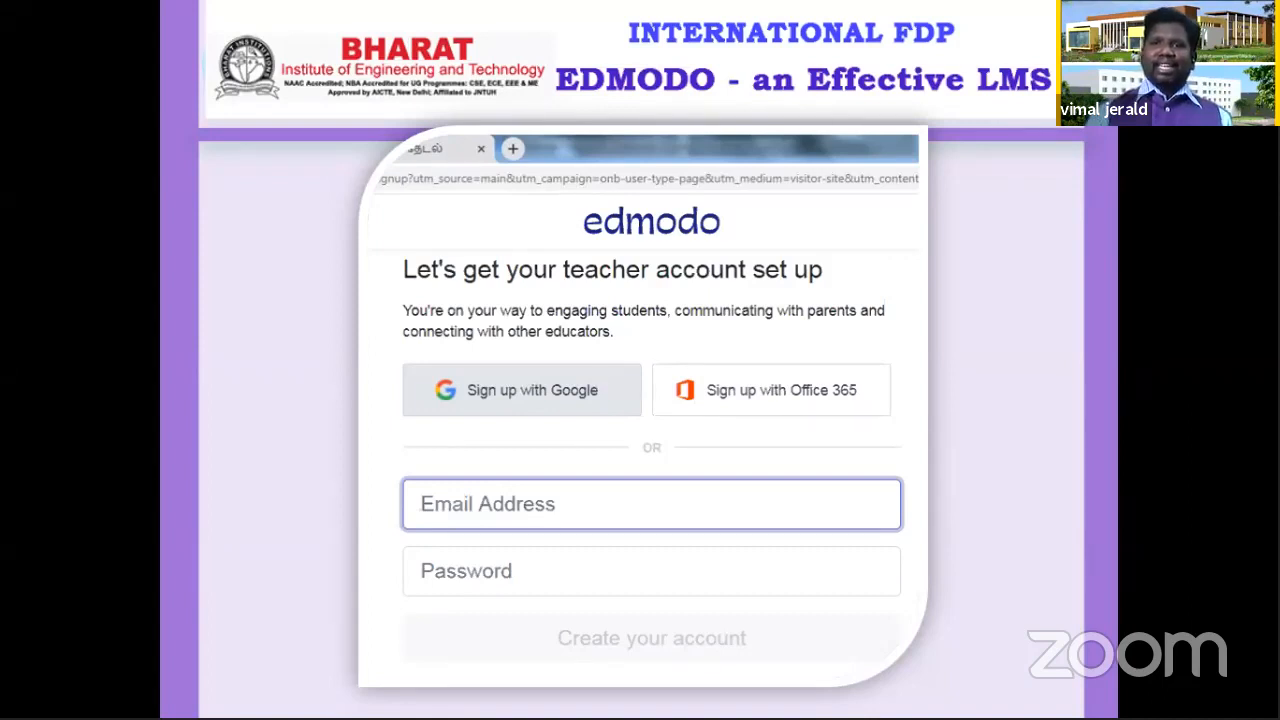
Step: Advance the presentation to the Edmodo logo slide and open its linked Google page in the browser
{"action": "key", "text": "Right"}
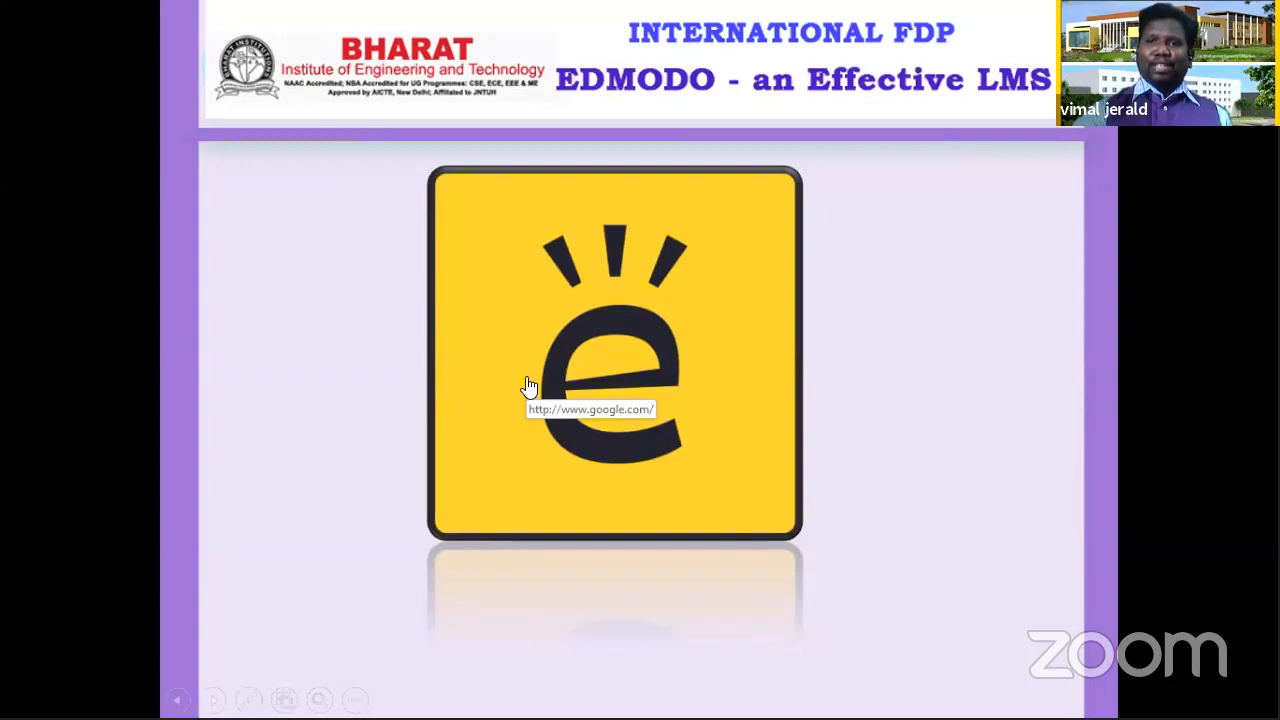
{"action": "left_click", "coordinate": [625, 344]}
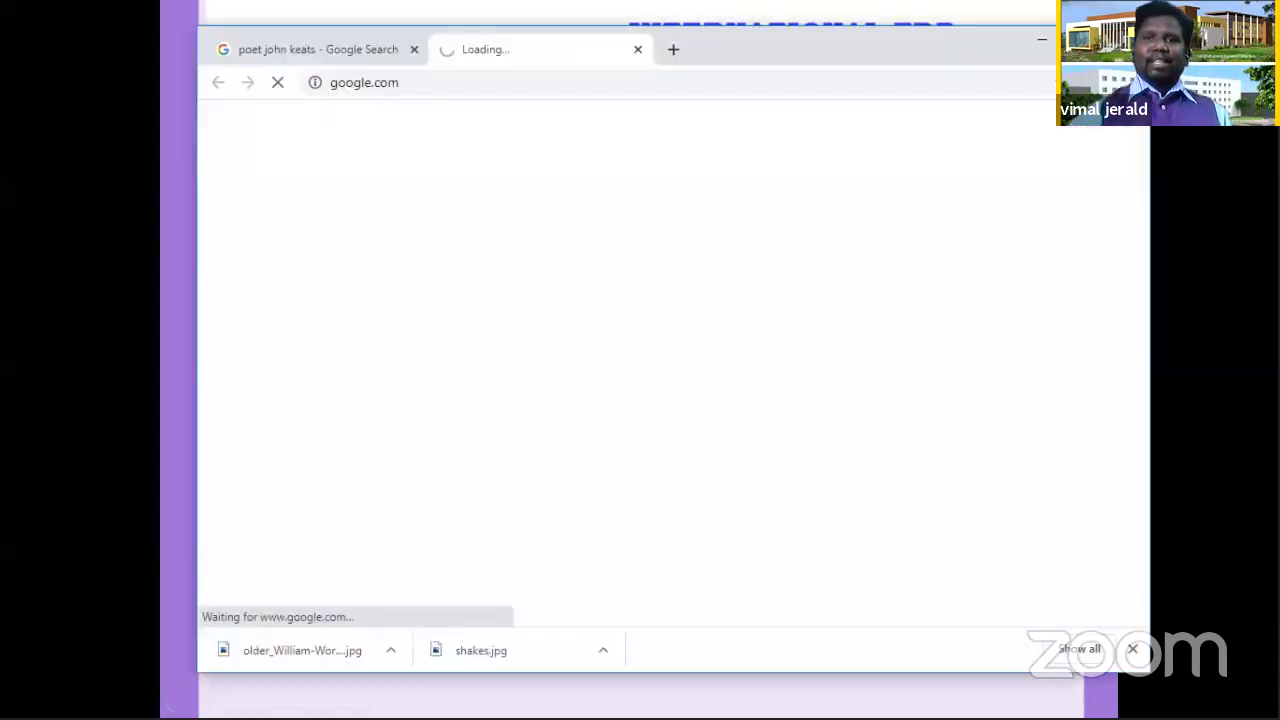
{"action": "left_click_drag", "start_coordinate": [806, 40], "coordinate": [807, 2]}
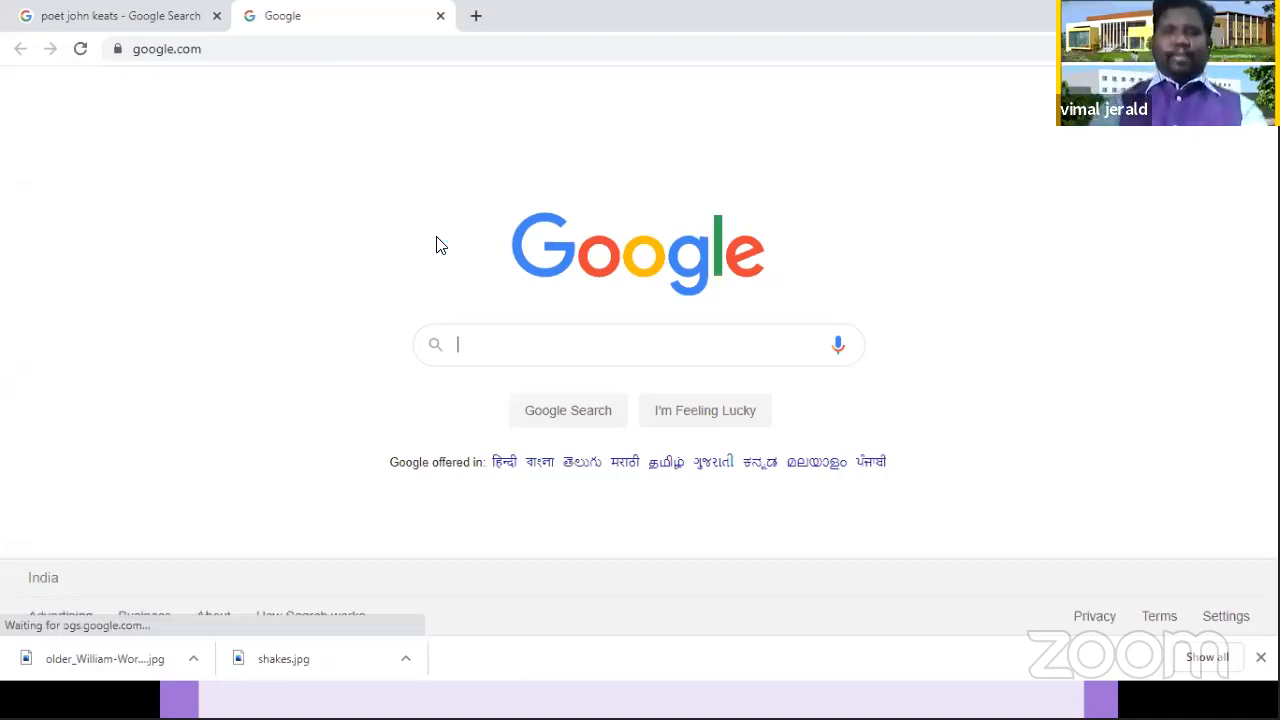
Step: Search Google for "EDMODO" and open the official edmodo.com website from the results
{"action": "type", "text": "E"}
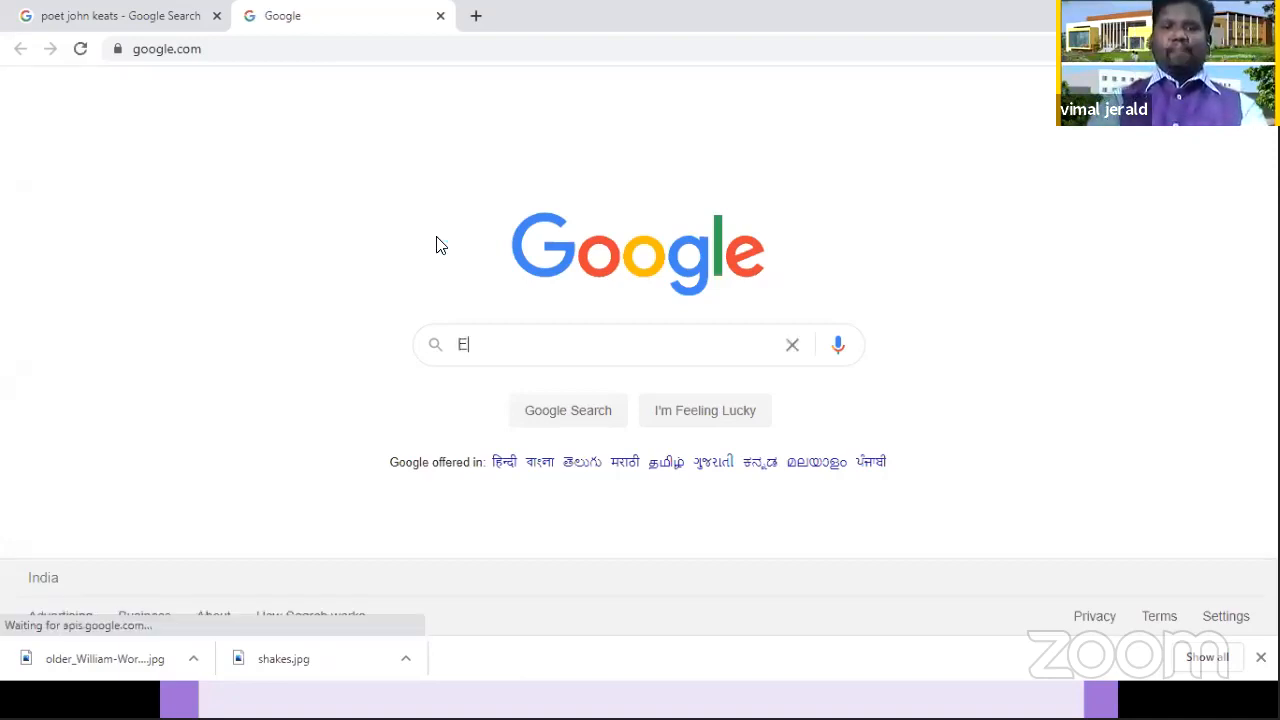
{"action": "type", "text": "DMODO"}
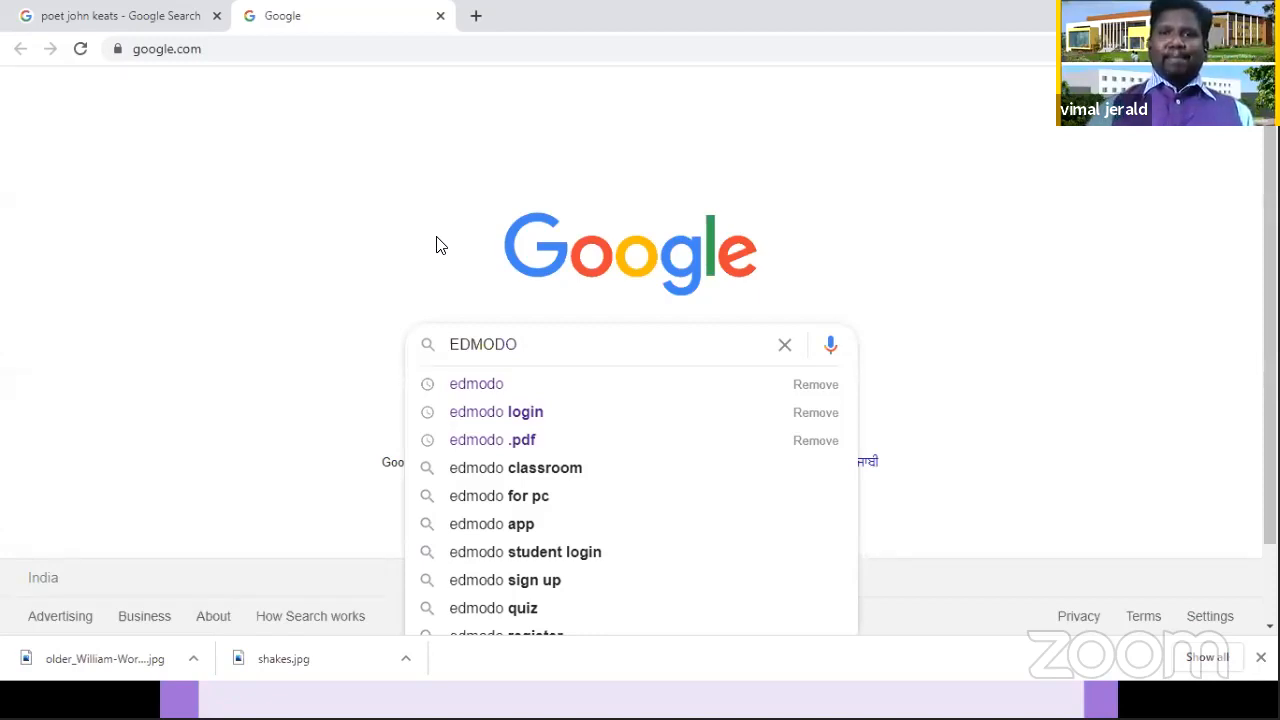
{"action": "key", "text": "Return"}
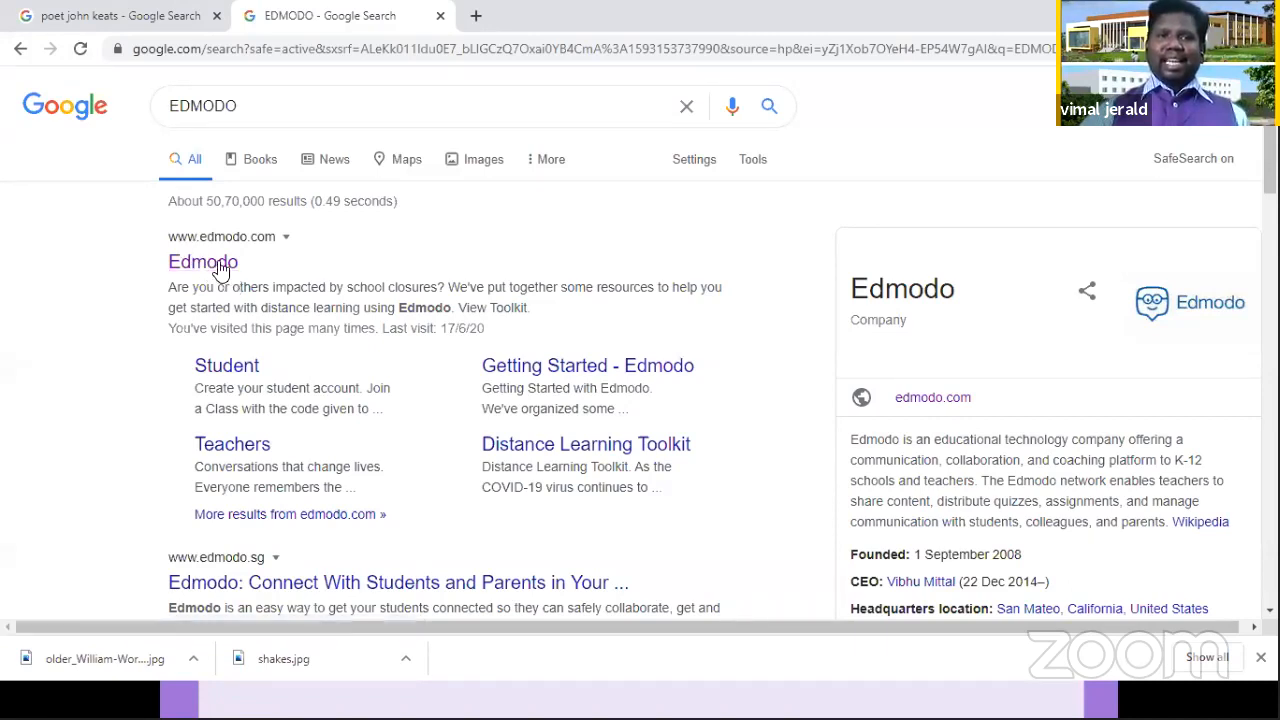
{"action": "left_click", "coordinate": [221, 269]}
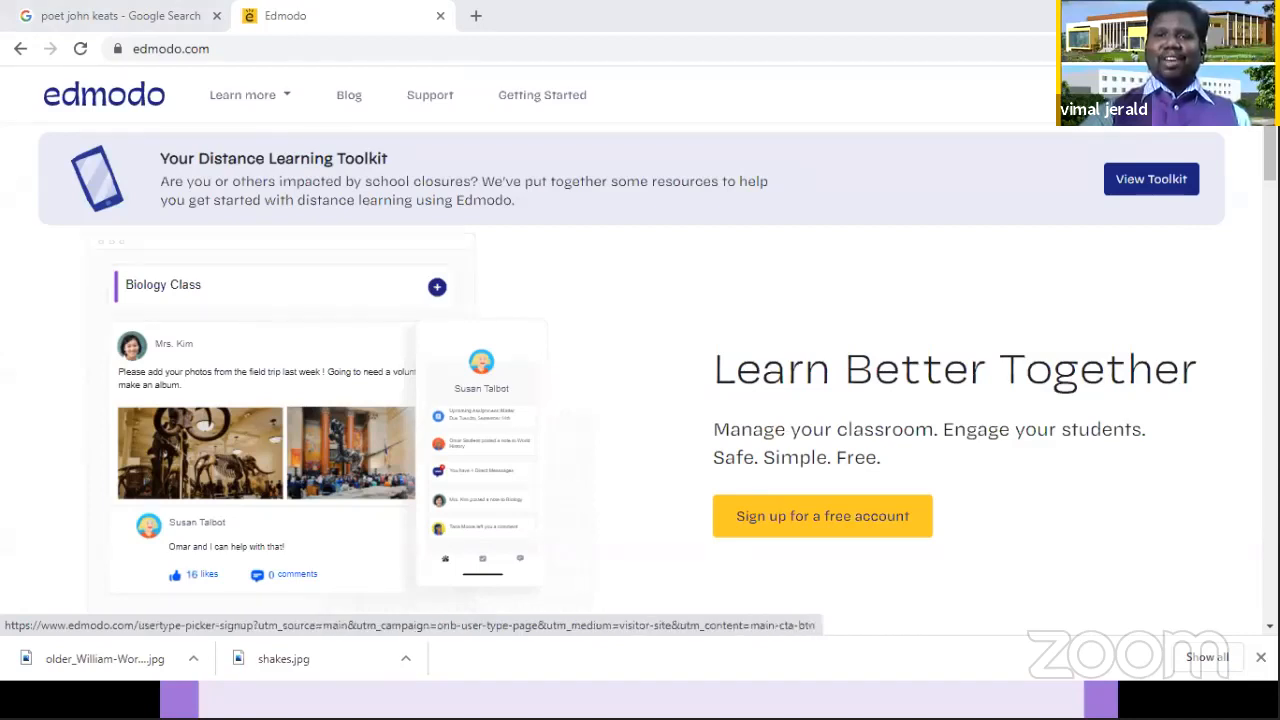
Step: Start signing up for a free Edmodo account and choose the Teacher Account type
{"action": "left_click", "coordinate": [910, 516]}
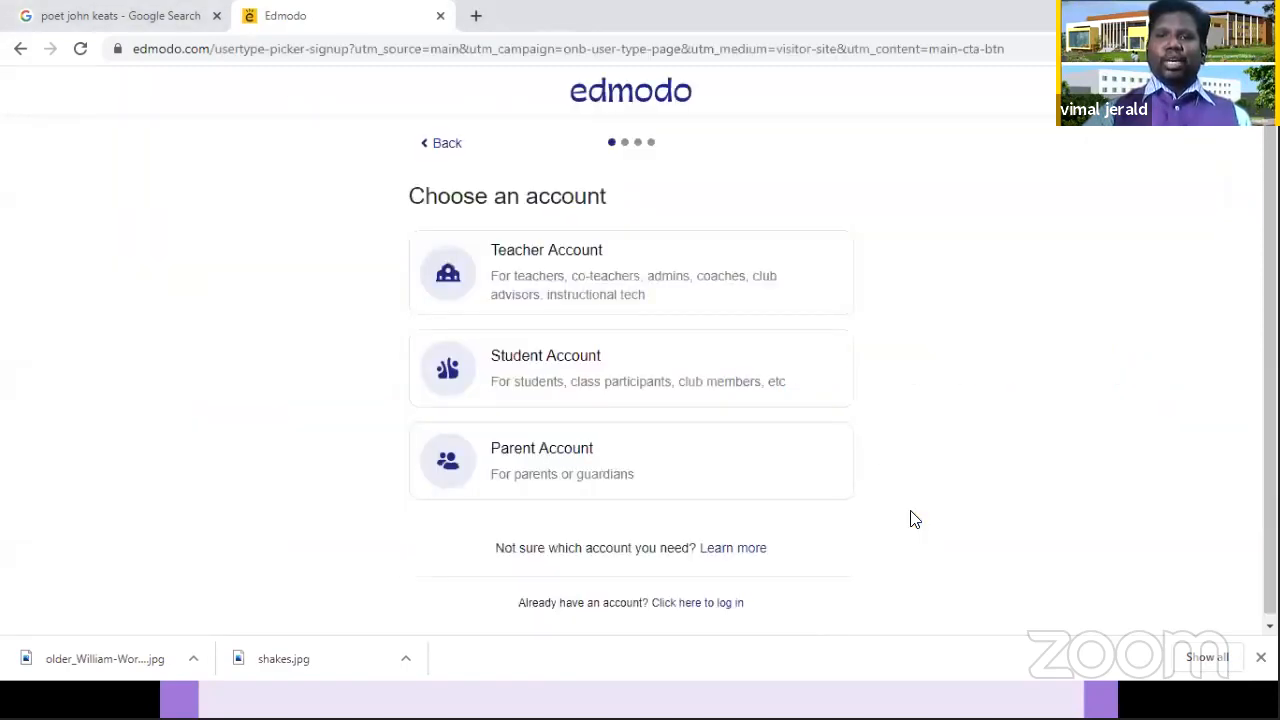
{"action": "left_click", "coordinate": [660, 252]}
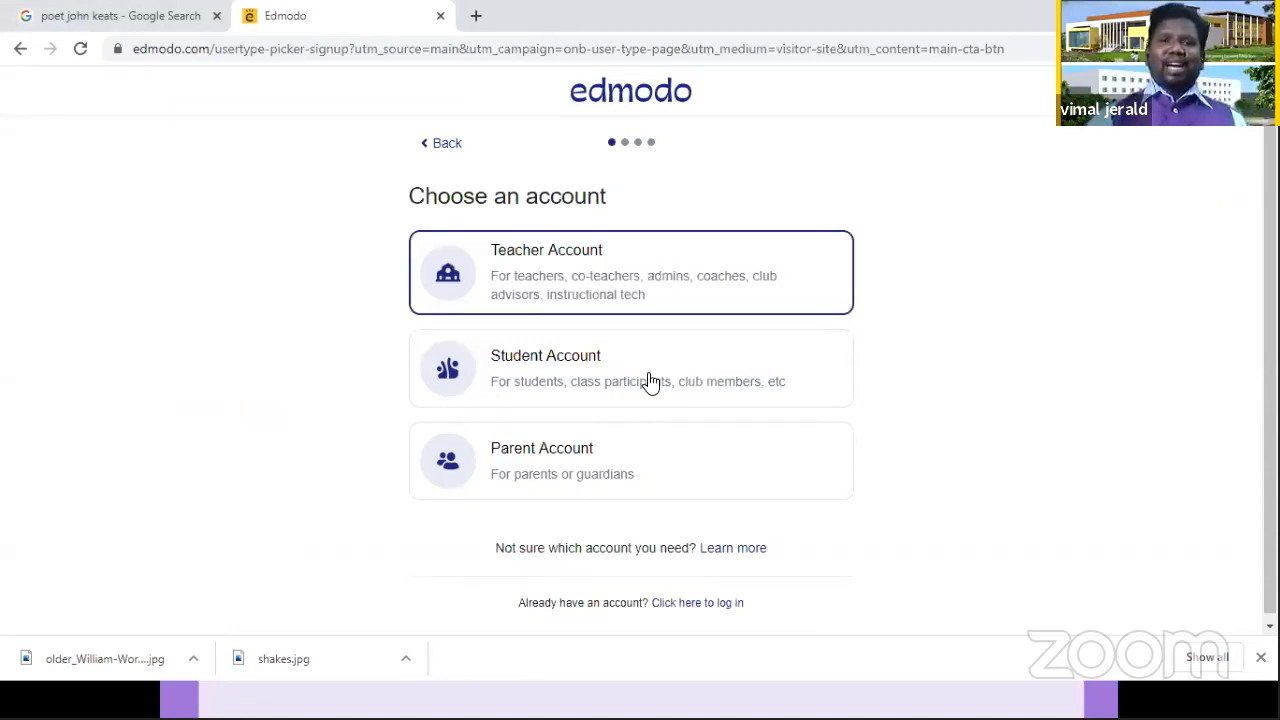
{"action": "left_click", "coordinate": [607, 432]}
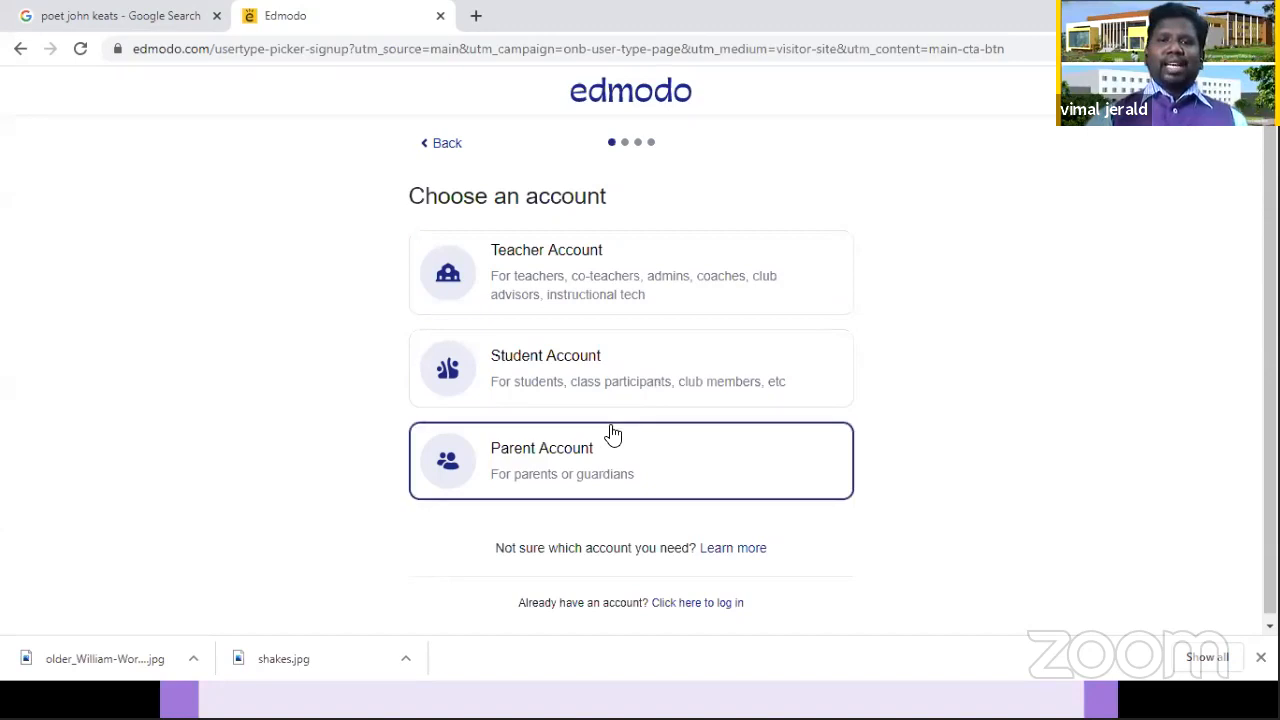
{"action": "left_click", "coordinate": [608, 290]}
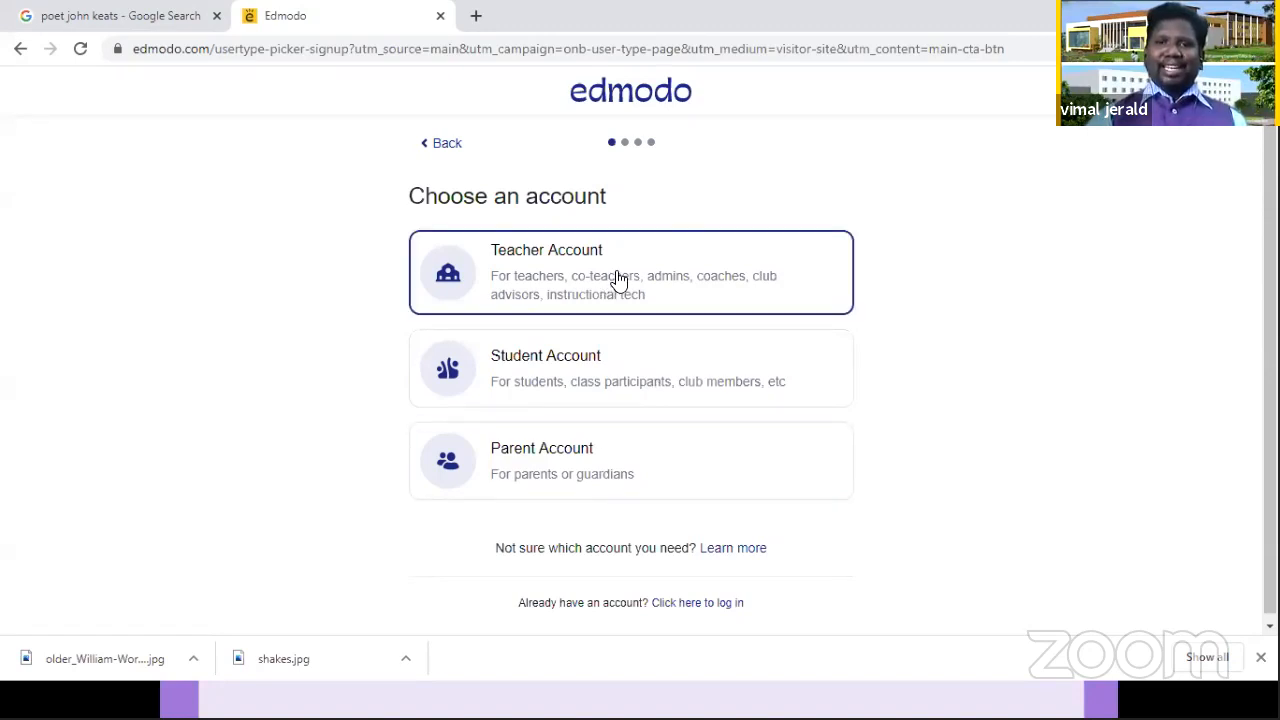
{"action": "left_click", "coordinate": [618, 280]}
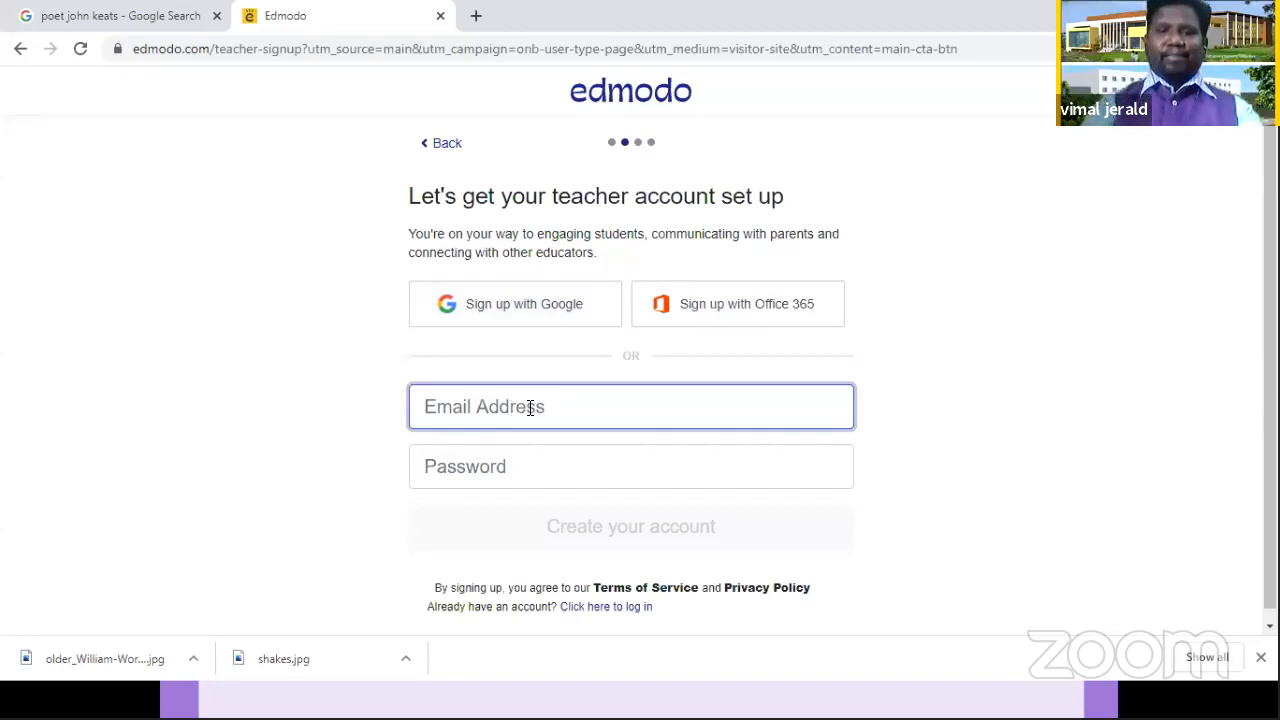
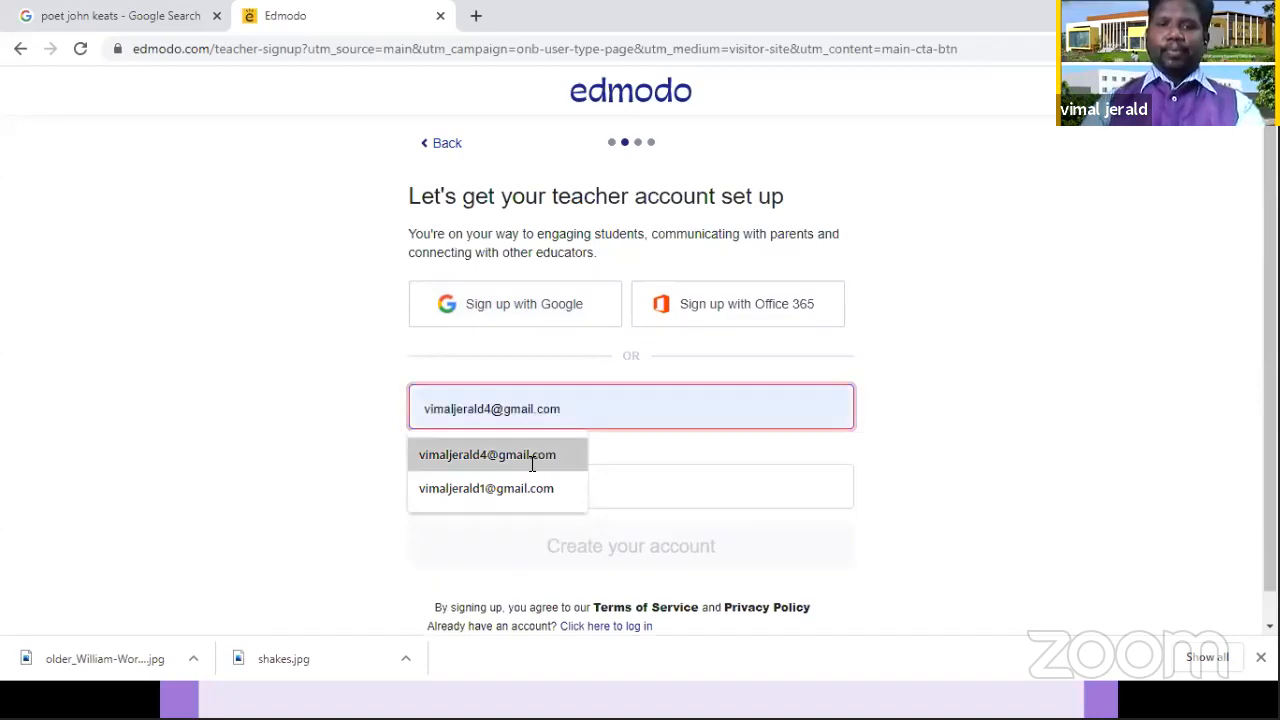
Step: Try to register the teacher account by entering the teacher's e-mail address and account password
{"action": "left_click", "coordinate": [531, 455]}
{"action": "type", "text": "••"}
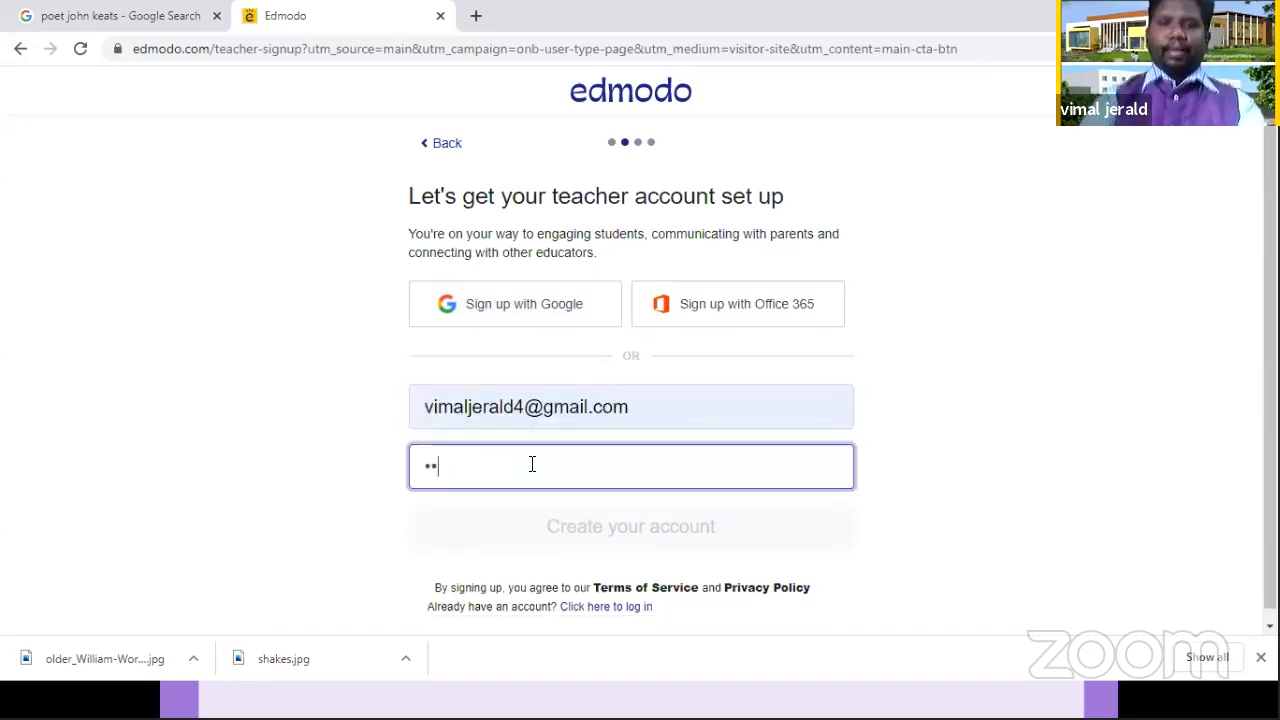
{"action": "type", "text": "••••••••"}
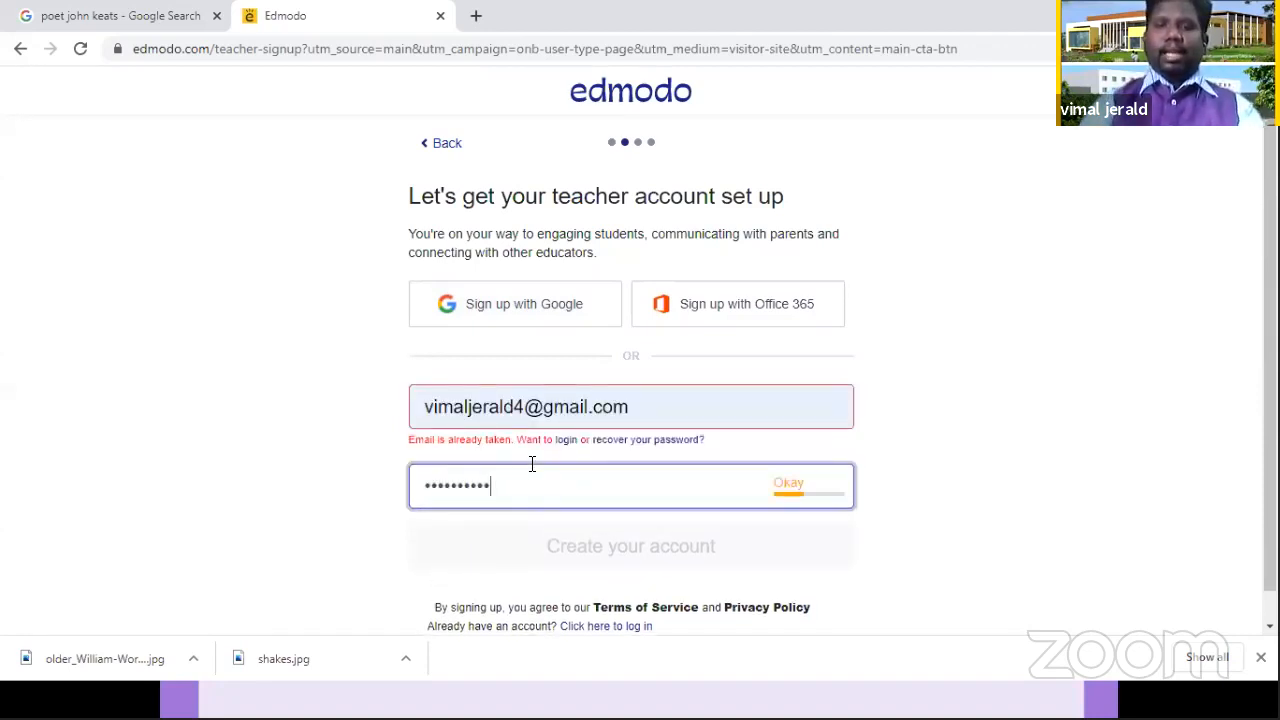
{"action": "type", "text": "••"}
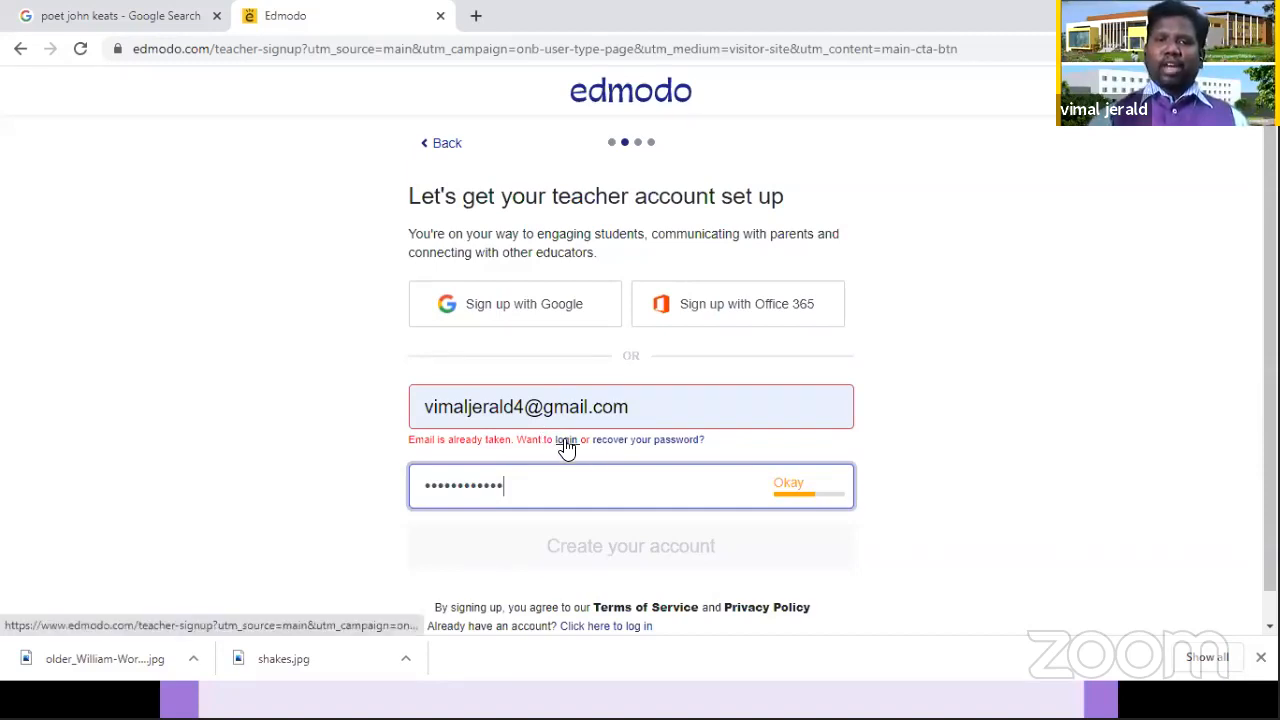
Step: Switch to the login page and log in to the existing account with the teacher's e-mail address and password
{"action": "left_click", "coordinate": [566, 446]}
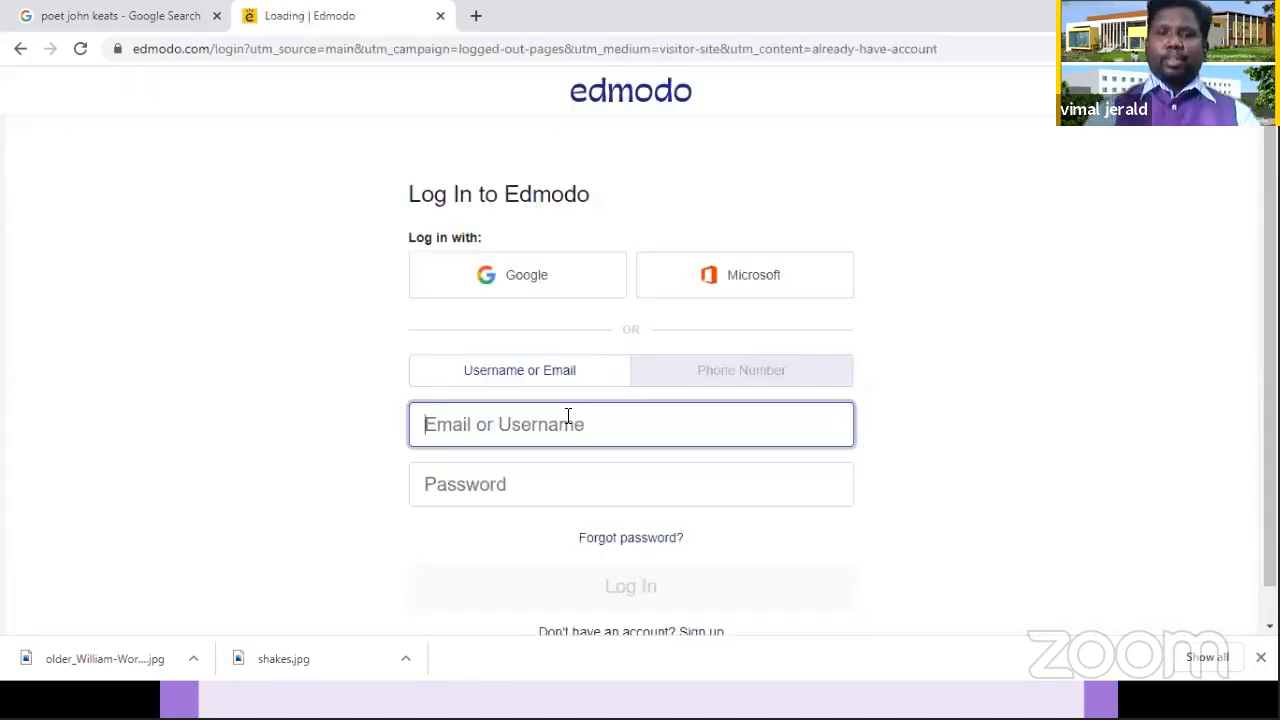
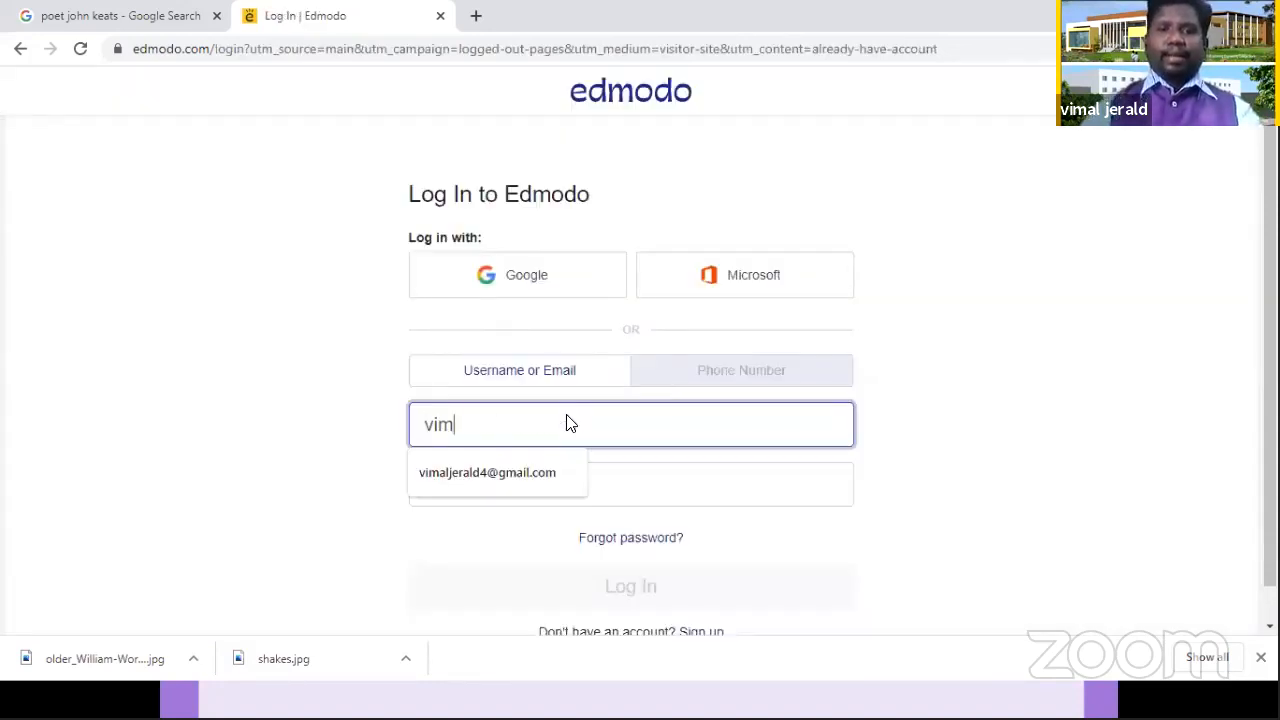
{"action": "left_click", "coordinate": [560, 472]}
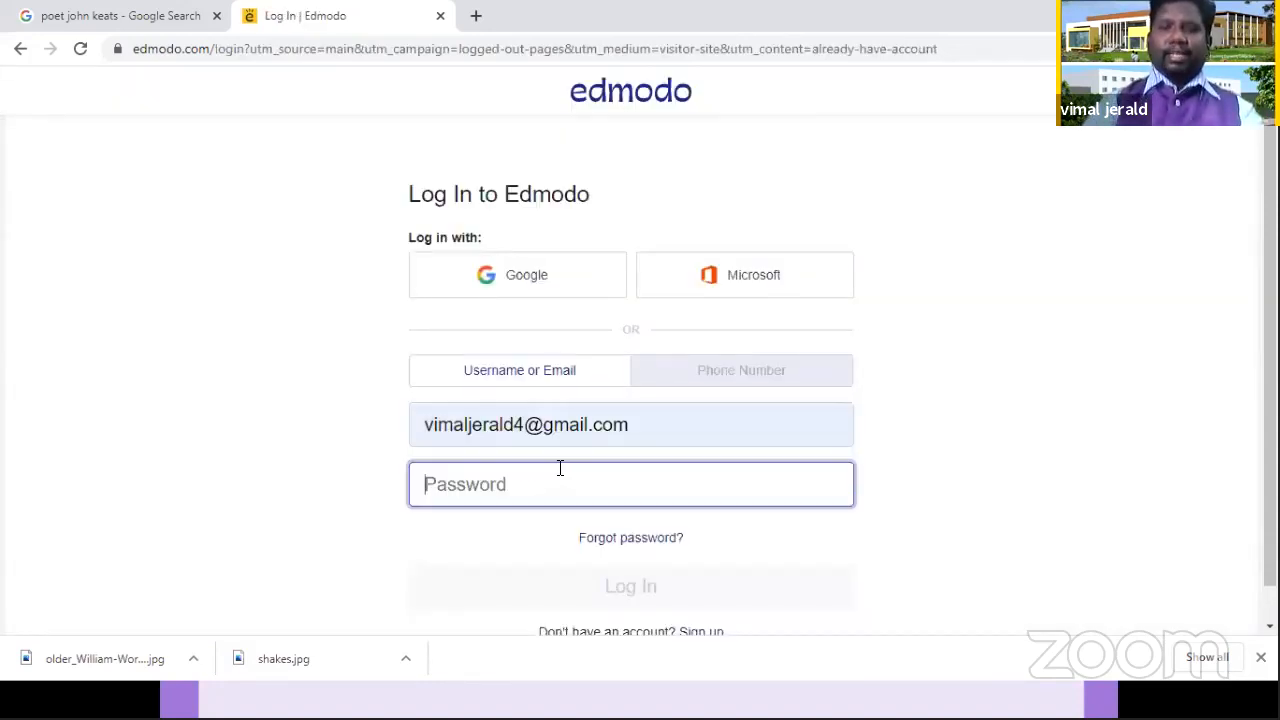
{"action": "type", "text": "••••••"}
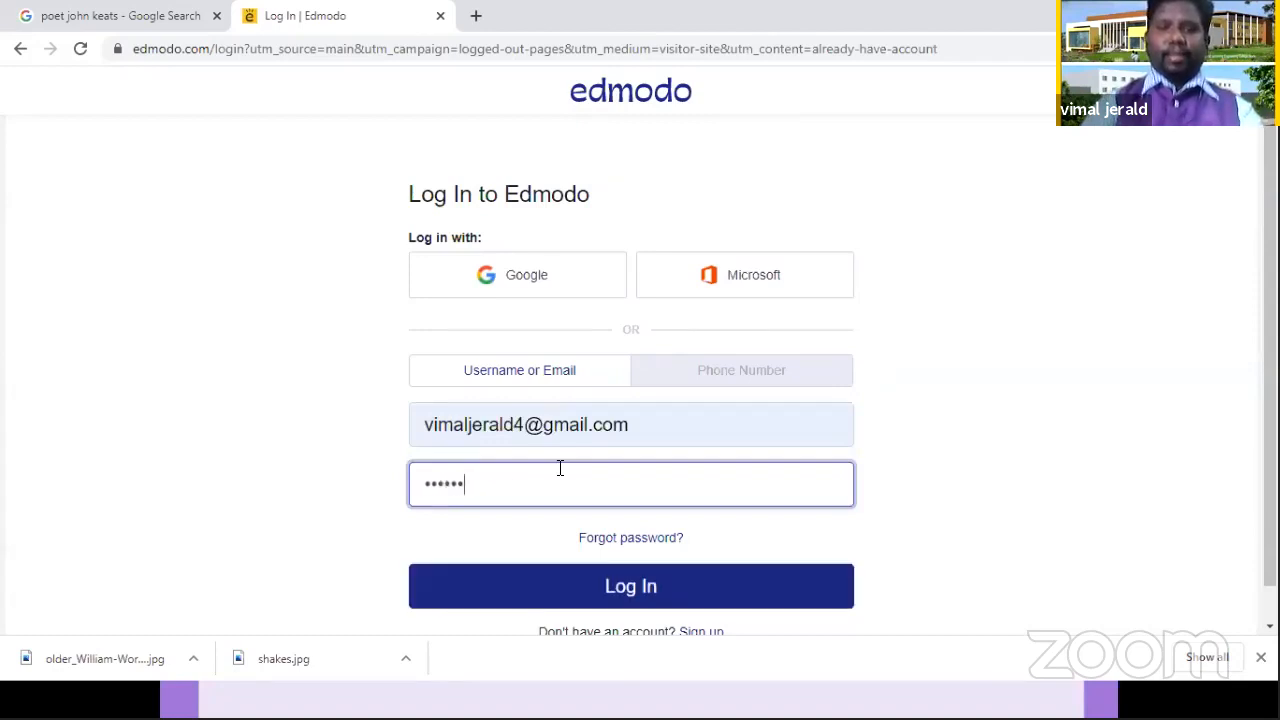
{"action": "type", "text": "••••"}
{"action": "key", "text": "Return"}
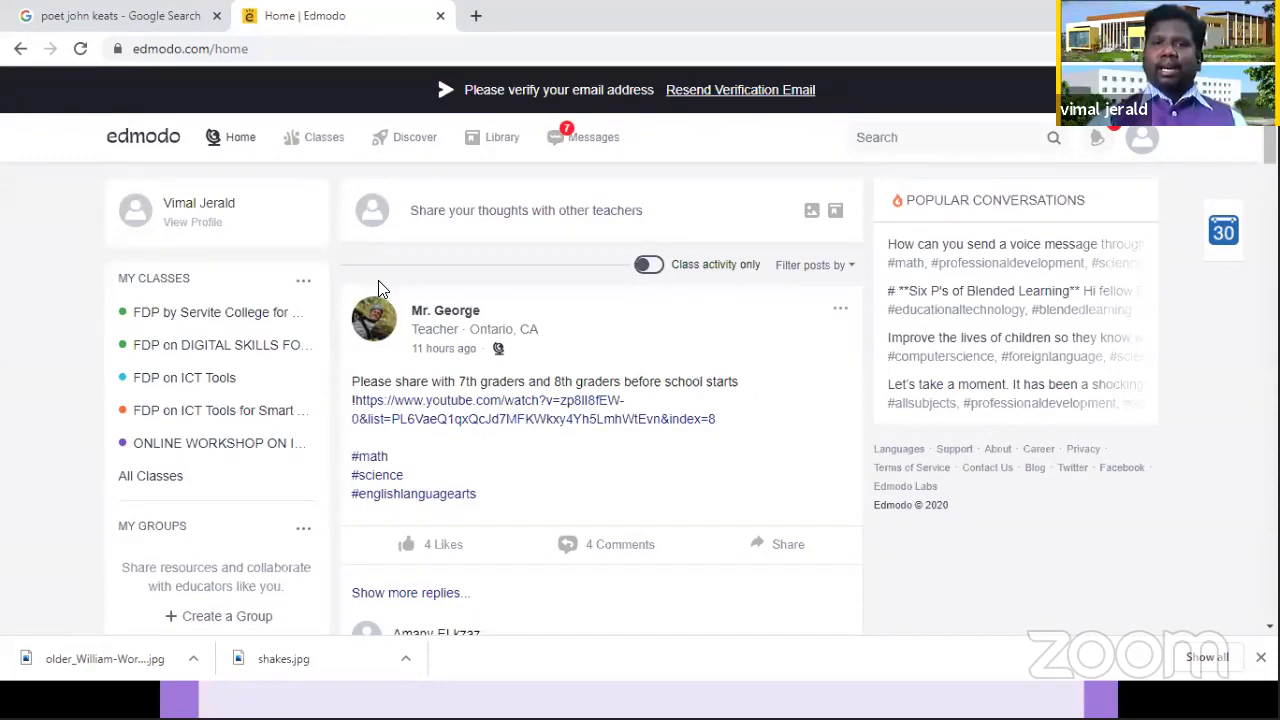
Step: Show only class activity in the home feed, and look through the Classes, Discover and Library pages before returning home
{"action": "left_click", "coordinate": [648, 264]}
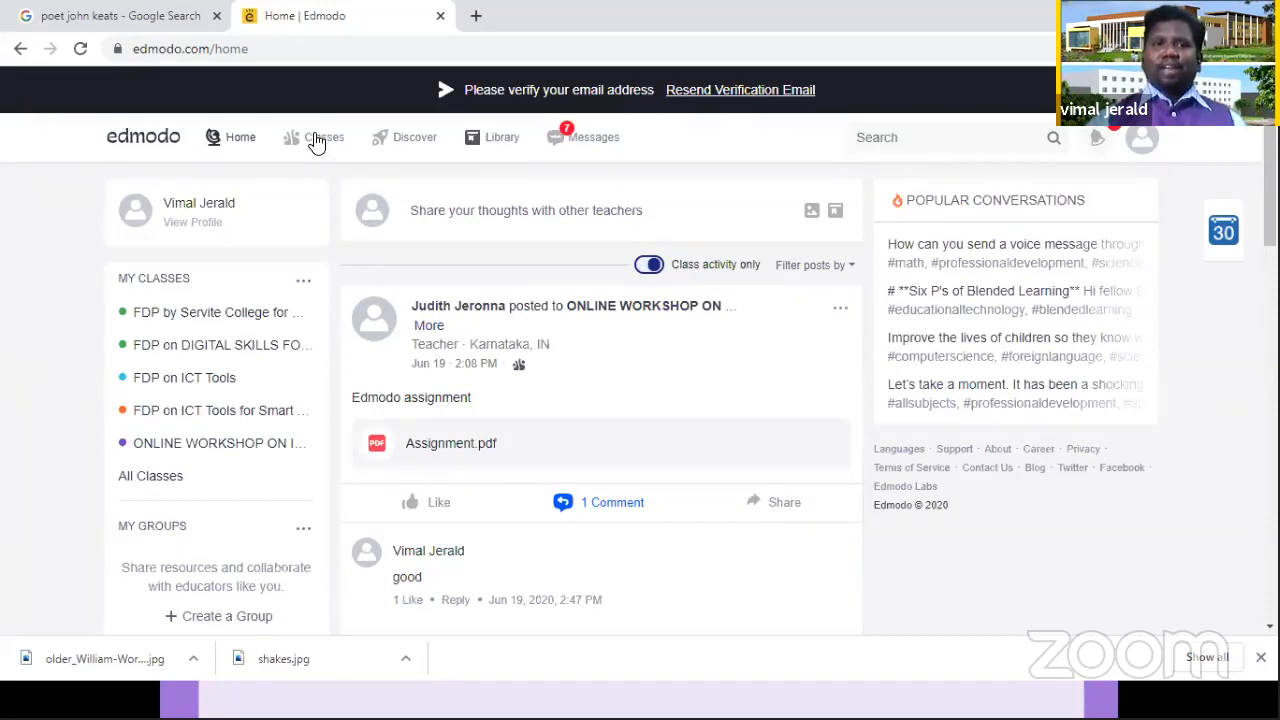
{"action": "mouse_move", "coordinate": [316, 143]}
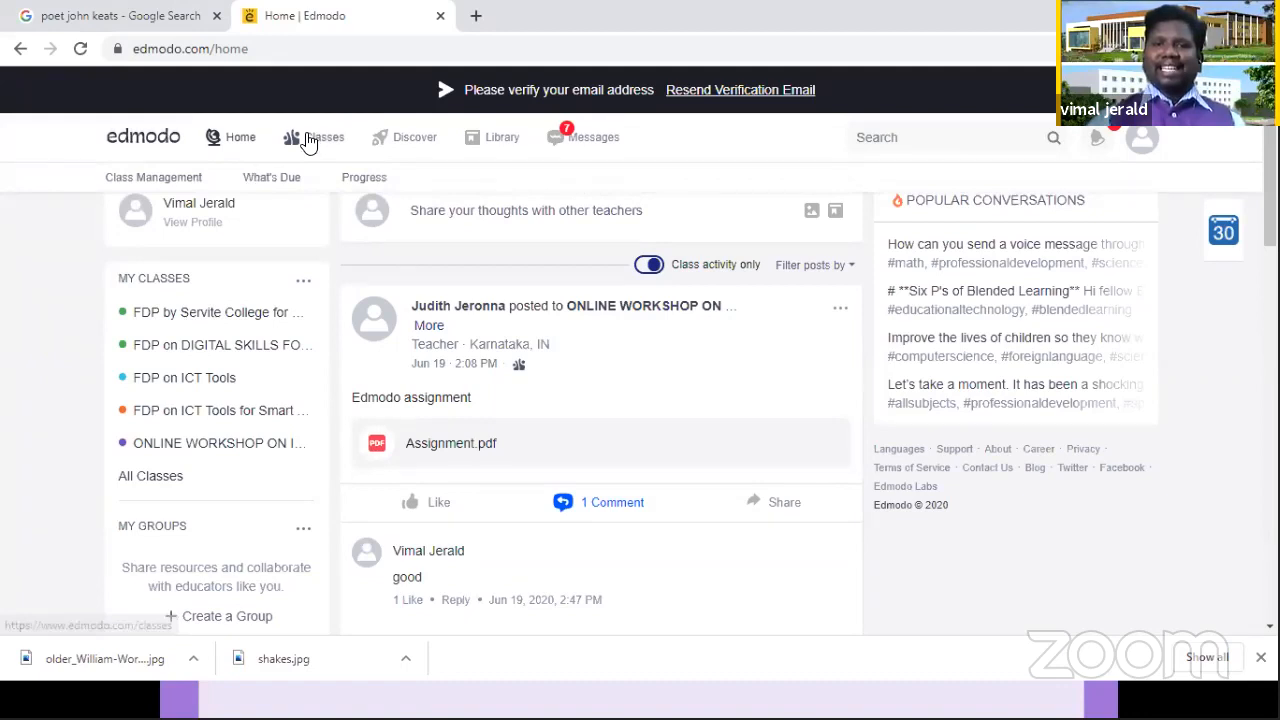
{"action": "left_click", "coordinate": [309, 143]}
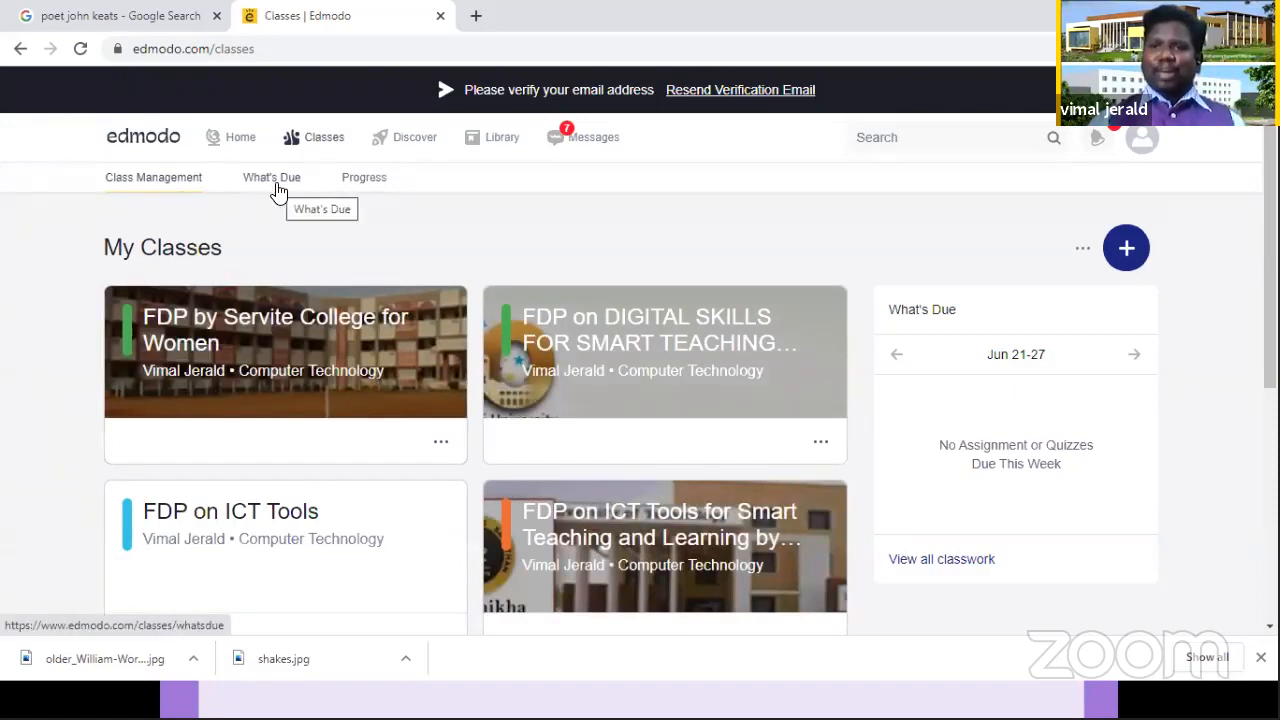
{"action": "left_click", "coordinate": [403, 140]}
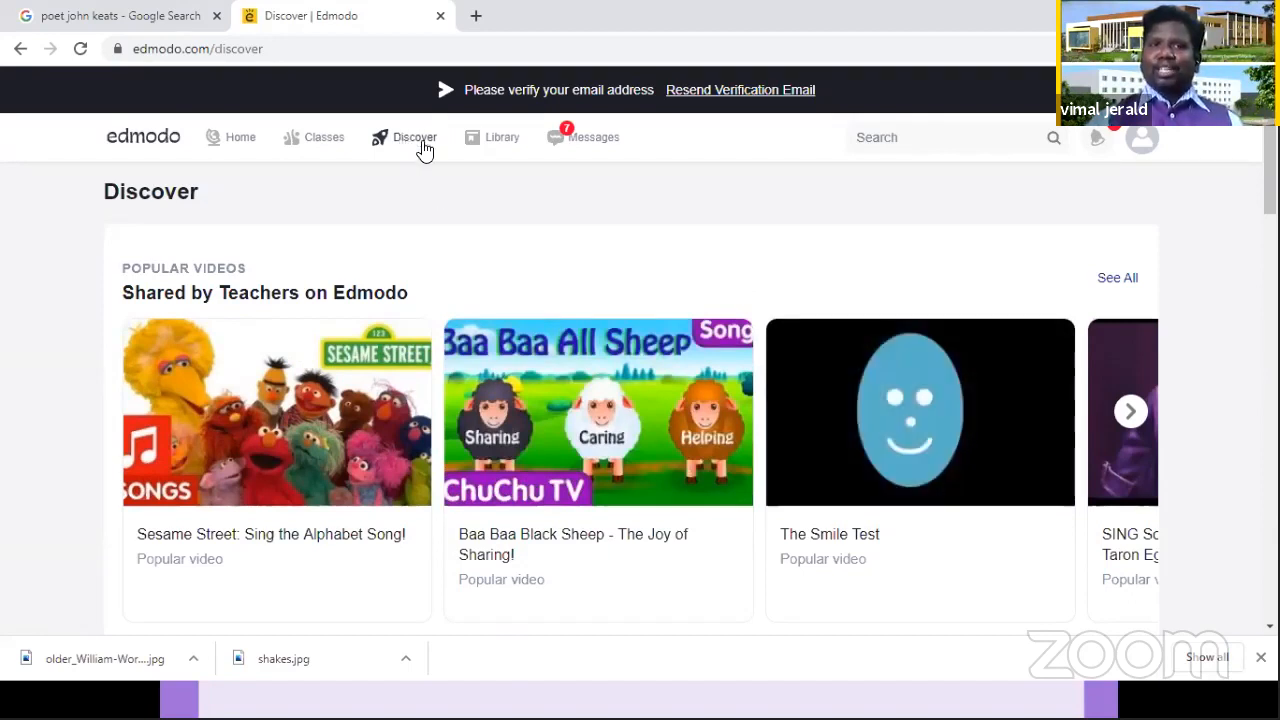
{"action": "left_click", "coordinate": [490, 146]}
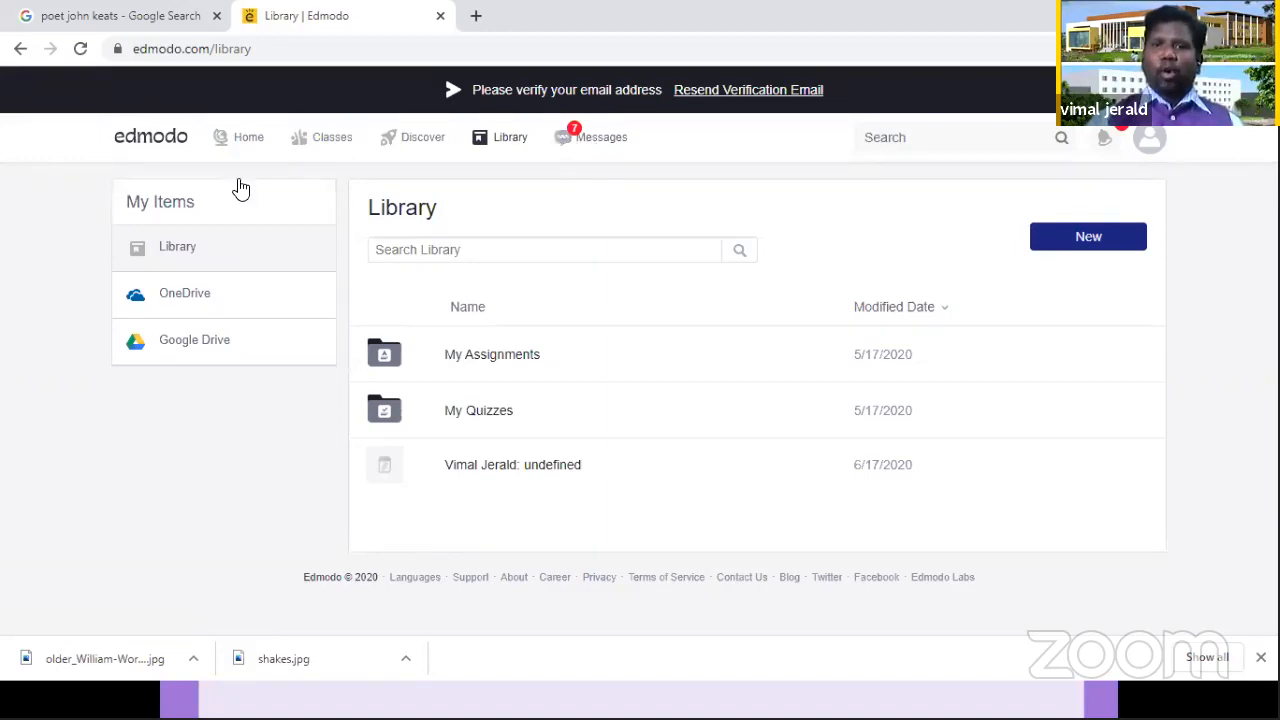
{"action": "left_click", "coordinate": [242, 140]}
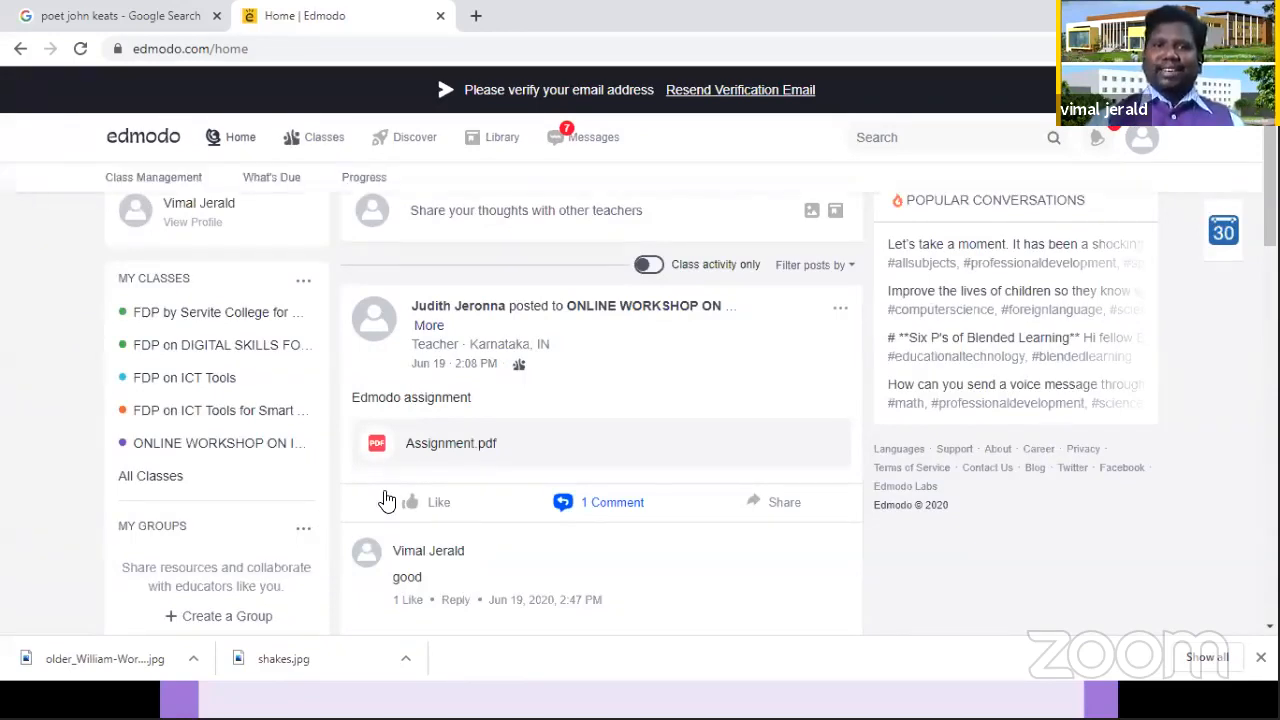
Step: Start creating a new class from the Classes page and name it "I MA English"
{"action": "left_click", "coordinate": [316, 146]}
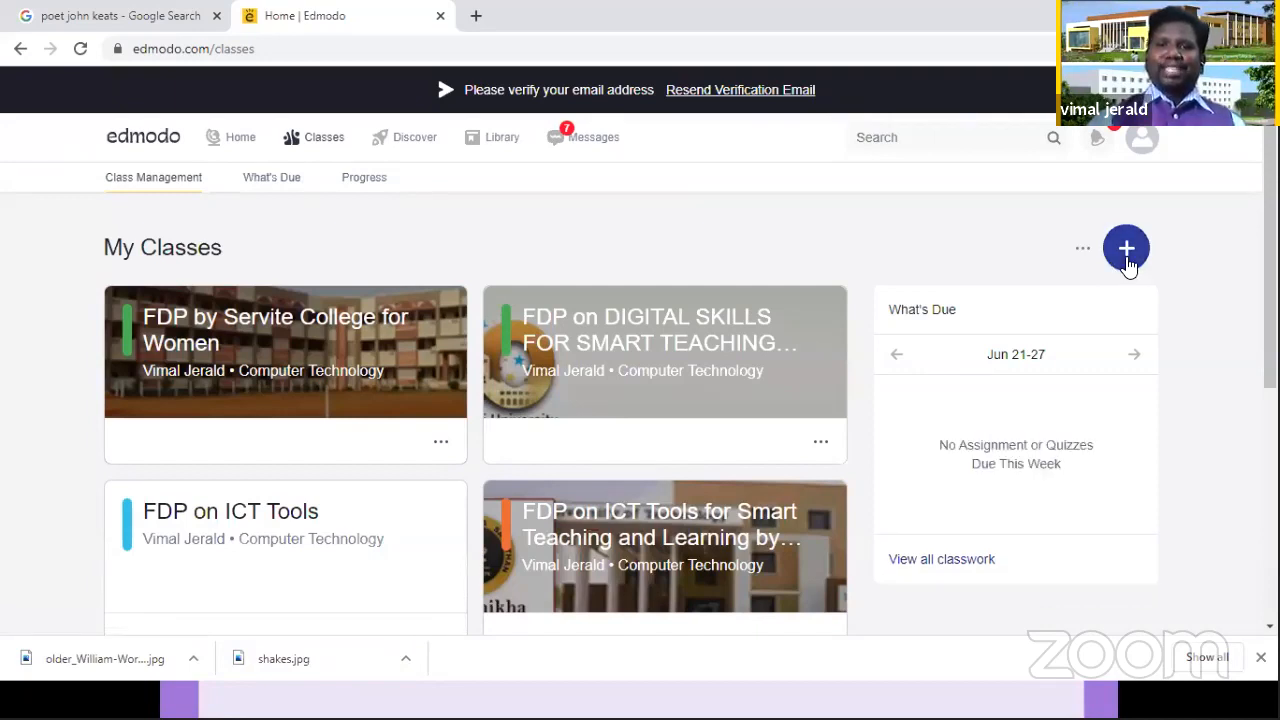
{"action": "left_click", "coordinate": [1127, 262]}
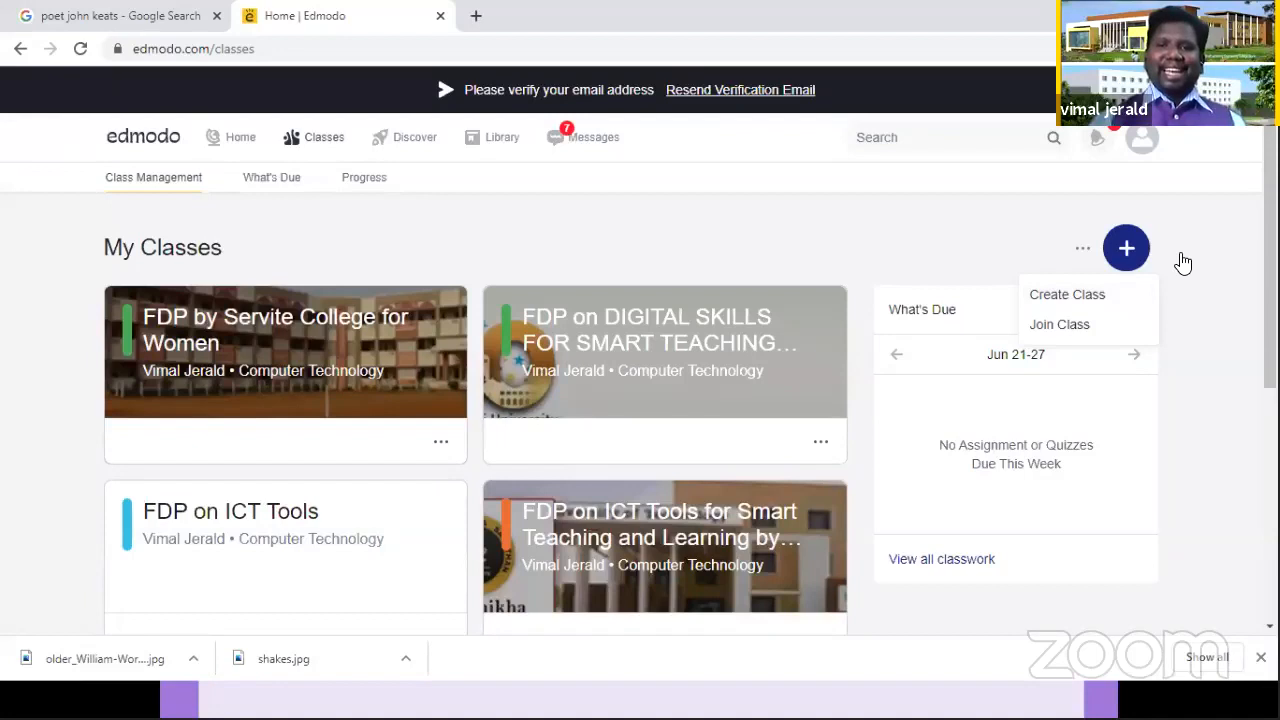
{"action": "left_click", "coordinate": [1085, 296]}
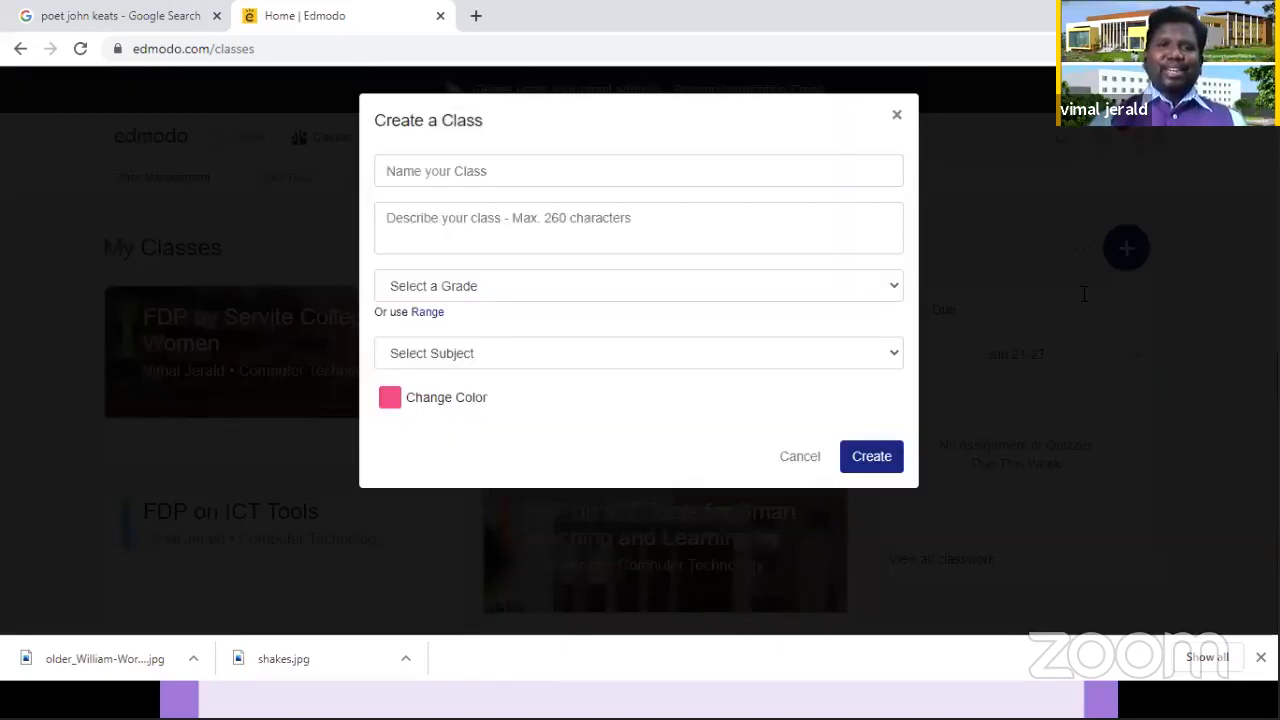
{"action": "left_click", "coordinate": [500, 170]}
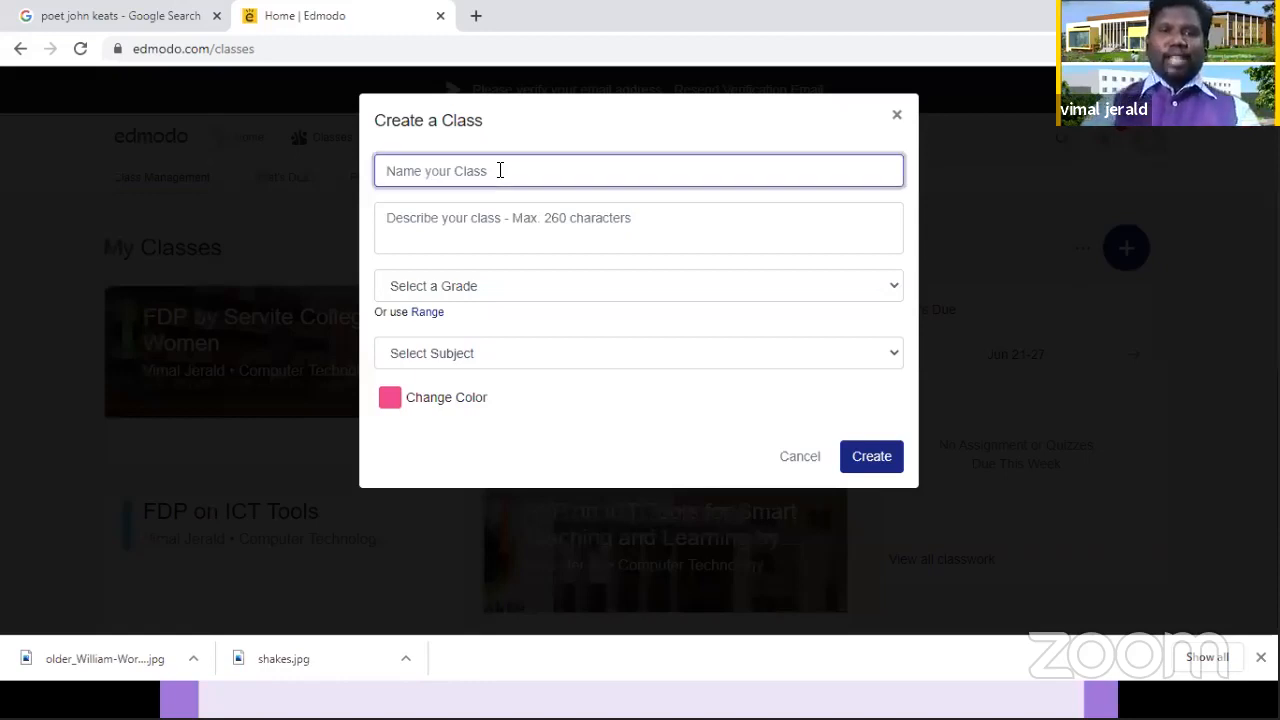
{"action": "type", "text": "I"}
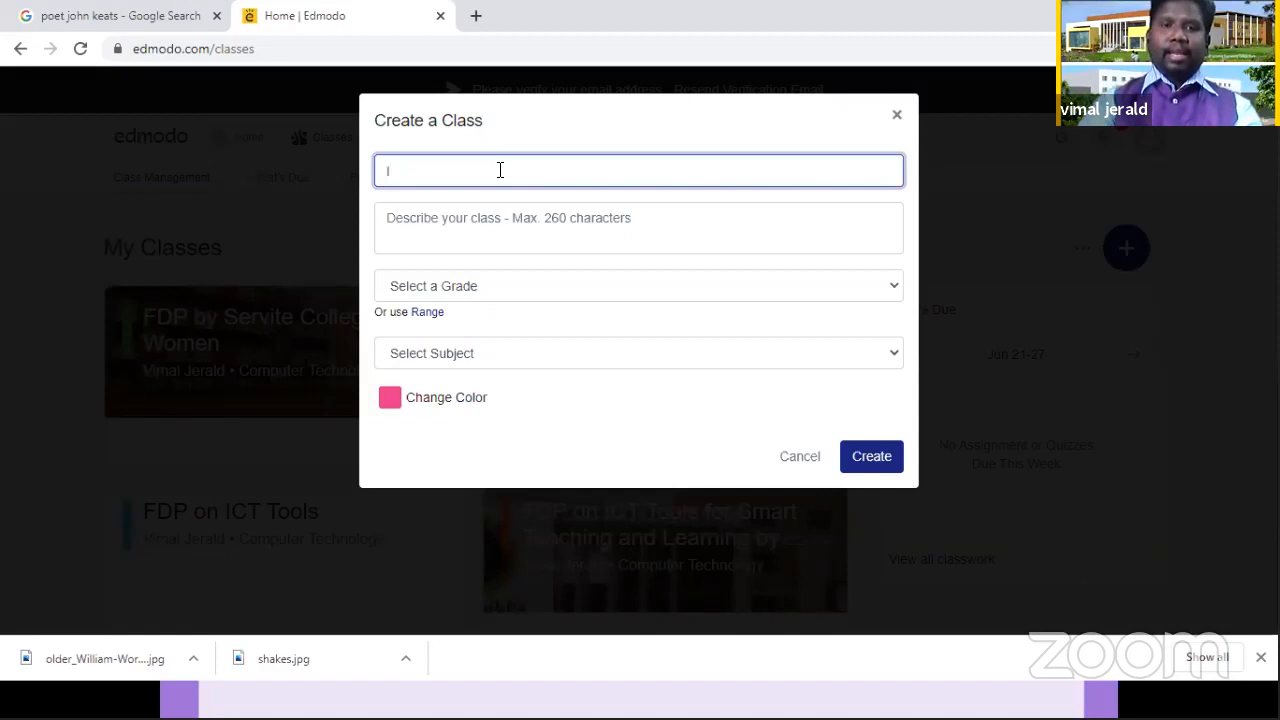
{"action": "type", "text": " MA "}
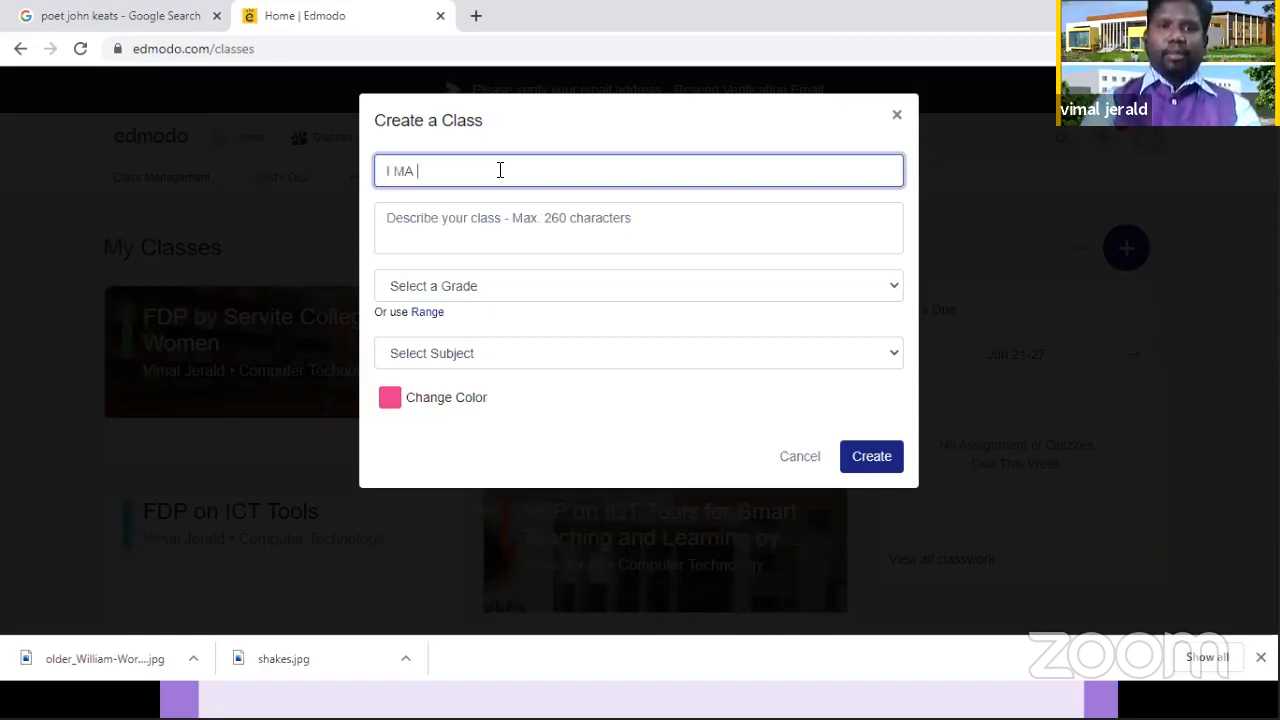
{"action": "type", "text": "English"}
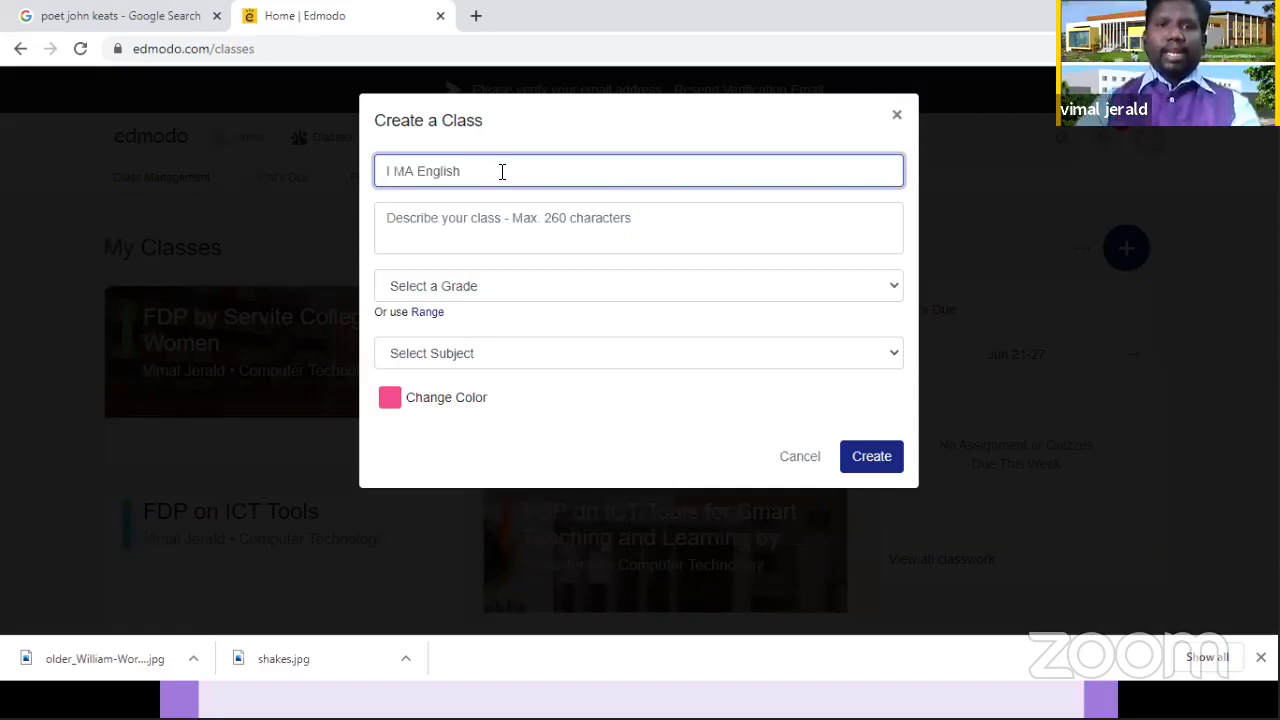
{"action": "left_click", "coordinate": [463, 234]}
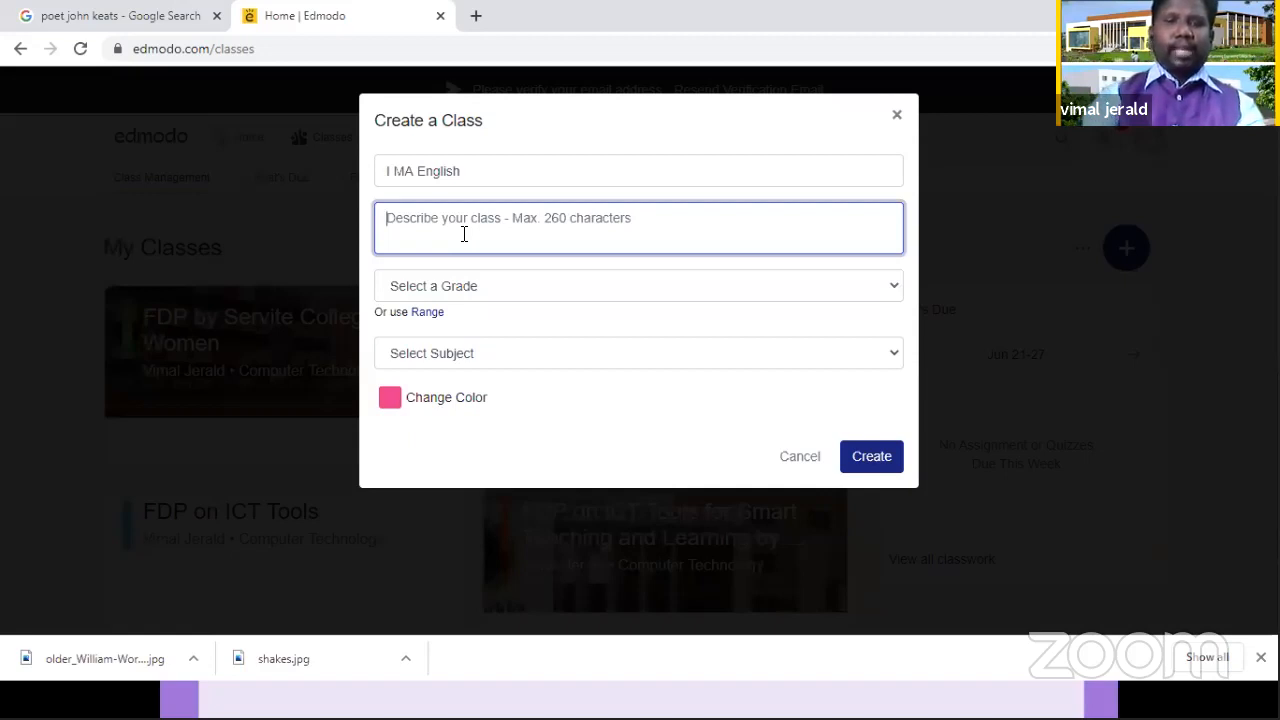
{"action": "type", "text": "Bi"}
{"action": "key", "text": "BackSpace"}
{"action": "type", "text": "r"}
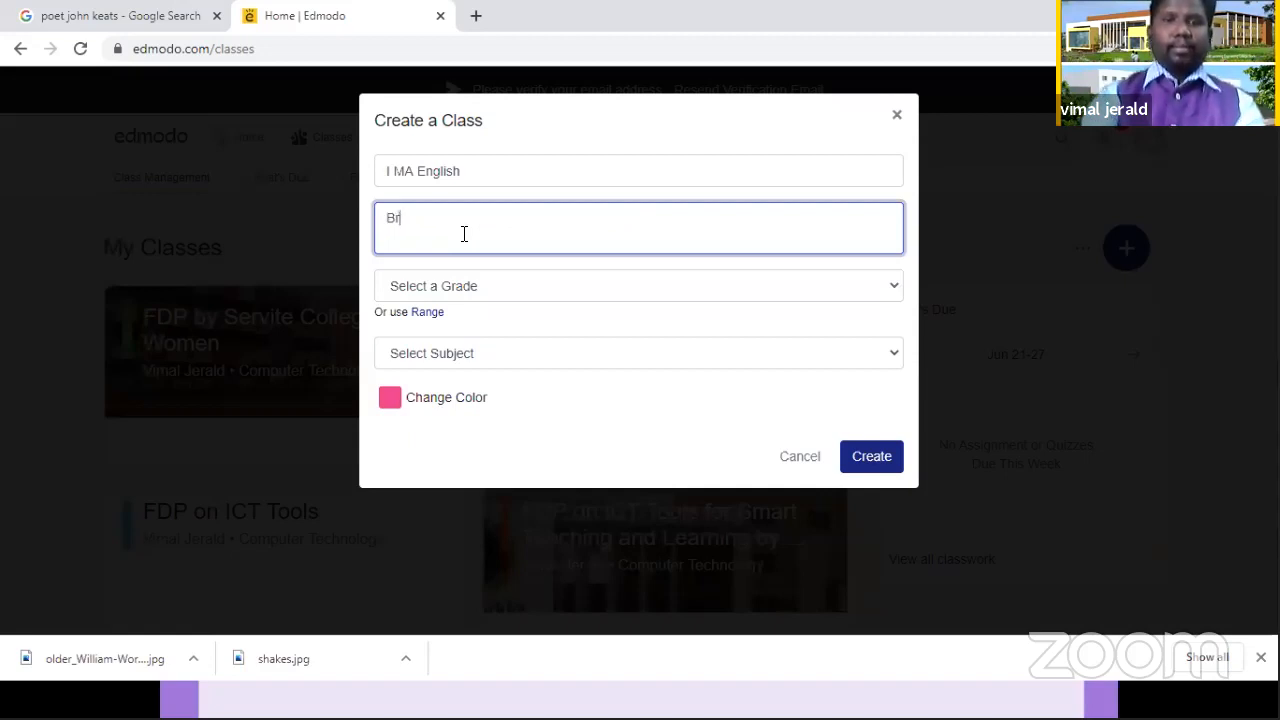
{"action": "type", "text": "itis"}
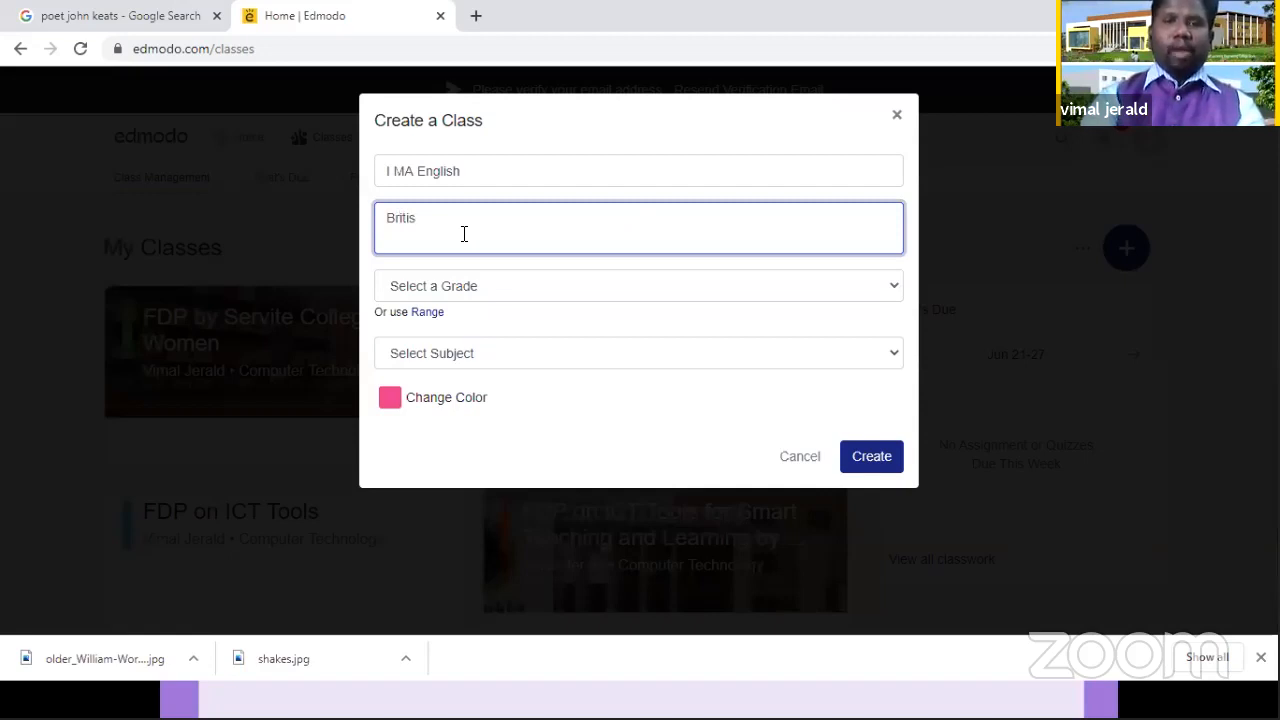
{"action": "key", "text": "BackSpace"}
{"action": "key", "text": "BackSpace"}
{"action": "key", "text": "BackSpace"}
{"action": "key", "text": "BackSpace"}
{"action": "key", "text": "BackSpace"}
{"action": "key", "text": "BackSpace"}
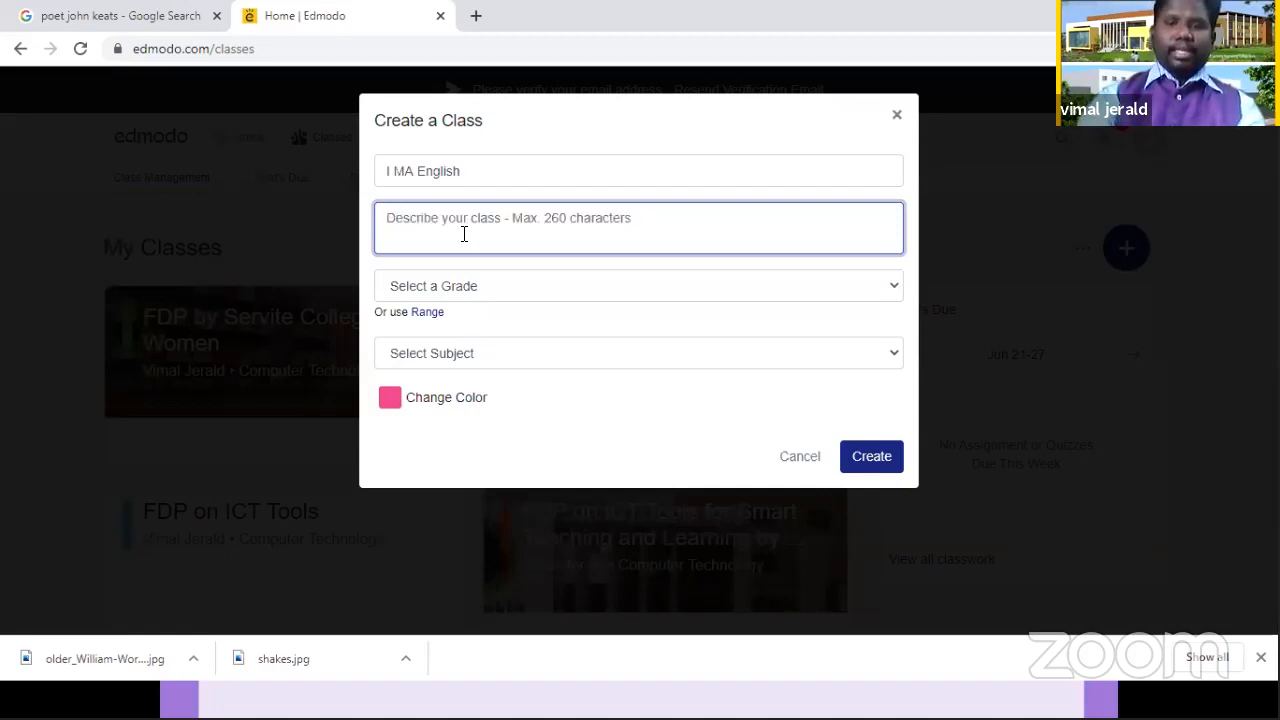
Step: Enter "Modern Literature" as the description of the new class
{"action": "type", "text": "Moder"}
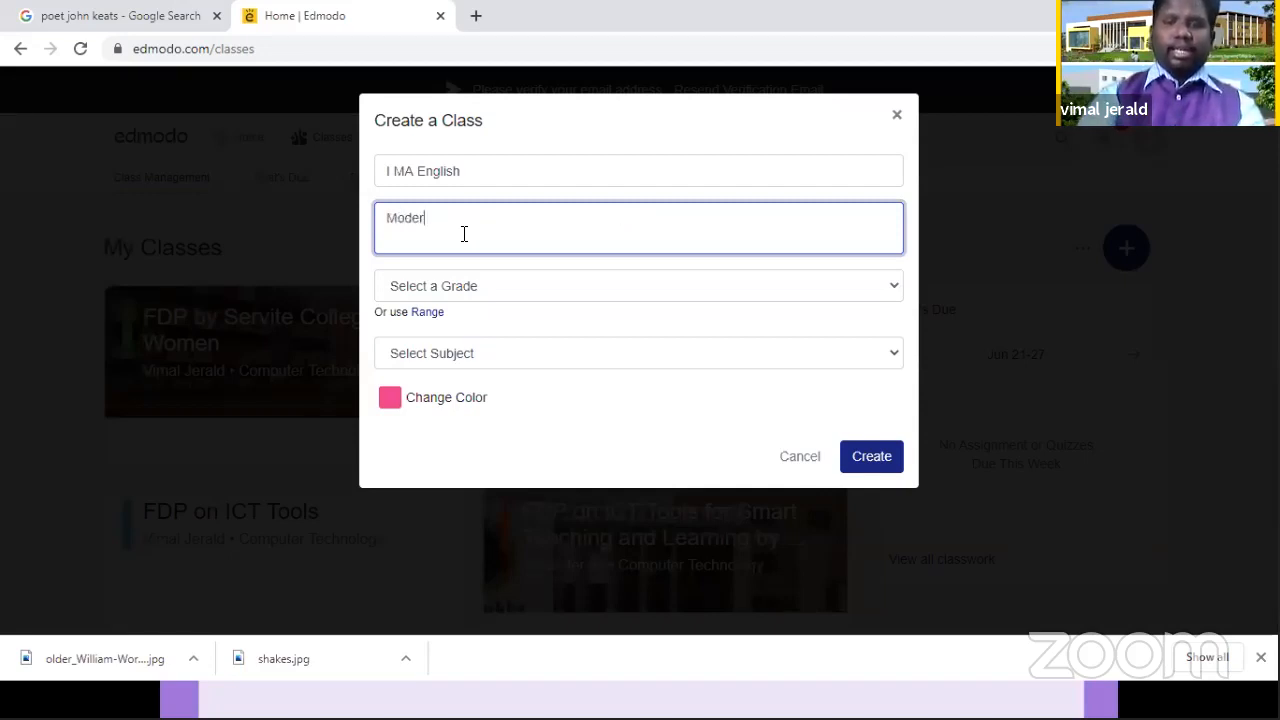
{"action": "type", "text": "n Liet"}
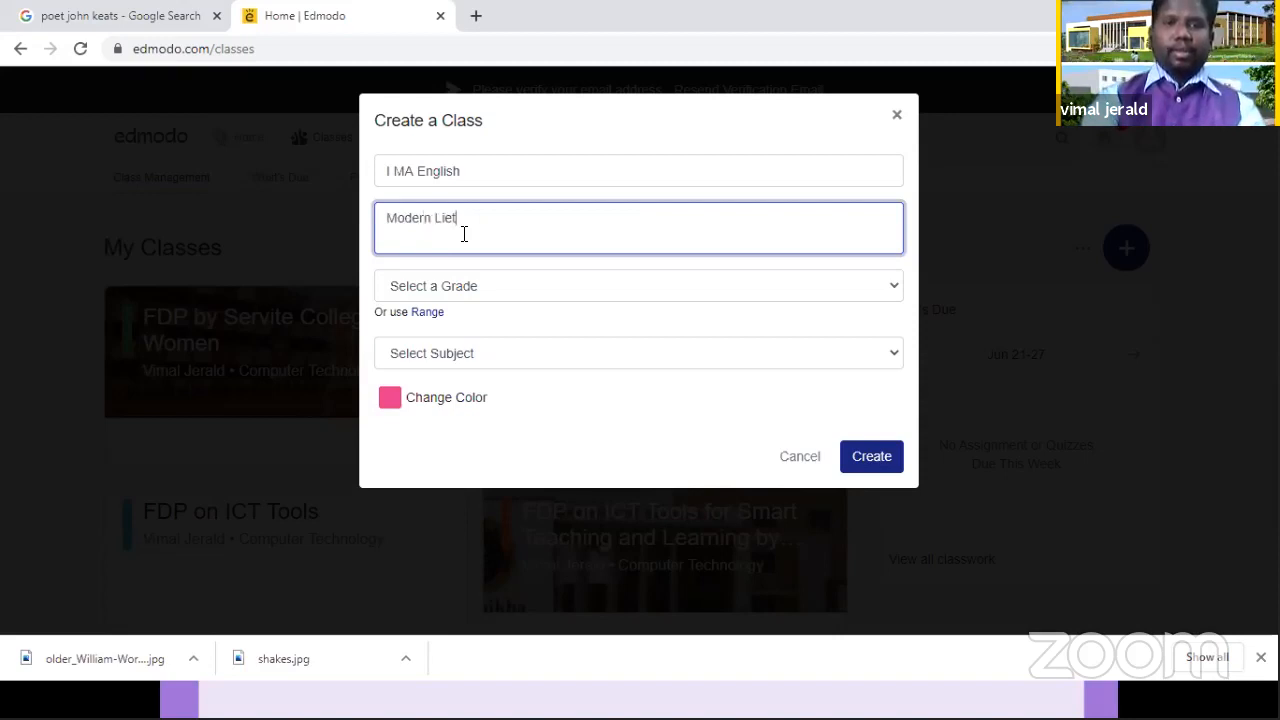
{"action": "key", "text": "BackSpace"}
{"action": "key", "text": "BackSpace"}
{"action": "type", "text": "terature"}
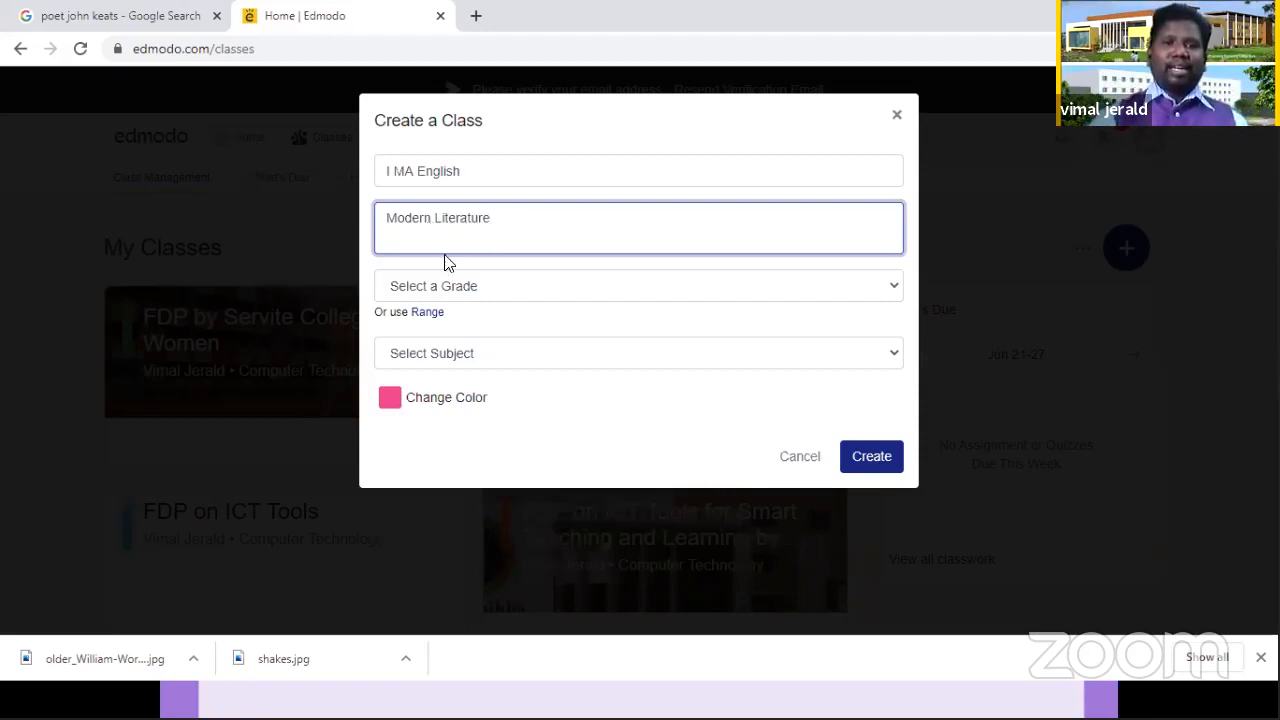
Step: Set the class's grade to Higher Education, its subject to Language Arts and its sub-subject to English
{"action": "left_click", "coordinate": [502, 290]}
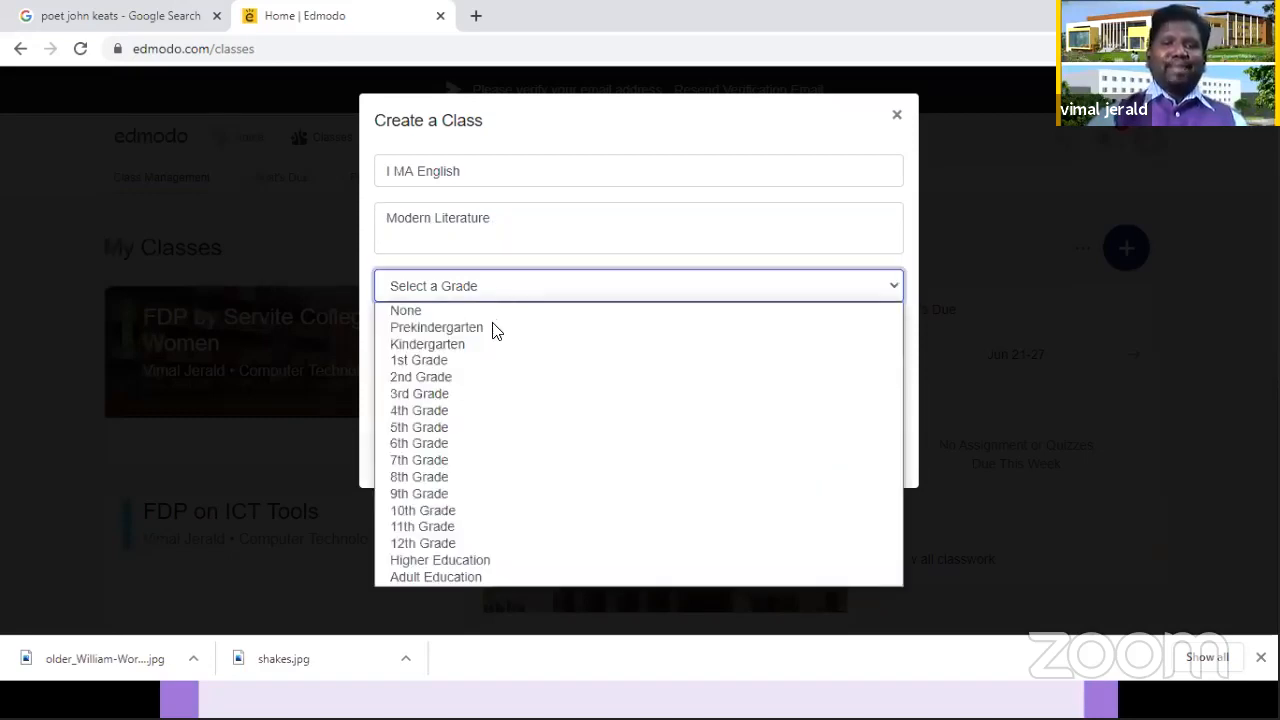
{"action": "left_click", "coordinate": [484, 558]}
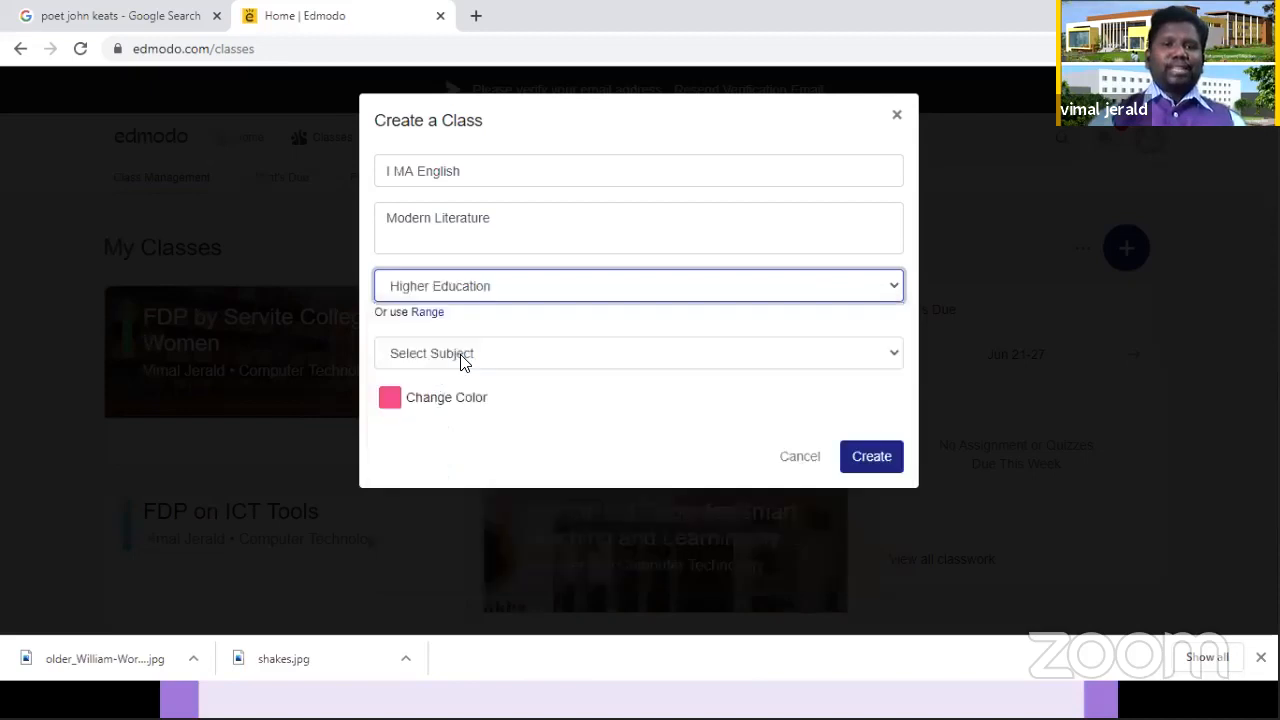
{"action": "left_click", "coordinate": [463, 358]}
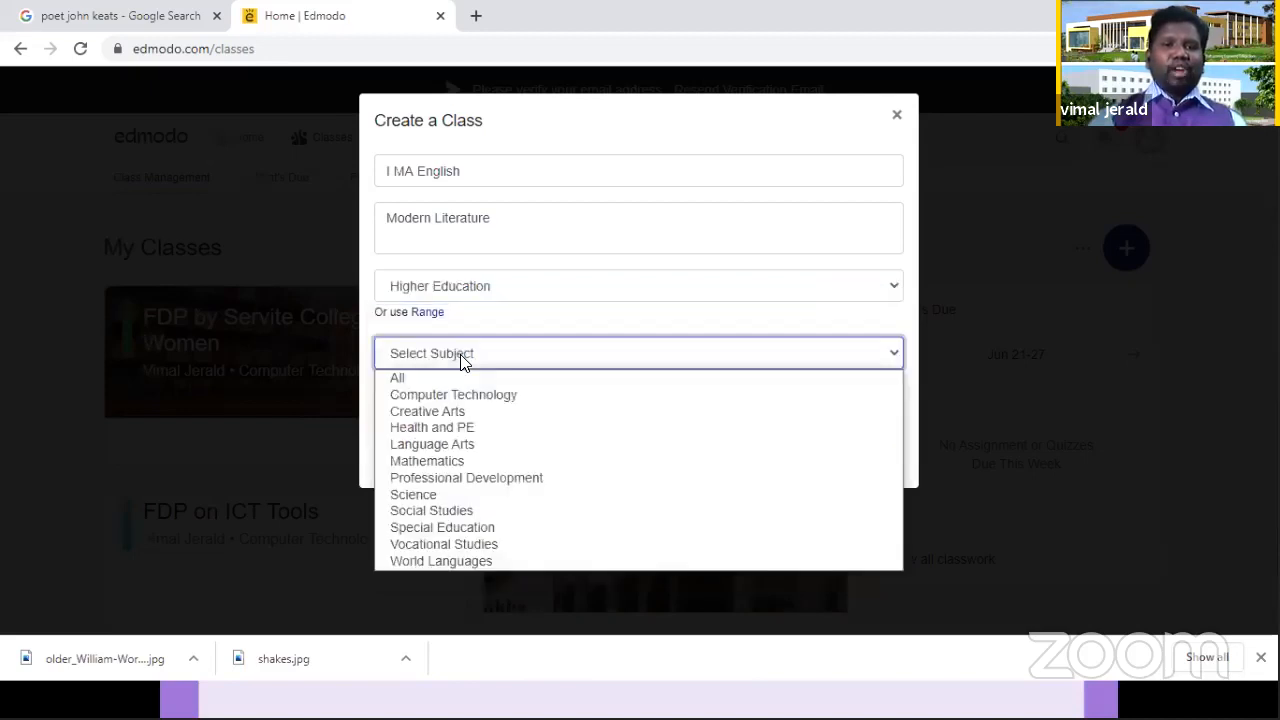
{"action": "left_click", "coordinate": [477, 452]}
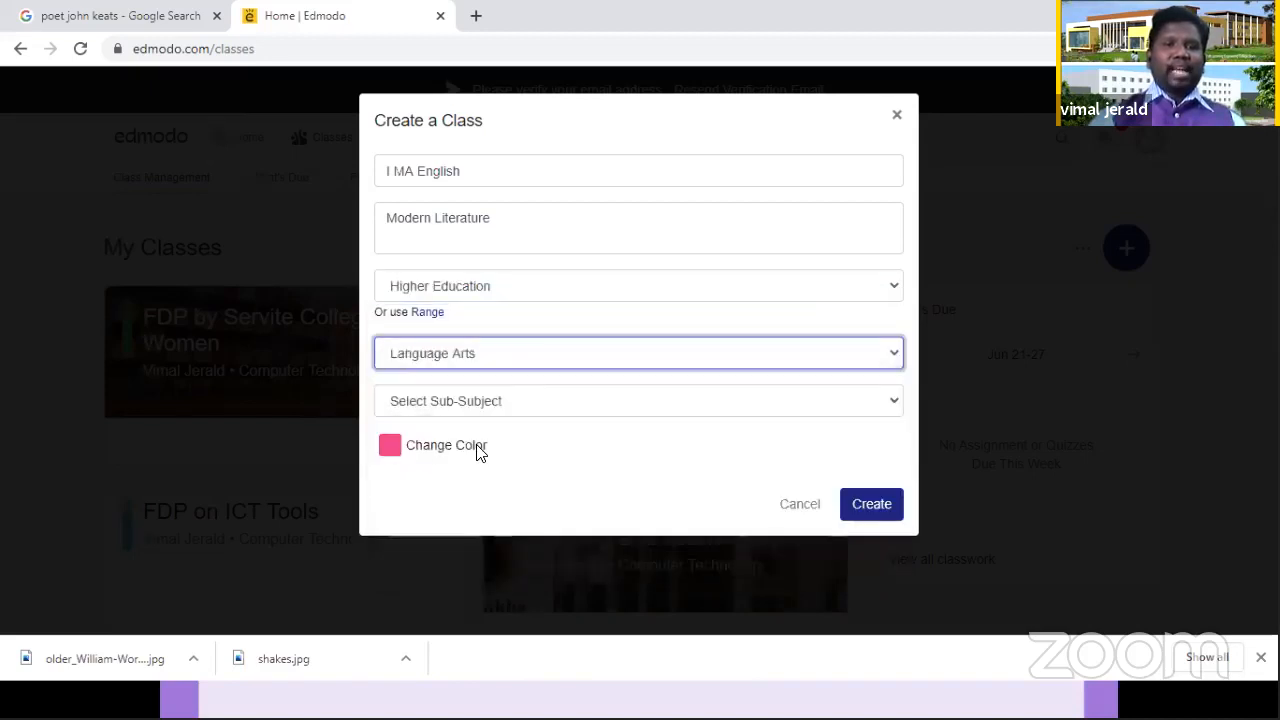
{"action": "left_click", "coordinate": [489, 405]}
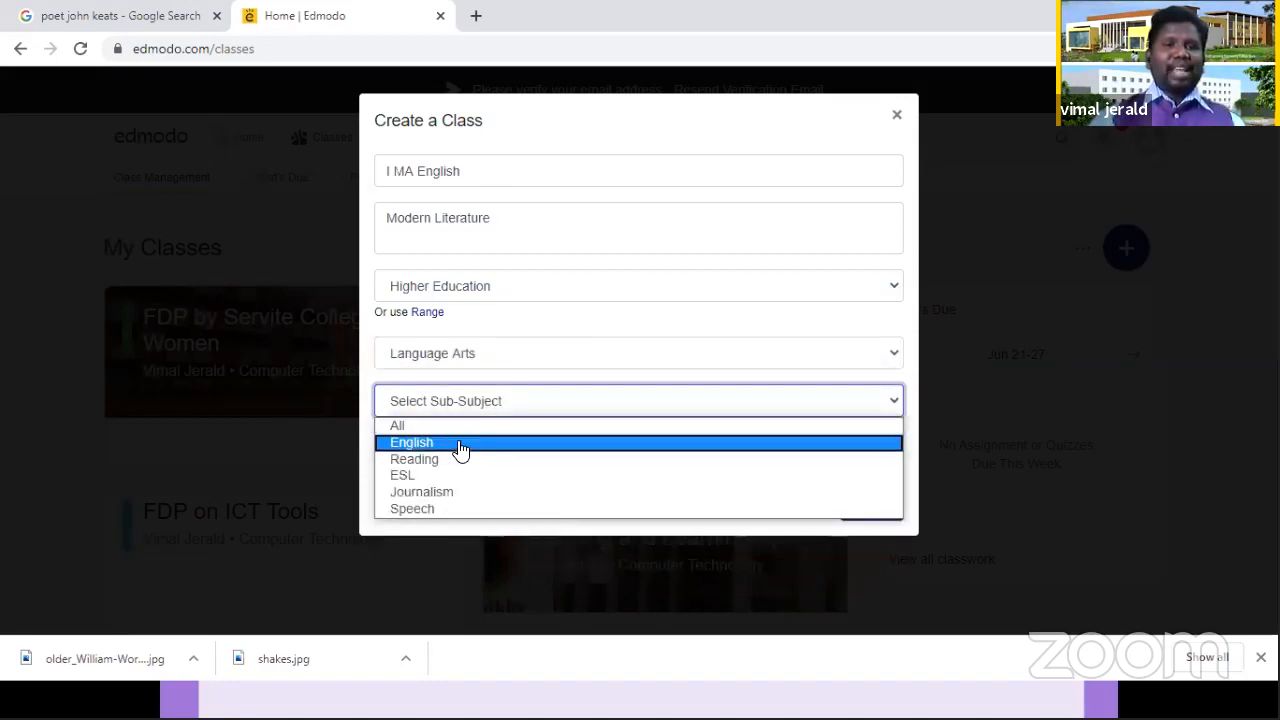
{"action": "left_click", "coordinate": [460, 442]}
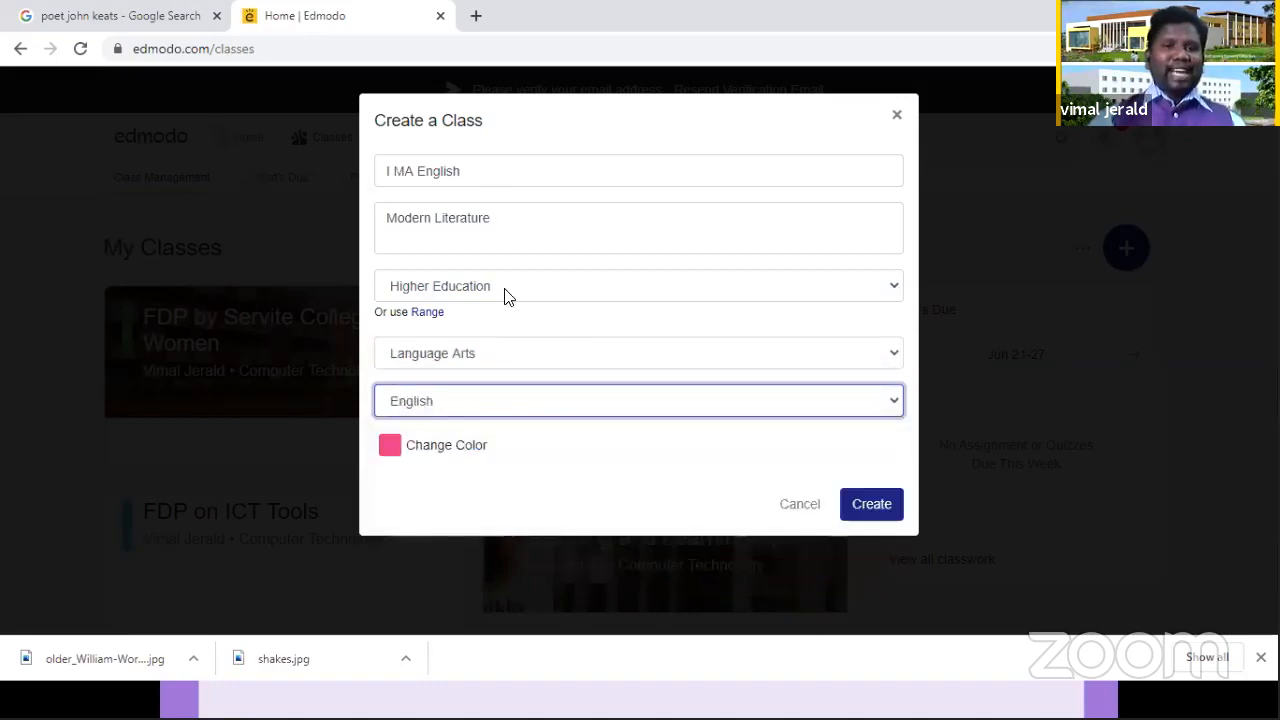
{"action": "left_click", "coordinate": [468, 357]}
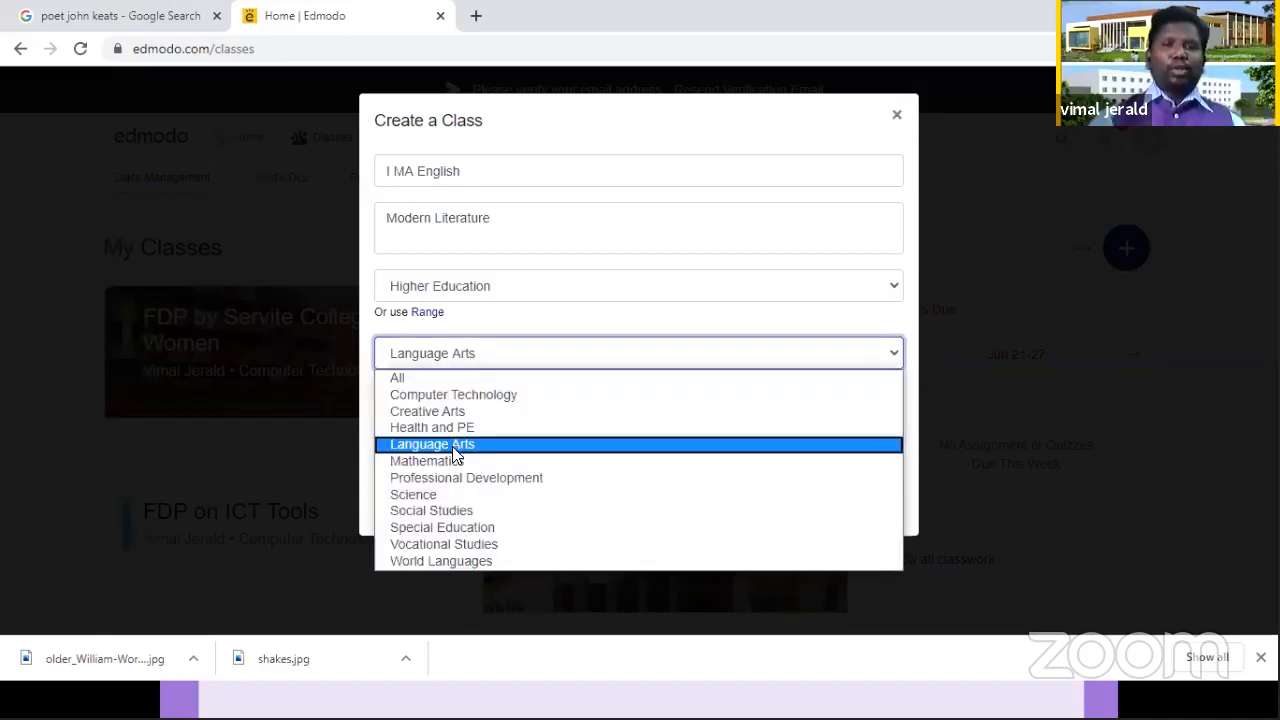
{"action": "left_click", "coordinate": [450, 444]}
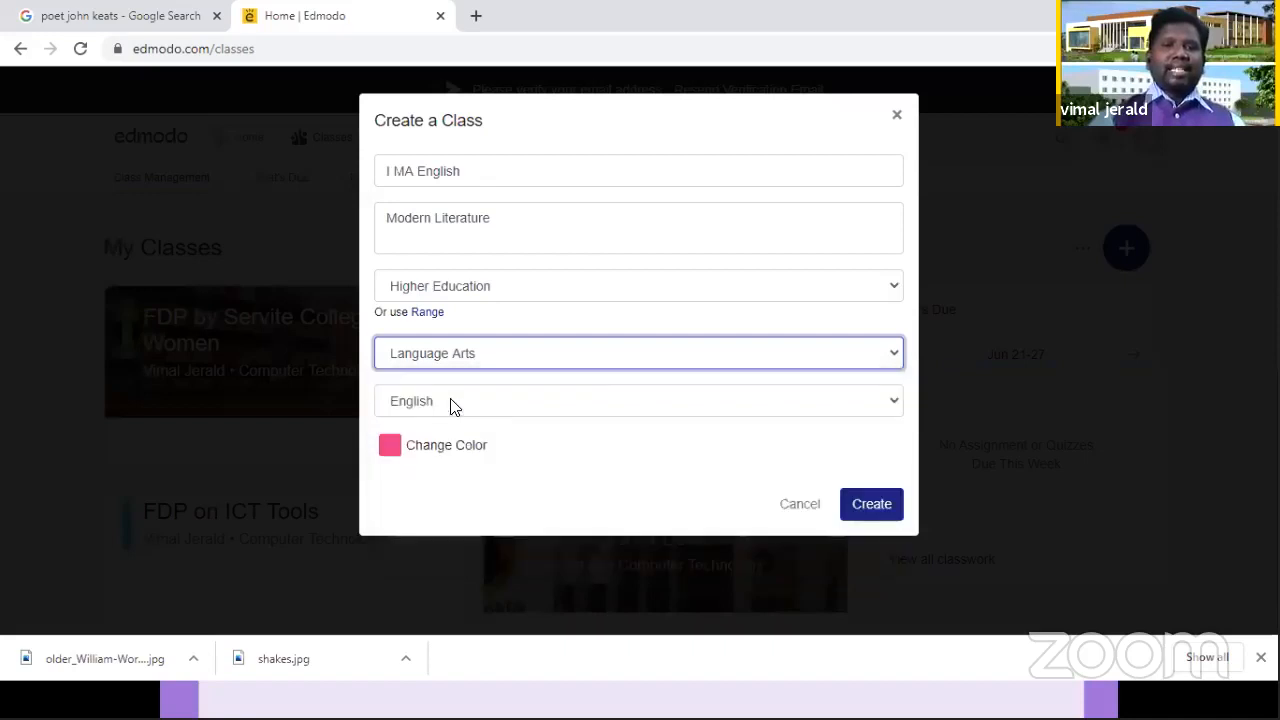
{"action": "left_click", "coordinate": [450, 401]}
{"action": "left_click", "coordinate": [449, 403]}
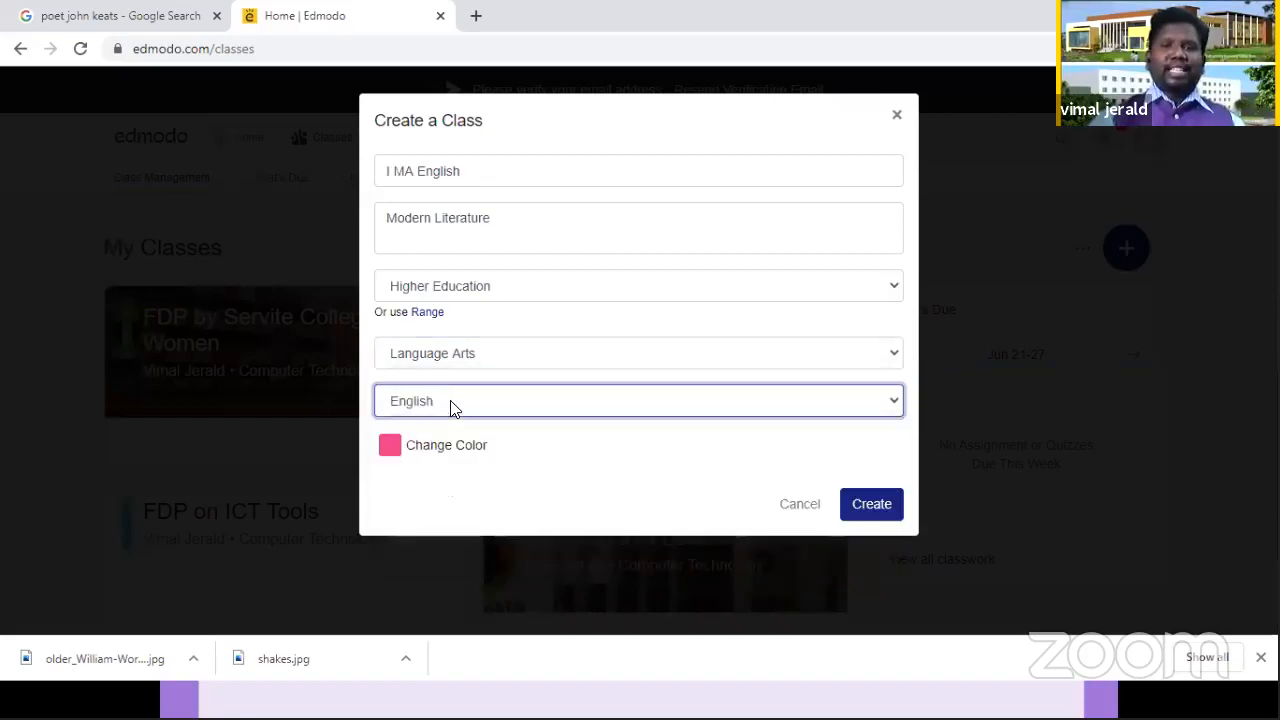
Step: Change the class color to yellow, create the class, and choose to explore it before adding students
{"action": "left_click", "coordinate": [392, 449]}
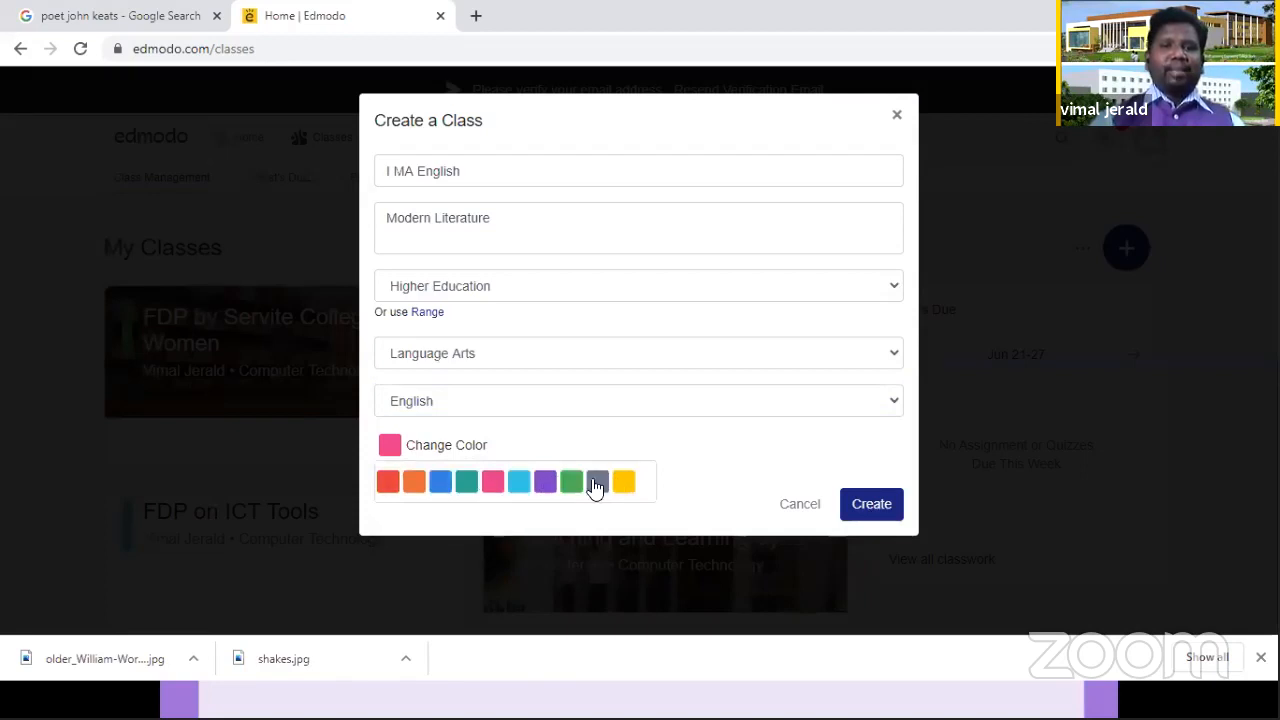
{"action": "left_click", "coordinate": [624, 484]}
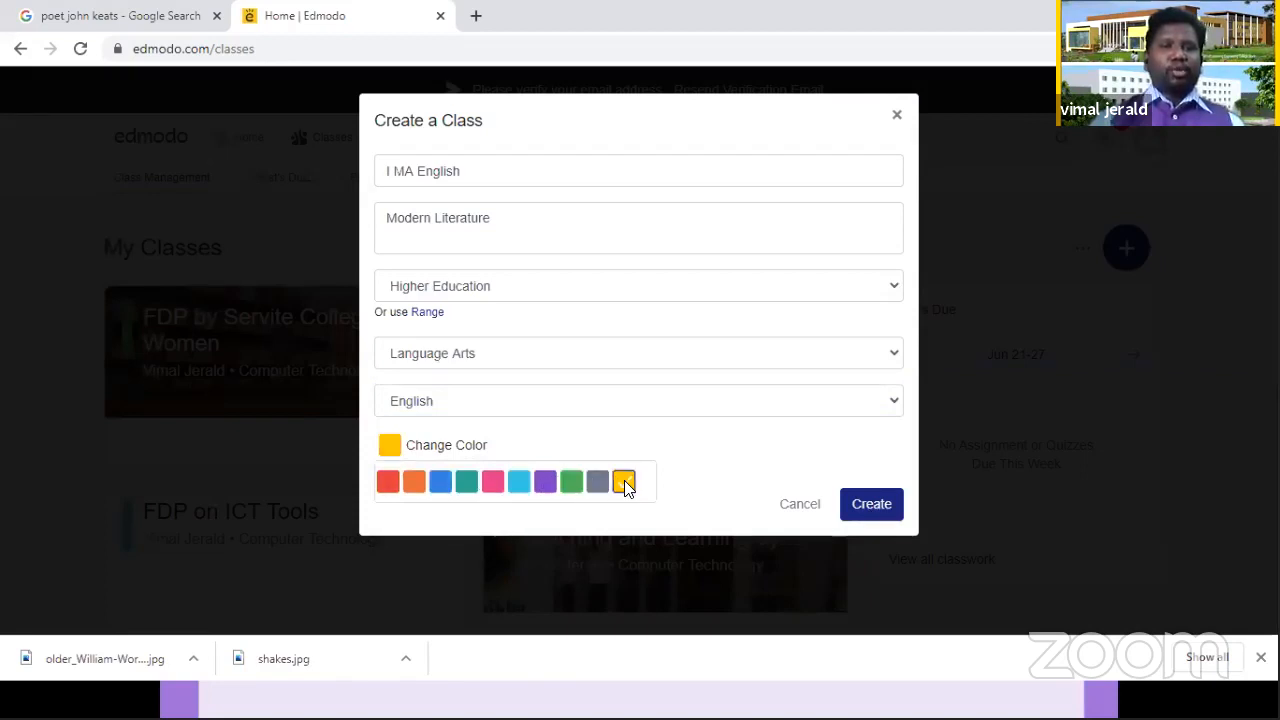
{"action": "left_click", "coordinate": [889, 504]}
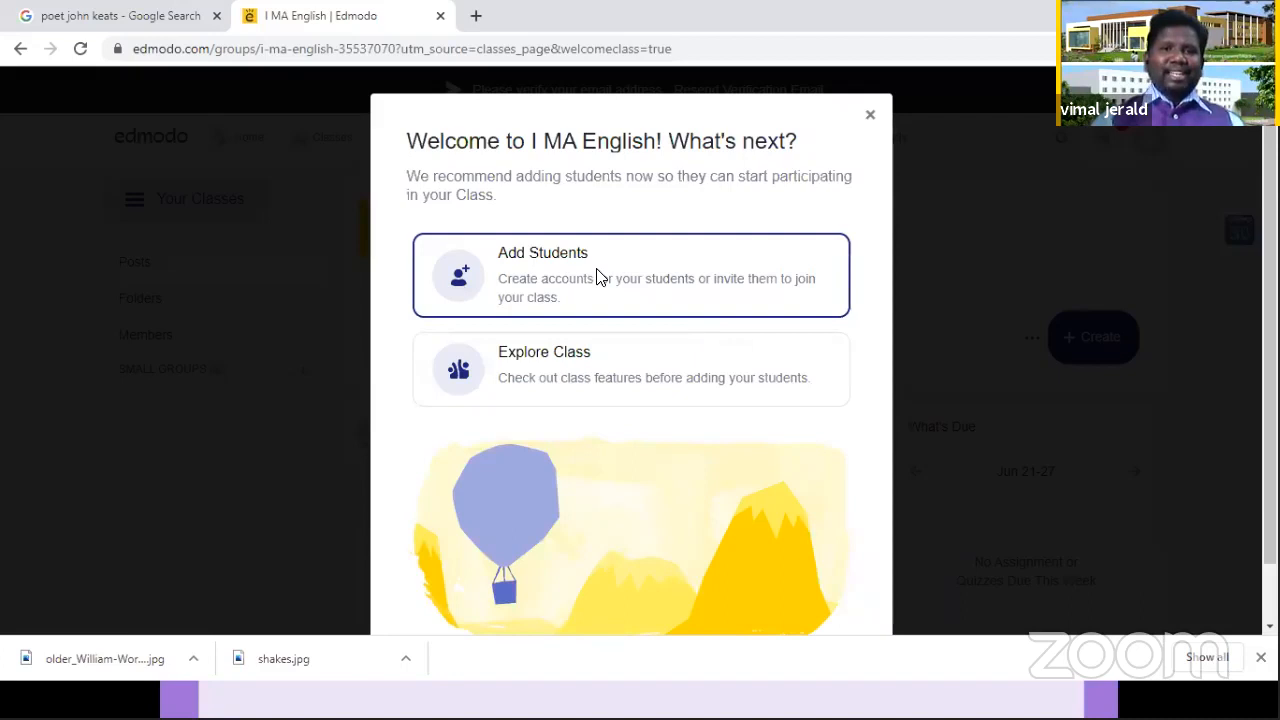
{"action": "left_click", "coordinate": [549, 357]}
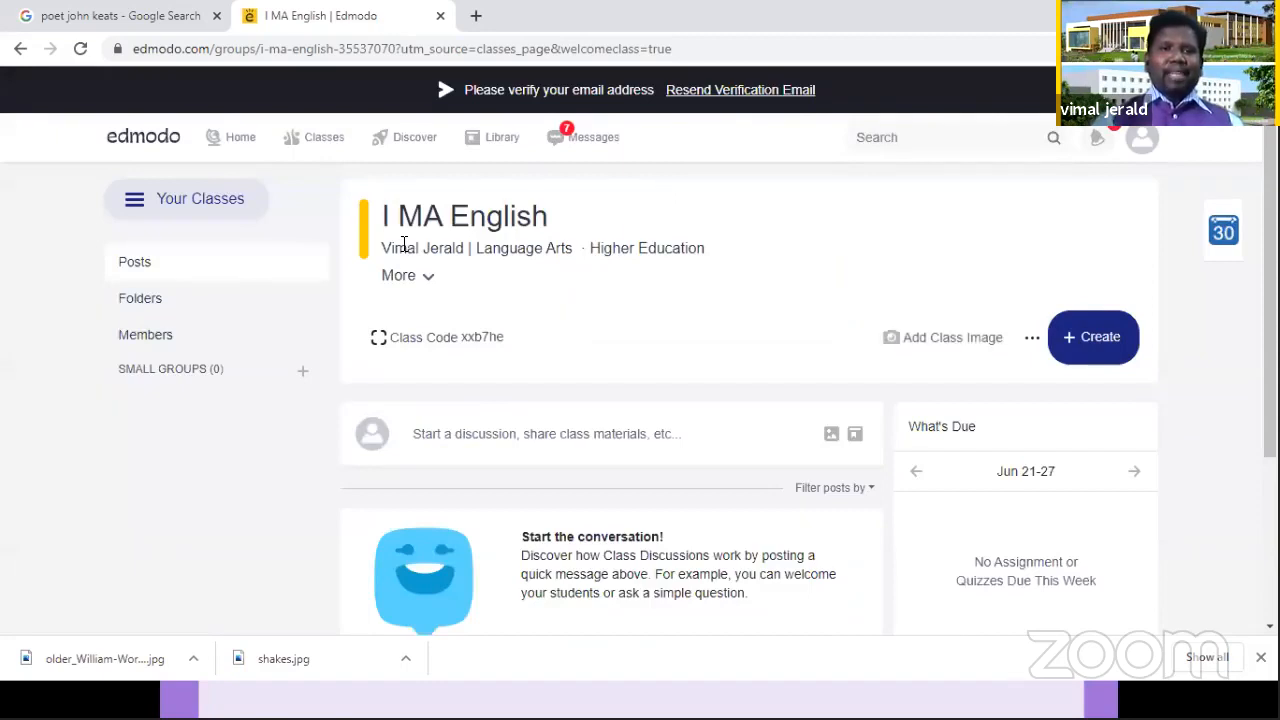
Step: Review the teacher, subject and grade in the class header, and expand the details to read the class description
{"action": "triple_click", "coordinate": [464, 247]}
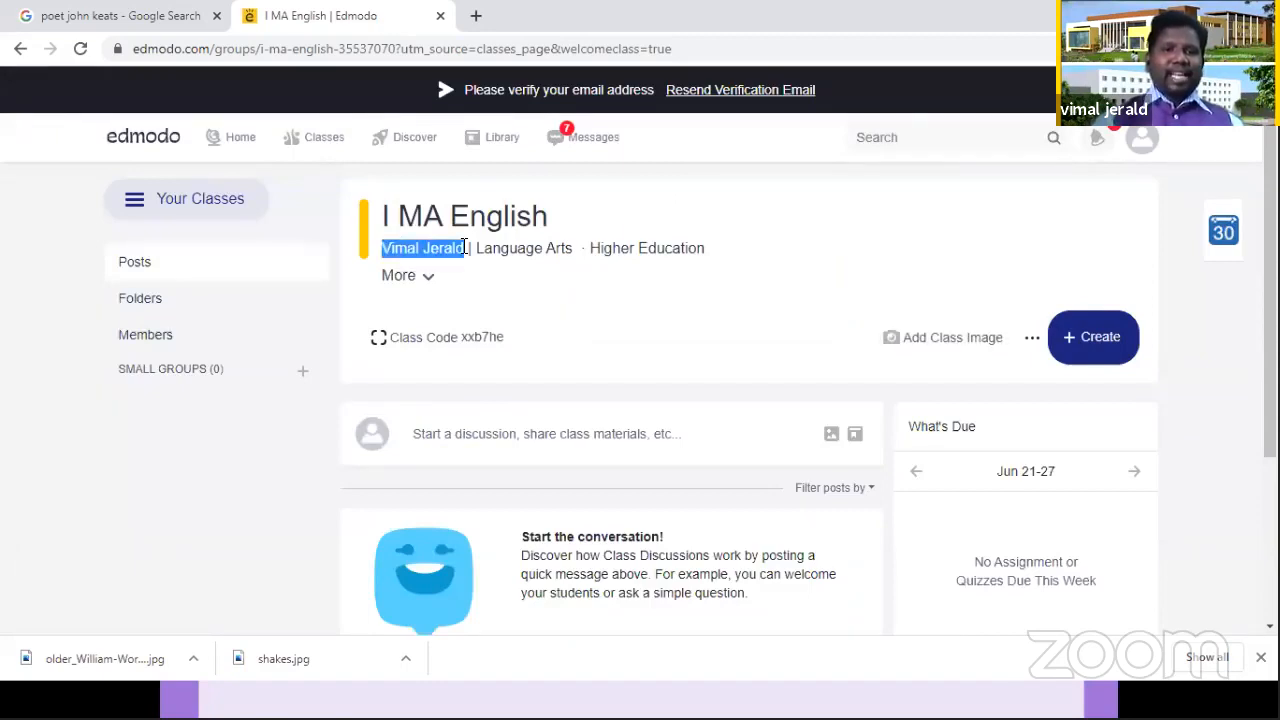
{"action": "left_click_drag", "start_coordinate": [464, 247], "coordinate": [475, 248]}
{"action": "triple_click", "coordinate": [561, 257]}
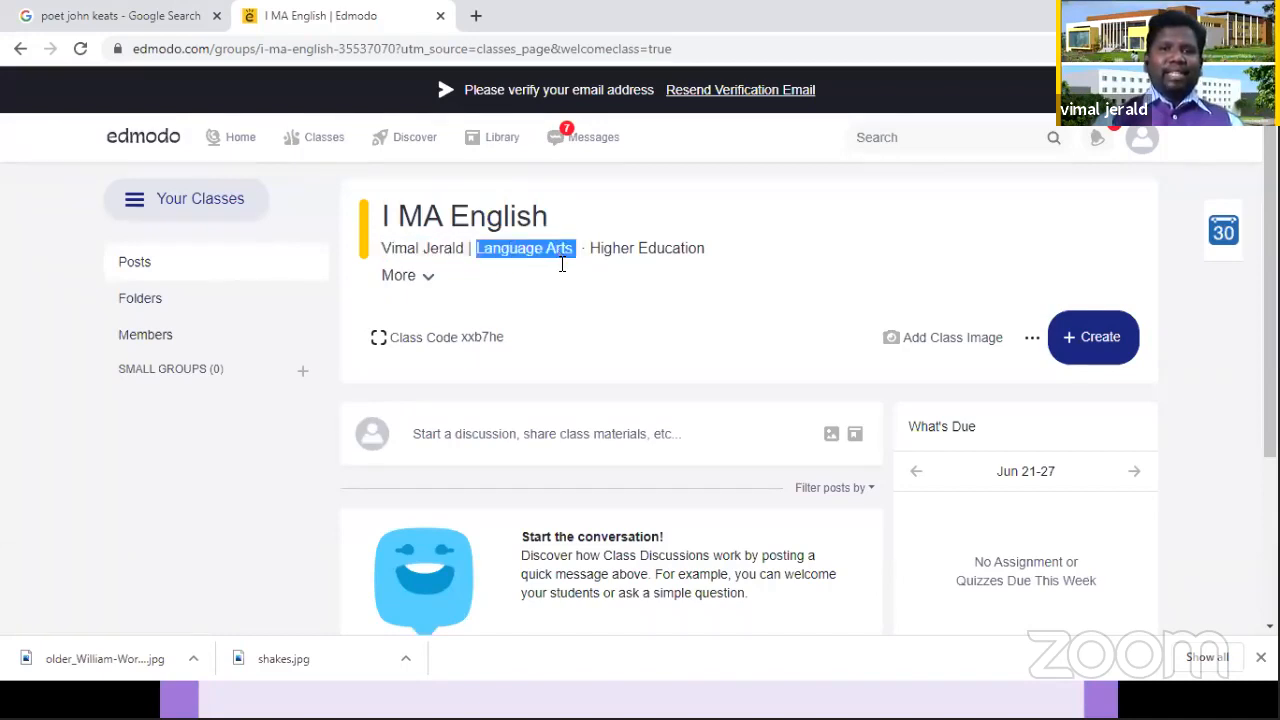
{"action": "left_click", "coordinate": [755, 258]}
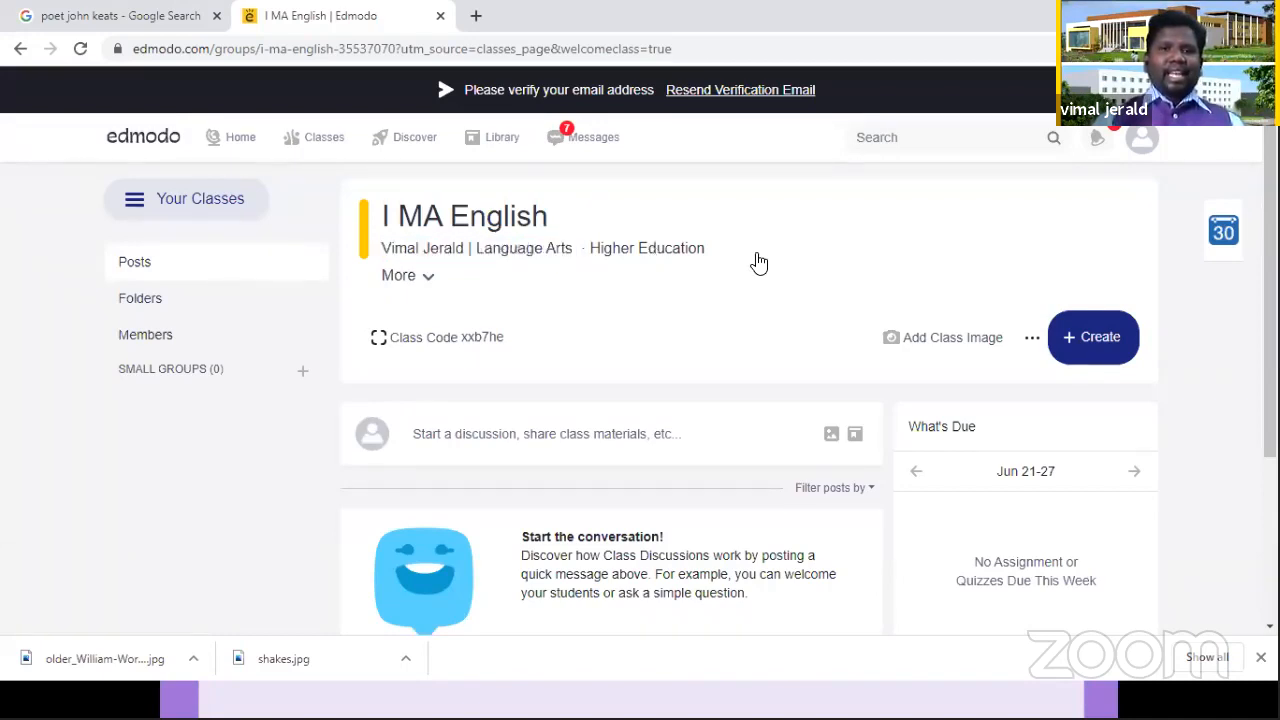
{"action": "left_click", "coordinate": [427, 280]}
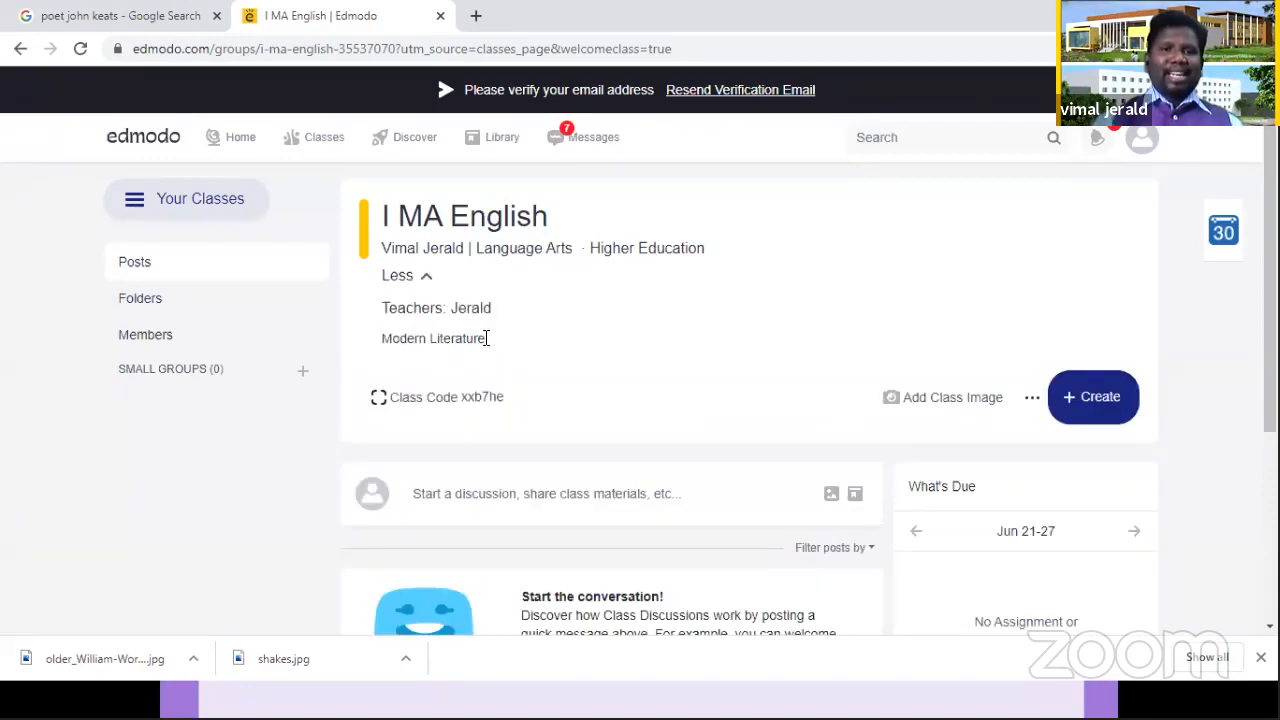
{"action": "triple_click", "coordinate": [483, 340]}
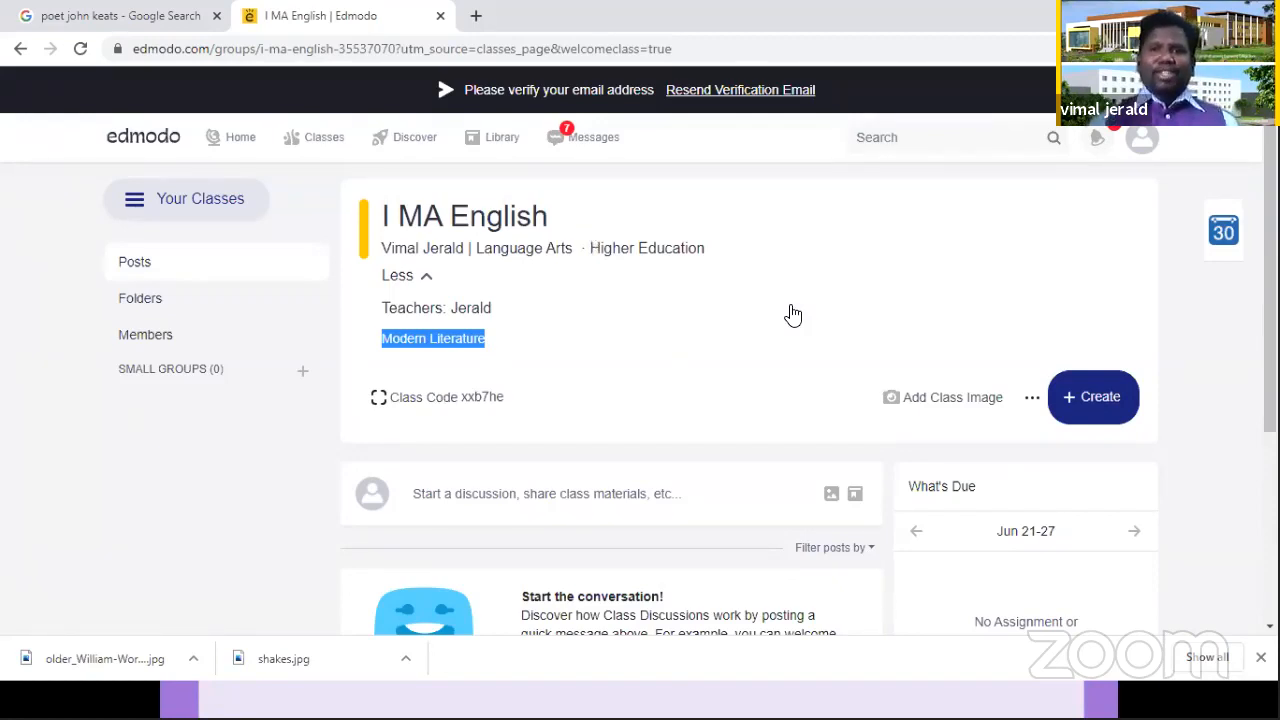
Step: Upload Zoom Virtual Background.jpg from the BHARATH folder as the class image and save it
{"action": "left_click", "coordinate": [960, 398]}
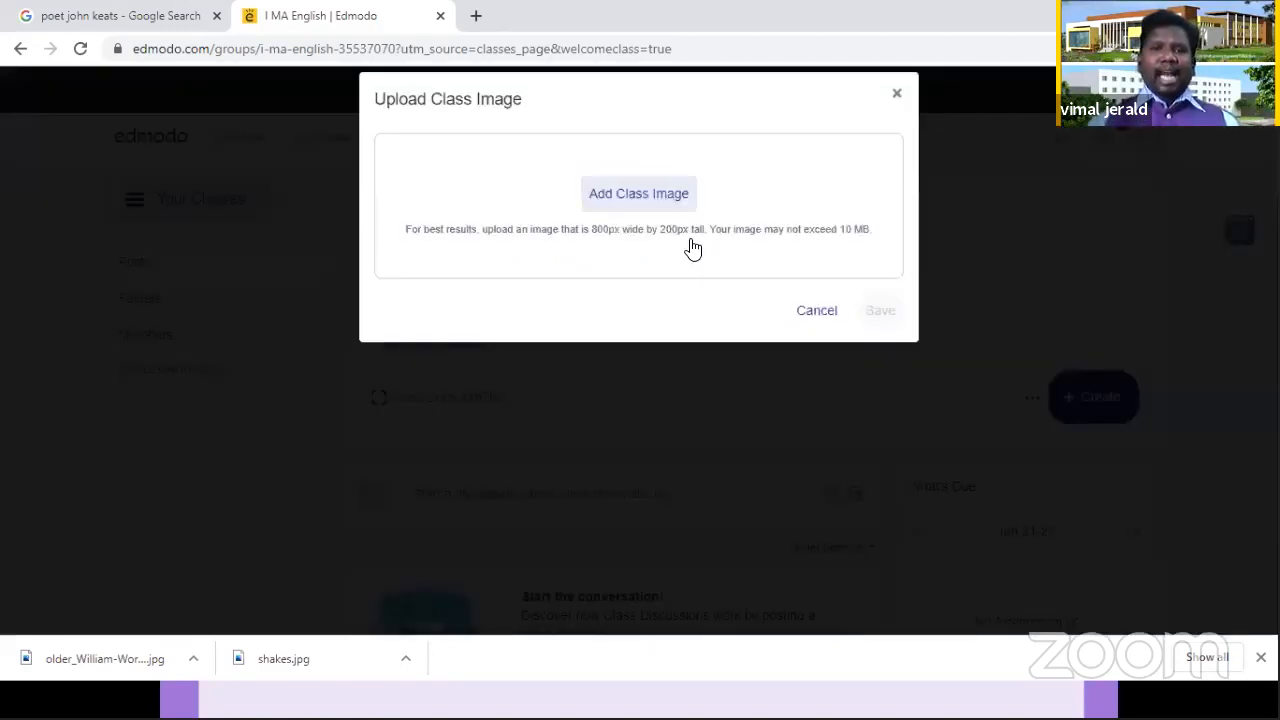
{"action": "left_click", "coordinate": [651, 220]}
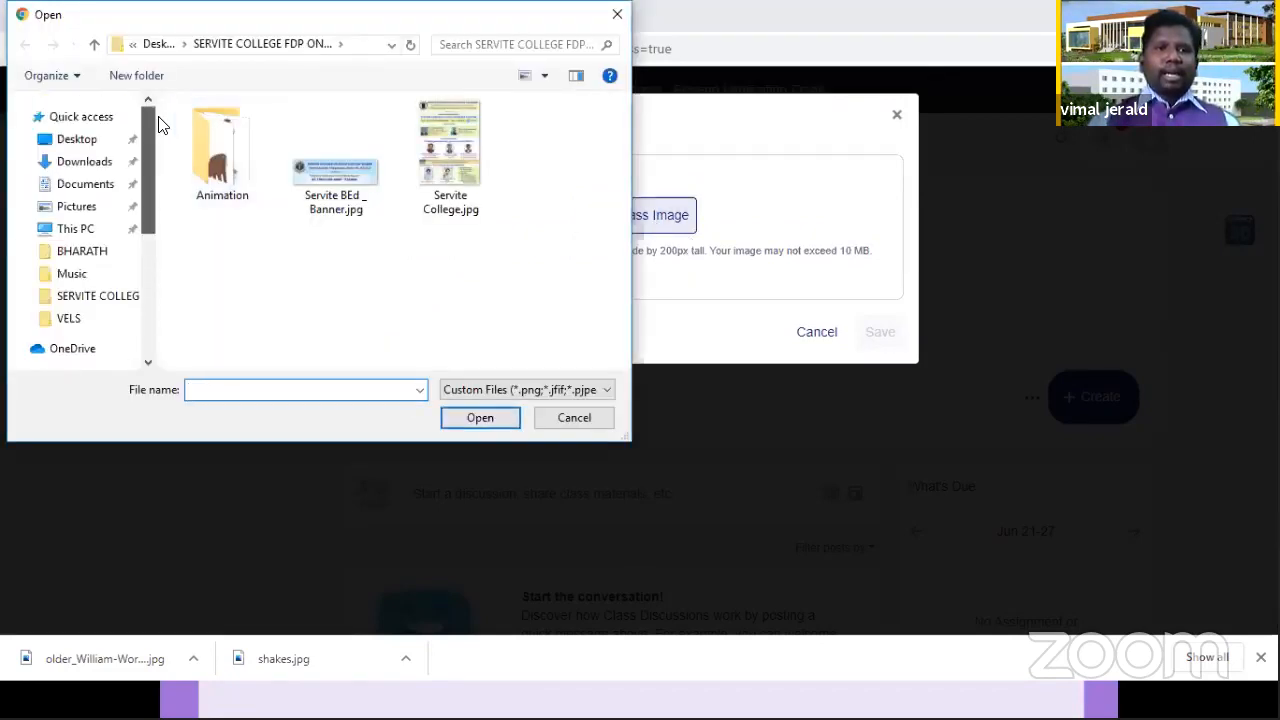
{"action": "left_click", "coordinate": [82, 251]}
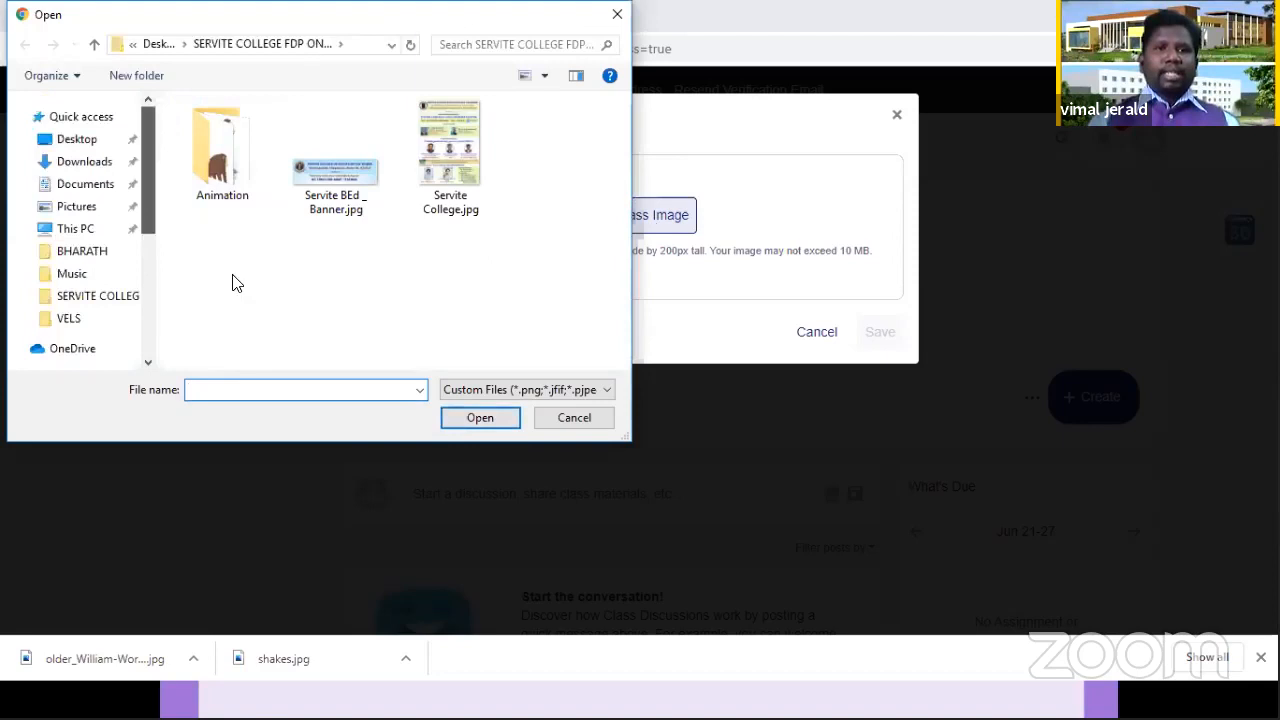
{"action": "left_click", "coordinate": [494, 416]}
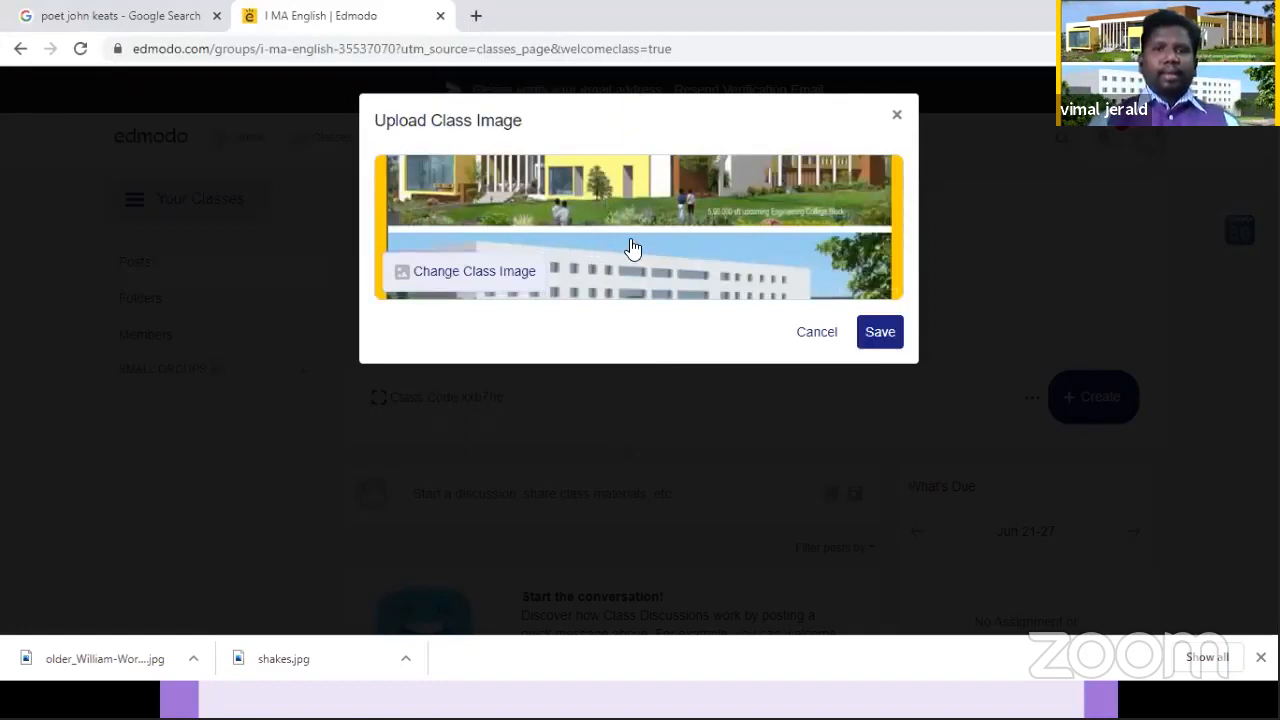
{"action": "left_click", "coordinate": [882, 334]}
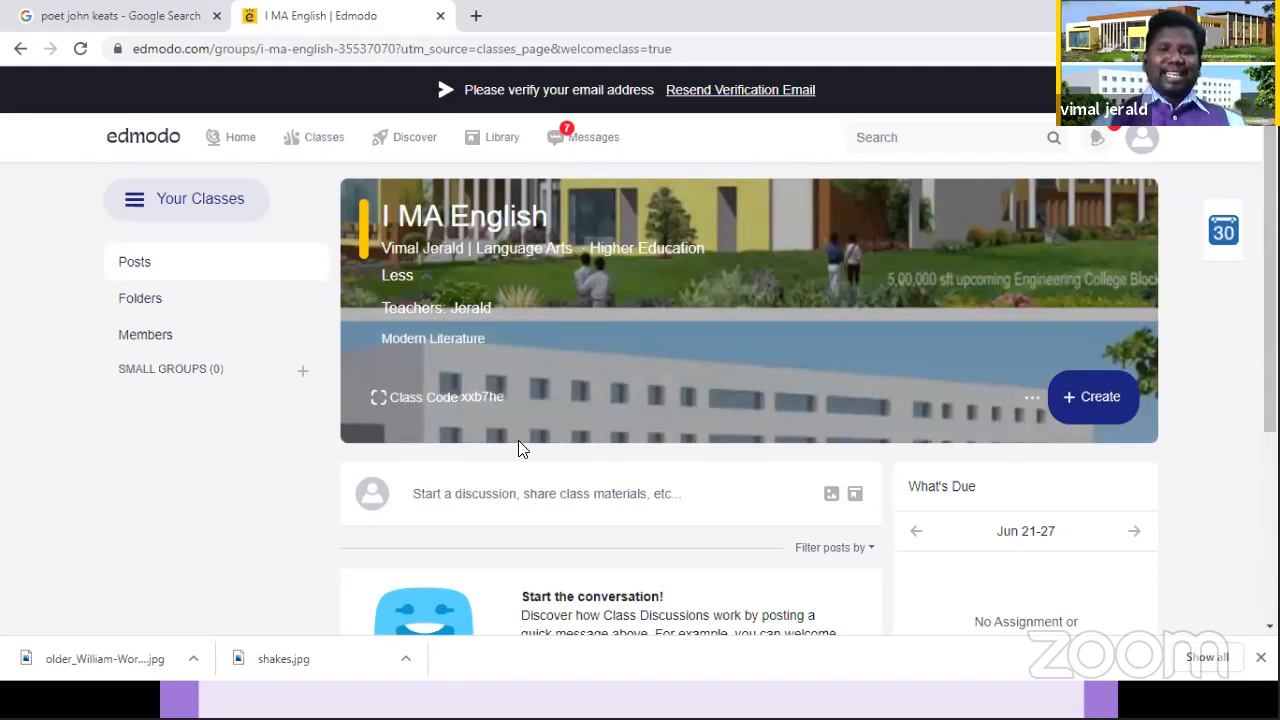
Step: View the class code sharing options for inviting students or other teachers, highlight the code, and close the invitation dialog
{"action": "left_click", "coordinate": [425, 400]}
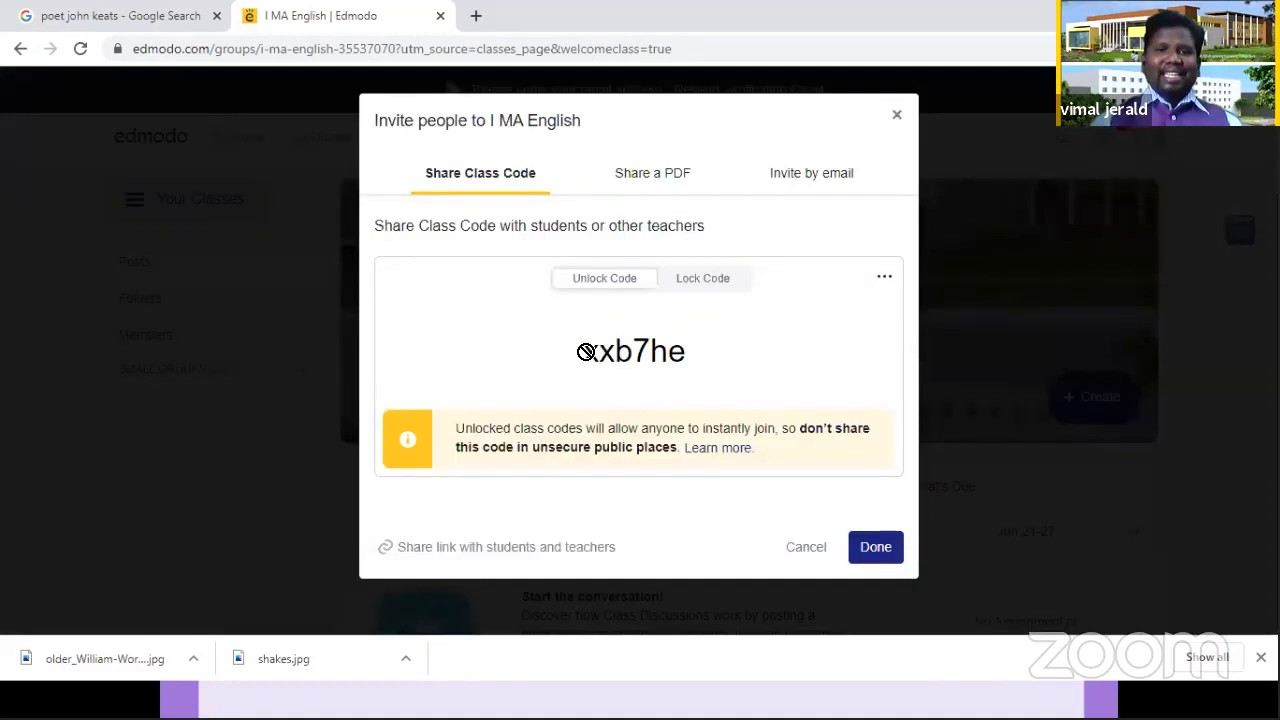
{"action": "double_click", "coordinate": [691, 357]}
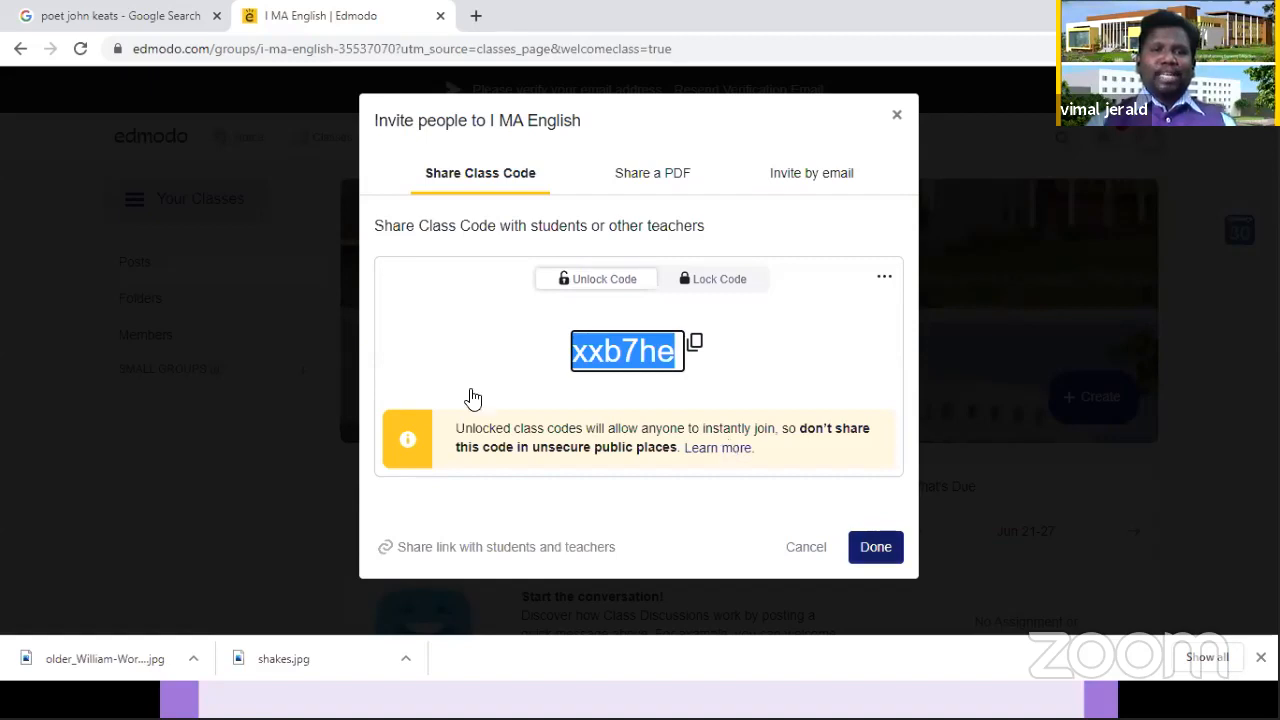
{"action": "key", "text": "Escape"}
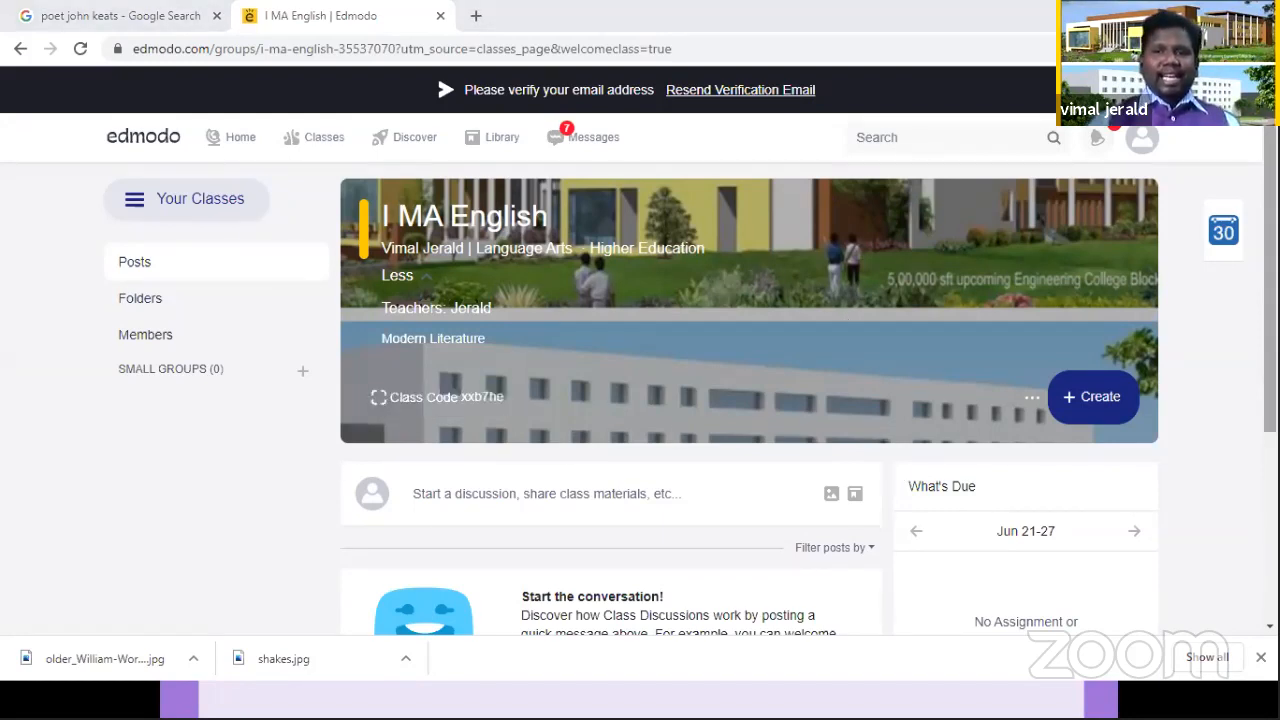
Step: Post a Wellness Check poll asking "How are you feeling today?" to the I MA English class and look over the published poll
{"action": "scroll", "coordinate": [750, 400], "scroll_direction": "down", "scroll_amount": 2}
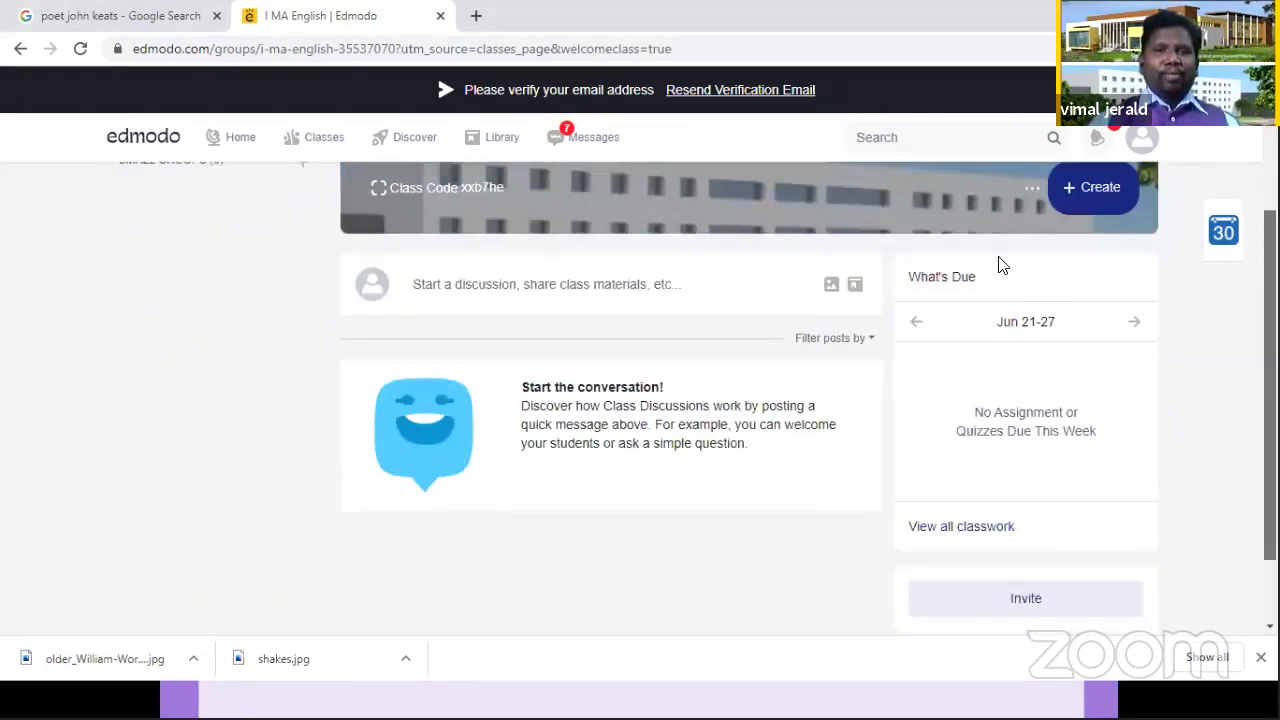
{"action": "left_click", "coordinate": [569, 288]}
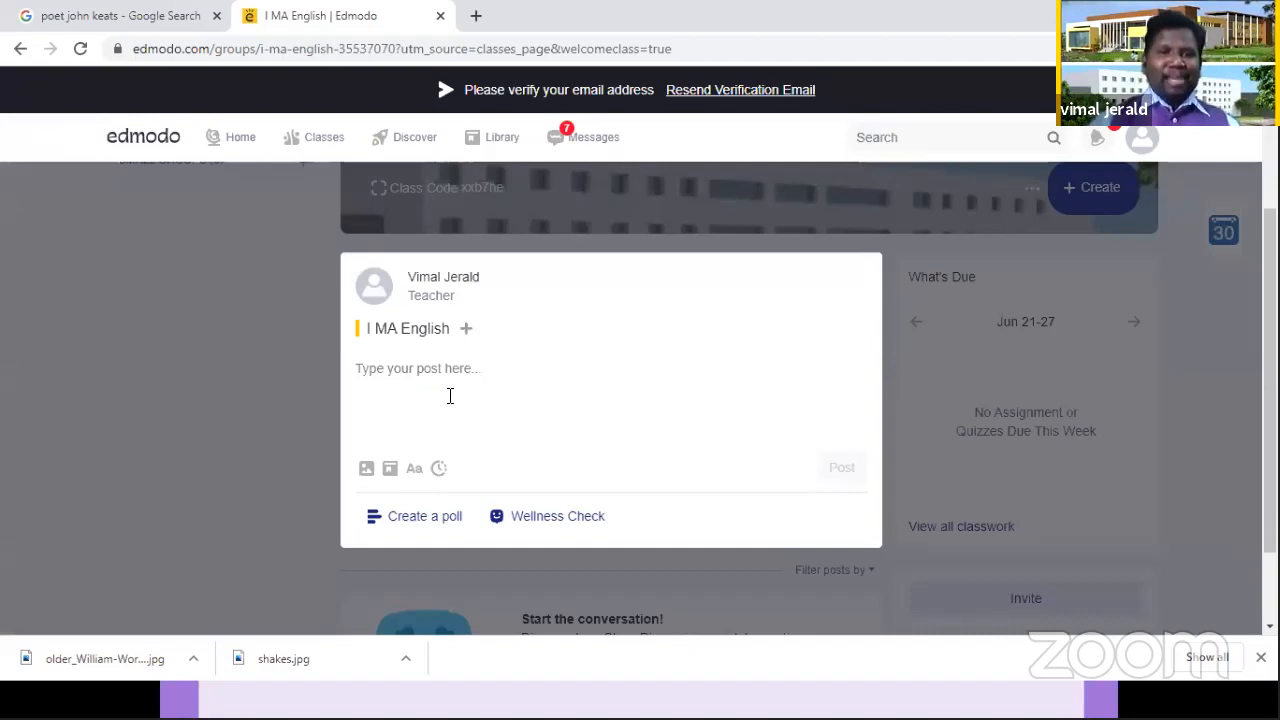
{"action": "left_click", "coordinate": [578, 515]}
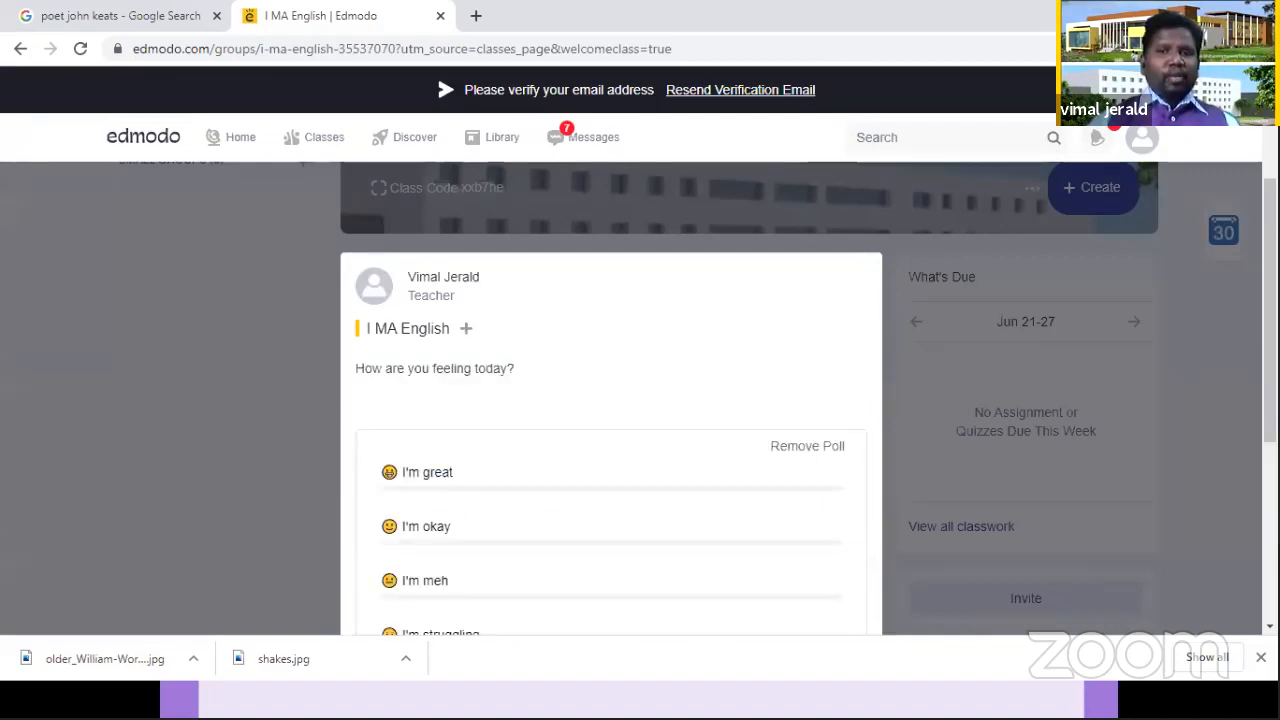
{"action": "scroll", "coordinate": [874, 455], "scroll_direction": "down", "scroll_amount": 3}
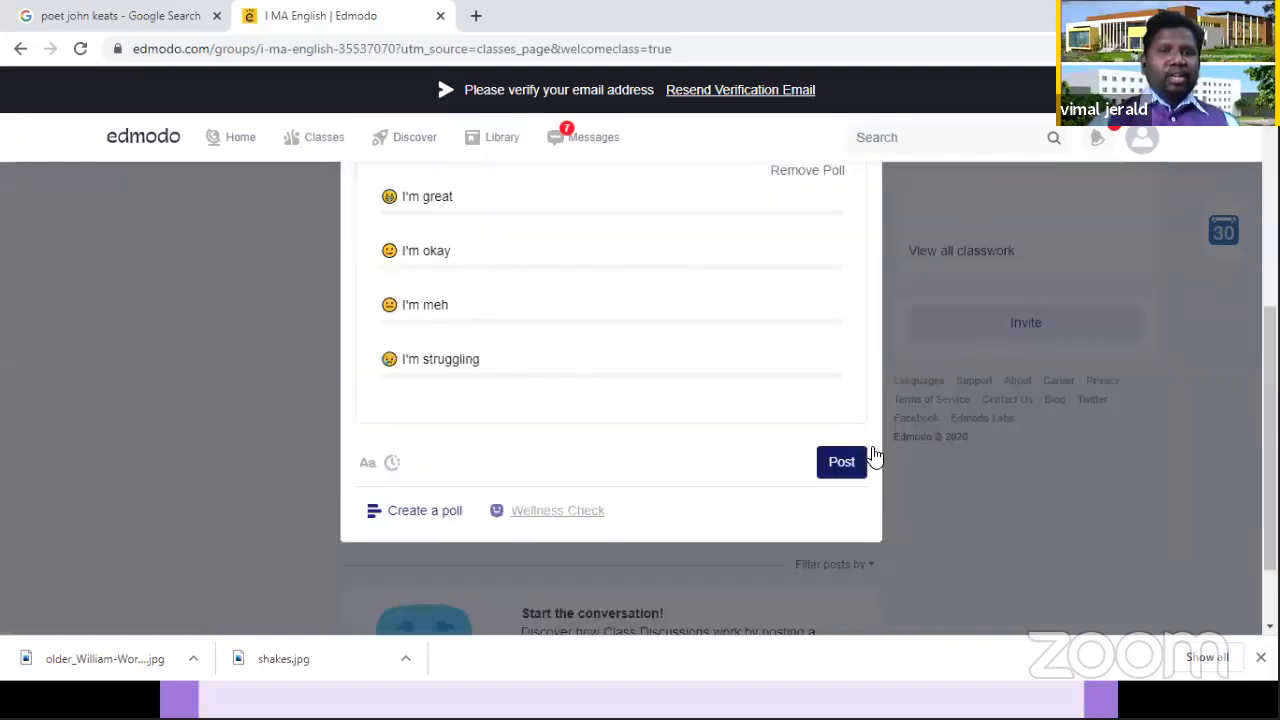
{"action": "left_click", "coordinate": [838, 468]}
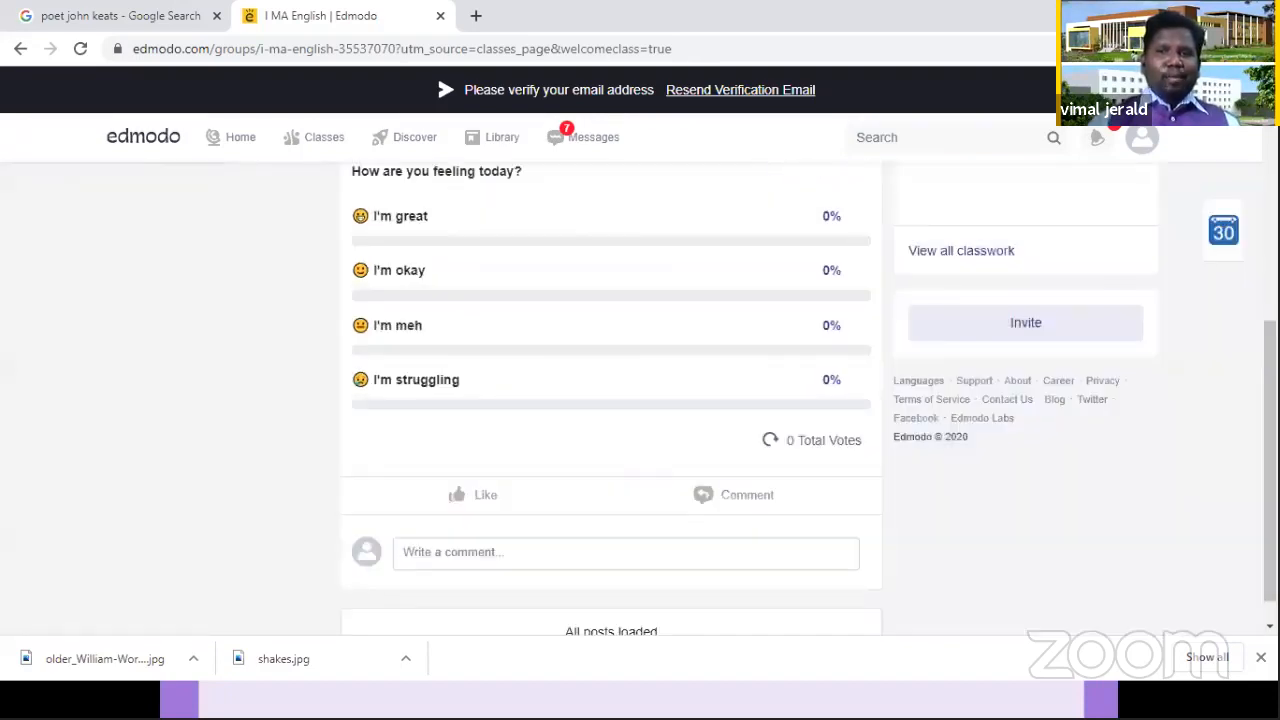
{"action": "scroll", "coordinate": [640, 400], "scroll_direction": "up", "scroll_amount": 1}
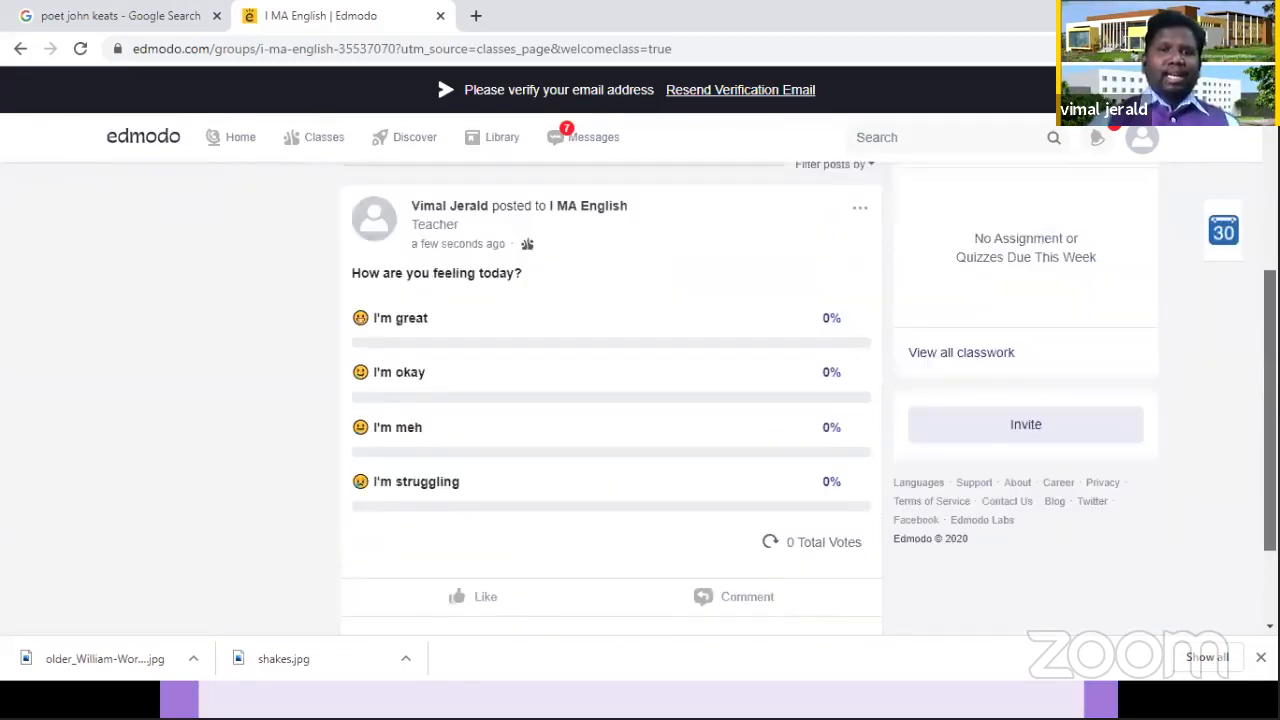
{"action": "scroll", "coordinate": [810, 398], "scroll_direction": "down", "scroll_amount": 1}
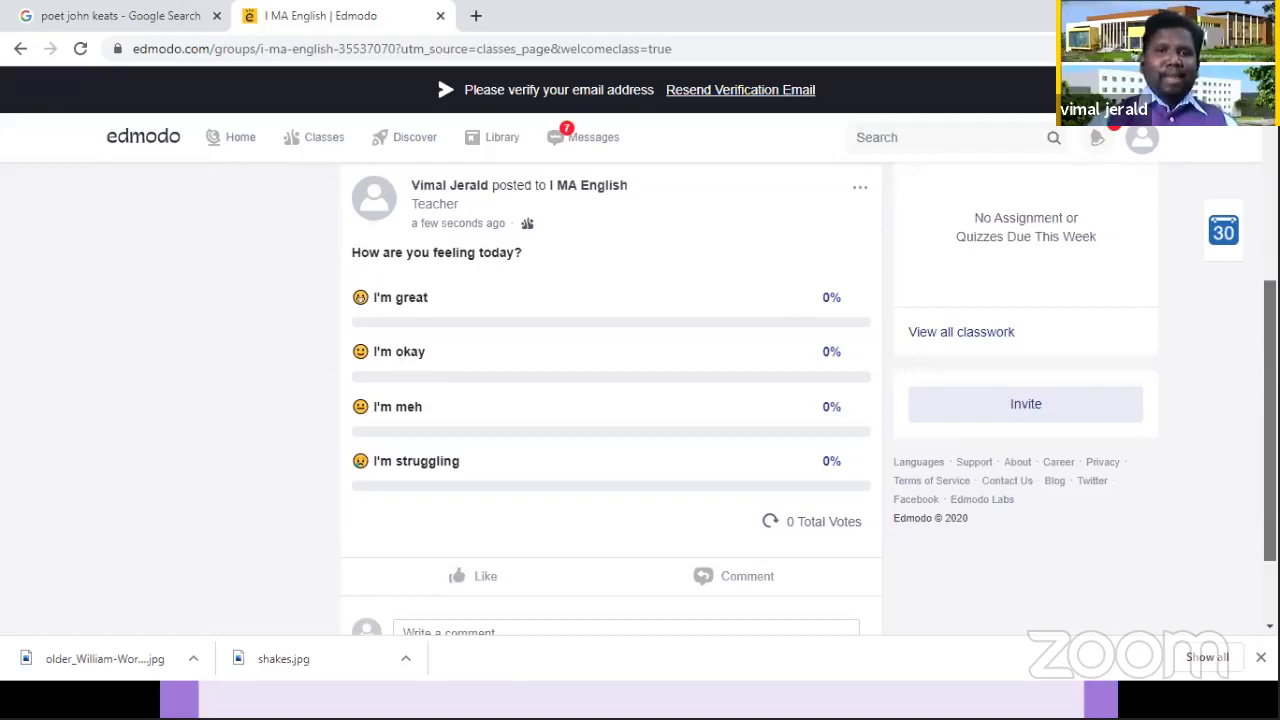
Step: Start a new class post as a poll with the question "Have you understood the e-content shared today?"
{"action": "scroll", "coordinate": [1086, 300], "scroll_direction": "up", "scroll_amount": 1}
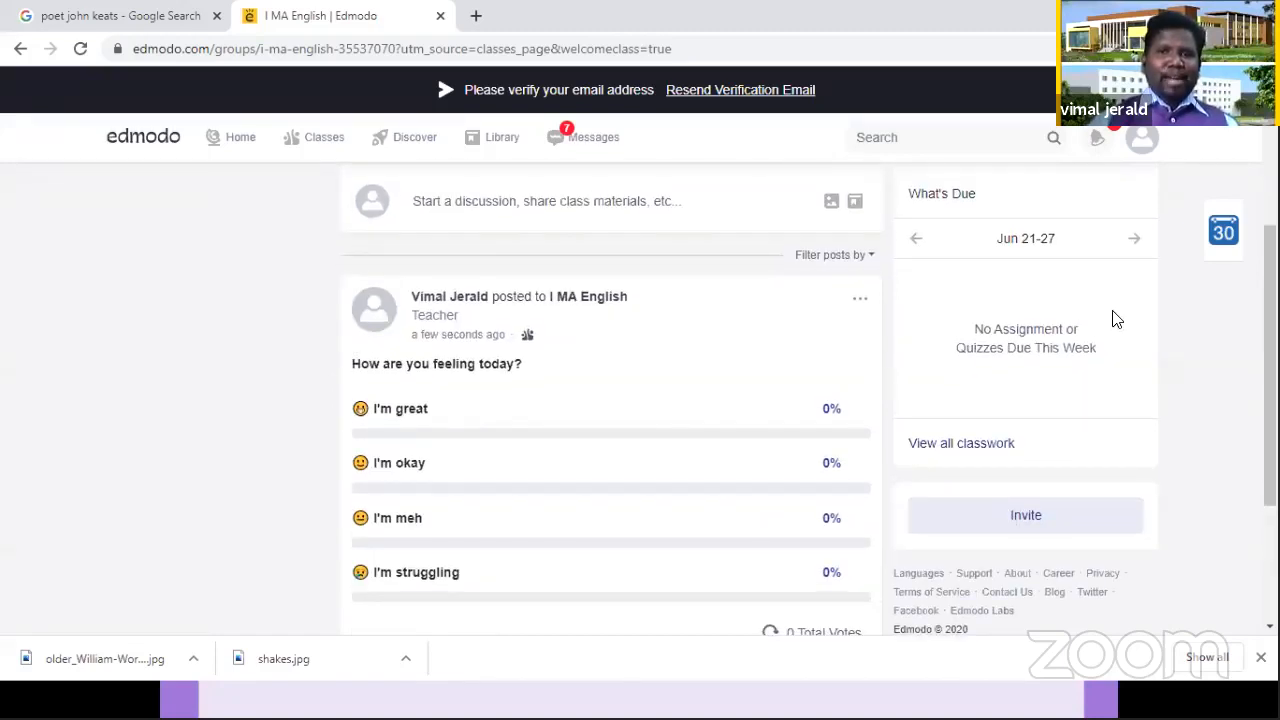
{"action": "scroll", "coordinate": [652, 318], "scroll_direction": "up", "scroll_amount": 1}
{"action": "left_click", "coordinate": [690, 322]}
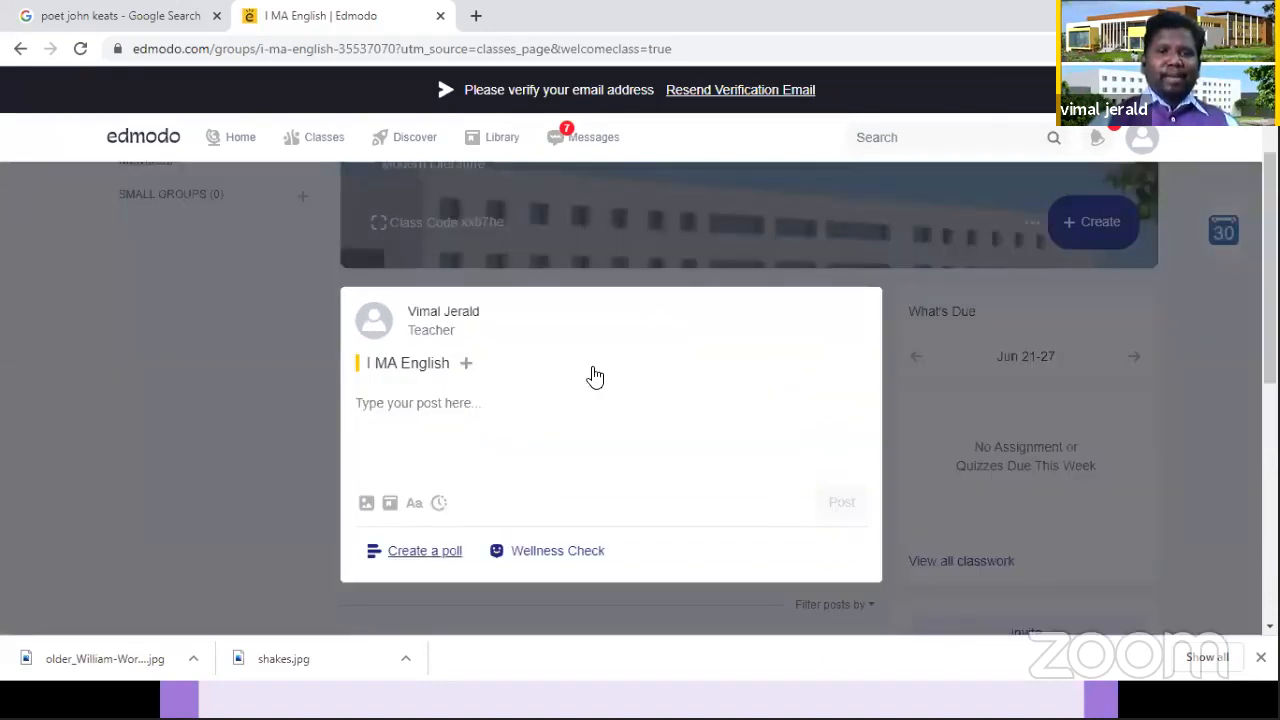
{"action": "left_click", "coordinate": [424, 556]}
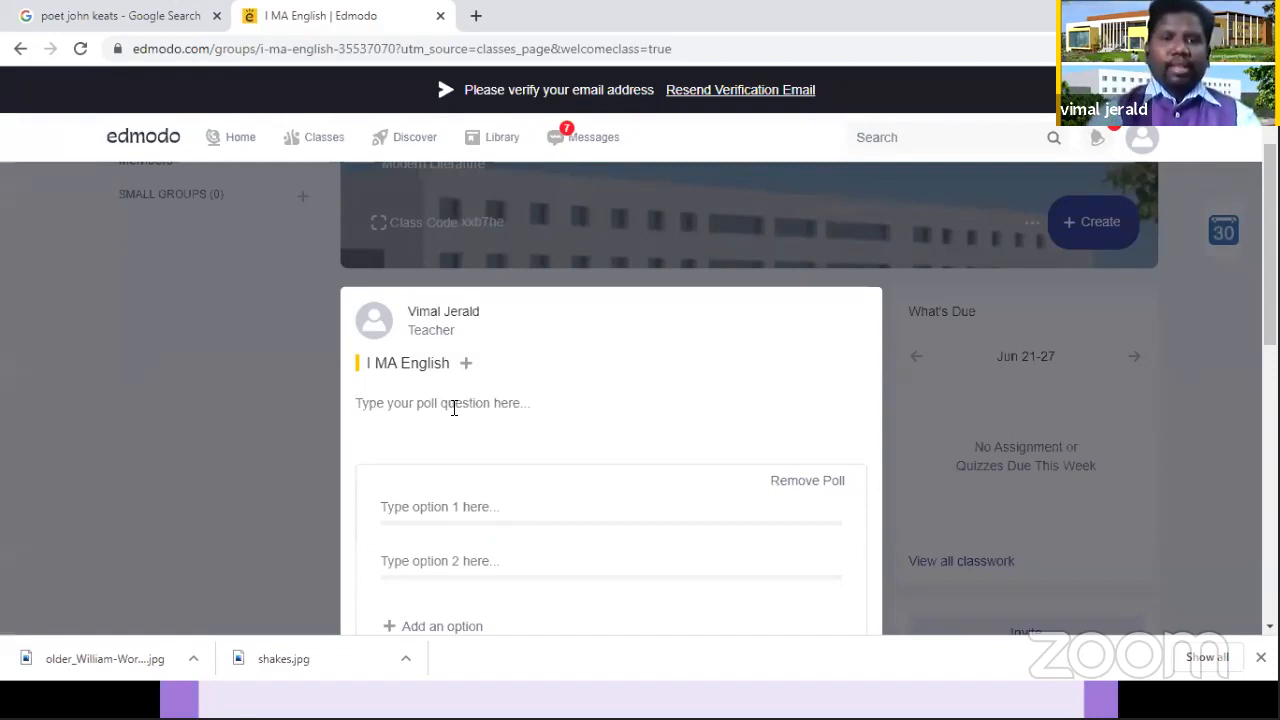
{"action": "type", "text": "Have you un"}
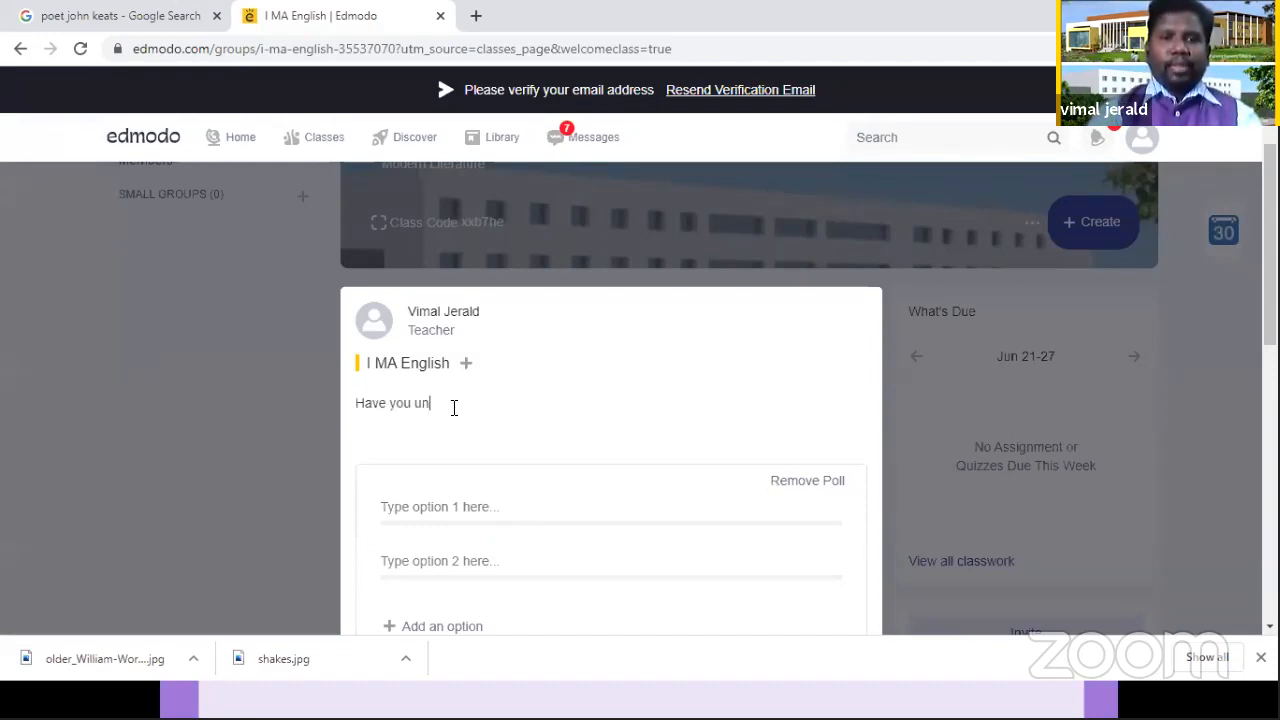
{"action": "type", "text": "derstood the "}
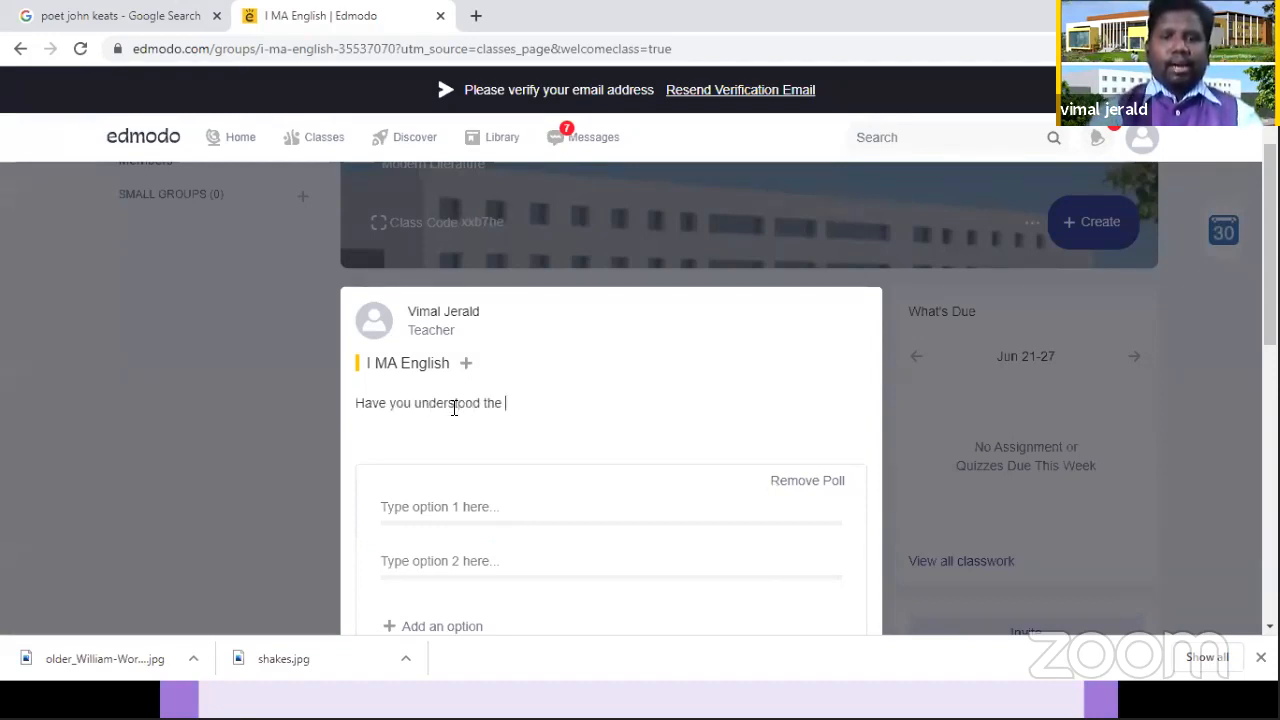
{"action": "type", "text": "e-conten"}
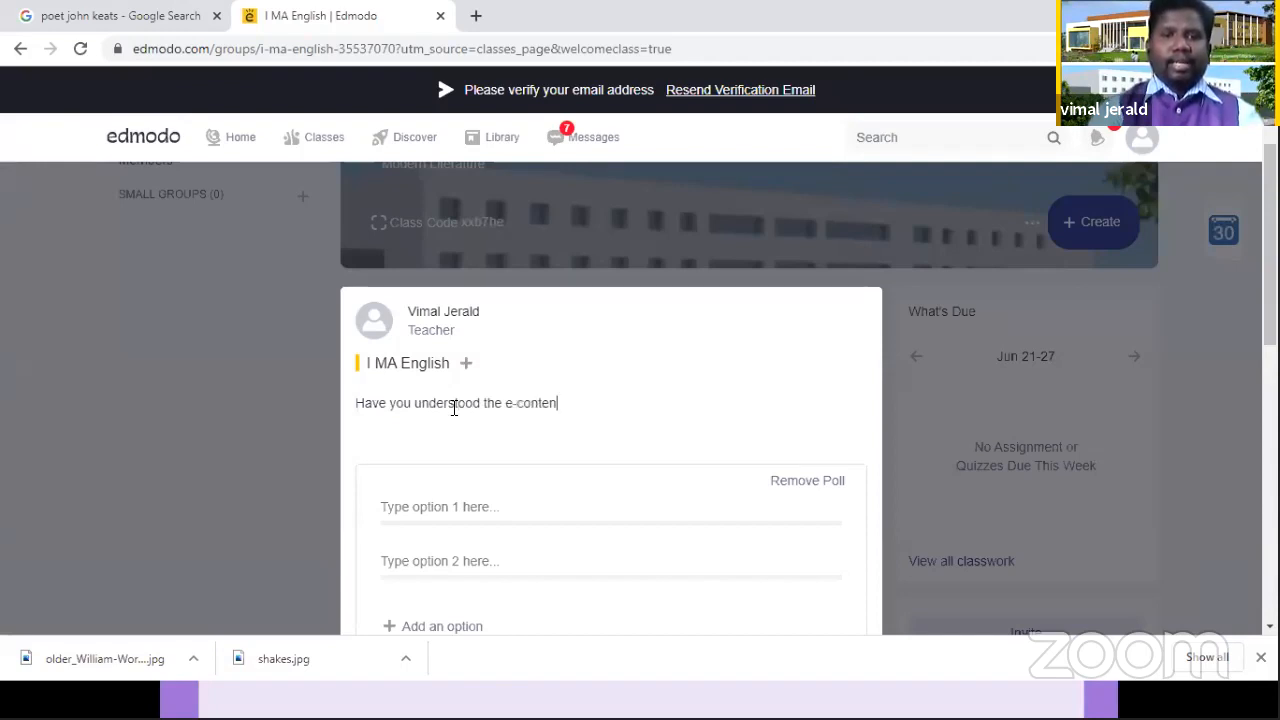
{"action": "type", "text": "t s"}
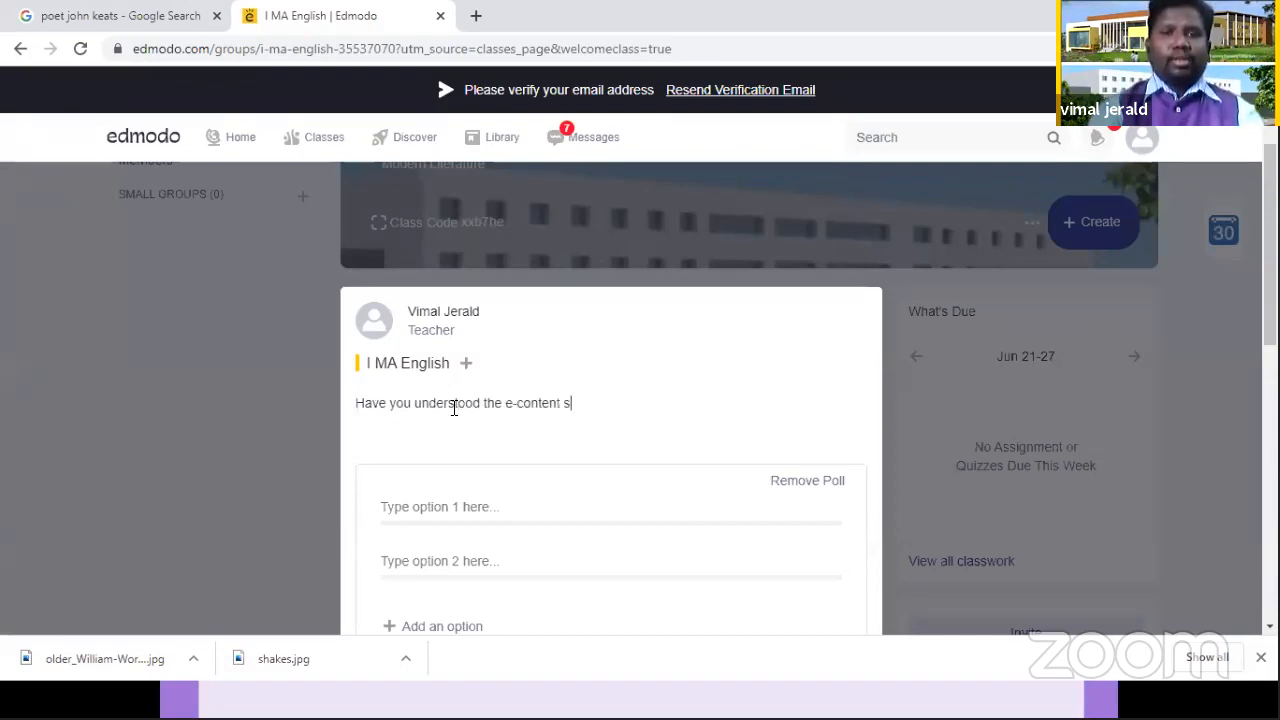
{"action": "type", "text": "hared tody"}
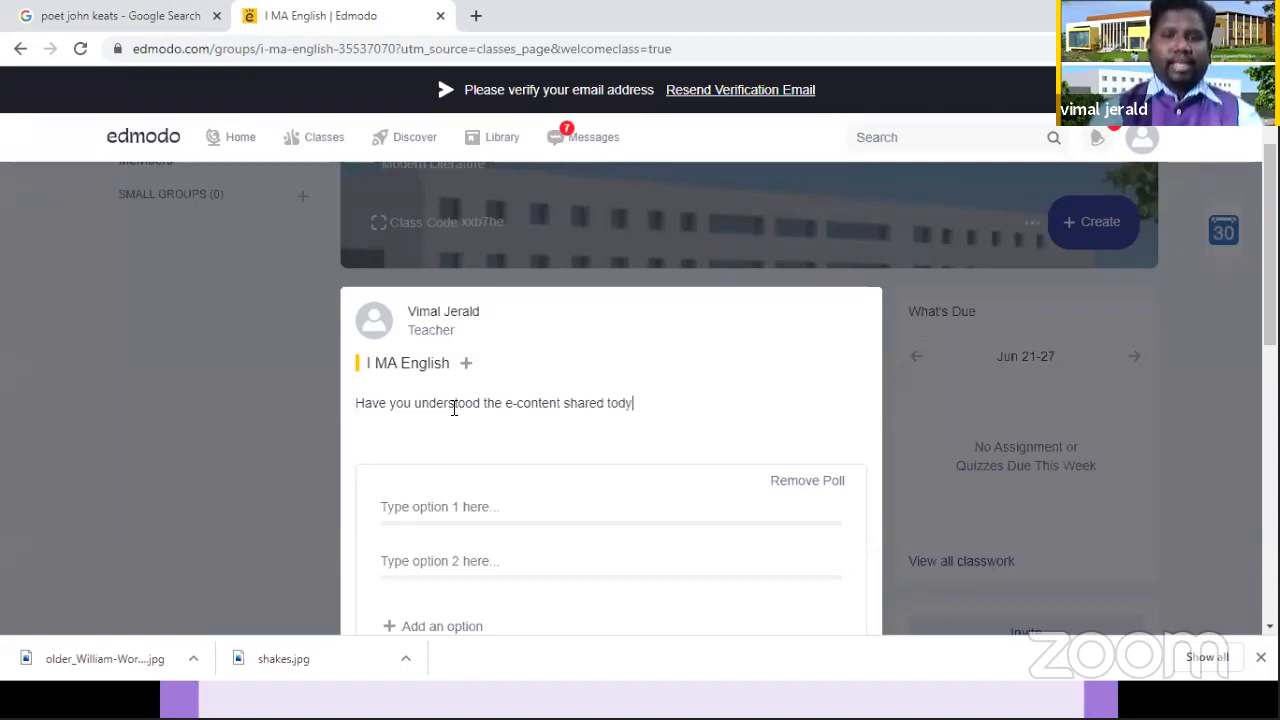
{"action": "key", "text": "BackSpace"}
{"action": "key", "text": "BackSpace"}
{"action": "type", "text": "ay?"}
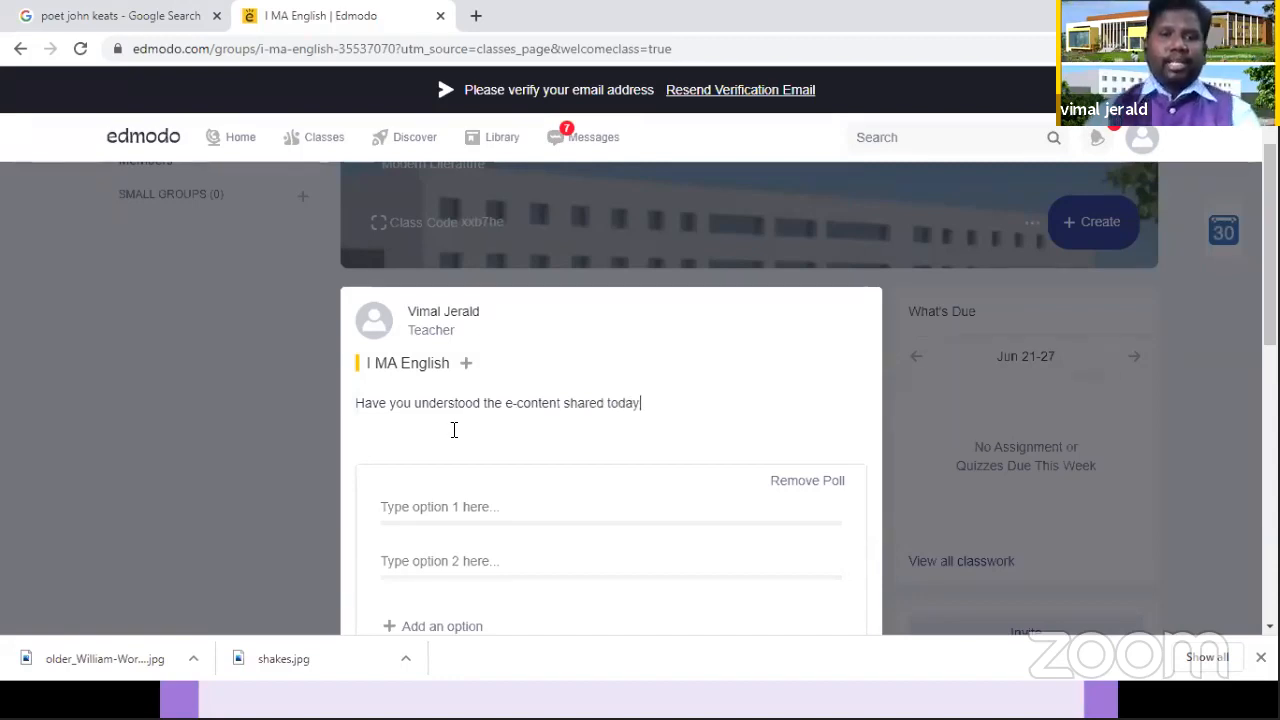
Step: Fill in the two poll answer options as "Yes" and "Yes But need to explore still"
{"action": "left_click", "coordinate": [465, 505]}
{"action": "type", "text": "Yes"}
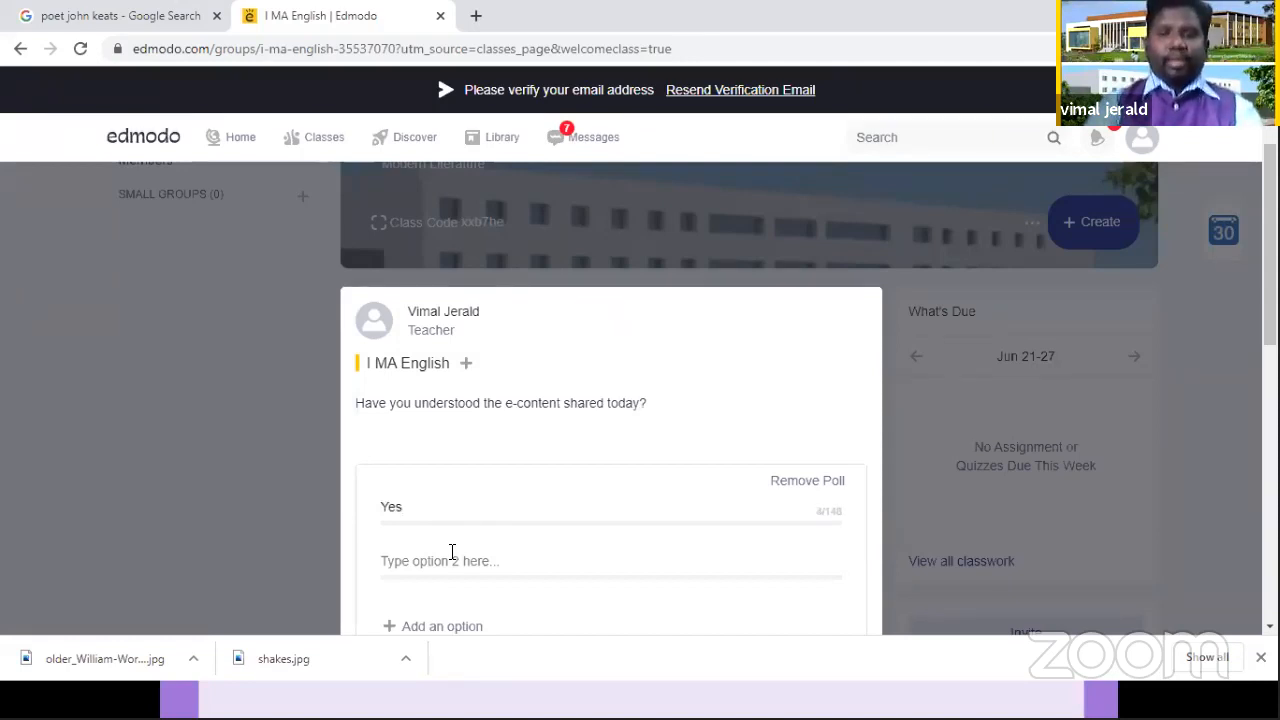
{"action": "left_click", "coordinate": [452, 556]}
{"action": "type", "text": "Yes "}
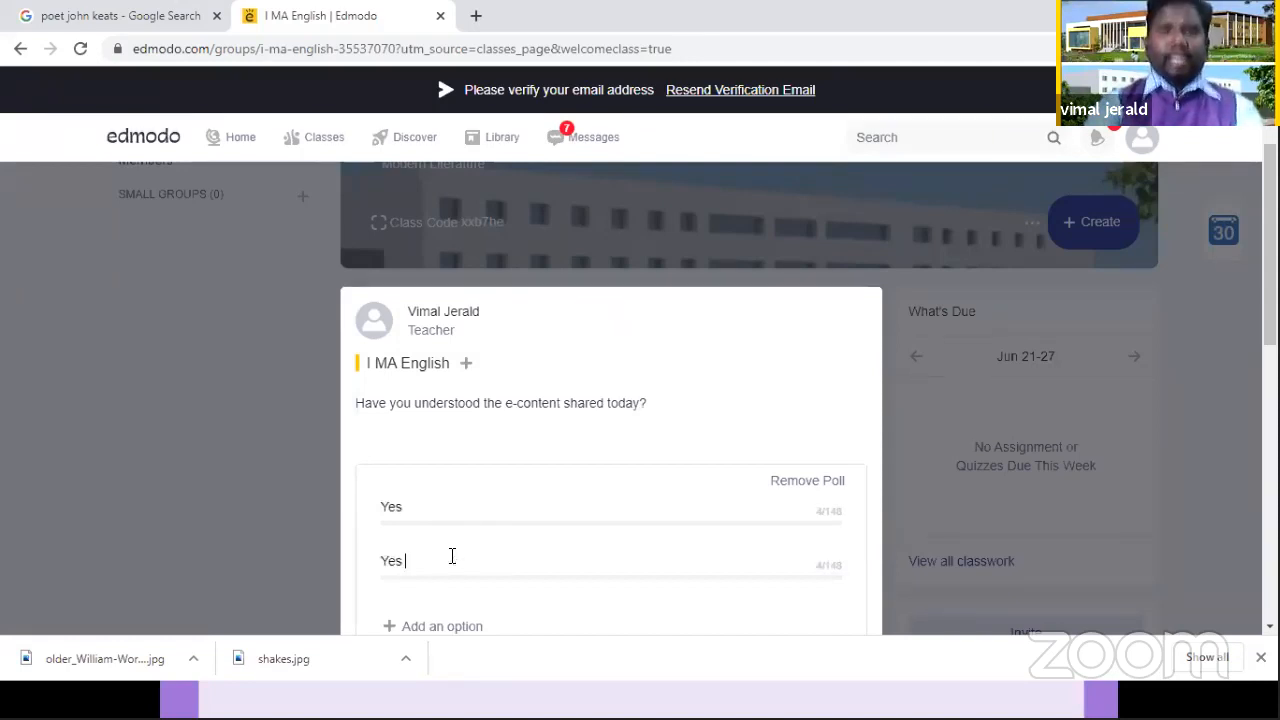
{"action": "type", "text": "But some"}
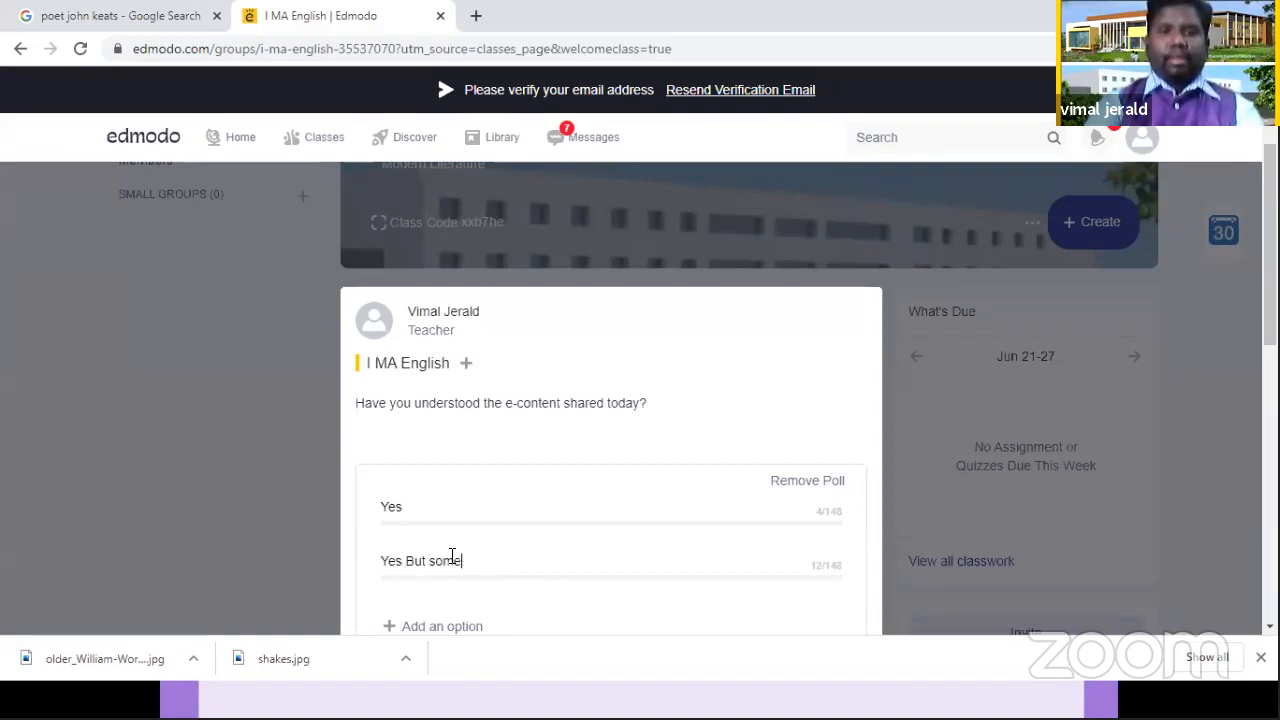
{"action": "type", "text": "thi"}
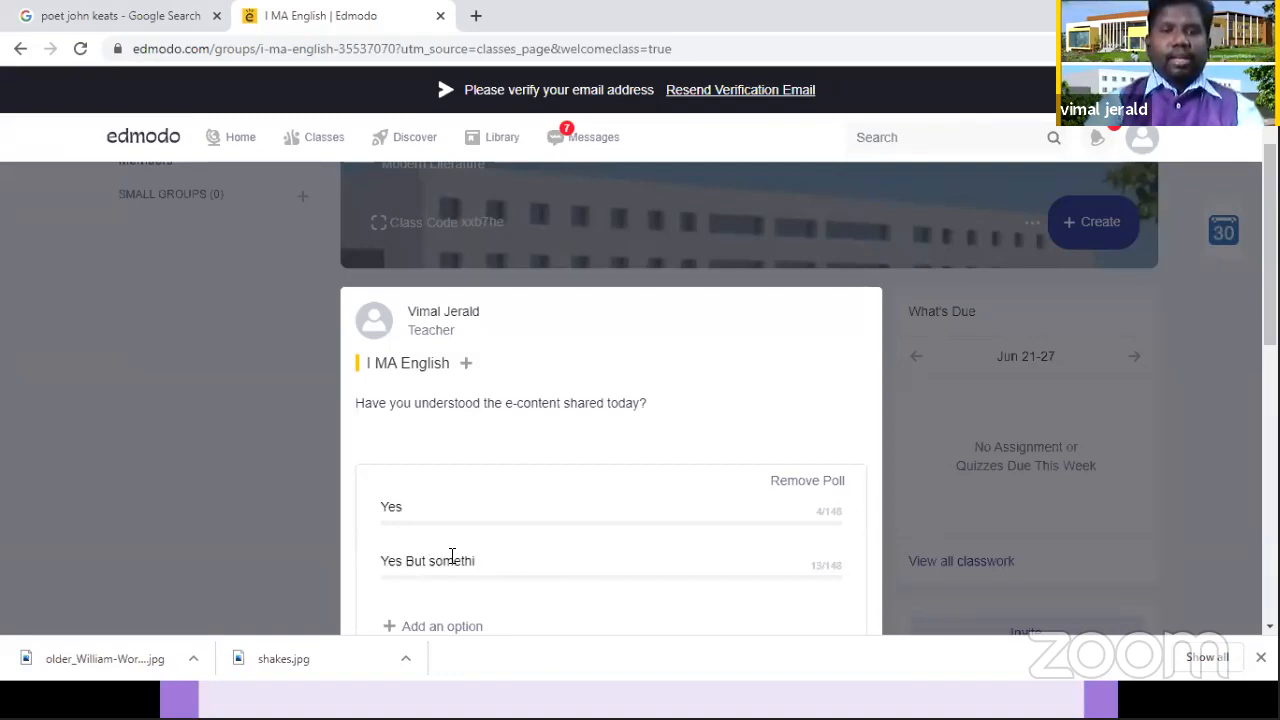
{"action": "key", "text": "BackSpace"}
{"action": "key", "text": "BackSpace"}
{"action": "key", "text": "BackSpace"}
{"action": "key", "text": "BackSpace"}
{"action": "key", "text": "BackSpace"}
{"action": "key", "text": "BackSpace"}
{"action": "key", "text": "BackSpace"}
{"action": "type", "text": "need"}
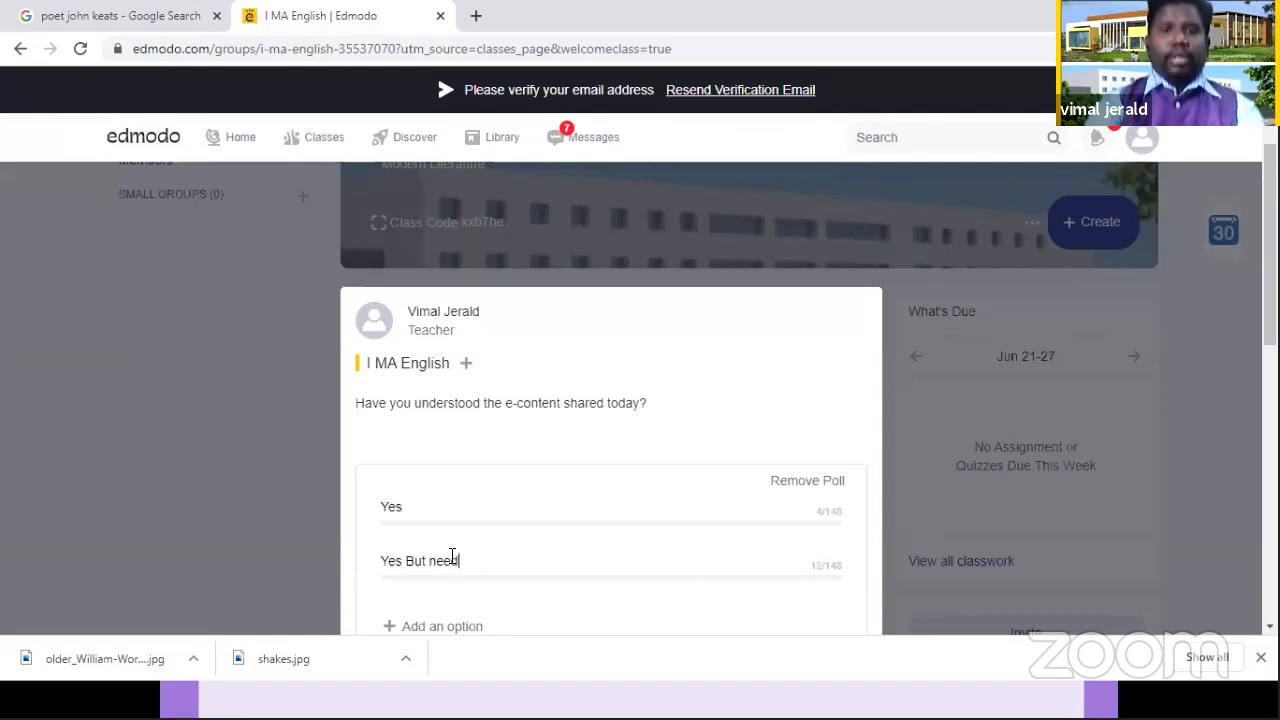
{"action": "type", "text": " to s"}
{"action": "key", "text": "BackSpace"}
{"action": "type", "text": "x"}
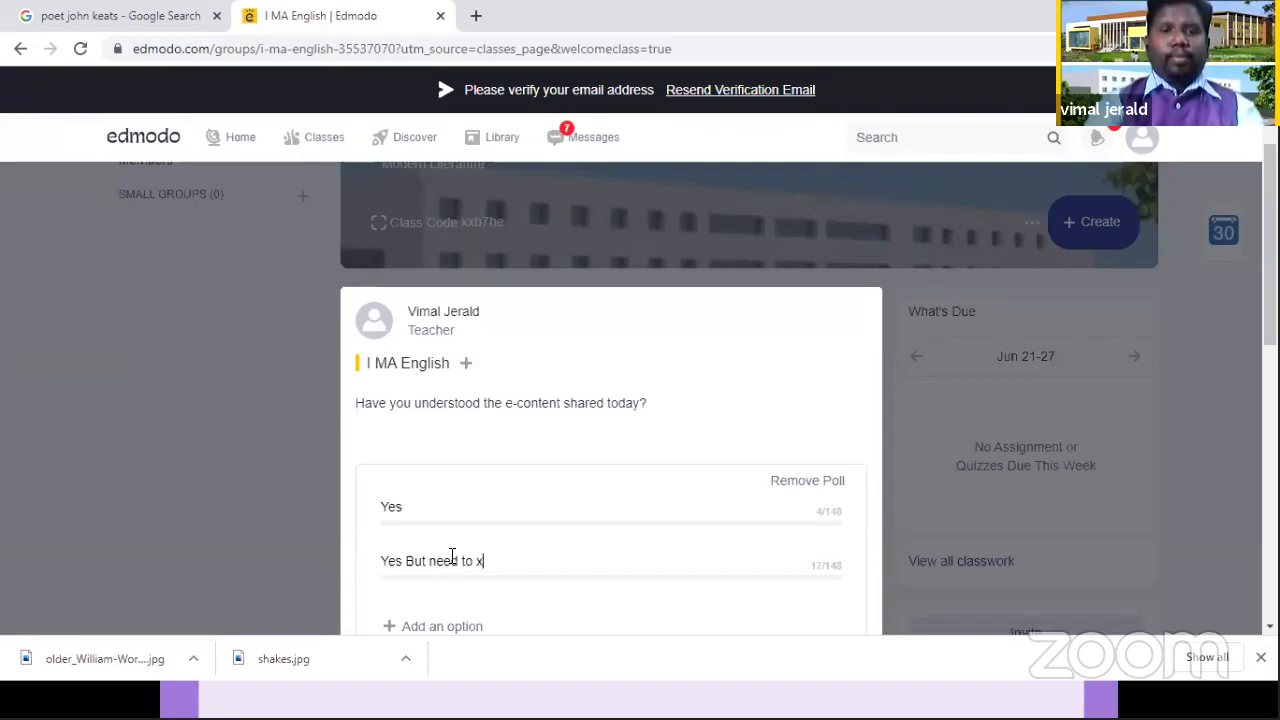
{"action": "key", "text": "BackSpace"}
{"action": "type", "text": "explore s"}
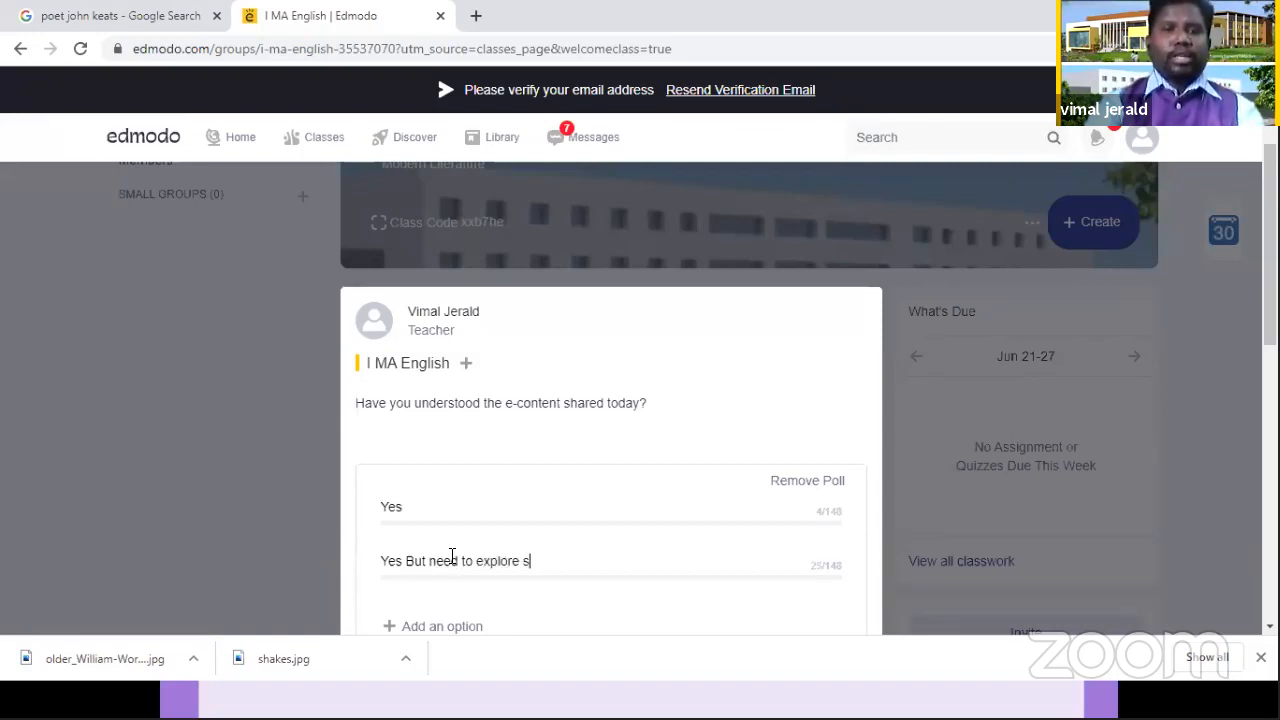
{"action": "type", "text": "till"}
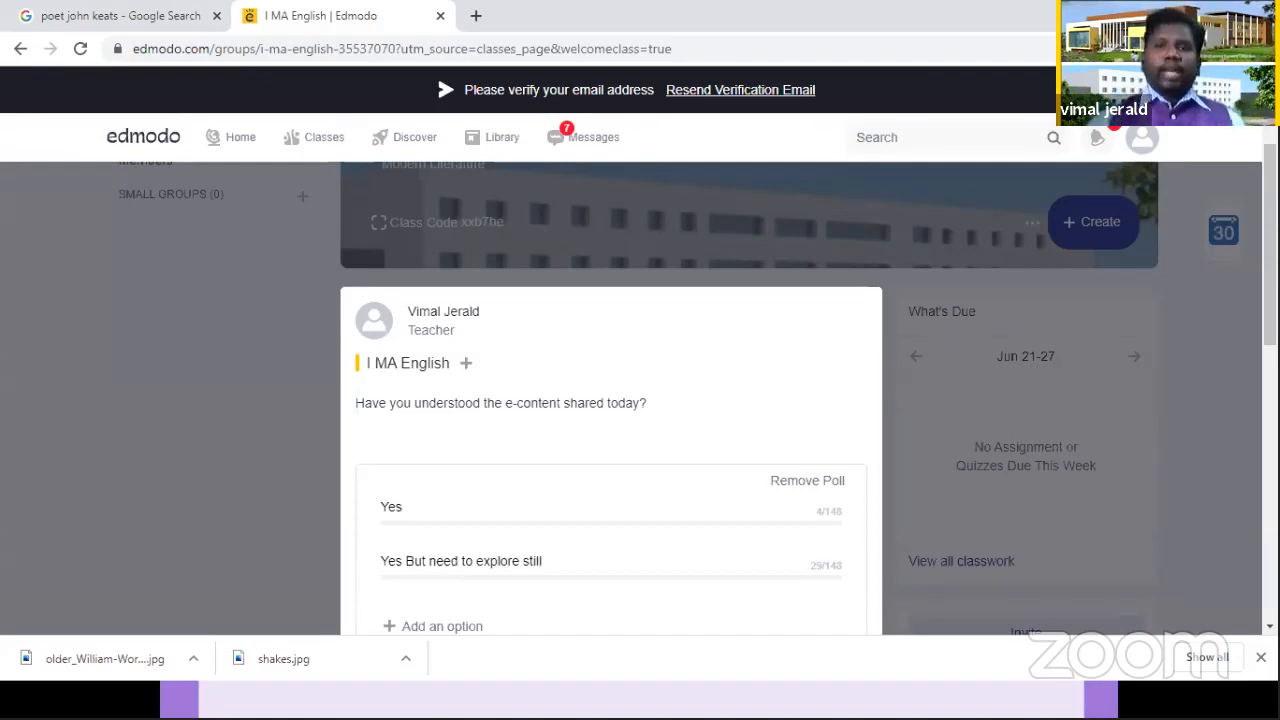
Step: Publish the e-content poll to the I MA English class
{"action": "scroll", "coordinate": [800, 400], "scroll_direction": "down", "scroll_amount": 2}
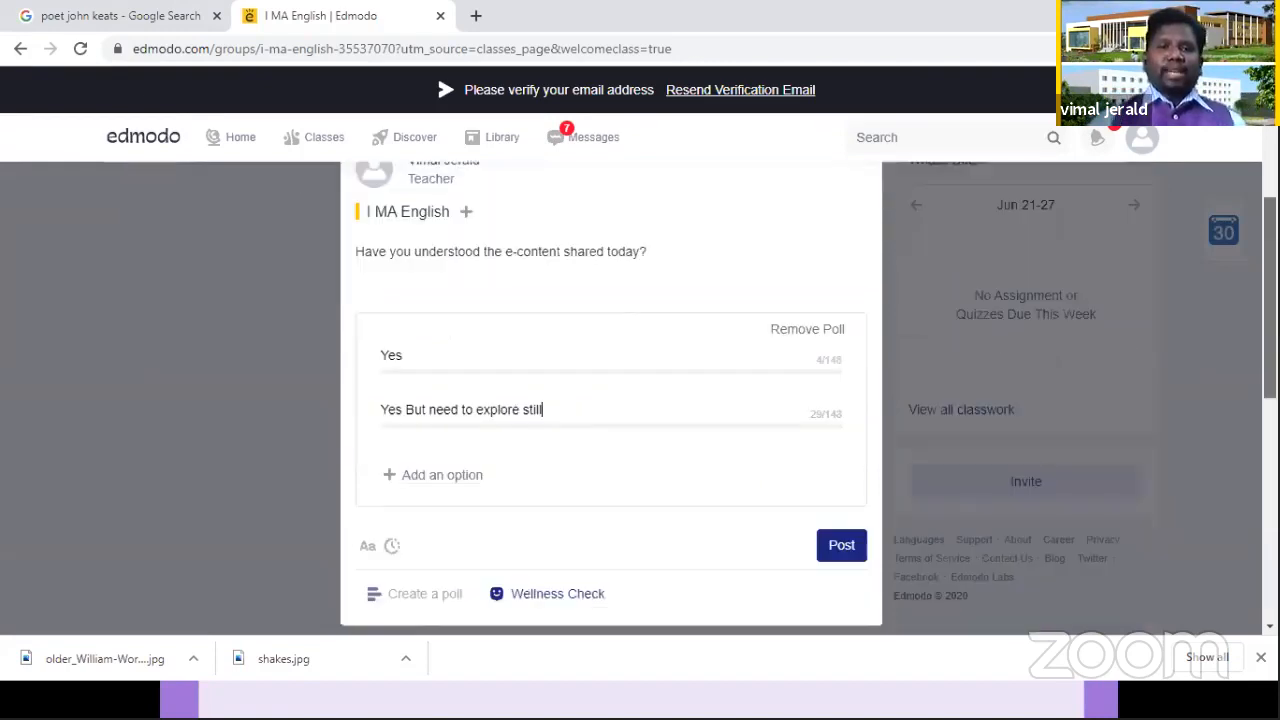
{"action": "left_click_drag", "start_coordinate": [1270, 300], "coordinate": [1270, 296]}
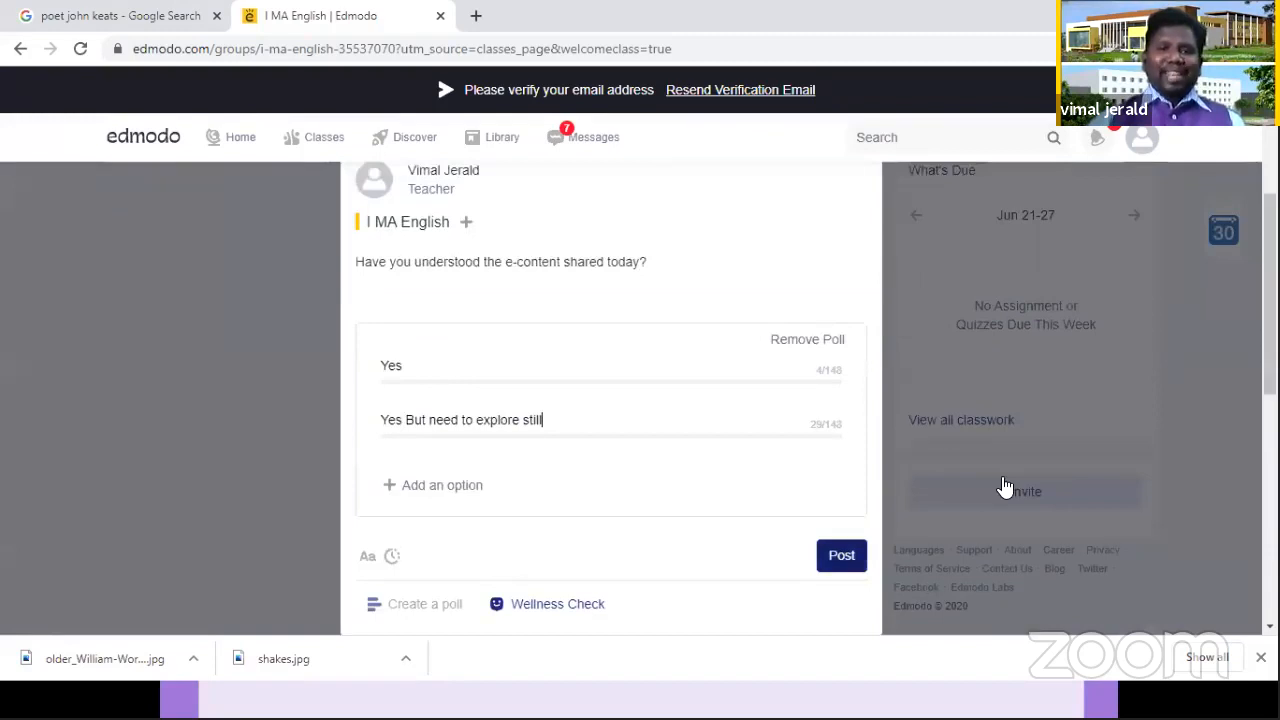
{"action": "left_click", "coordinate": [841, 560]}
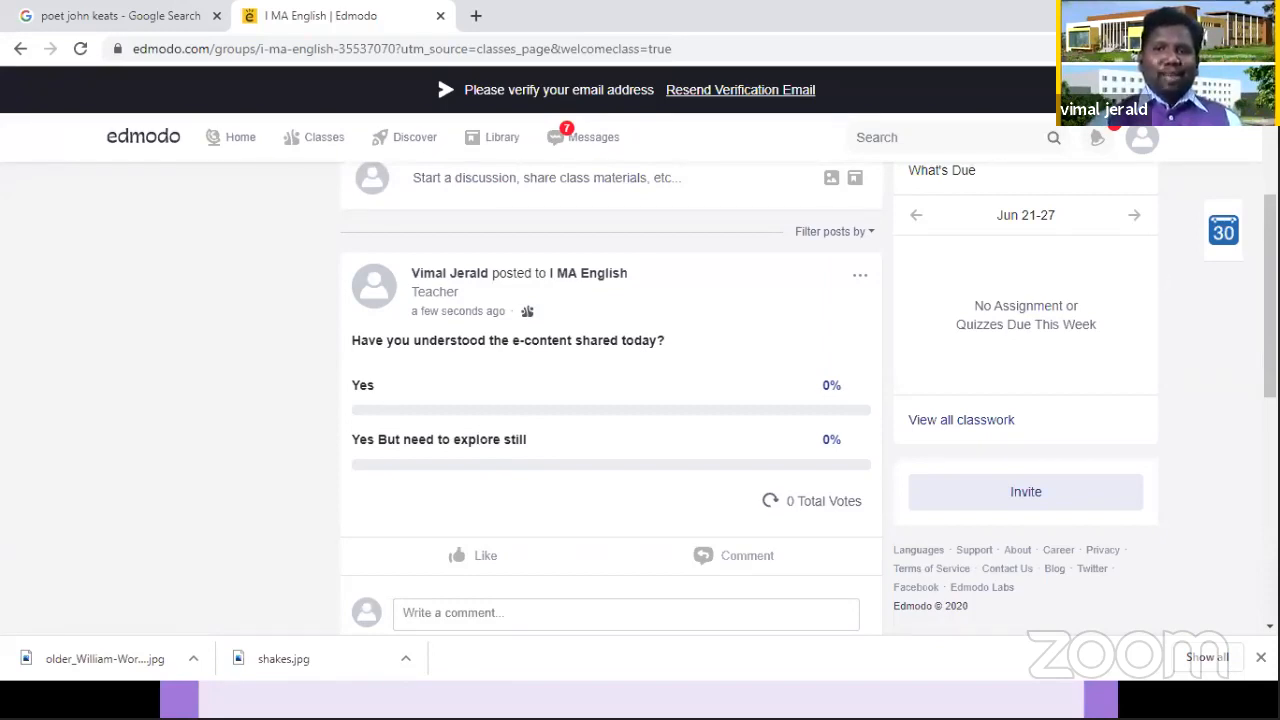
Step: Start another post for the I MA English class with the text "Material on EDMODO"
{"action": "scroll", "coordinate": [640, 400], "scroll_direction": "up", "scroll_amount": 1}
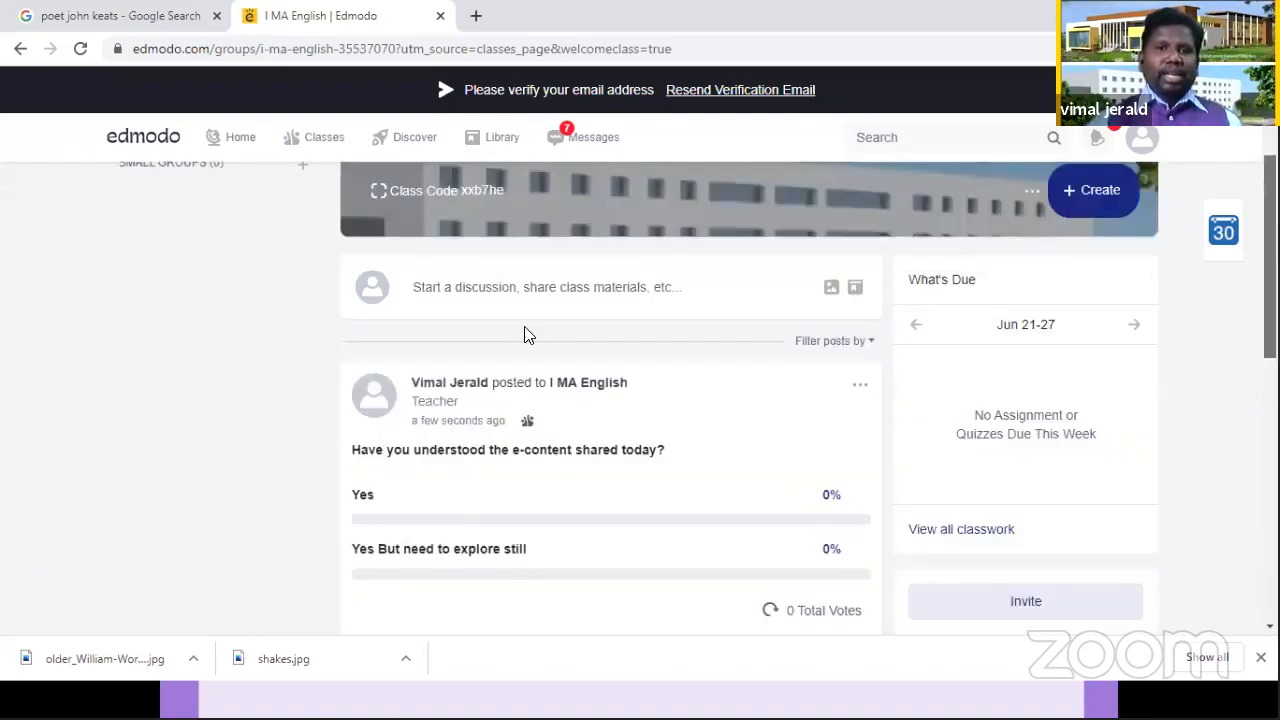
{"action": "scroll", "coordinate": [523, 330], "scroll_direction": "up", "scroll_amount": 1}
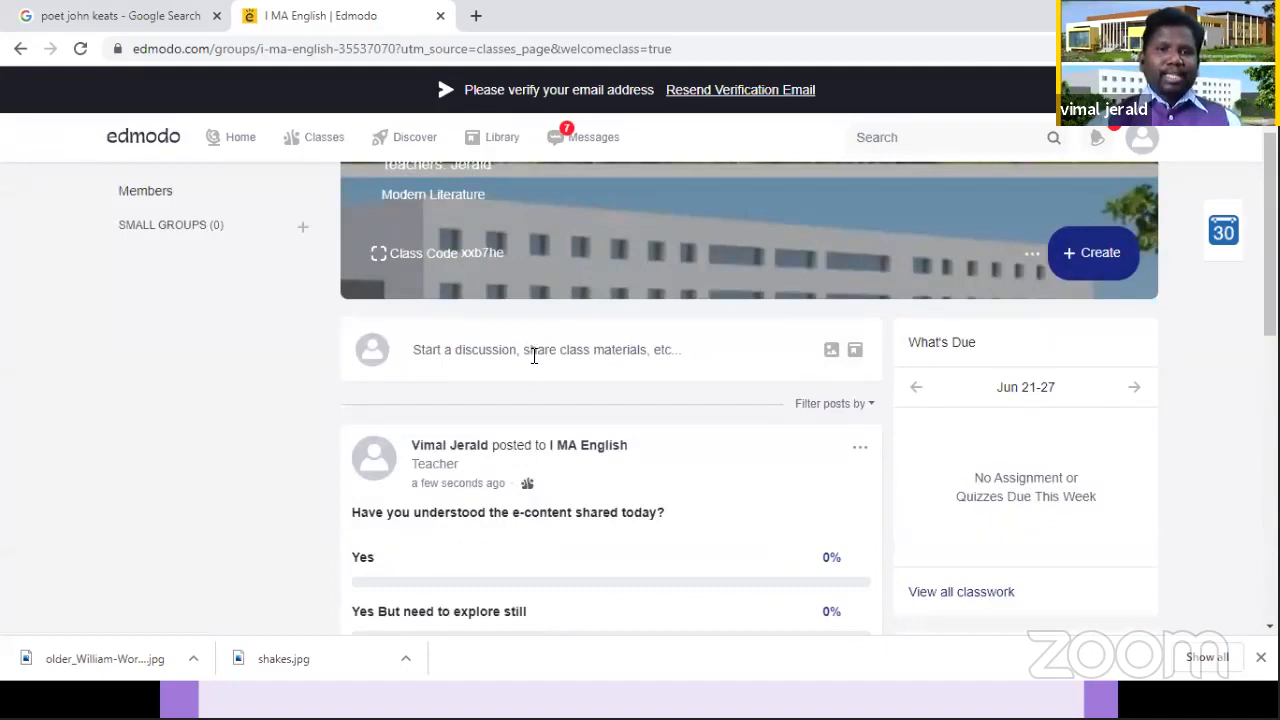
{"action": "left_click", "coordinate": [534, 356]}
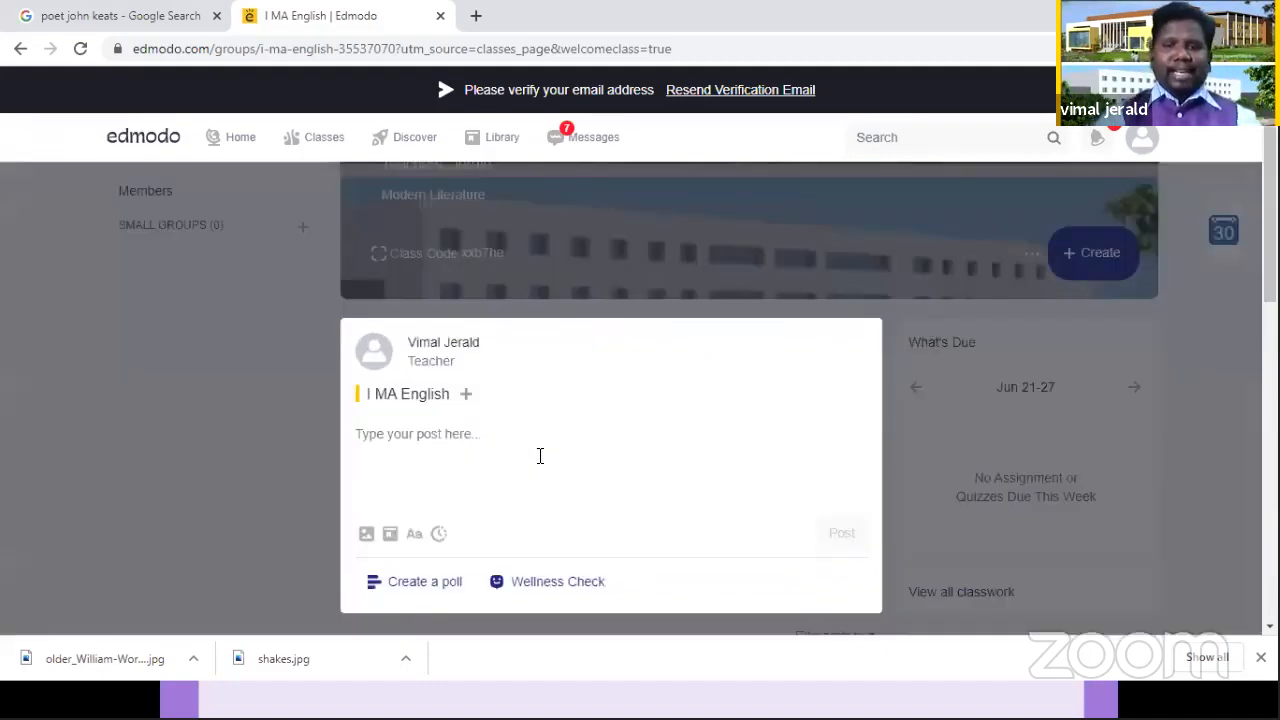
{"action": "type", "text": "E"}
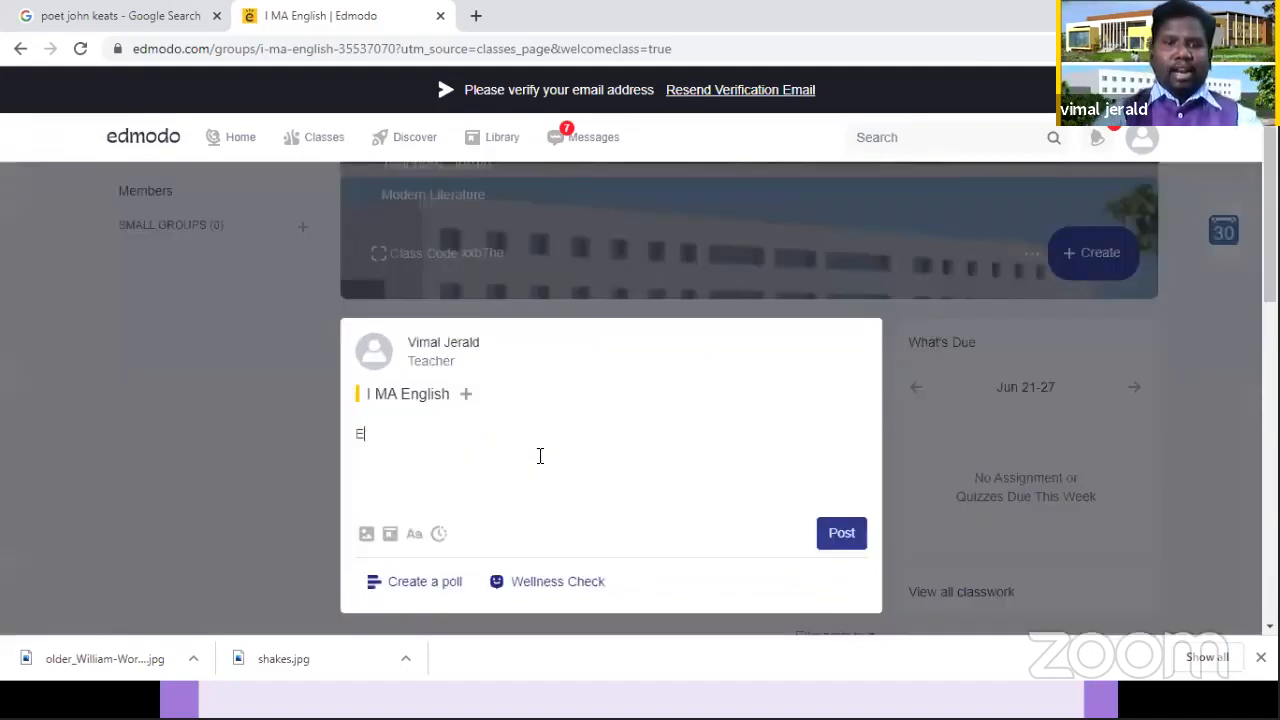
{"action": "key", "text": "BackSpace"}
{"action": "type", "text": "ma"}
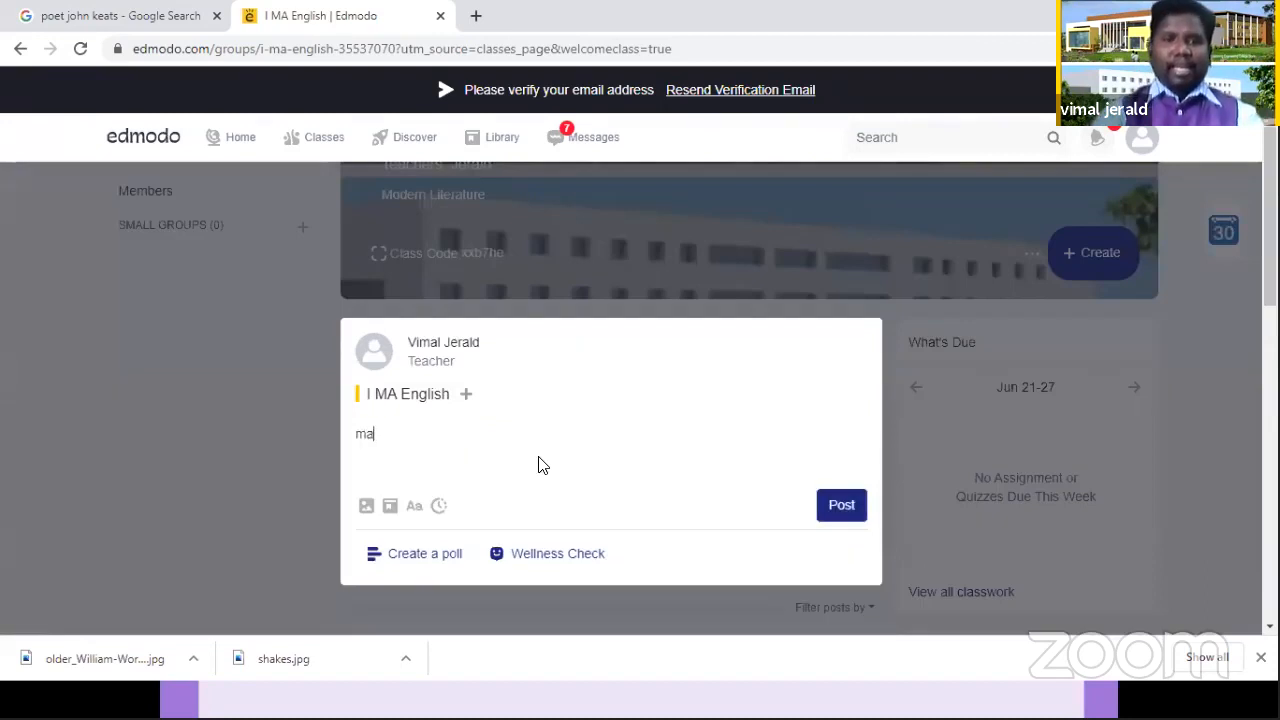
{"action": "key", "text": "BackSpace"}
{"action": "key", "text": "BackSpace"}
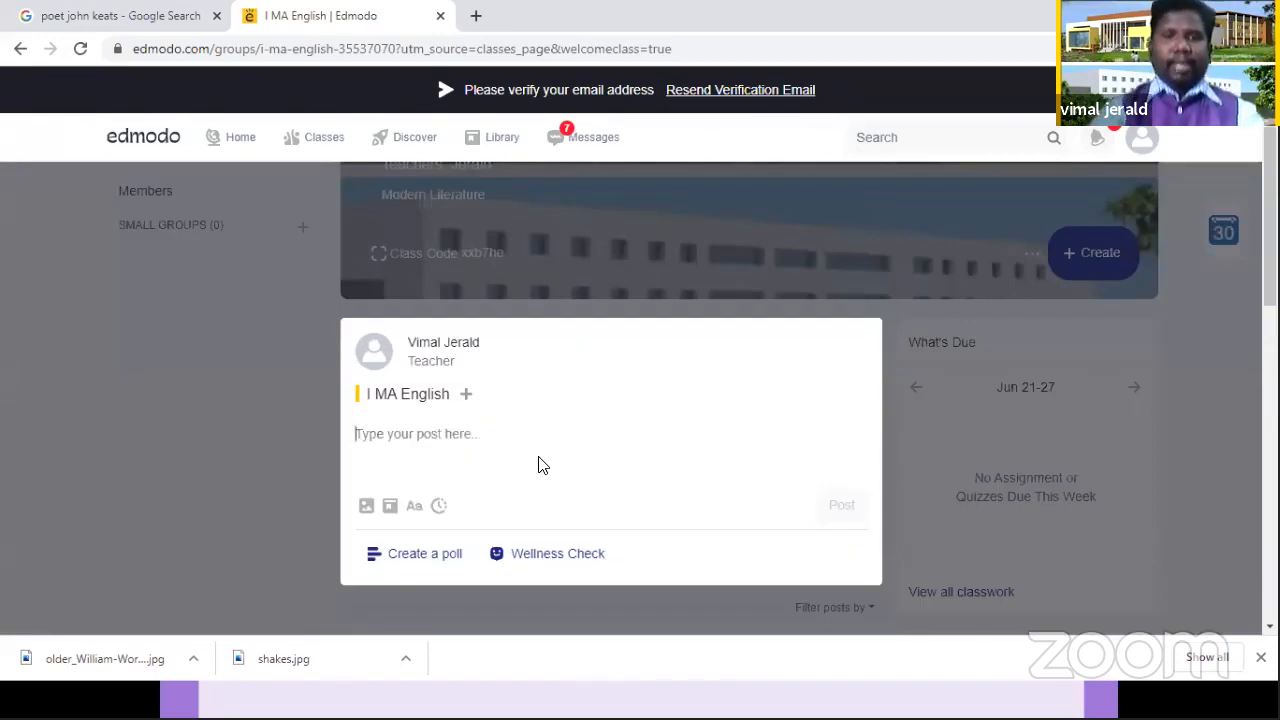
{"action": "type", "text": "Material on"}
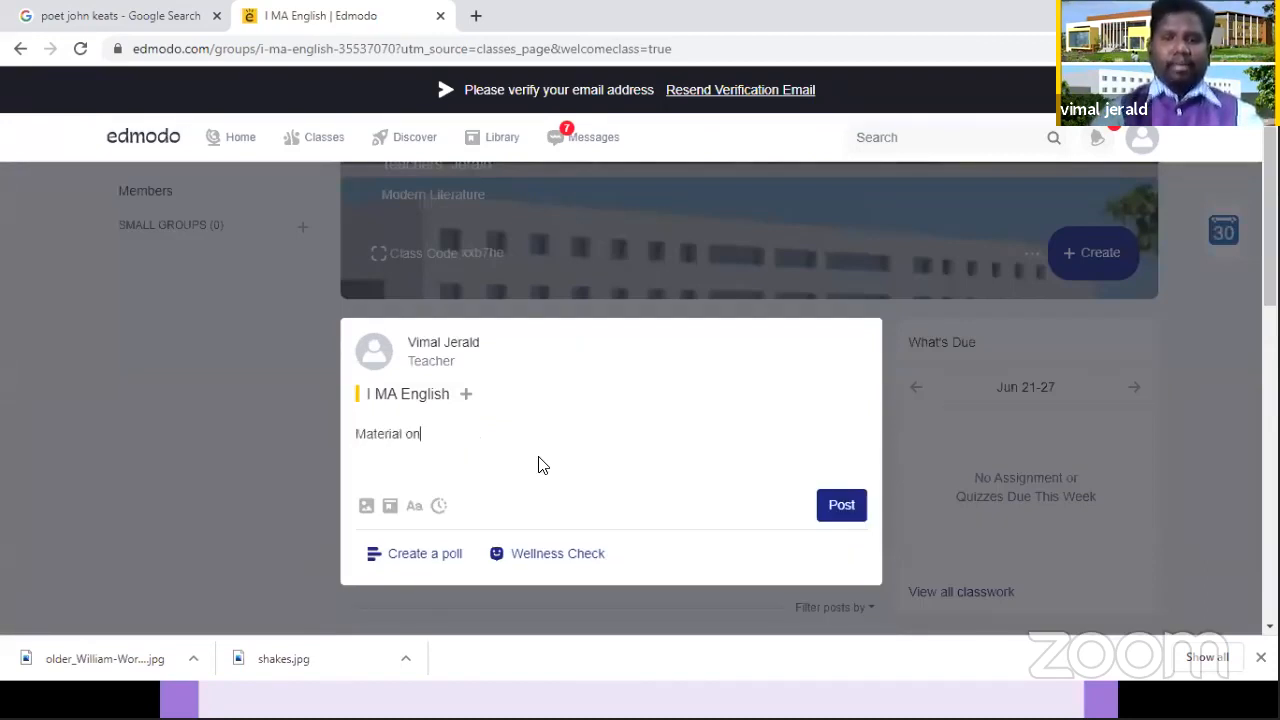
{"action": "type", "text": " EDMODO"}
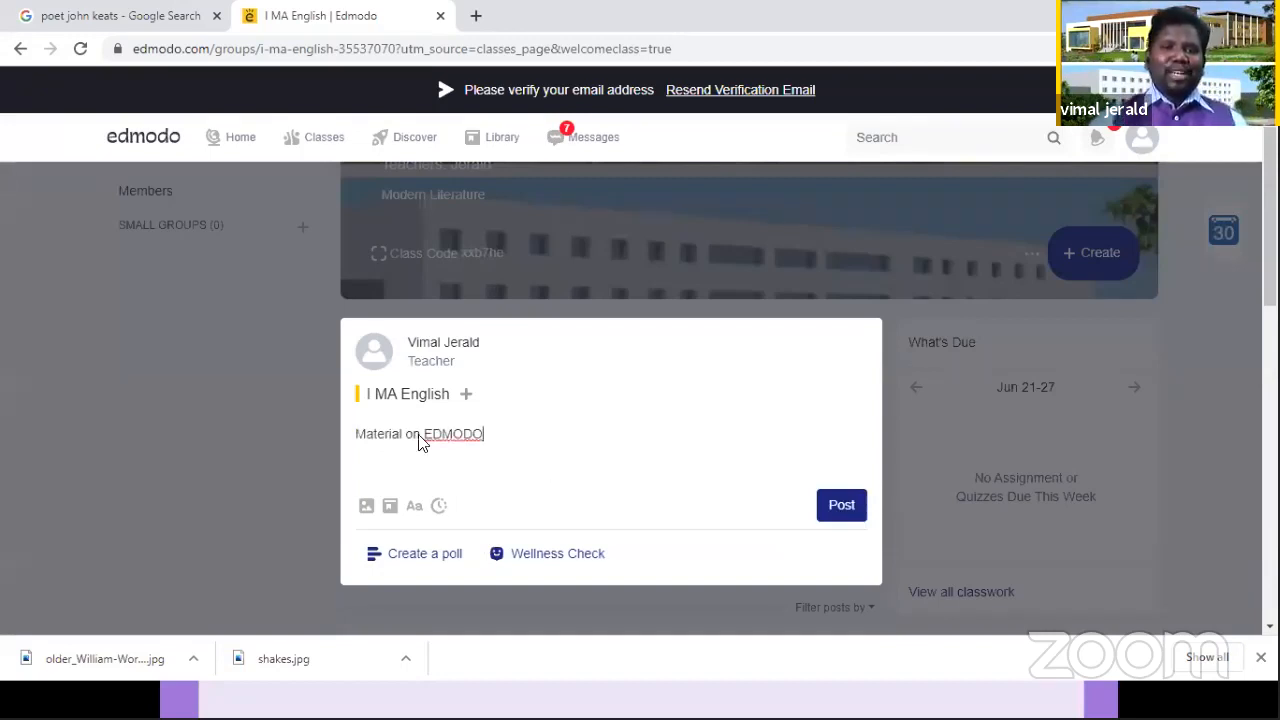
Step: Attach EDMODO MATERIAL.pdf from the BHARATH folder to the "Material on EDMODO" post and publish it to the class
{"action": "left_click", "coordinate": [366, 506]}
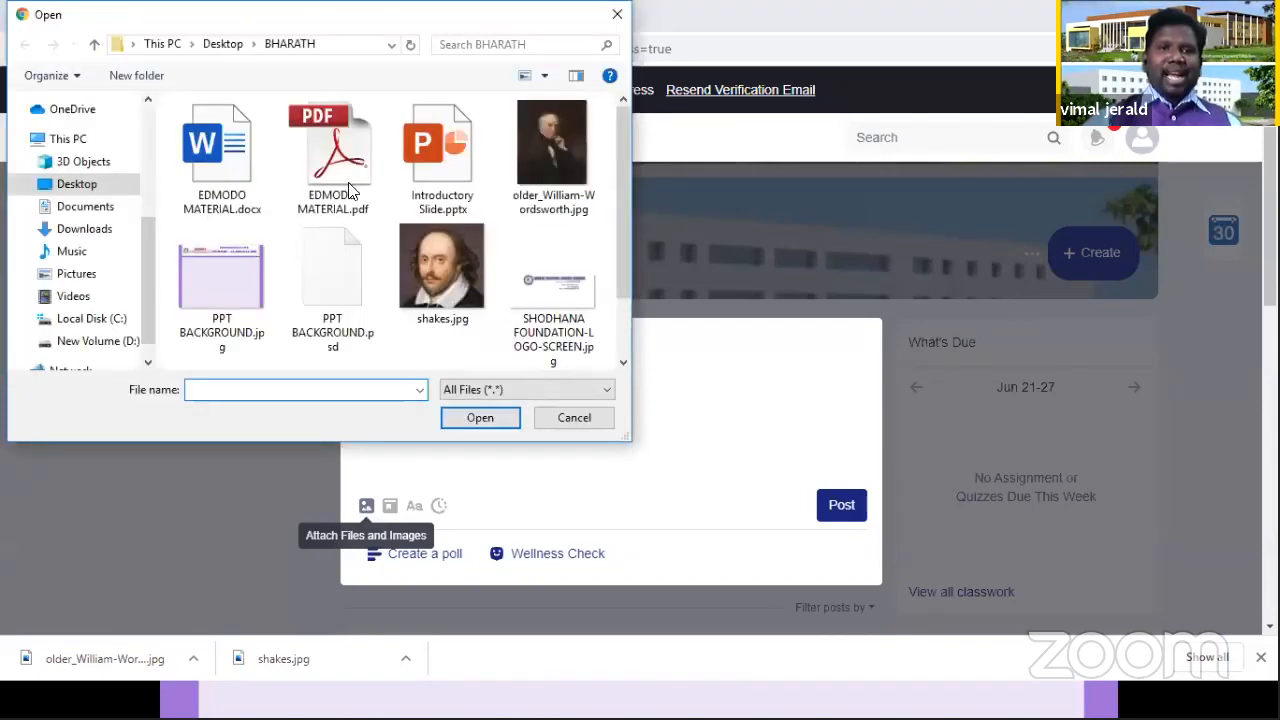
{"action": "left_click", "coordinate": [346, 146]}
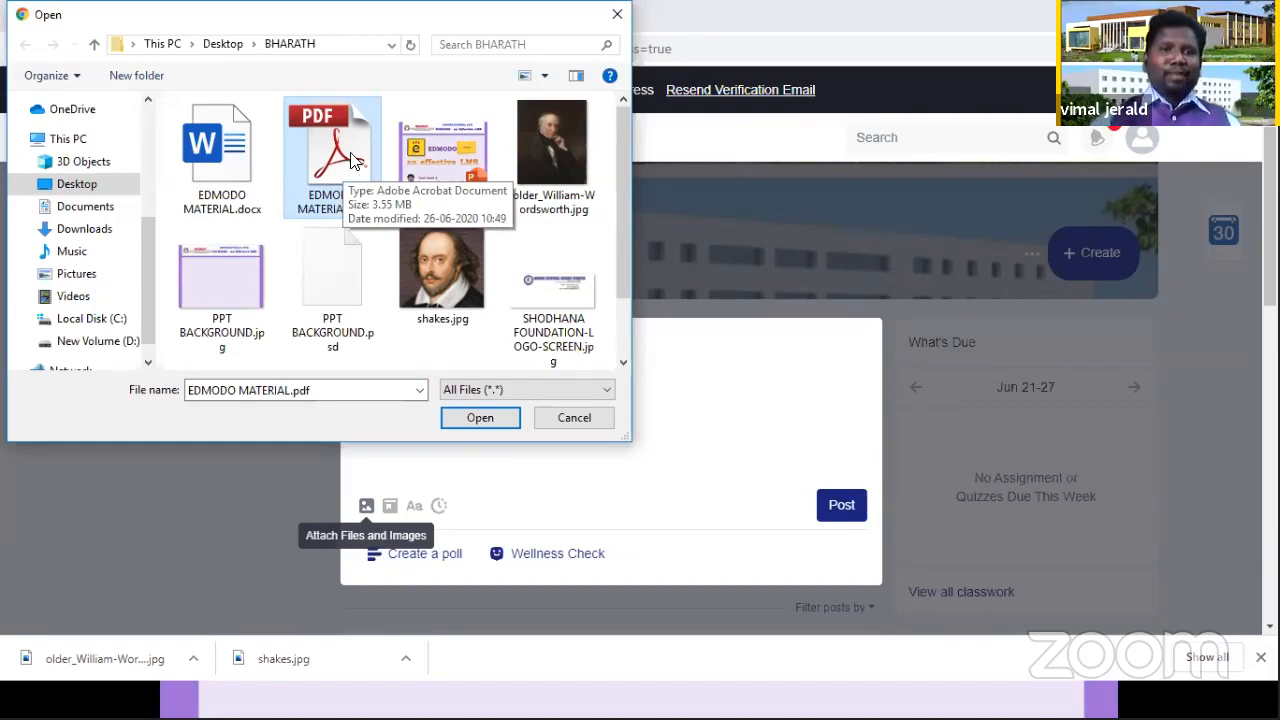
{"action": "left_click", "coordinate": [480, 418]}
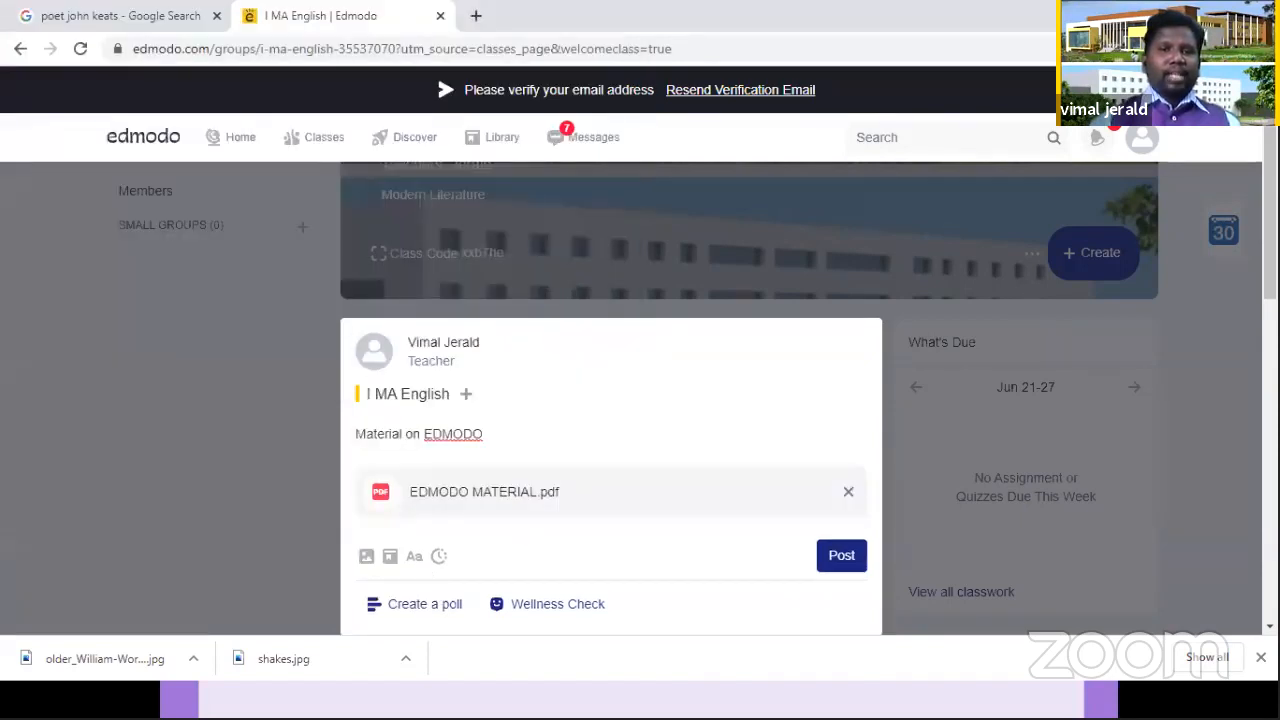
{"action": "scroll", "coordinate": [640, 400], "scroll_direction": "down", "scroll_amount": 1}
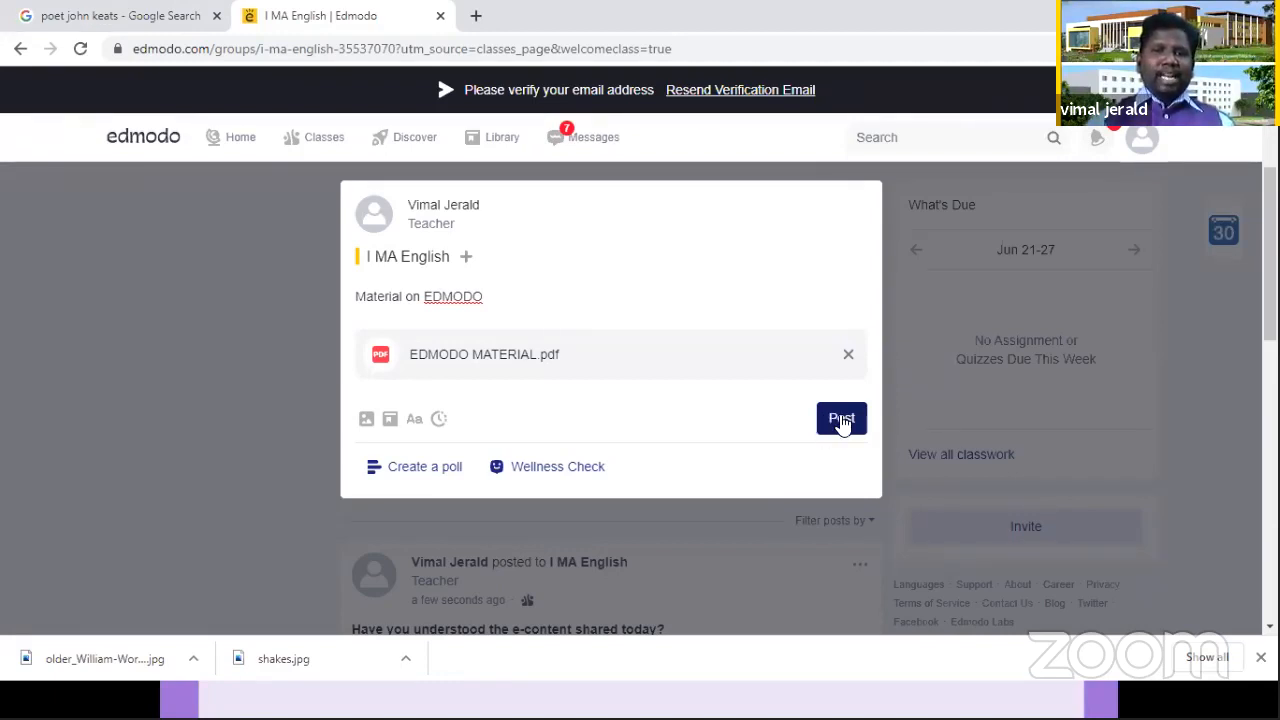
{"action": "left_click", "coordinate": [842, 421]}
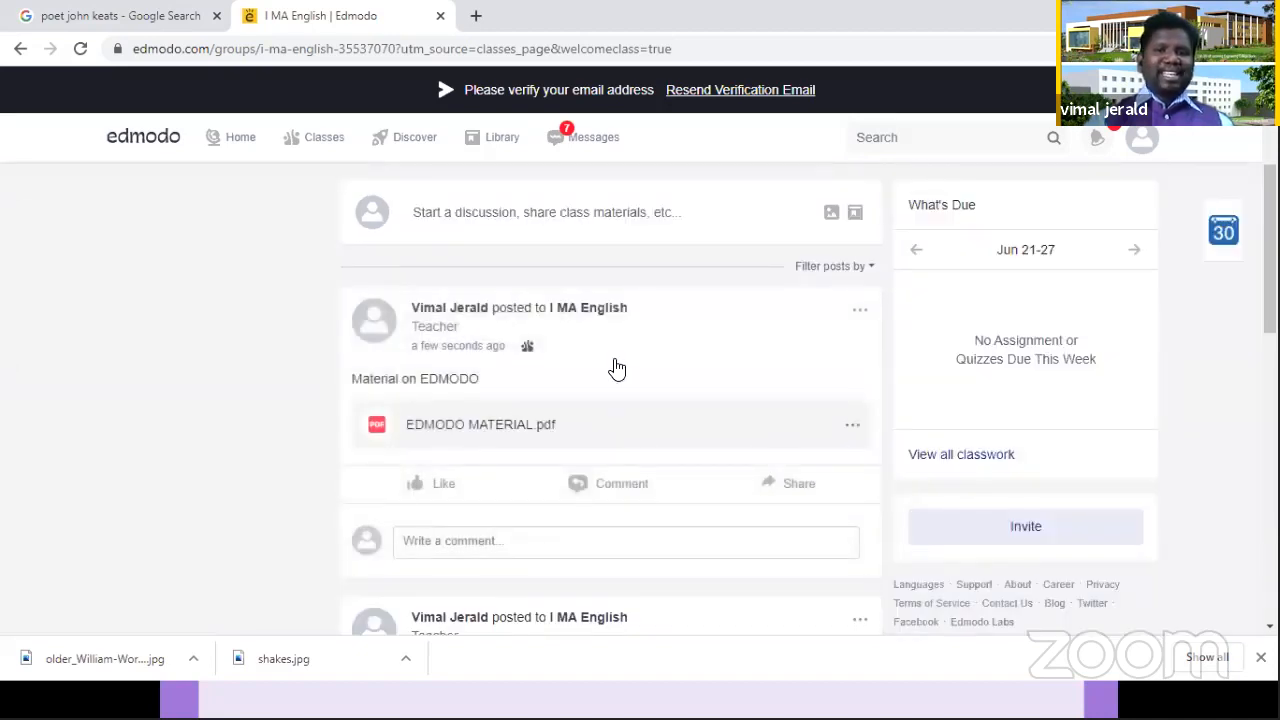
Step: Pin the "Material on EDMODO" post in the class feed and add it to the library
{"action": "left_click", "coordinate": [859, 315]}
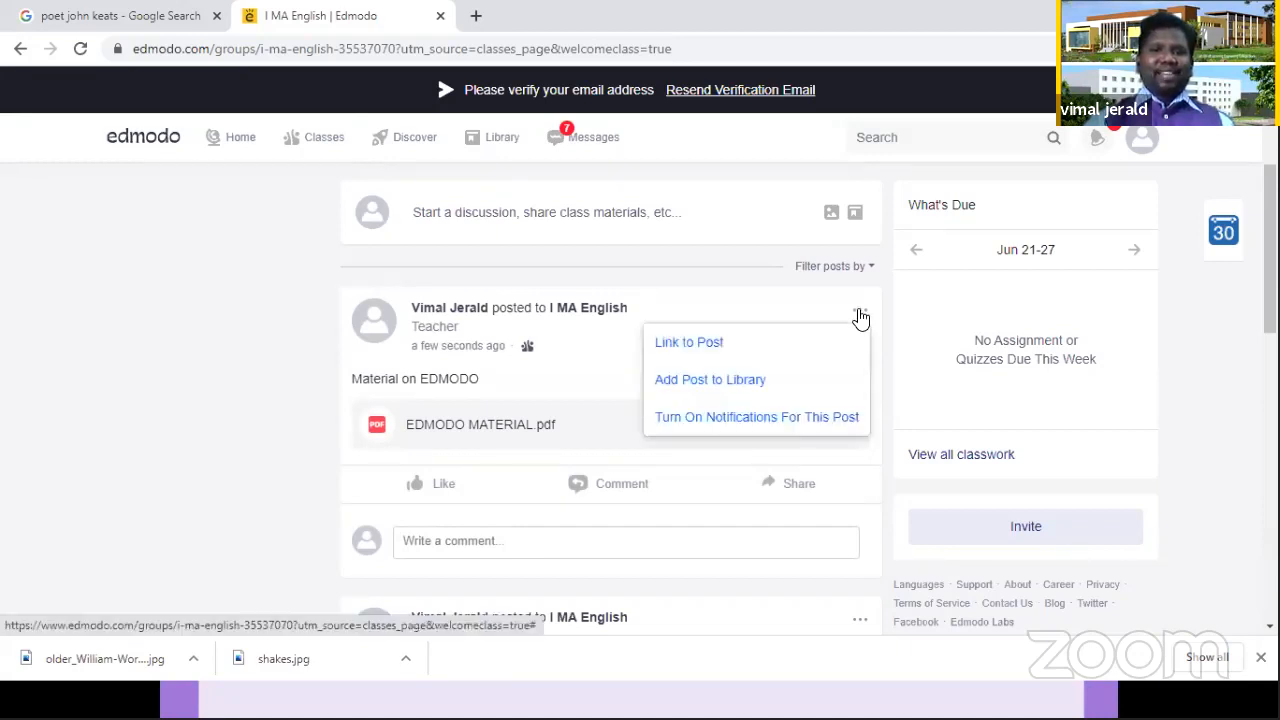
{"action": "left_click", "coordinate": [861, 317]}
{"action": "left_click", "coordinate": [861, 317]}
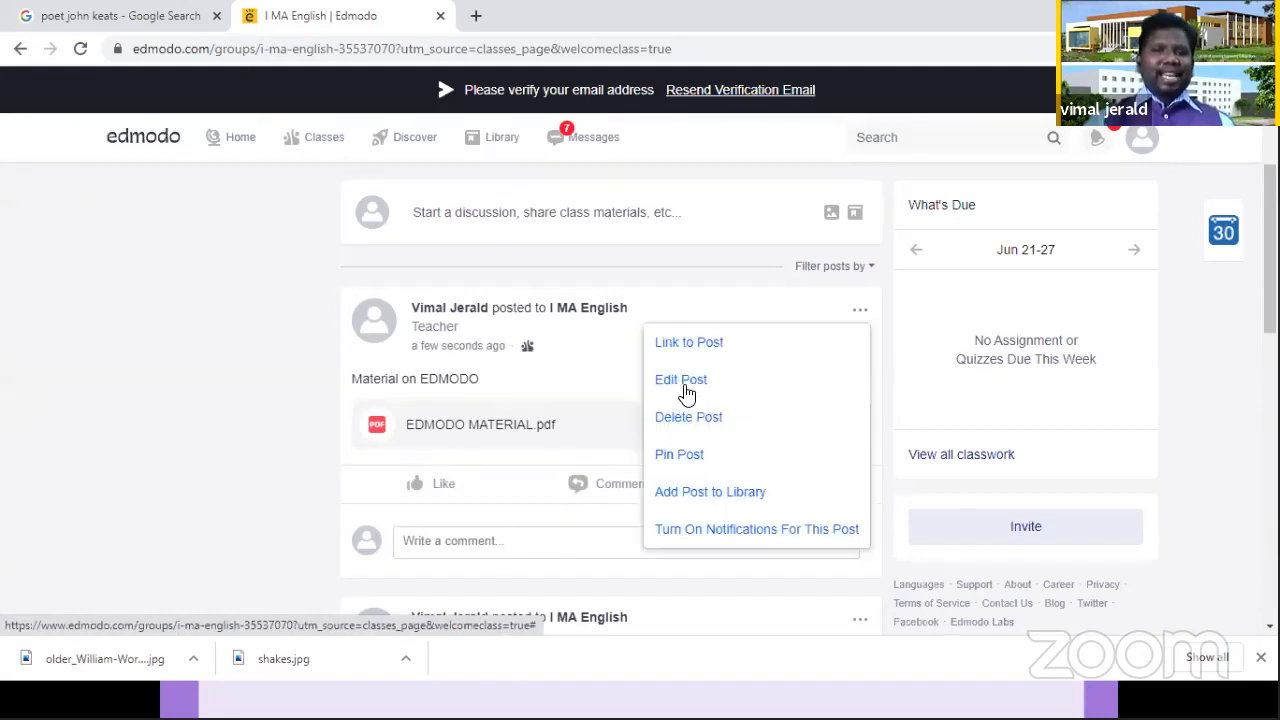
{"action": "left_click", "coordinate": [740, 446]}
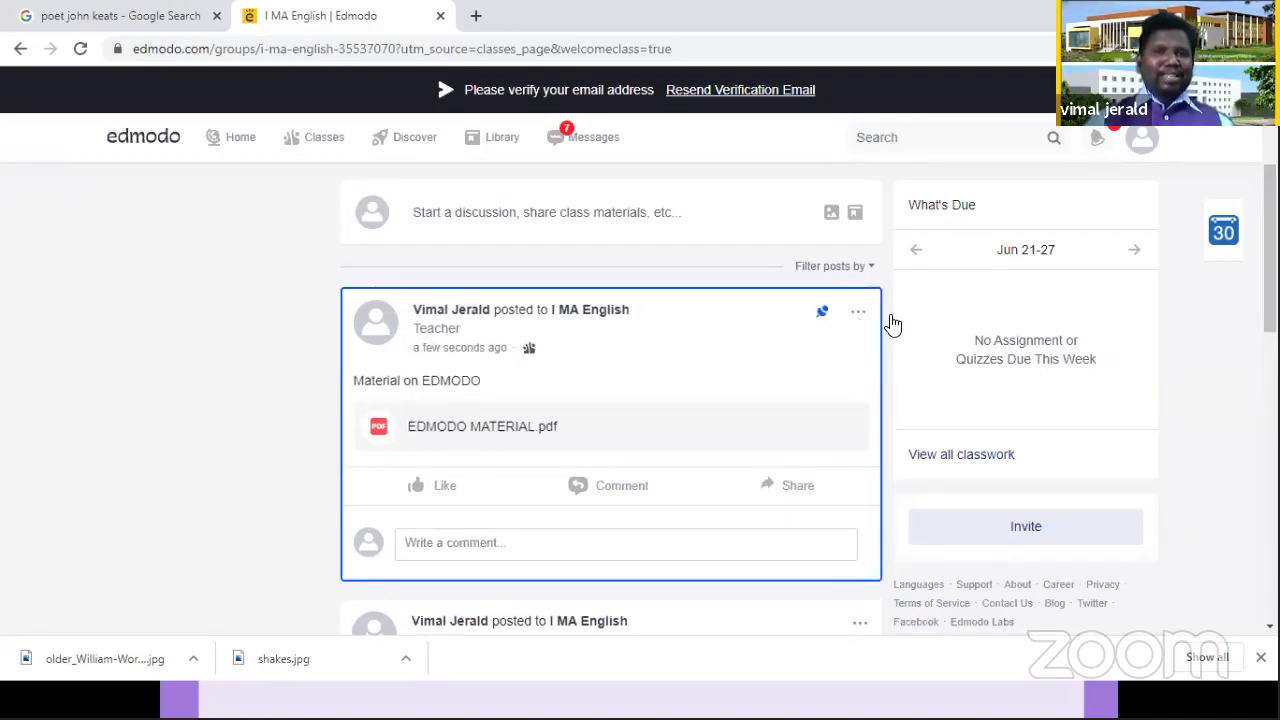
{"action": "left_click", "coordinate": [858, 313]}
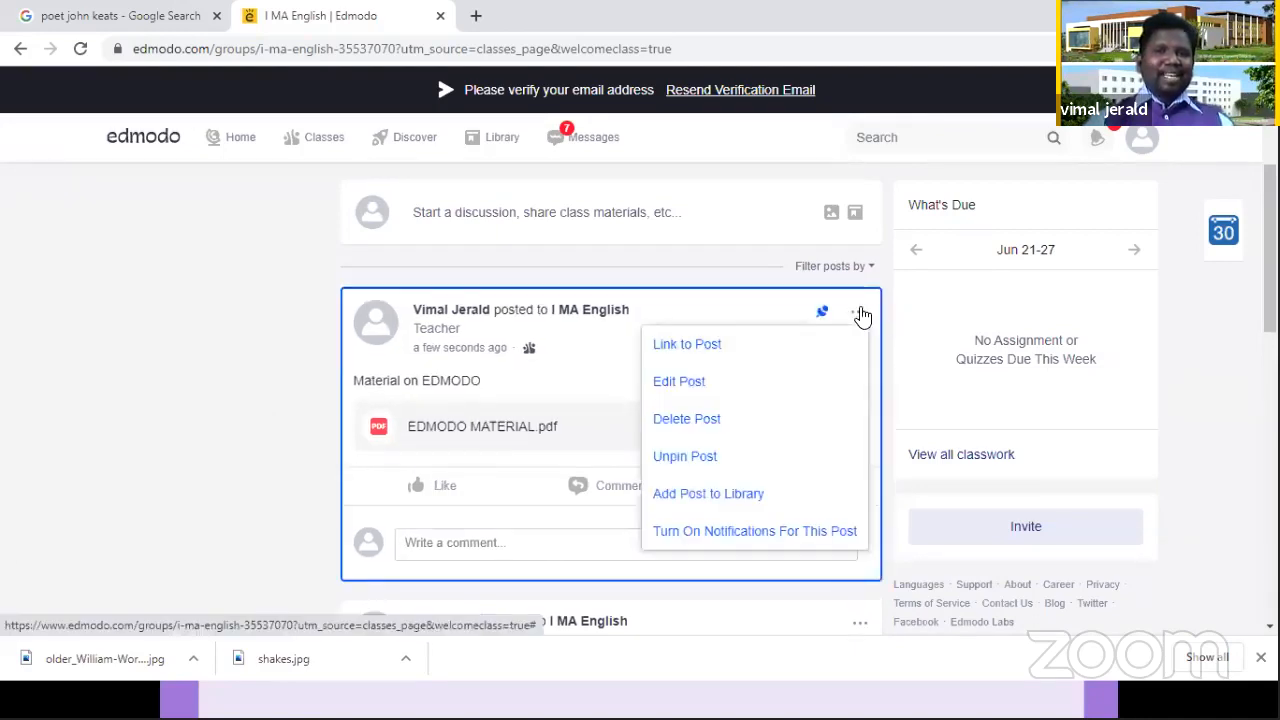
{"action": "left_click", "coordinate": [717, 493]}
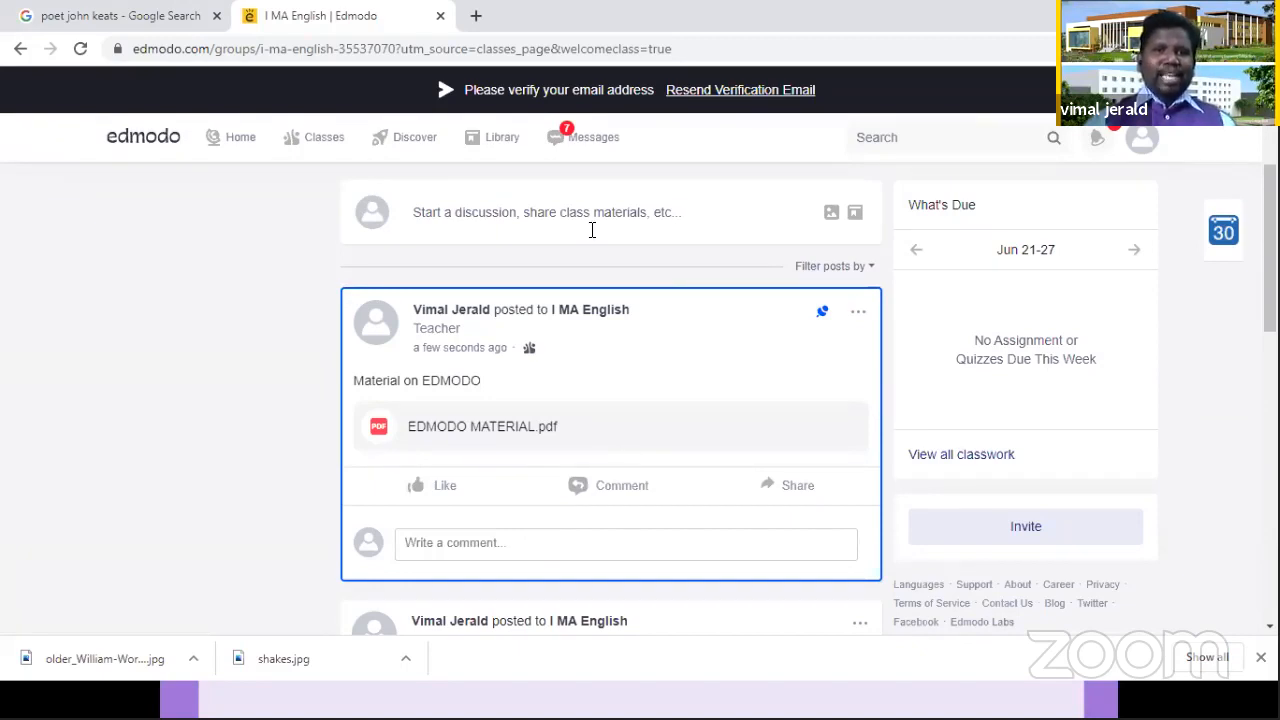
Step: Start another post for the I MA English class with the text "MATERIAL ON GRAMMER"
{"action": "left_click", "coordinate": [557, 205]}
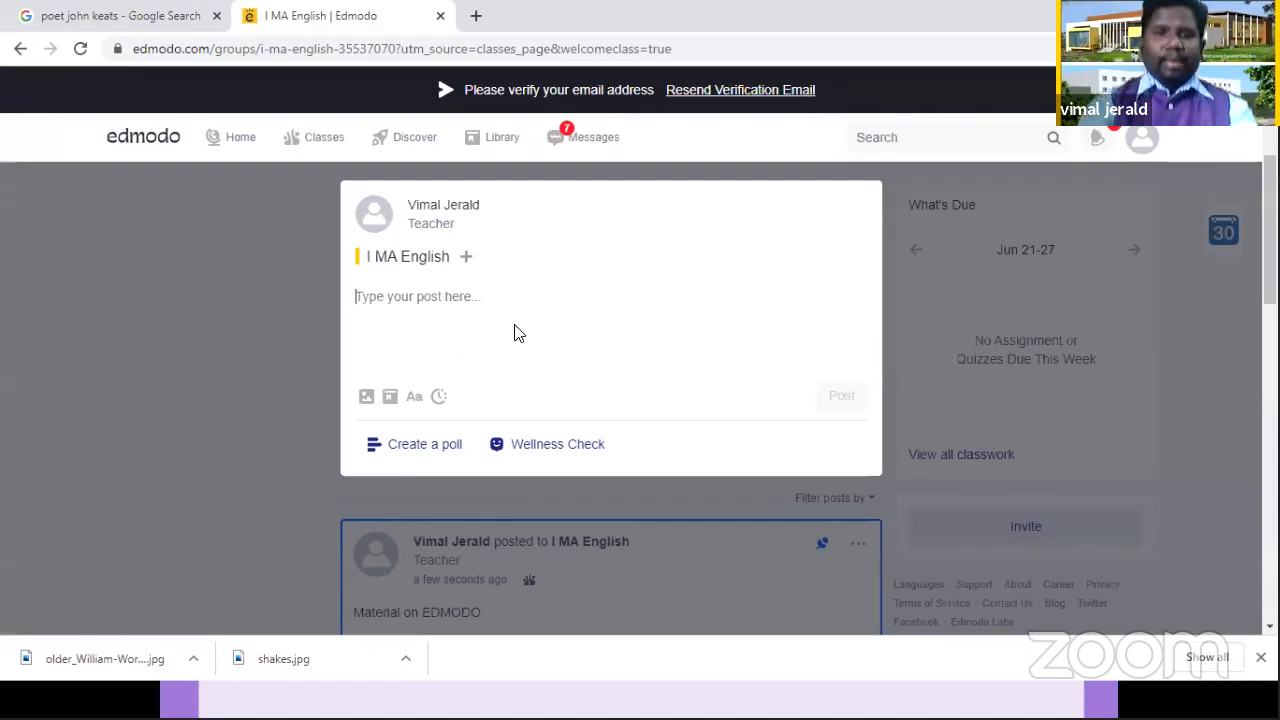
{"action": "type", "text": "mate"}
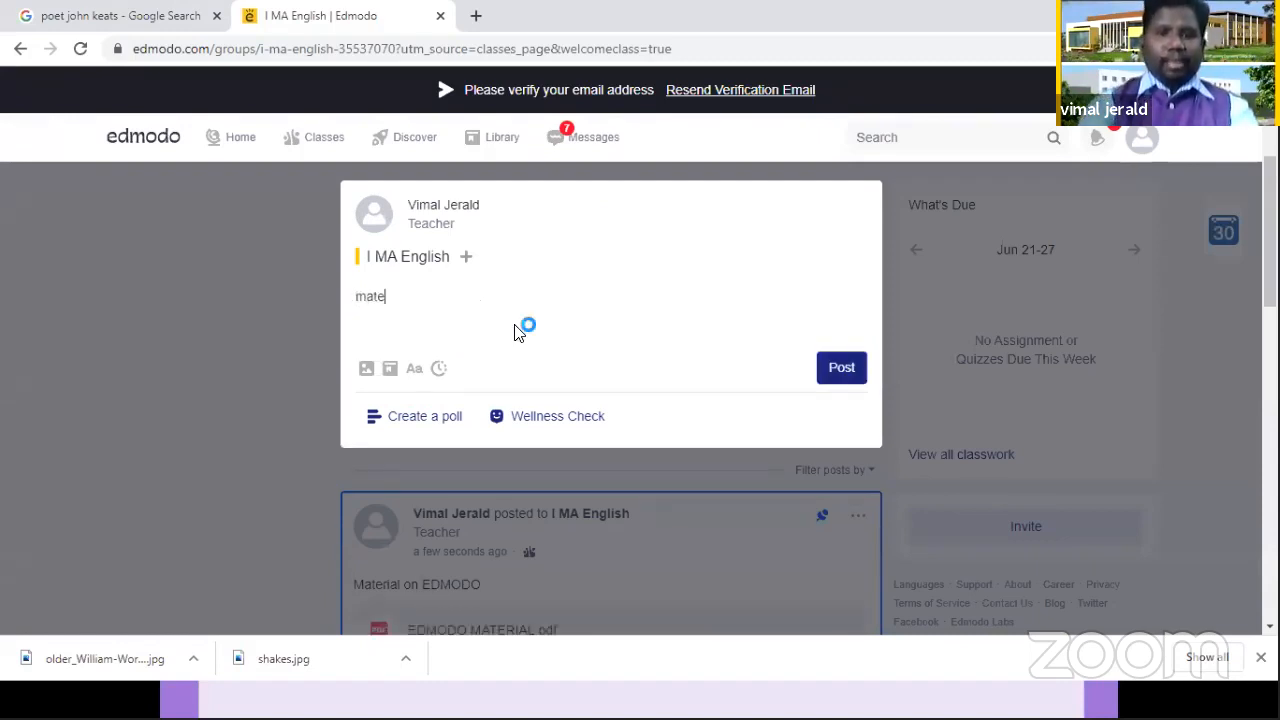
{"action": "key", "text": "BackSpace"}
{"action": "key", "text": "BackSpace"}
{"action": "key", "text": "BackSpace"}
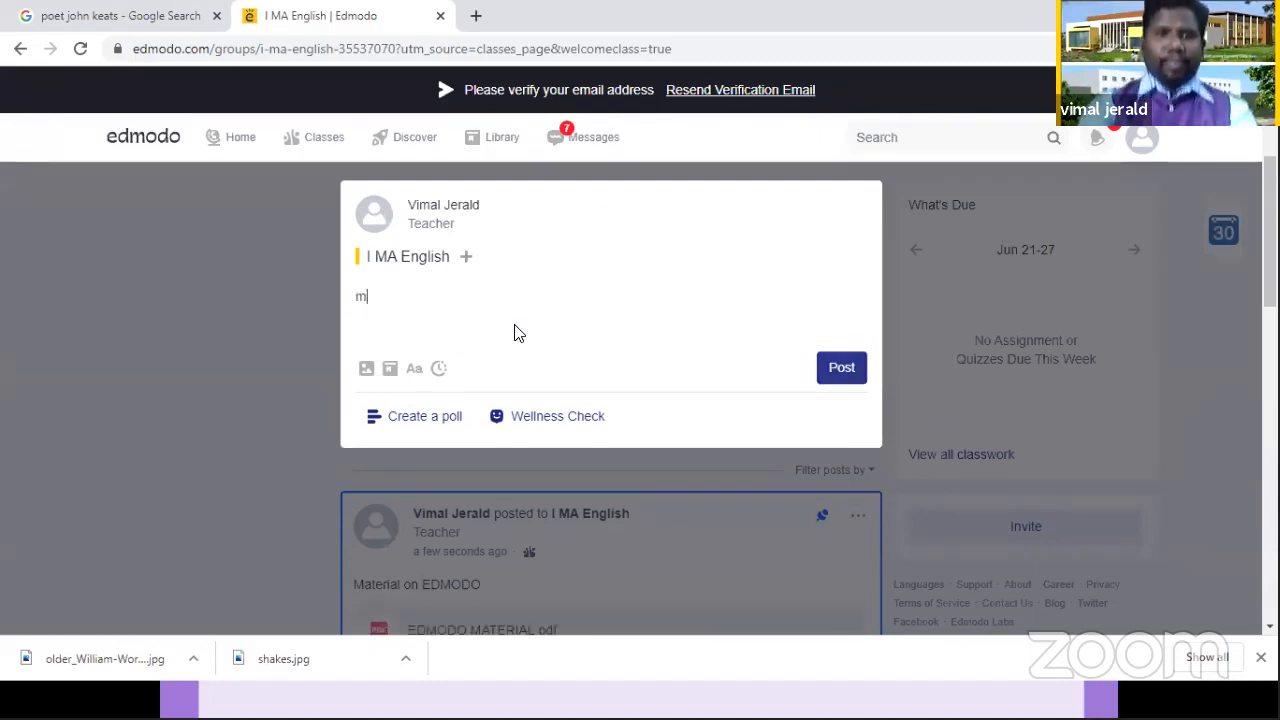
{"action": "key", "text": "BackSpace"}
{"action": "key", "text": "Caps_Lock"}
{"action": "type", "text": "MATERIAL ON "}
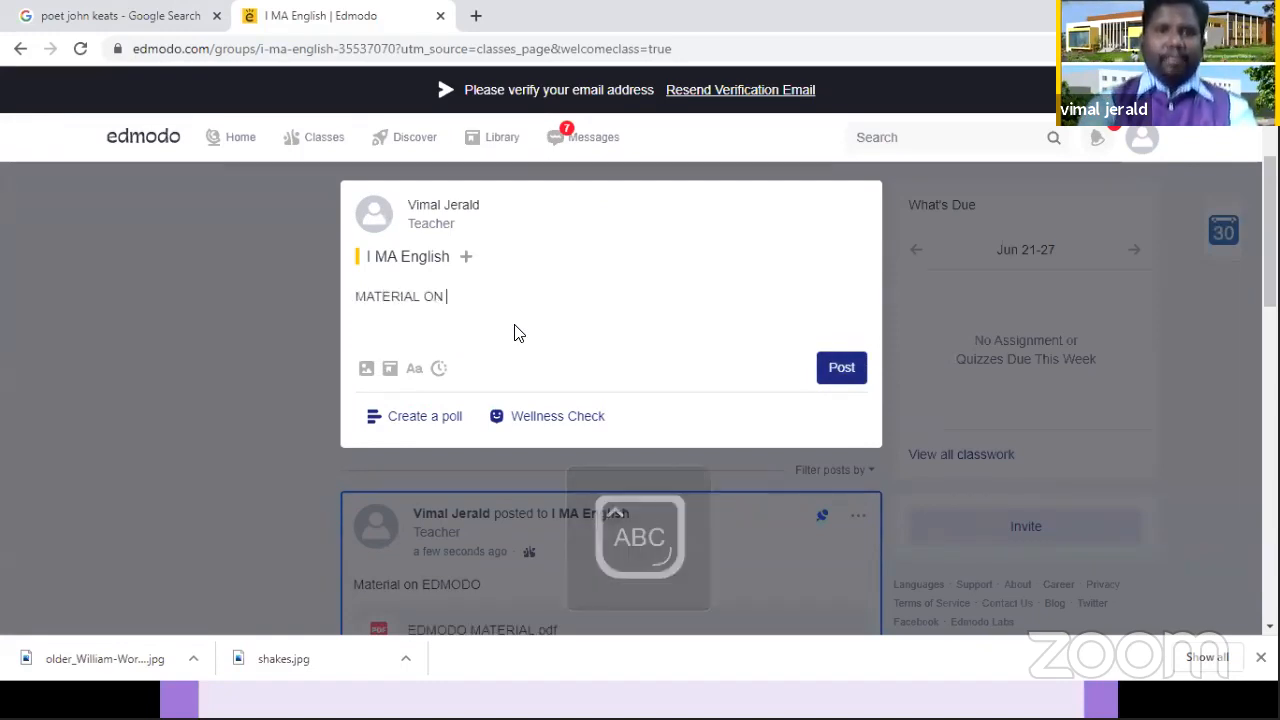
{"action": "type", "text": "GRAMMER"}
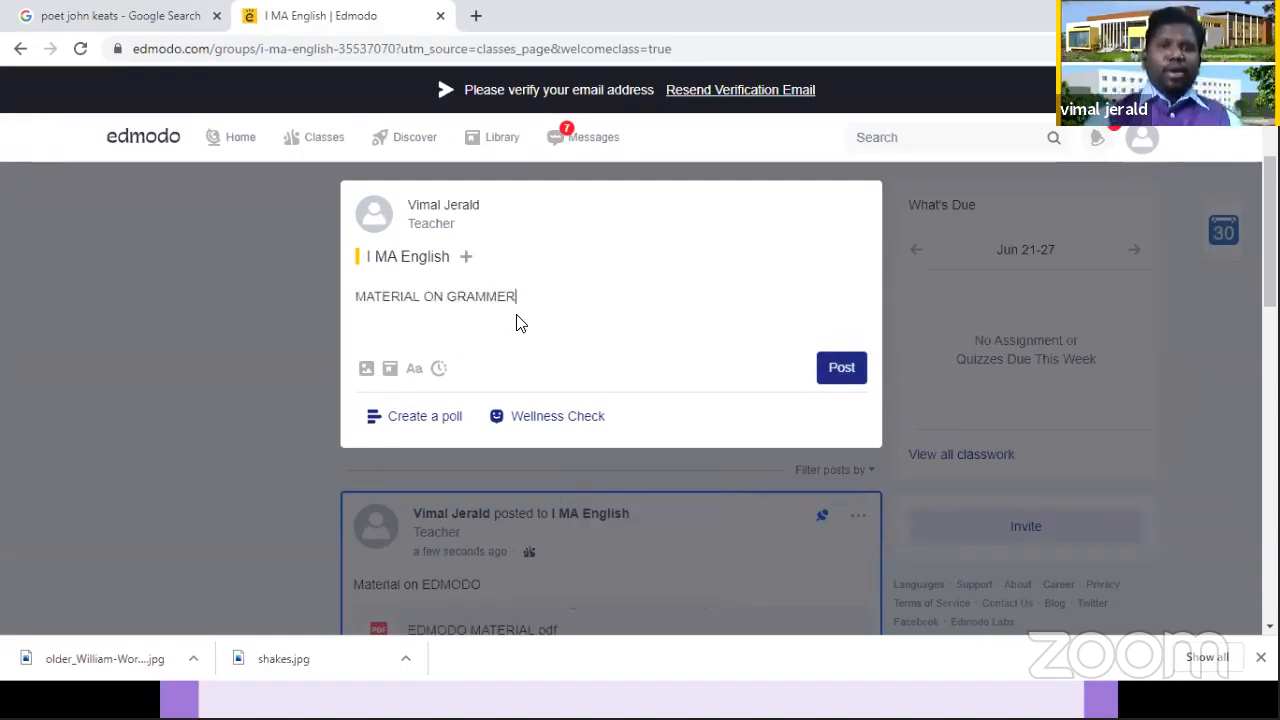
Step: Attach EDMODO MATERIAL.pdf to the "MATERIAL ON GRAMMER" post draft
{"action": "left_click", "coordinate": [366, 369]}
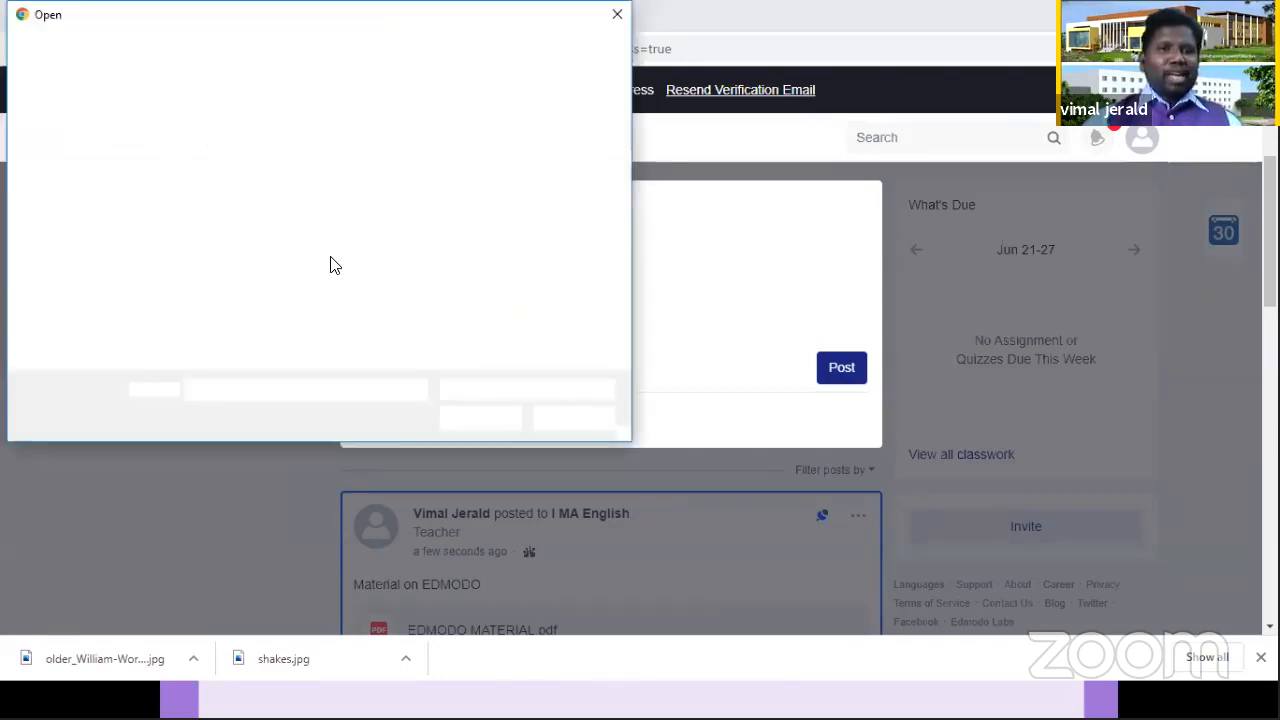
{"action": "left_click", "coordinate": [337, 163]}
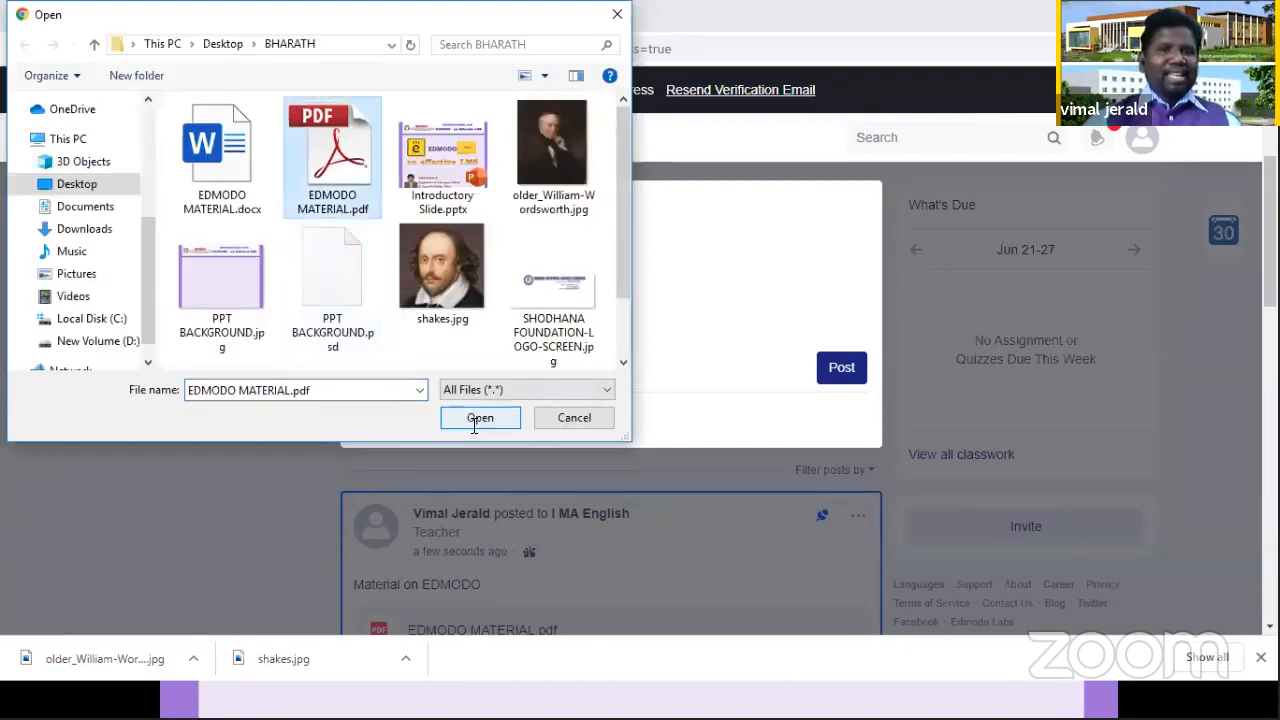
{"action": "left_click", "coordinate": [480, 418]}
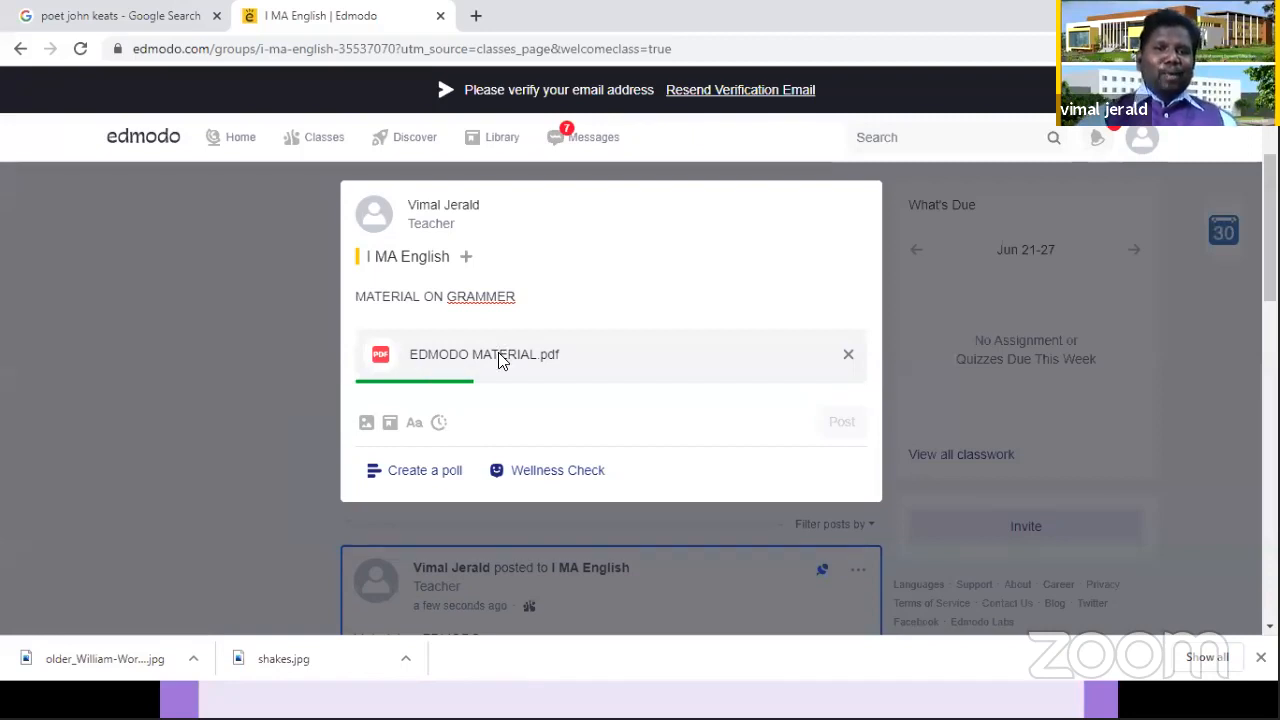
Step: Open the Google Drive connection among the post's library sources and back out of the Google account selection
{"action": "left_click", "coordinate": [390, 422]}
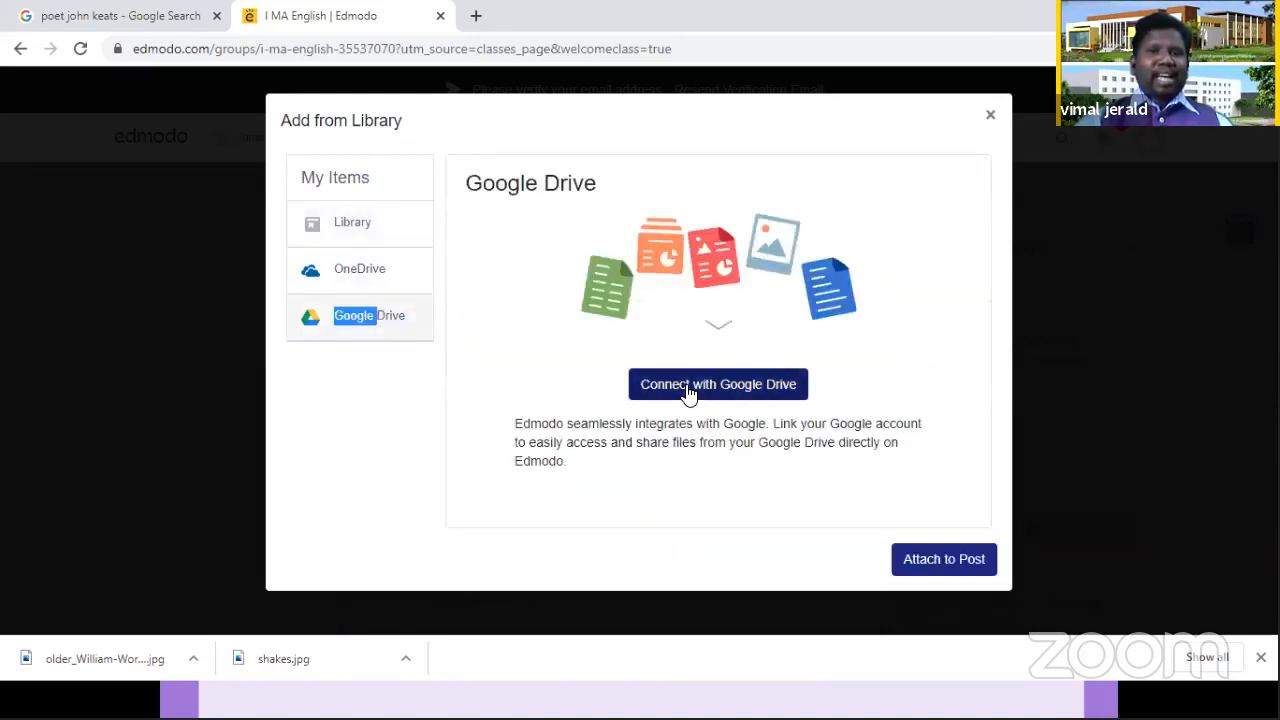
{"action": "left_click", "coordinate": [688, 390]}
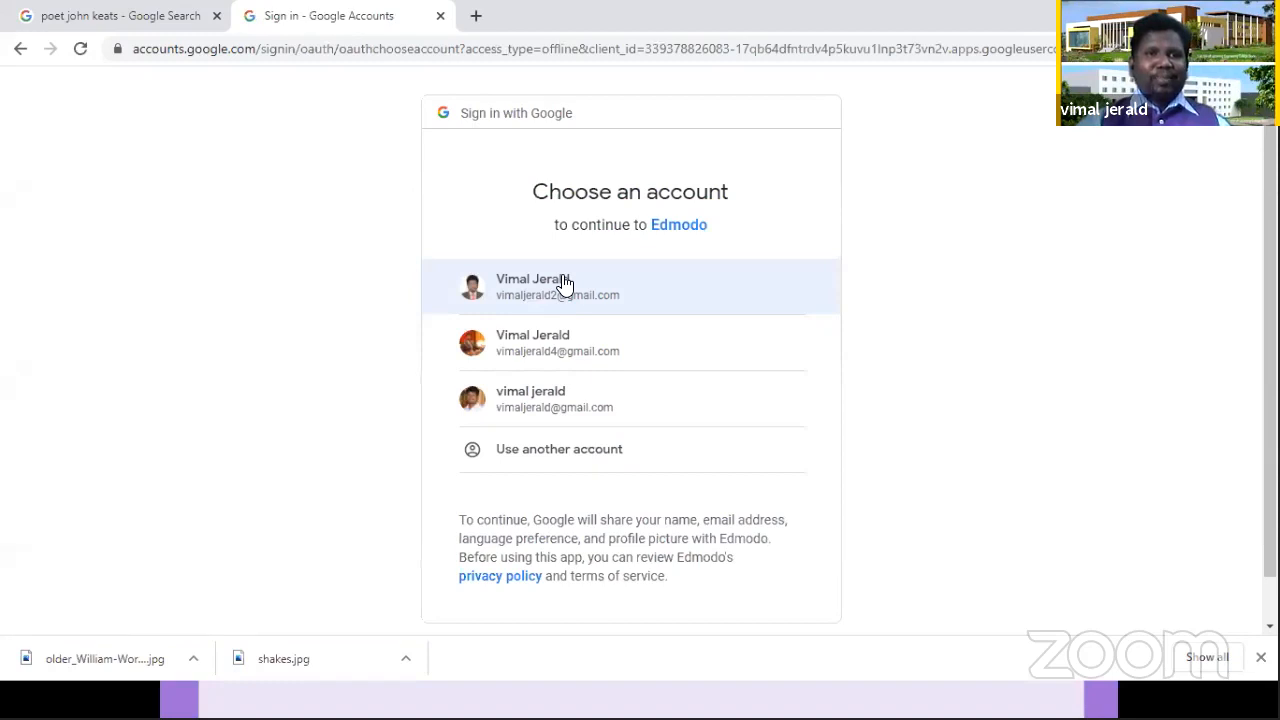
{"action": "left_click", "coordinate": [19, 49]}
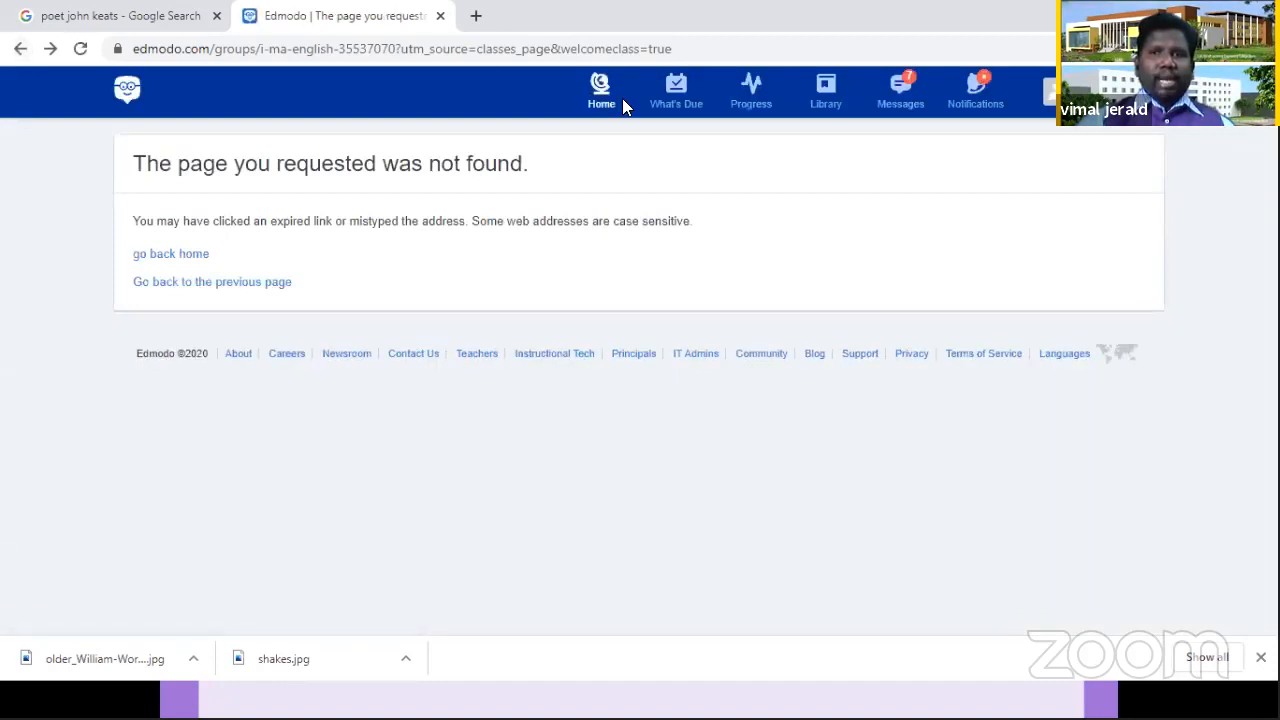
Step: Return to the Edmodo home page and reopen the I MA English class
{"action": "left_click", "coordinate": [556, 75]}
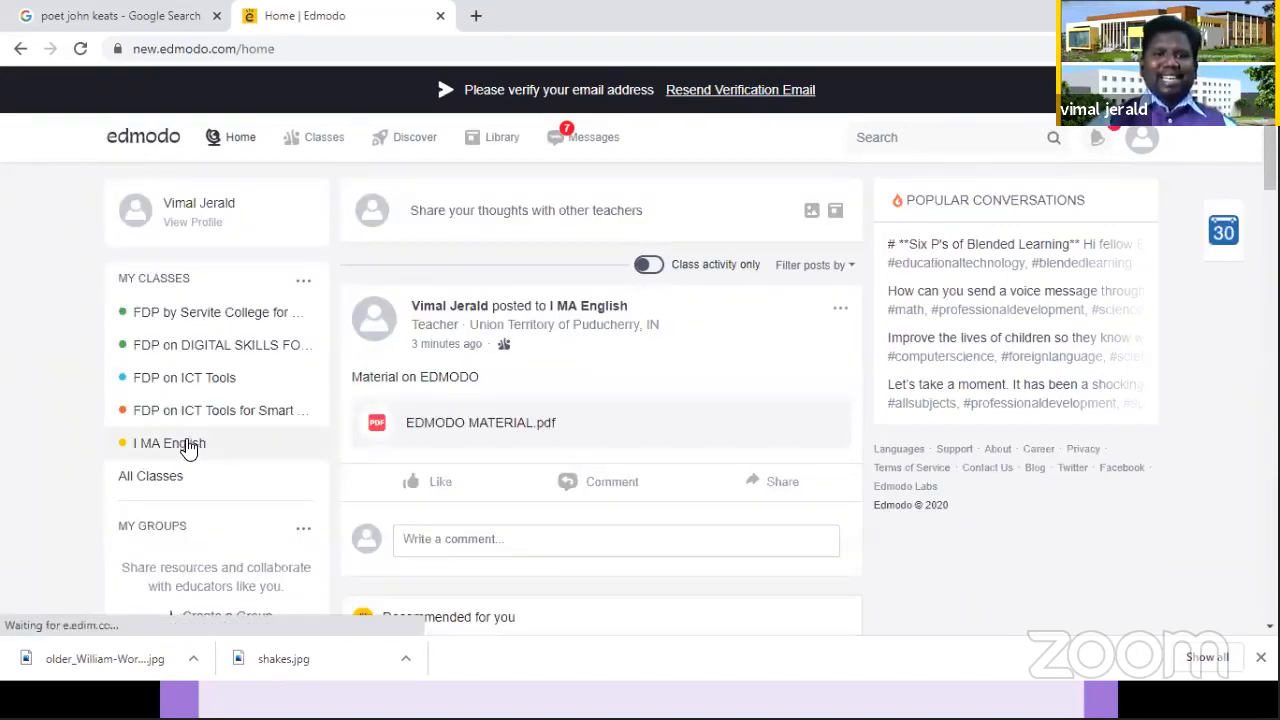
{"action": "left_click", "coordinate": [185, 445]}
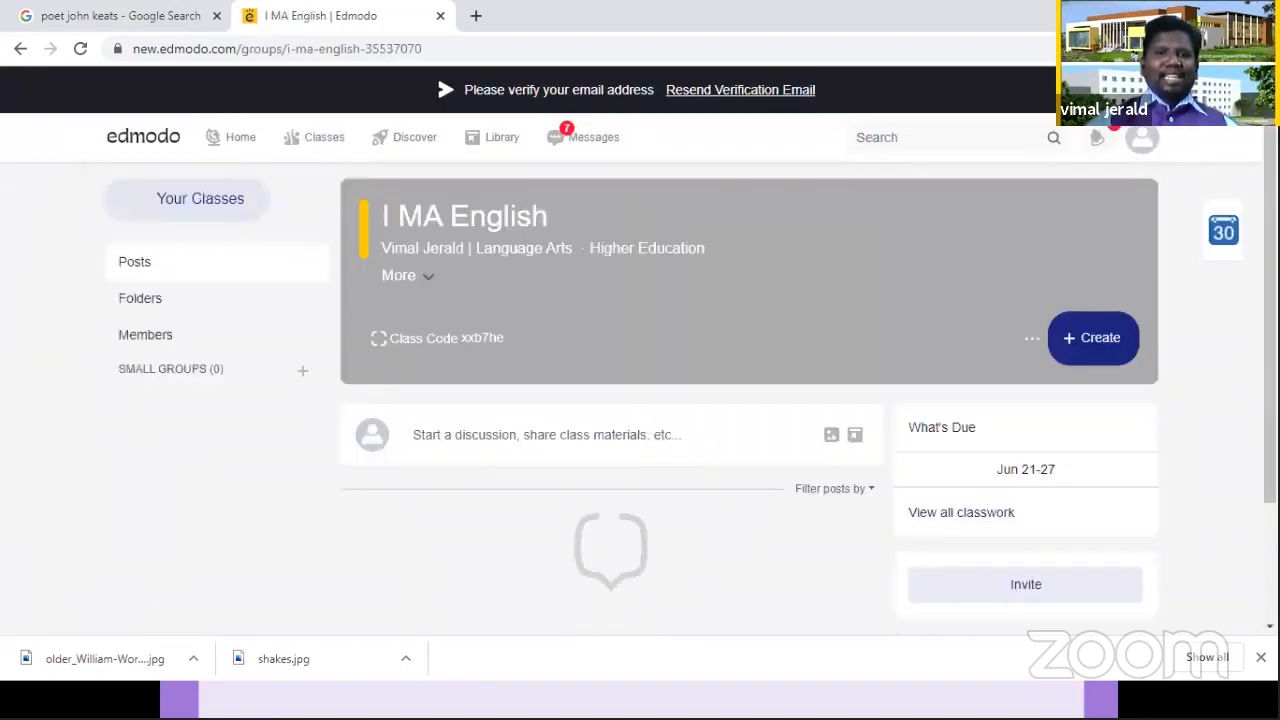
{"action": "scroll", "coordinate": [640, 400], "scroll_direction": "down", "scroll_amount": 2}
{"action": "scroll", "coordinate": [568, 440], "scroll_direction": "up", "scroll_amount": 2}
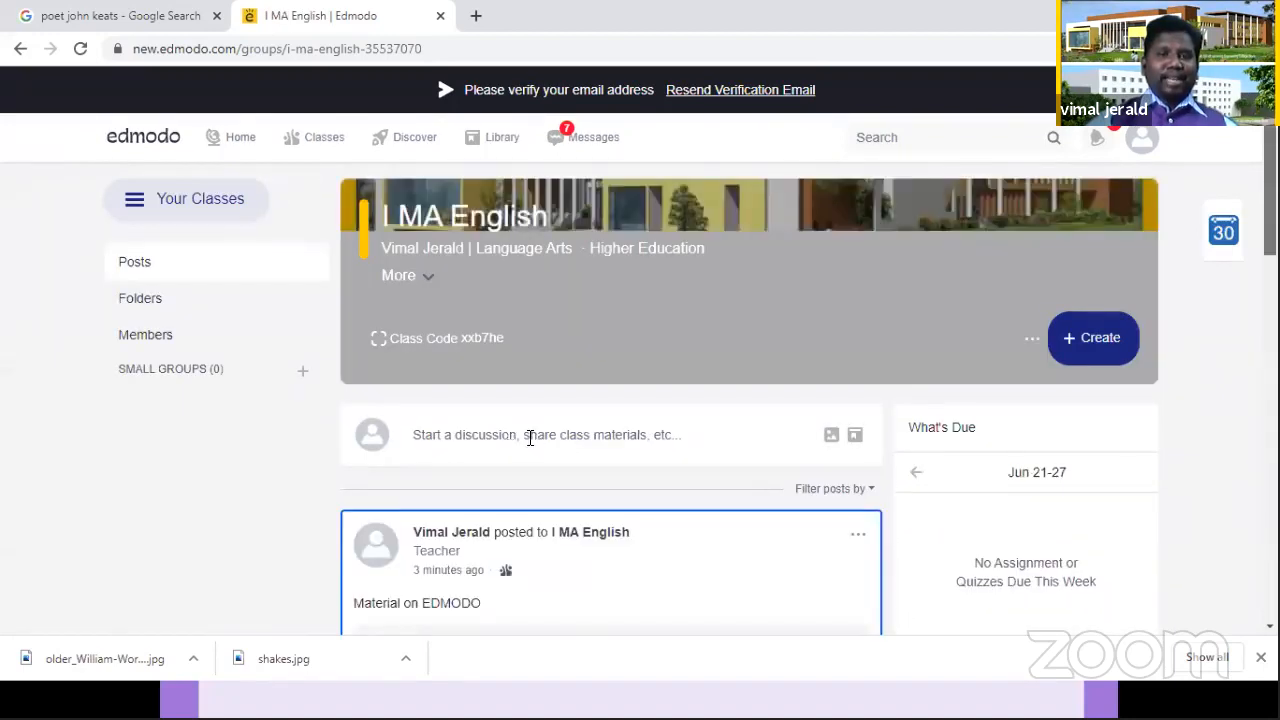
Step: Start a new post for the I MA English class with the text "MATERIAL ON ENGLISH GRAMMER"
{"action": "left_click", "coordinate": [530, 438]}
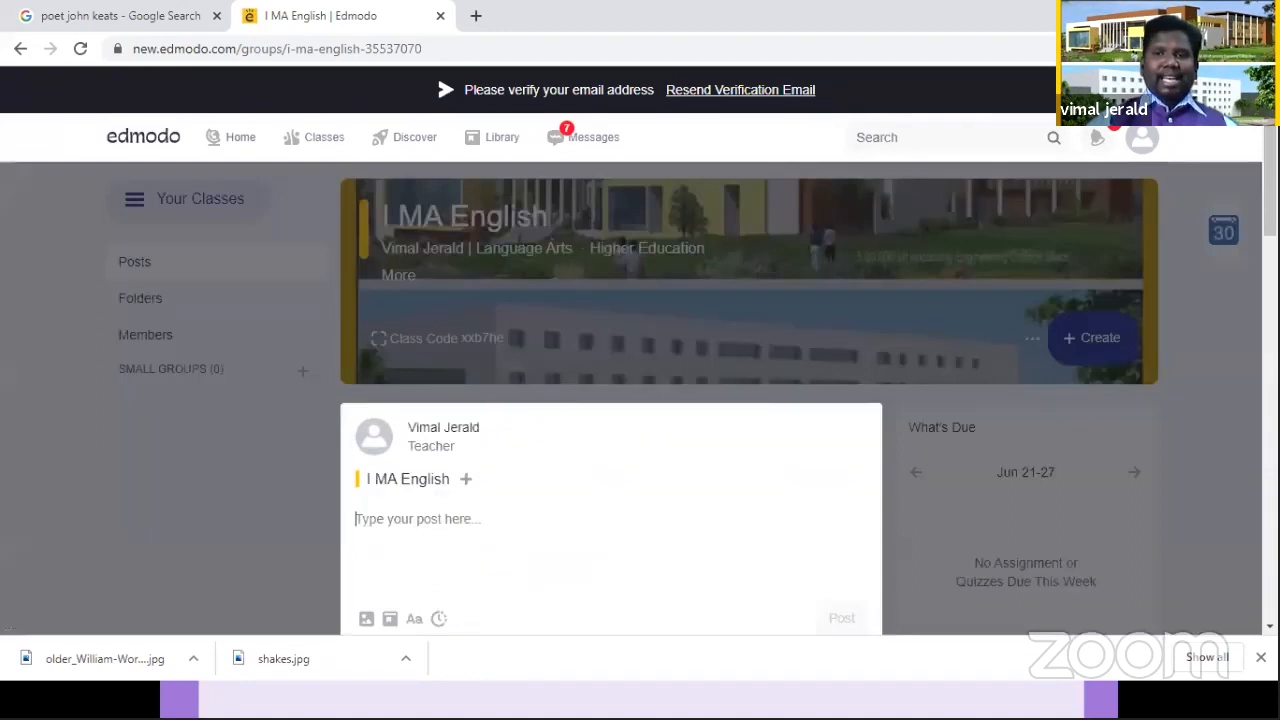
{"action": "scroll", "coordinate": [470, 243], "scroll_direction": "down", "scroll_amount": 3}
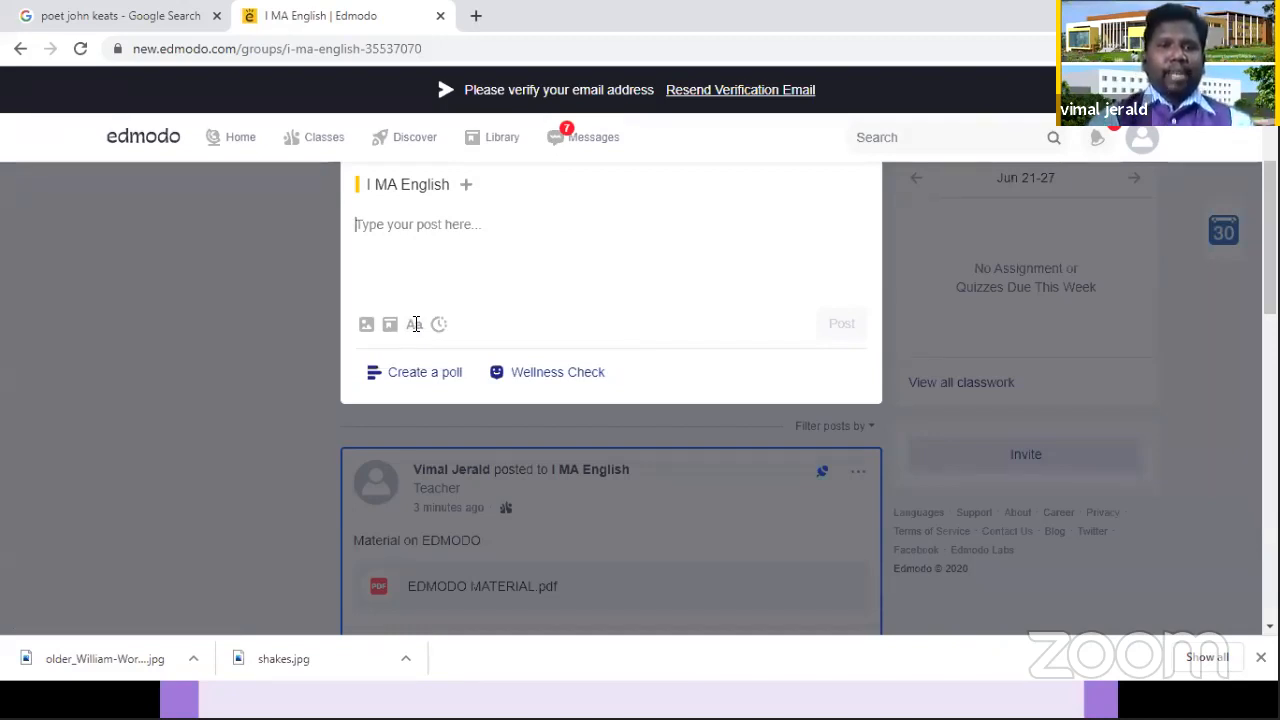
{"action": "type", "text": "MATERIAL ON "}
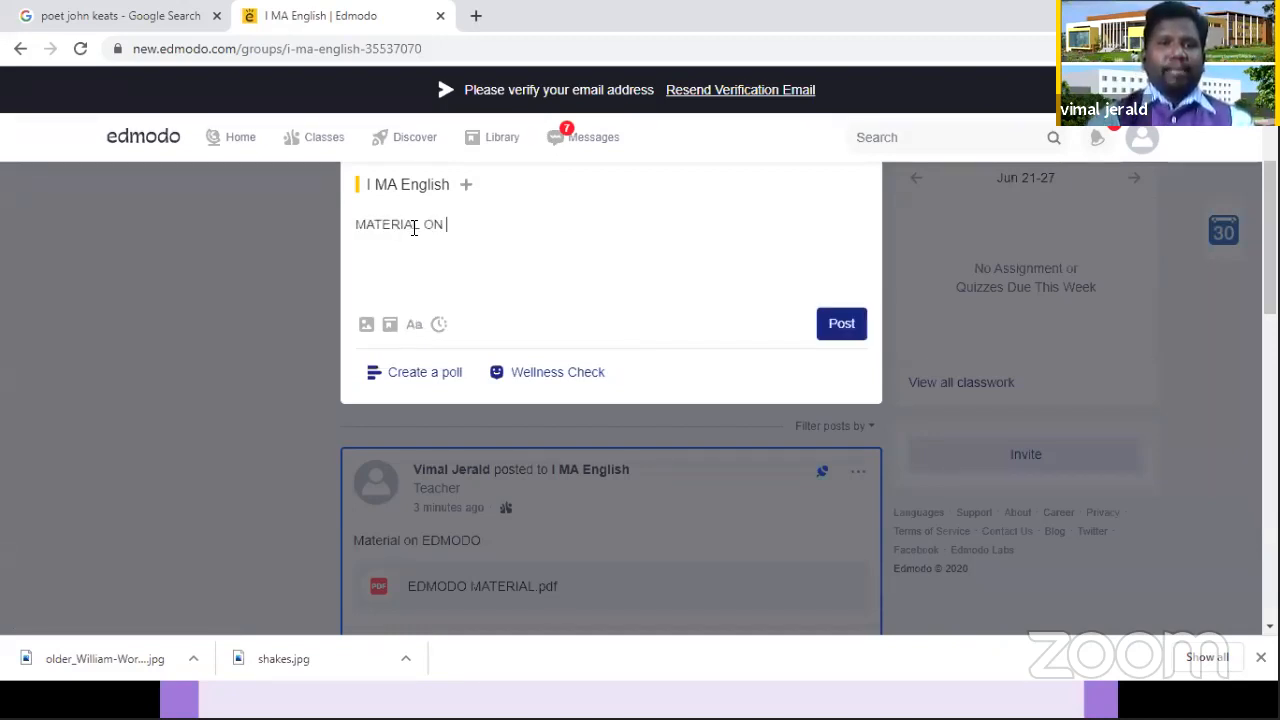
{"action": "type", "text": "ENGLIS"}
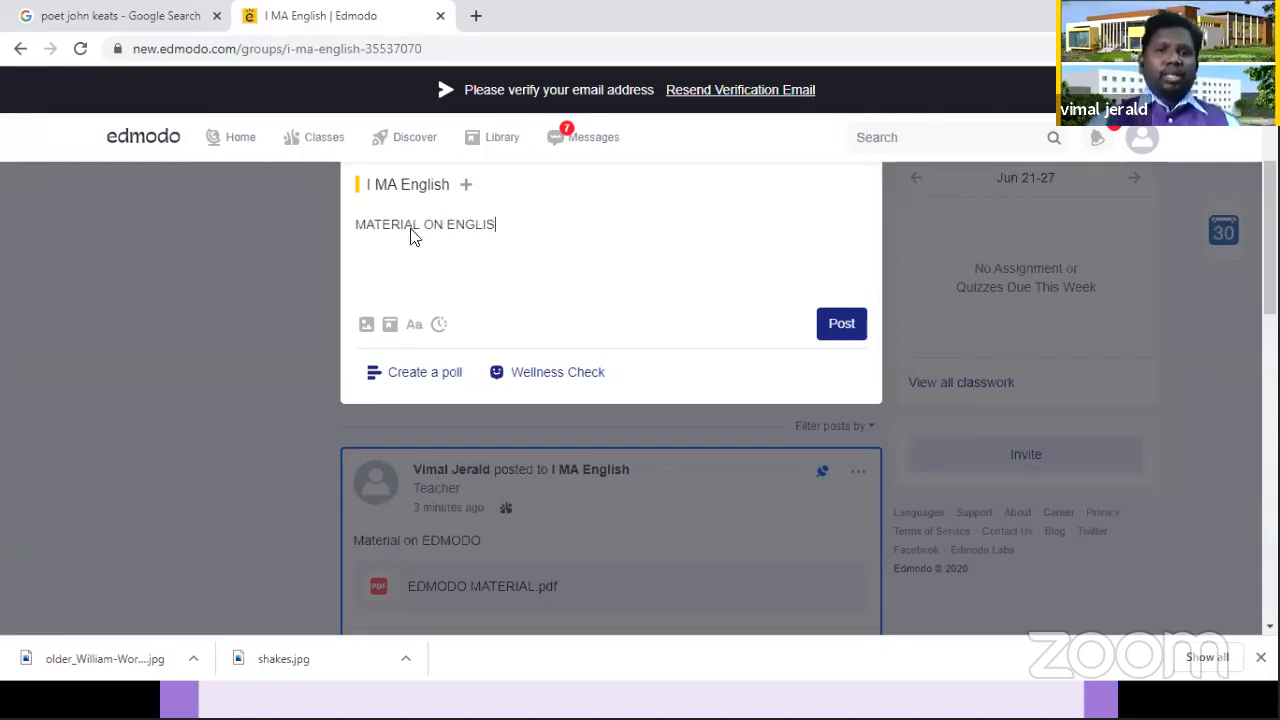
{"action": "type", "text": "H GRAMMER"}
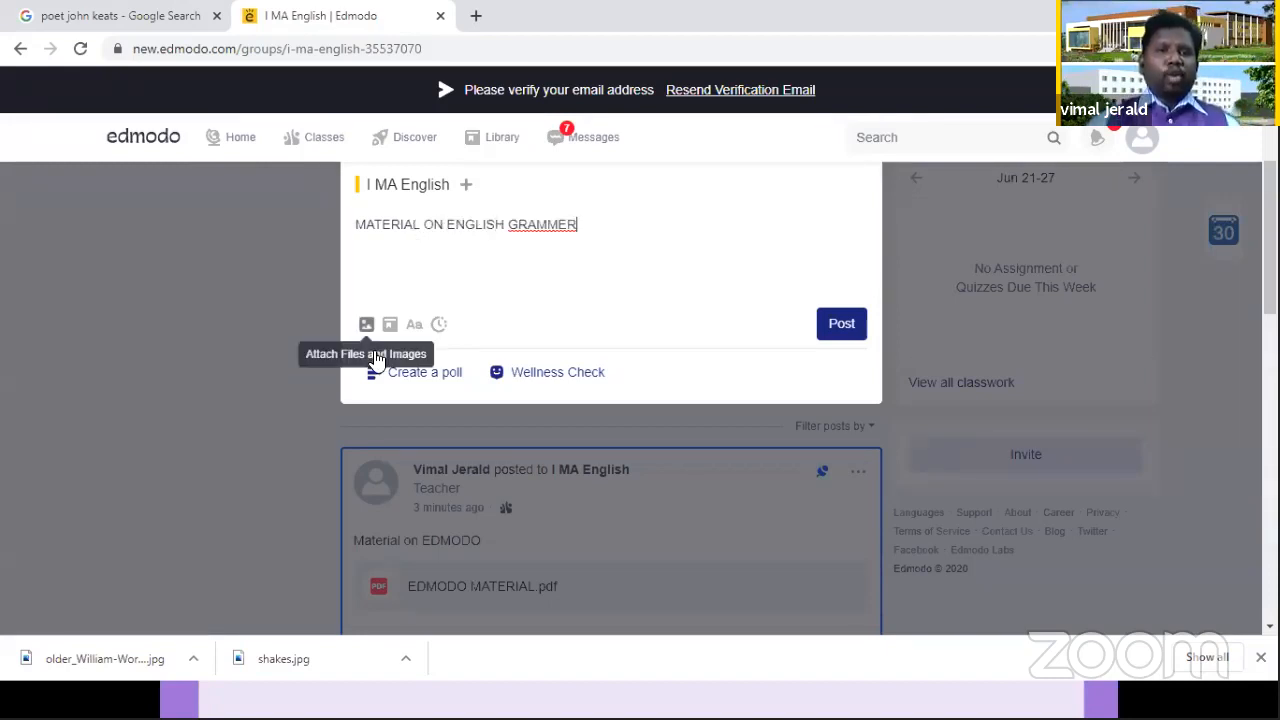
Step: Attach EDMODO MATERIAL.pdf to the "MATERIAL ON ENGLISH GRAMMER" post
{"action": "left_click", "coordinate": [367, 327]}
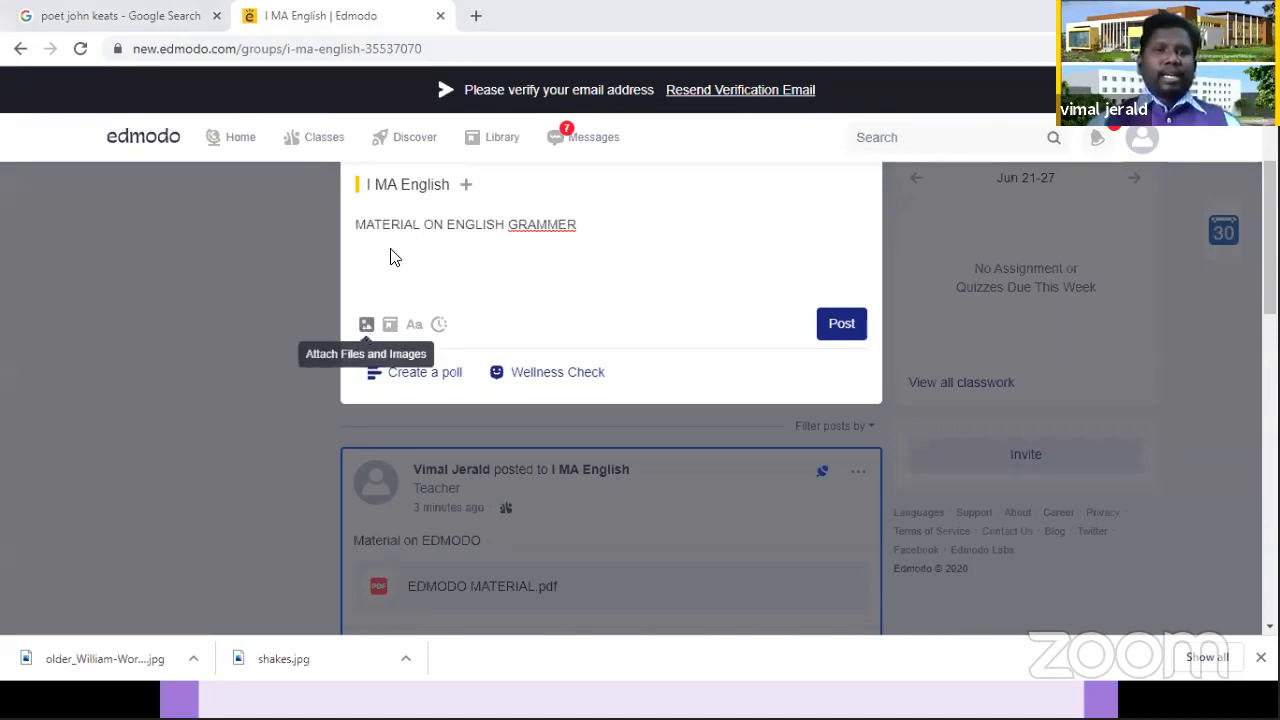
{"action": "left_click", "coordinate": [332, 160]}
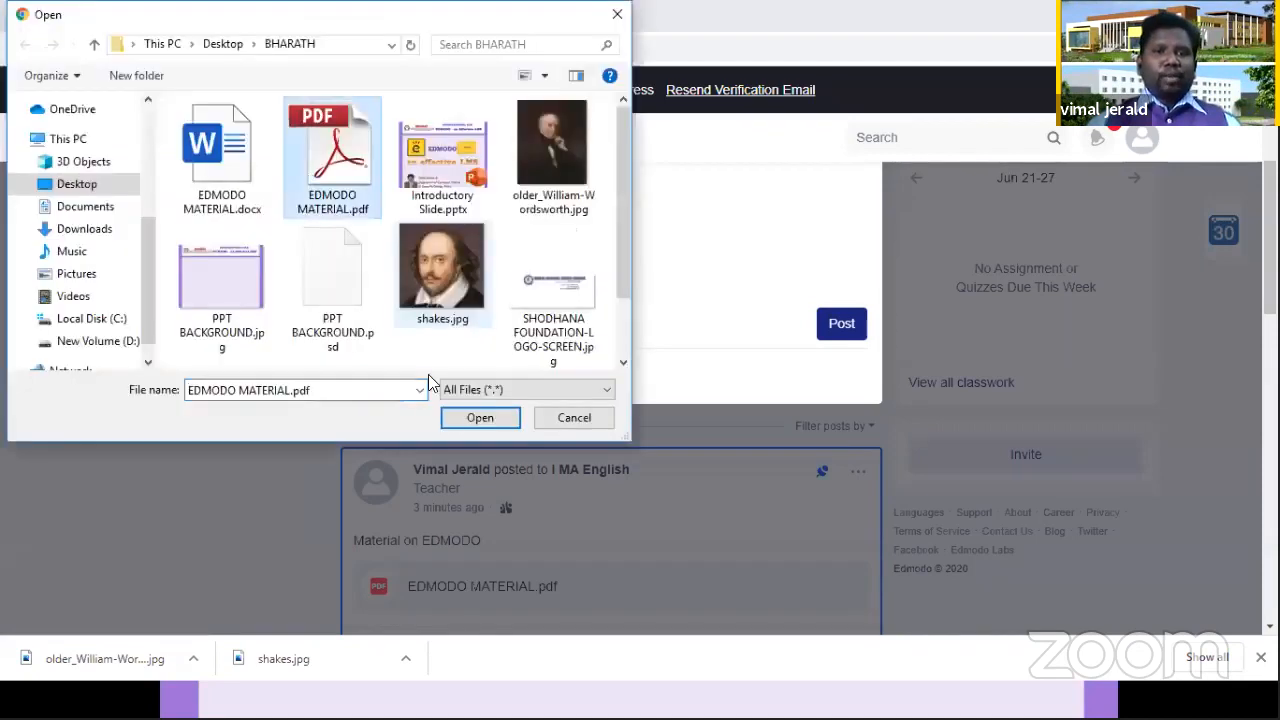
{"action": "left_click", "coordinate": [453, 418]}
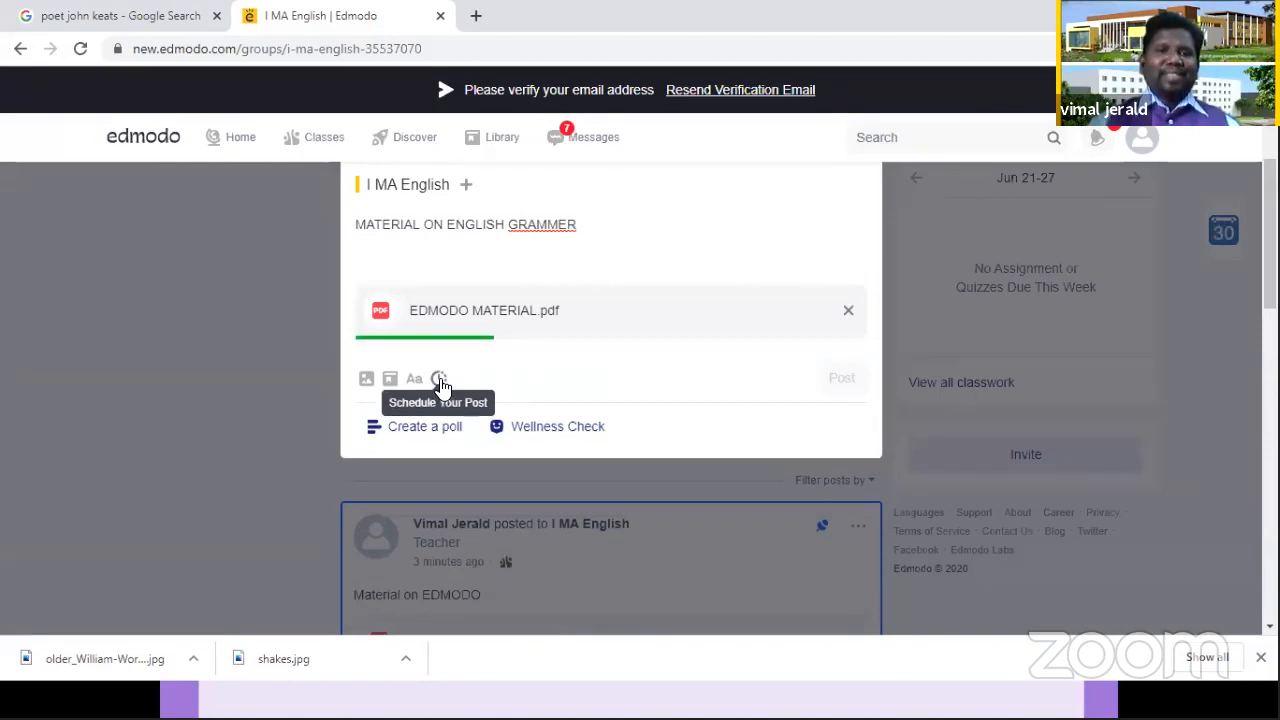
Step: Schedule the "MATERIAL ON ENGLISH GRAMMER" post for June 30, 2020 at 7:00 AM and submit it
{"action": "left_click", "coordinate": [439, 380]}
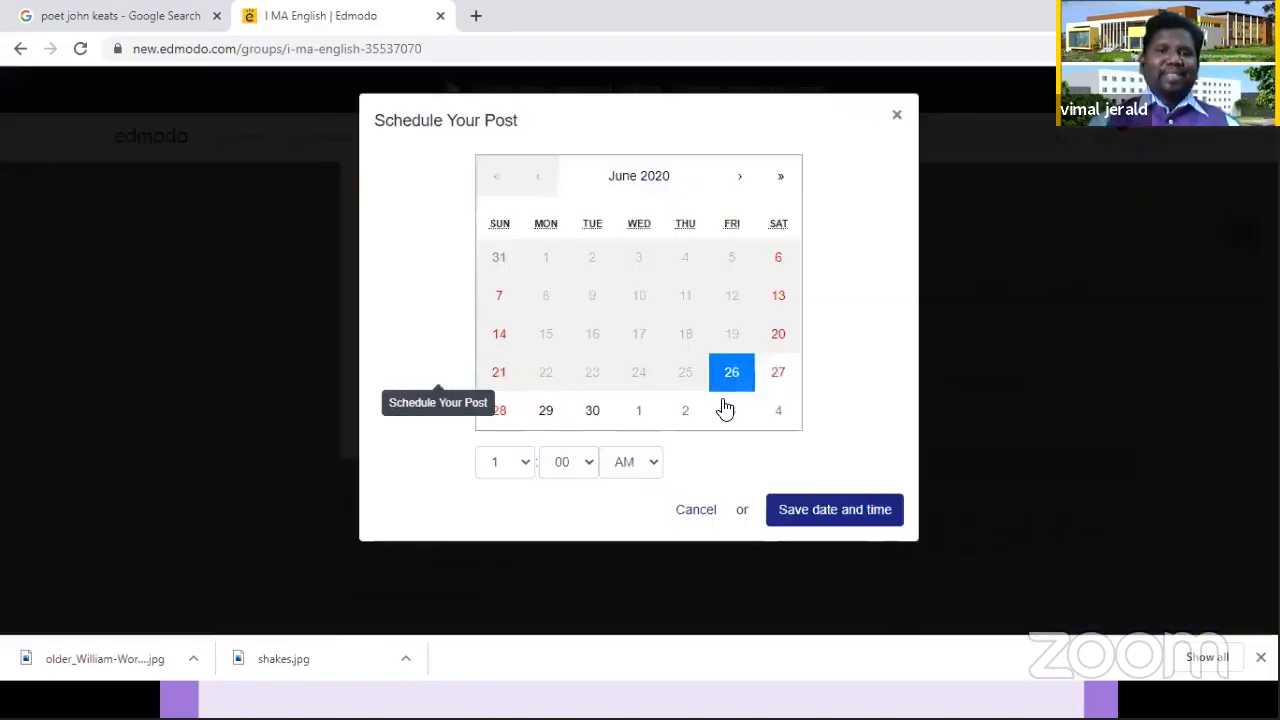
{"action": "left_click", "coordinate": [593, 412]}
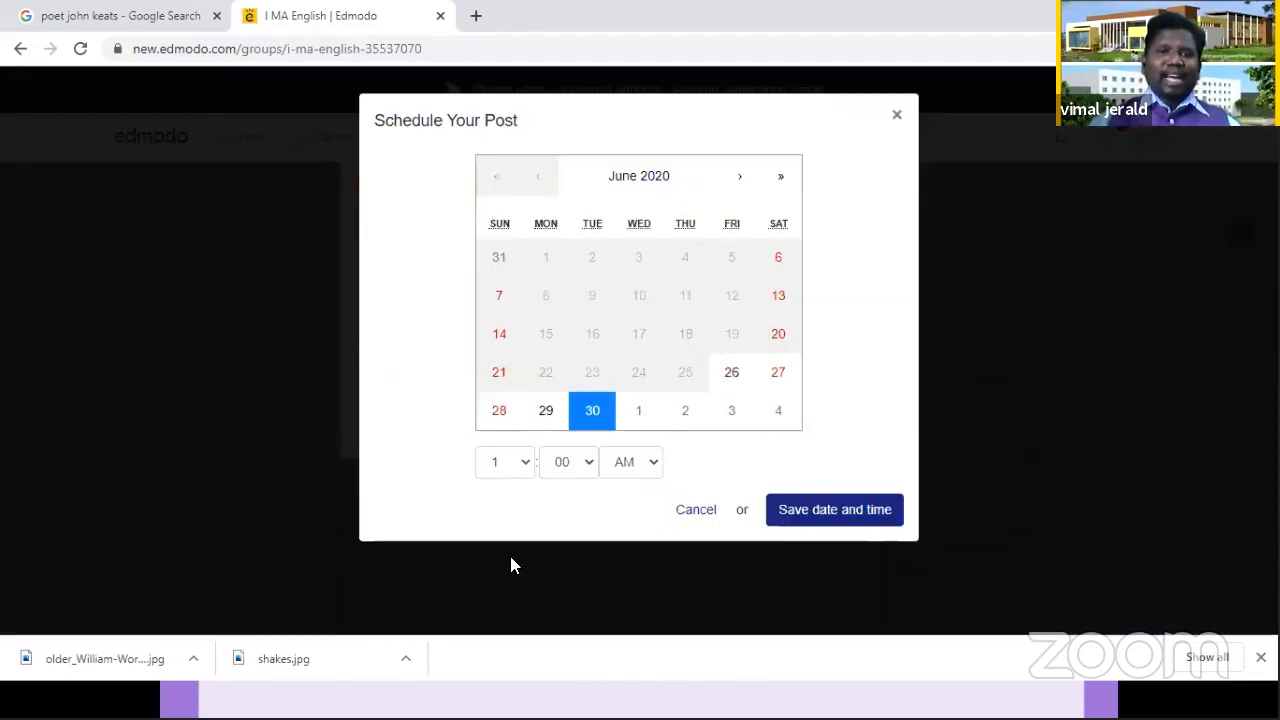
{"action": "left_click", "coordinate": [505, 462]}
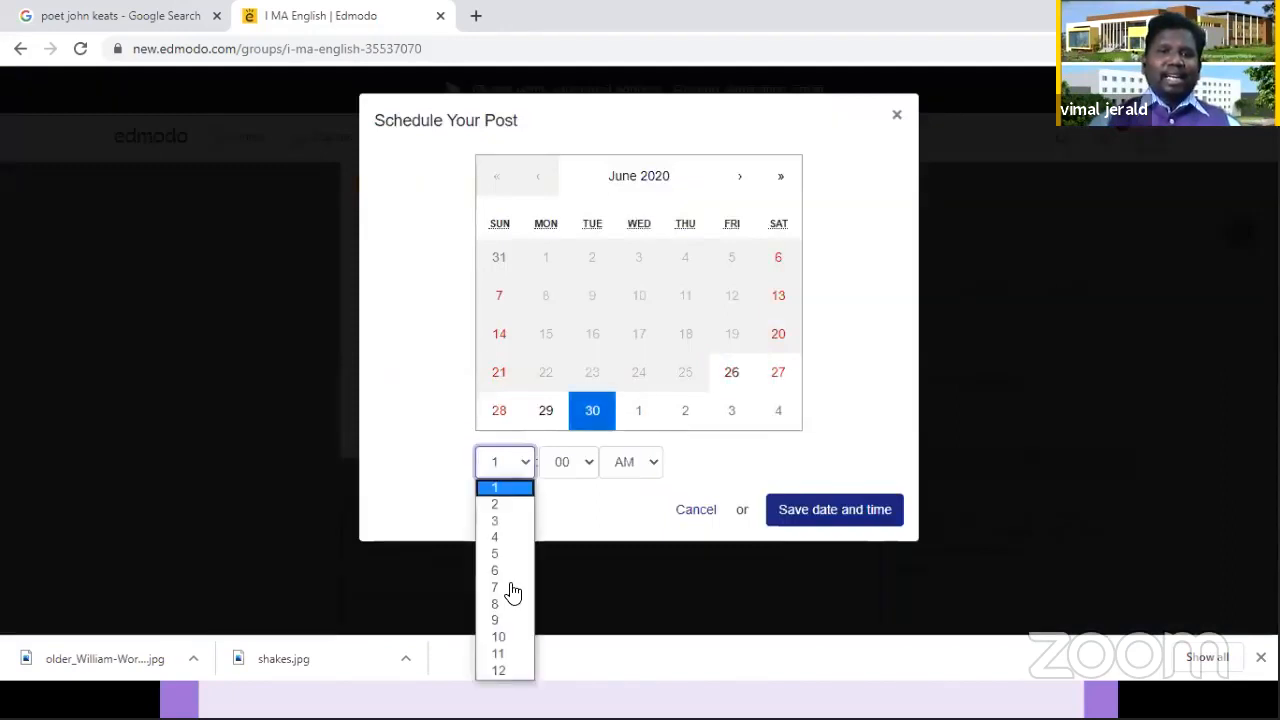
{"action": "left_click", "coordinate": [847, 513]}
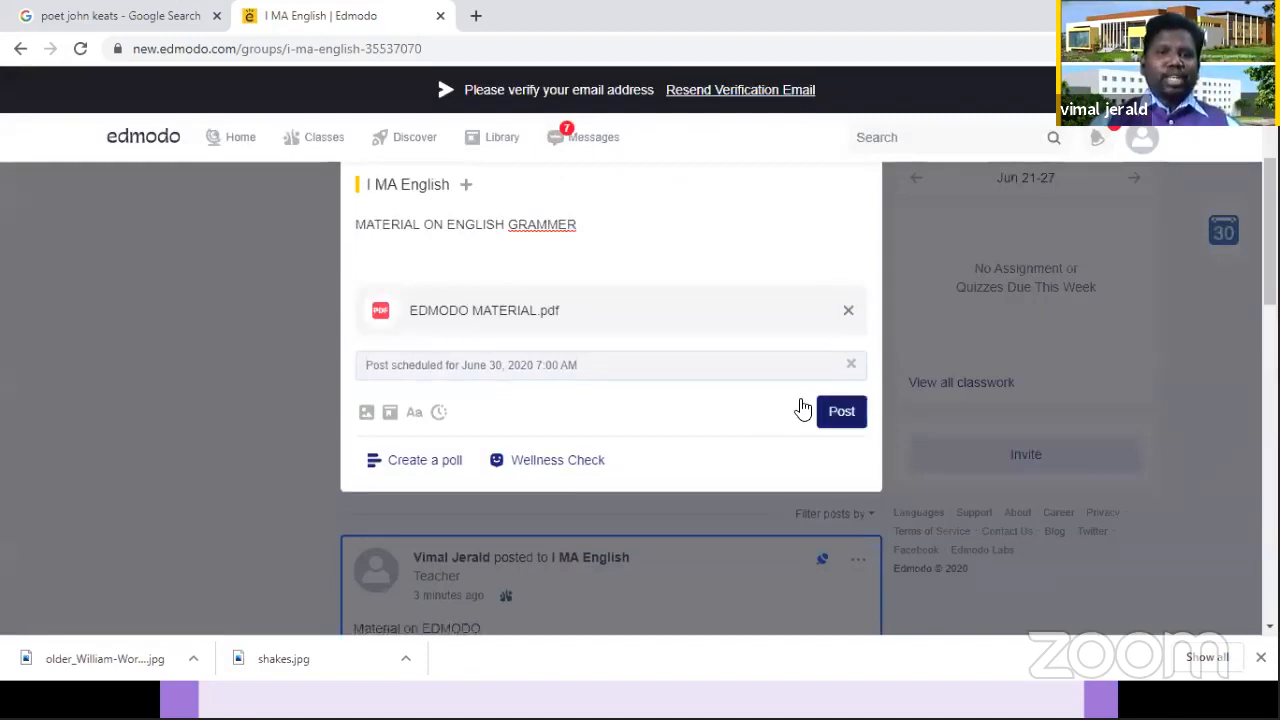
{"action": "left_click", "coordinate": [803, 409]}
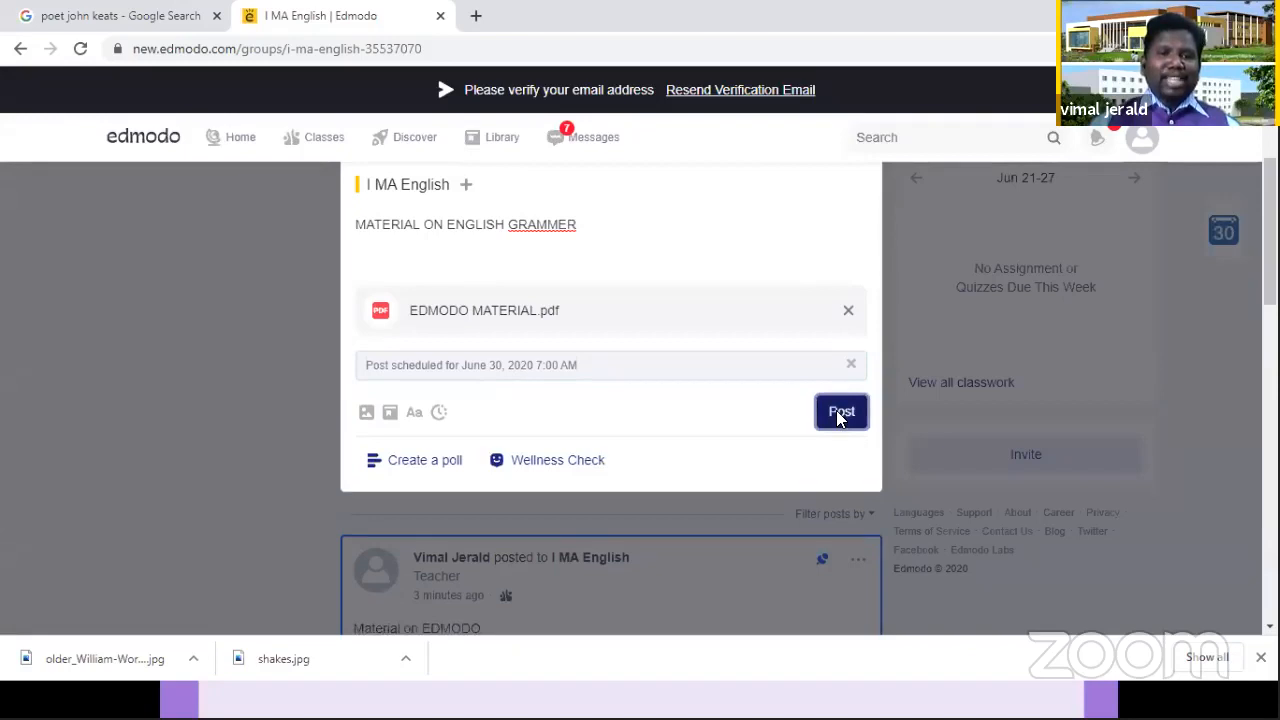
{"action": "left_click", "coordinate": [840, 418]}
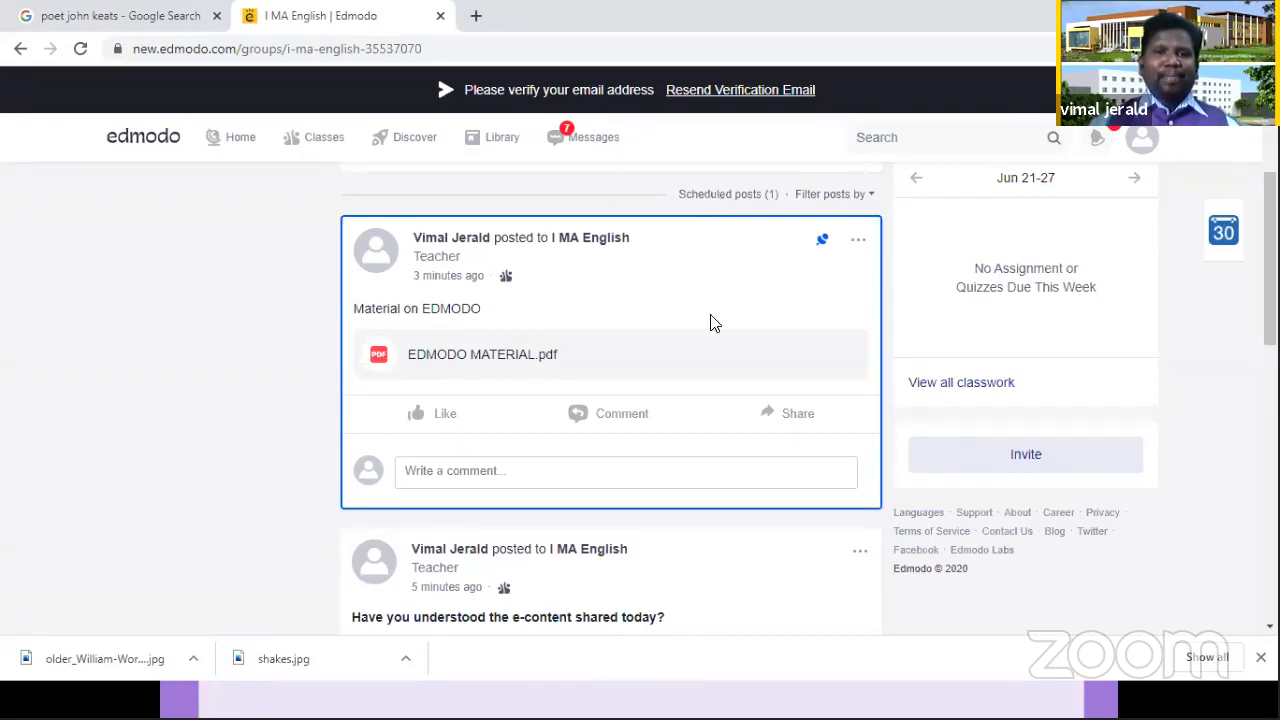
Step: Create a new assignment for the I MA English class
{"action": "scroll", "coordinate": [455, 311], "scroll_direction": "up", "scroll_amount": 3}
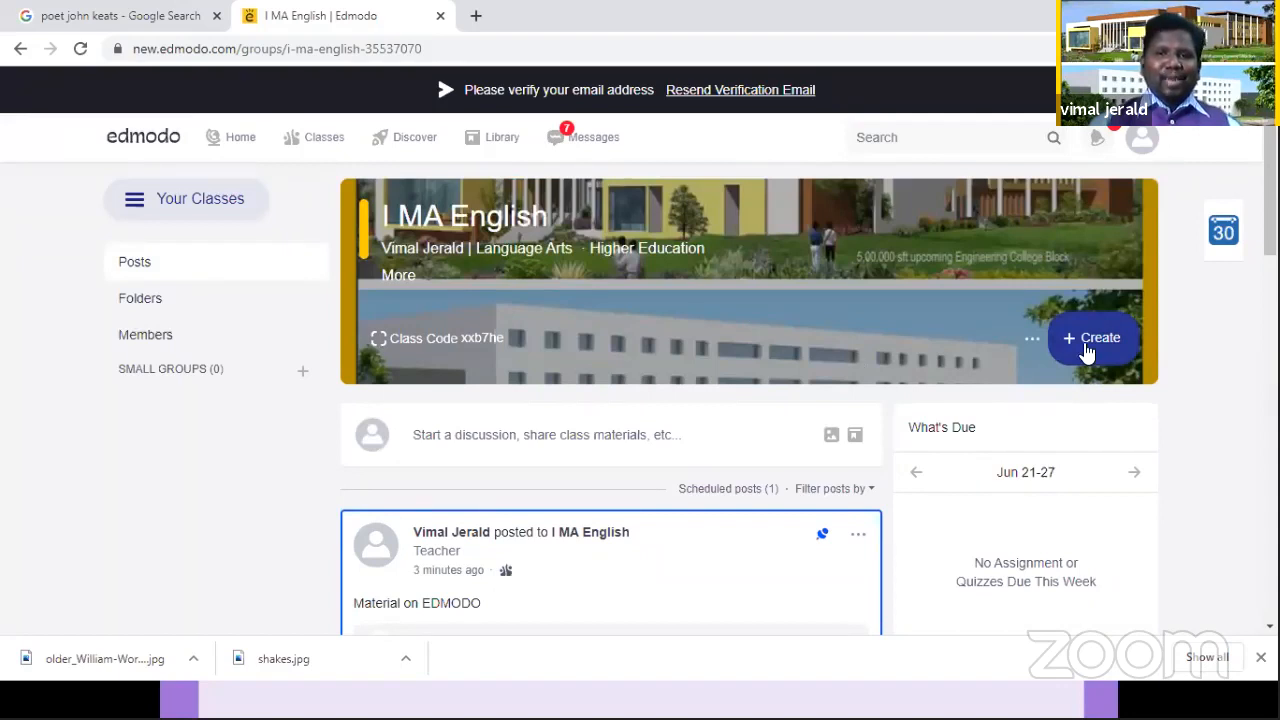
{"action": "left_click", "coordinate": [1087, 345]}
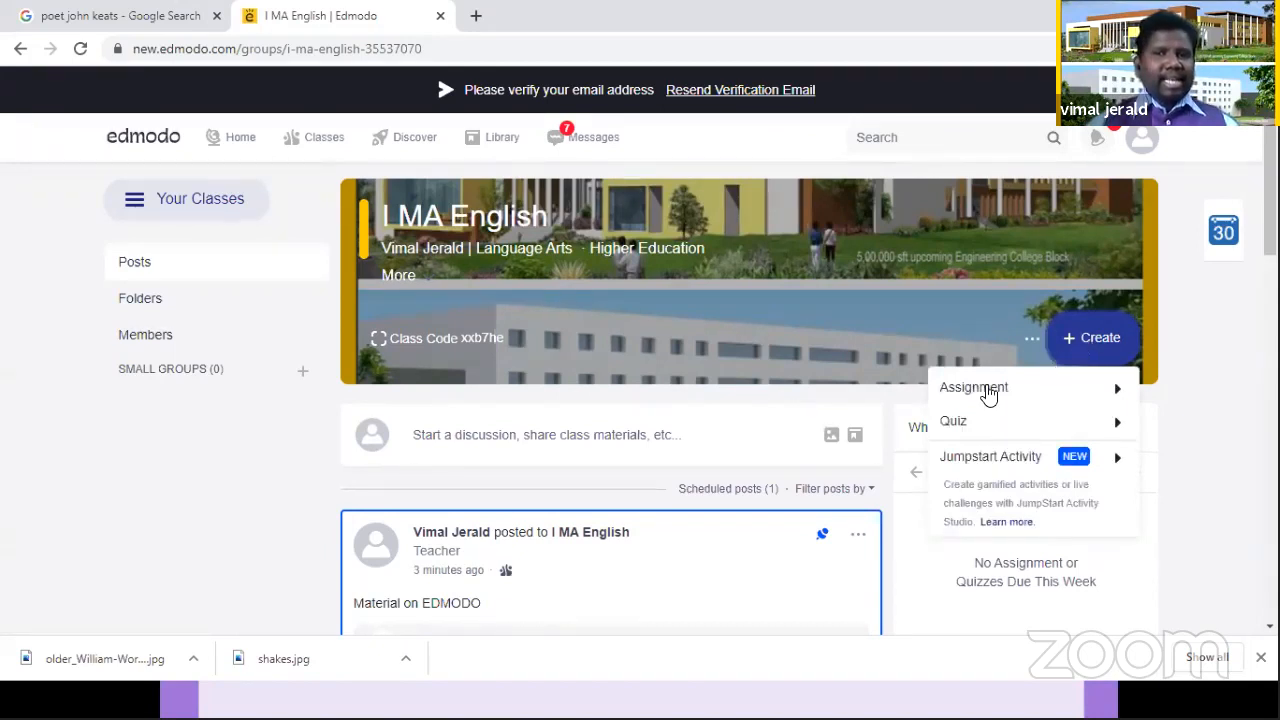
{"action": "mouse_move", "coordinate": [988, 395]}
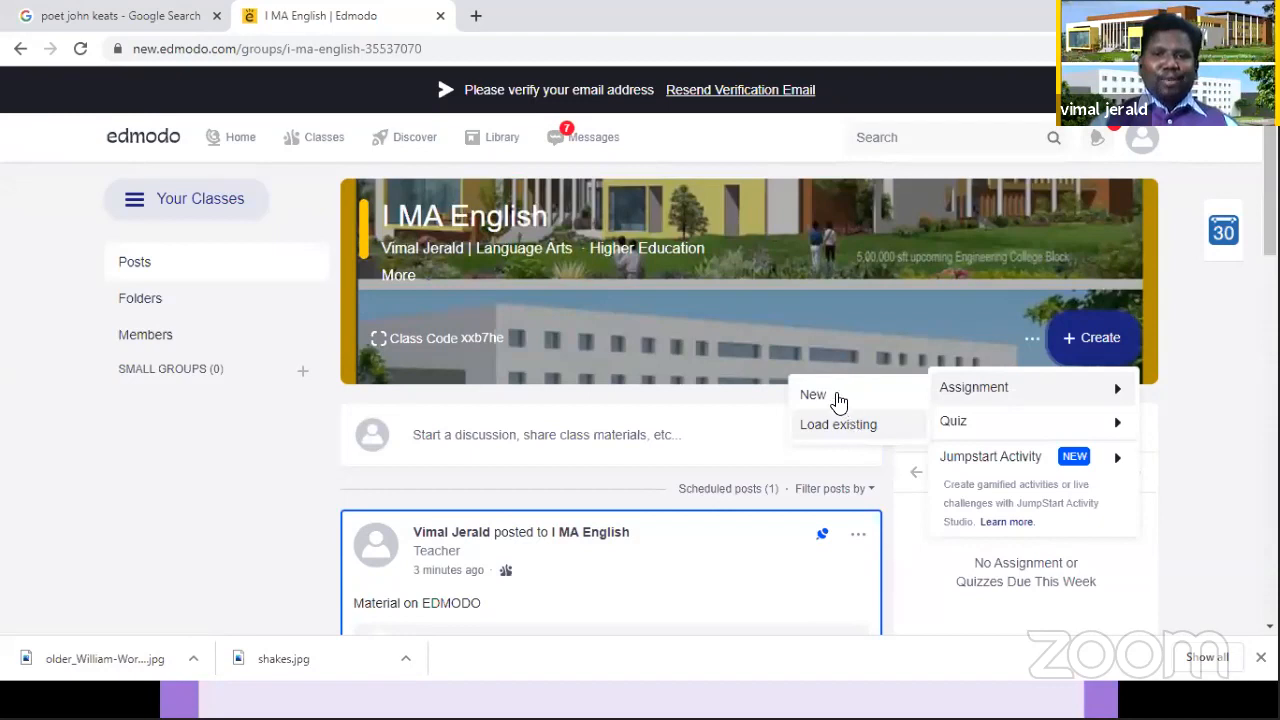
{"action": "left_click", "coordinate": [838, 400]}
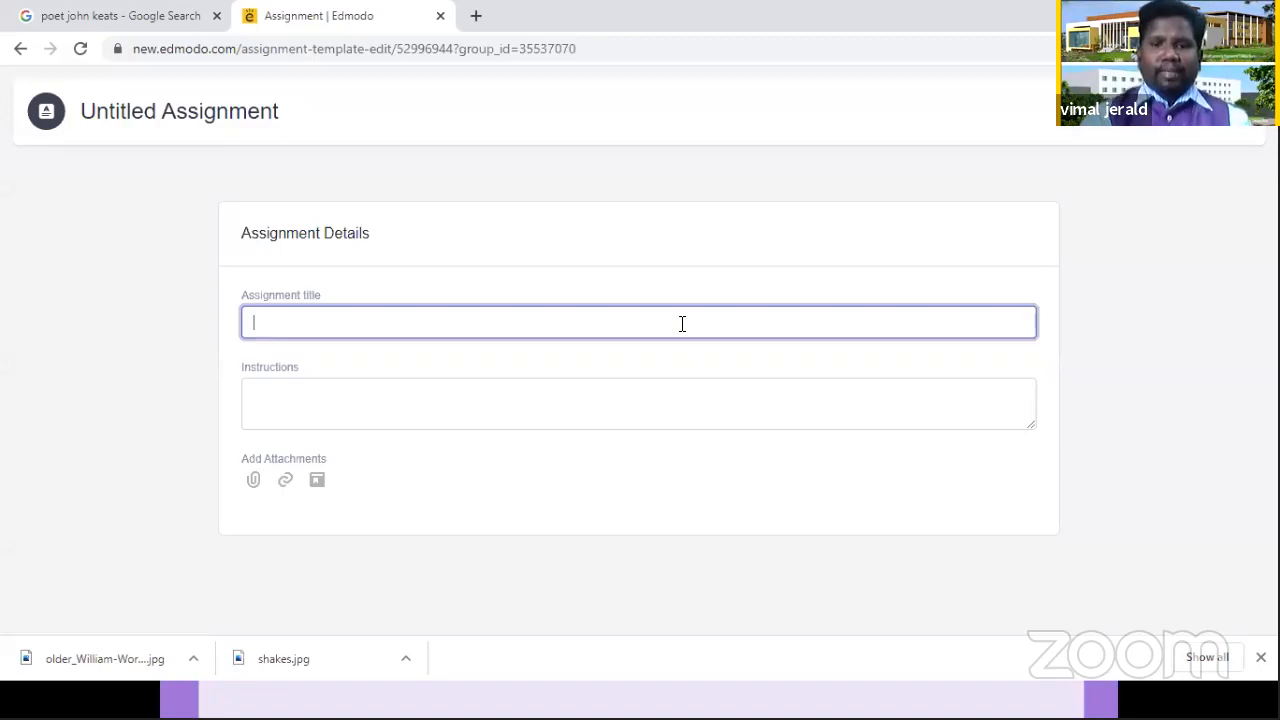
Step: Title the assignment "PEN A POEM ON COVID 19"
{"action": "type", "text": "w"}
{"action": "key", "text": "BackSpace"}
{"action": "type", "text": "W"}
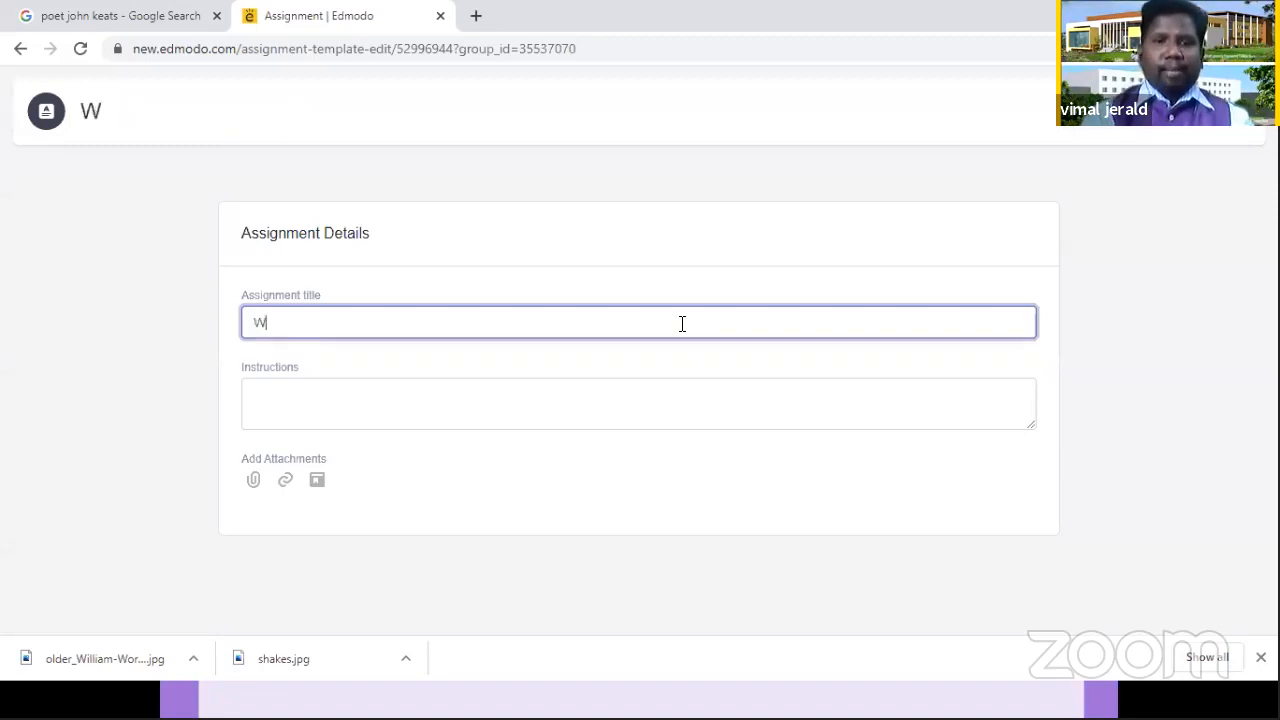
{"action": "key", "text": "BackSpace"}
{"action": "type", "text": "PEN"}
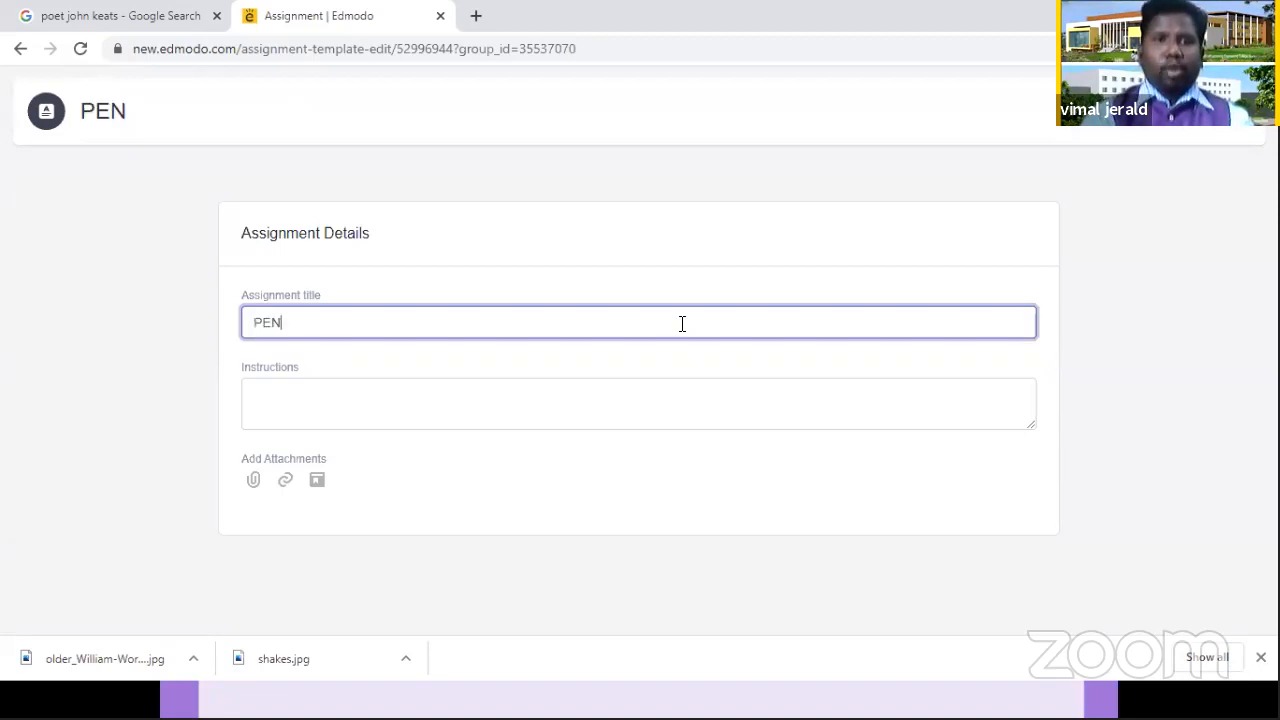
{"action": "type", "text": " A PE"}
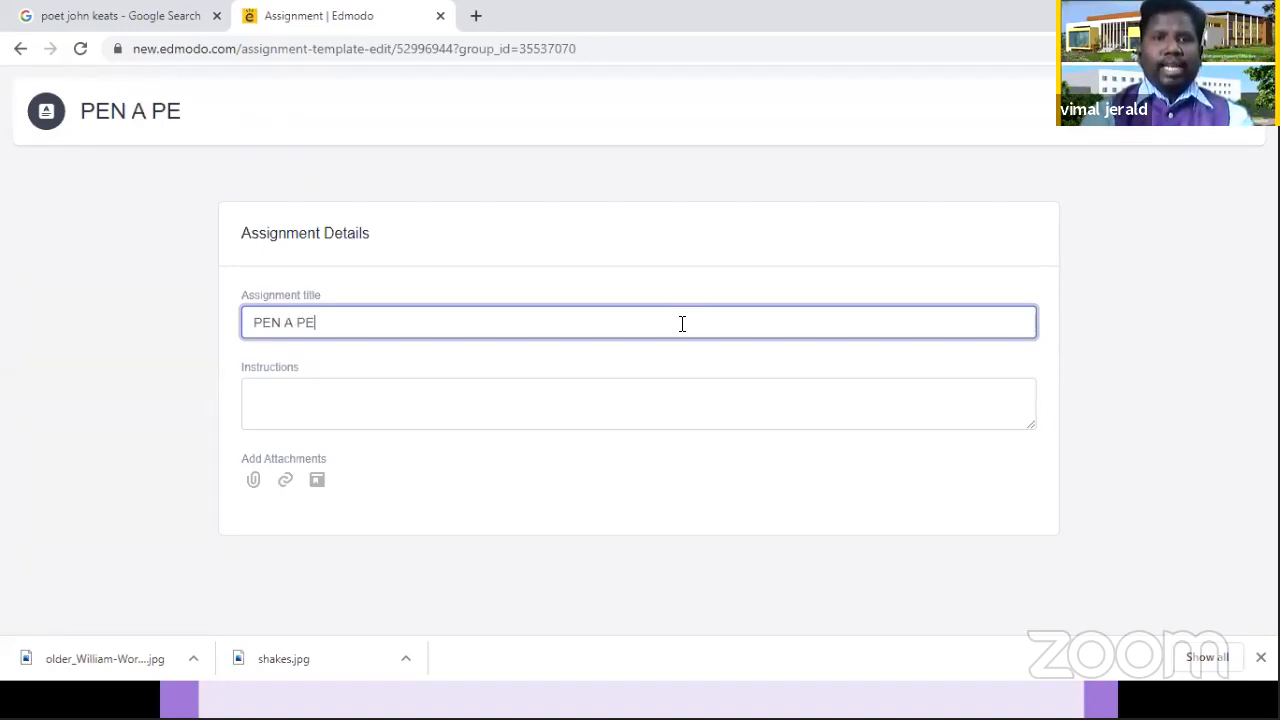
{"action": "type", "text": "OM ON COVID "}
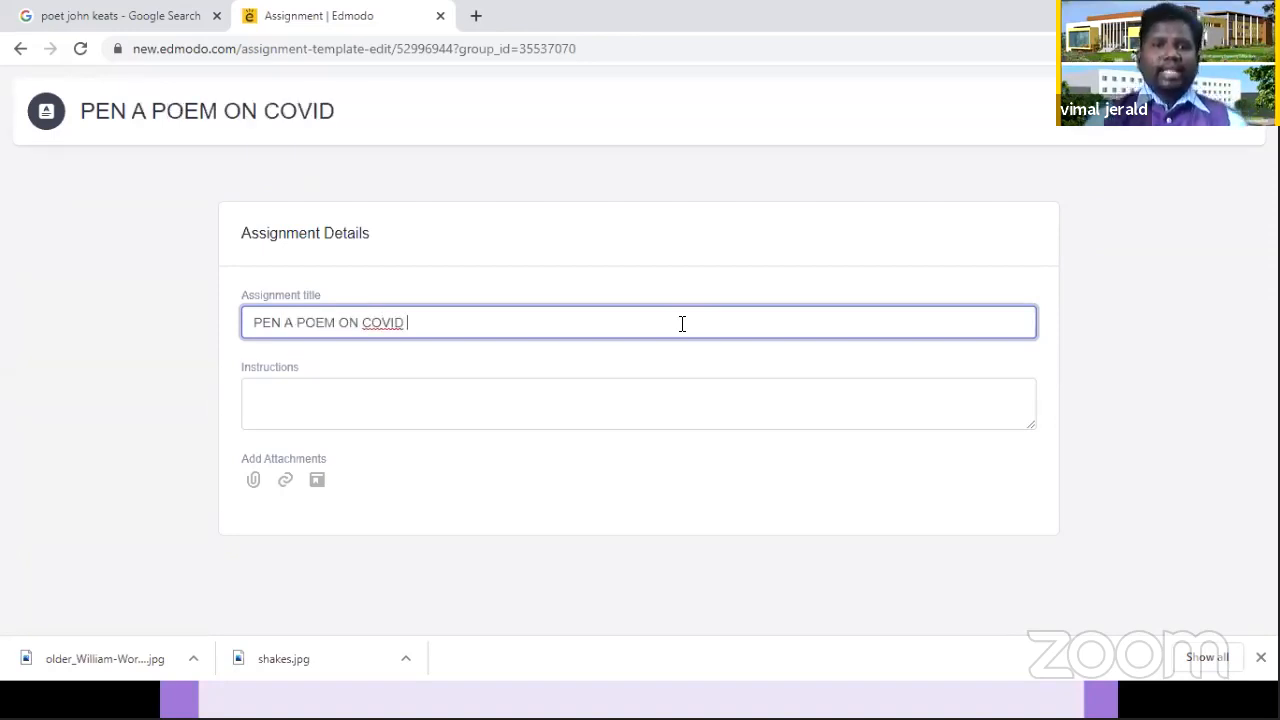
{"action": "type", "text": "19"}
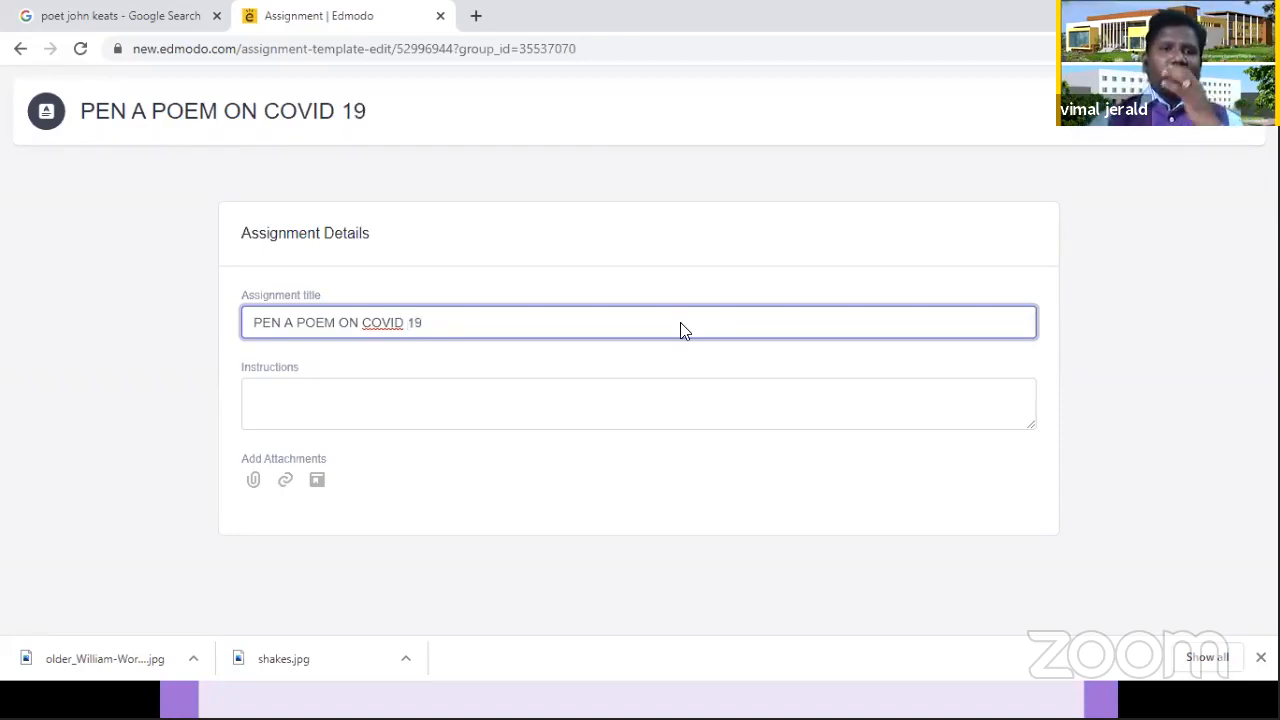
Step: Begin the assignment instructions with "Dear Students, Please write a poem on COVID 19."
{"action": "left_click", "coordinate": [560, 396]}
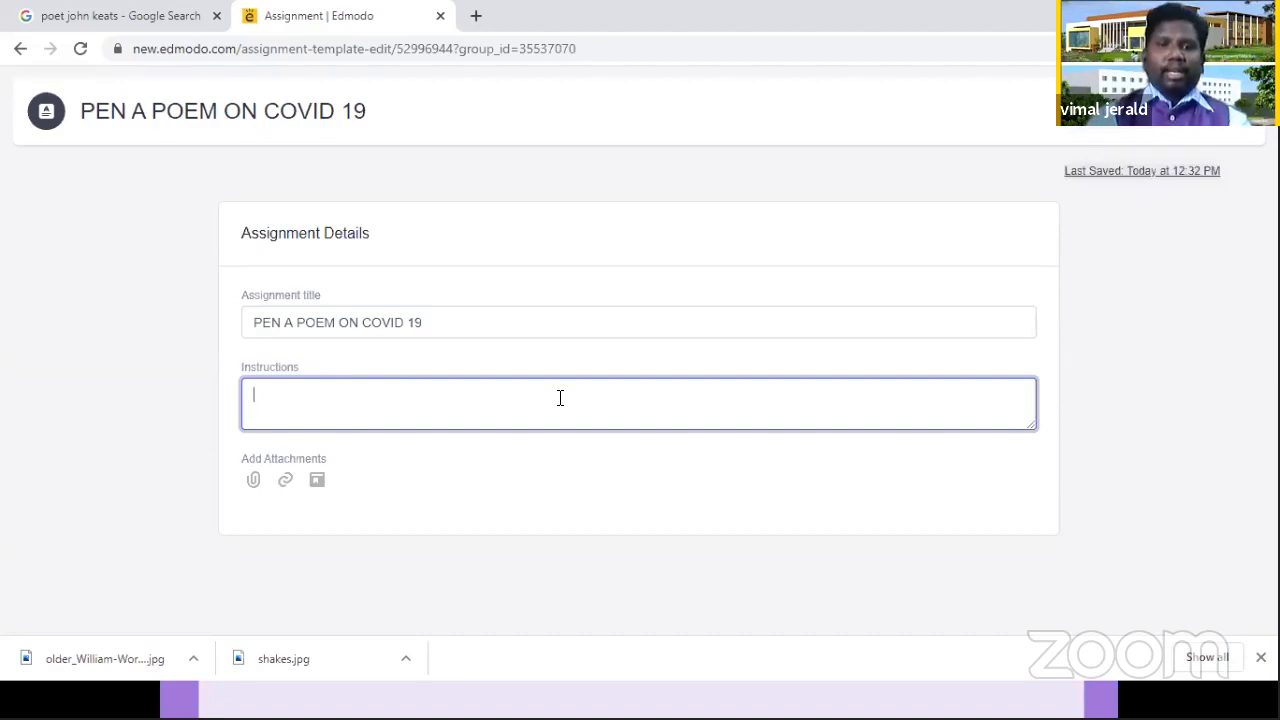
{"action": "key", "text": "Caps_Lock"}
{"action": "type", "text": "S"}
{"action": "key", "text": "BackSpace"}
{"action": "type", "text": "Dear"}
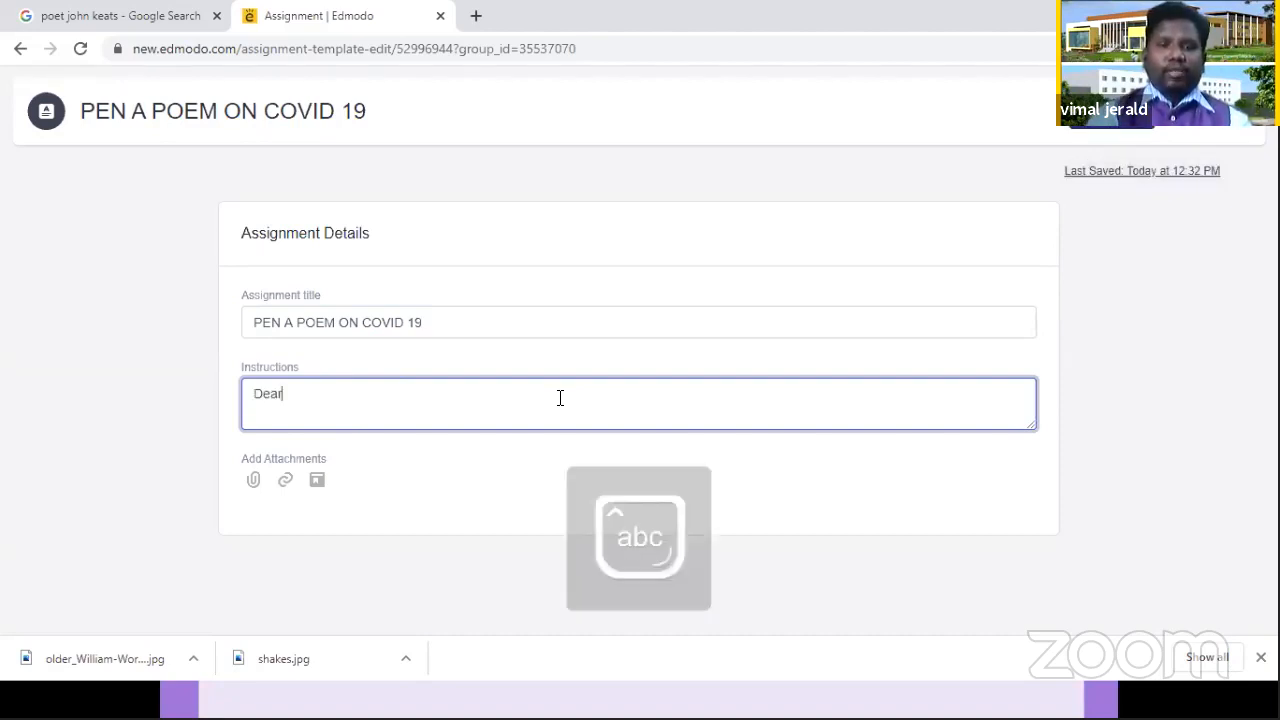
{"action": "type", "text": " St"}
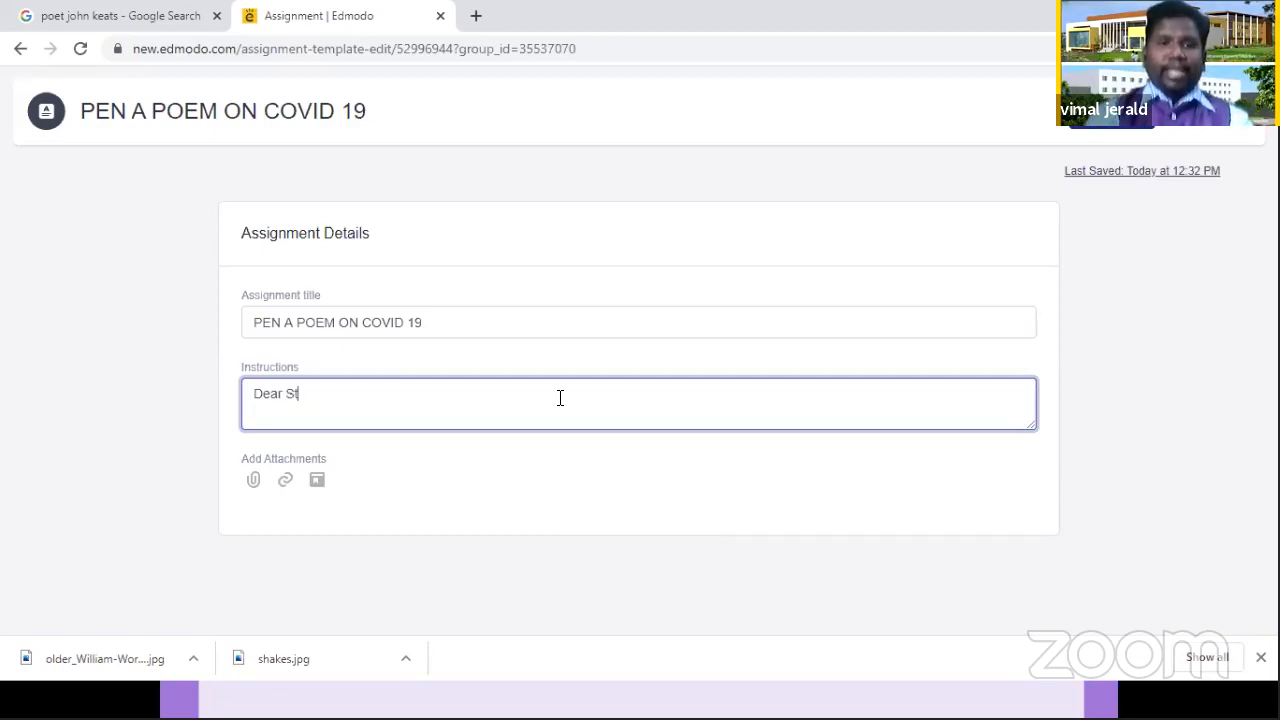
{"action": "type", "text": "udents, Please wr"}
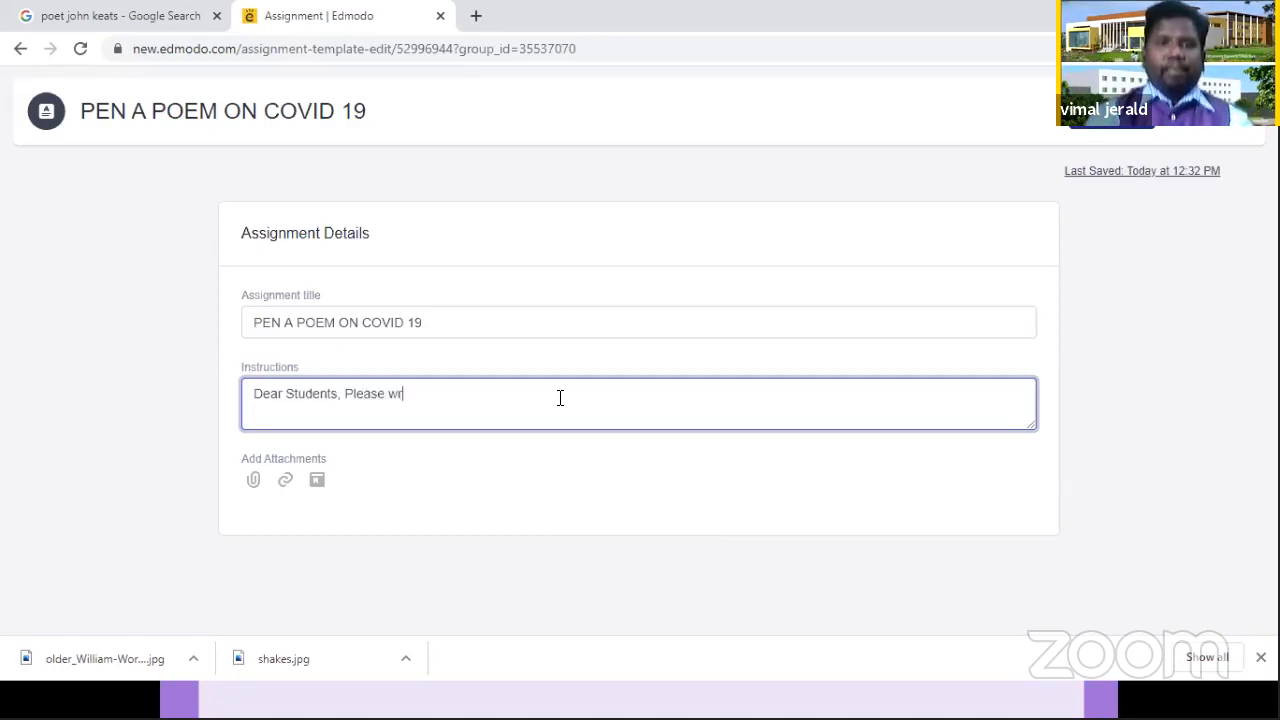
{"action": "type", "text": "ite a poem o"}
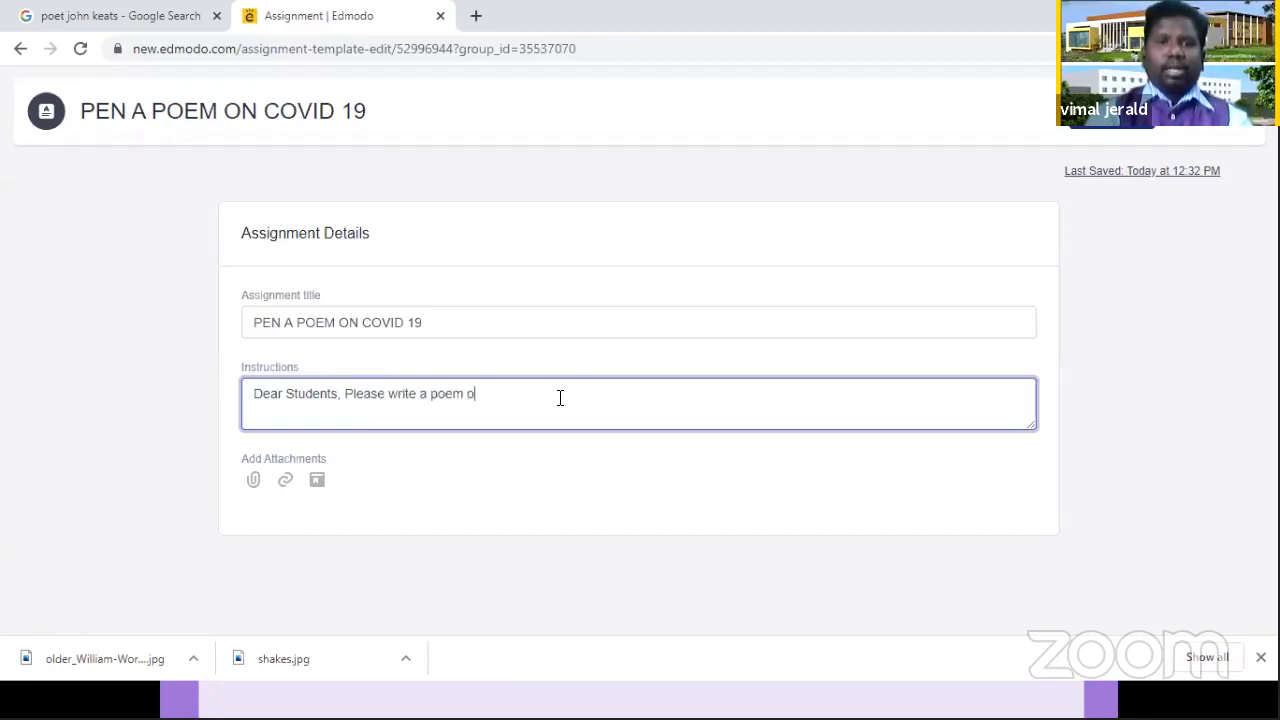
{"action": "type", "text": "n CO"}
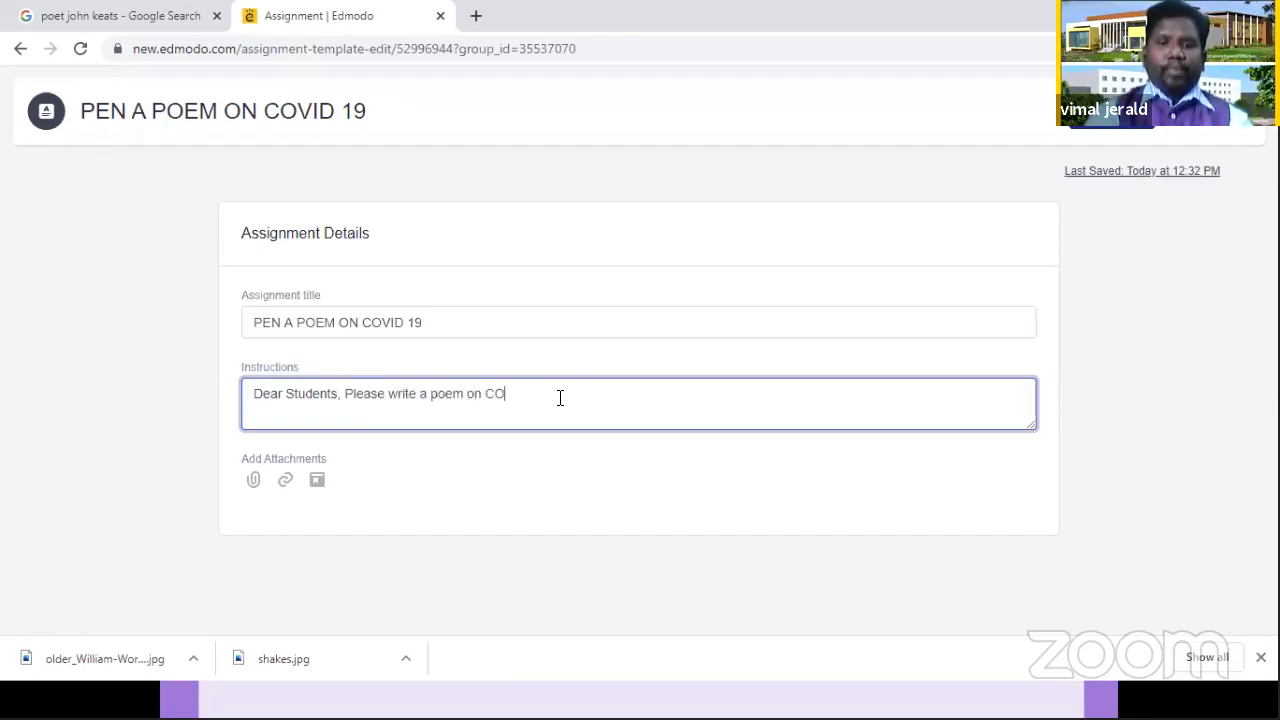
{"action": "type", "text": "VI"}
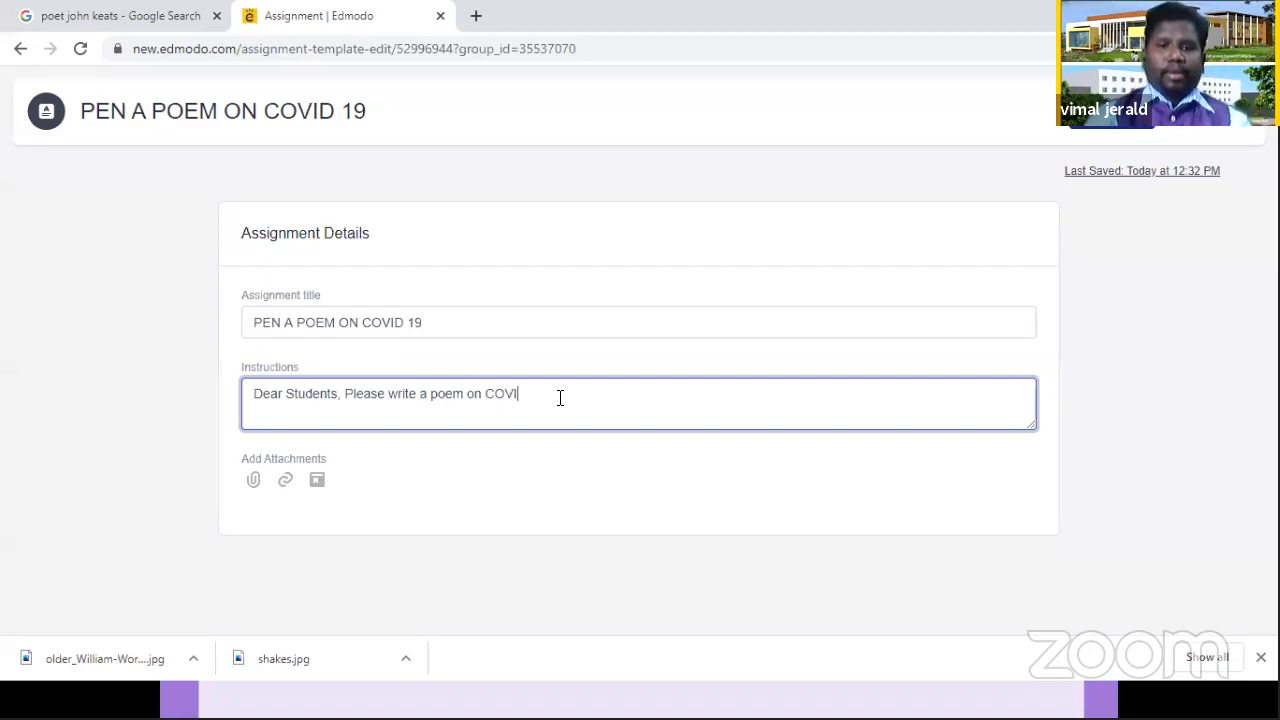
{"action": "type", "text": "D 19"}
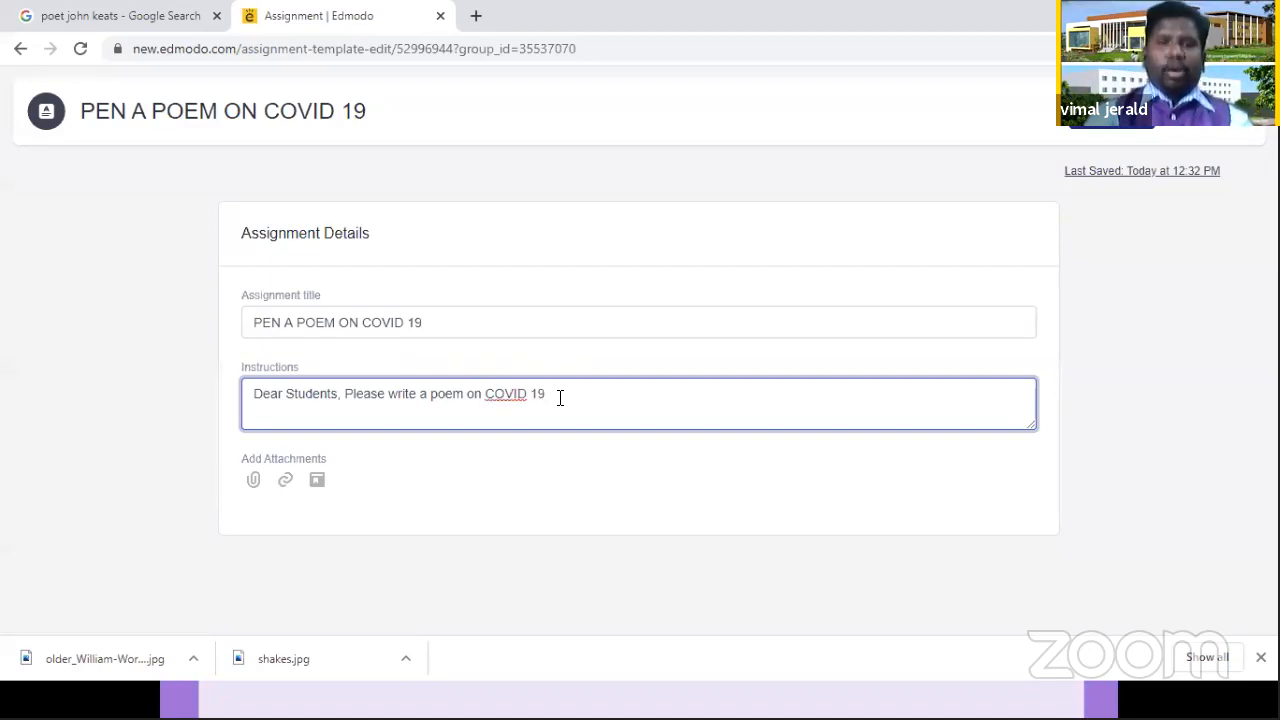
{"action": "type", "text": ". th"}
{"action": "key", "text": "BackSpace"}
{"action": "key", "text": "BackSpace"}
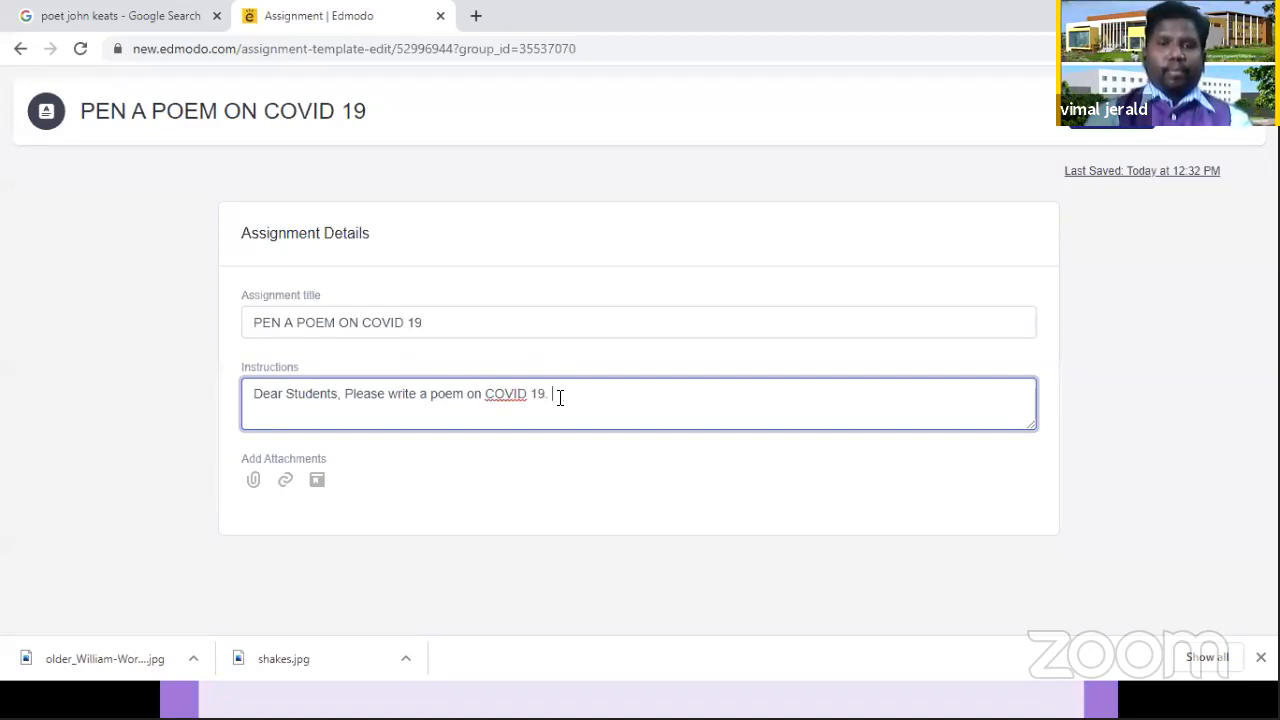
Step: Continue the assignment instructions with "The poem should be penned by you"
{"action": "type", "text": "the p"}
{"action": "key", "text": "BackSpace"}
{"action": "key", "text": "BackSpace"}
{"action": "key", "text": "BackSpace"}
{"action": "key", "text": "BackSpace"}
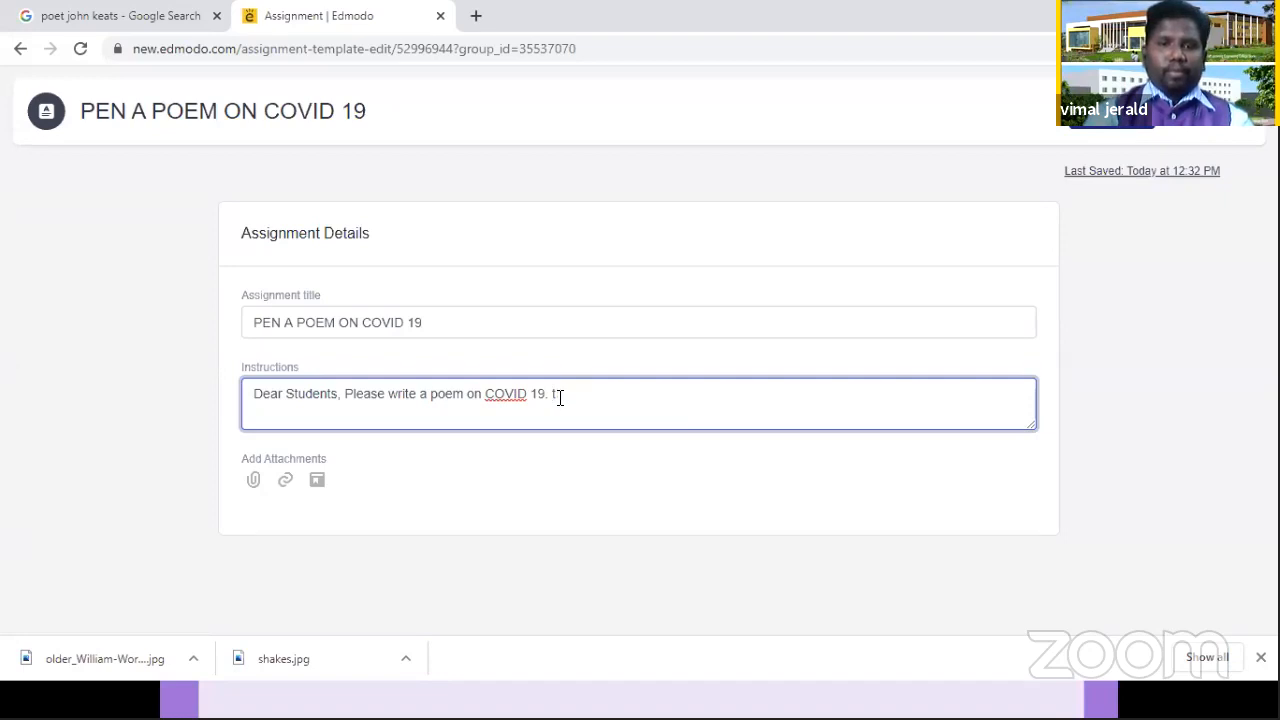
{"action": "key", "text": "BackSpace"}
{"action": "type", "text": "T"}
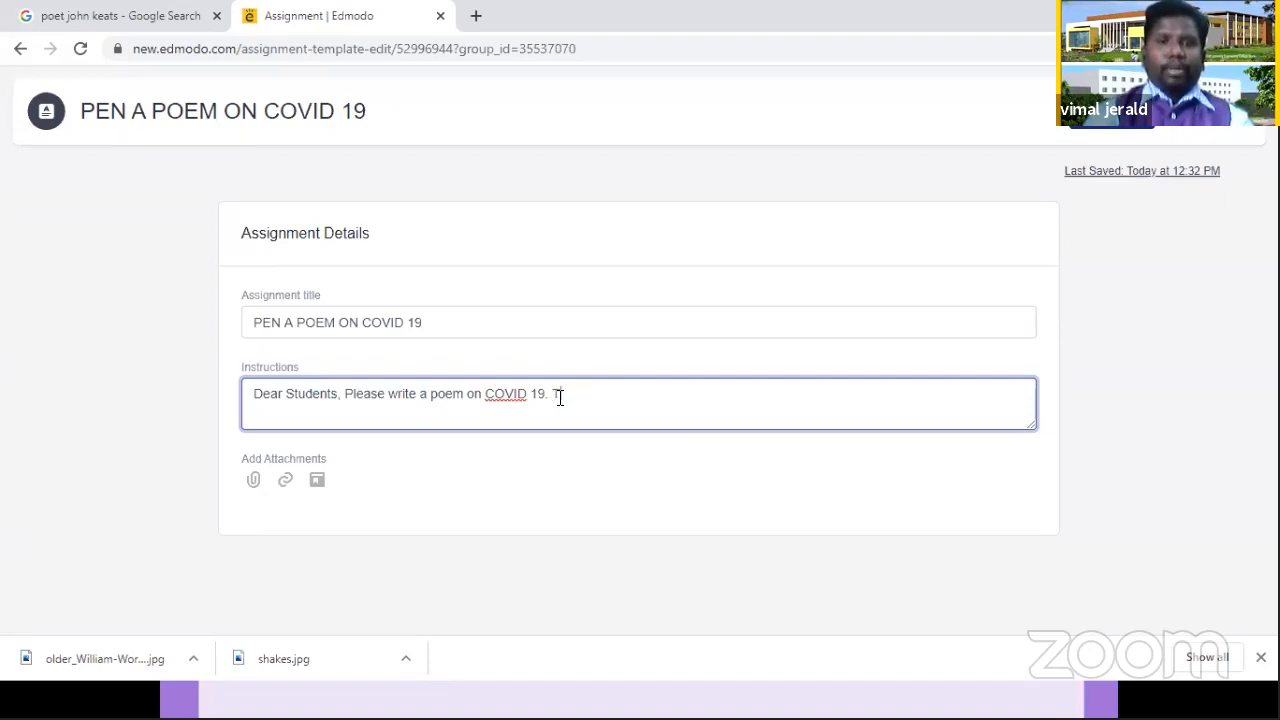
{"action": "type", "text": "he poem should"}
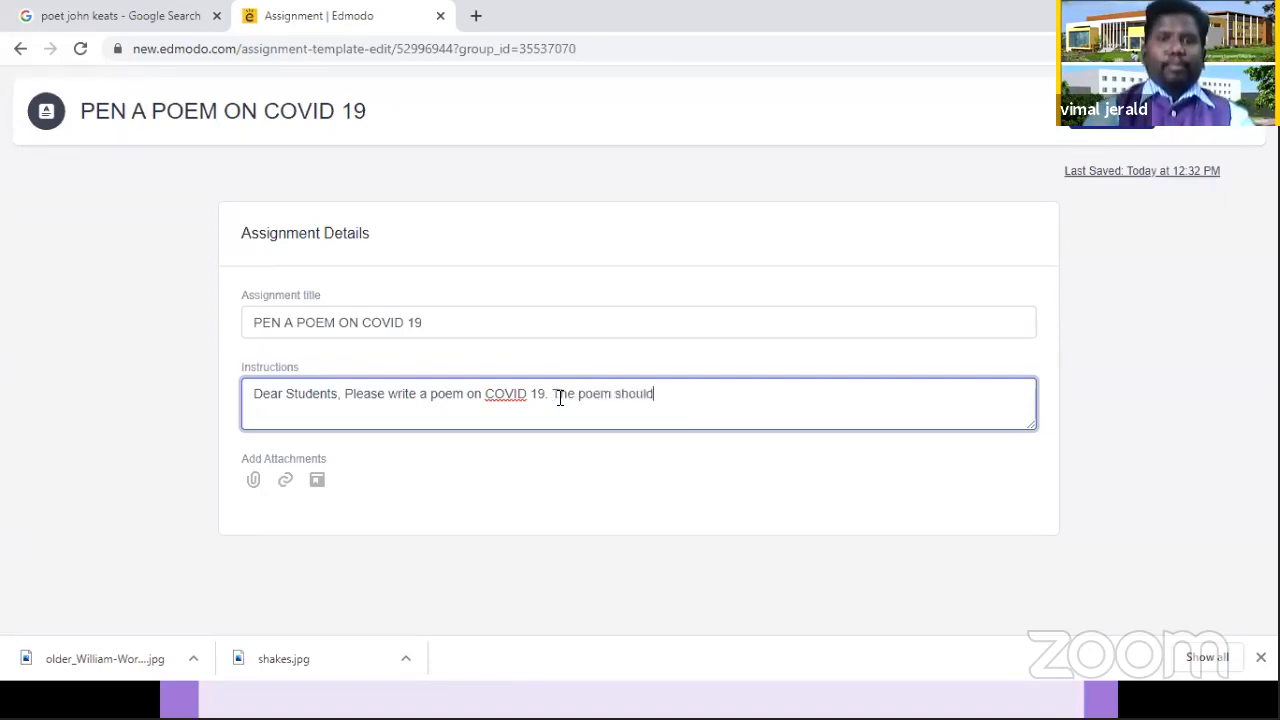
{"action": "type", "text": " be pnn"}
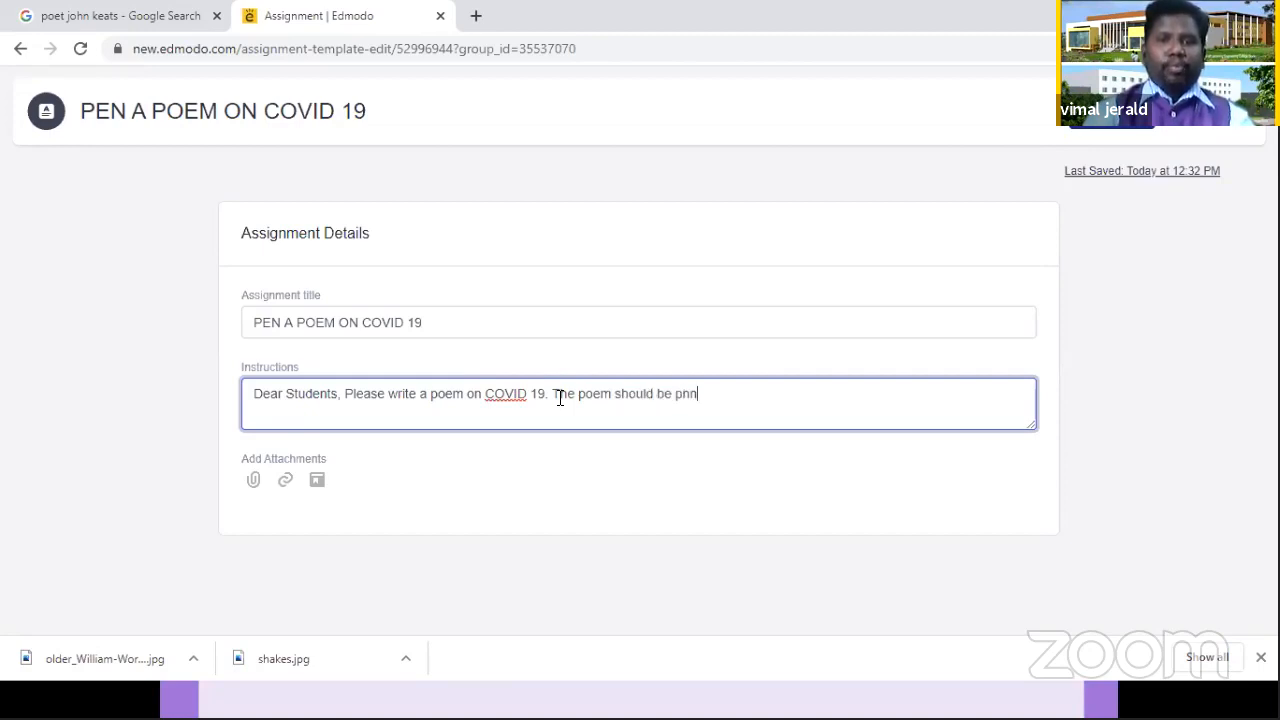
{"action": "key", "text": "BackSpace"}
{"action": "key", "text": "BackSpace"}
{"action": "type", "text": "enned bh y"}
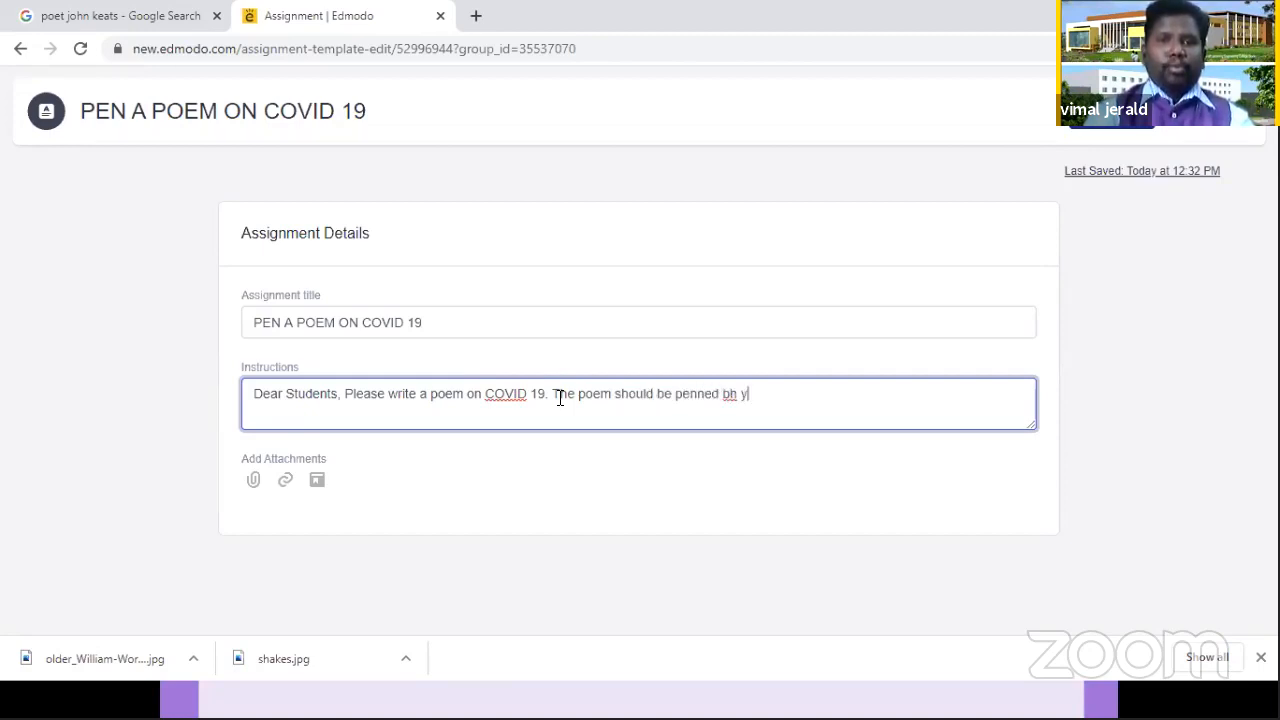
{"action": "key", "text": "BackSpace"}
{"action": "key", "text": "BackSpace"}
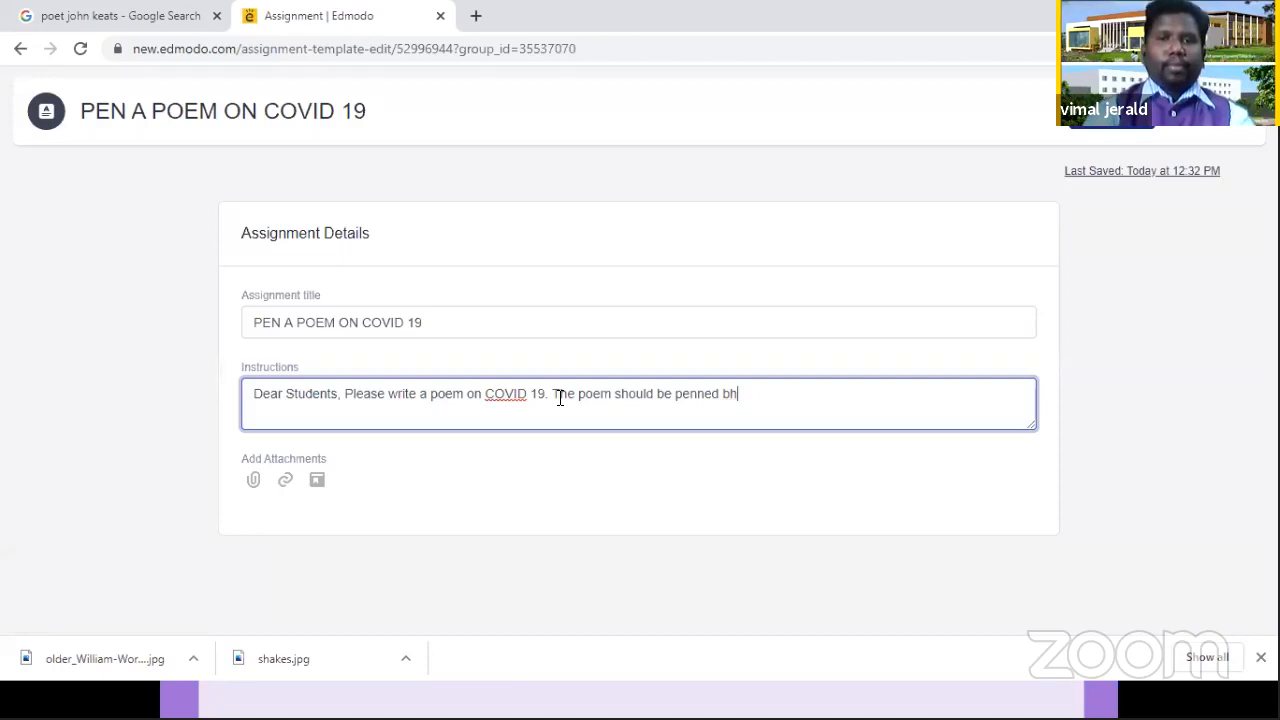
{"action": "key", "text": "BackSpace"}
{"action": "type", "text": "y you"}
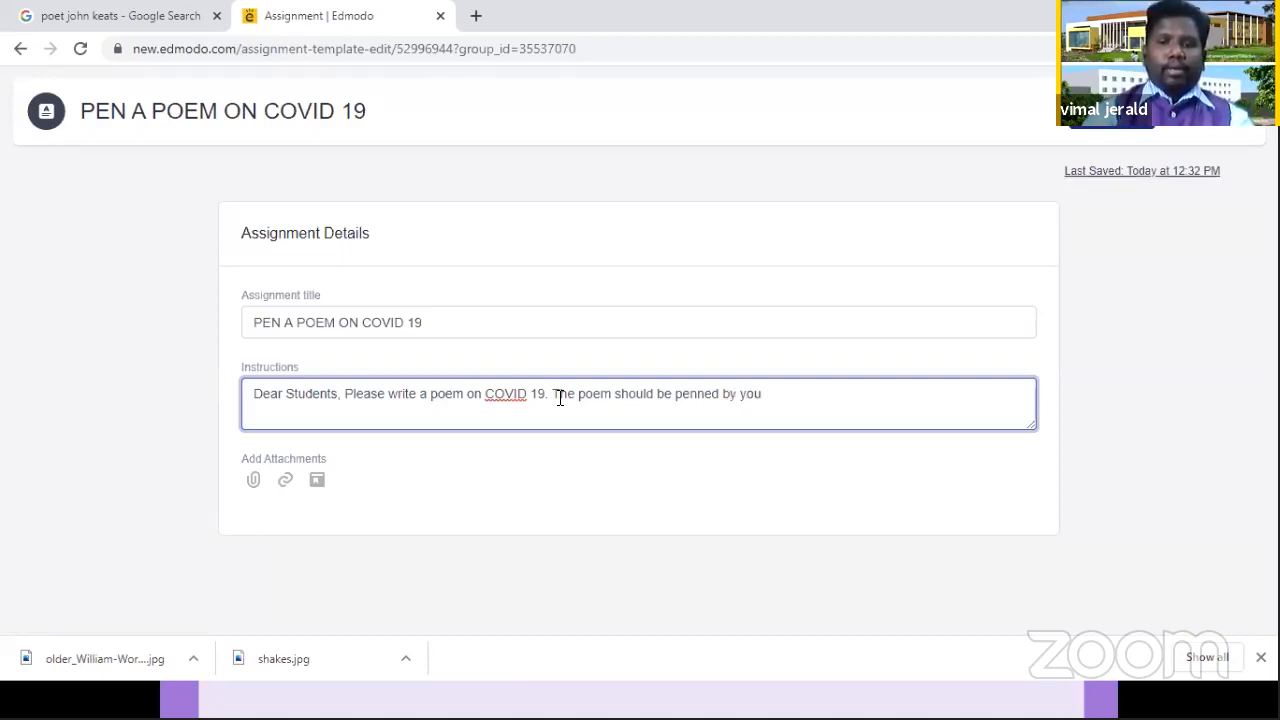
{"action": "type", "text": ". I"}
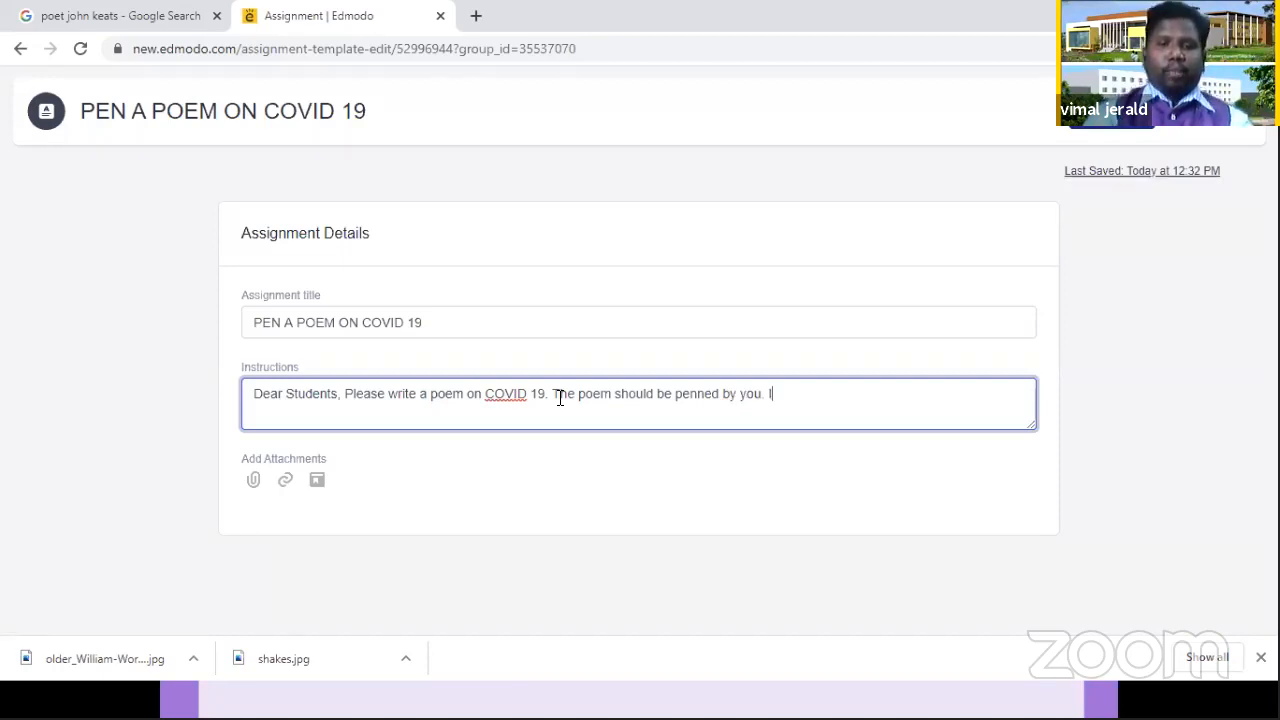
Step: Extend the instructions with "and it should be with at least 15 lines", applying the suggested spelling "at least"
{"action": "key", "text": "BackSpace"}
{"action": "type", "text": "T"}
{"action": "key", "text": "BackSpace"}
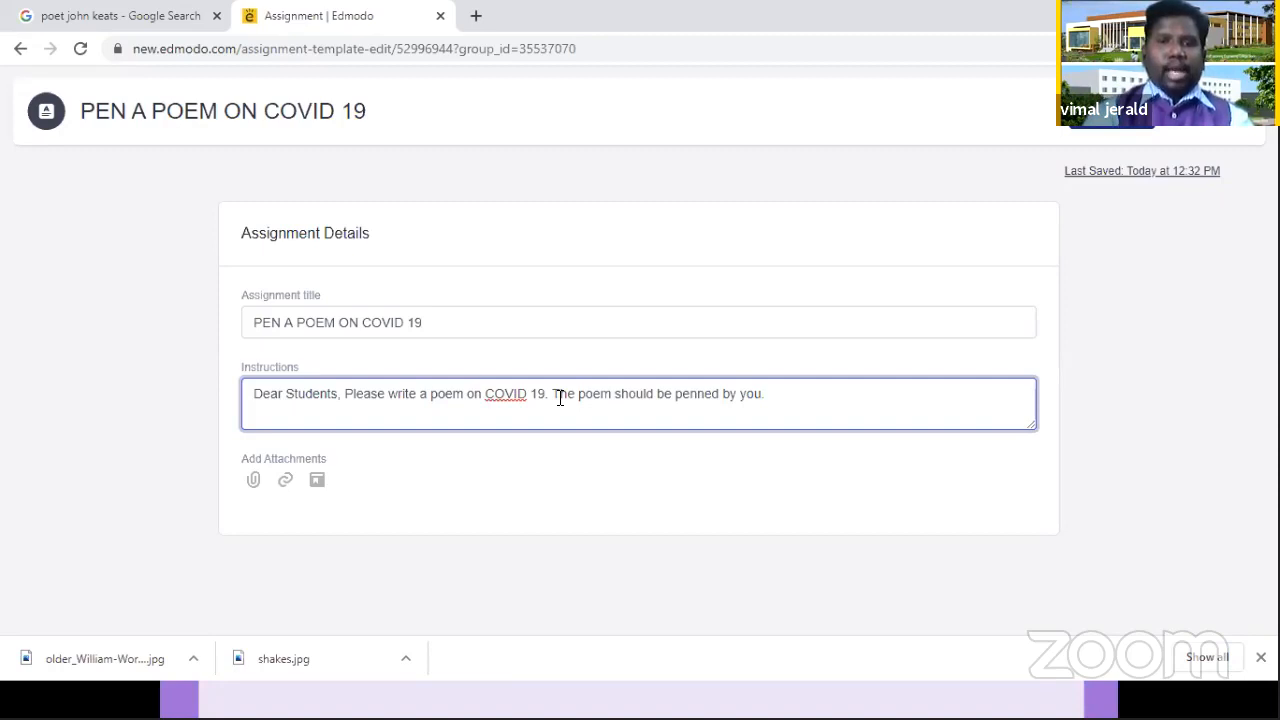
{"action": "type", "text": "and it "}
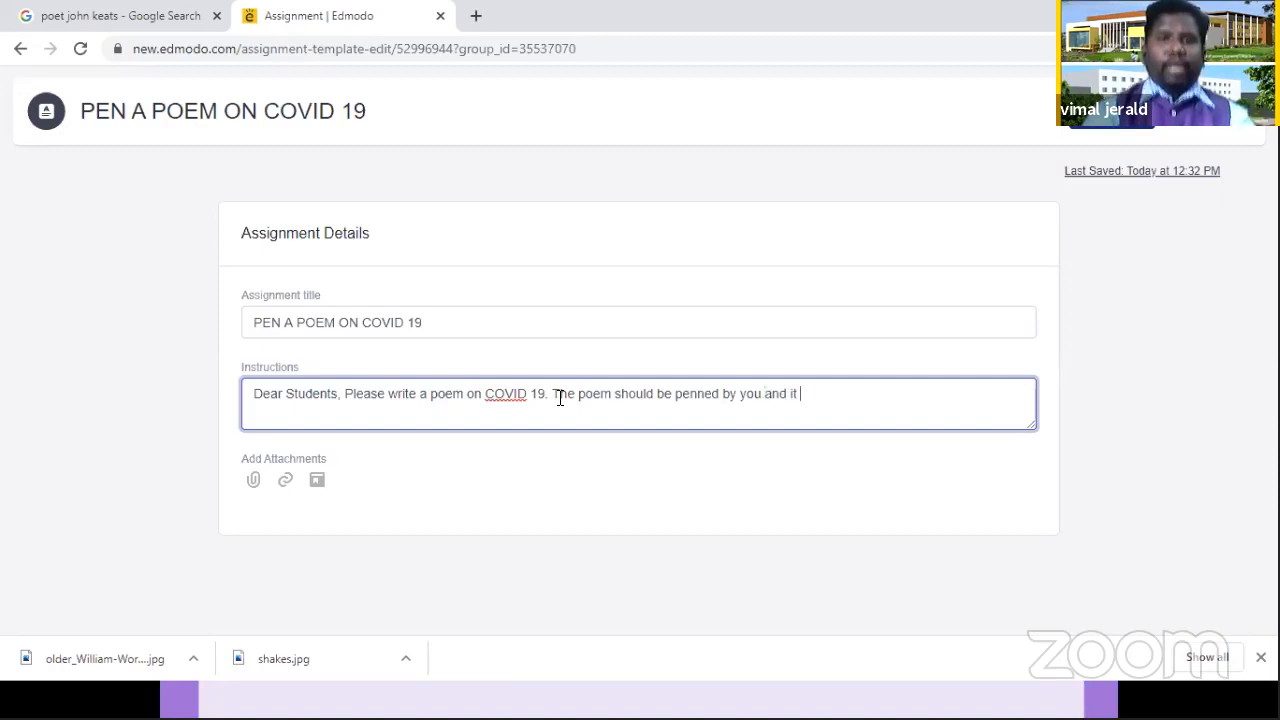
{"action": "type", "text": "should "}
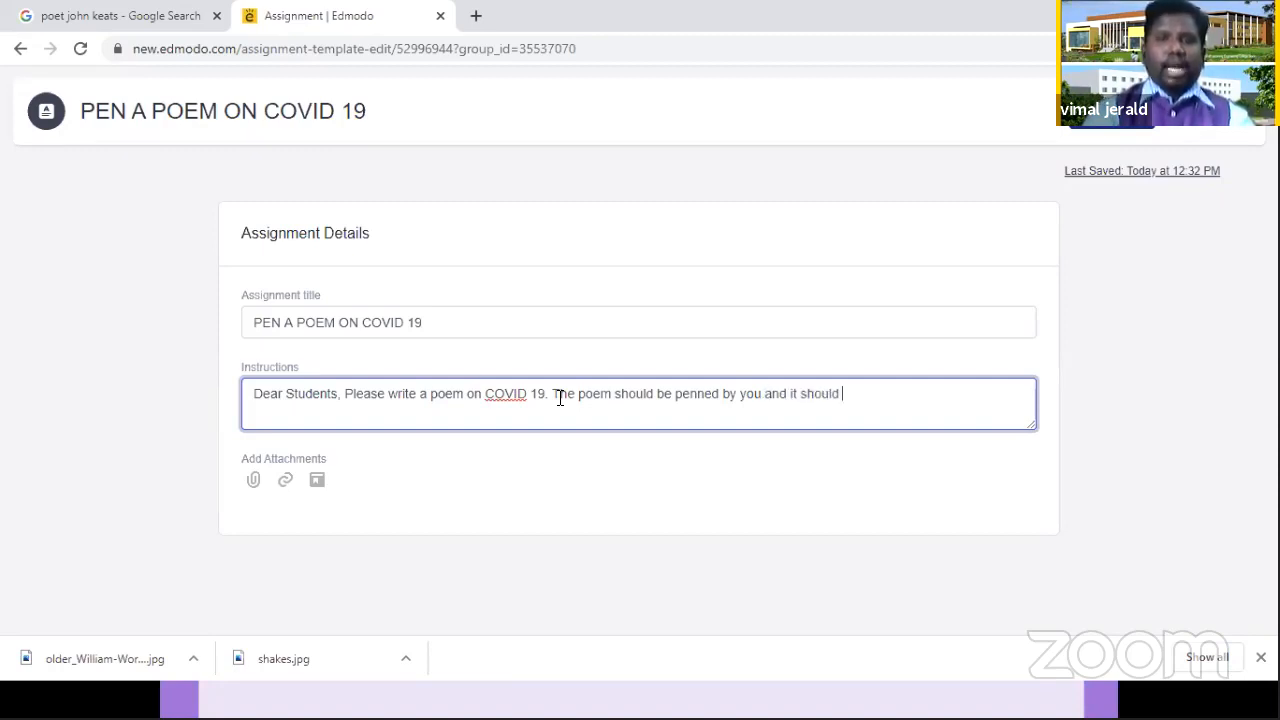
{"action": "type", "text": "be wot"}
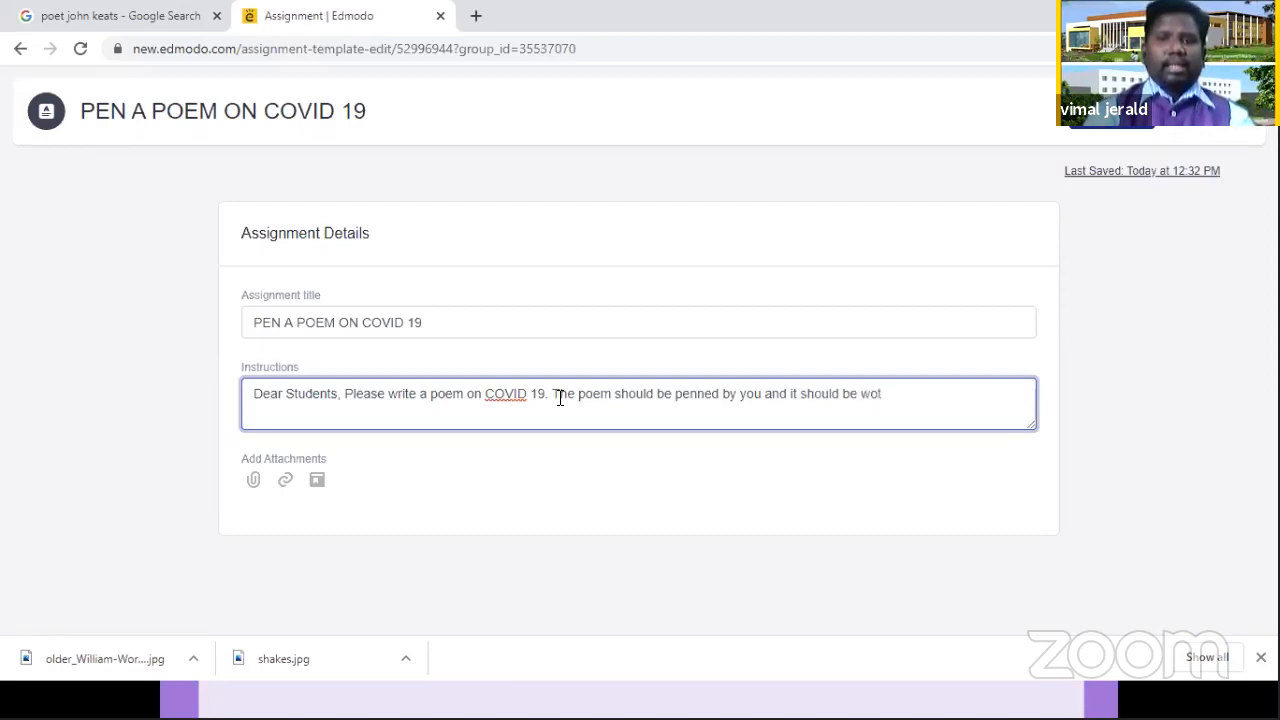
{"action": "key", "text": "BackSpace"}
{"action": "key", "text": "BackSpace"}
{"action": "type", "text": "ith at"}
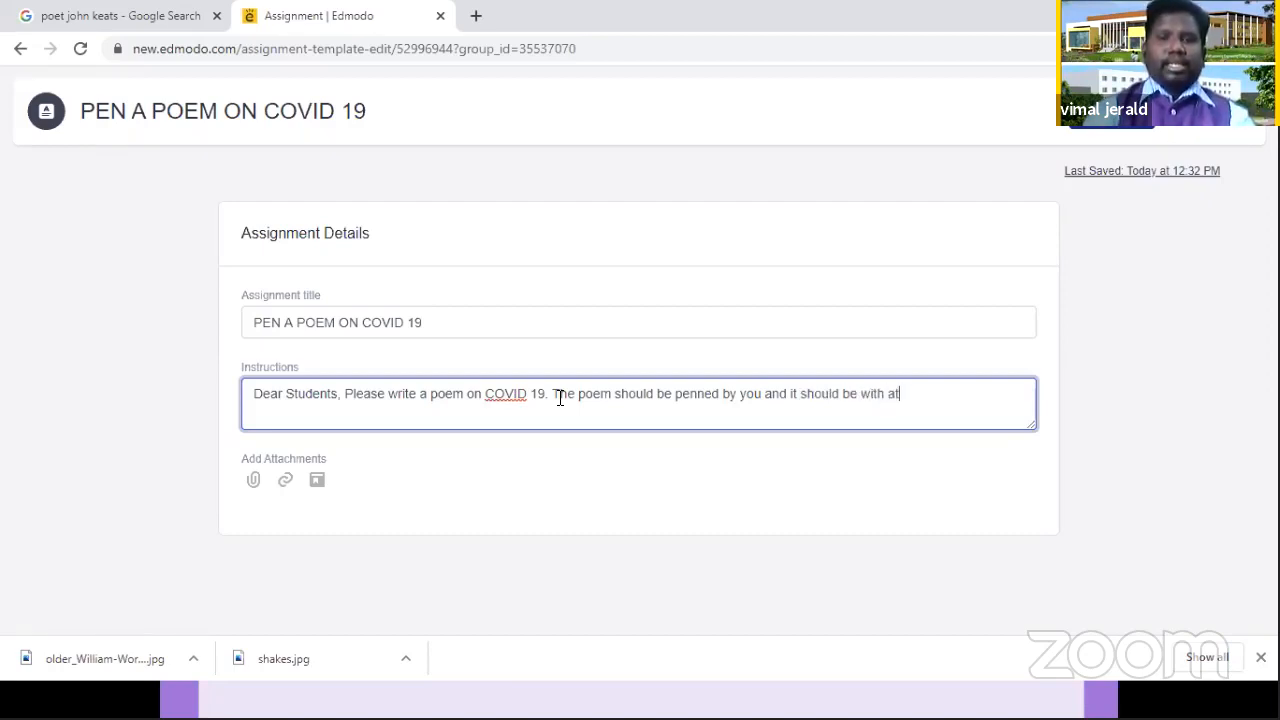
{"action": "type", "text": "least "}
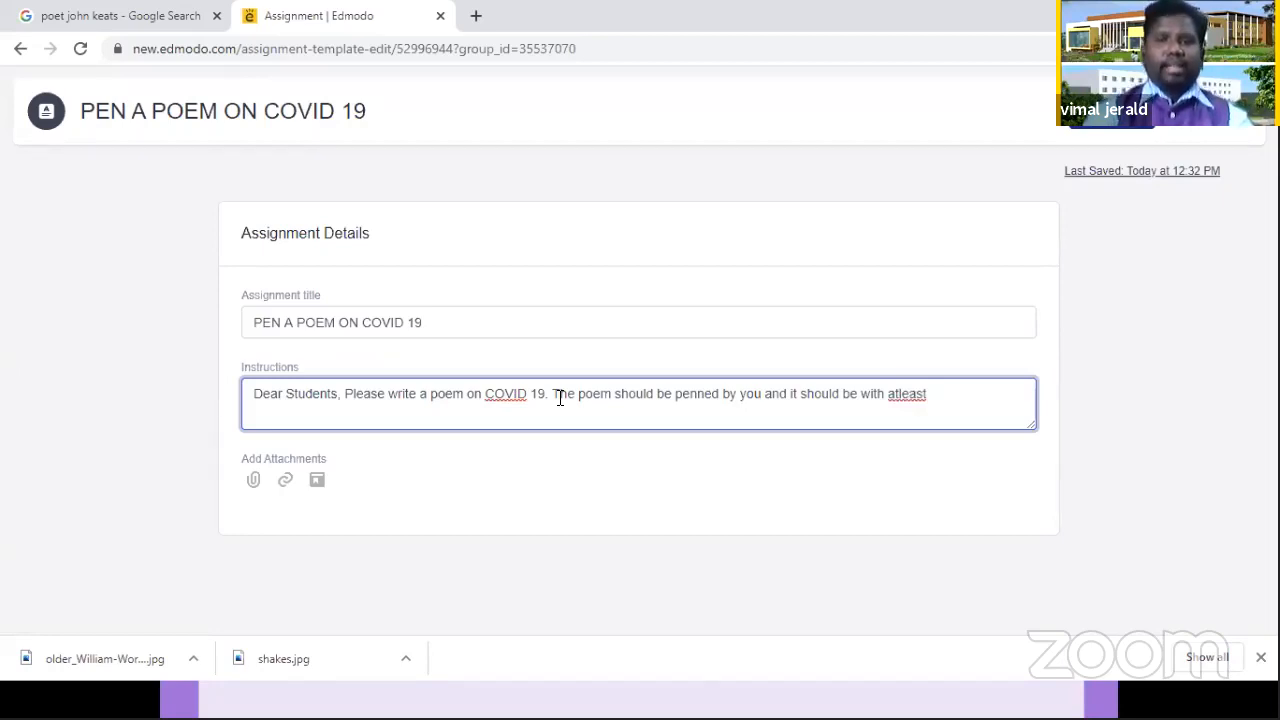
{"action": "type", "text": "15 lines"}
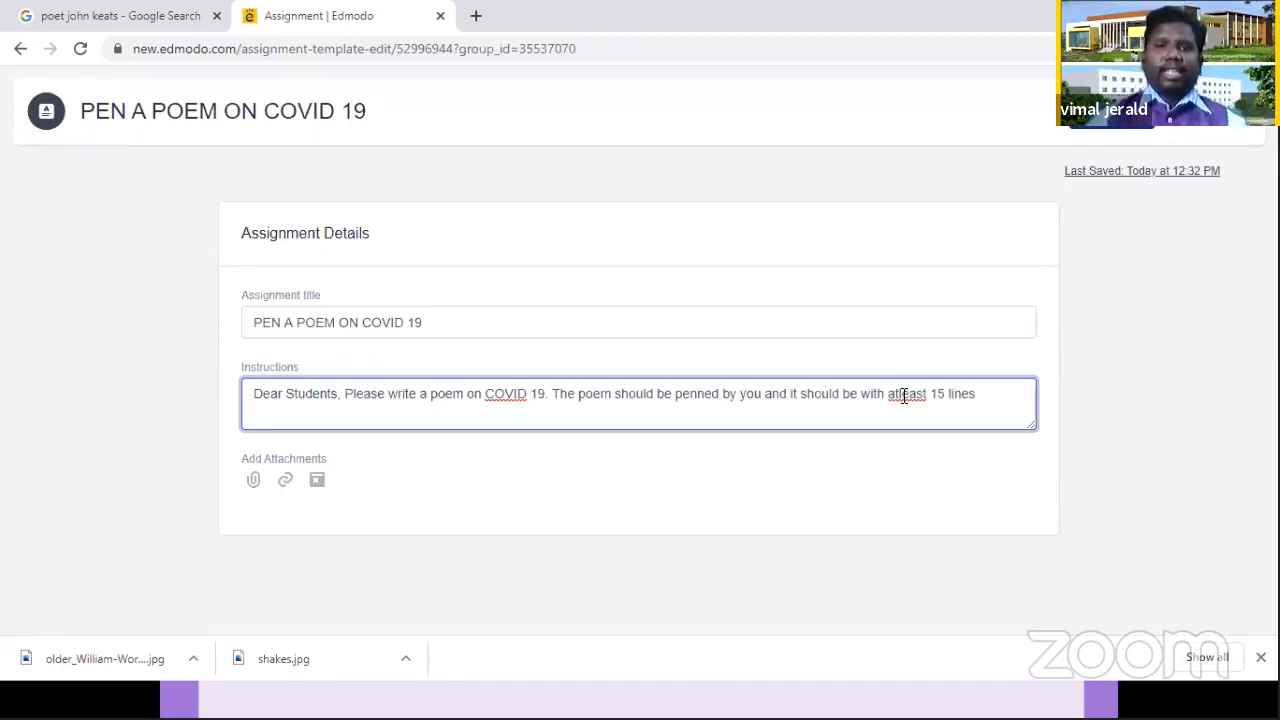
{"action": "right_click", "coordinate": [930, 412]}
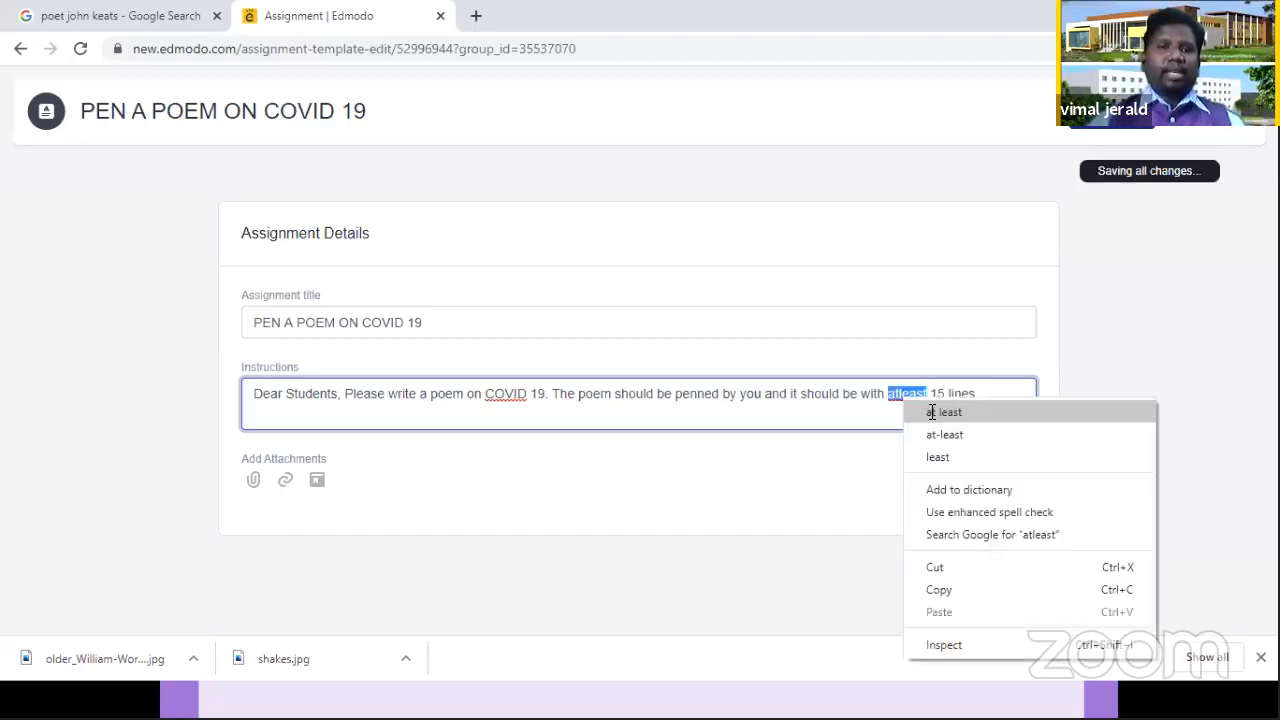
{"action": "left_click", "coordinate": [930, 412]}
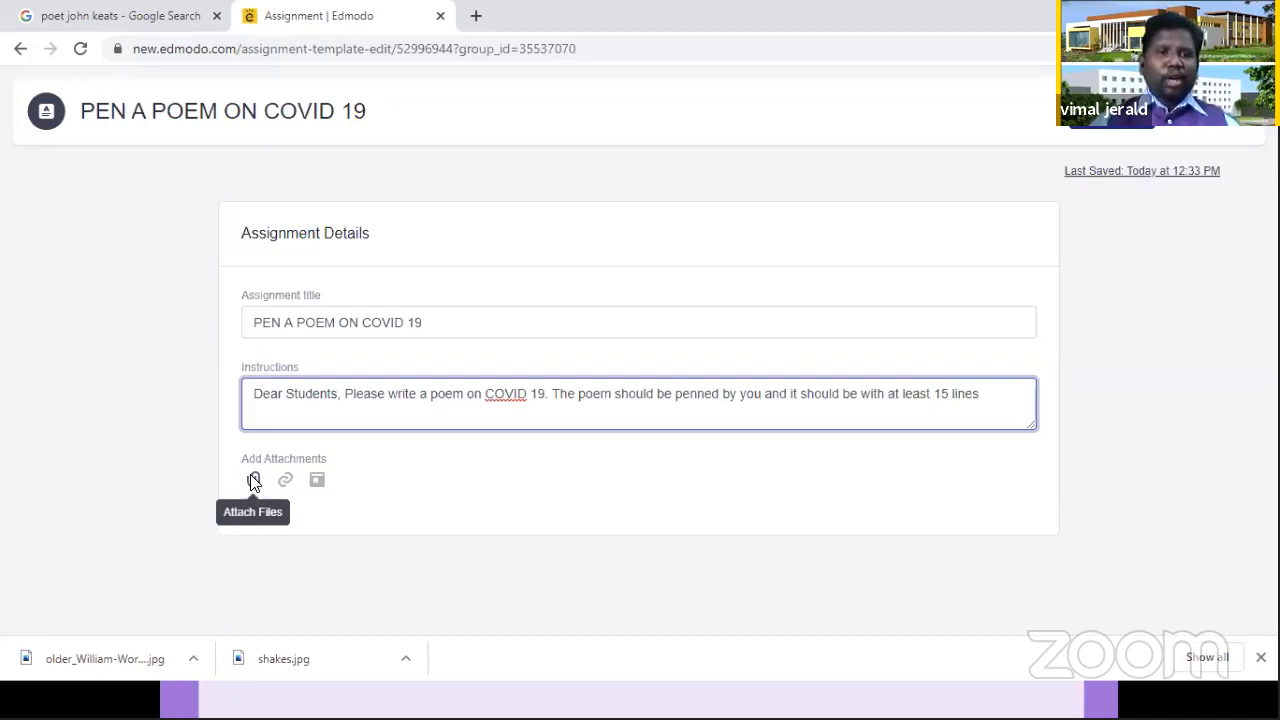
Step: Open the assigning options for the poem assignment and set its due date to 07/14/2020
{"action": "left_click", "coordinate": [253, 481]}
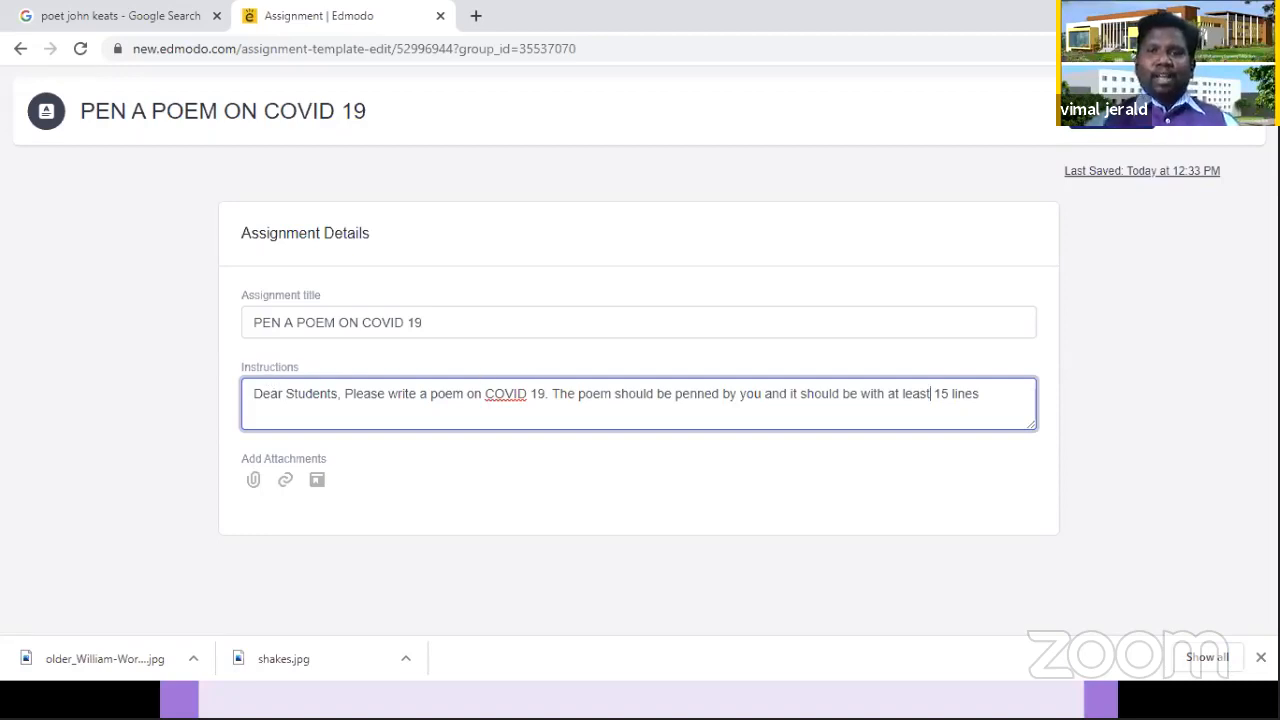
{"action": "left_click", "coordinate": [1120, 125]}
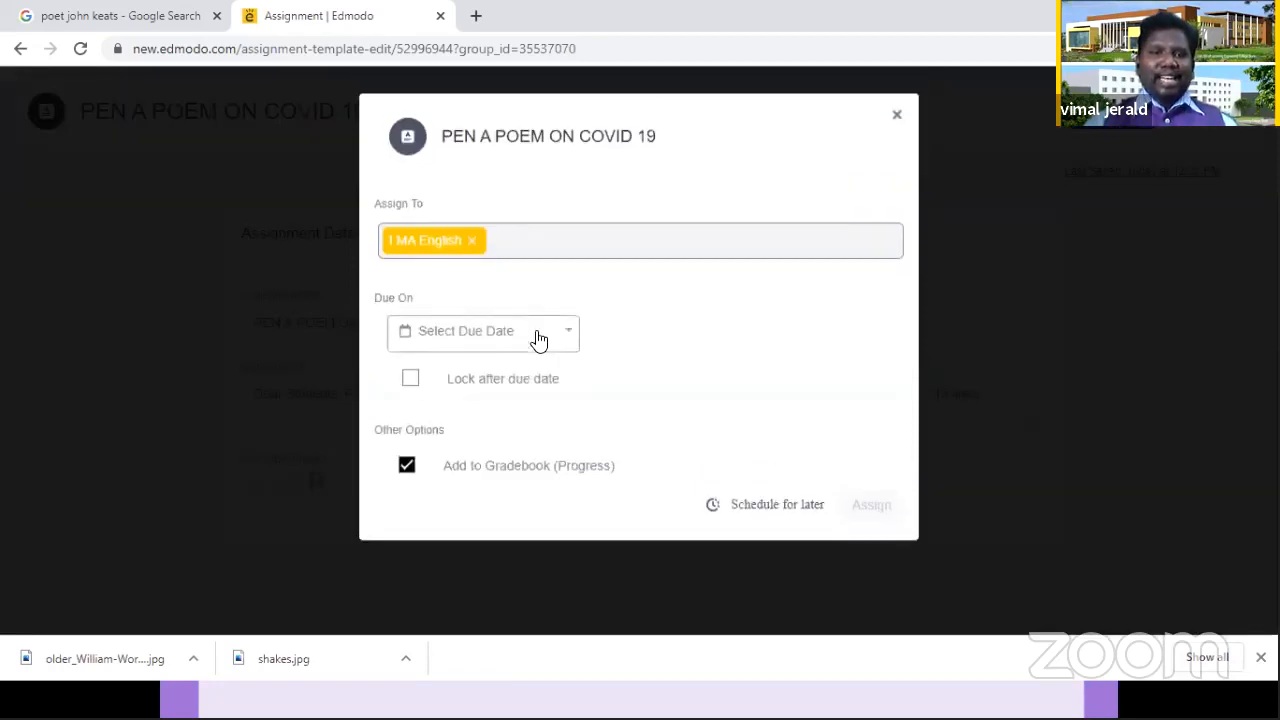
{"action": "left_click", "coordinate": [539, 341]}
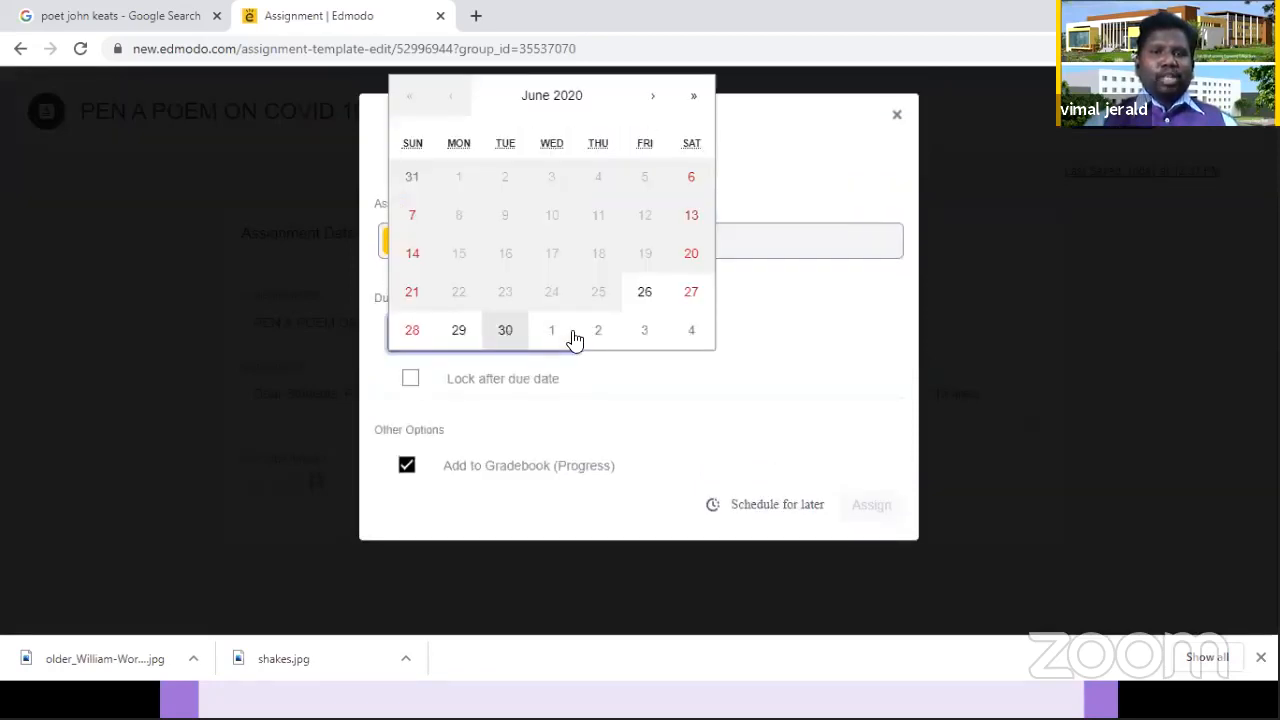
{"action": "left_click", "coordinate": [676, 342]}
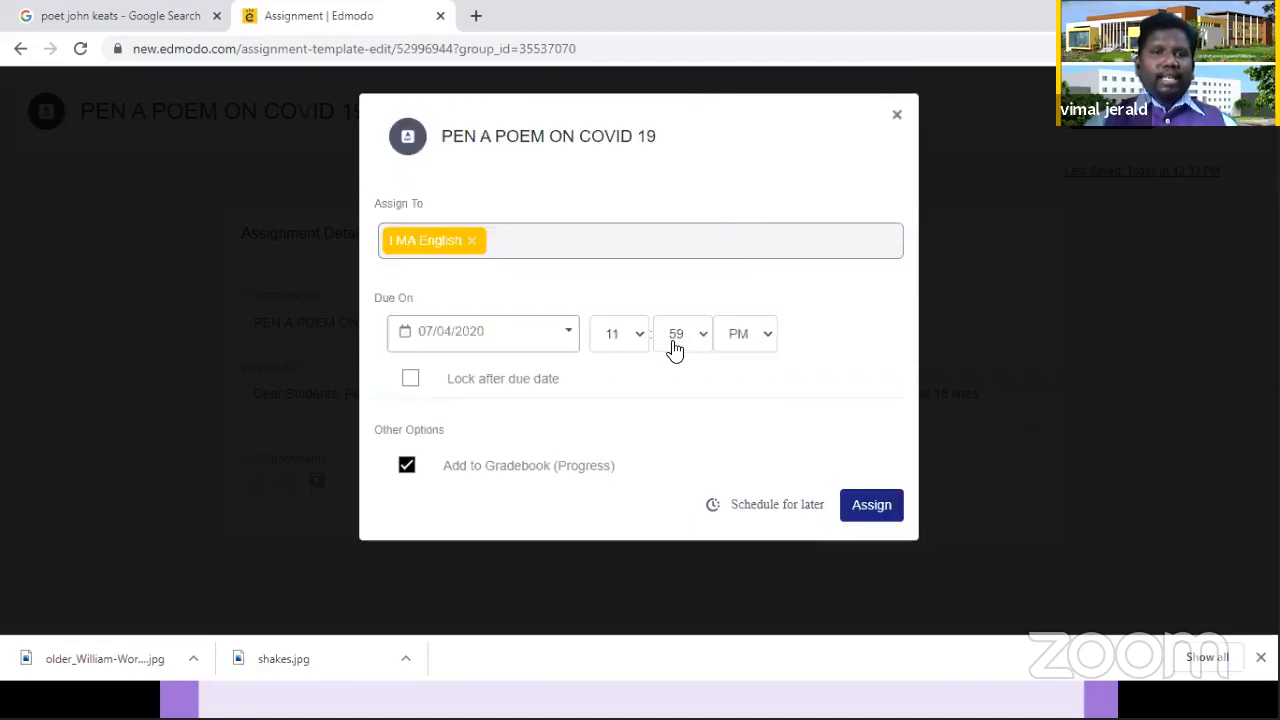
{"action": "left_click", "coordinate": [531, 338]}
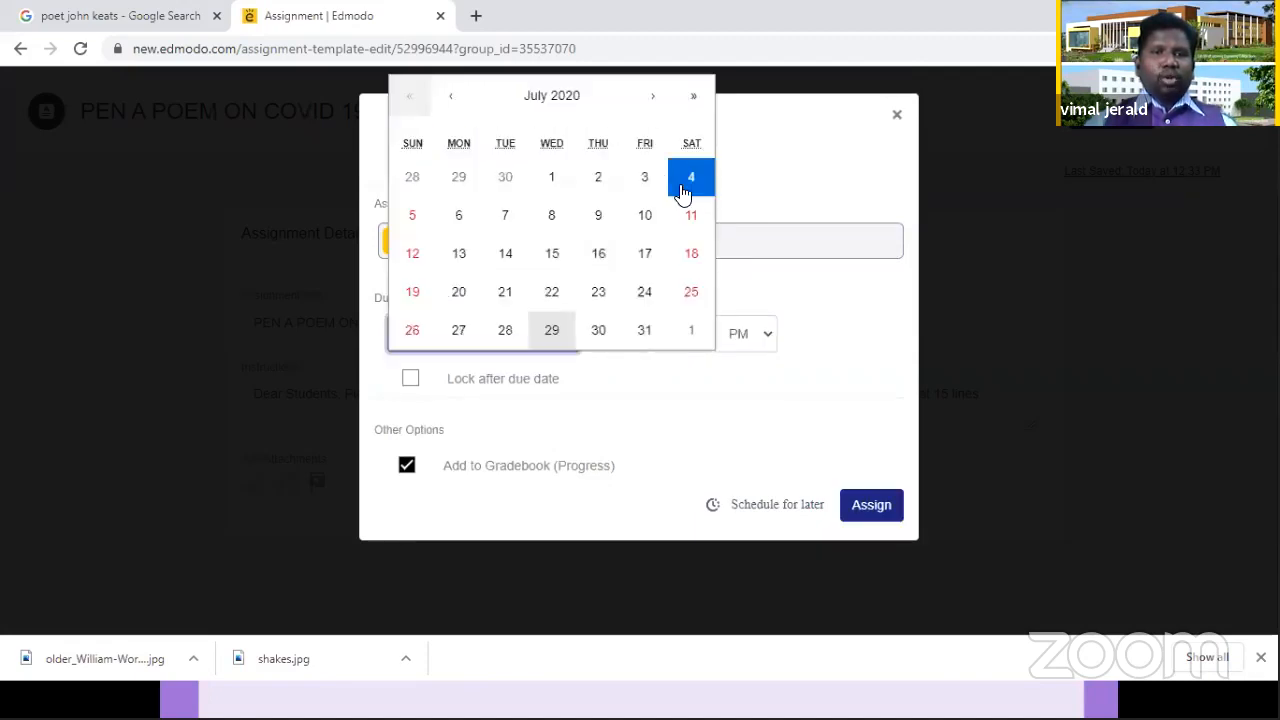
{"action": "left_click", "coordinate": [507, 254]}
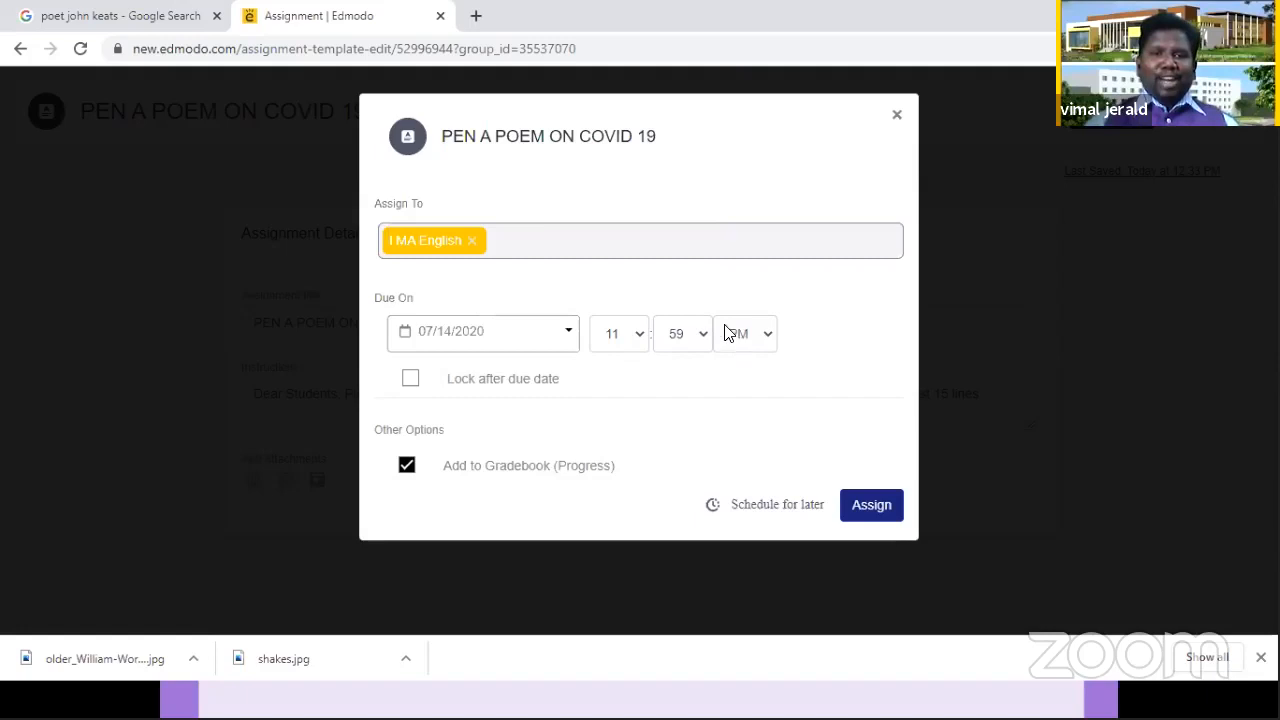
Step: Lock the assignment after its due date and assign it to the I MA English class
{"action": "left_click", "coordinate": [415, 380]}
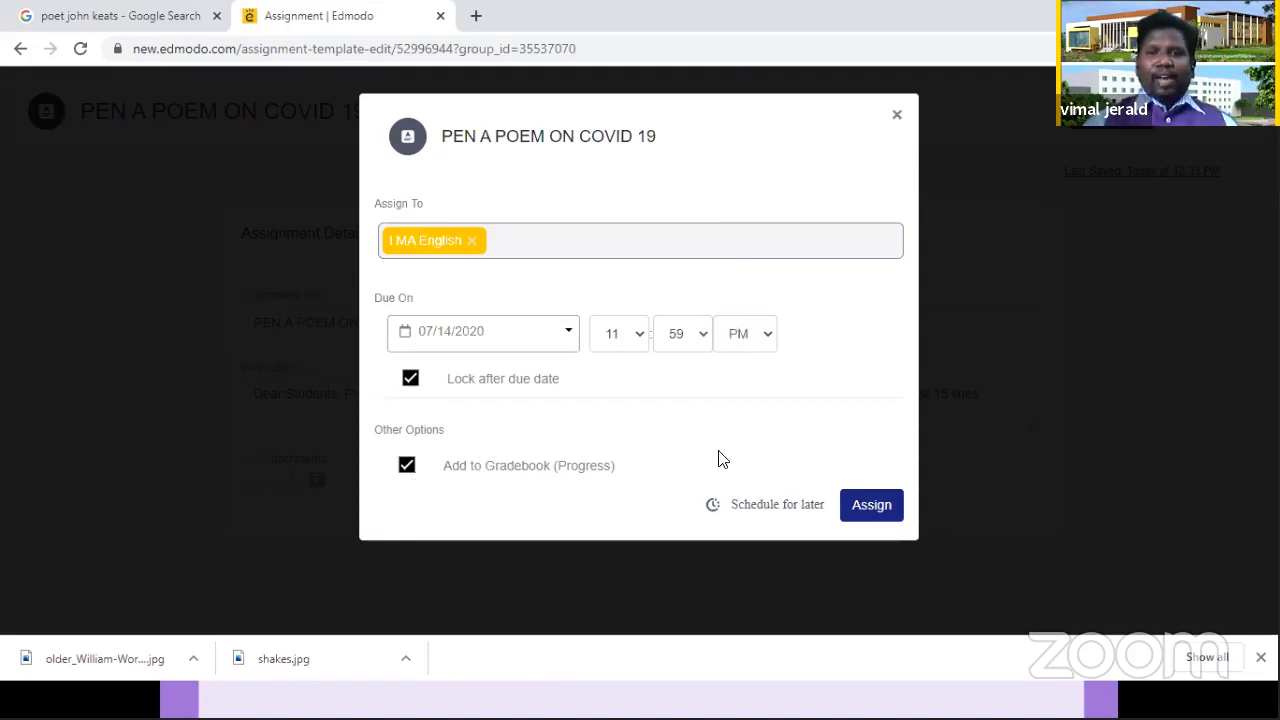
{"action": "left_click", "coordinate": [875, 508]}
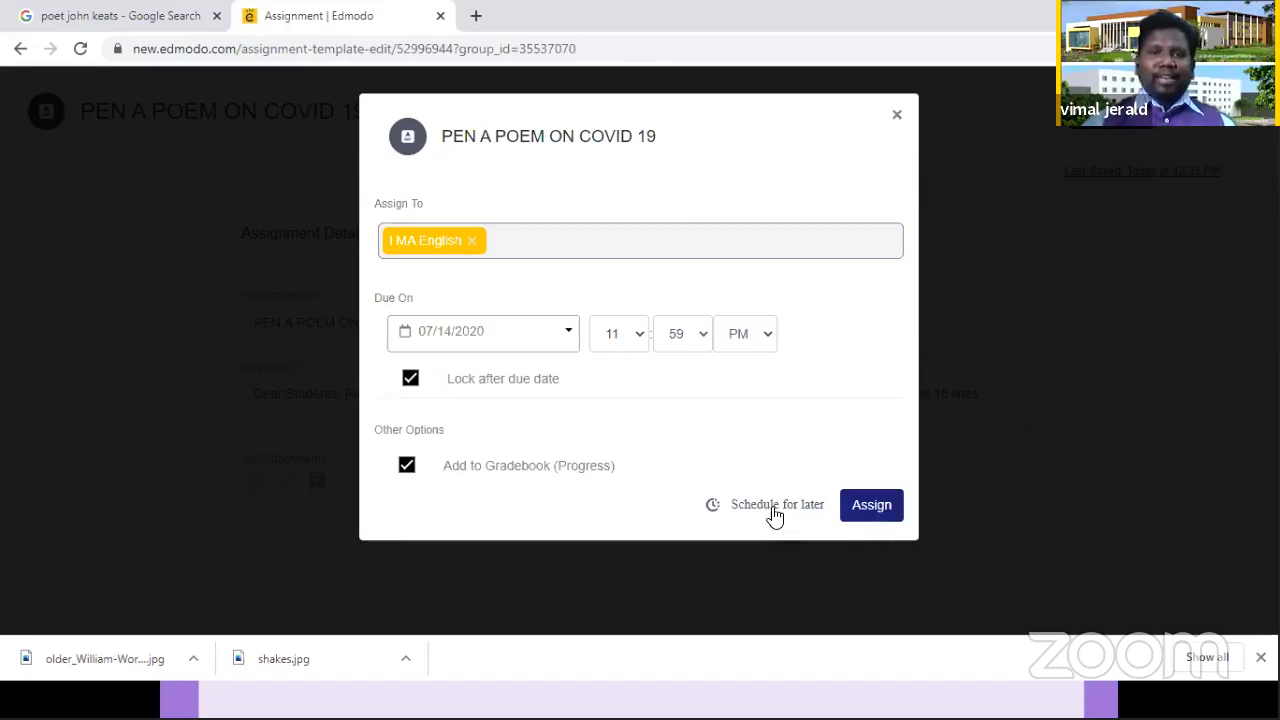
{"action": "left_click", "coordinate": [858, 510]}
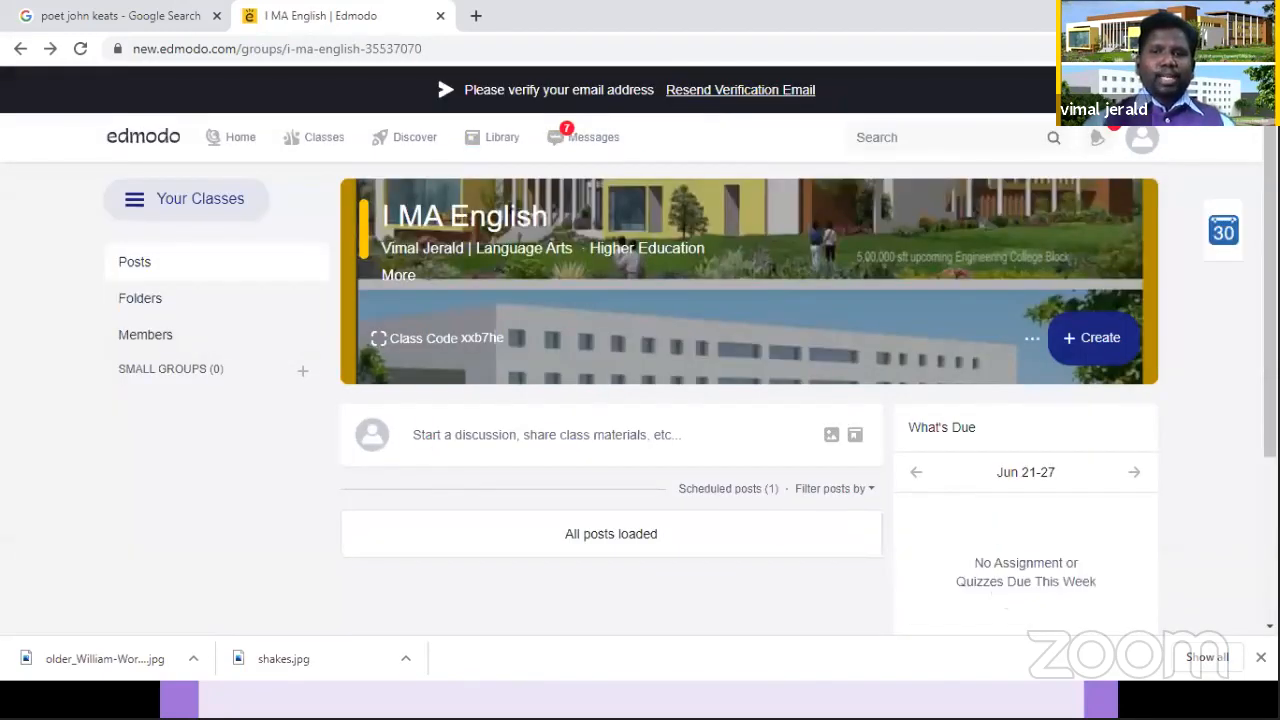
Step: Examine the "PEN A POEM ON COVID 19" assignment post and its submissions entry in the class feed
{"action": "scroll", "coordinate": [640, 400], "scroll_direction": "down", "scroll_amount": 2}
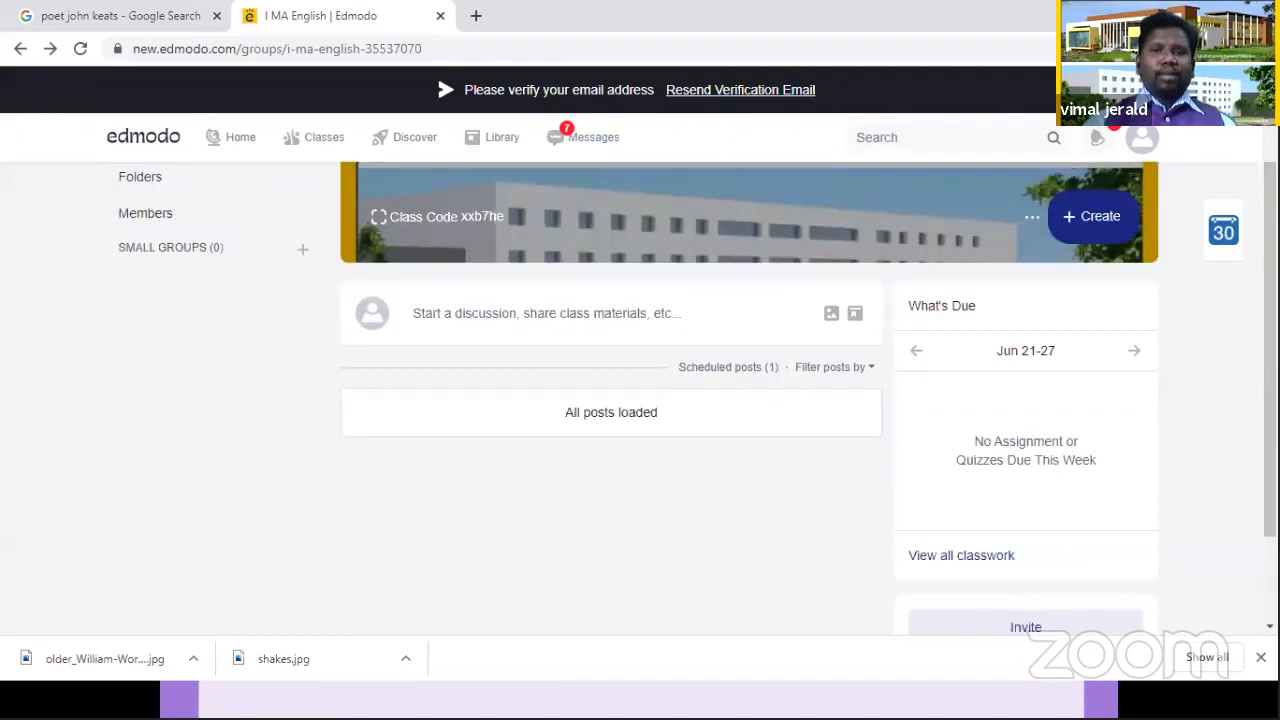
{"action": "scroll", "coordinate": [640, 400], "scroll_direction": "down", "scroll_amount": 1}
{"action": "scroll", "coordinate": [610, 400], "scroll_direction": "down", "scroll_amount": 3}
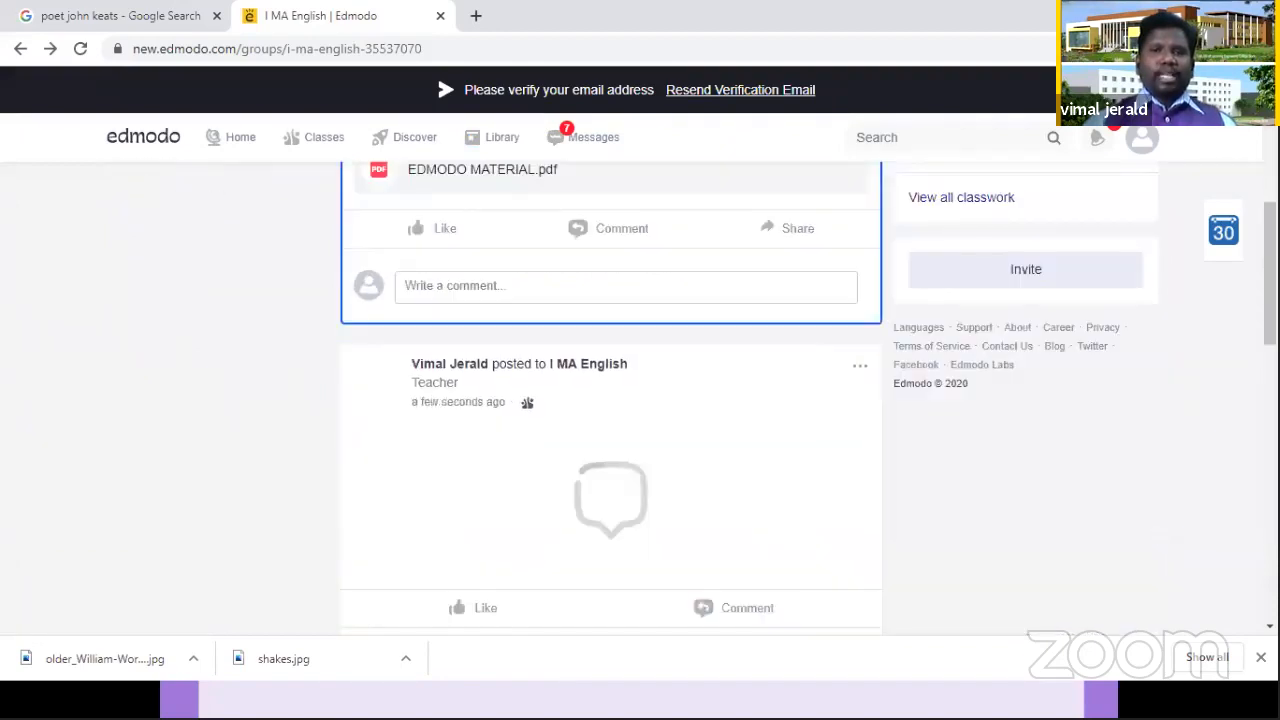
{"action": "scroll", "coordinate": [610, 400], "scroll_direction": "up", "scroll_amount": 2}
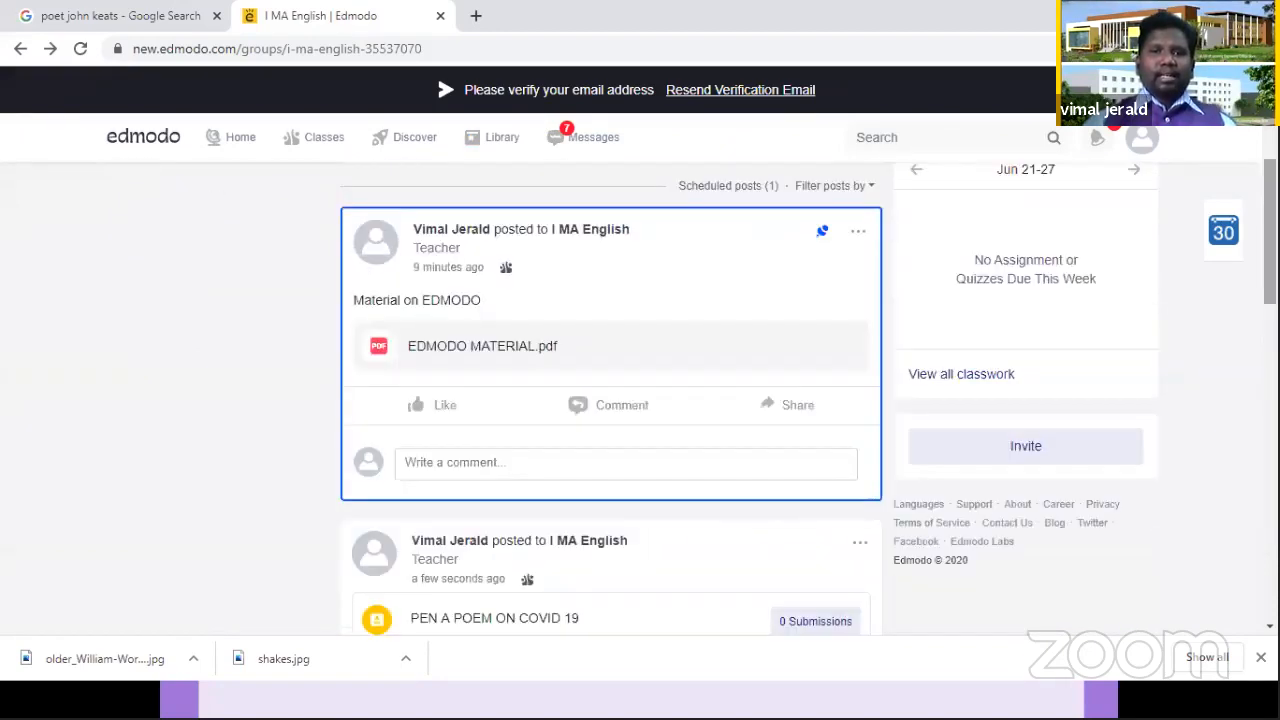
{"action": "scroll", "coordinate": [610, 400], "scroll_direction": "down", "scroll_amount": 2}
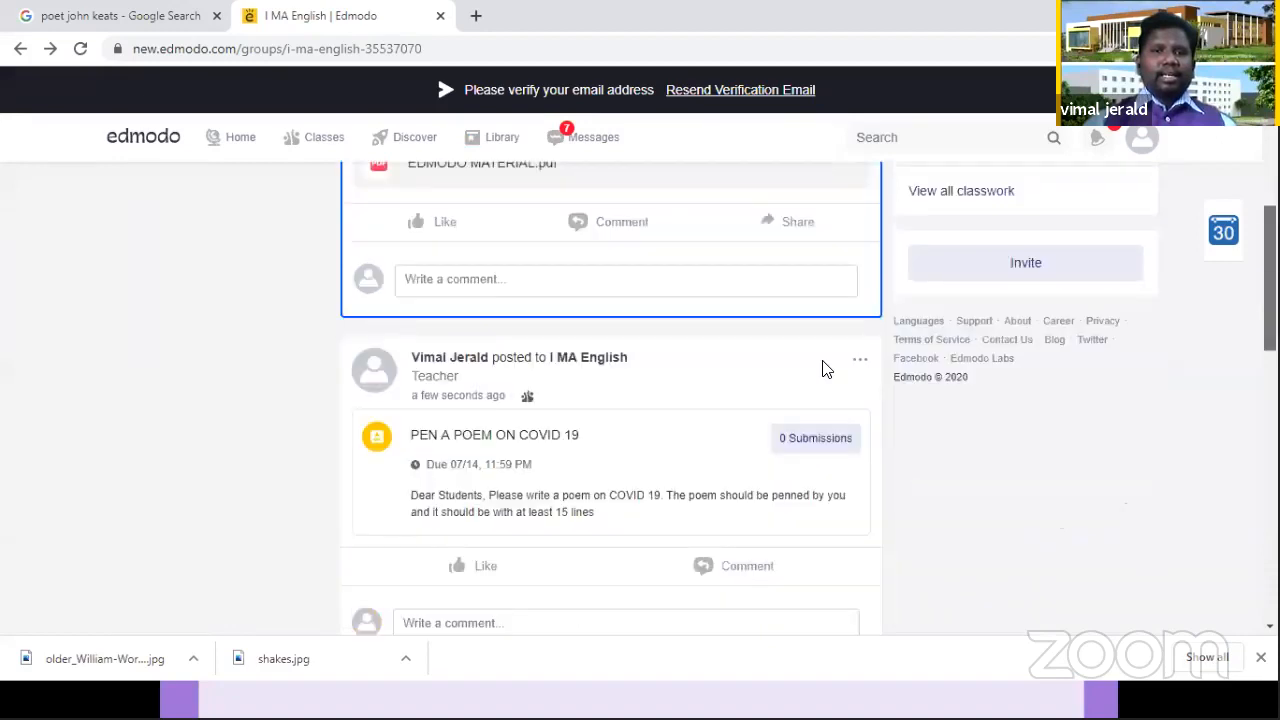
{"action": "scroll", "coordinate": [825, 369], "scroll_direction": "down", "scroll_amount": 1}
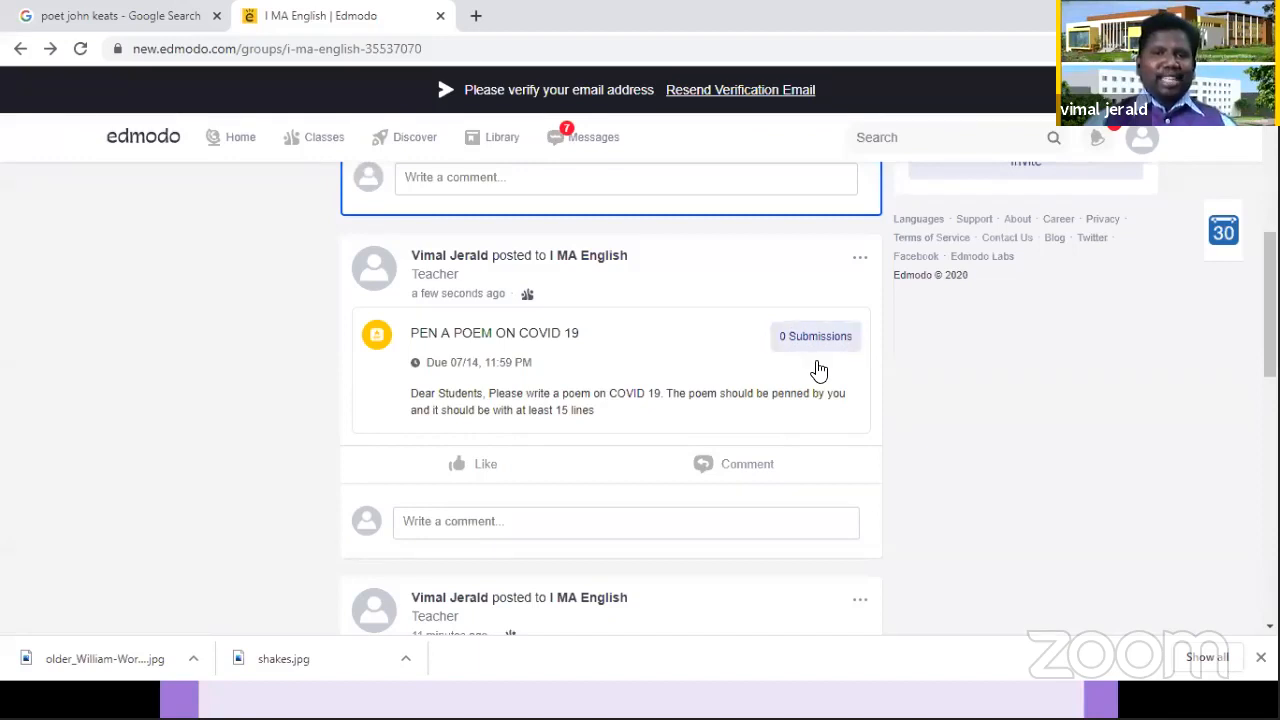
{"action": "left_click", "coordinate": [835, 350]}
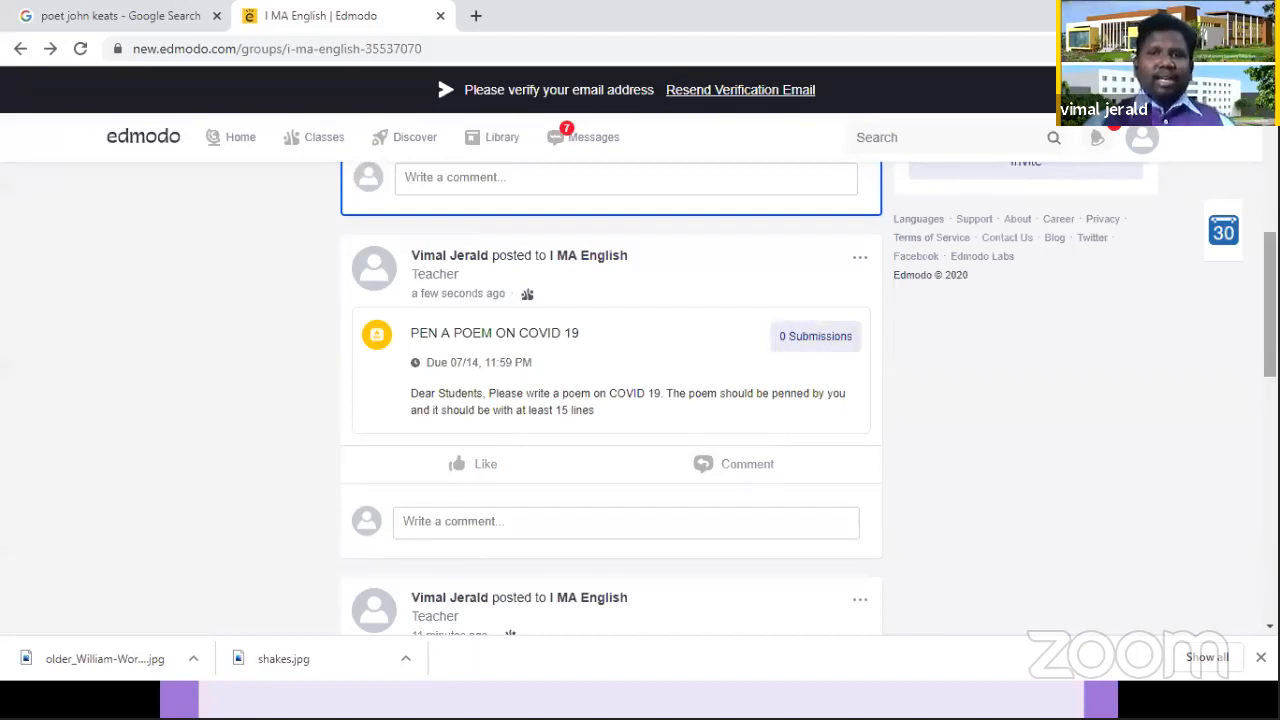
Step: Pin the "PEN A POEM ON COVID 19" assignment post in the I MA English class and check its place in the feed
{"action": "mouse_move", "coordinate": [1270, 305]}
{"action": "left_mouse_down"}
{"action": "mouse_move", "coordinate": [1270, 200]}
{"action": "mouse_move", "coordinate": [1270, 295]}
{"action": "left_mouse_up"}
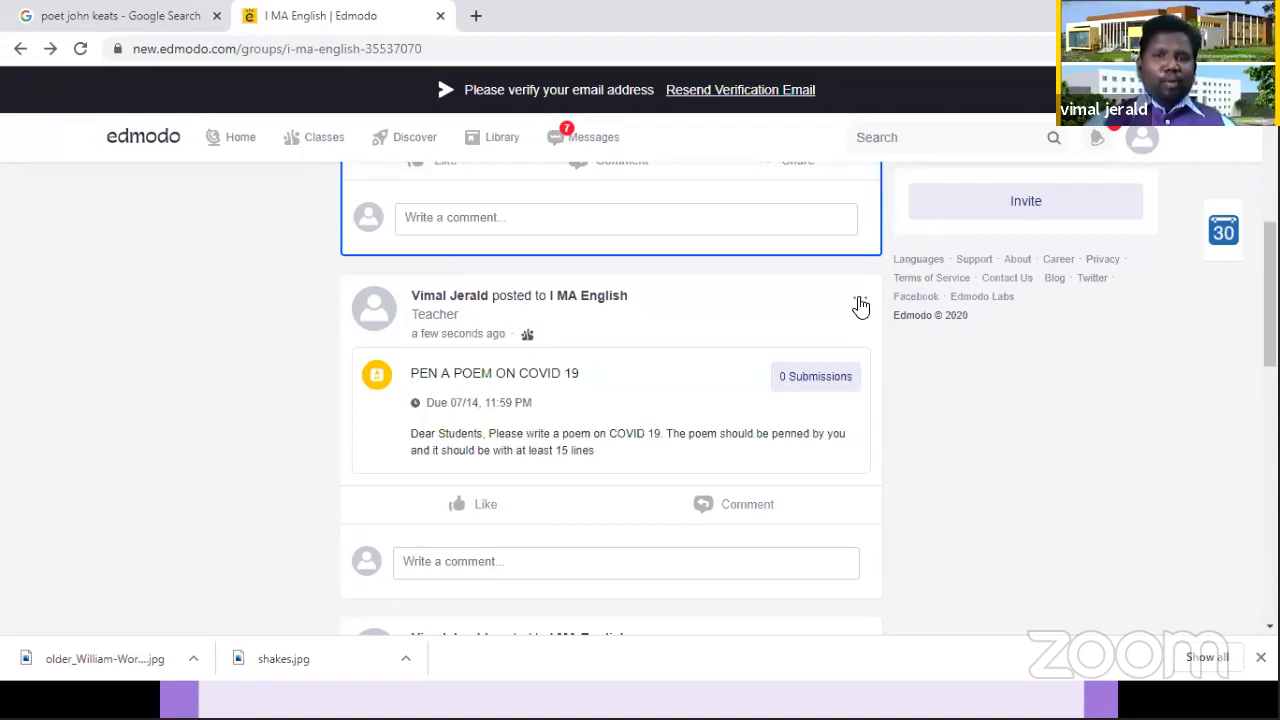
{"action": "left_click", "coordinate": [860, 304]}
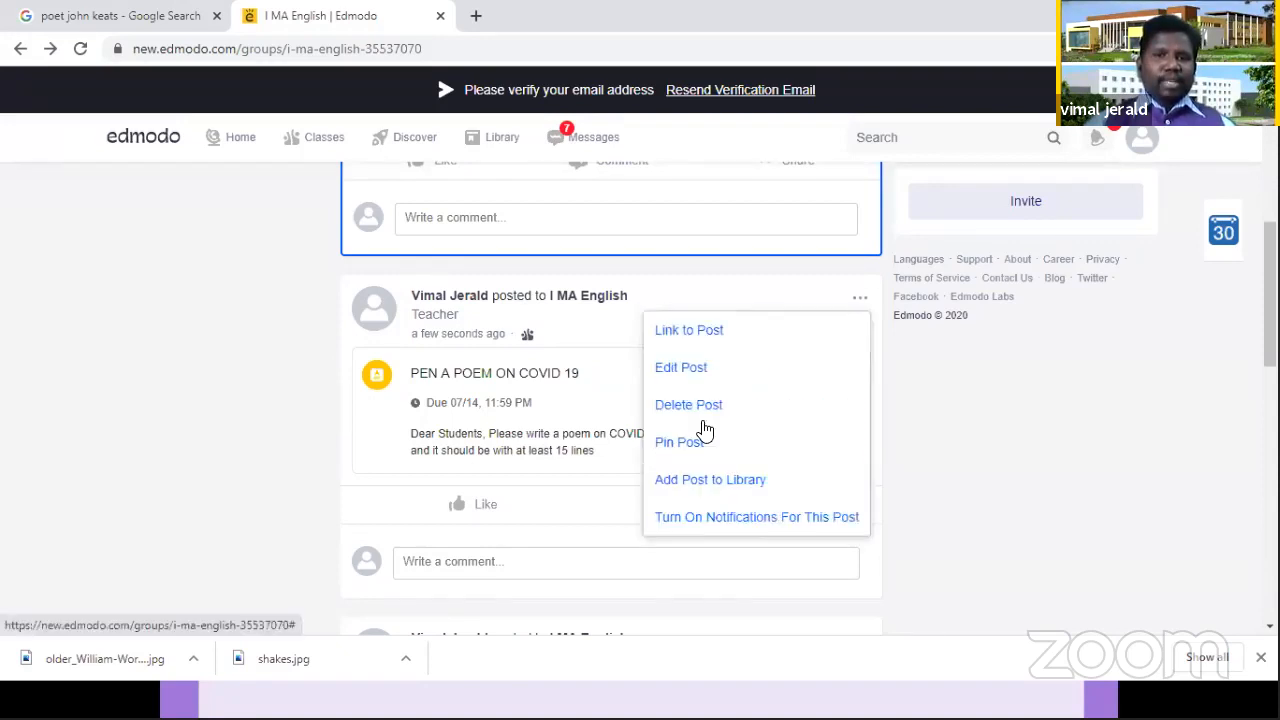
{"action": "left_click", "coordinate": [690, 445]}
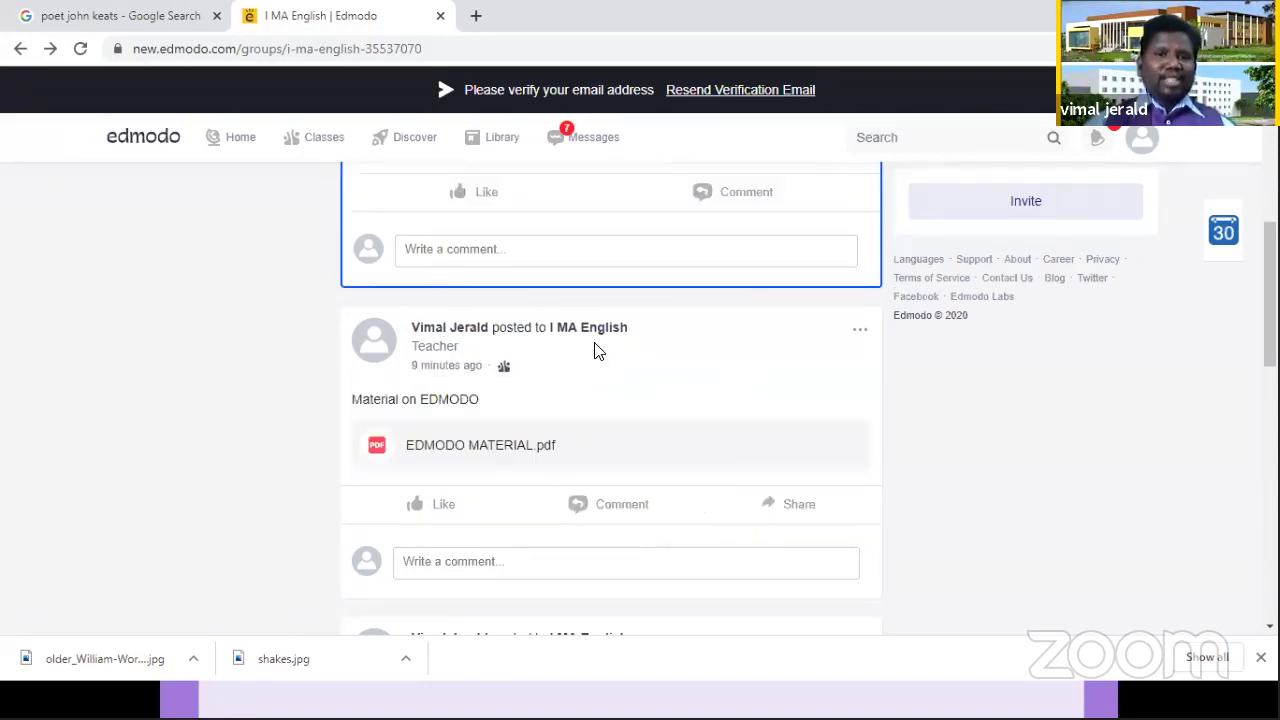
{"action": "scroll", "coordinate": [1028, 297], "scroll_direction": "up", "scroll_amount": 6}
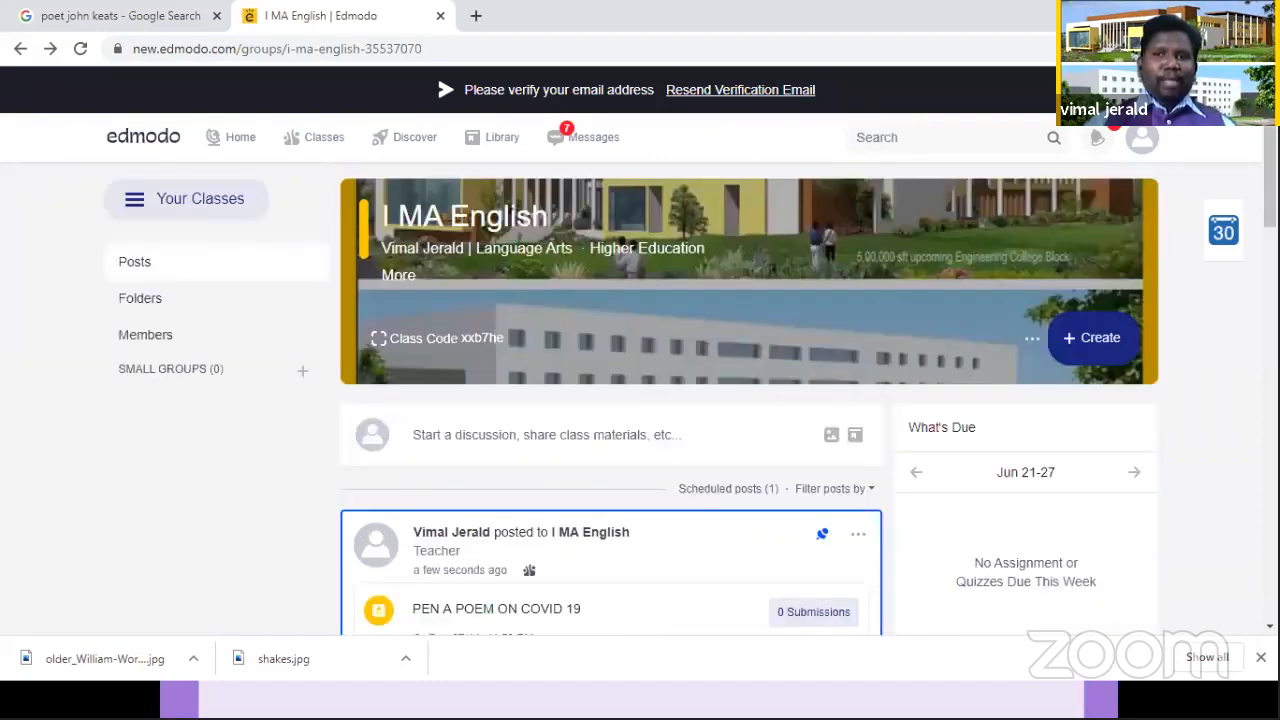
{"action": "scroll", "coordinate": [822, 280], "scroll_direction": "down", "scroll_amount": 3}
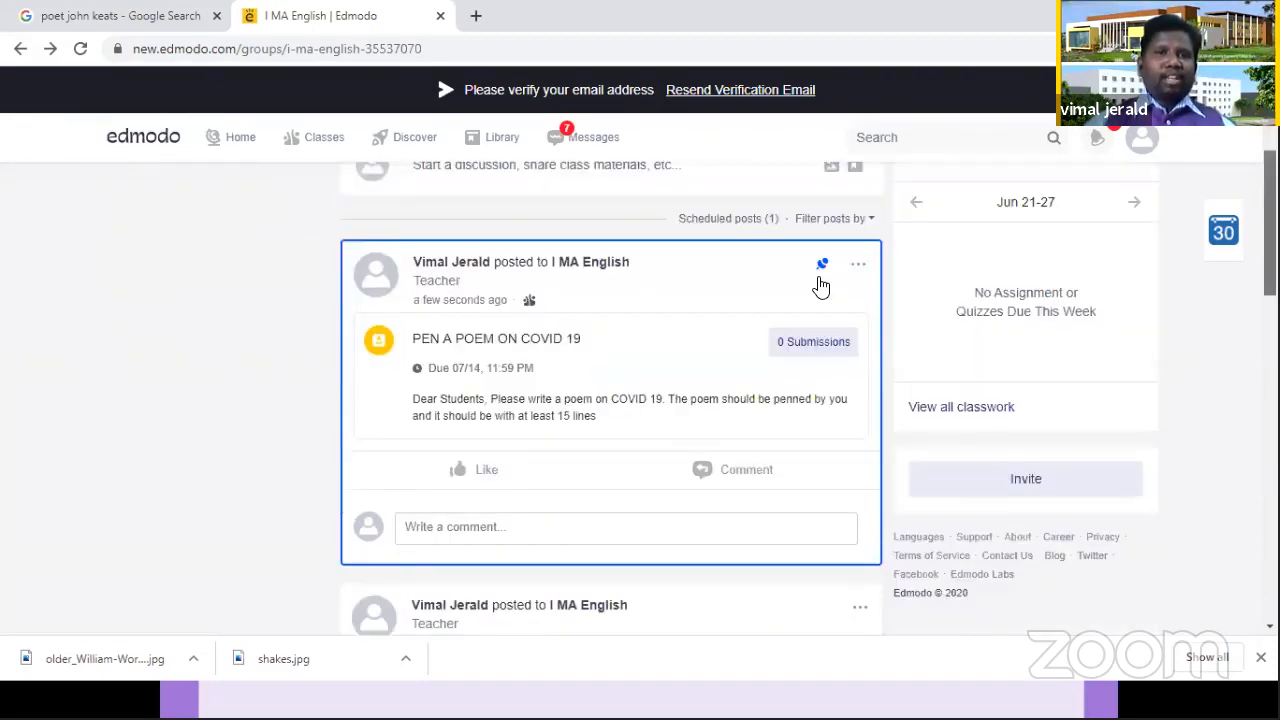
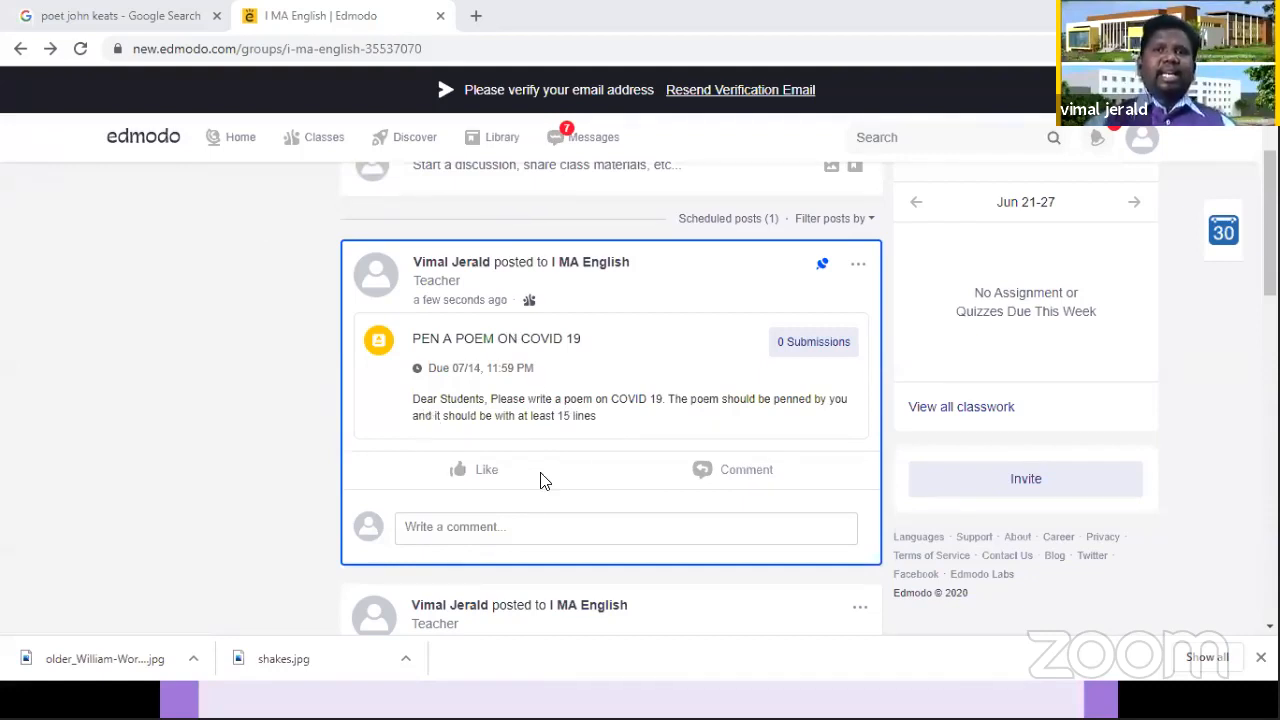
Step: Create a new quiz in the I MA English class
{"action": "scroll", "coordinate": [557, 480], "scroll_direction": "up", "scroll_amount": 3}
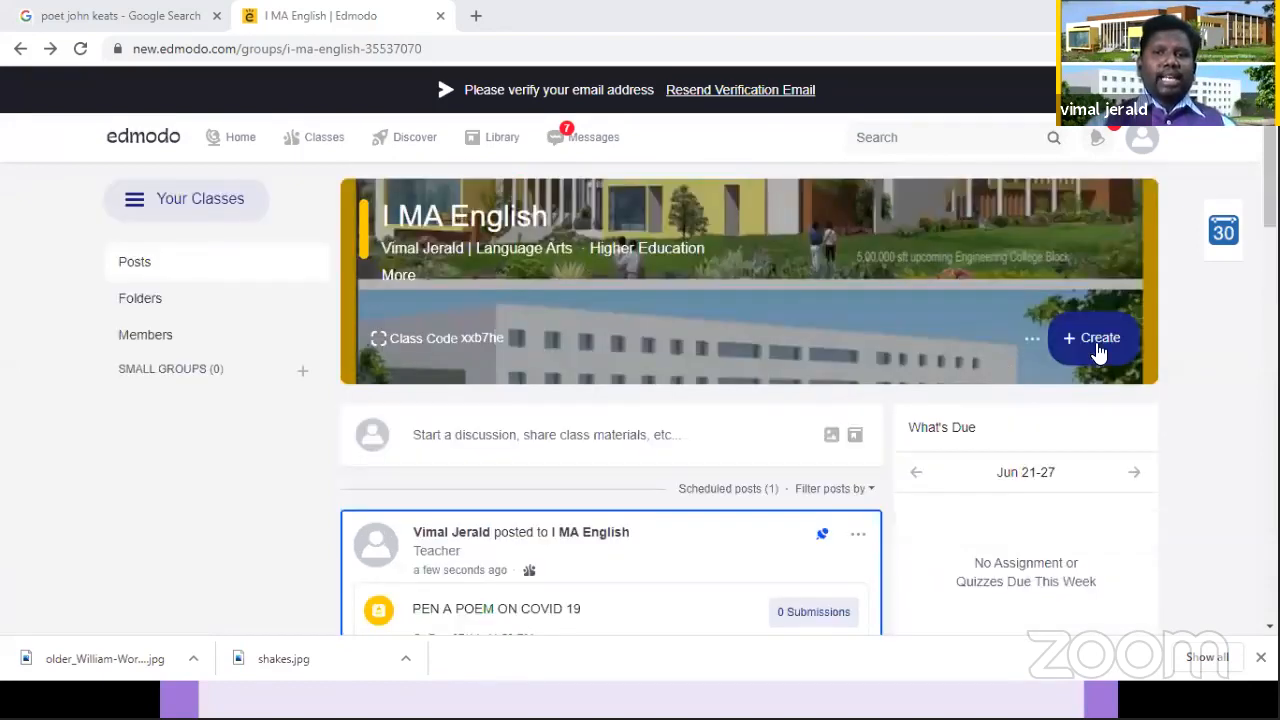
{"action": "left_click", "coordinate": [1097, 345]}
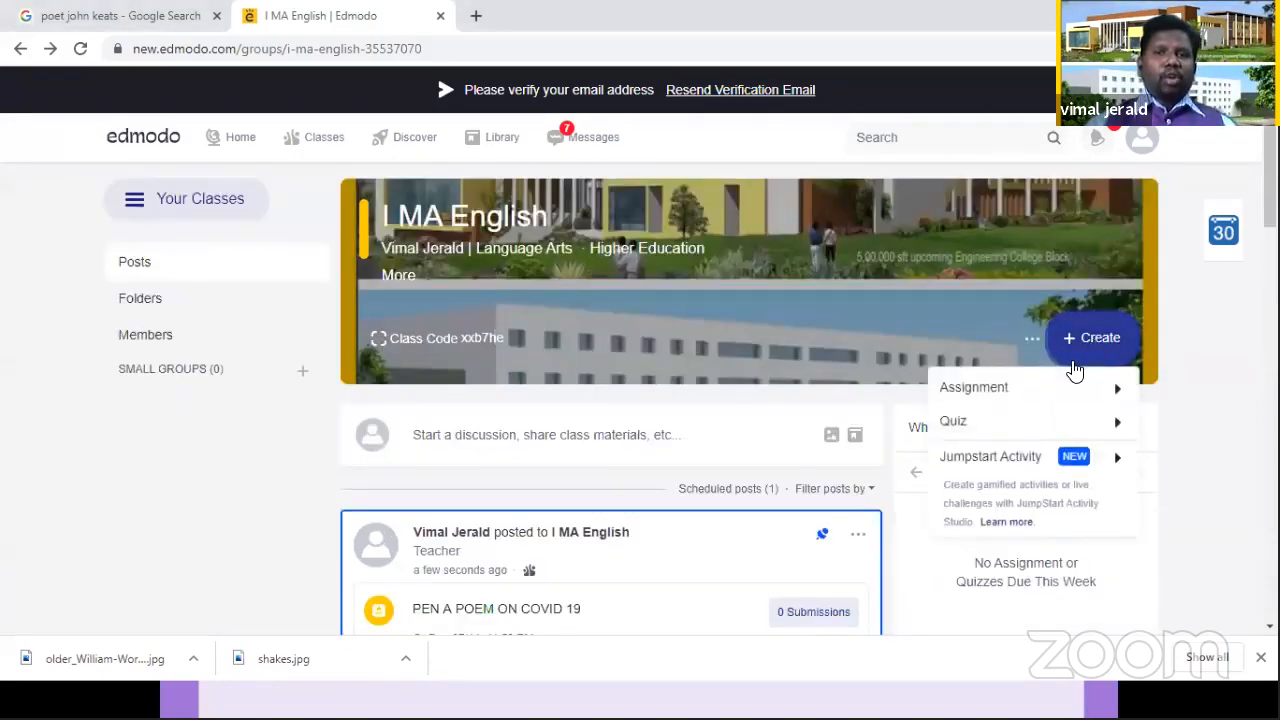
{"action": "mouse_move", "coordinate": [1003, 429]}
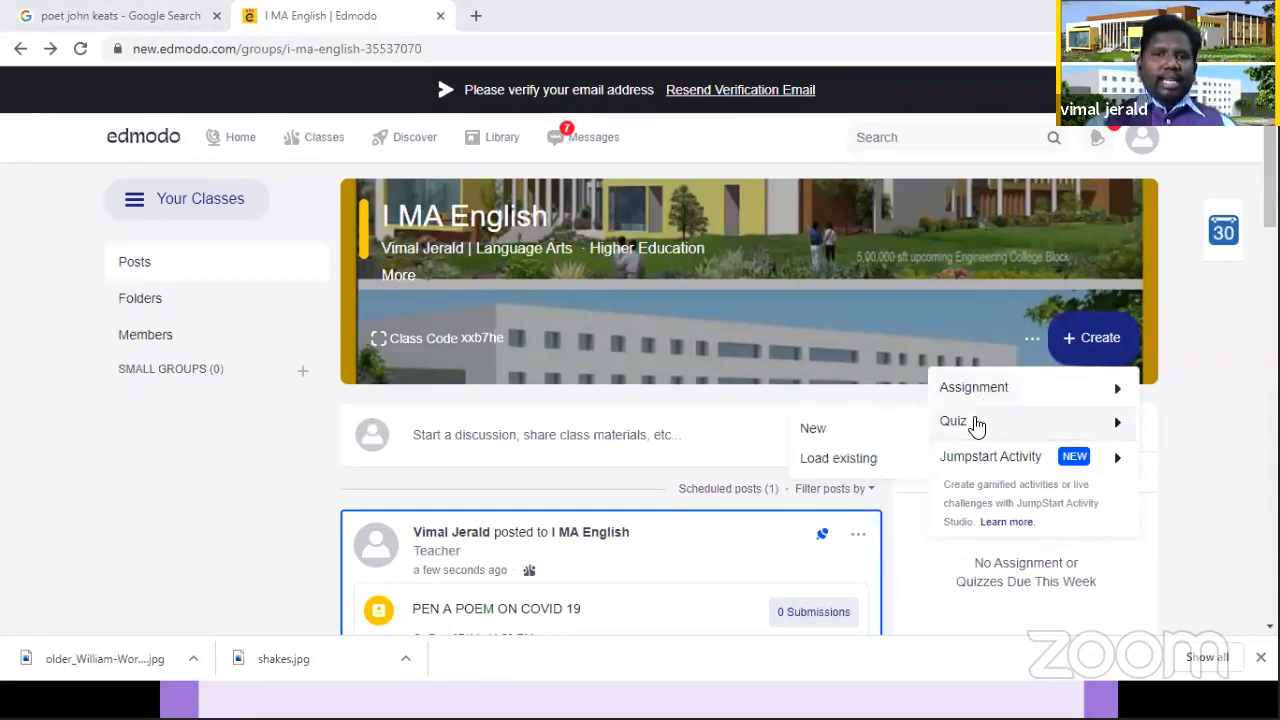
{"action": "left_click", "coordinate": [826, 436]}
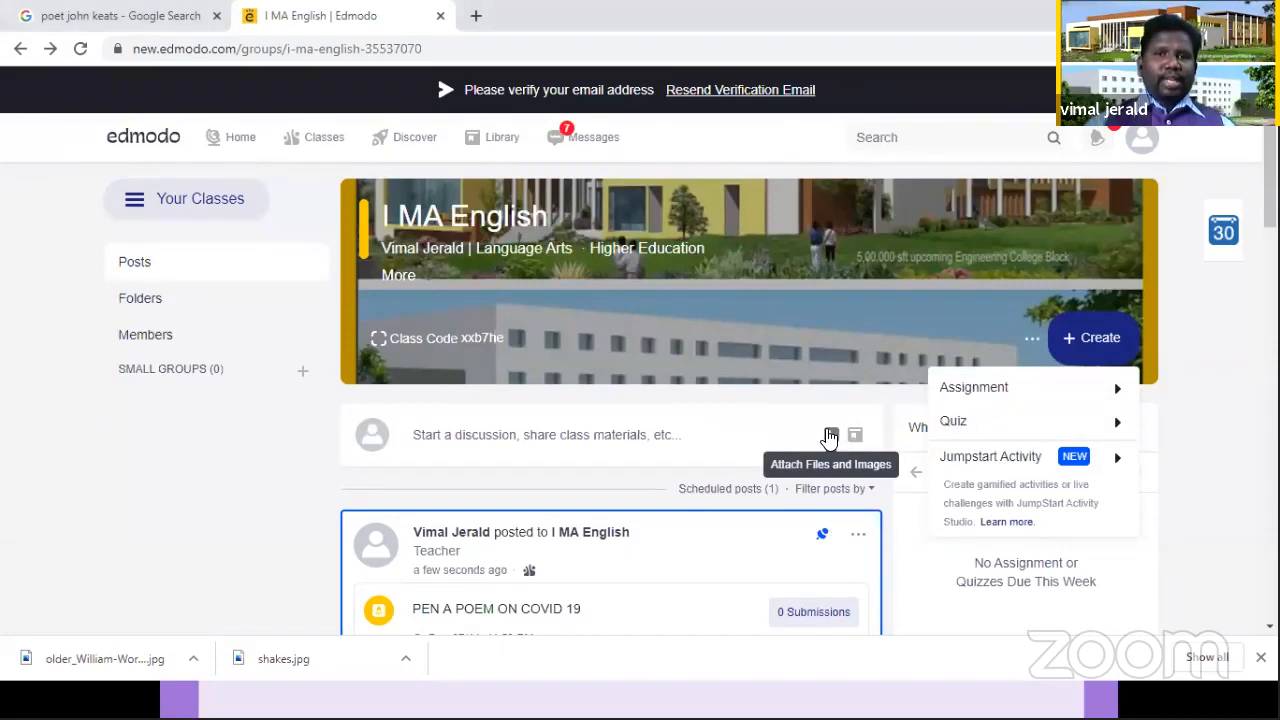
{"action": "left_click", "coordinate": [1048, 419]}
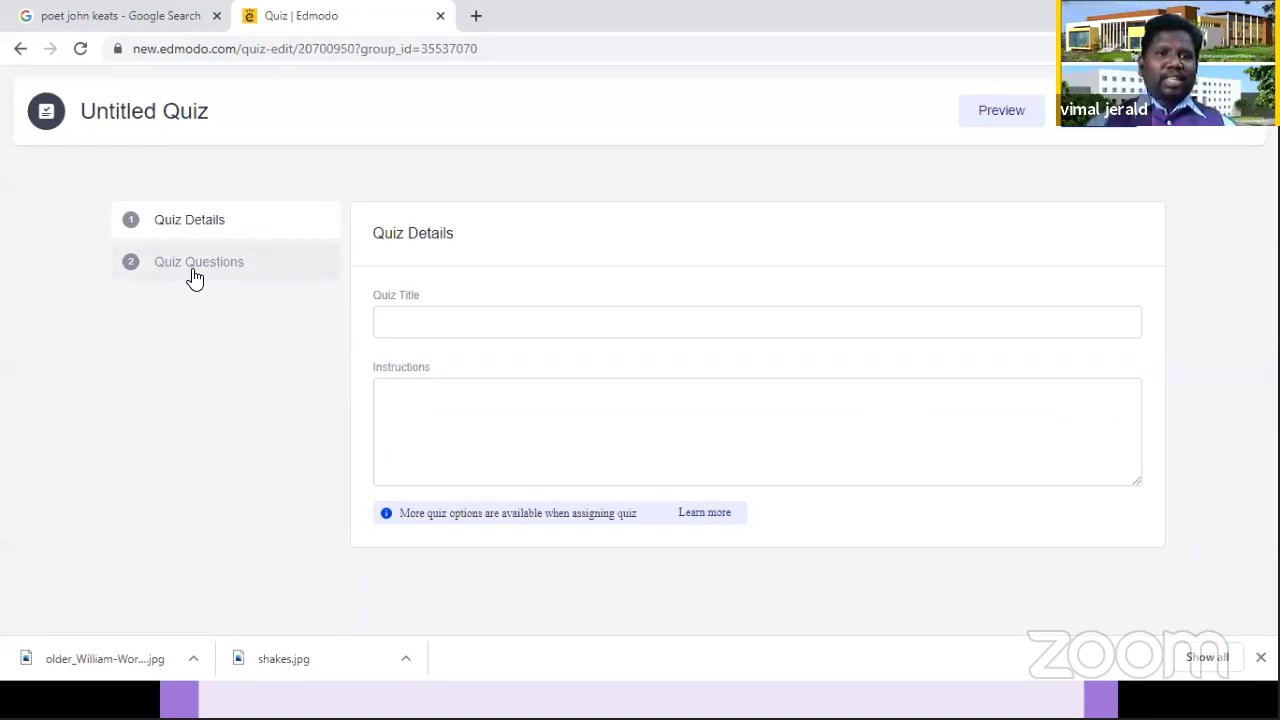
Step: Title the quiz "ONLINE SEMESTER EXAMINATION"
{"action": "left_click", "coordinate": [414, 319]}
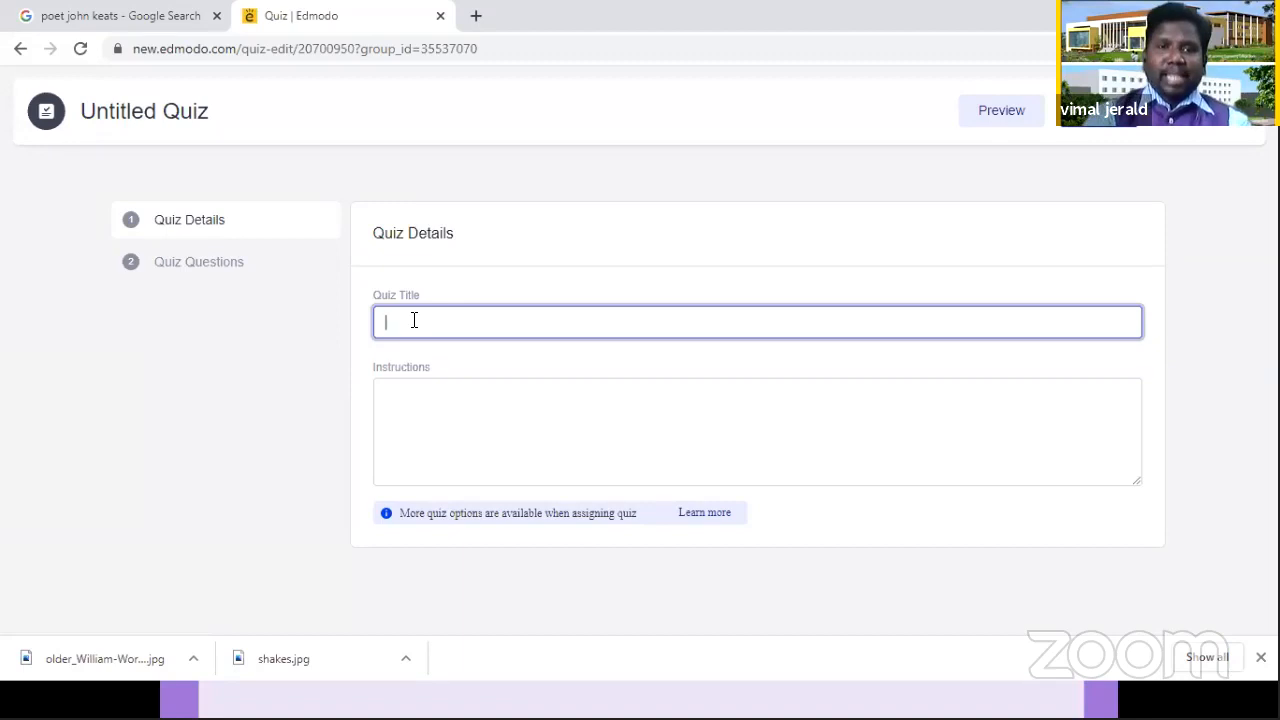
{"action": "type", "text": "SE"}
{"action": "key", "text": "BackSpace"}
{"action": "key", "text": "BackSpace"}
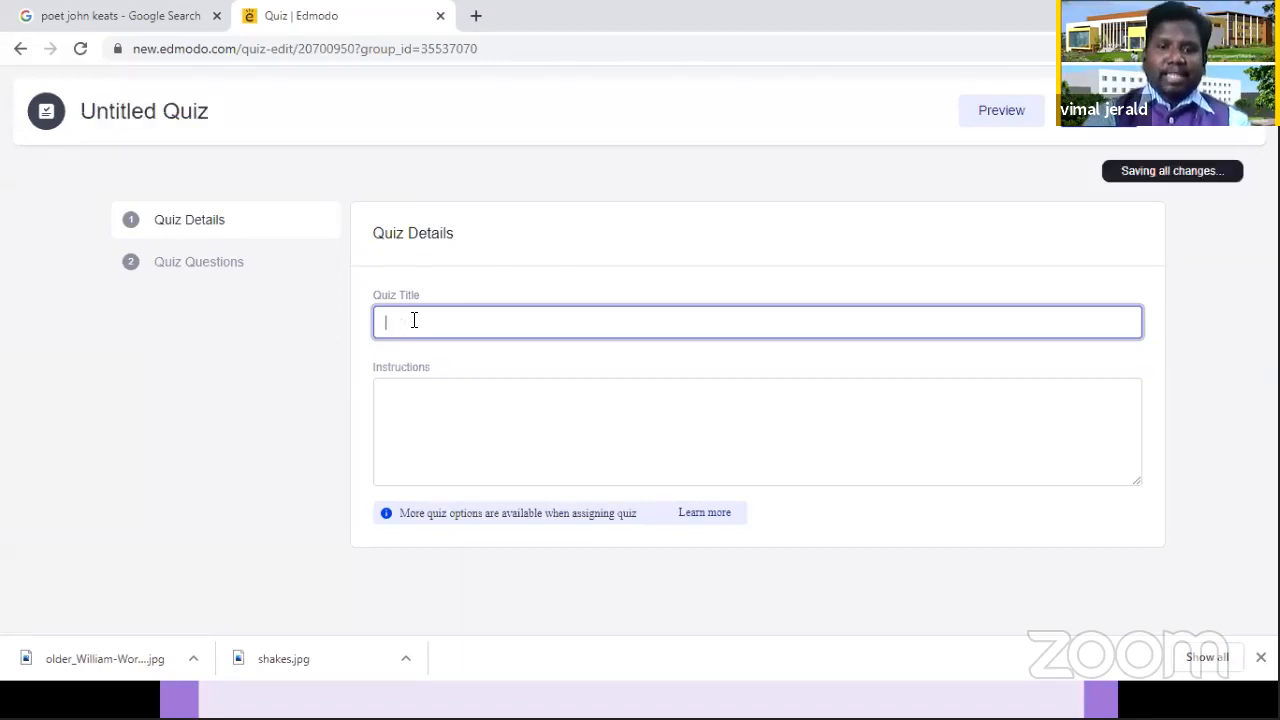
{"action": "type", "text": "on"}
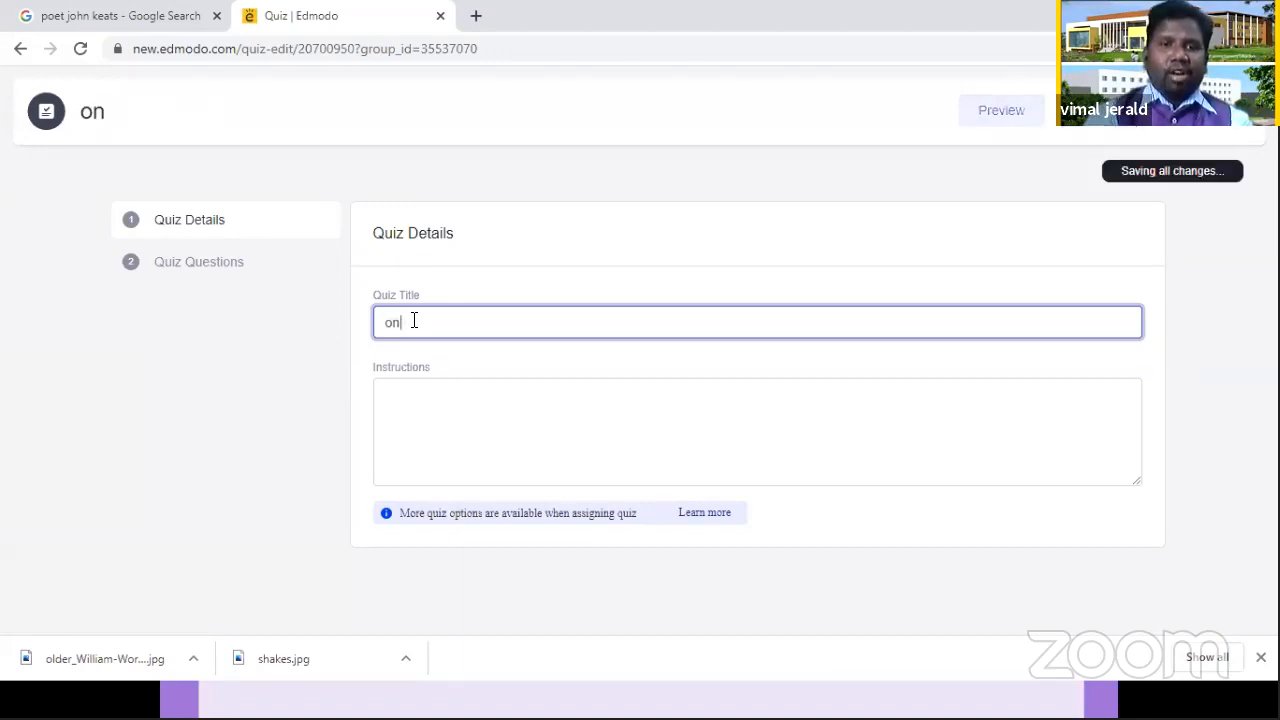
{"action": "type", "text": "li"}
{"action": "key", "text": "BackSpace"}
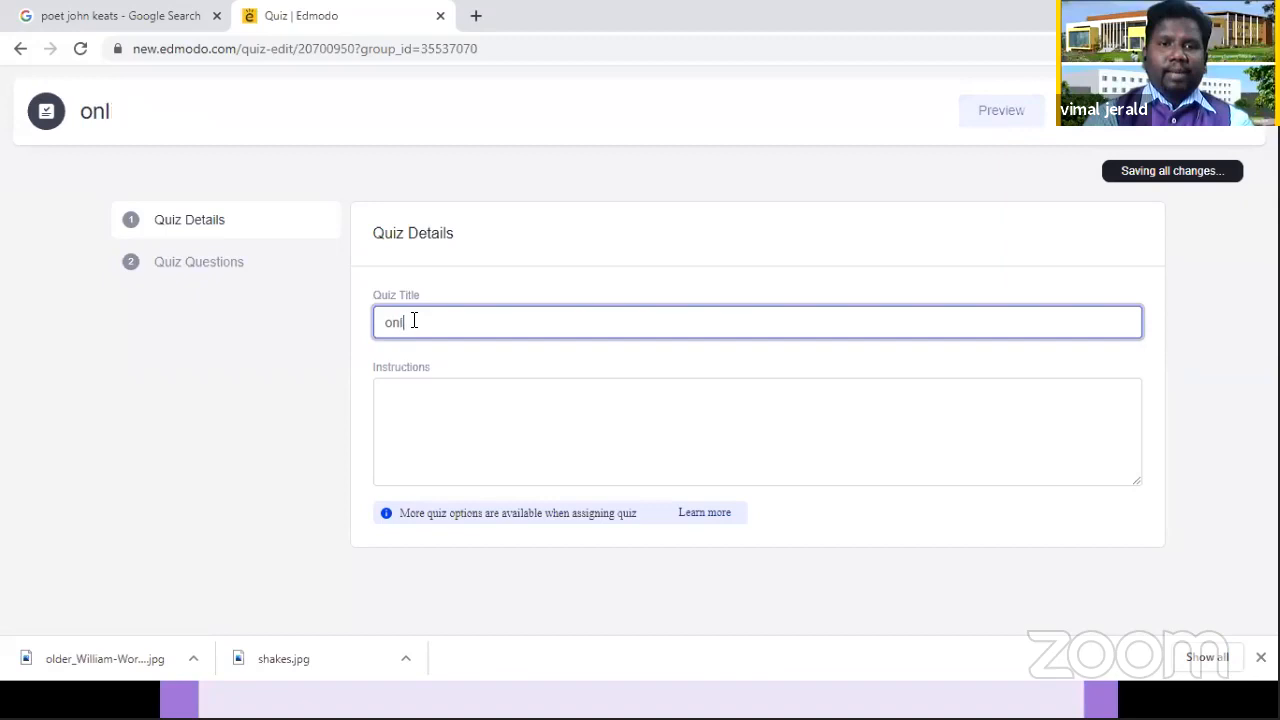
{"action": "key", "text": "BackSpace"}
{"action": "key", "text": "BackSpace"}
{"action": "key", "text": "BackSpace"}
{"action": "key", "text": "Caps_Lock"}
{"action": "type", "text": "ONLINE "}
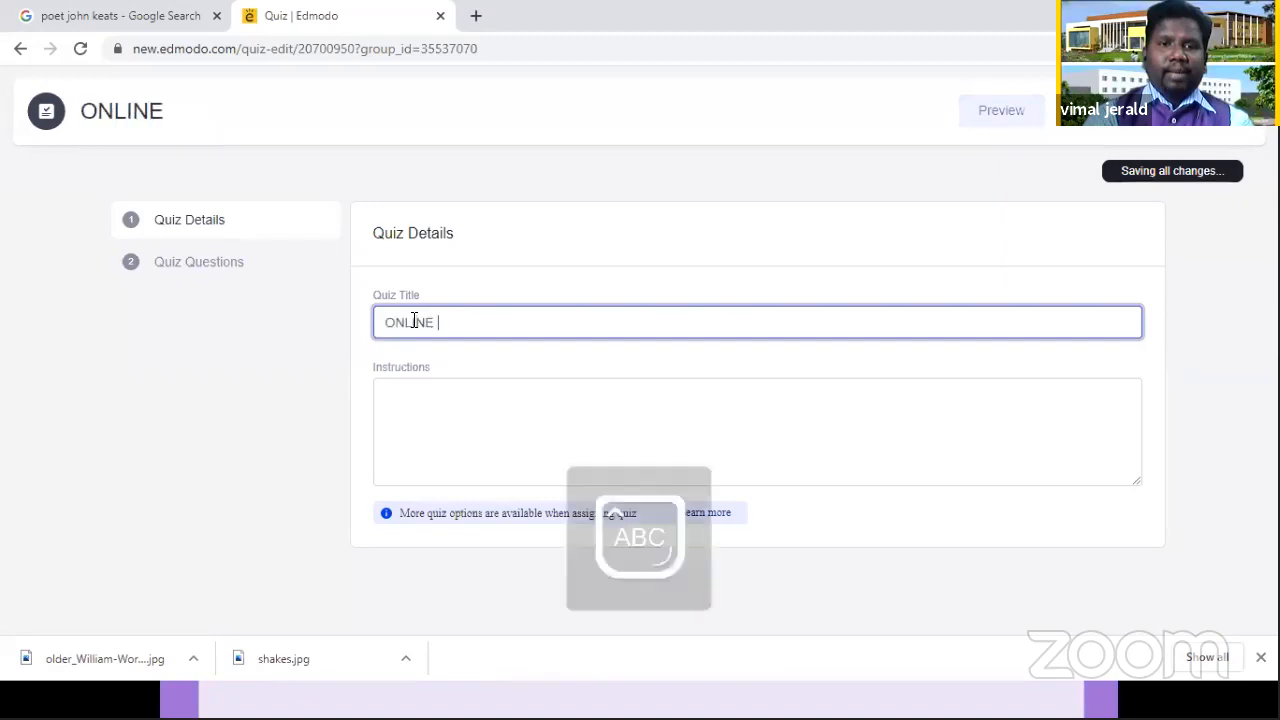
{"action": "type", "text": "SEMESTER E"}
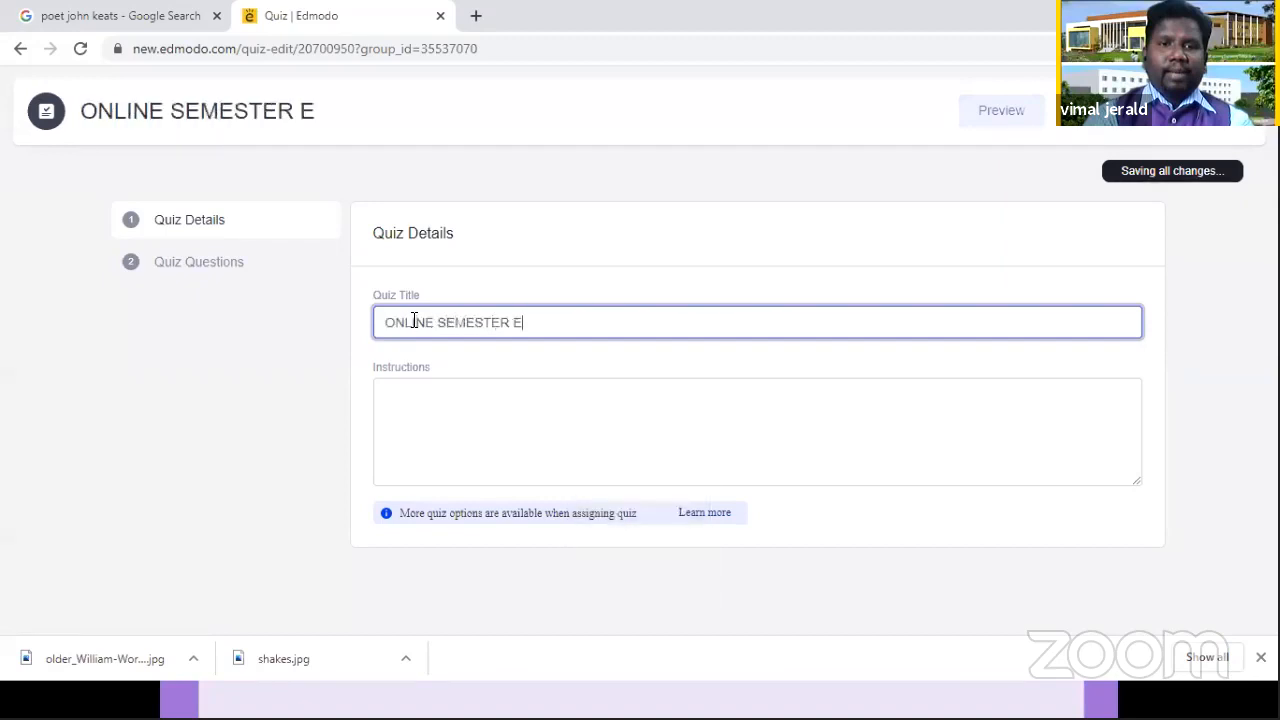
{"action": "type", "text": "XAMINATION"}
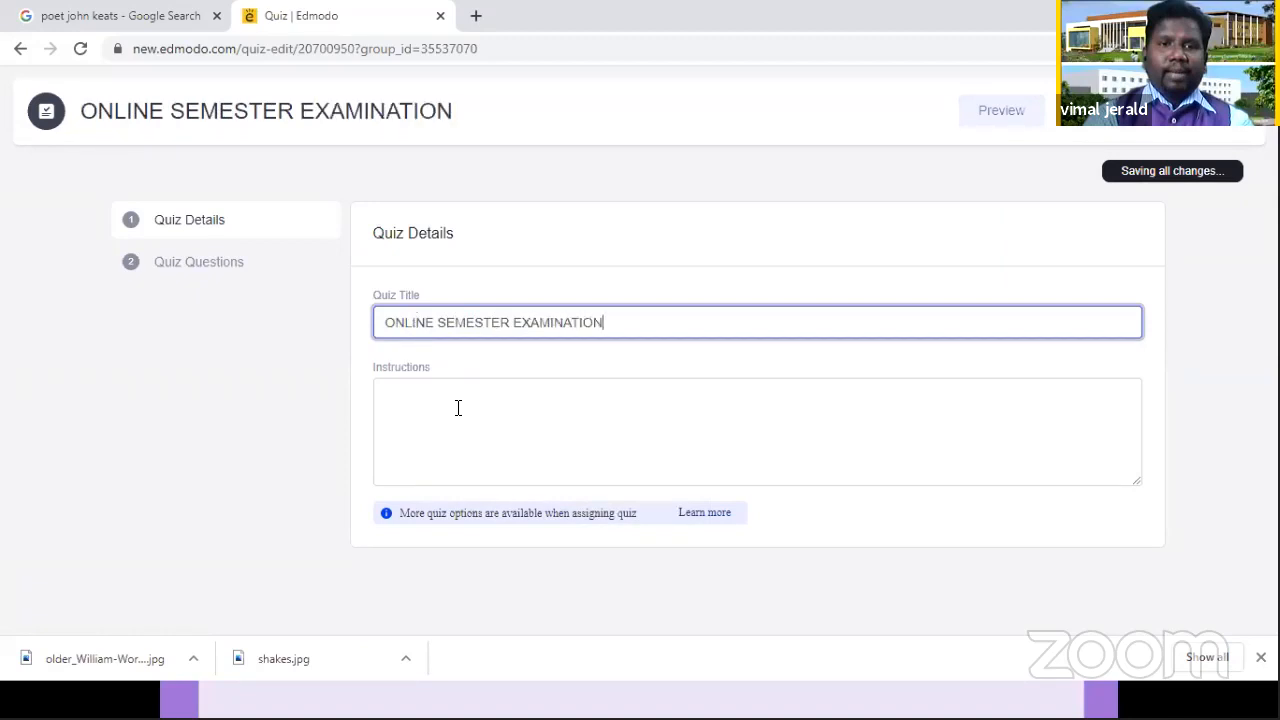
Step: Enter the quiz instructions "Dear Students, Please take up the test carefully as it is added in the overall mark statement"
{"action": "left_click", "coordinate": [458, 407]}
{"action": "type", "text": "S"}
{"action": "key", "text": "Caps_Lock"}
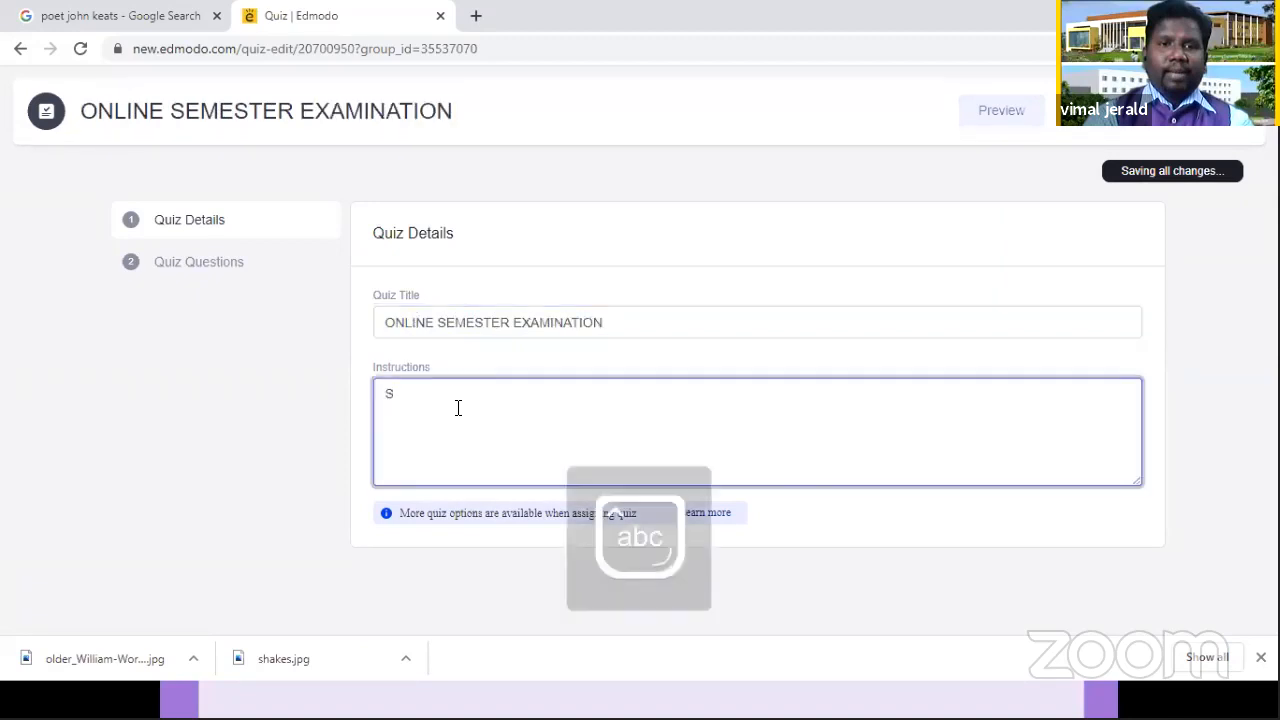
{"action": "key", "text": "BackSpace"}
{"action": "key", "text": "Return"}
{"action": "type", "text": "dea"}
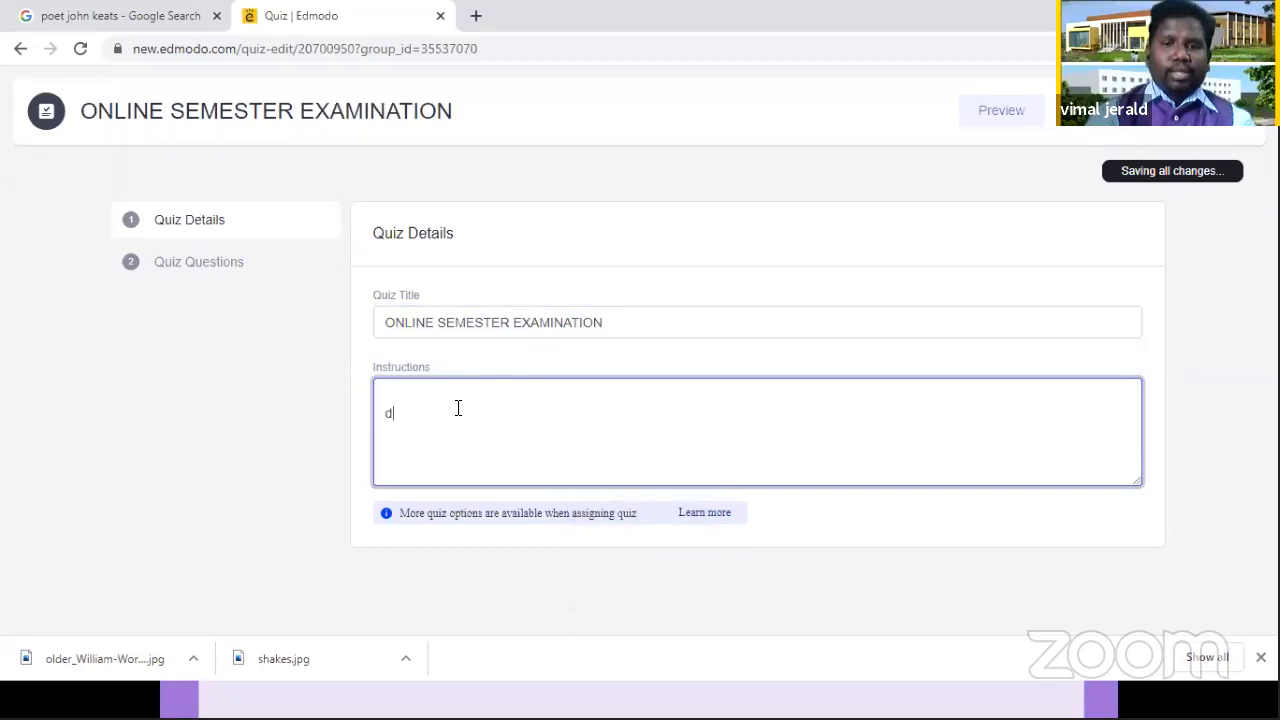
{"action": "key", "text": "BackSpace"}
{"action": "key", "text": "BackSpace"}
{"action": "key", "text": "BackSpace"}
{"action": "type", "text": "De"}
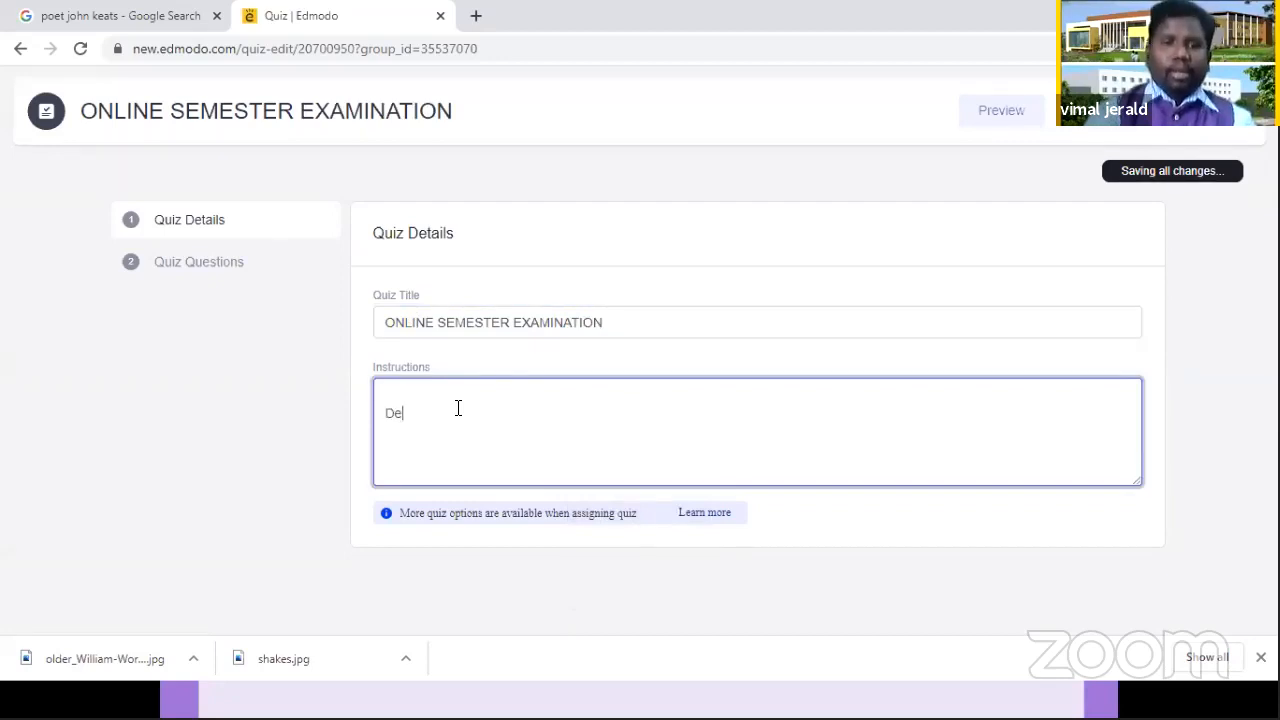
{"action": "type", "text": "ar Students, "}
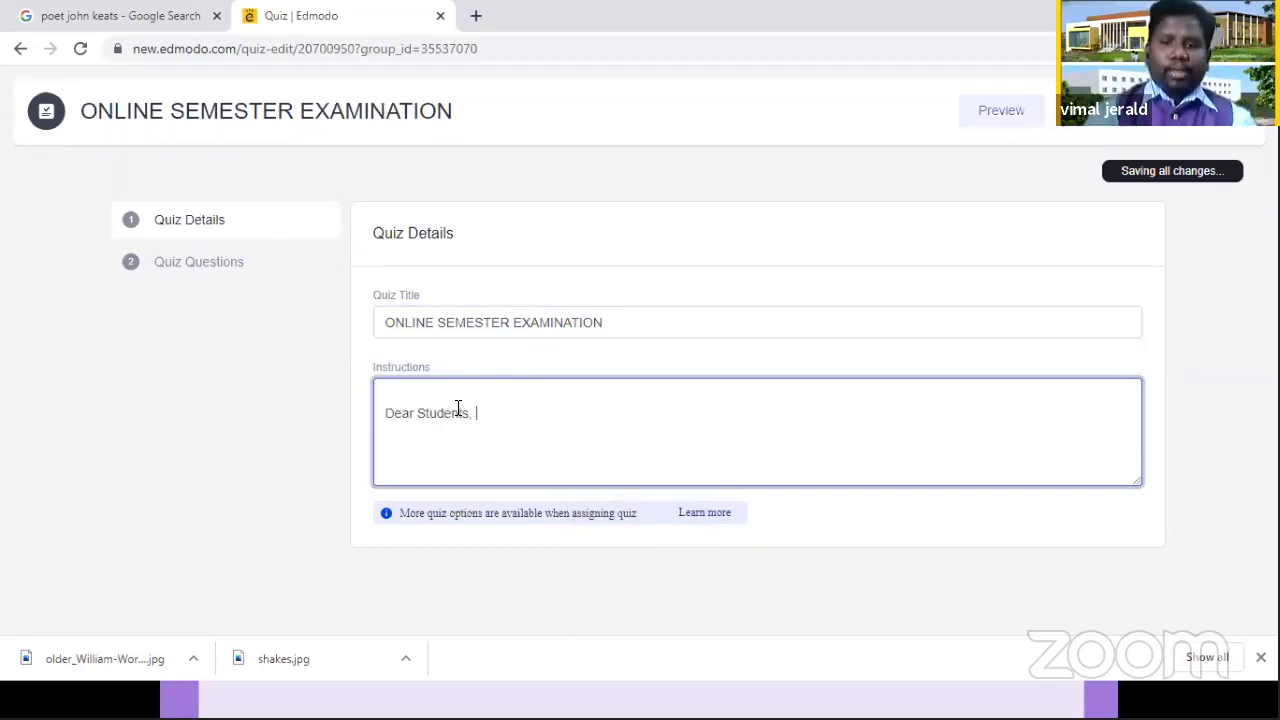
{"action": "type", "text": "Please take up "}
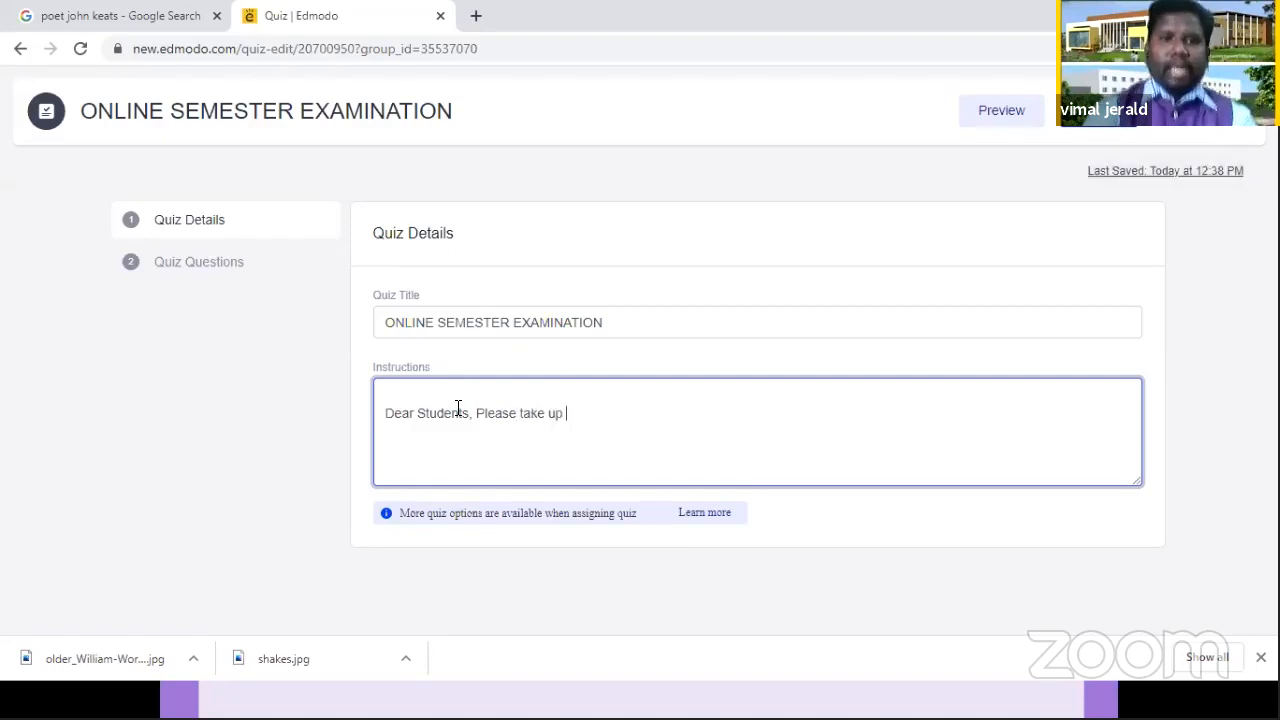
{"action": "type", "text": "the test care"}
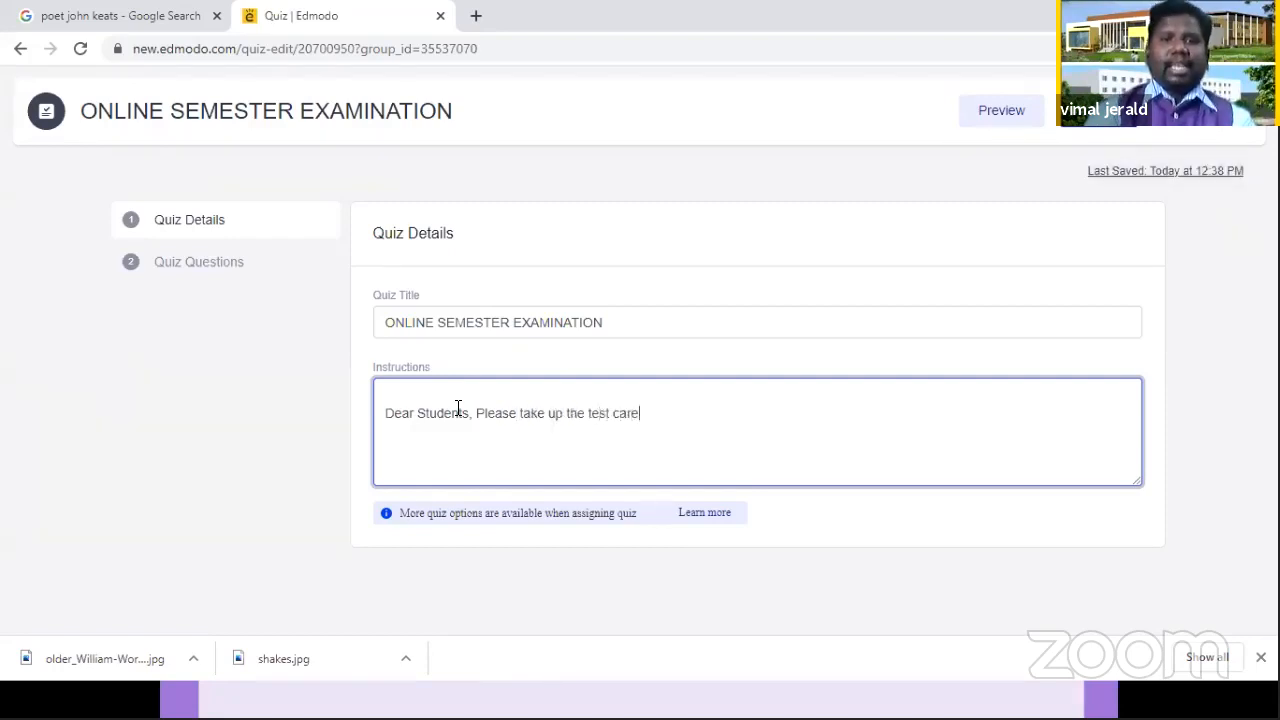
{"action": "type", "text": "fully as it"}
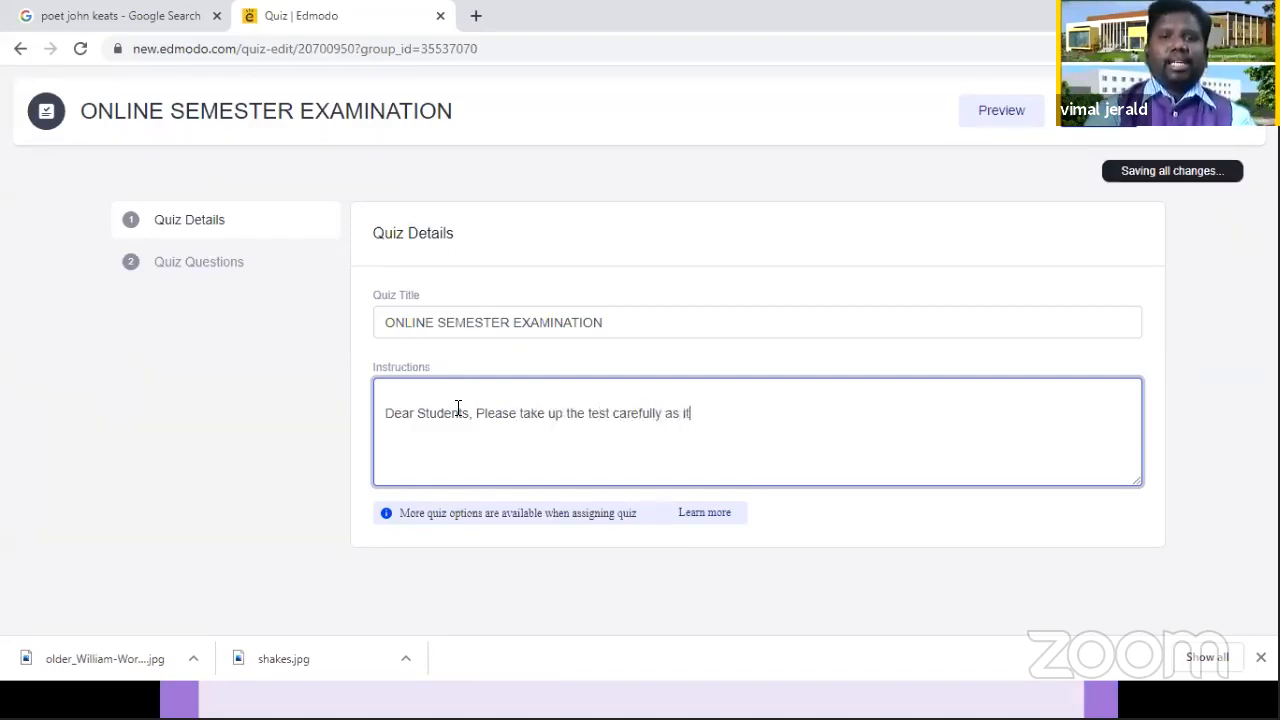
{"action": "type", "text": " is adde"}
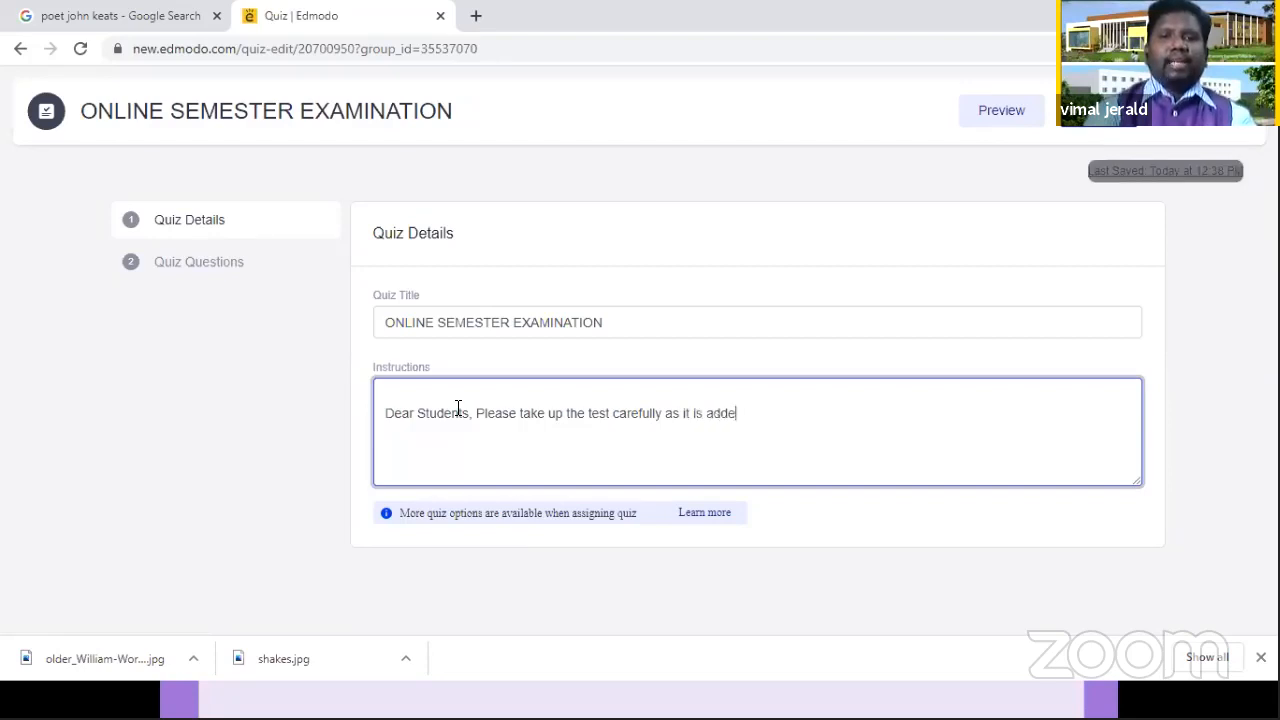
{"action": "type", "text": "d in the"}
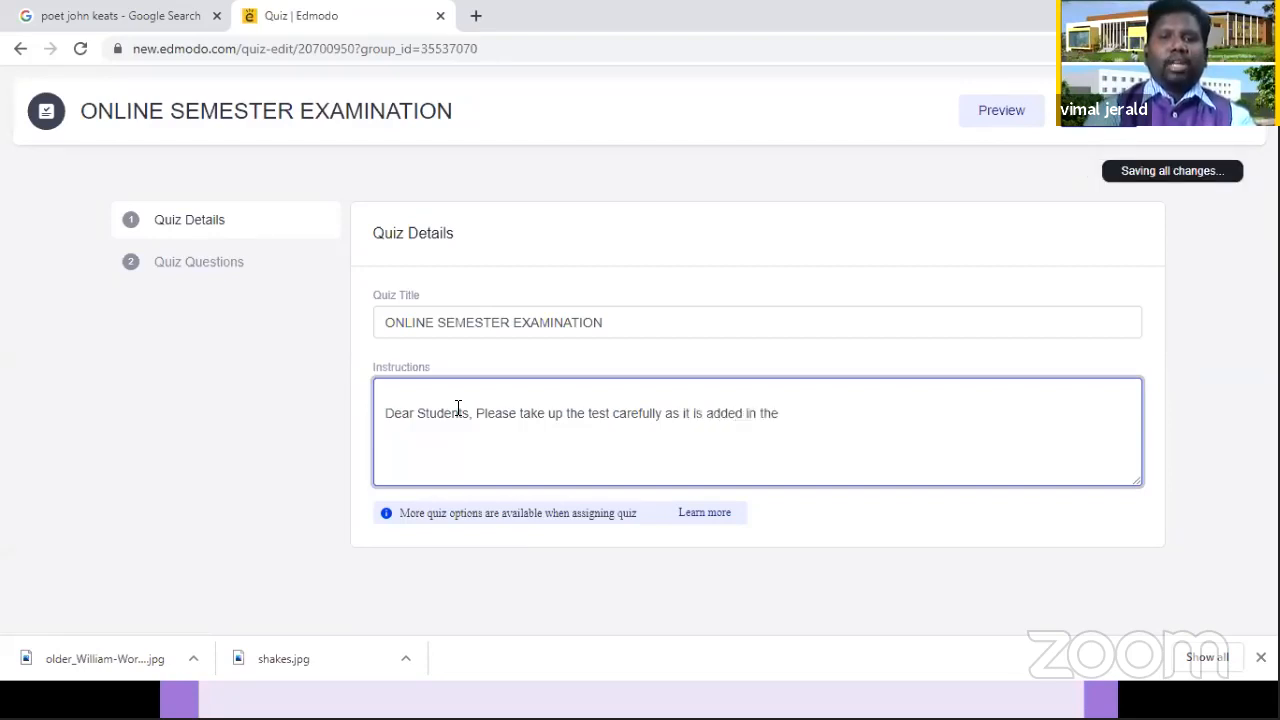
{"action": "type", "text": " overal"}
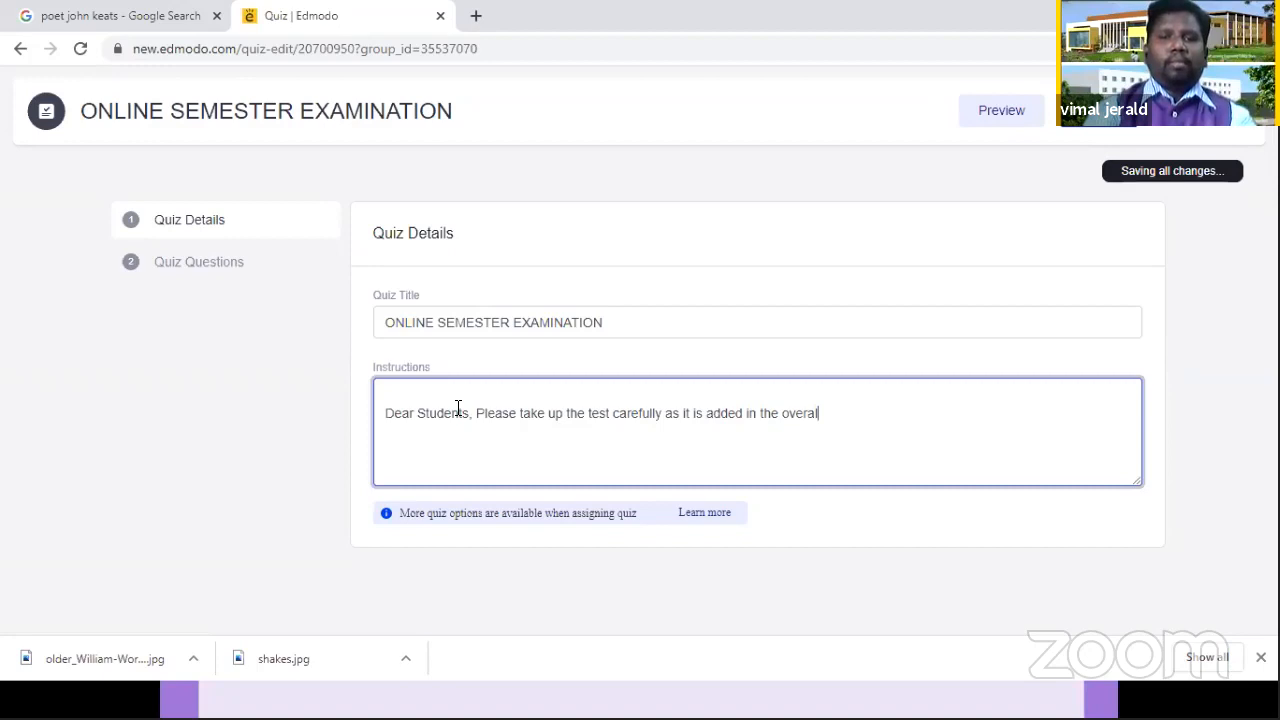
{"action": "type", "text": "mark "}
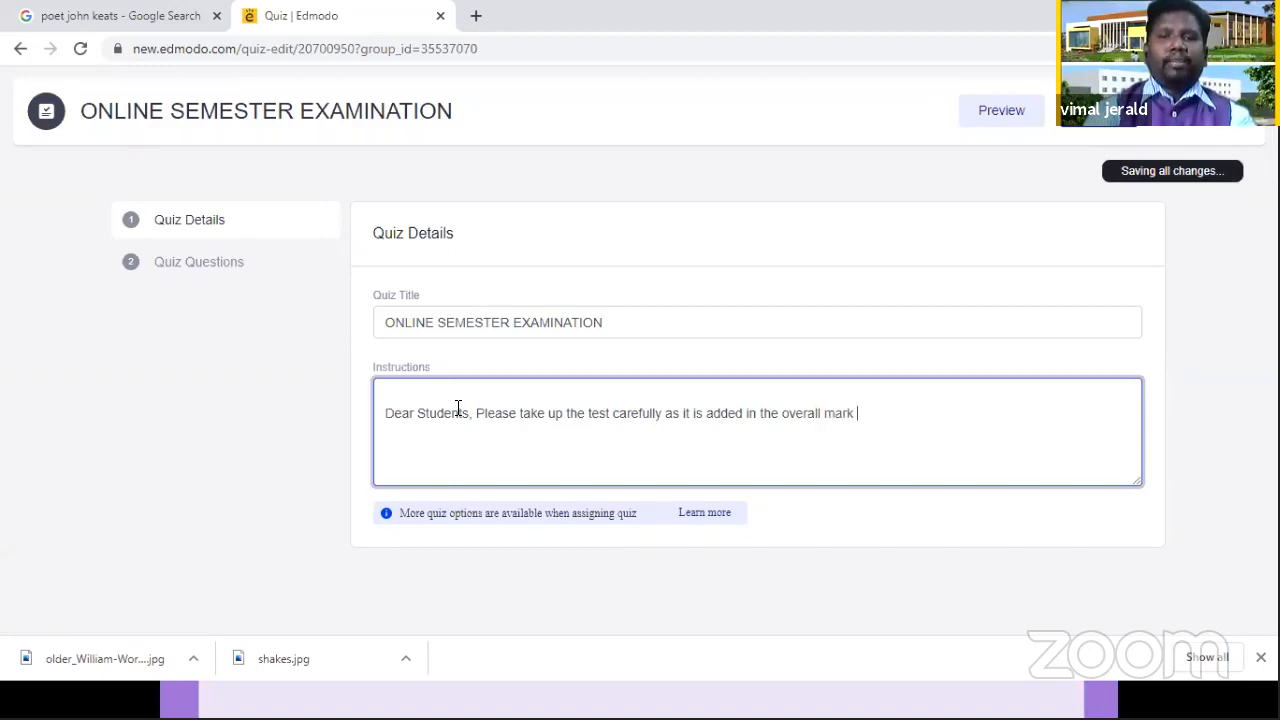
{"action": "type", "text": "statement"}
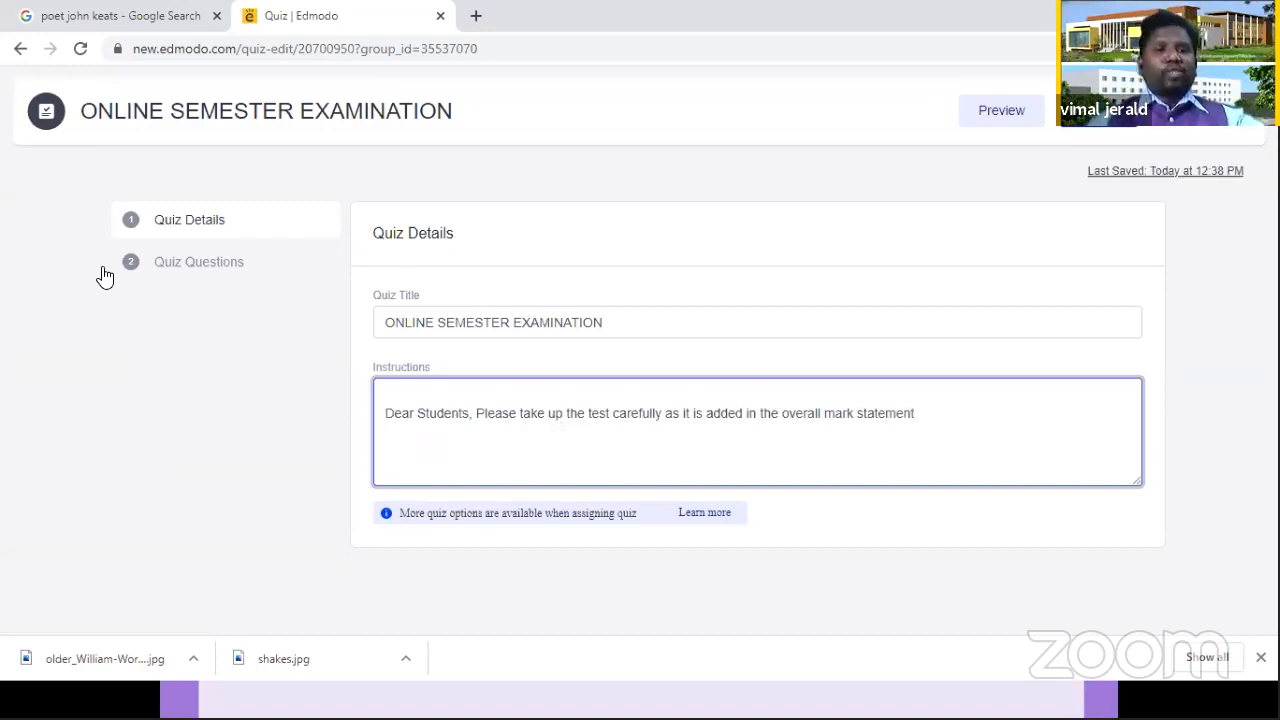
Step: Go to the quiz questions and choose Multiple Choice as the type of question 1
{"action": "left_click", "coordinate": [180, 275]}
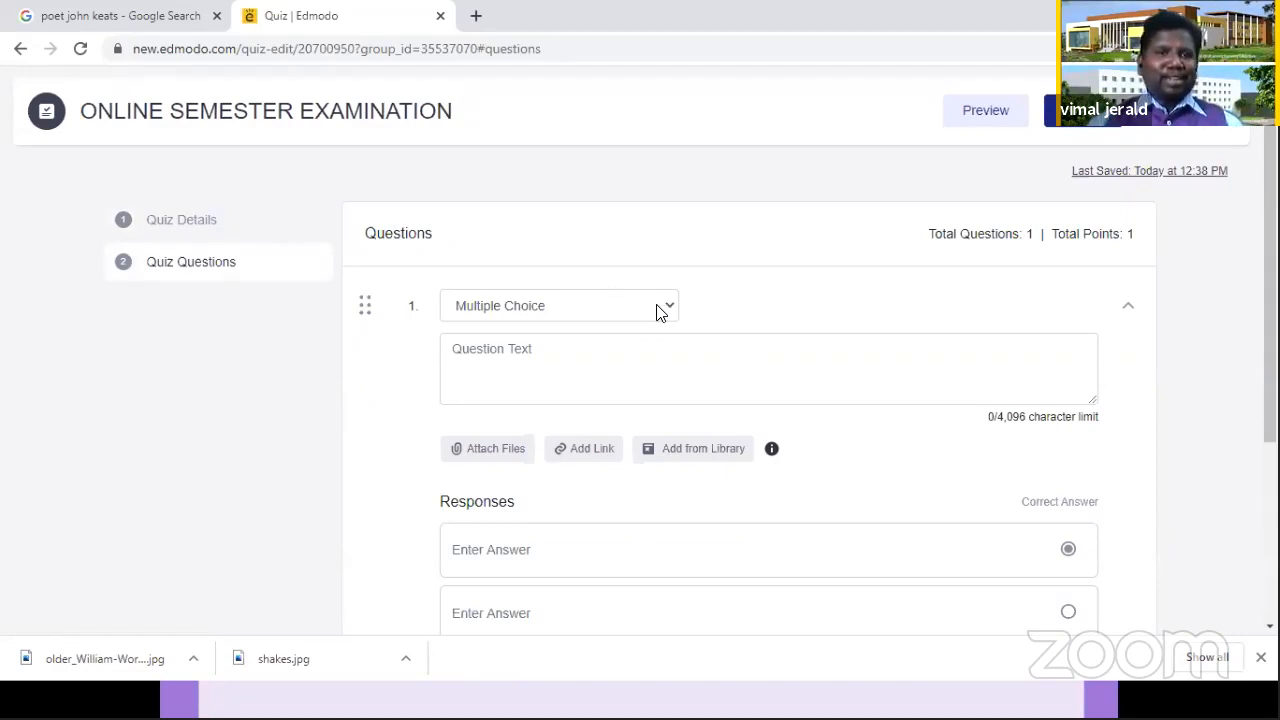
{"action": "left_click", "coordinate": [531, 316]}
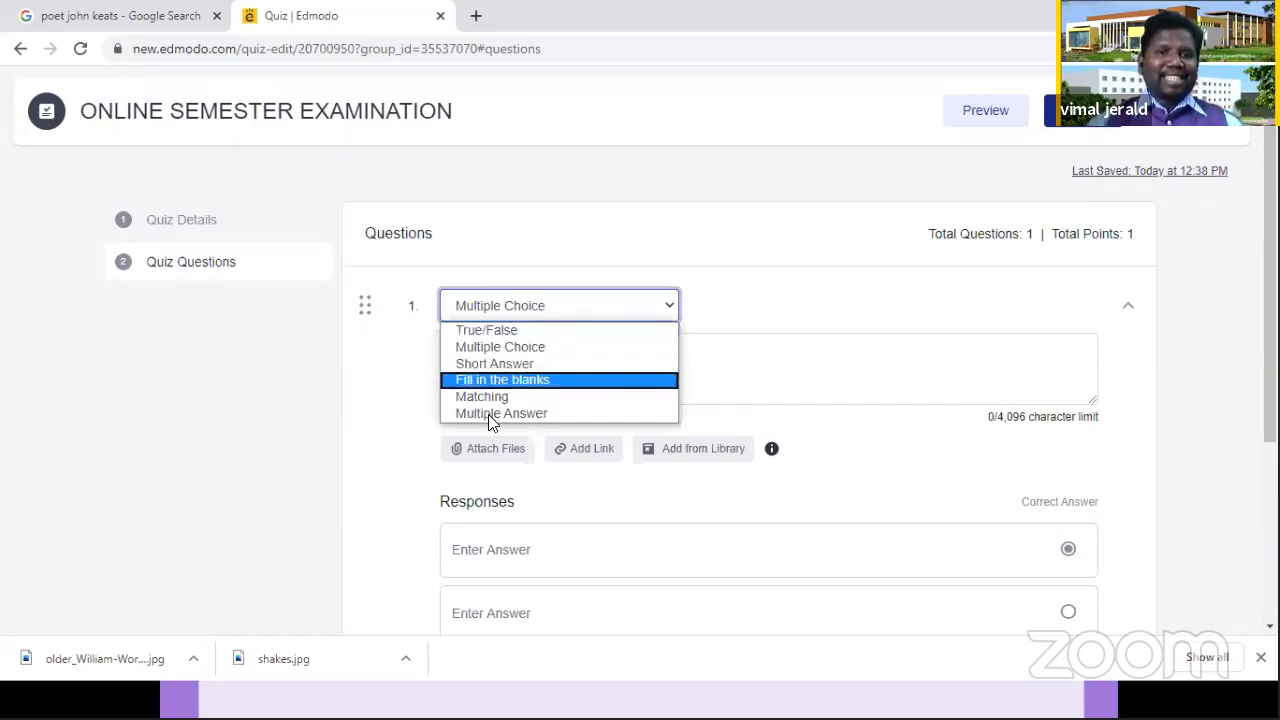
{"action": "left_click", "coordinate": [523, 349]}
Step: Enter "What is the capital of India?" as the text of question 1
{"action": "left_click", "coordinate": [526, 366]}
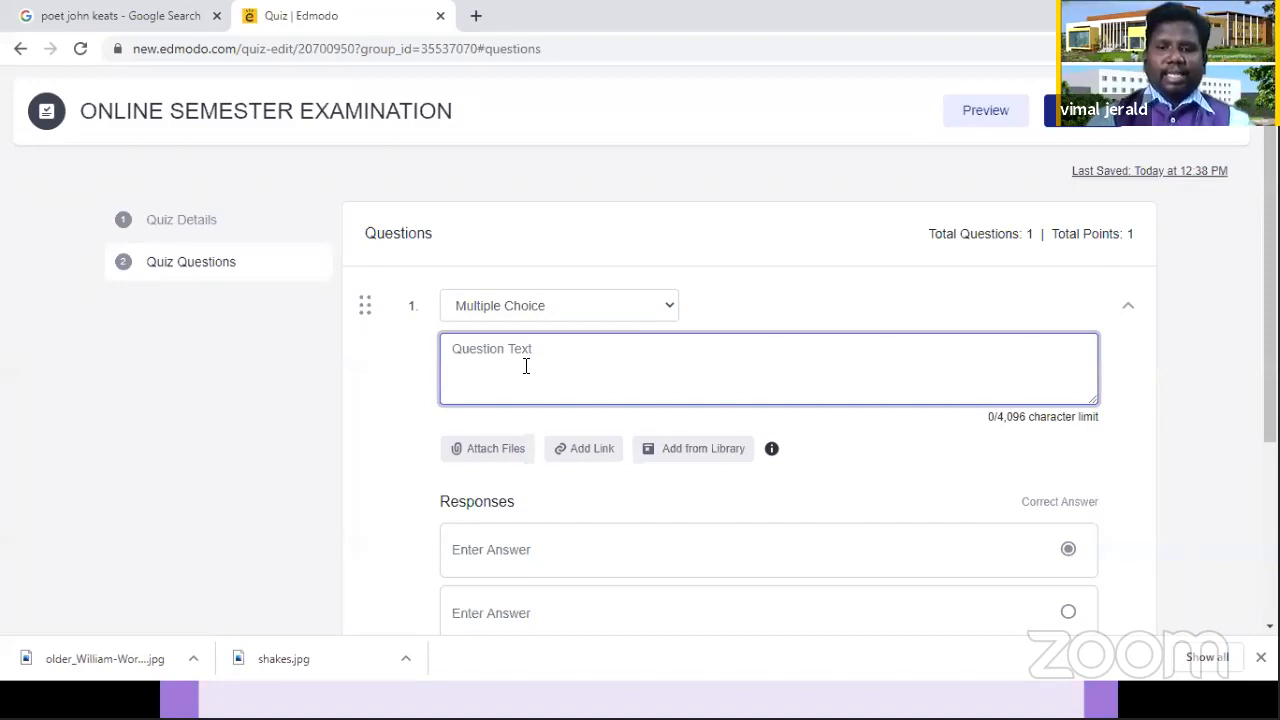
{"action": "type", "text": "W"}
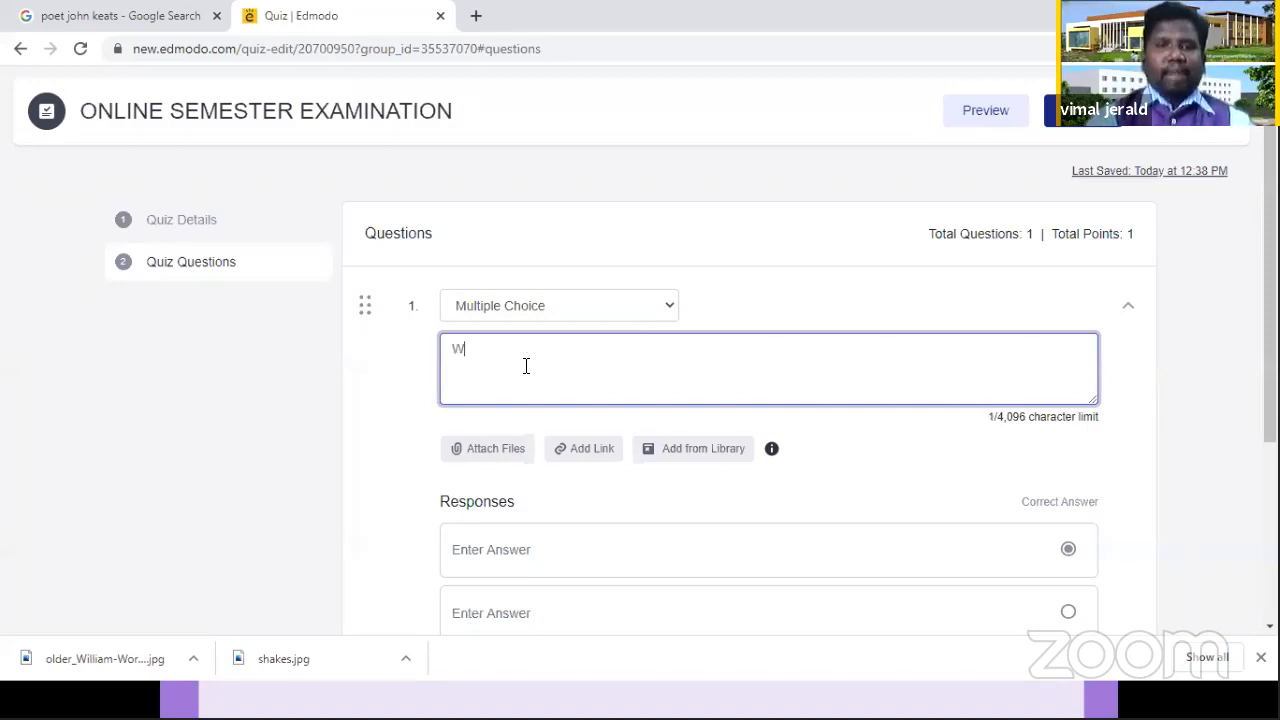
{"action": "type", "text": "hat"}
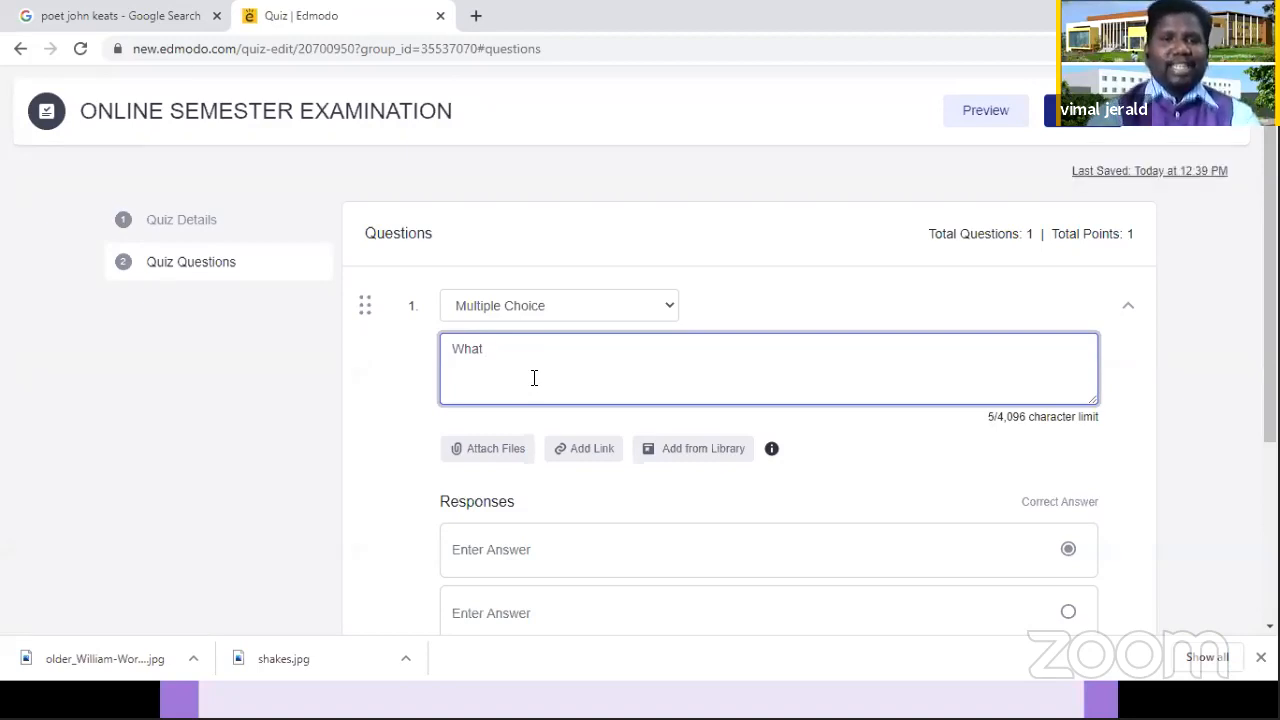
{"action": "type", "text": "is the ca"}
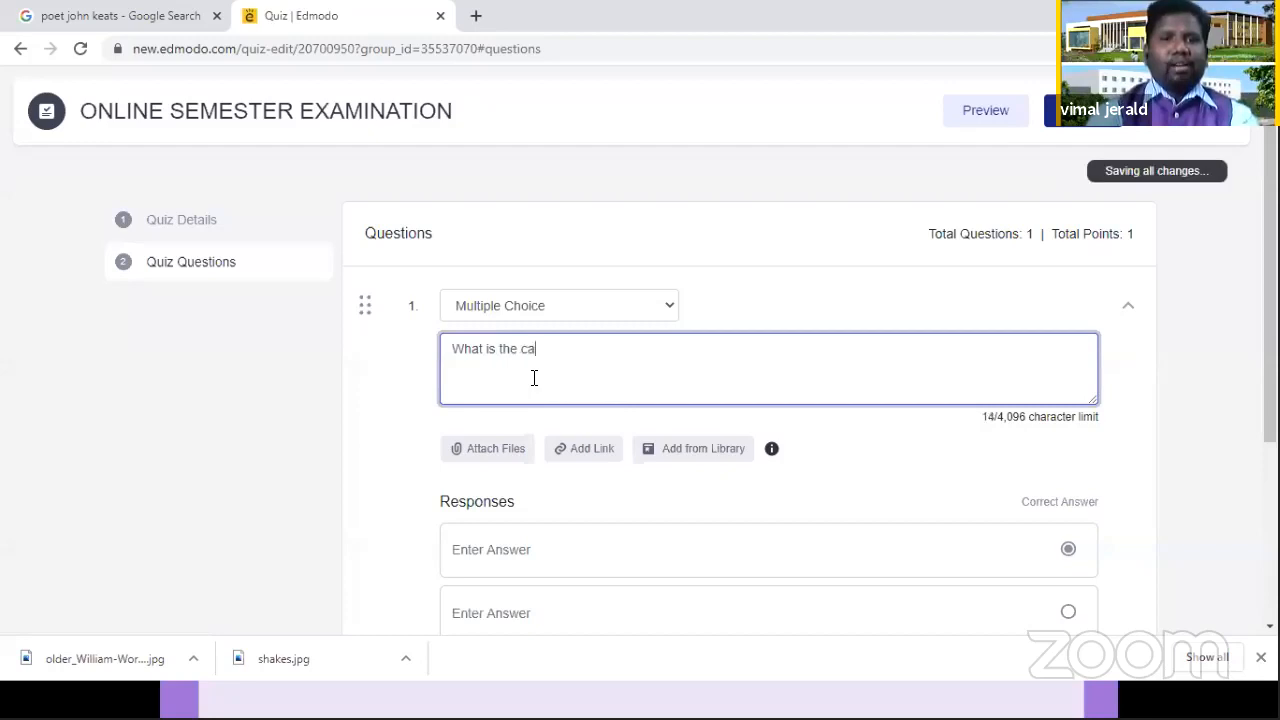
{"action": "type", "text": "pital of I"}
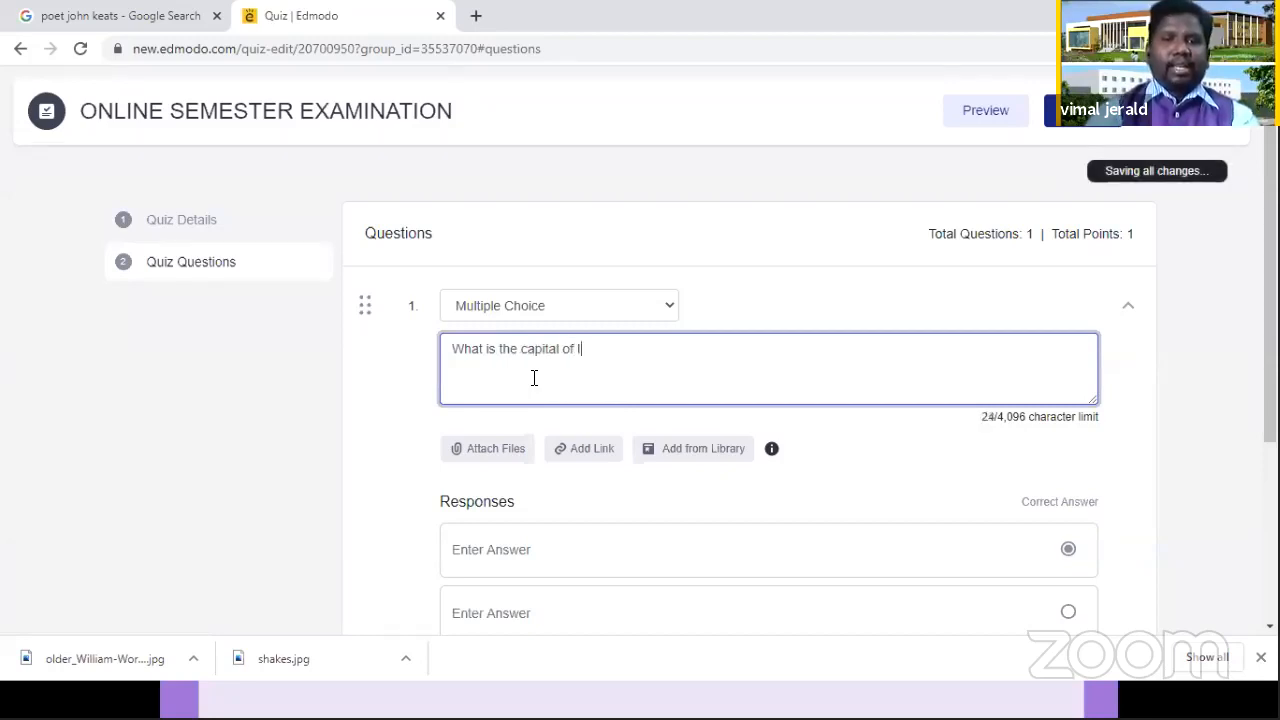
{"action": "type", "text": "ndia?"}
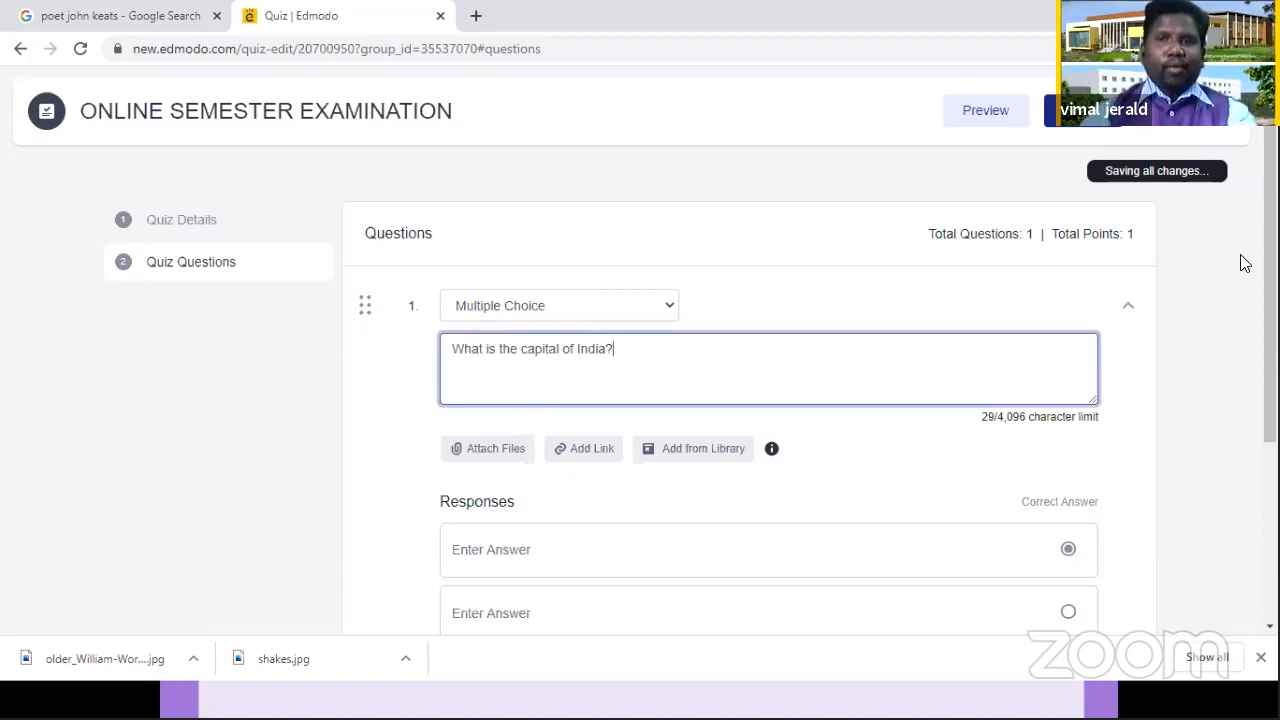
Step: Enter "Chennai", "Hyderabad" and "New Delhi" as the first three responses of question 1
{"action": "scroll", "coordinate": [843, 371], "scroll_direction": "down", "scroll_amount": 1}
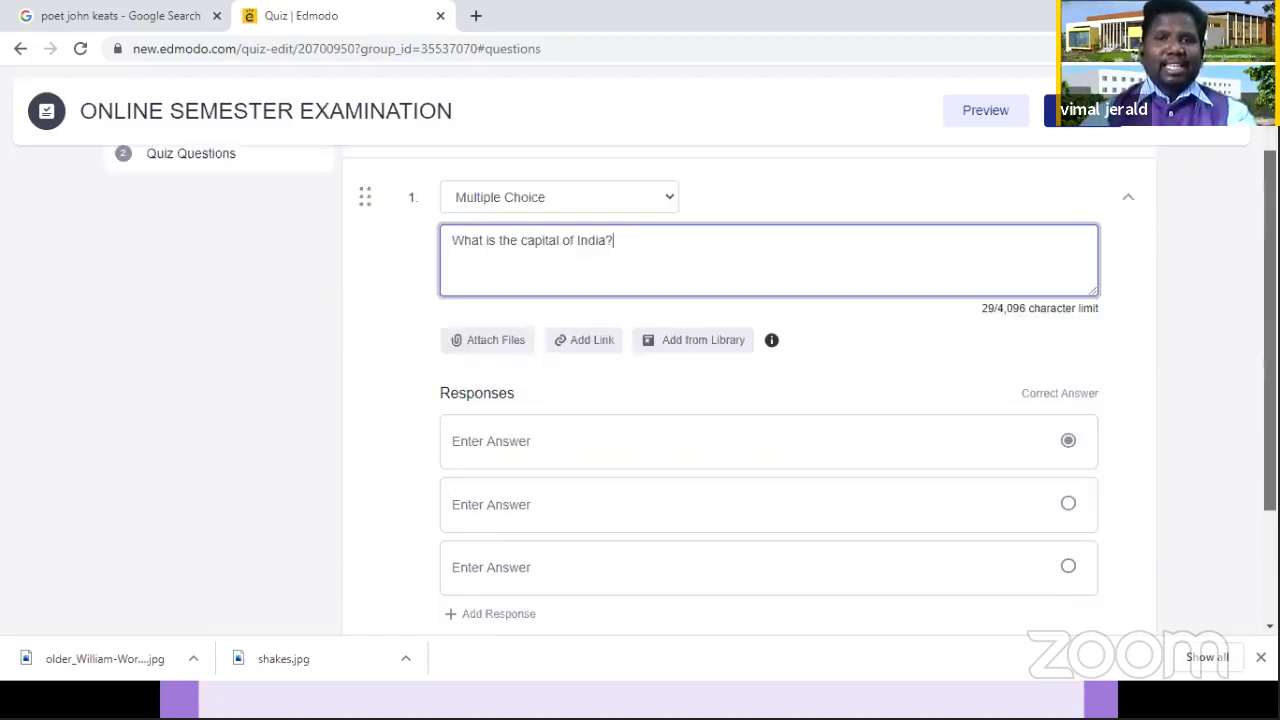
{"action": "scroll", "coordinate": [843, 365], "scroll_direction": "down", "scroll_amount": 1}
{"action": "mouse_move", "coordinate": [635, 374]}
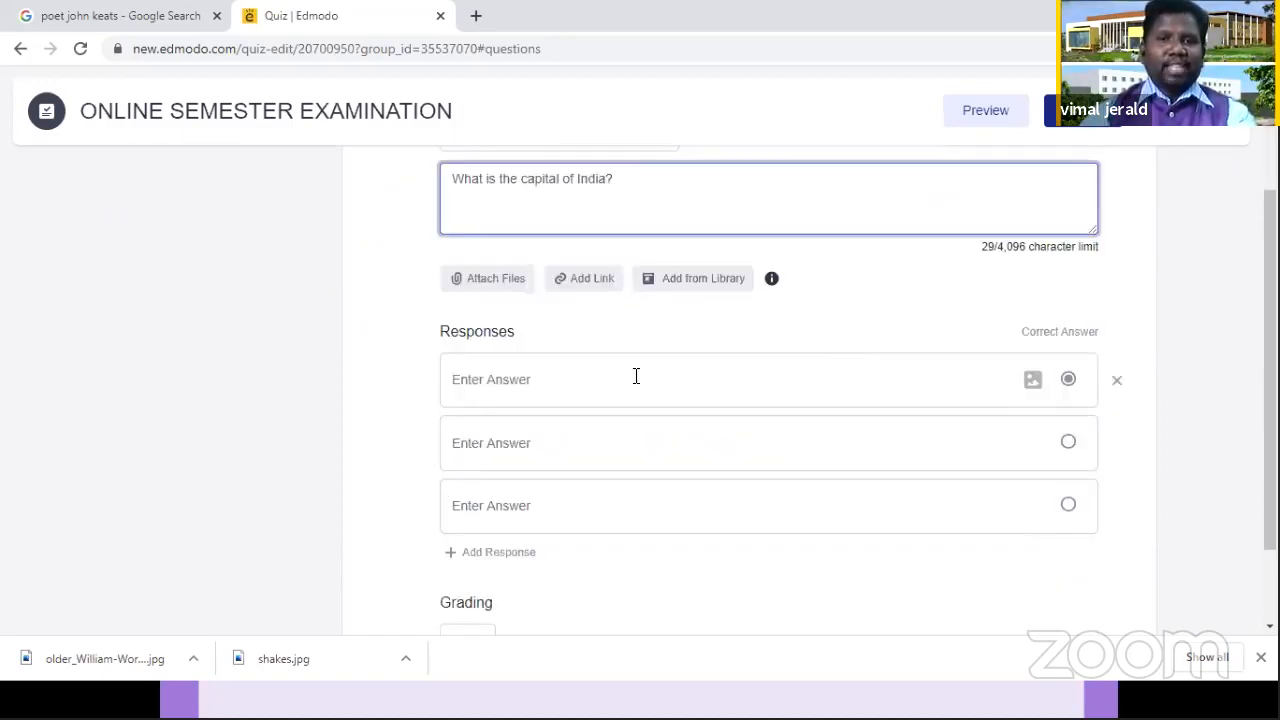
{"action": "left_click", "coordinate": [640, 378]}
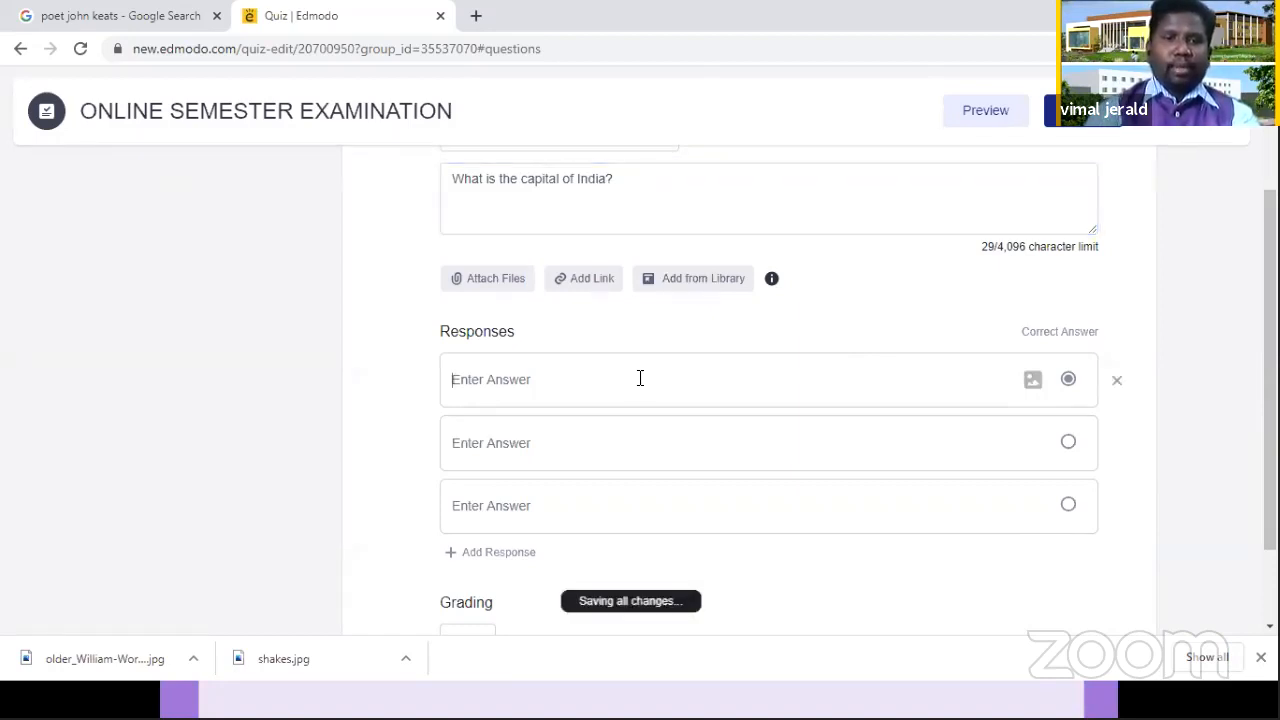
{"action": "type", "text": "Chennai"}
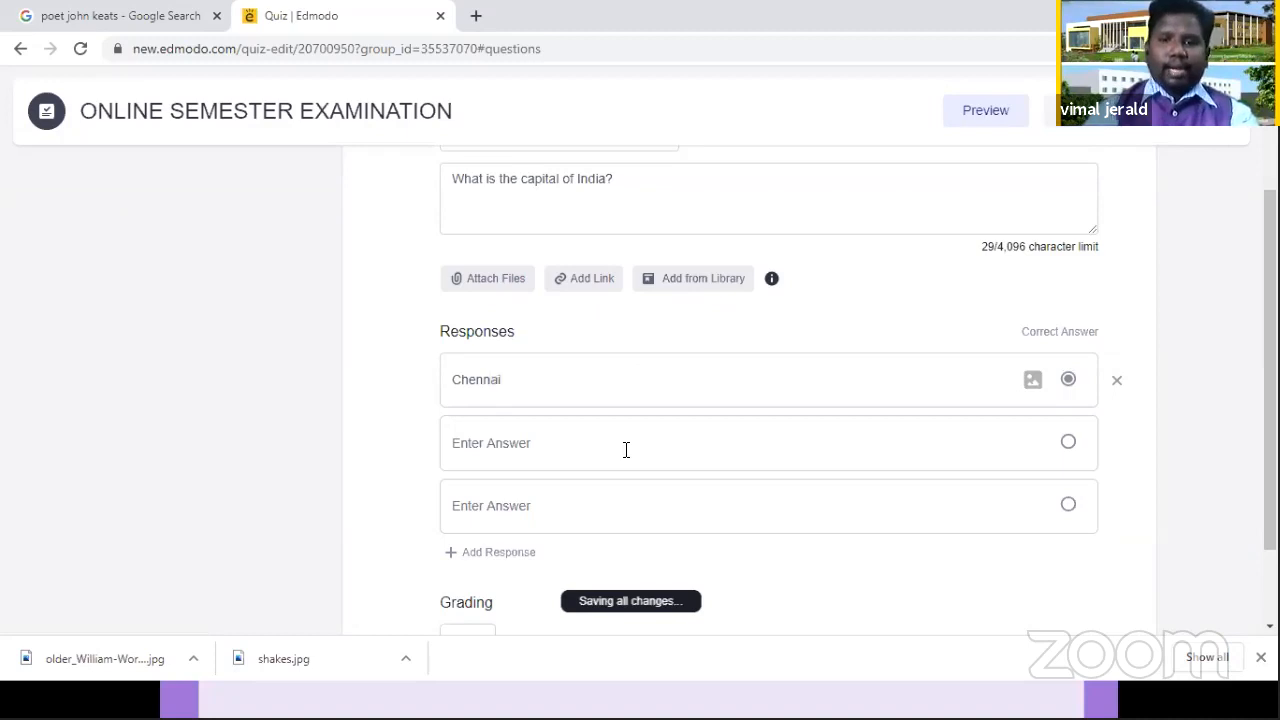
{"action": "left_click", "coordinate": [626, 450]}
{"action": "type", "text": "H"}
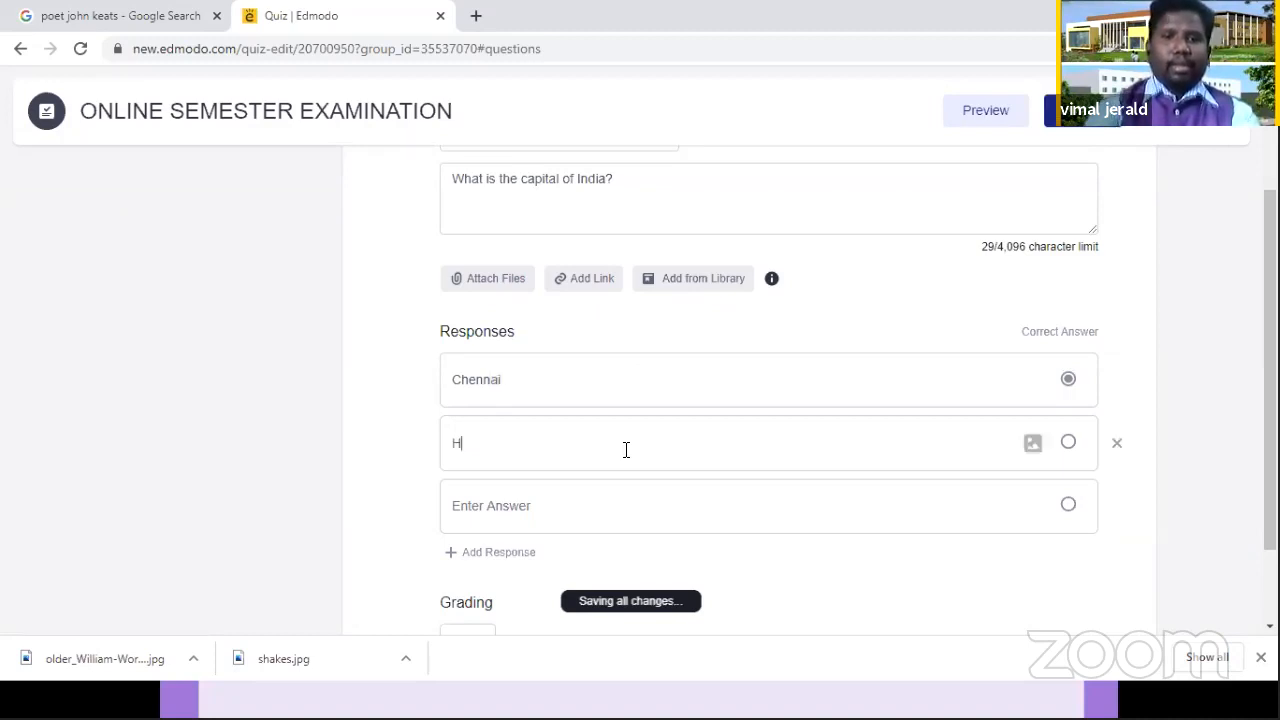
{"action": "type", "text": "yderabad"}
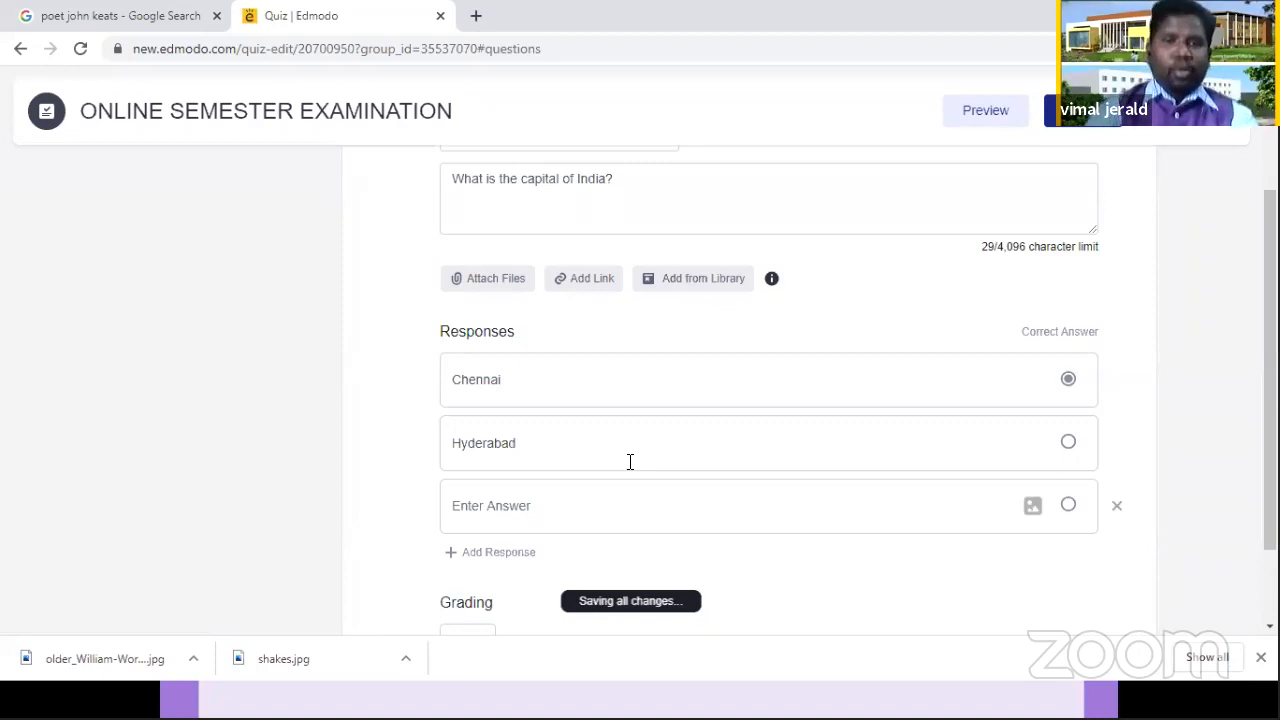
{"action": "left_click", "coordinate": [600, 512]}
{"action": "type", "text": "New Delhi"}
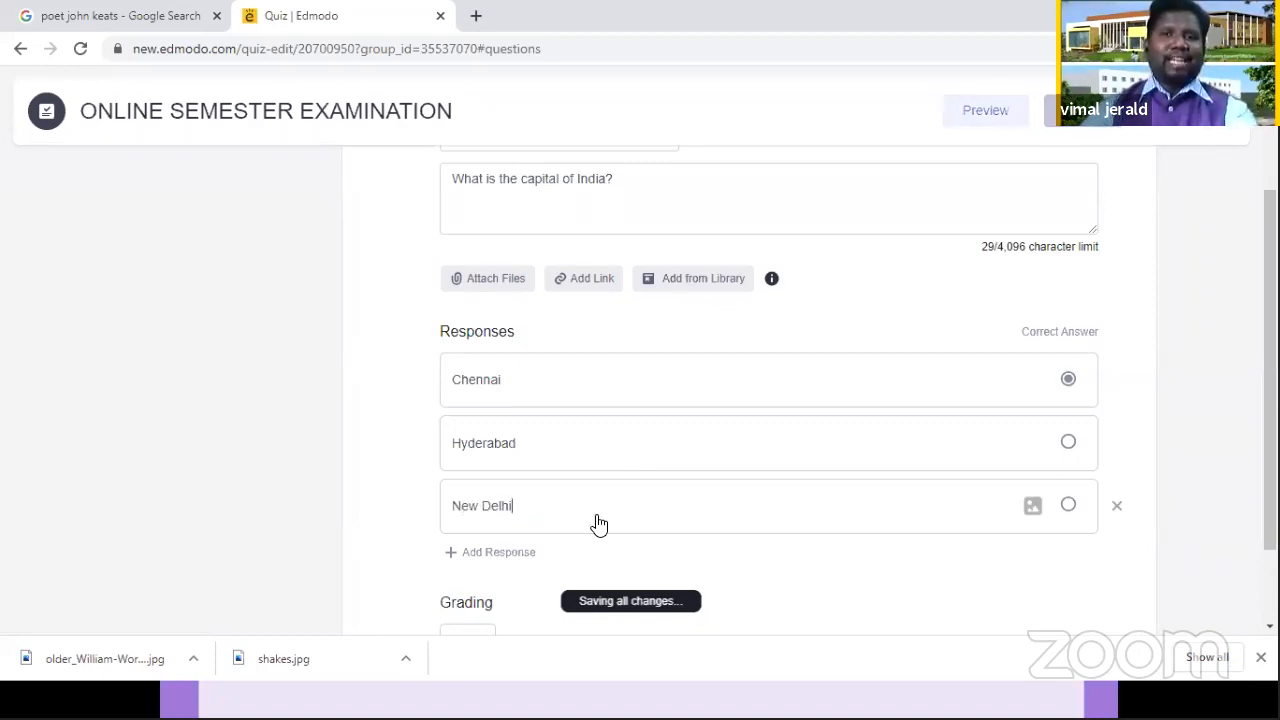
Step: Add a fourth response to question 1 and enter "Mumbai" in it
{"action": "left_click", "coordinate": [485, 552]}
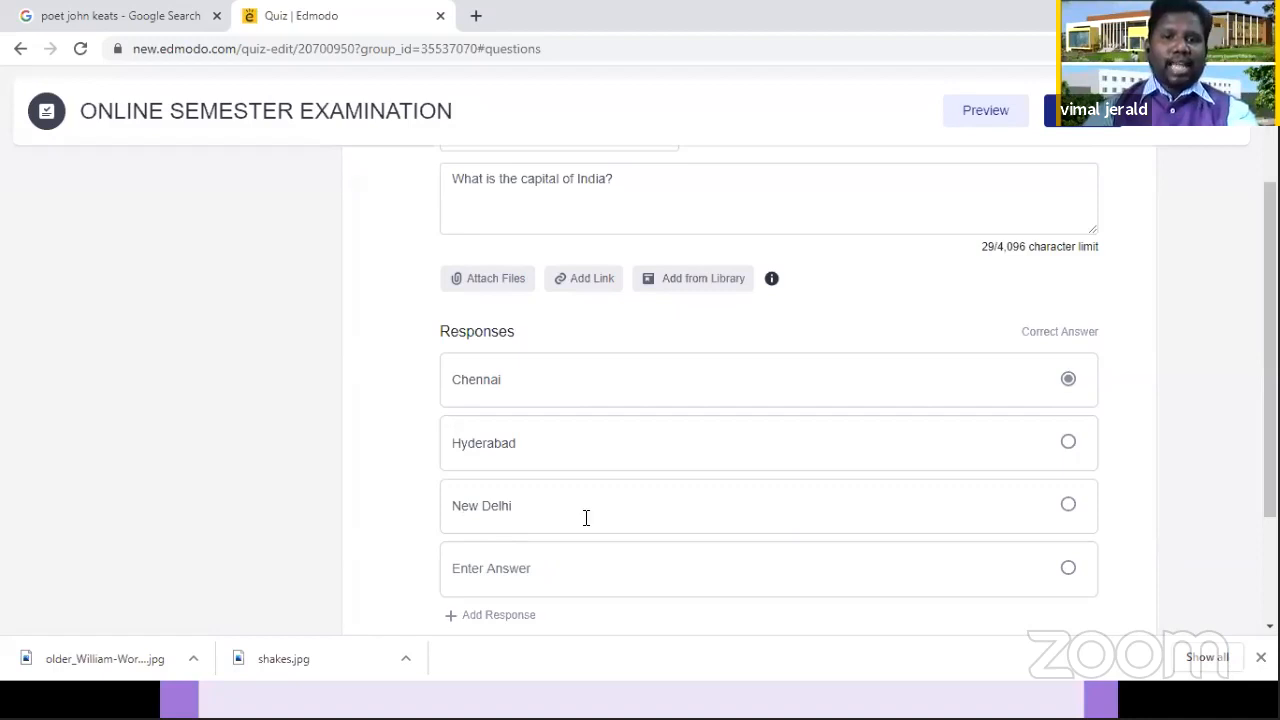
{"action": "scroll", "coordinate": [586, 517], "scroll_direction": "down", "scroll_amount": 1}
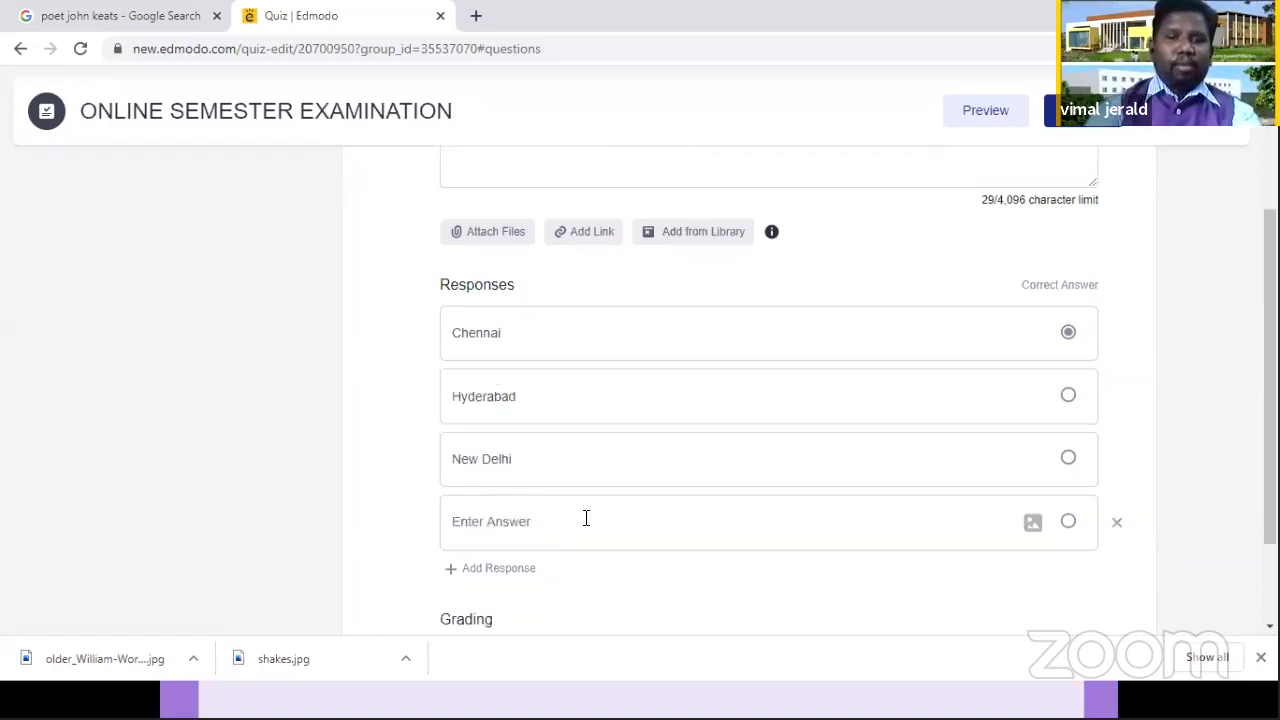
{"action": "left_click", "coordinate": [586, 517]}
{"action": "type", "text": "Mumbai"}
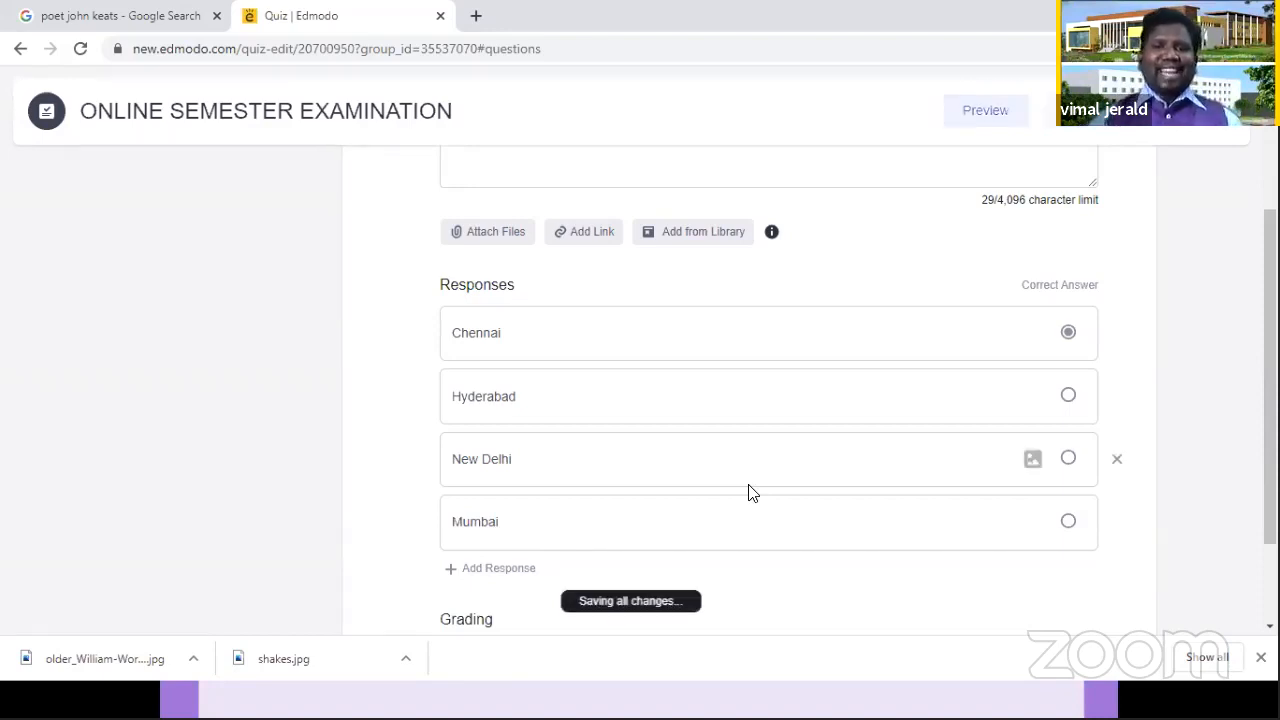
Step: Check the library for images that can be attached to the Chennai response, then close it without attaching anything
{"action": "left_click_drag", "start_coordinate": [1270, 400], "coordinate": [1270, 383]}
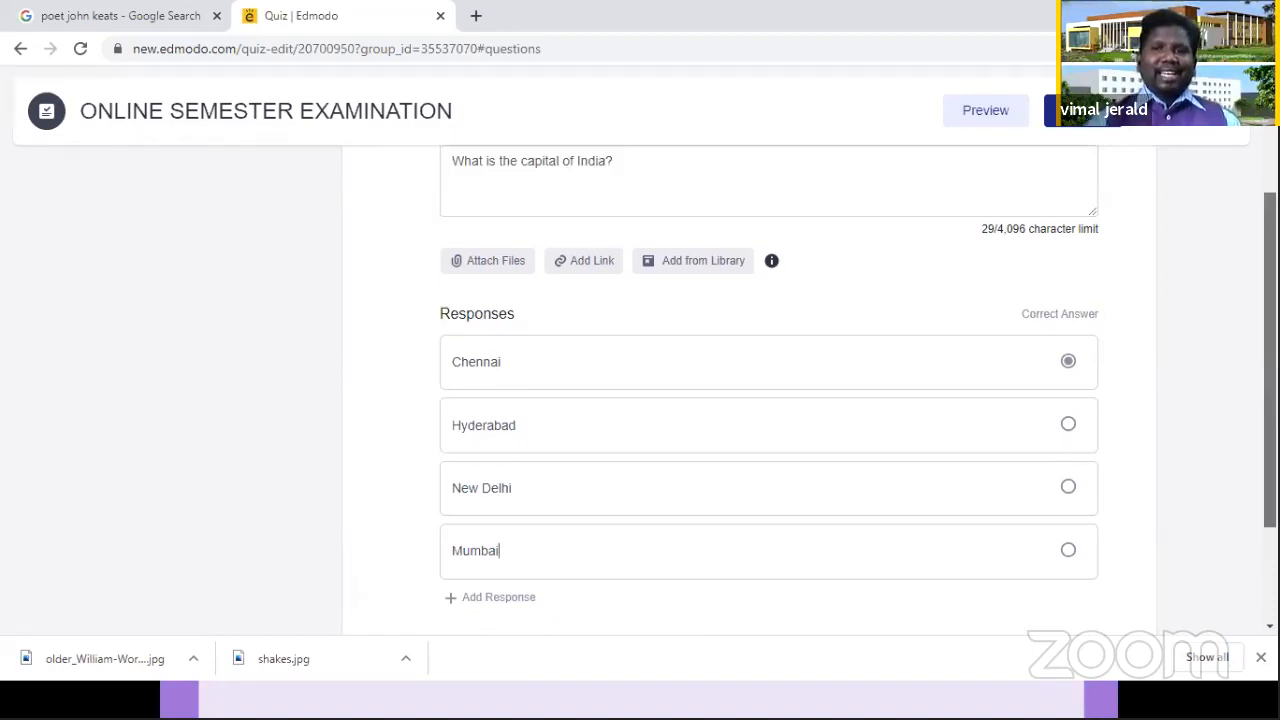
{"action": "scroll", "coordinate": [768, 380], "scroll_direction": "down", "scroll_amount": 2}
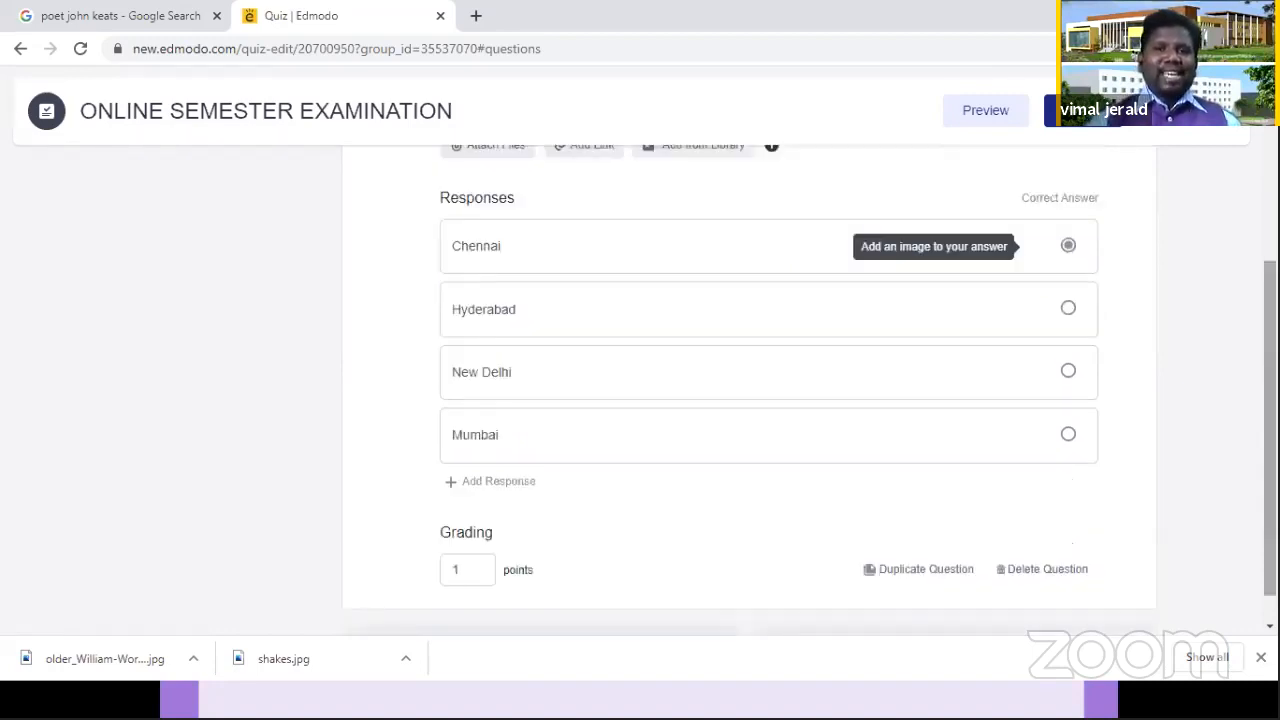
{"action": "scroll", "coordinate": [768, 380], "scroll_direction": "up", "scroll_amount": 1}
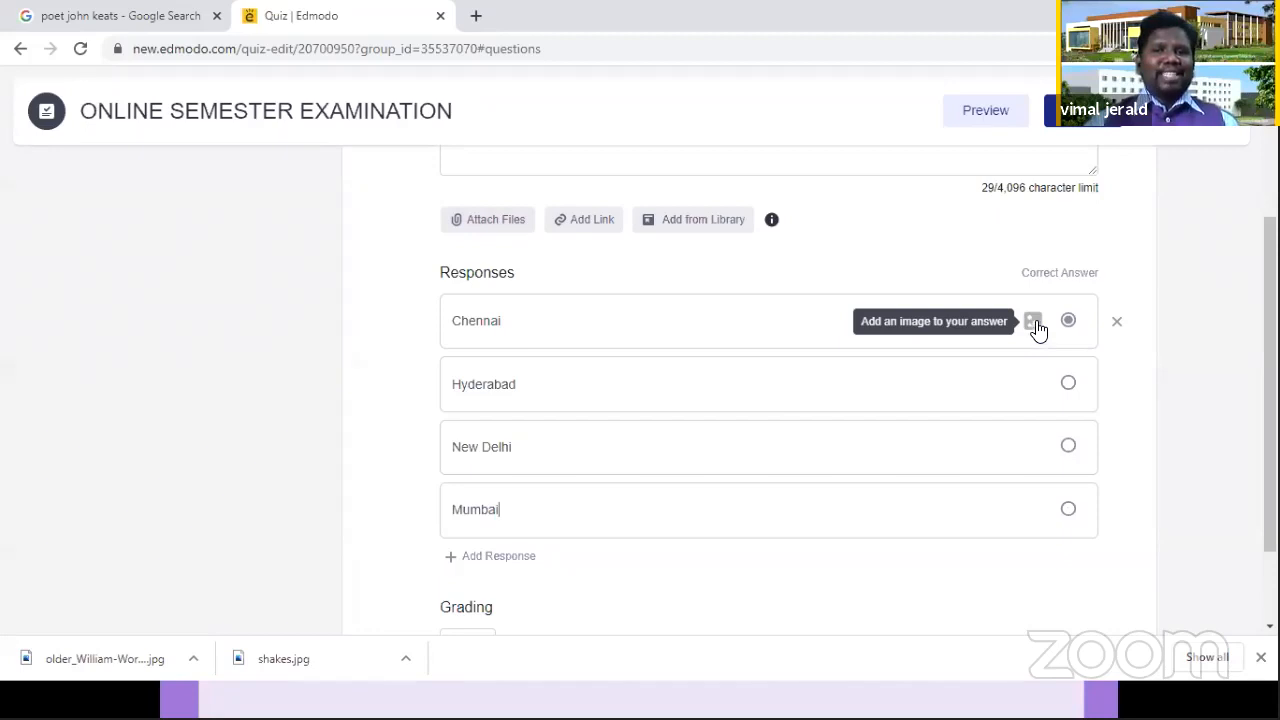
{"action": "left_click", "coordinate": [1035, 325]}
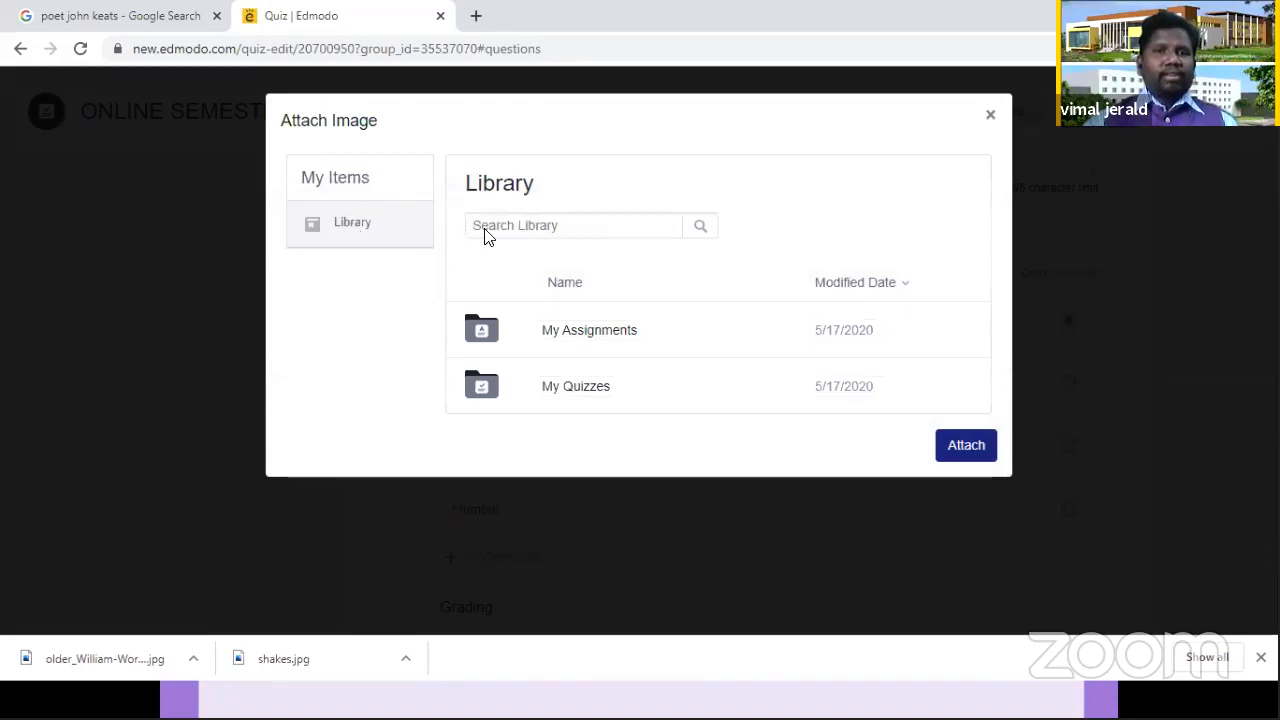
{"action": "double_click", "coordinate": [352, 172]}
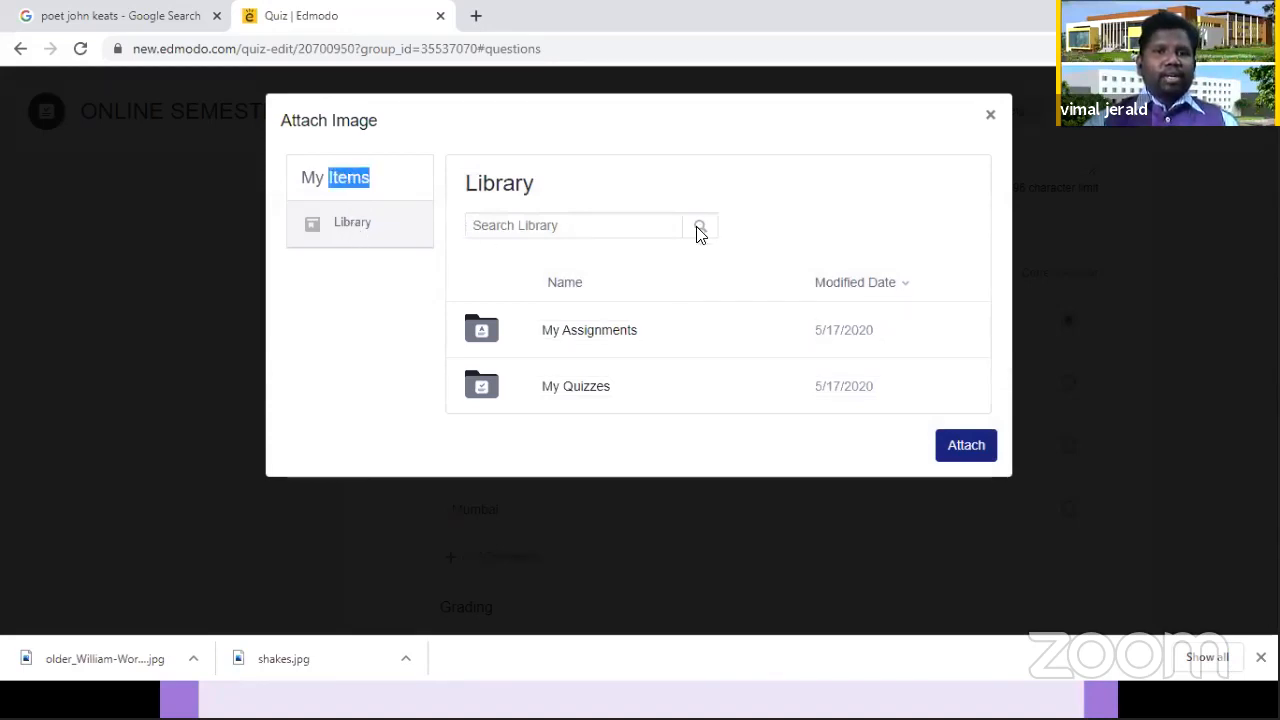
{"action": "left_click", "coordinate": [700, 230]}
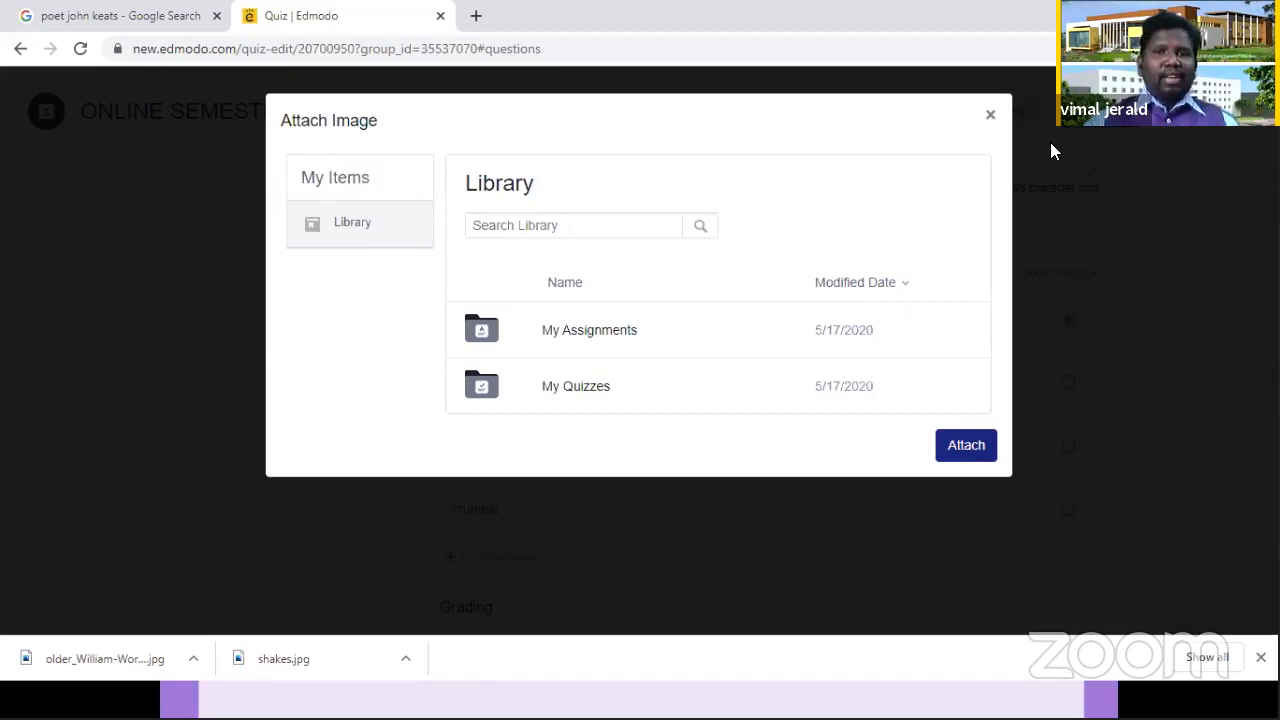
{"action": "left_click", "coordinate": [990, 120]}
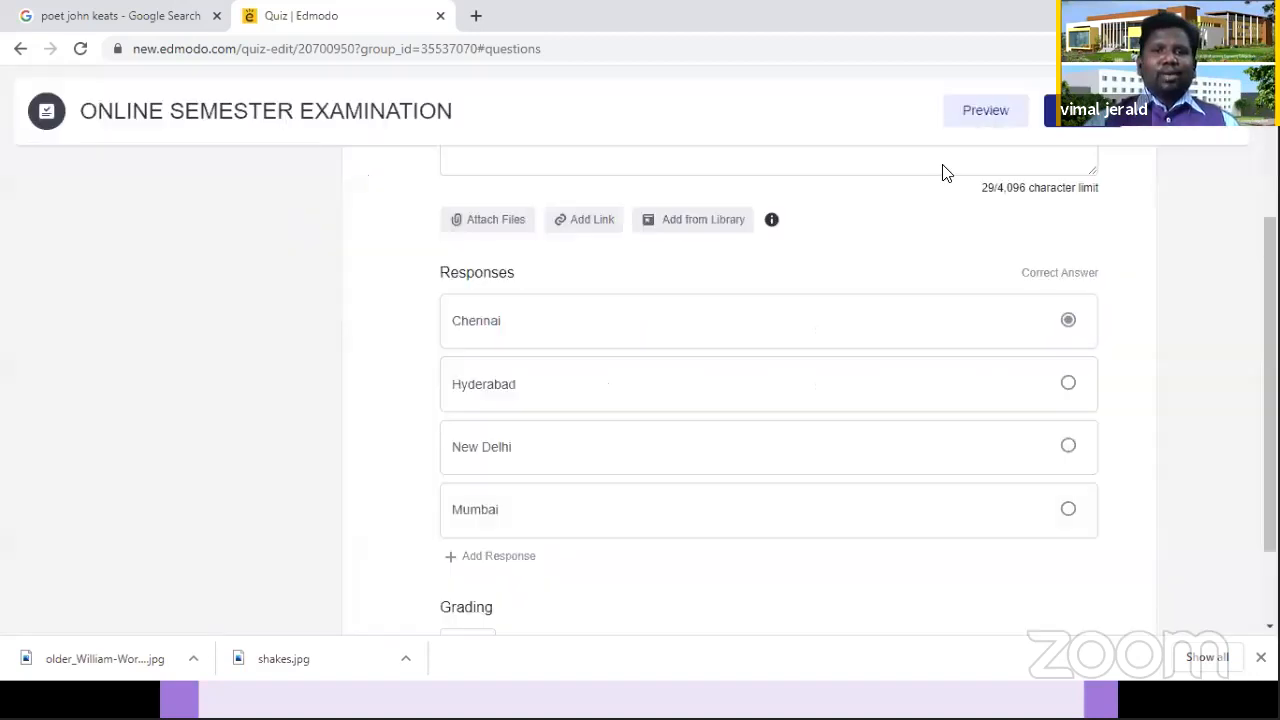
Step: Set the grading of question 1 to 2 points
{"action": "mouse_move", "coordinate": [1060, 334]}
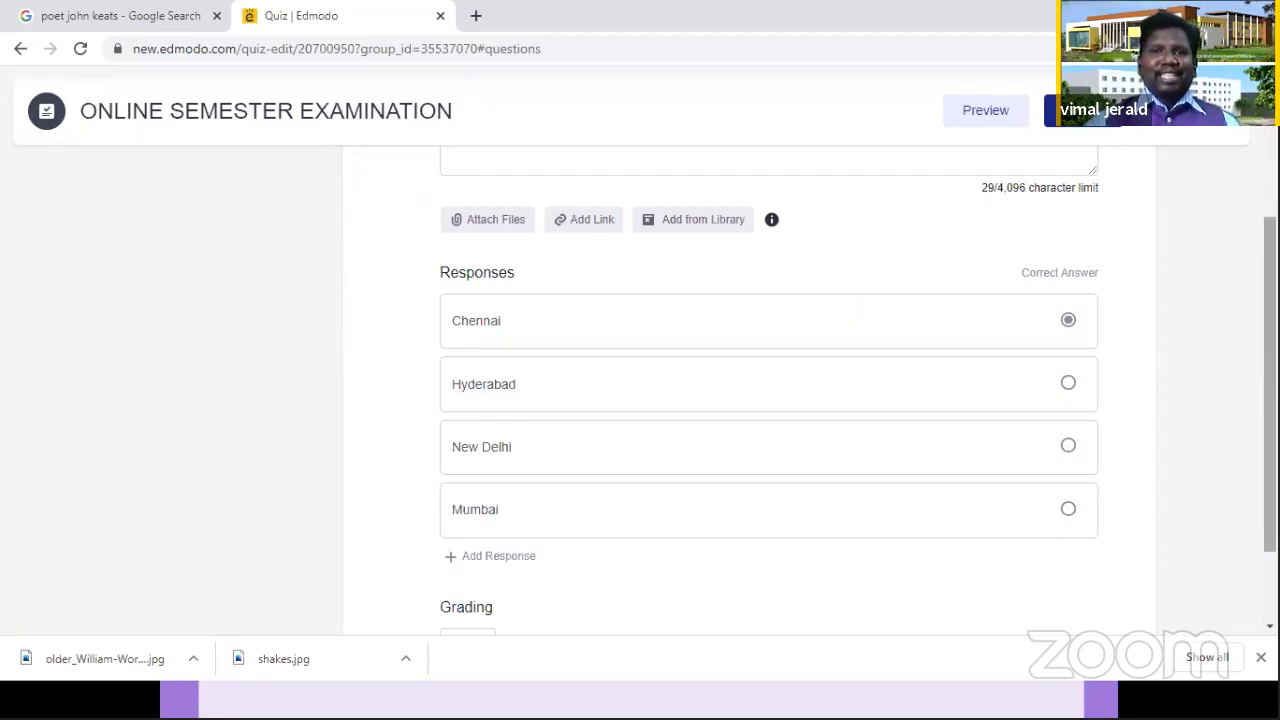
{"action": "left_click_drag", "start_coordinate": [1270, 345], "coordinate": [1270, 301]}
{"action": "scroll", "coordinate": [768, 400], "scroll_direction": "down", "scroll_amount": 2}
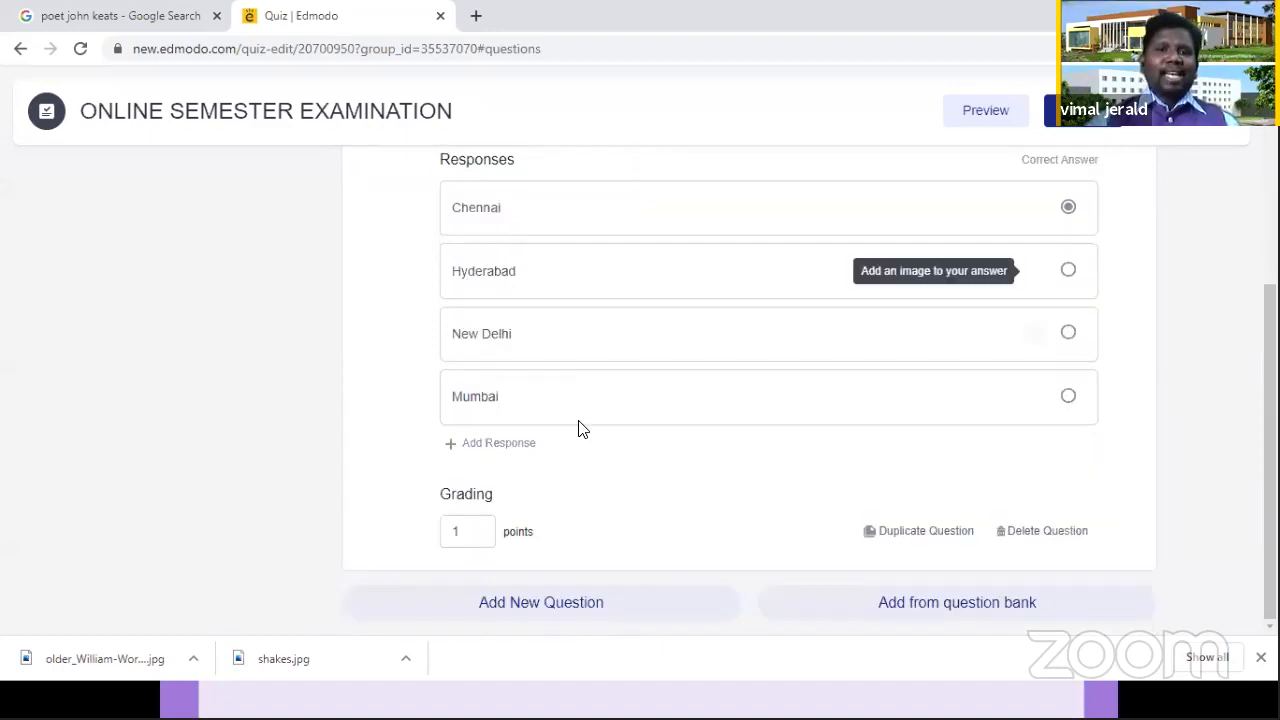
{"action": "double_click", "coordinate": [477, 530]}
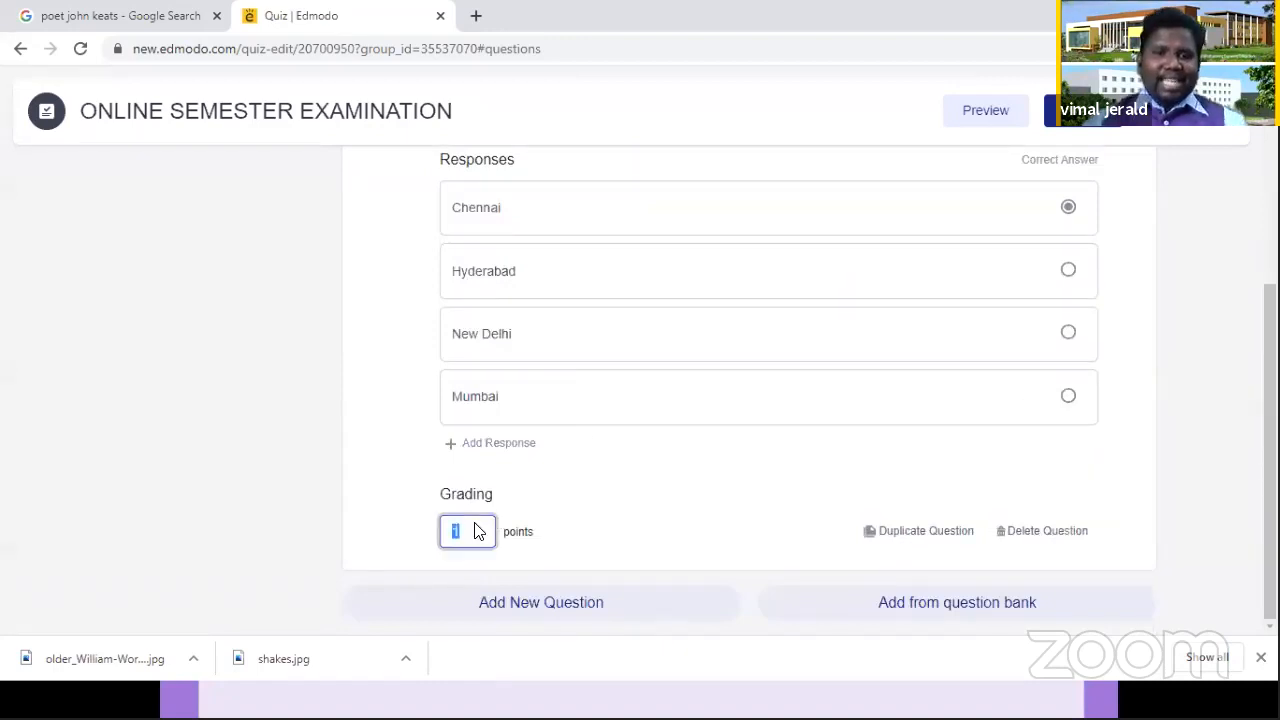
{"action": "type", "text": "2"}
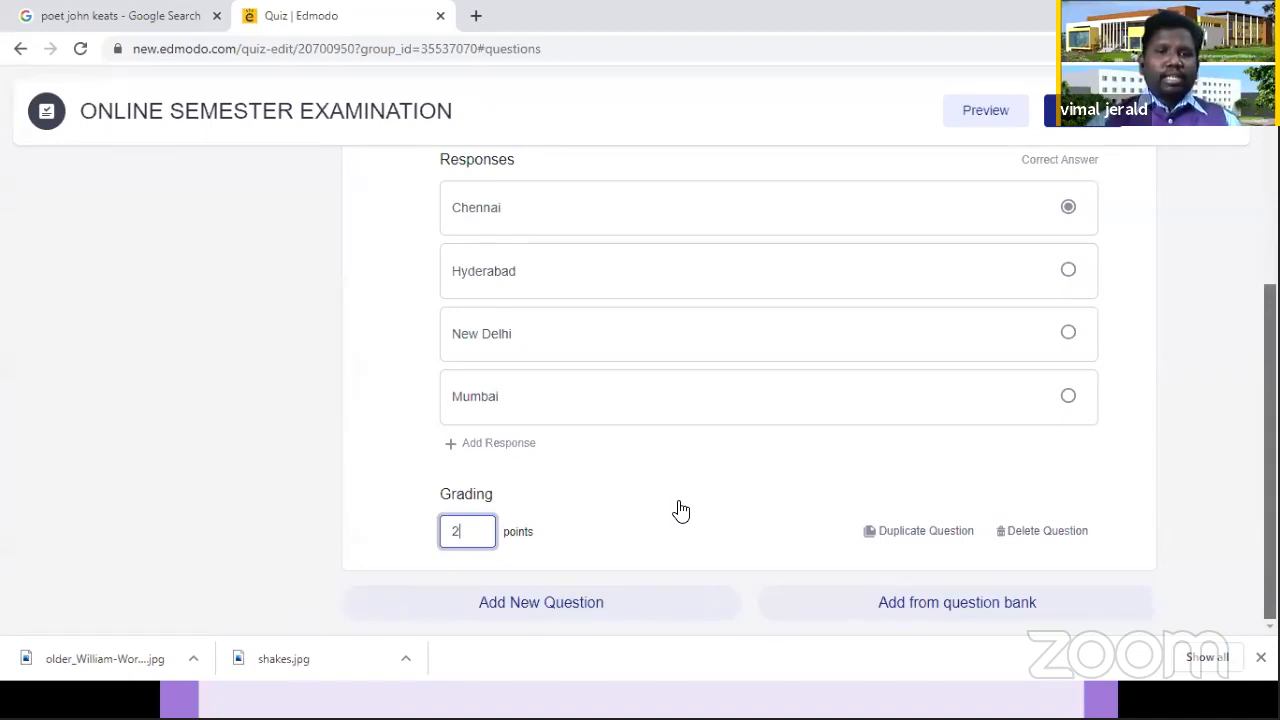
Step: Add a new question 2 to the quiz and set its type to True/False
{"action": "left_click", "coordinate": [519, 612]}
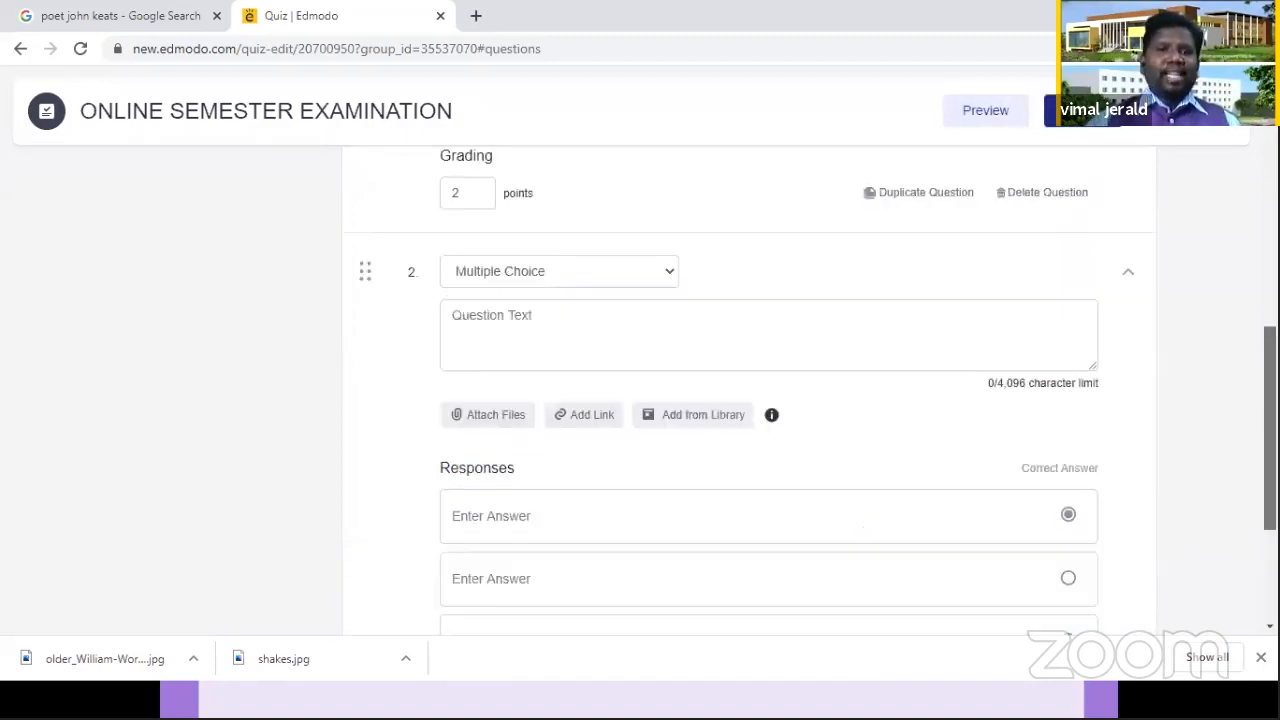
{"action": "left_click", "coordinate": [623, 231]}
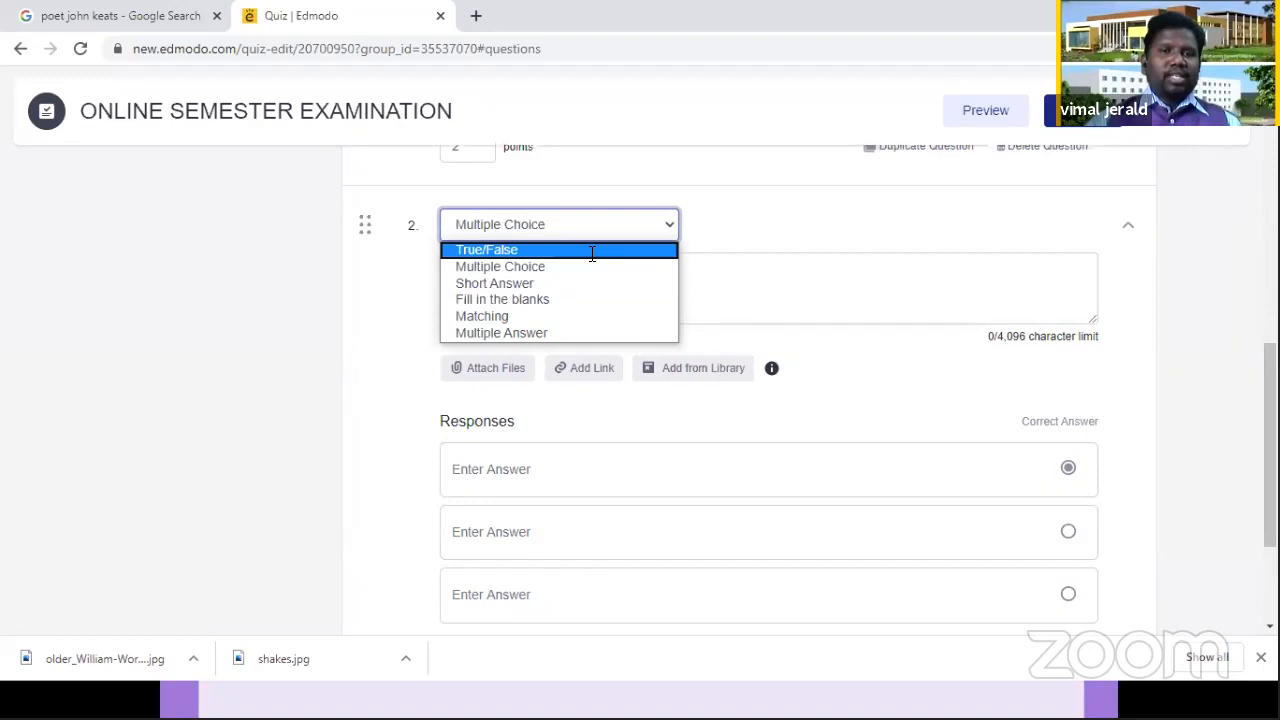
{"action": "left_click", "coordinate": [591, 252]}
Step: Enter "Social Distancing is the remedy for COVID 19" as the text of question 2 and mark True as the correct answer
{"action": "left_click", "coordinate": [591, 283]}
{"action": "type", "text": "Social Distancing "}
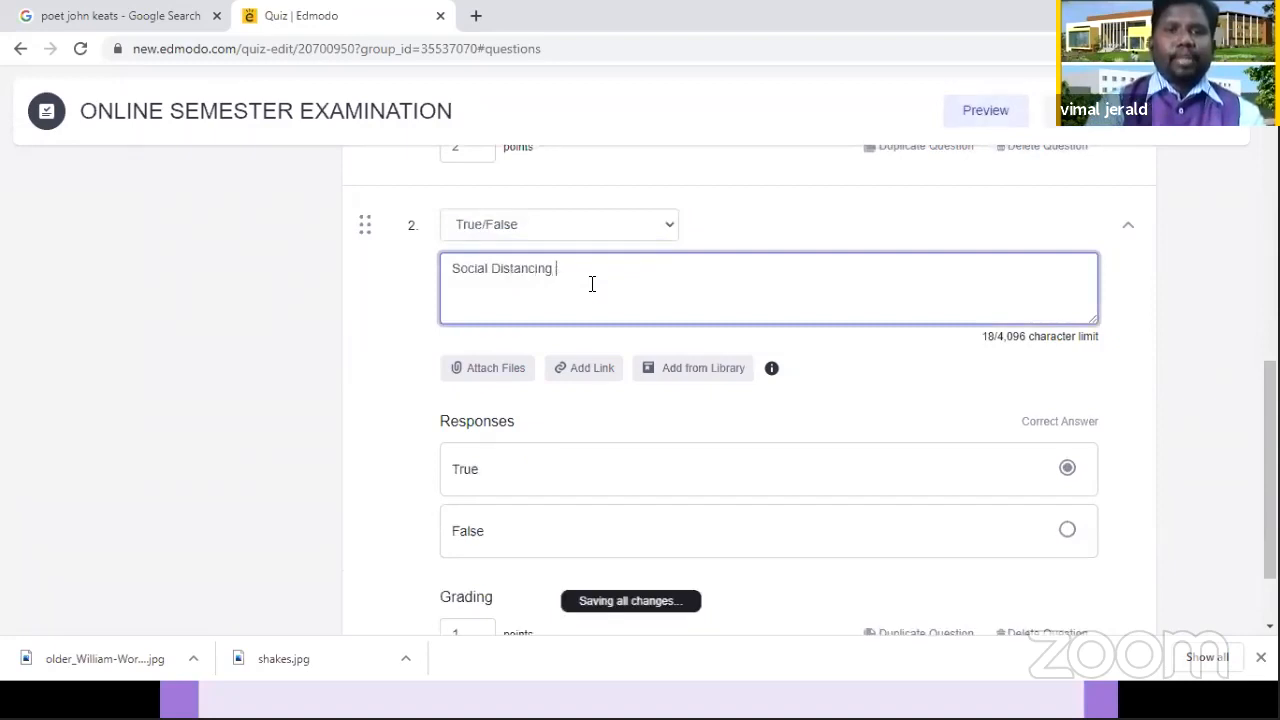
{"action": "type", "text": "is the rem"}
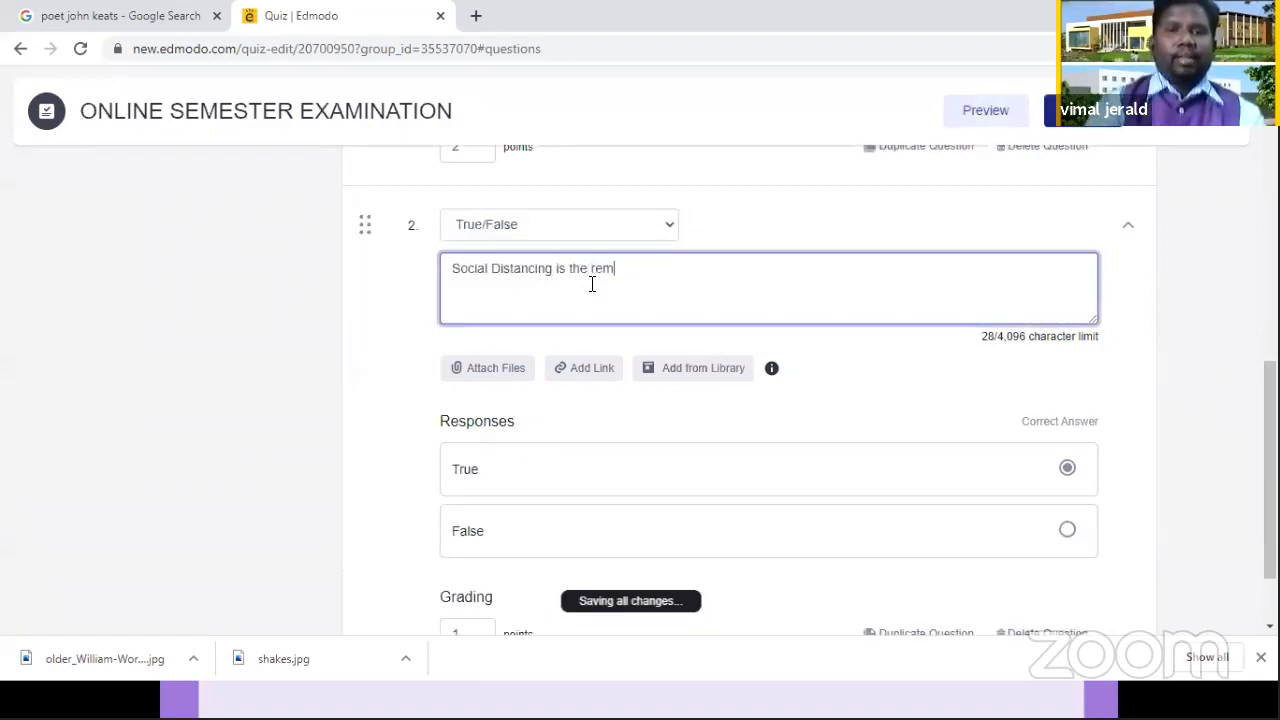
{"action": "type", "text": "edy for COVI"}
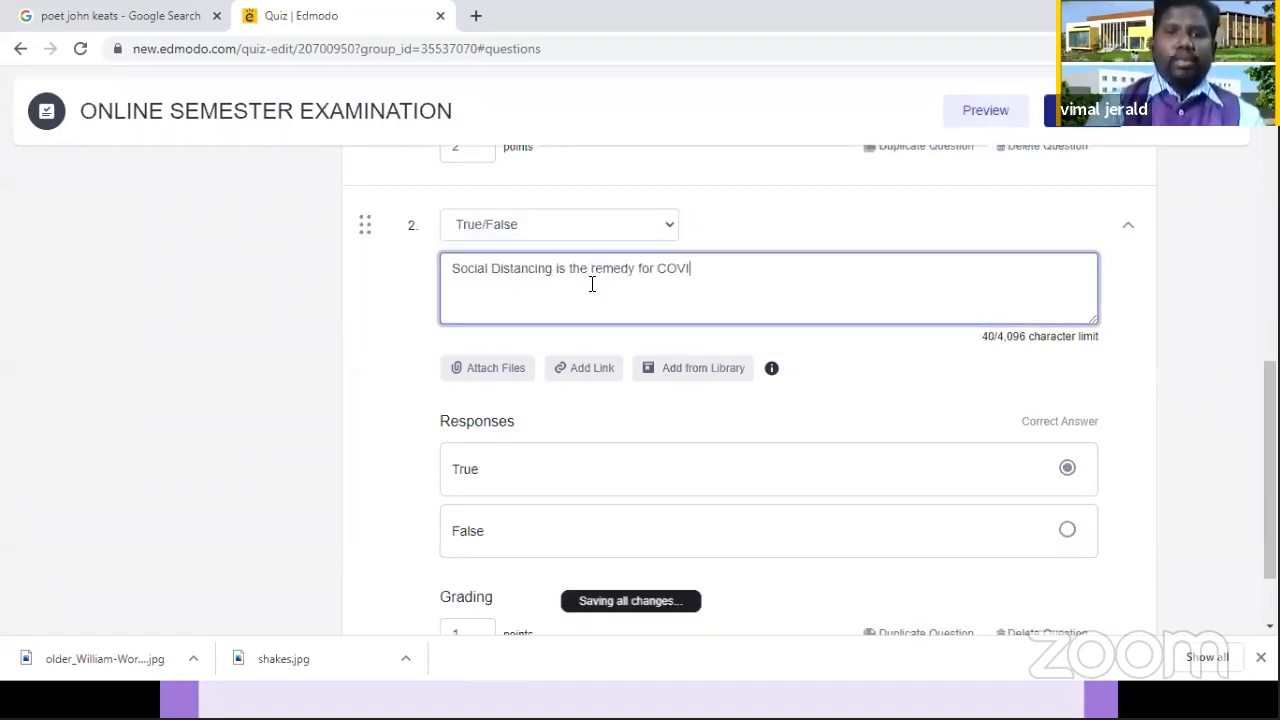
{"action": "type", "text": "D 19"}
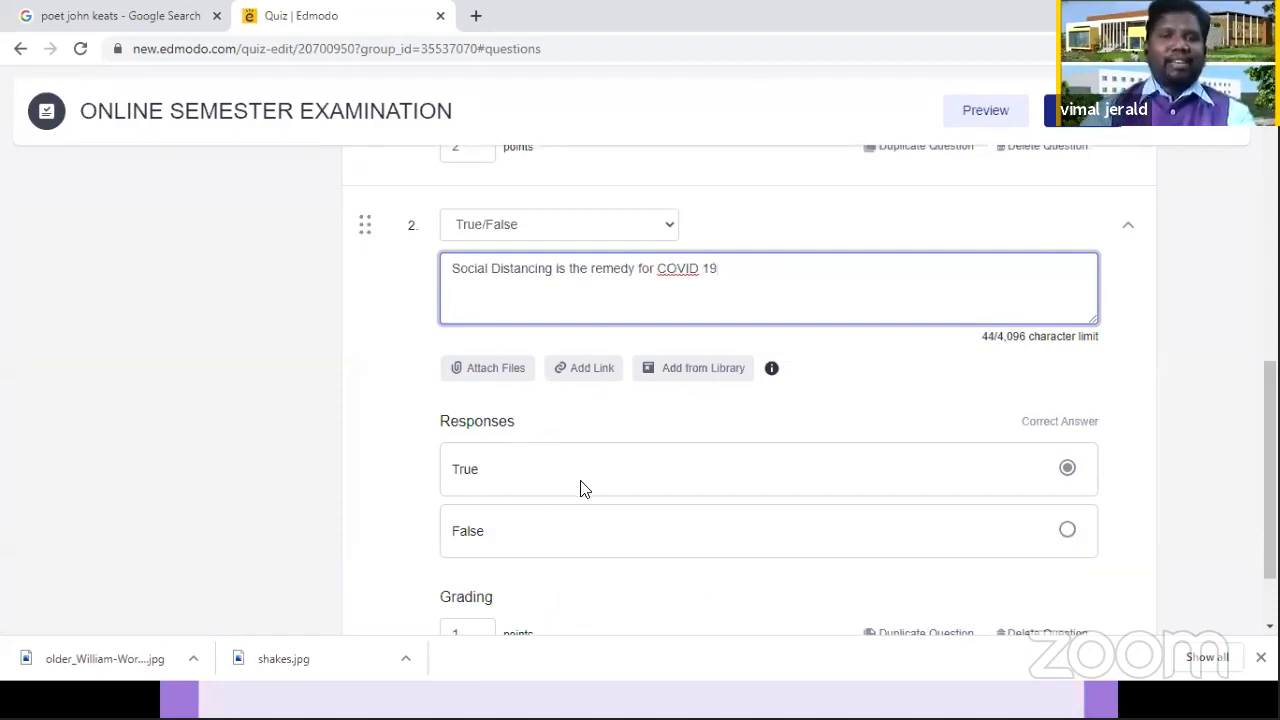
{"action": "left_click", "coordinate": [1068, 470]}
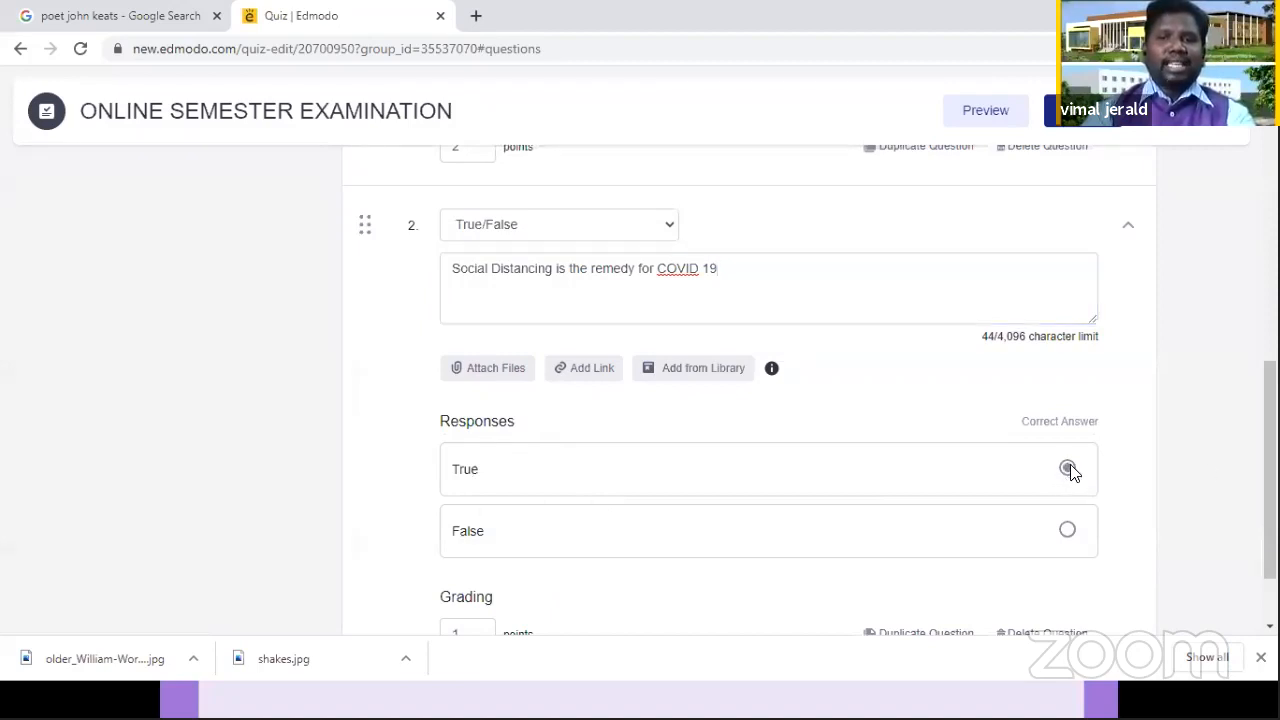
Step: Mark New Delhi as the correct answer of question 1
{"action": "scroll", "coordinate": [768, 390], "scroll_direction": "up", "scroll_amount": 5}
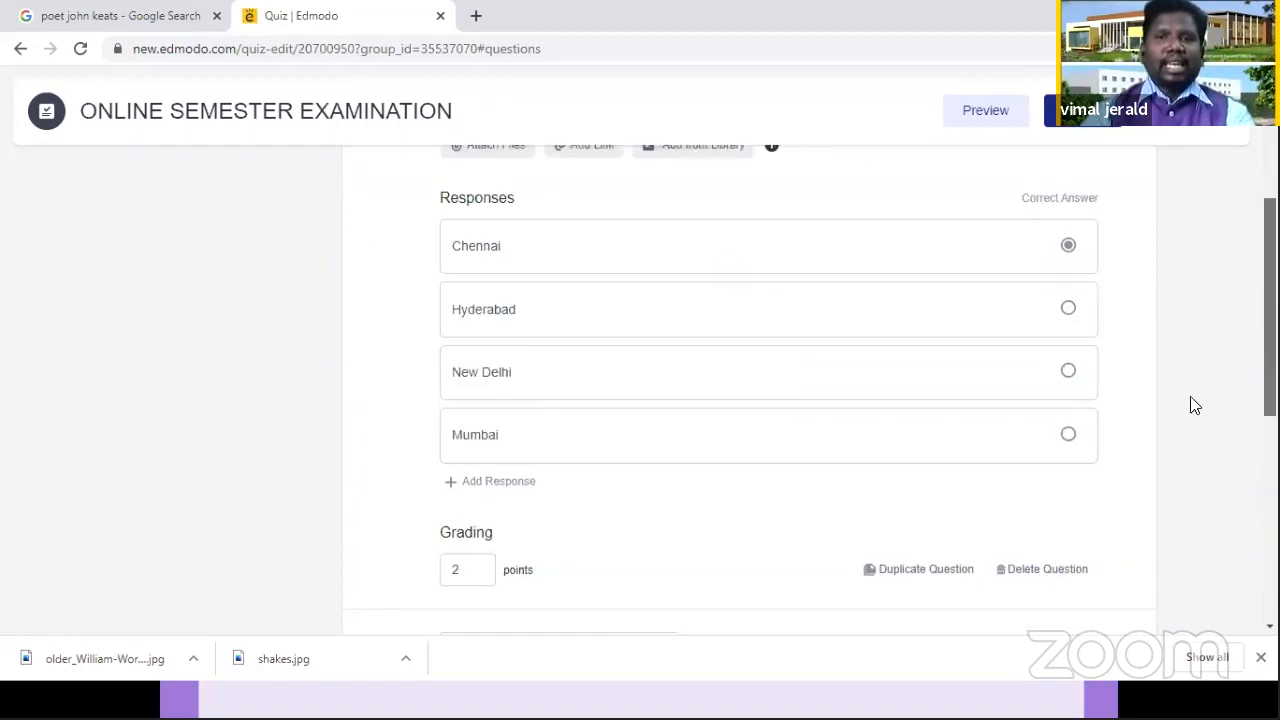
{"action": "scroll", "coordinate": [1186, 357], "scroll_direction": "down", "scroll_amount": 2}
{"action": "scroll", "coordinate": [1180, 293], "scroll_direction": "up", "scroll_amount": 2}
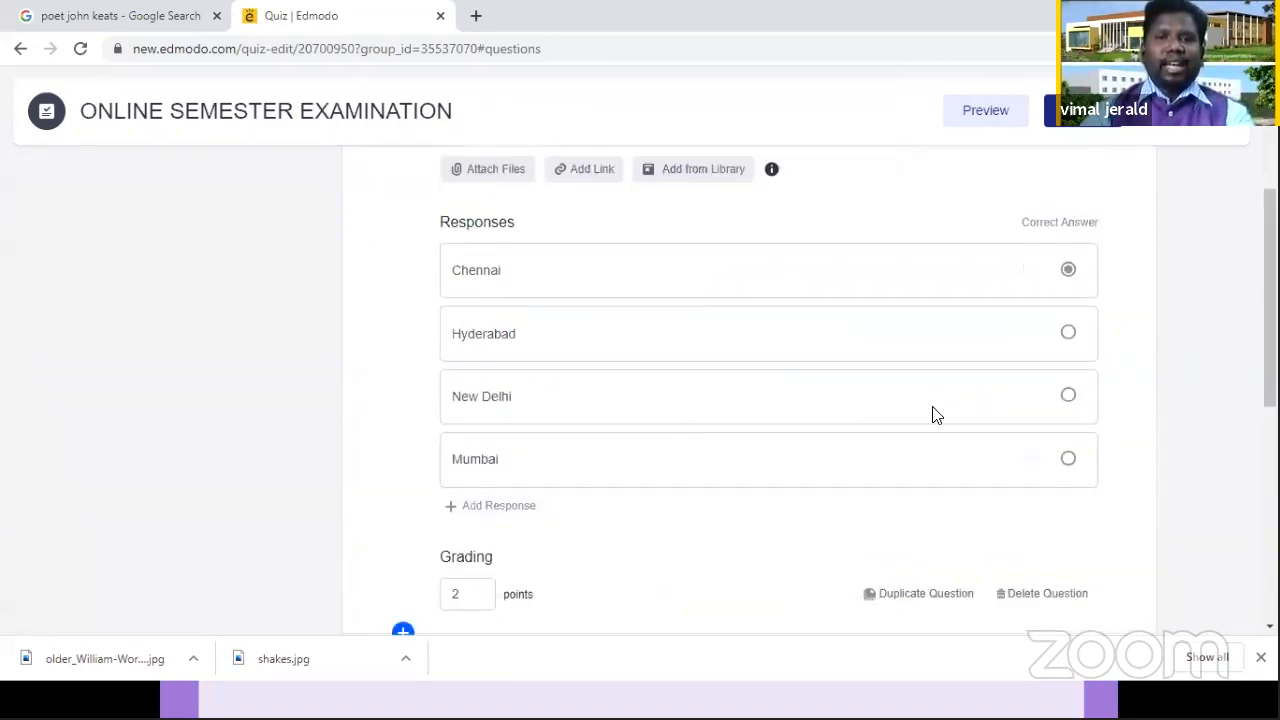
{"action": "left_click", "coordinate": [1068, 397]}
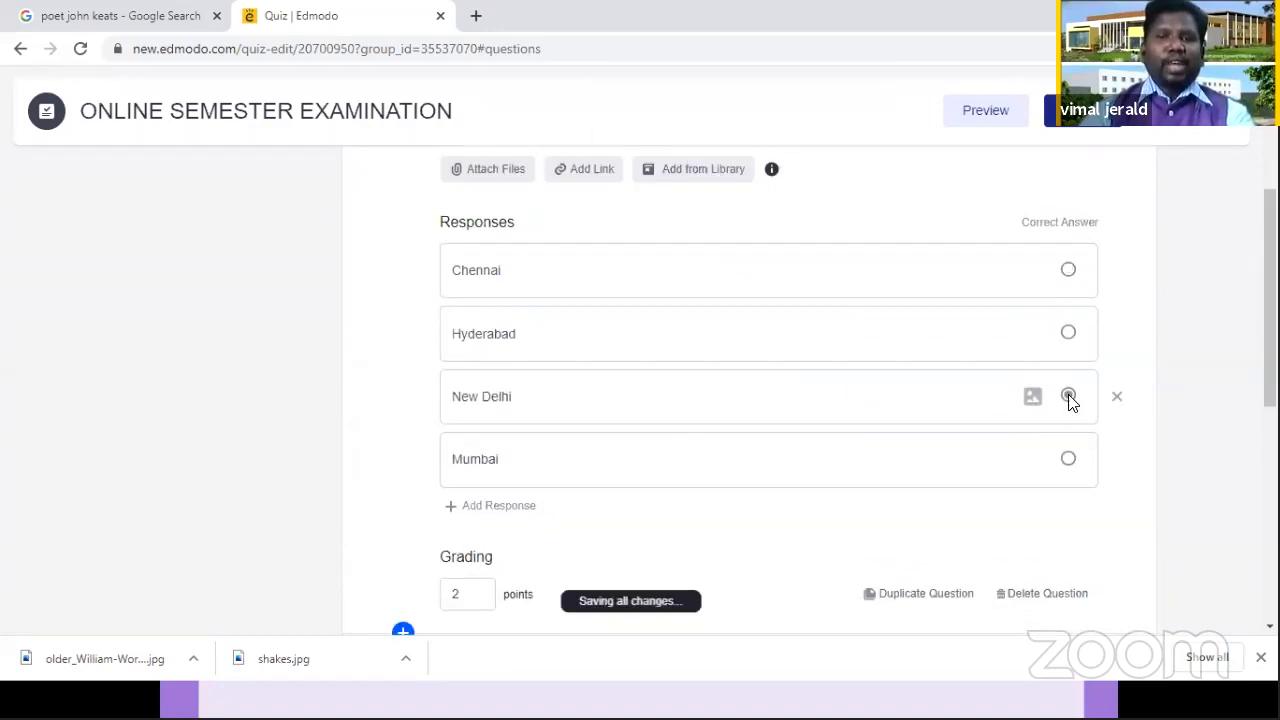
Step: Set the grading of question 2 to 2 points
{"action": "scroll", "coordinate": [1270, 300], "scroll_direction": "down", "scroll_amount": 1}
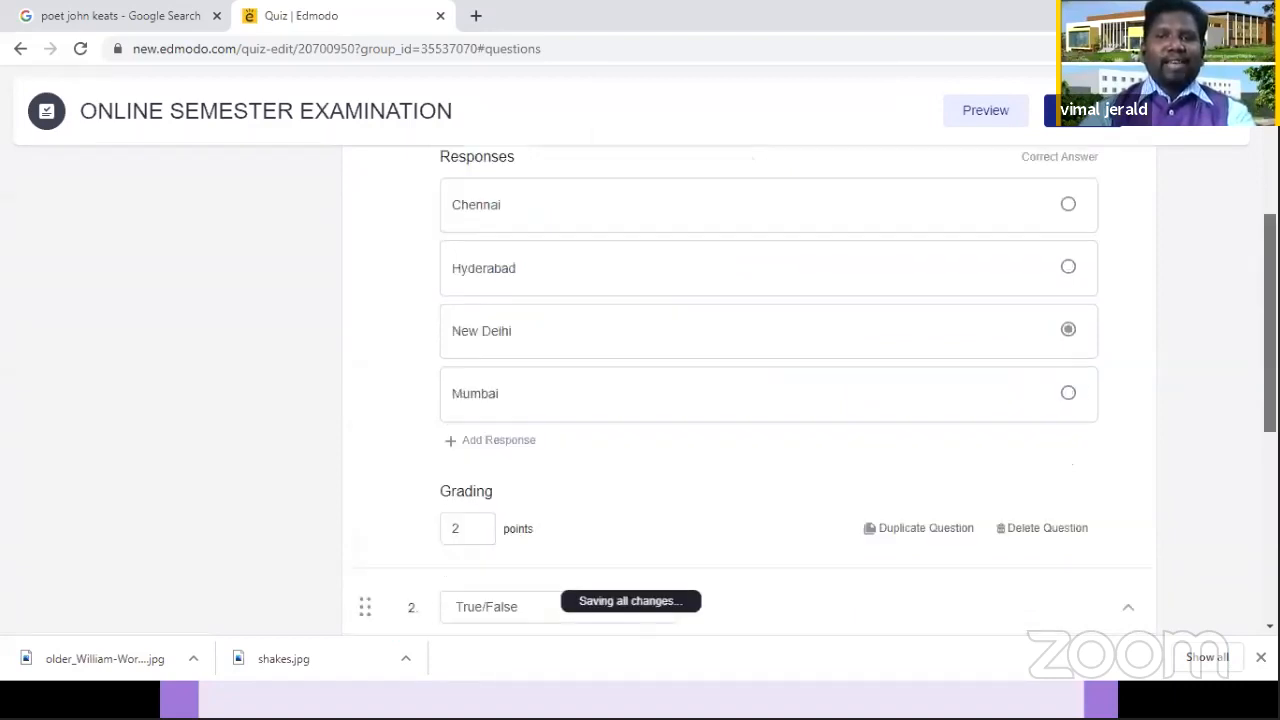
{"action": "scroll", "coordinate": [770, 390], "scroll_direction": "down", "scroll_amount": 4}
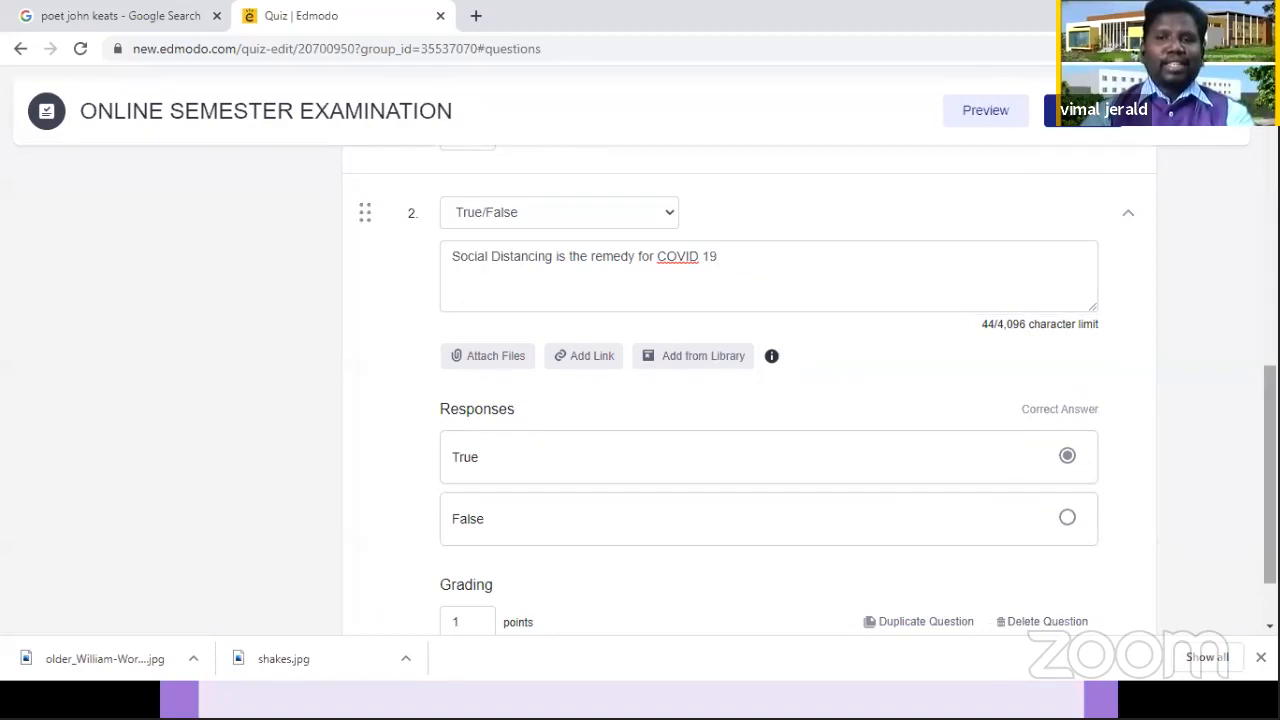
{"action": "scroll", "coordinate": [988, 423], "scroll_direction": "down", "scroll_amount": 1}
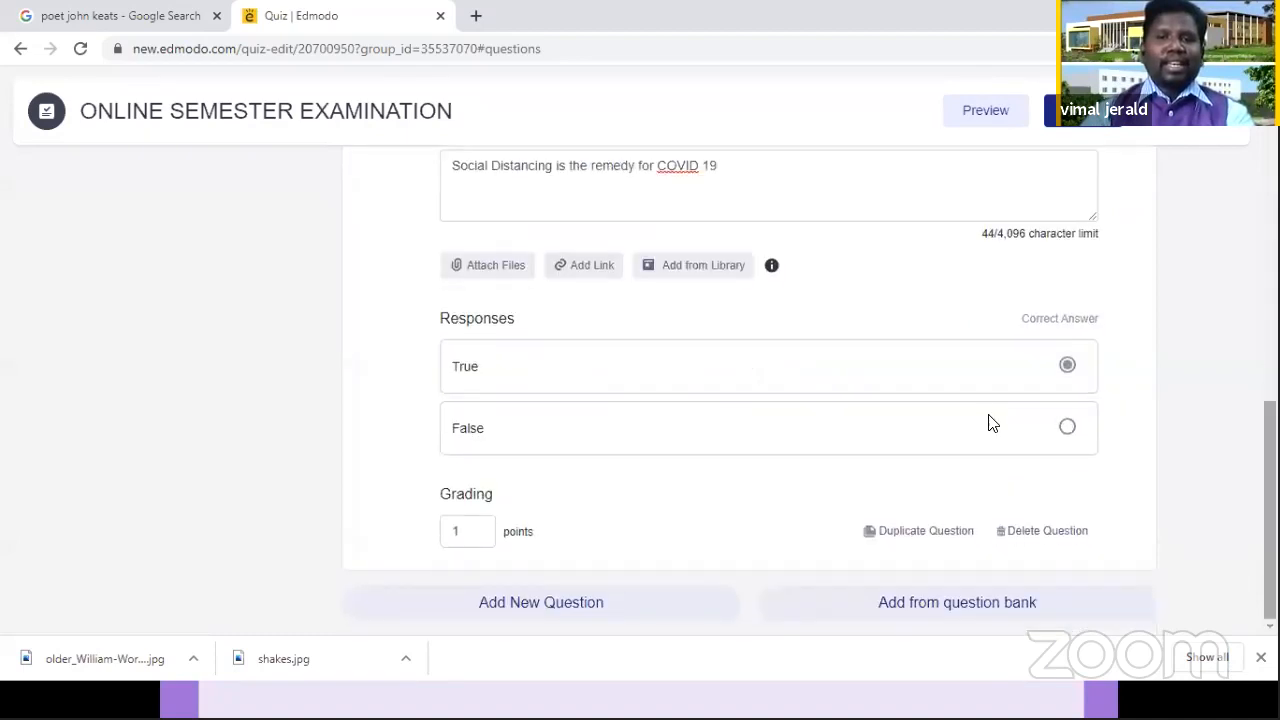
{"action": "double_click", "coordinate": [446, 527]}
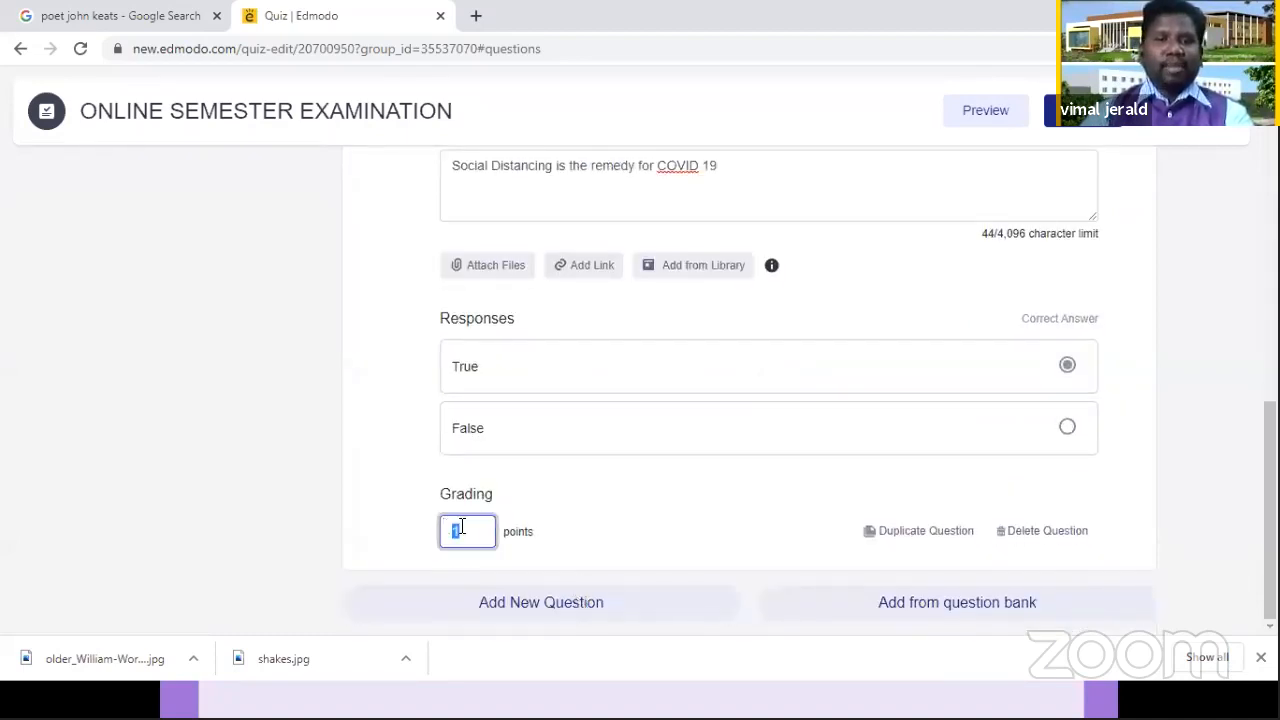
{"action": "type", "text": "2"}
Step: Add a new question 3 to the quiz and set its type to Fill in the blanks
{"action": "left_click", "coordinate": [508, 607]}
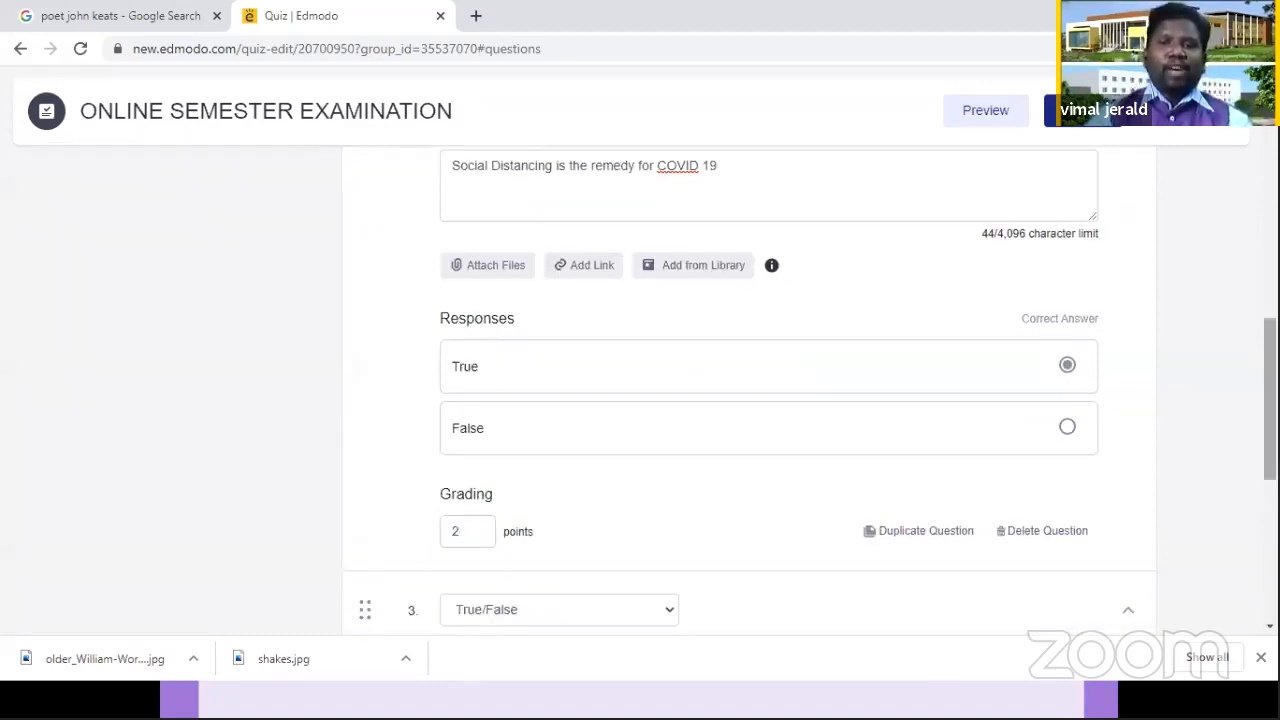
{"action": "left_click_drag", "start_coordinate": [1270, 400], "coordinate": [1270, 452]}
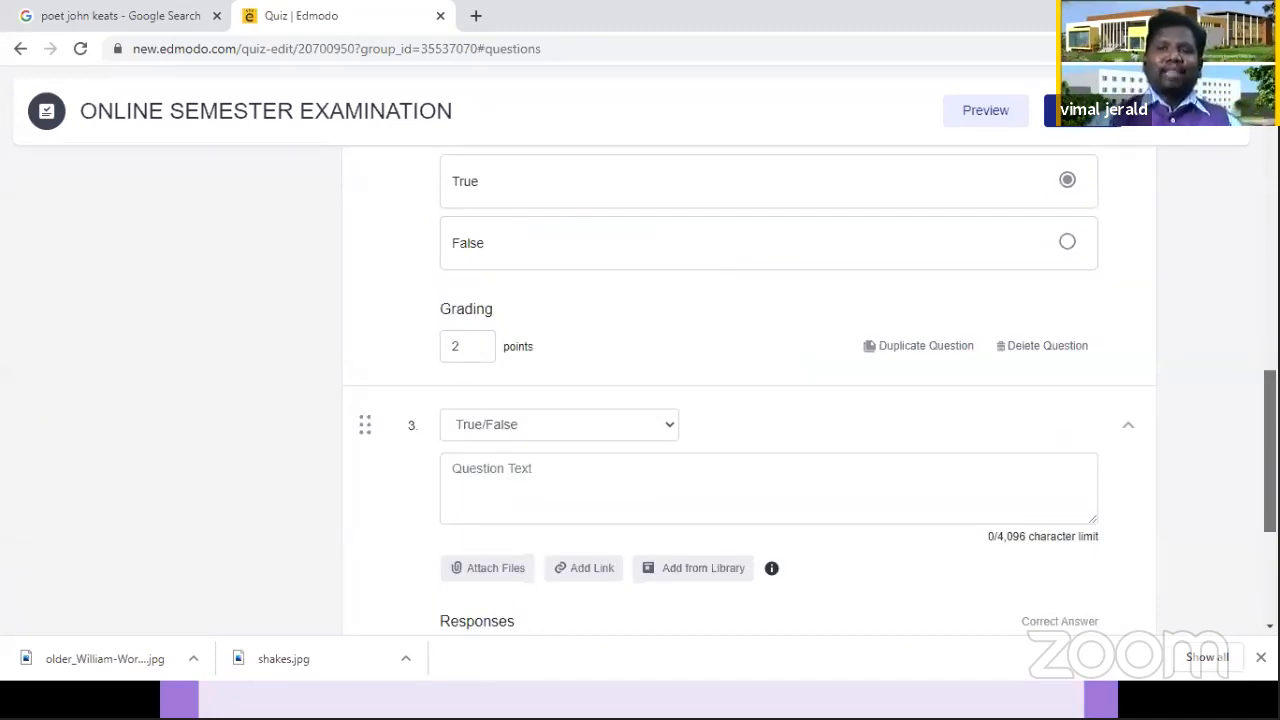
{"action": "mouse_move", "coordinate": [1270, 452]}
{"action": "left_mouse_down"}
{"action": "mouse_move", "coordinate": [1270, 469]}
{"action": "mouse_move", "coordinate": [1270, 448]}
{"action": "left_mouse_up"}
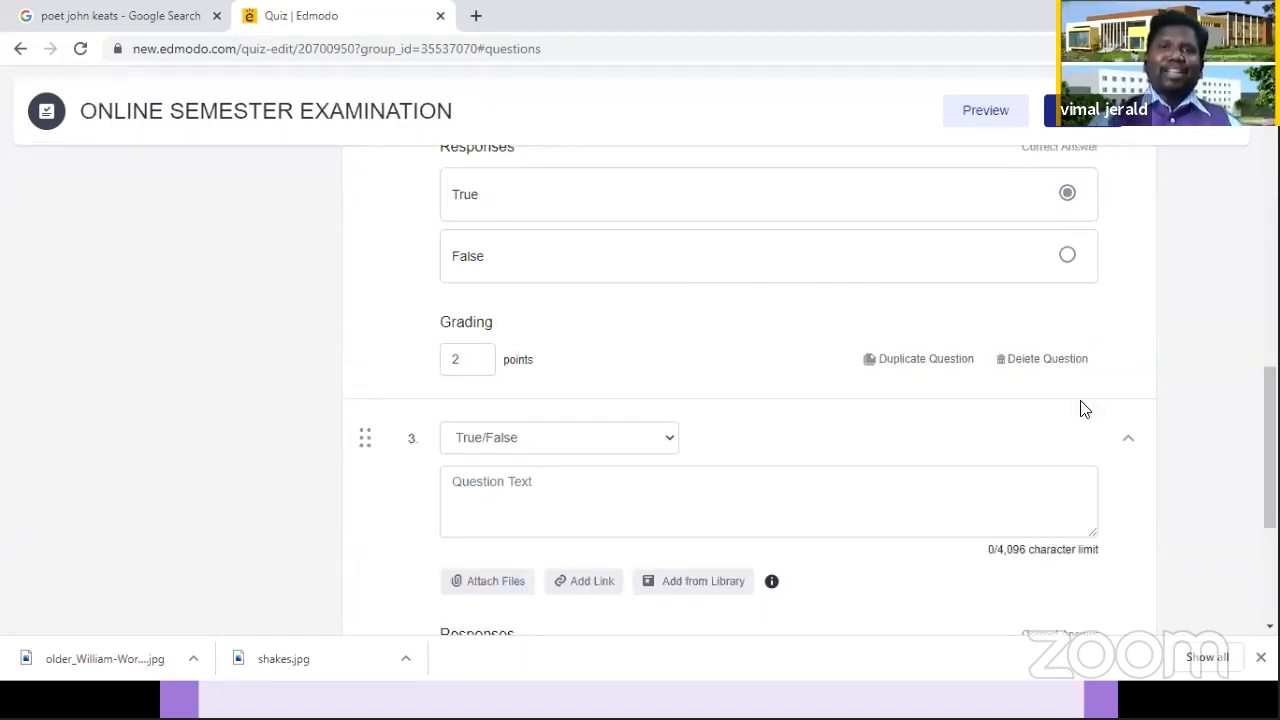
{"action": "left_click", "coordinate": [598, 447]}
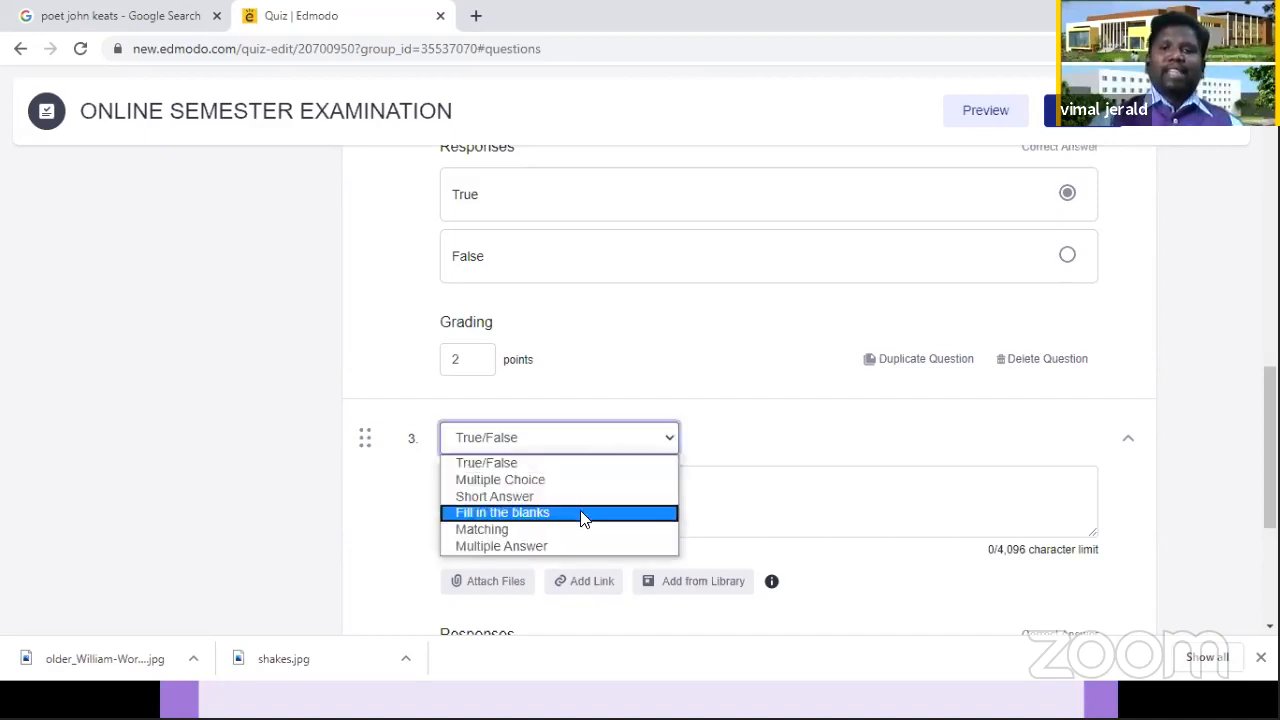
{"action": "left_click", "coordinate": [581, 512]}
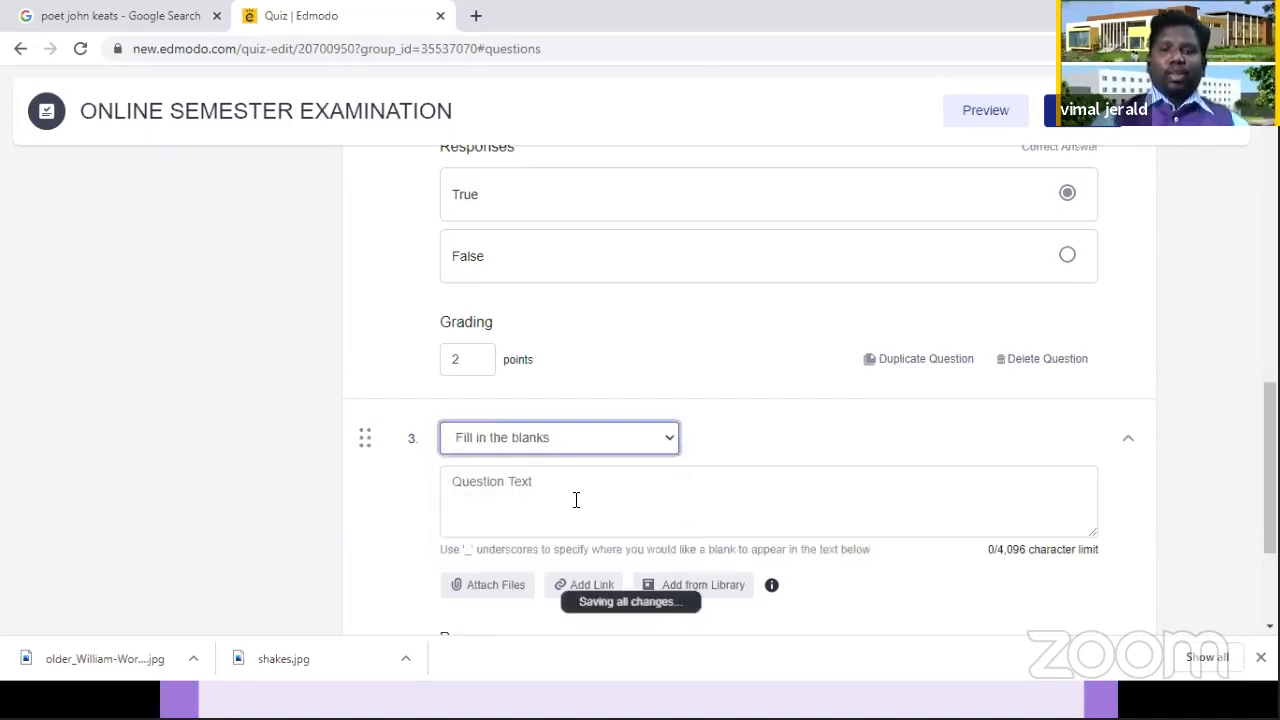
Step: Enter "________ is the disease very prevalent these days" as the text of question 3
{"action": "left_click", "coordinate": [576, 500]}
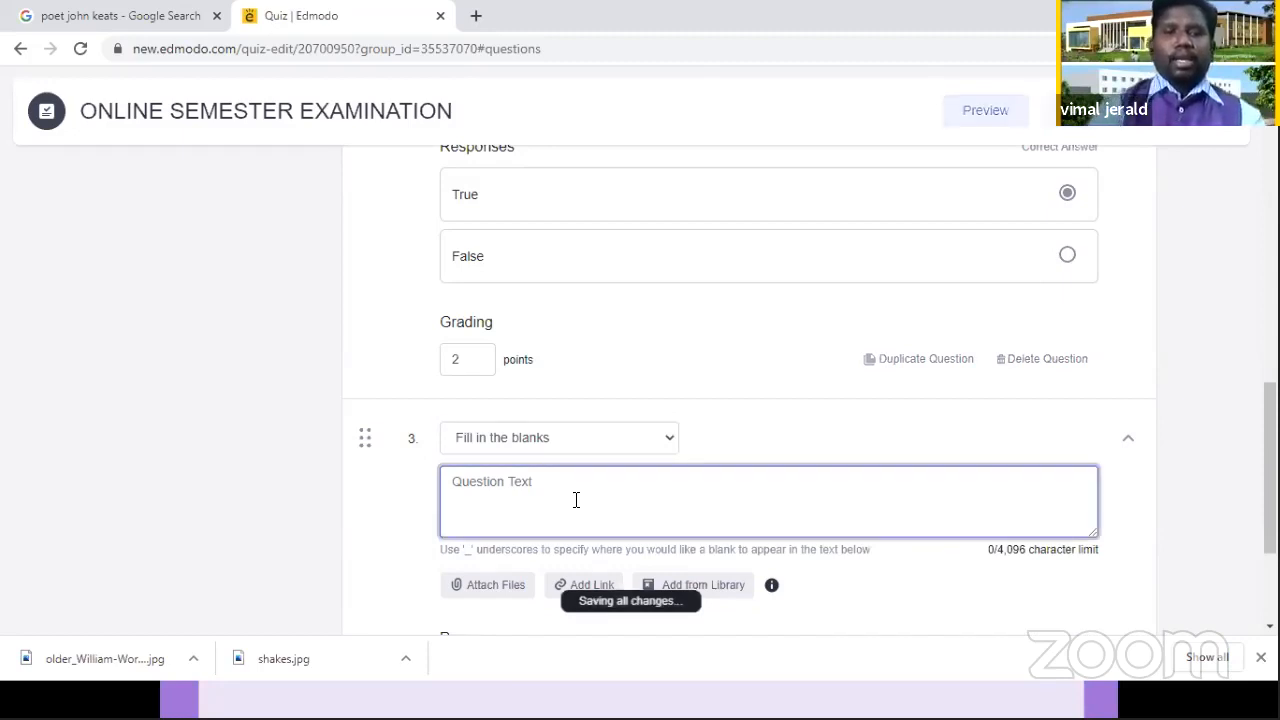
{"action": "type", "text": "Wha"}
{"action": "key", "text": "BackSpace"}
{"action": "key", "text": "BackSpace"}
{"action": "key", "text": "BackSpace"}
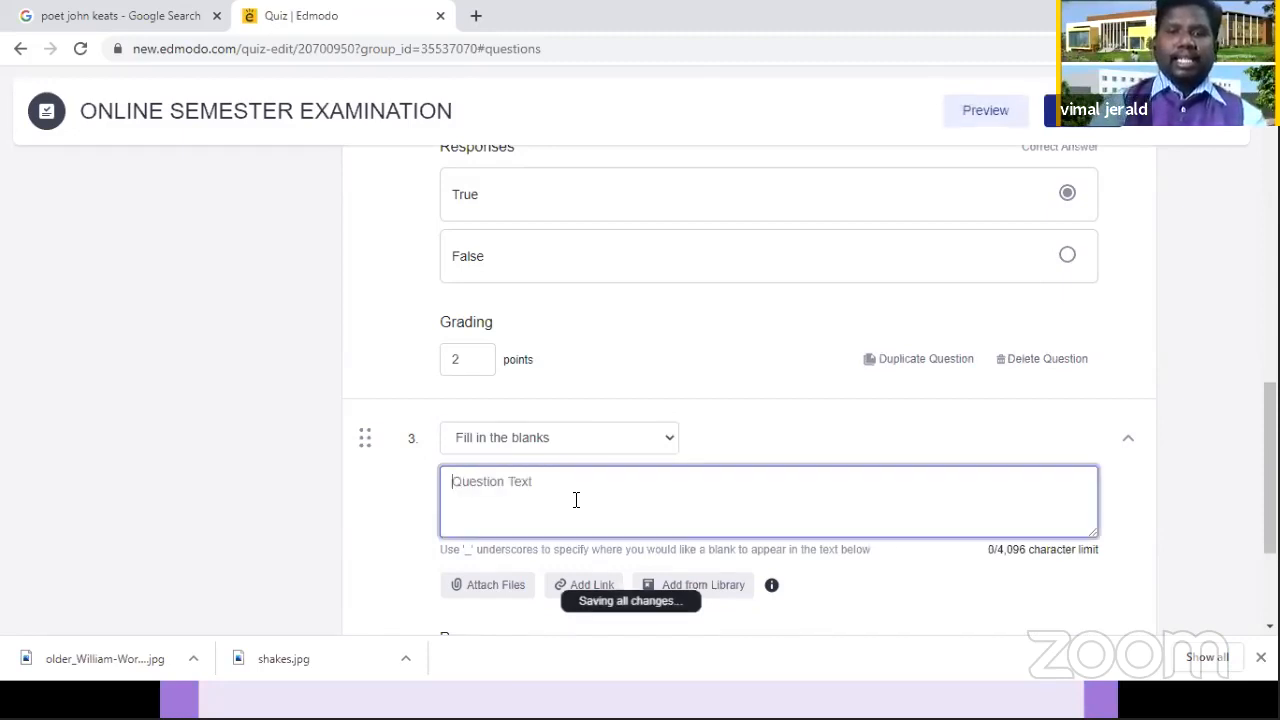
{"action": "type", "text": "________ is th"}
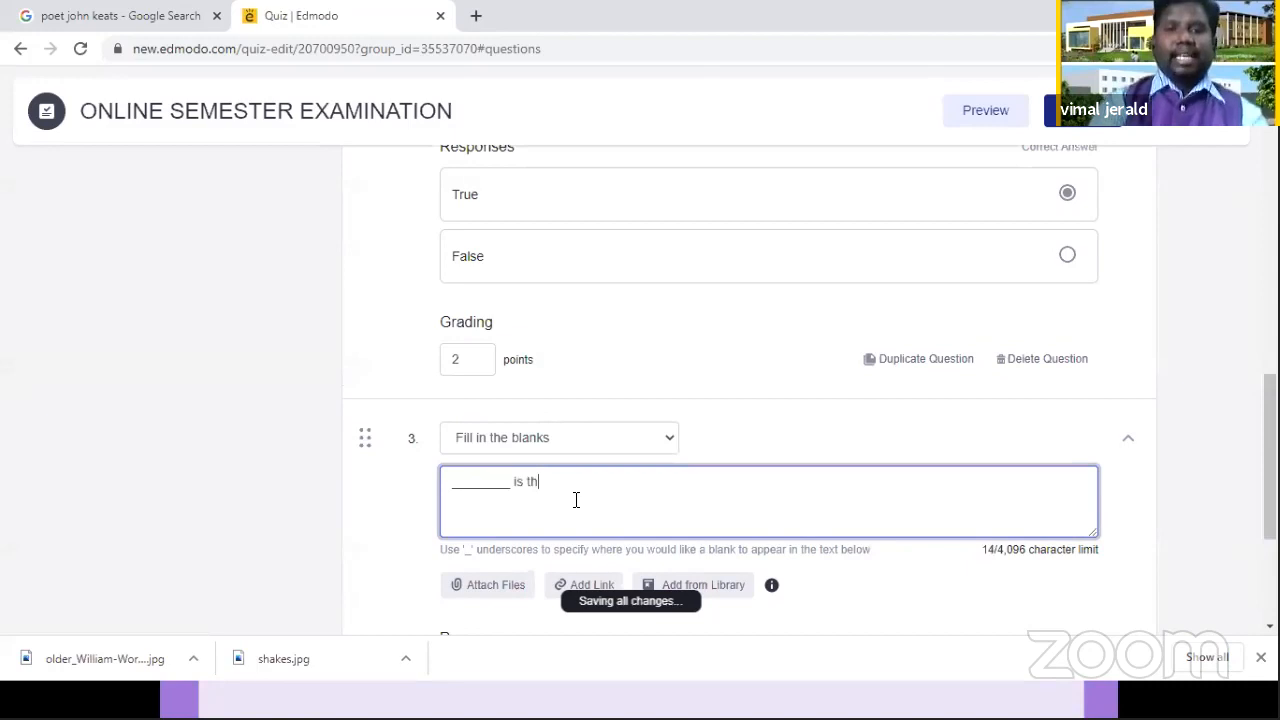
{"action": "type", "text": "e dise"}
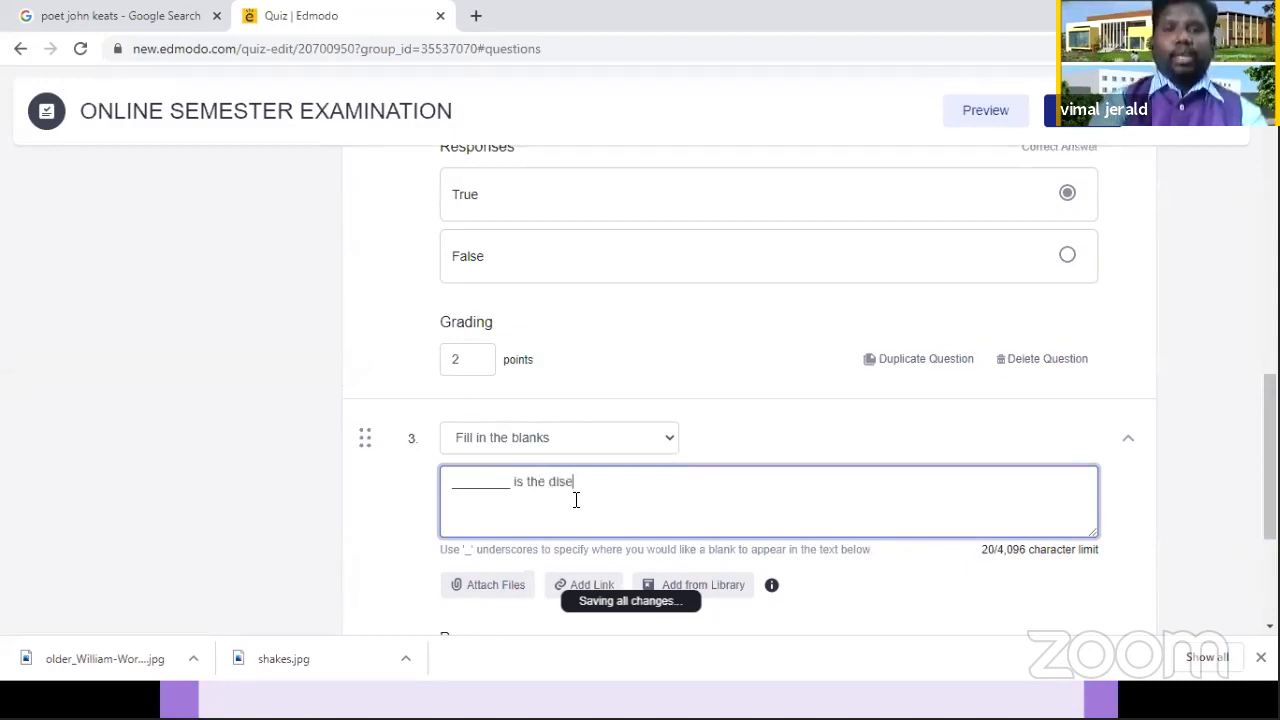
{"action": "type", "text": "ase very pre"}
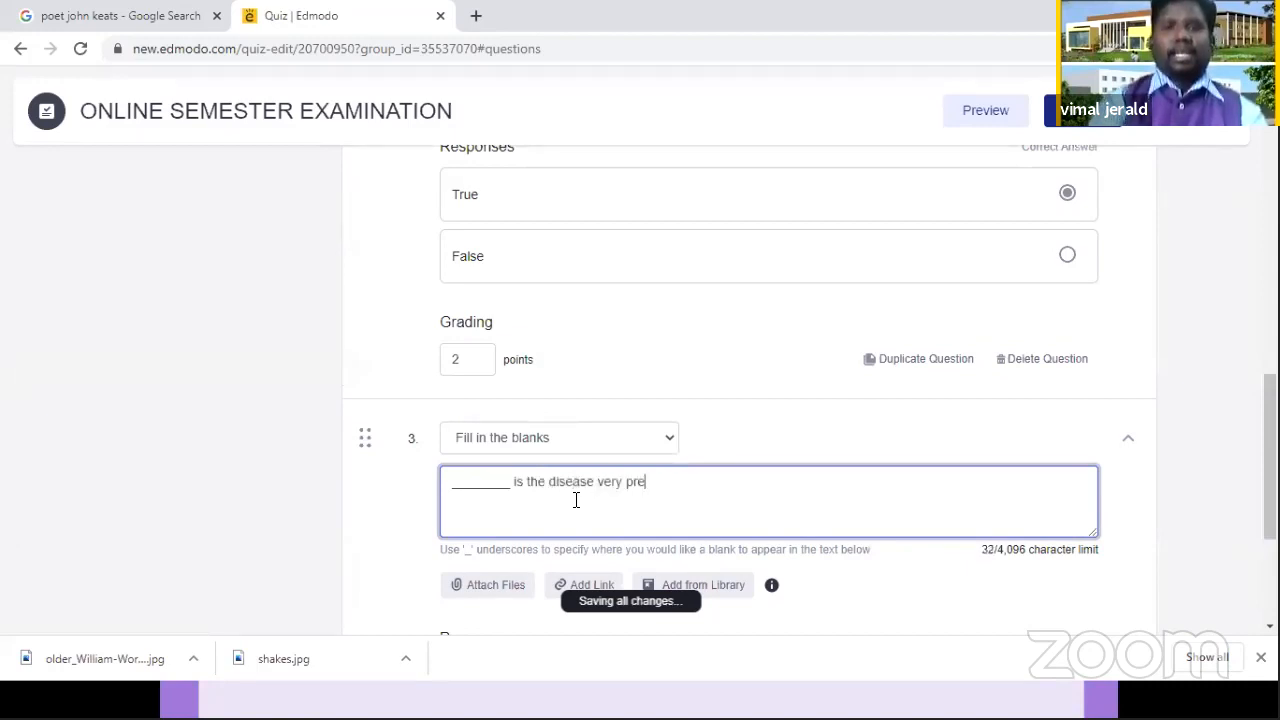
{"action": "type", "text": "valent these d"}
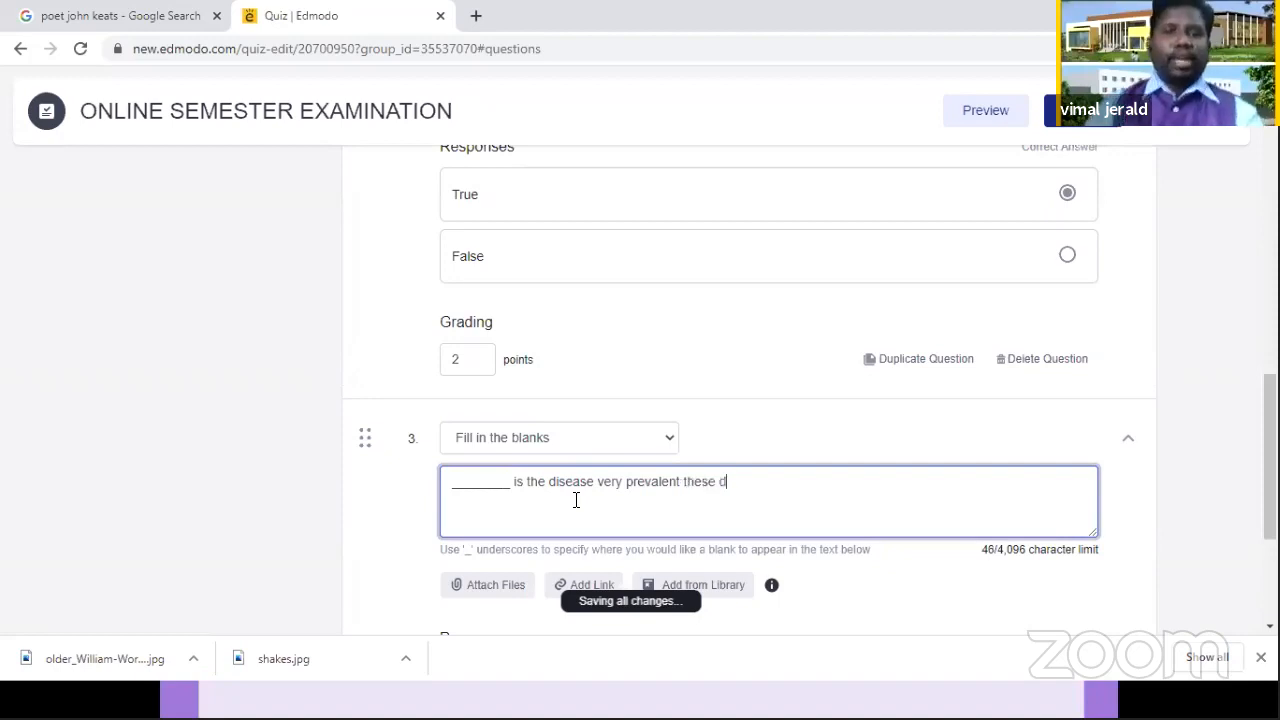
{"action": "type", "text": "ays"}
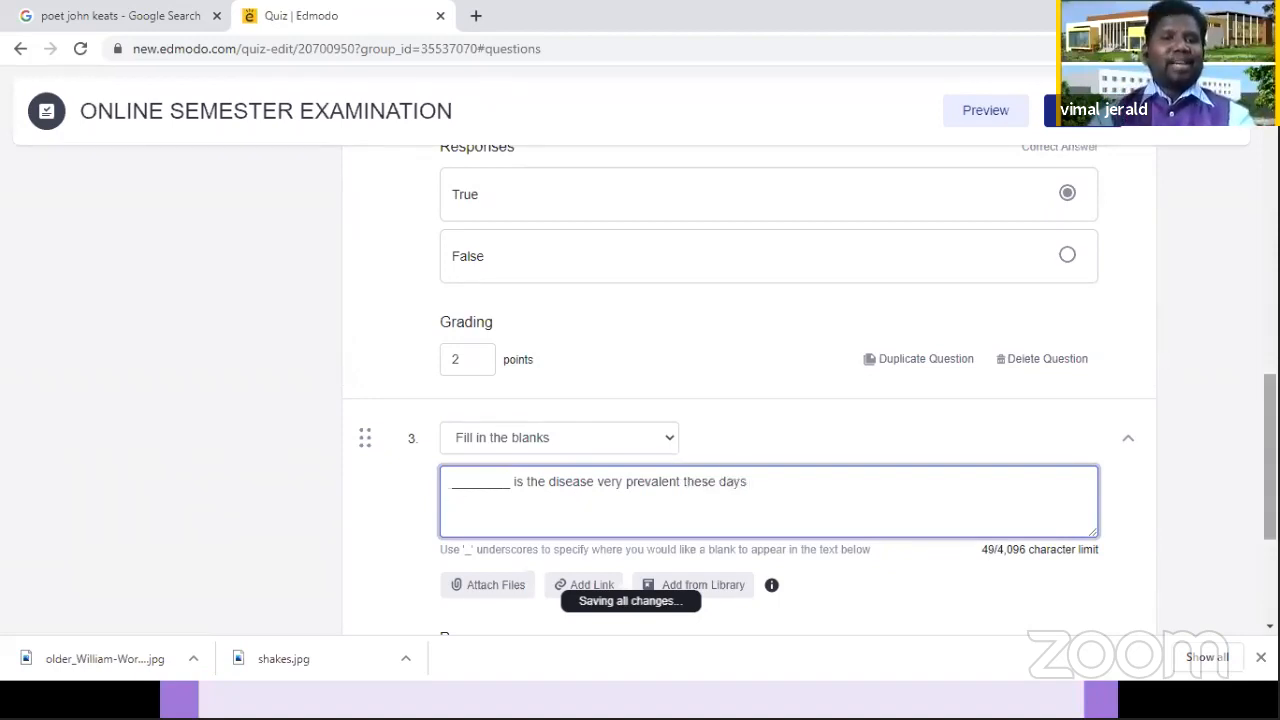
Step: Enter "COVID 19" as the correct answer for the blank in question 3
{"action": "scroll", "coordinate": [586, 366], "scroll_direction": "down", "scroll_amount": 2}
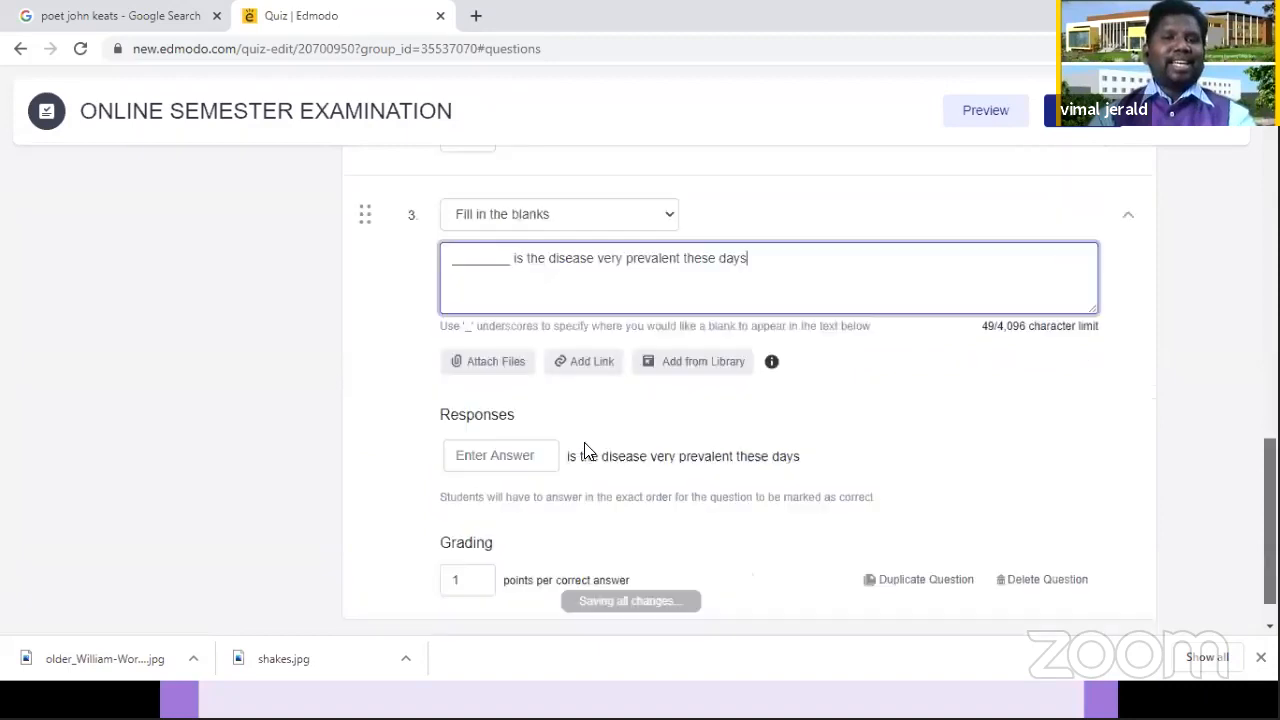
{"action": "left_click", "coordinate": [491, 455]}
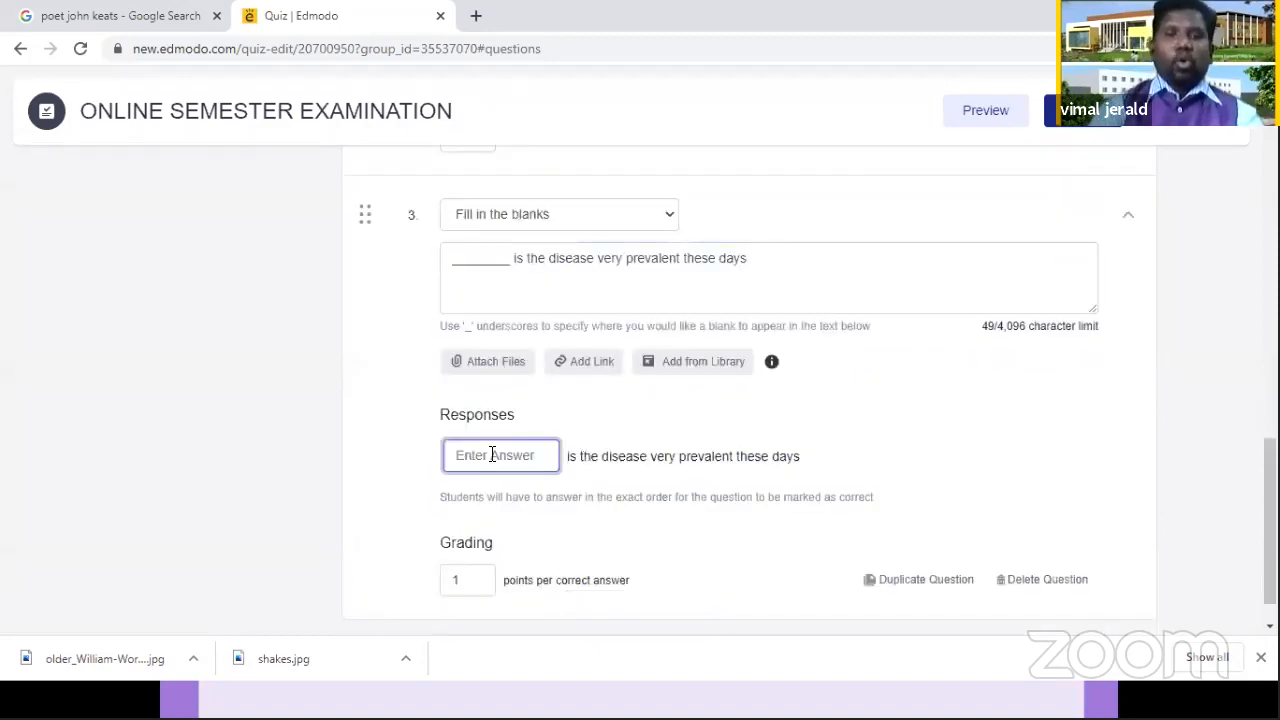
{"action": "type", "text": "COVID"}
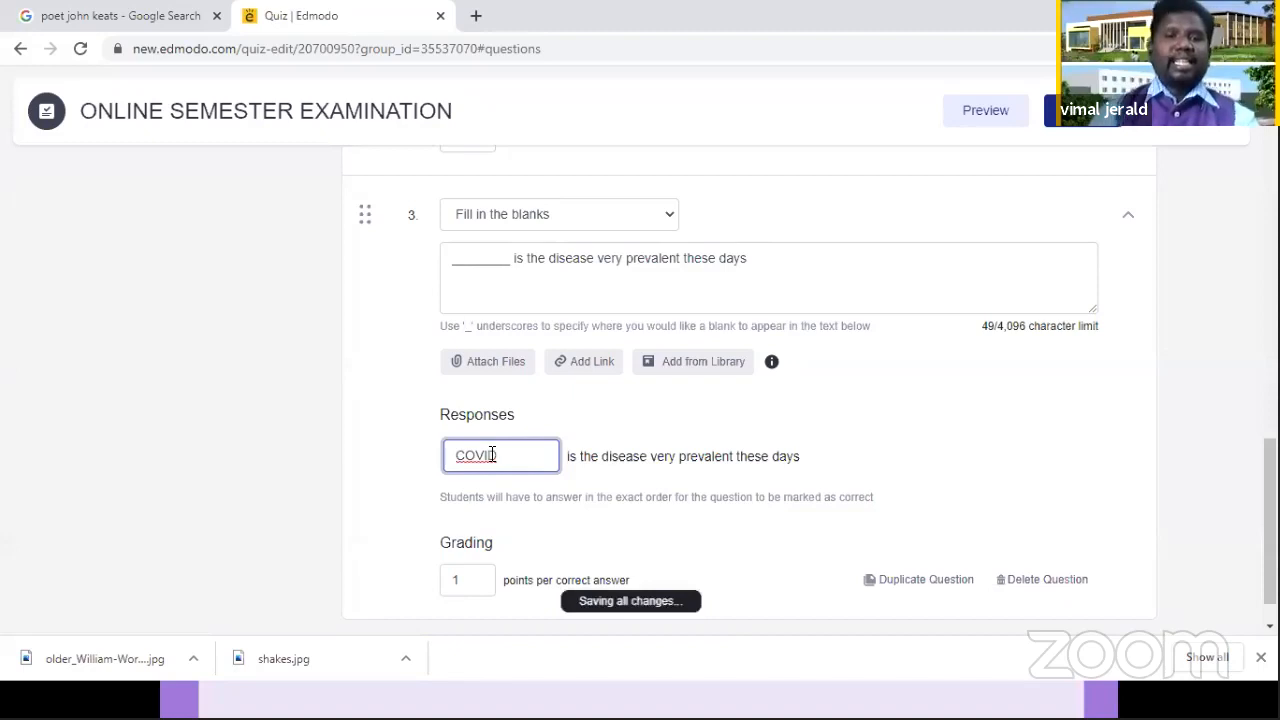
{"action": "type", "text": " 19"}
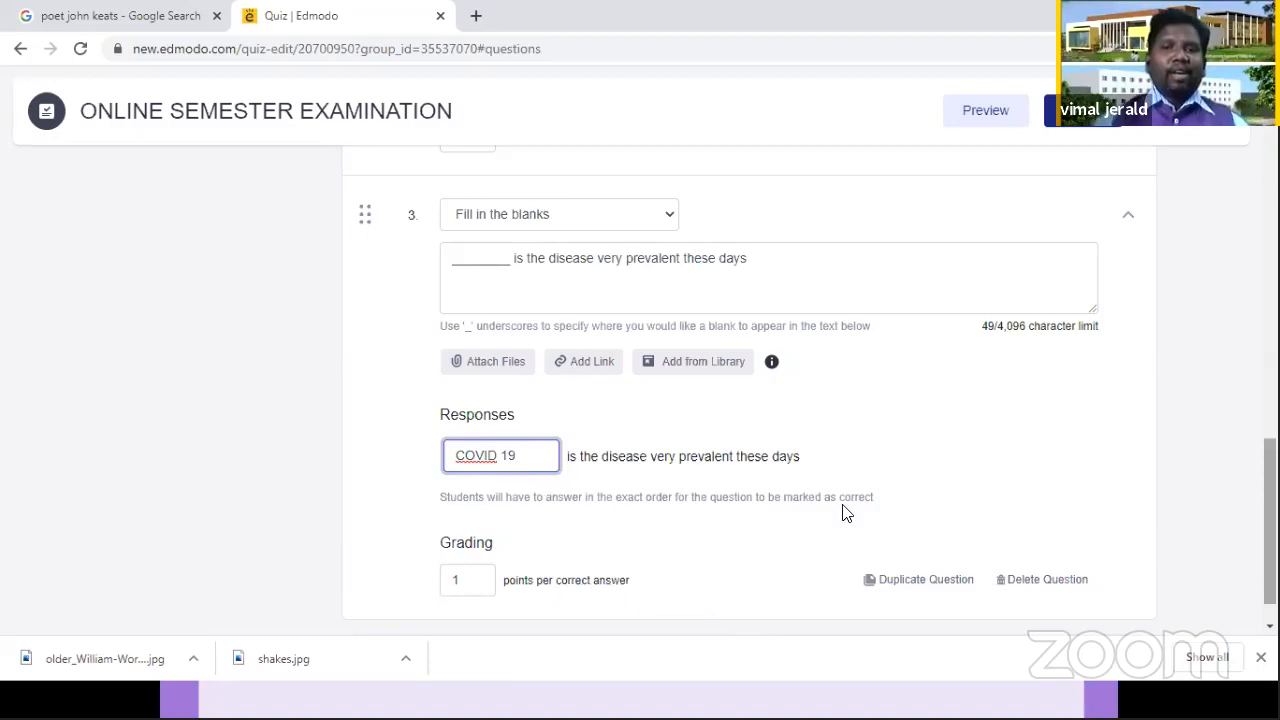
Step: Set the grading of question 3 to 2 points per correct answer
{"action": "scroll", "coordinate": [502, 539], "scroll_direction": "down", "scroll_amount": 1}
{"action": "key", "text": "Tab"}
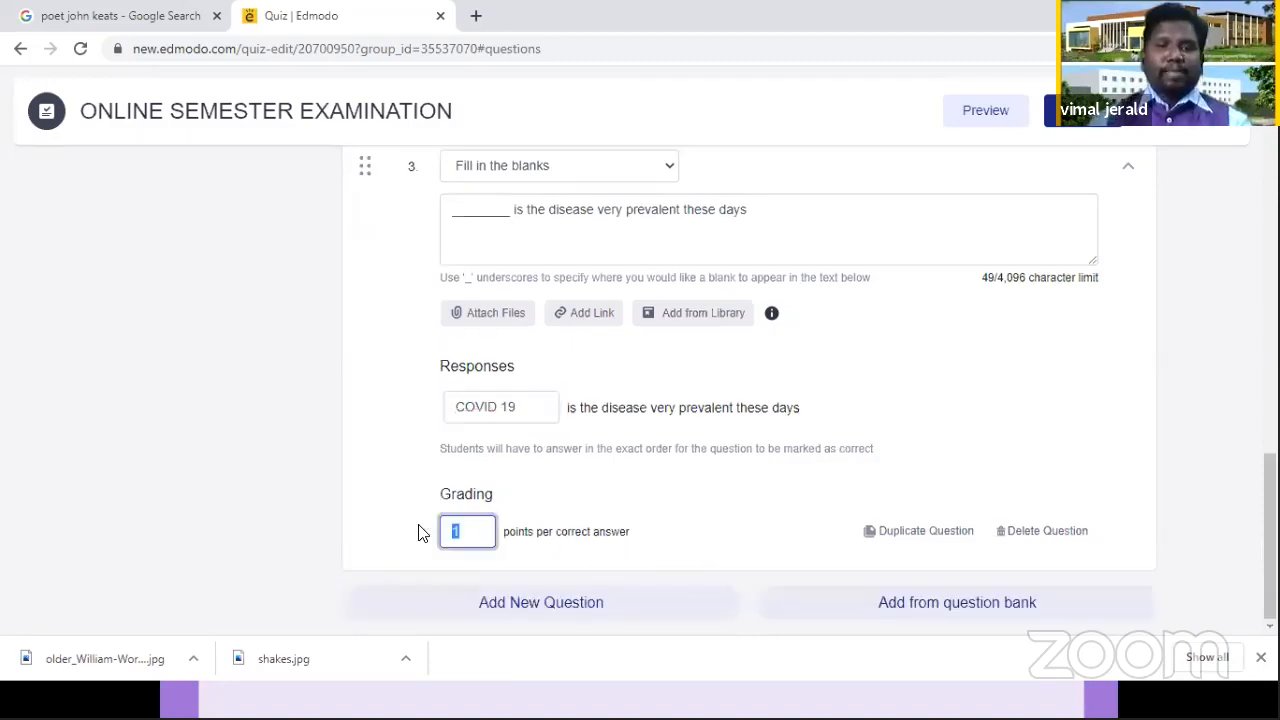
{"action": "type", "text": "2"}
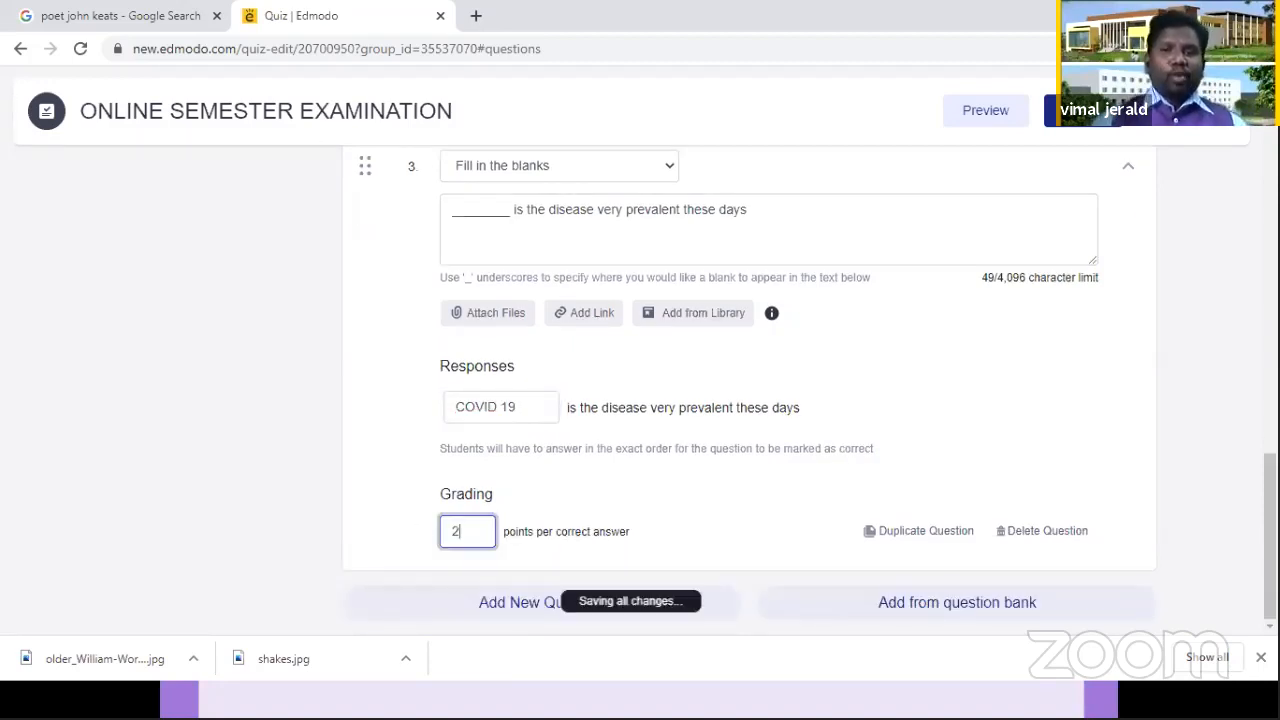
{"action": "left_click", "coordinate": [521, 594]}
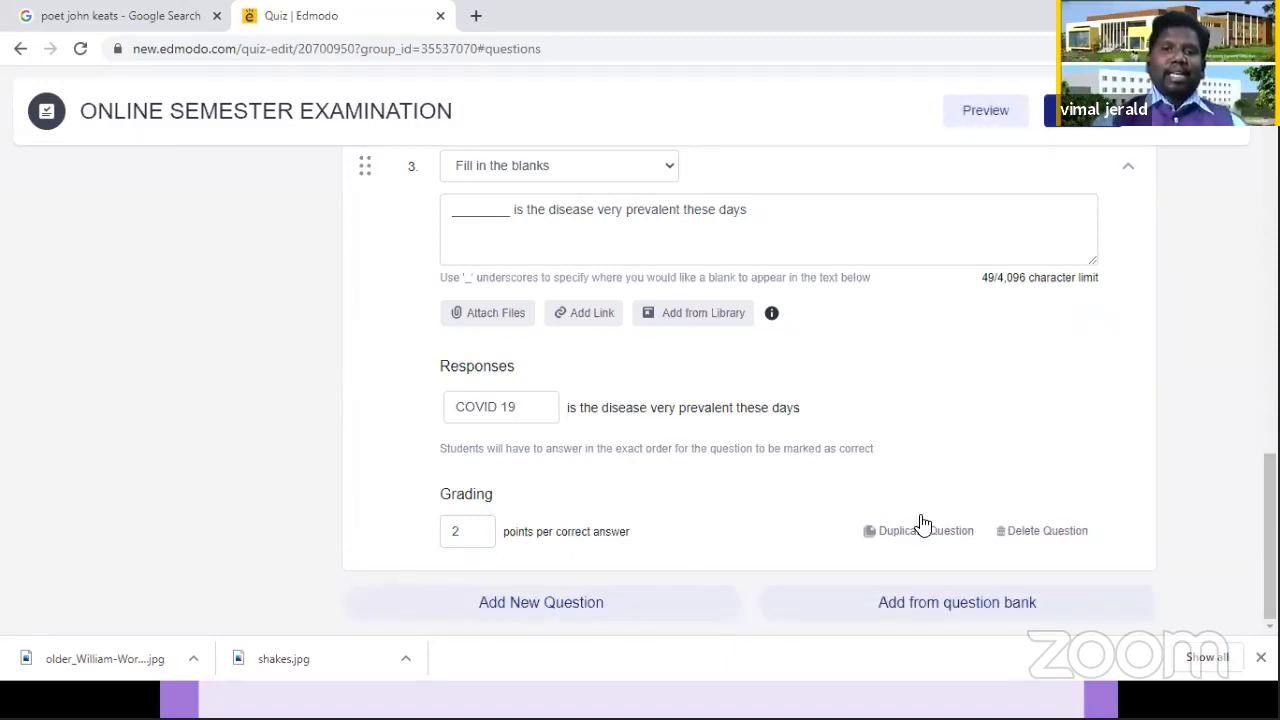
Step: Add a new question 4 to the quiz and set its type to Matching
{"action": "left_click", "coordinate": [568, 600]}
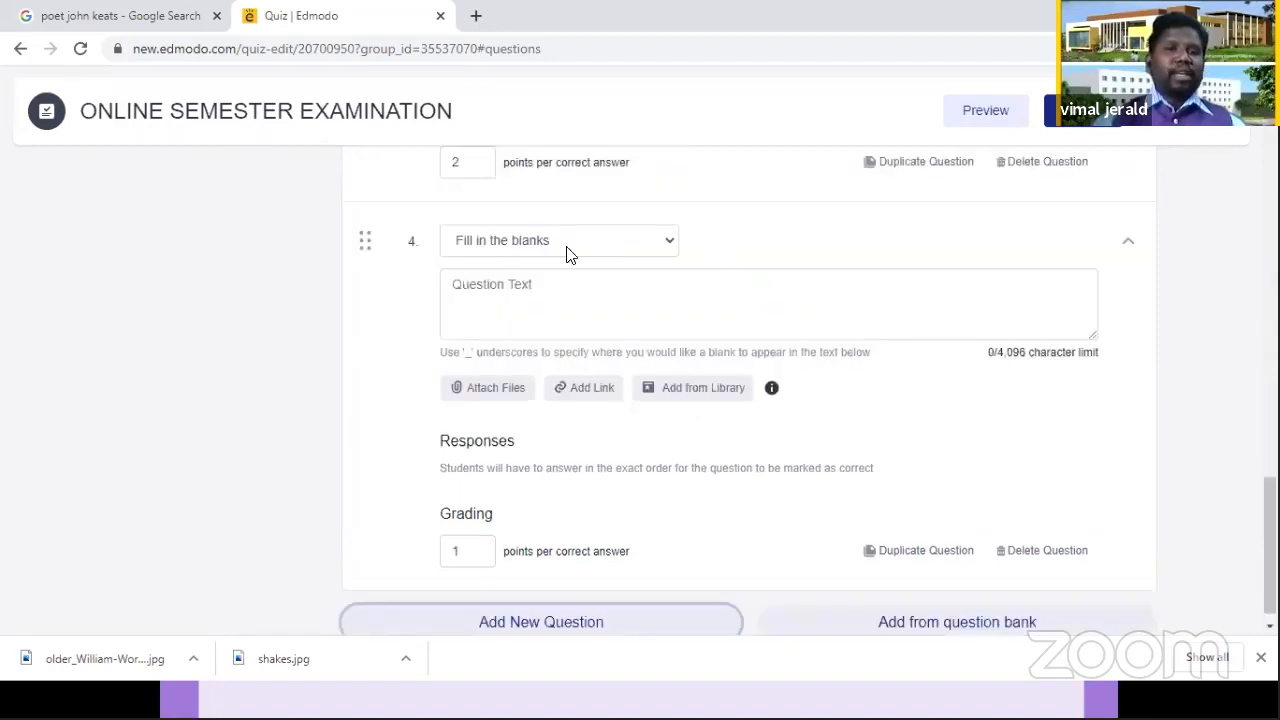
{"action": "left_click", "coordinate": [556, 242]}
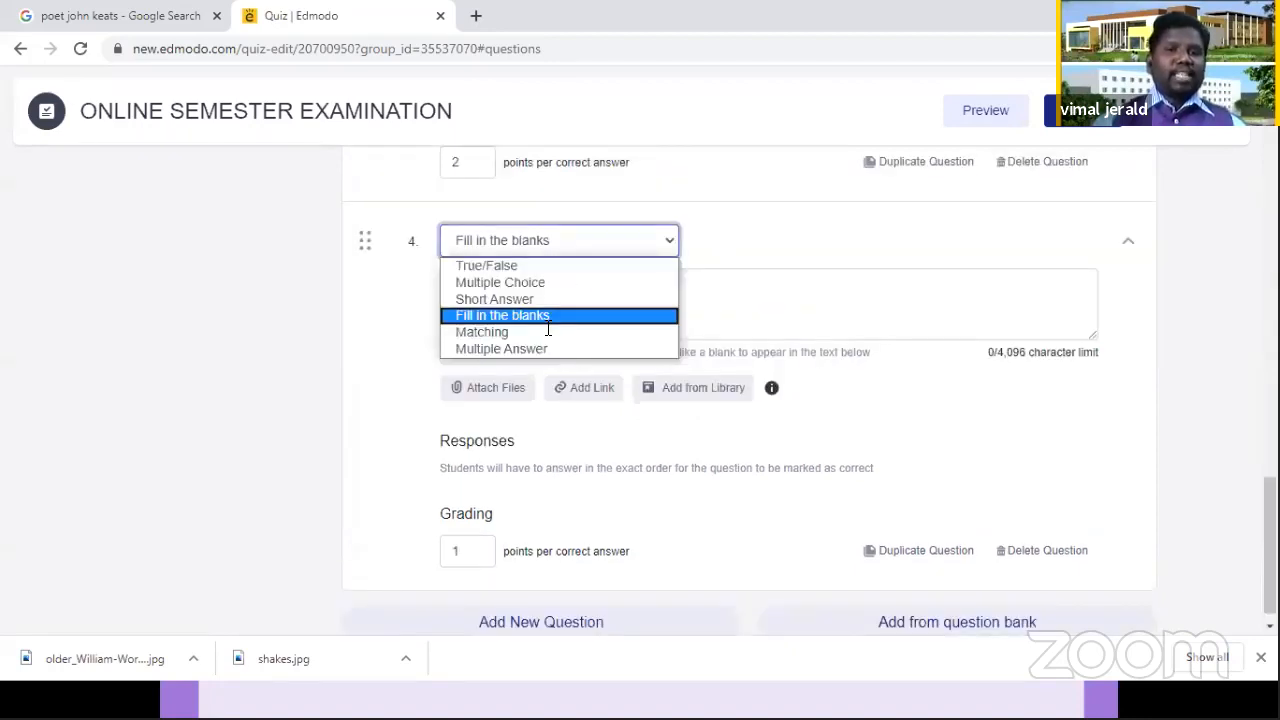
{"action": "left_click", "coordinate": [548, 333]}
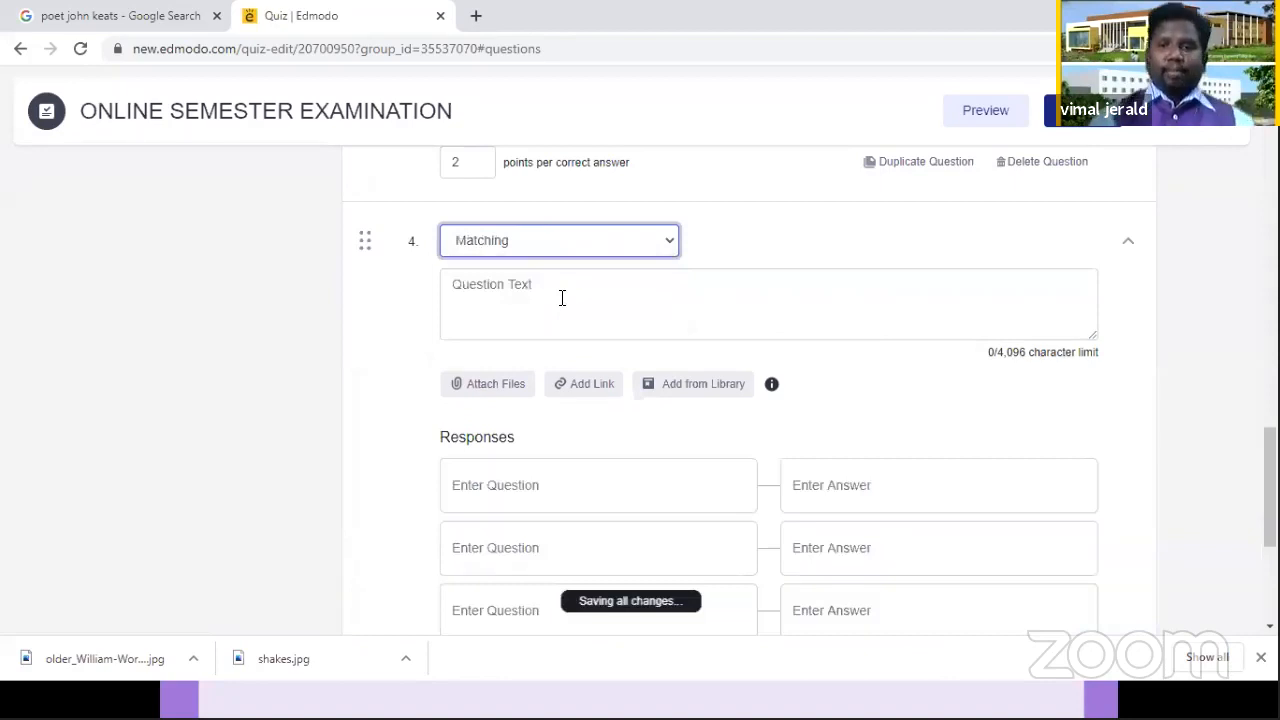
Step: Enter "Find the capital of the states" as the text of question 4
{"action": "left_click", "coordinate": [562, 298]}
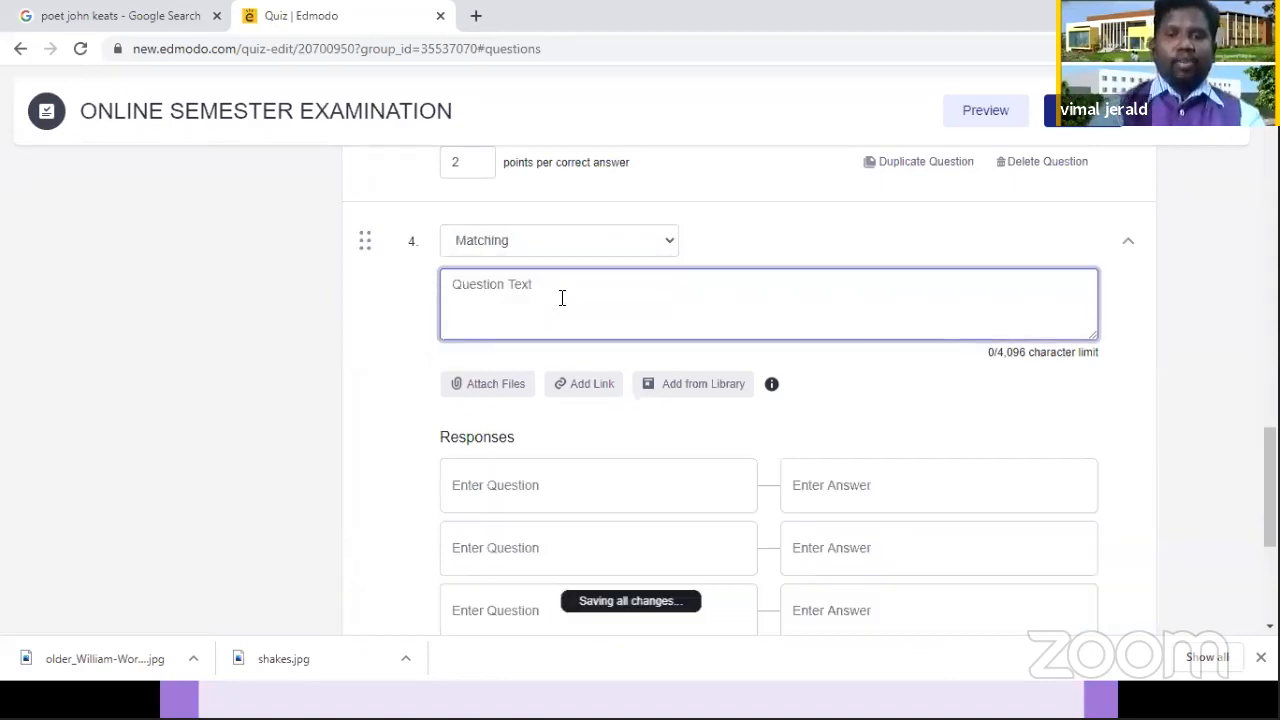
{"action": "type", "text": "Fi"}
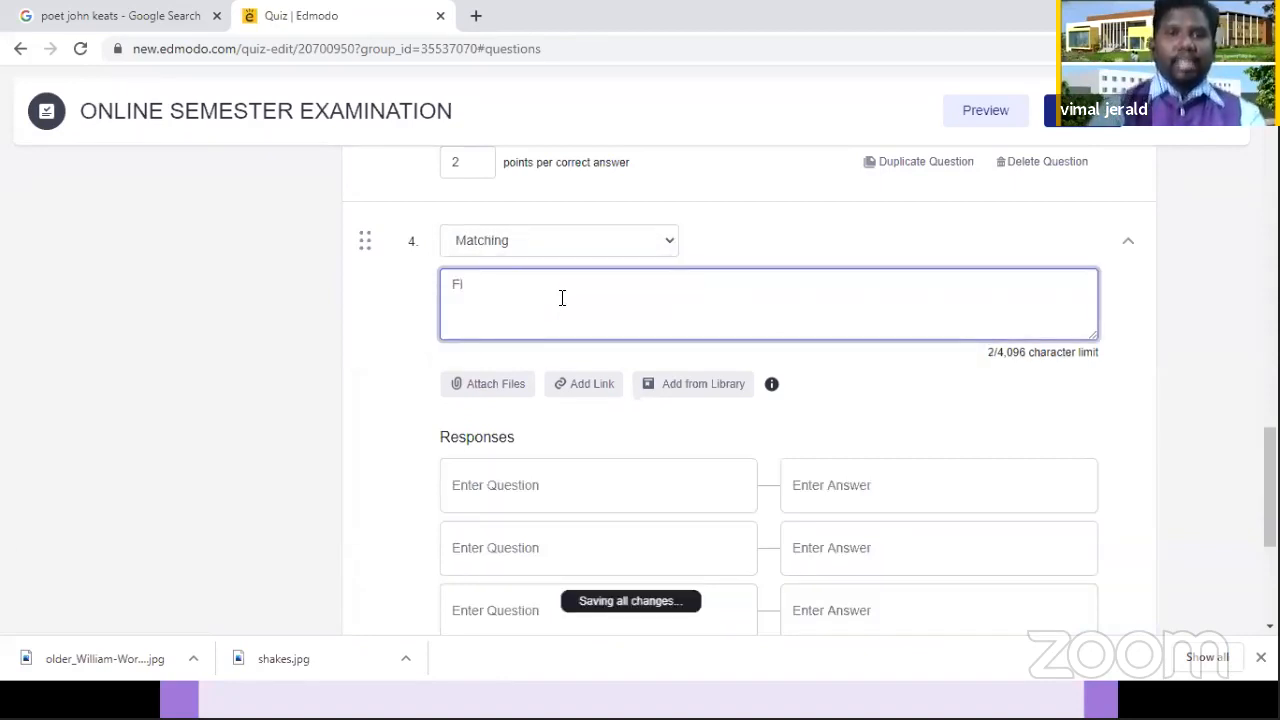
{"action": "type", "text": "nd the "}
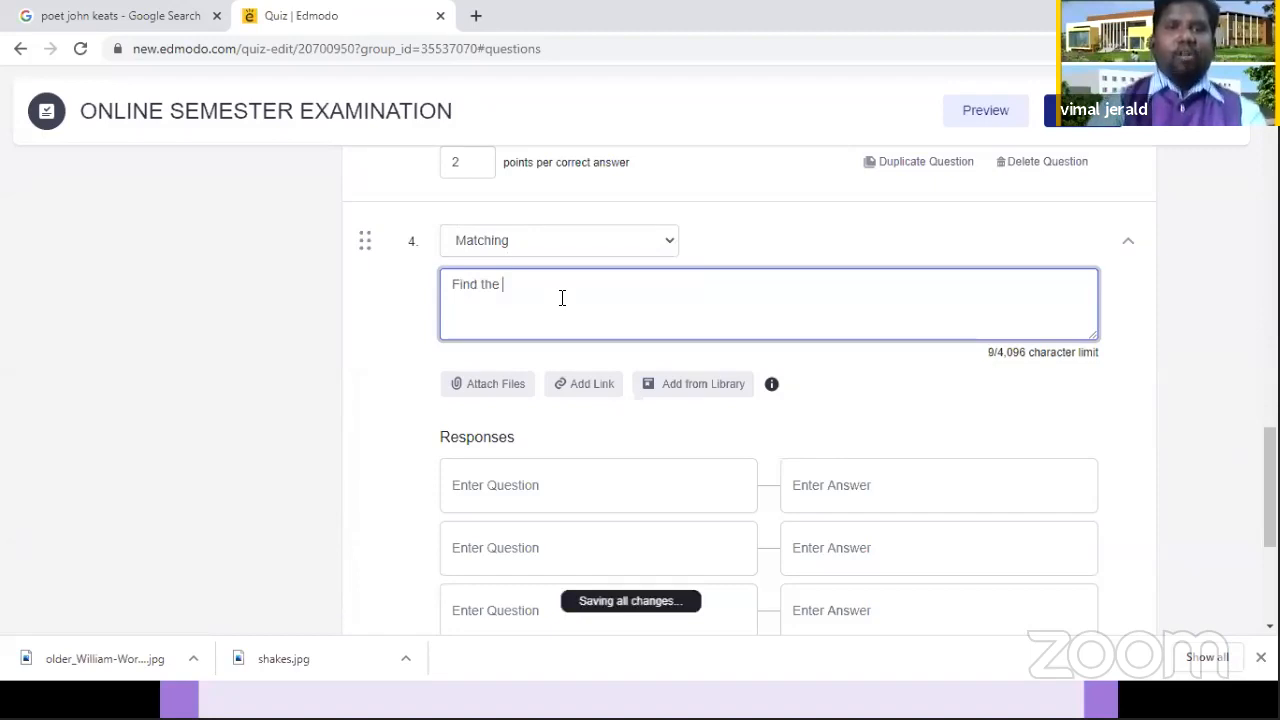
{"action": "type", "text": "capital of the "}
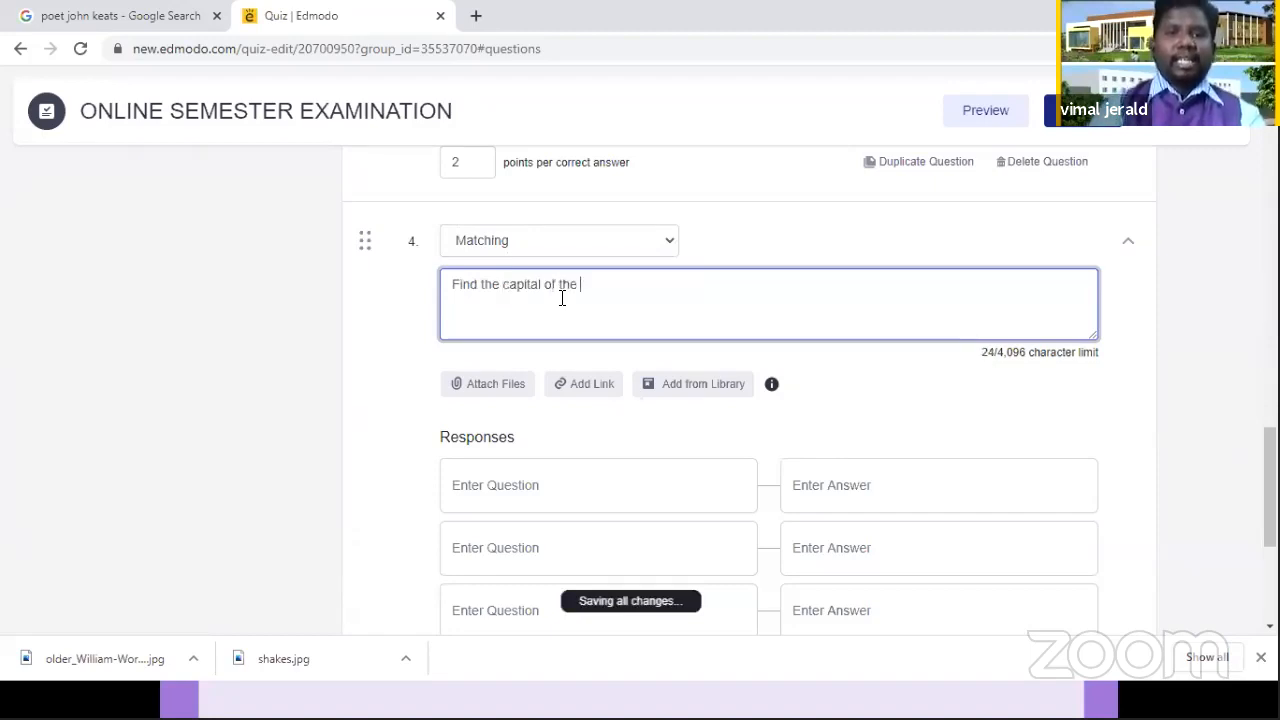
{"action": "type", "text": "states"}
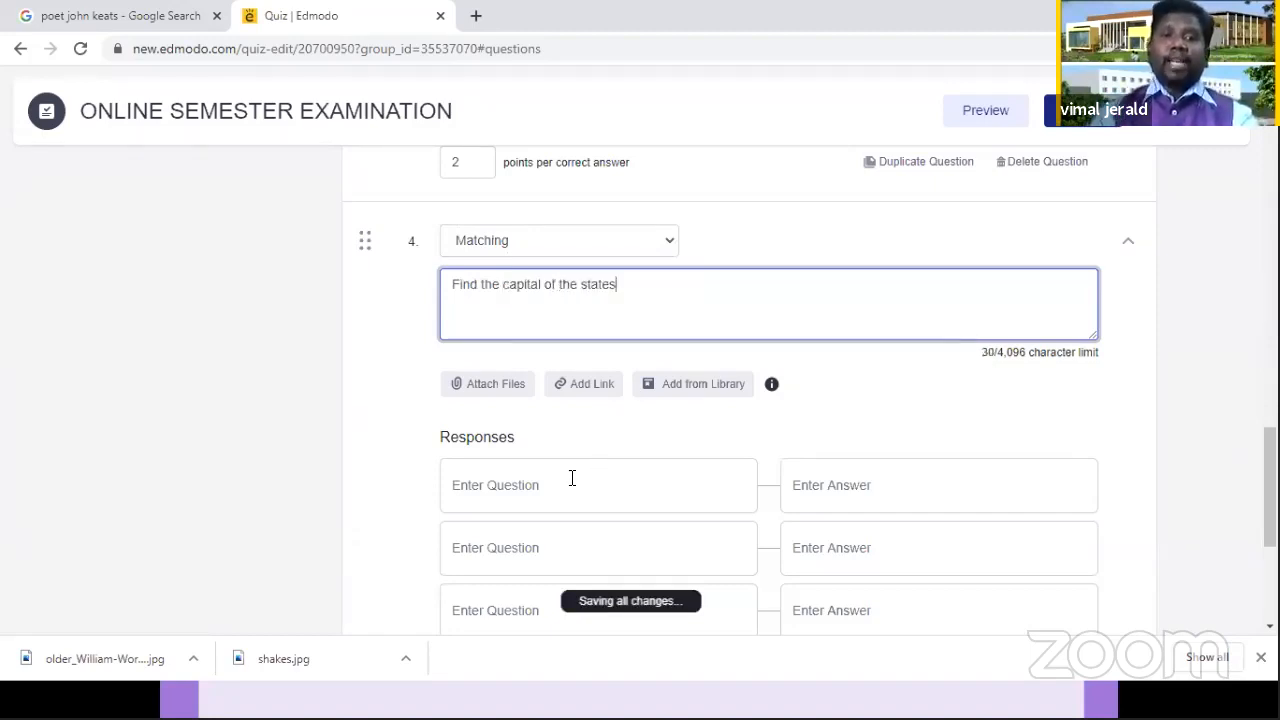
Step: Enter "Tamilnadu", "Telugana" and "Maharashtra" as the first three items to match in question 4
{"action": "left_click", "coordinate": [572, 478]}
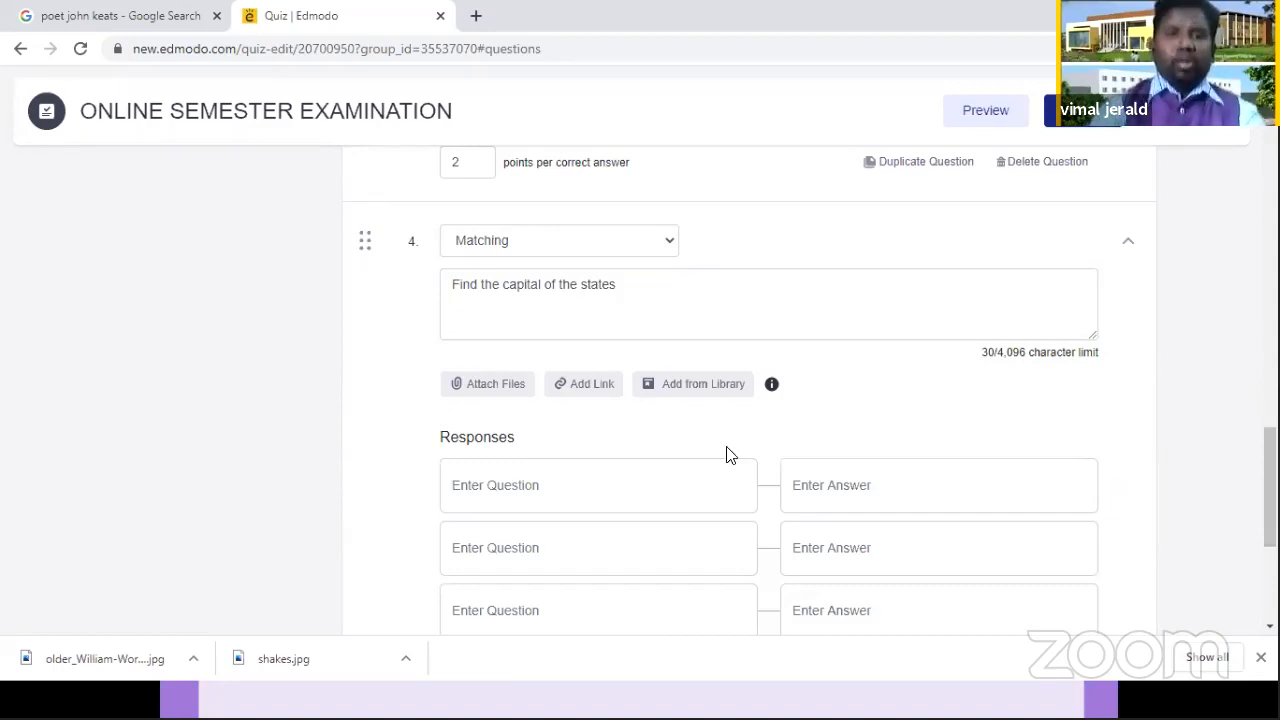
{"action": "type", "text": "Tamilnadu"}
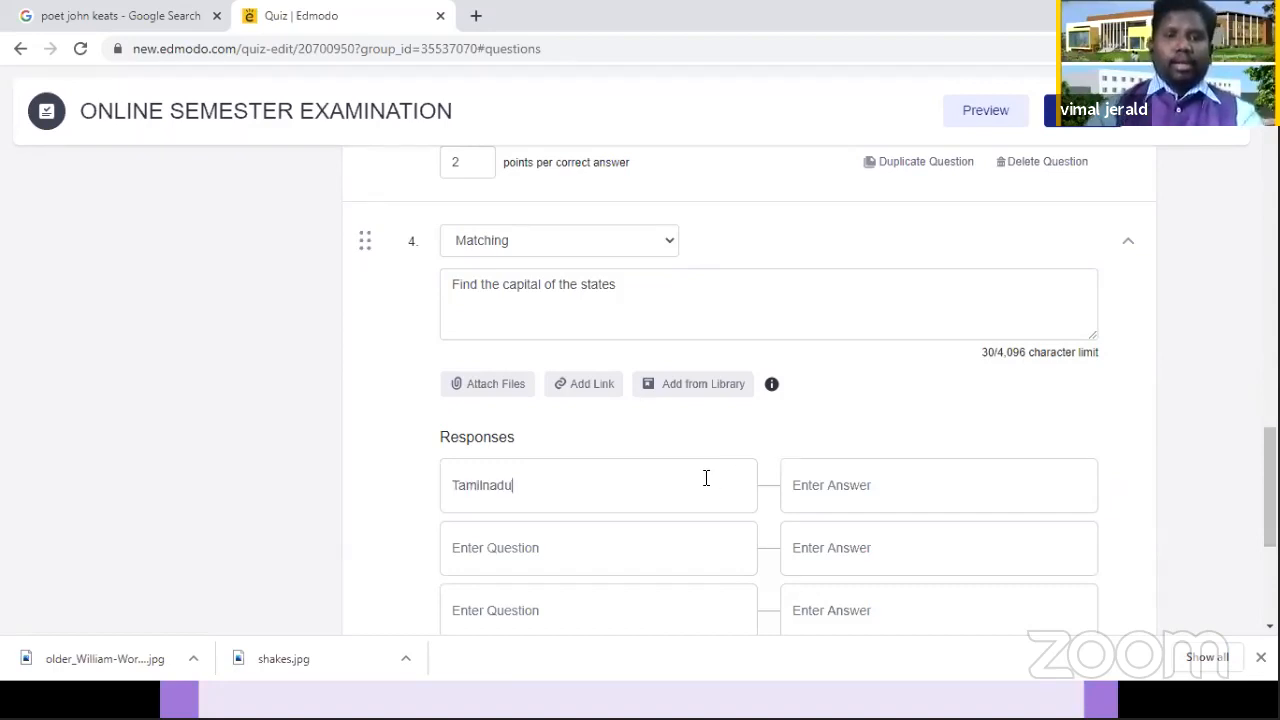
{"action": "left_click", "coordinate": [674, 546]}
{"action": "type", "text": "Te"}
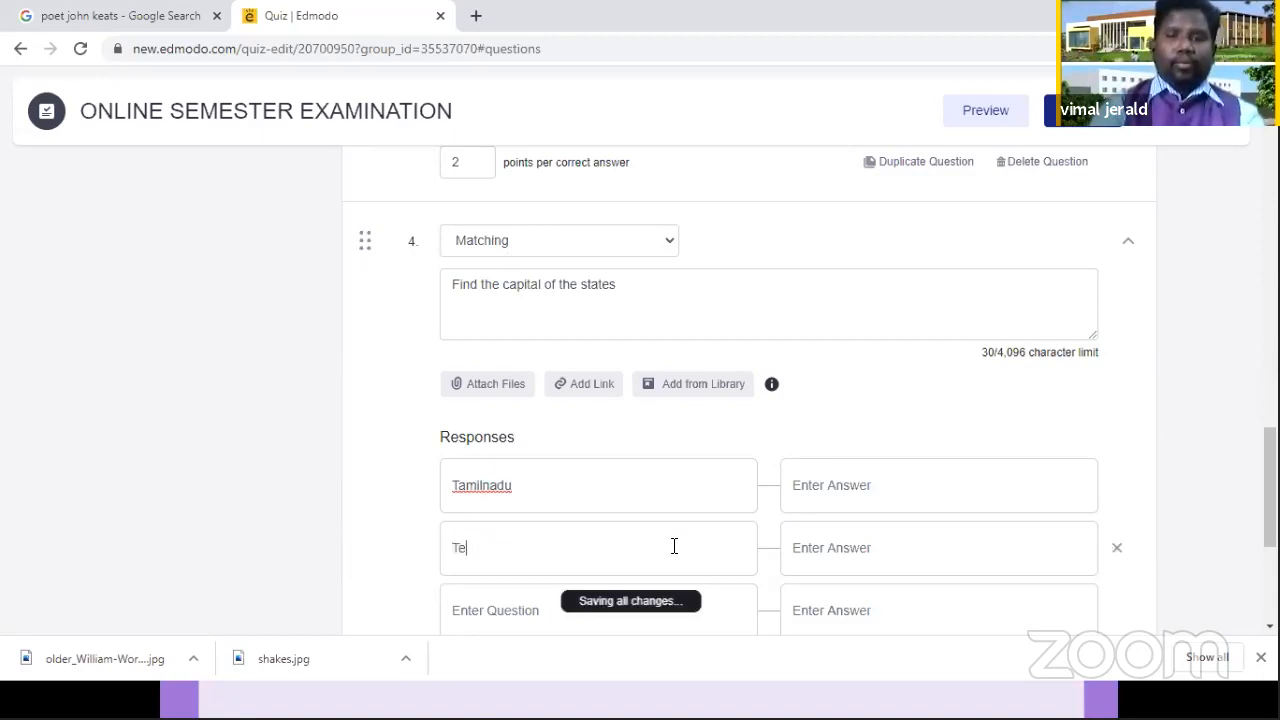
{"action": "type", "text": "l"}
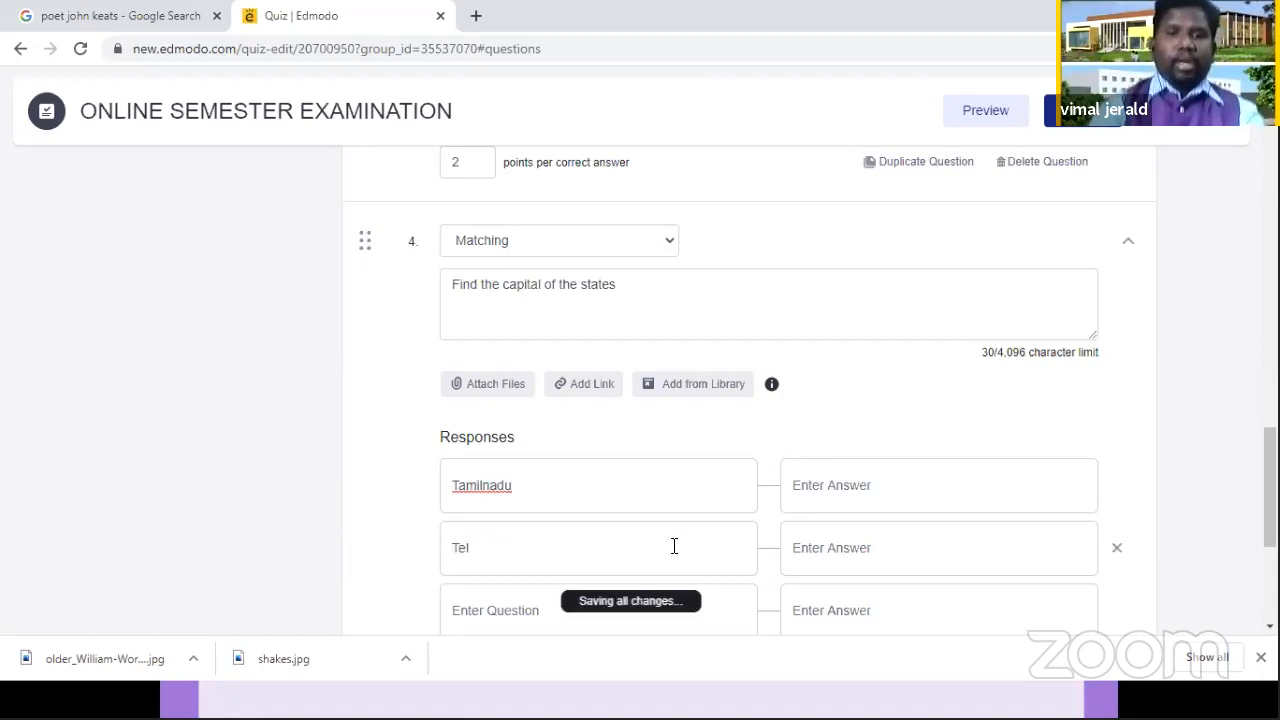
{"action": "type", "text": "ugana"}
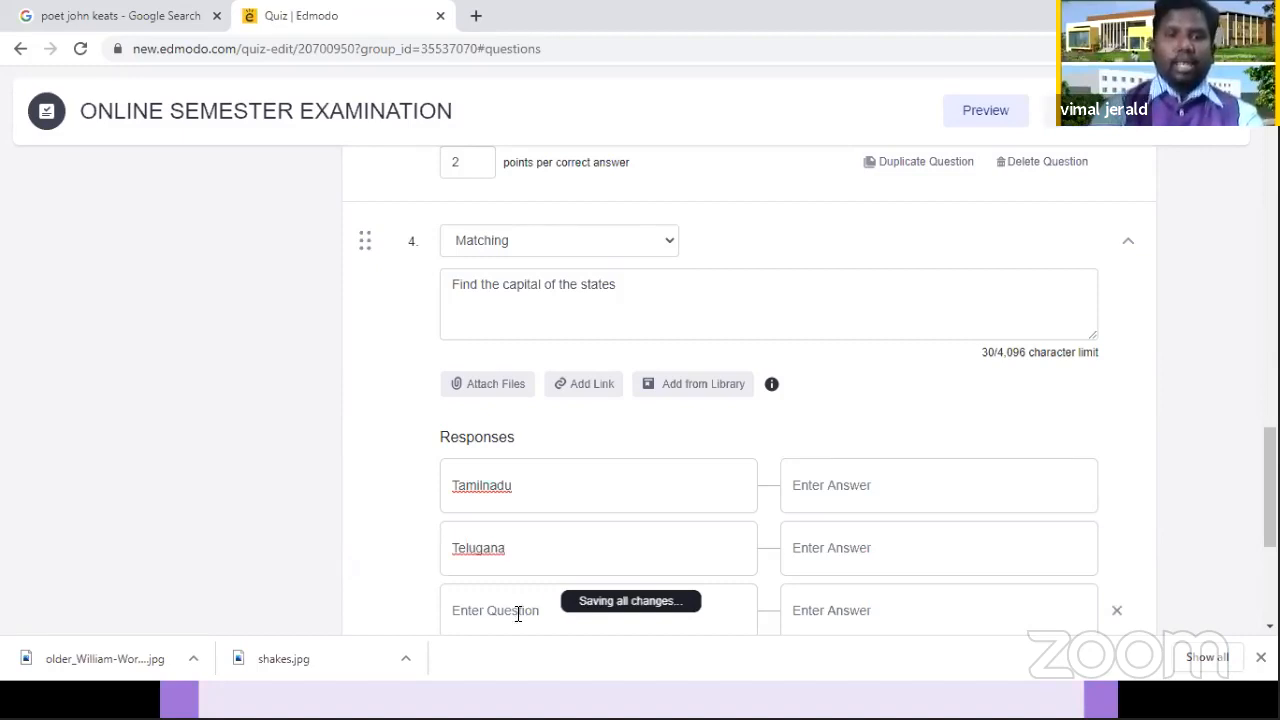
{"action": "left_click", "coordinate": [518, 614]}
{"action": "type", "text": "Maharasht"}
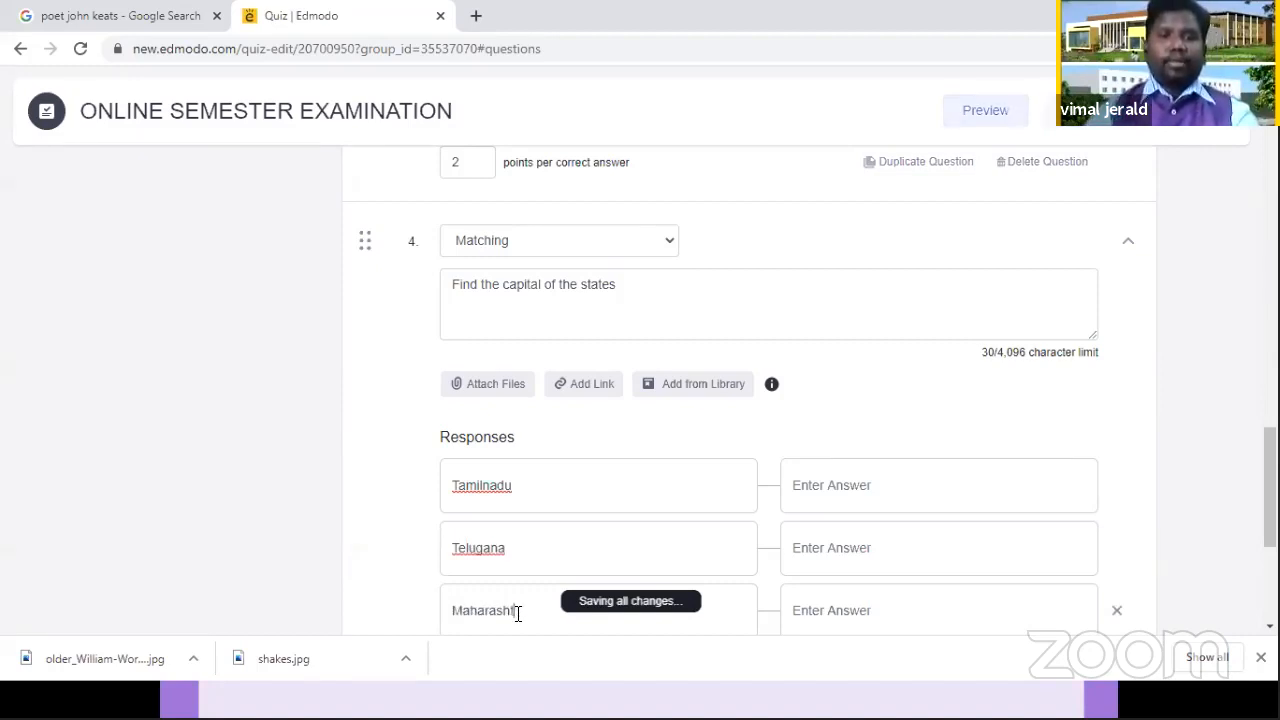
{"action": "type", "text": "ra"}
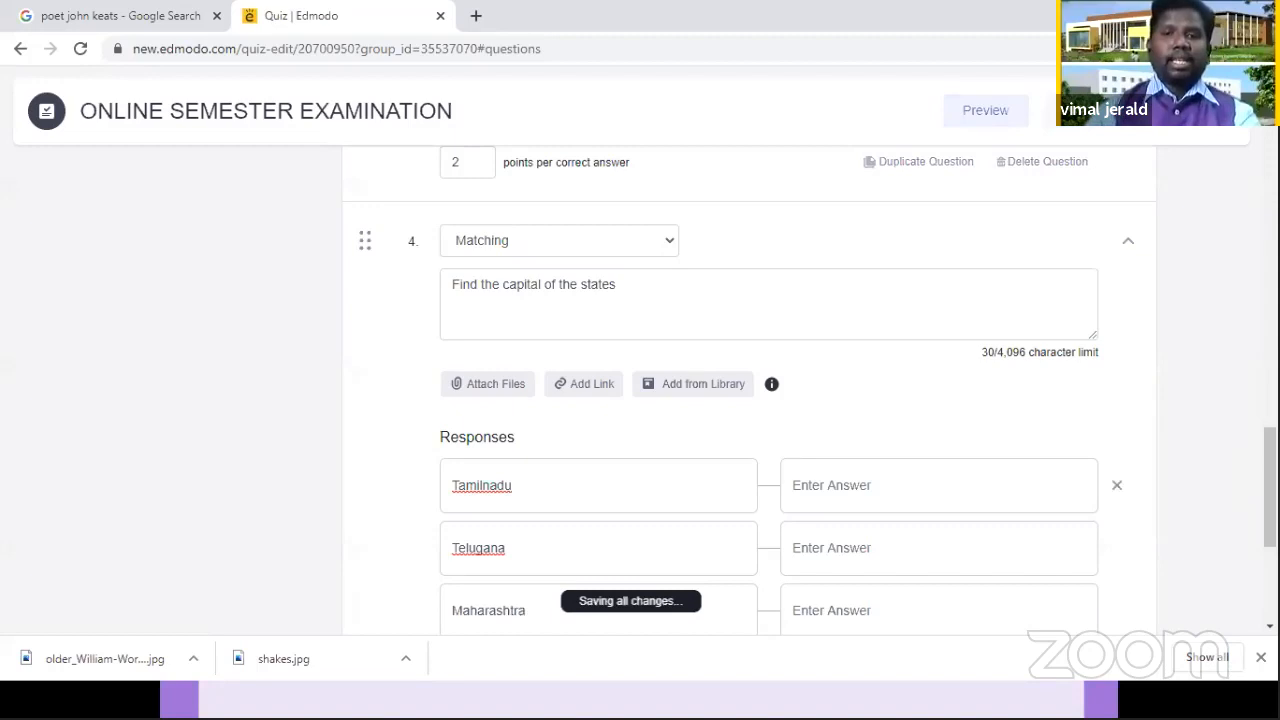
Step: Add a fourth response pair to question 4 and enter "West Bengal" as its item to match
{"action": "scroll", "coordinate": [770, 400], "scroll_direction": "down", "scroll_amount": 2}
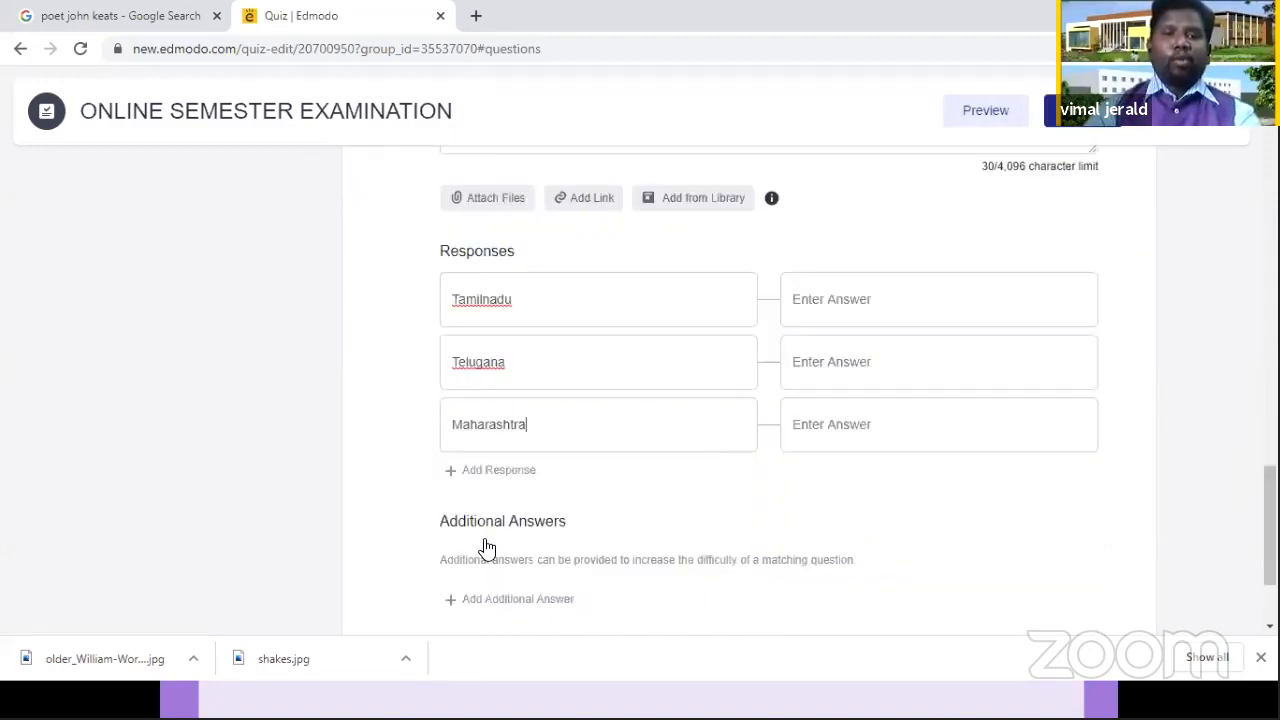
{"action": "left_click", "coordinate": [508, 482]}
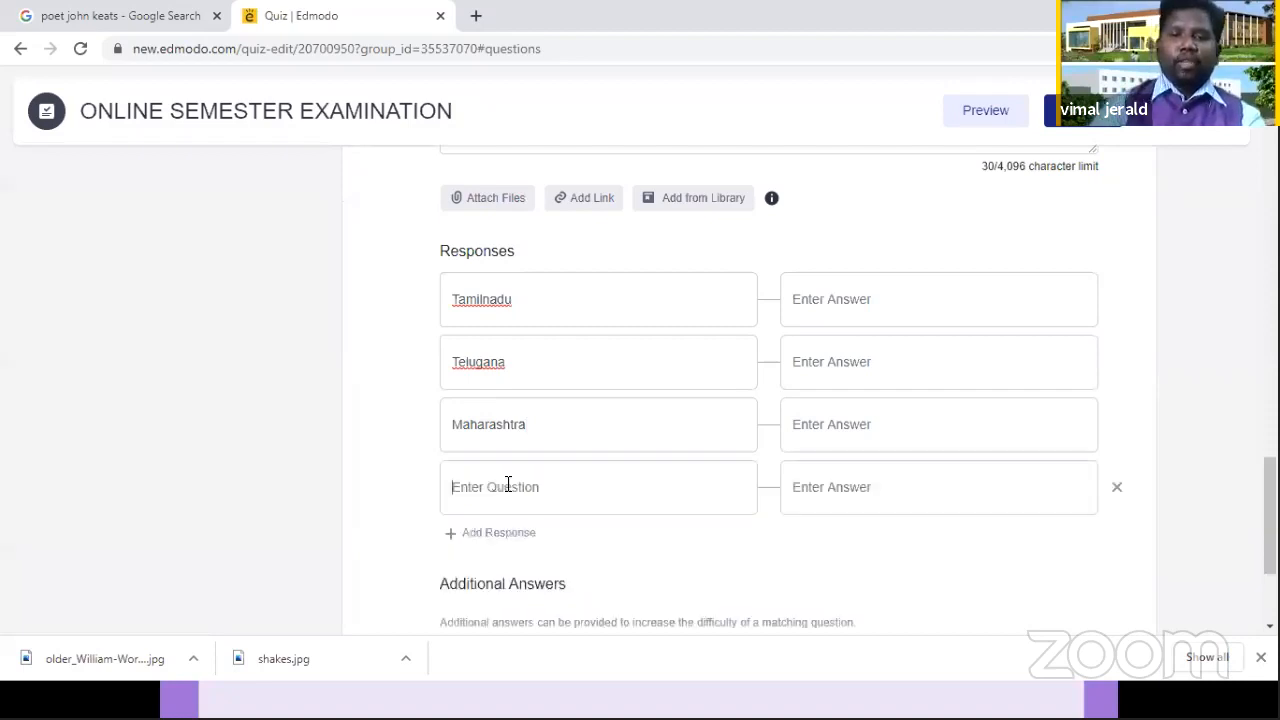
{"action": "type", "text": "W"}
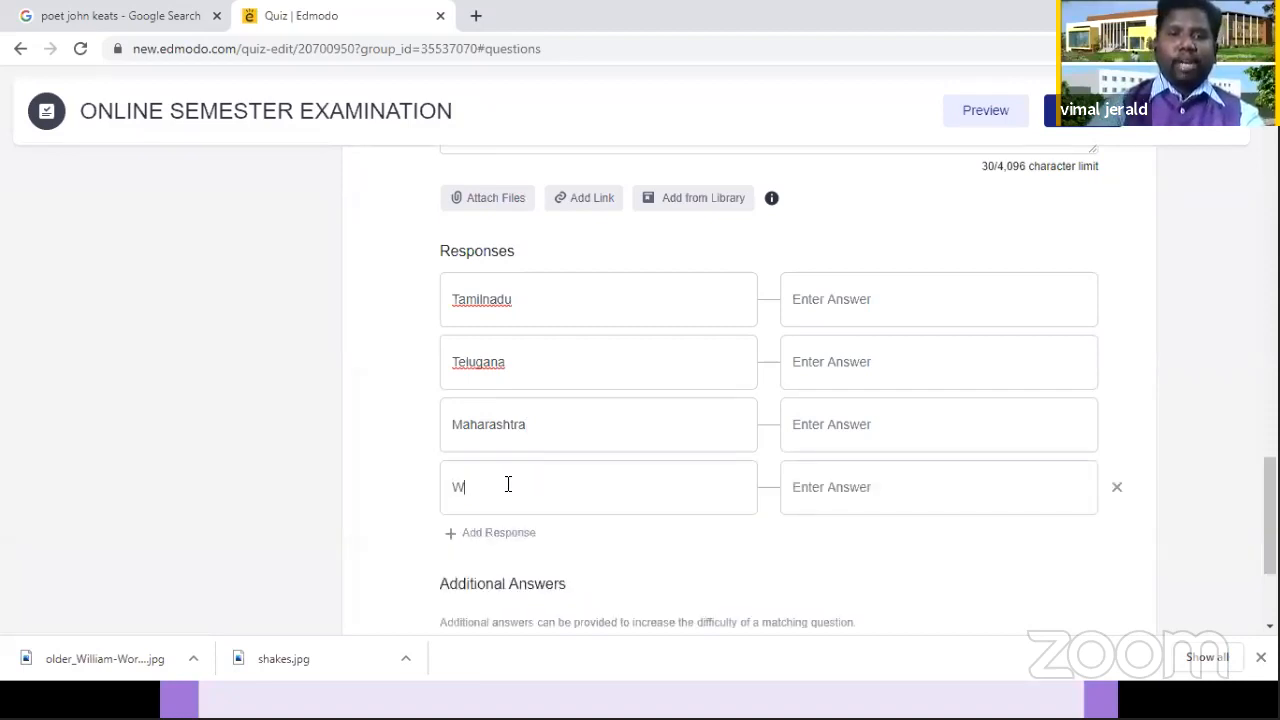
{"action": "type", "text": "est "}
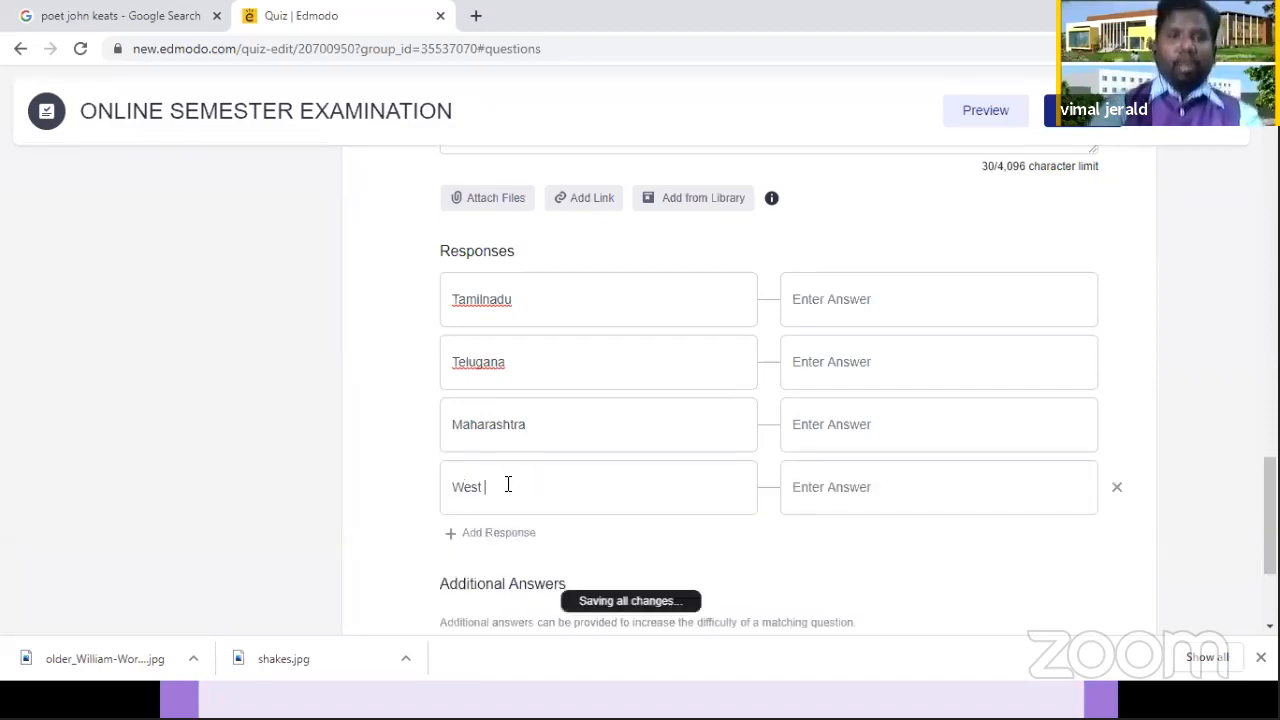
{"action": "type", "text": "Bengal"}
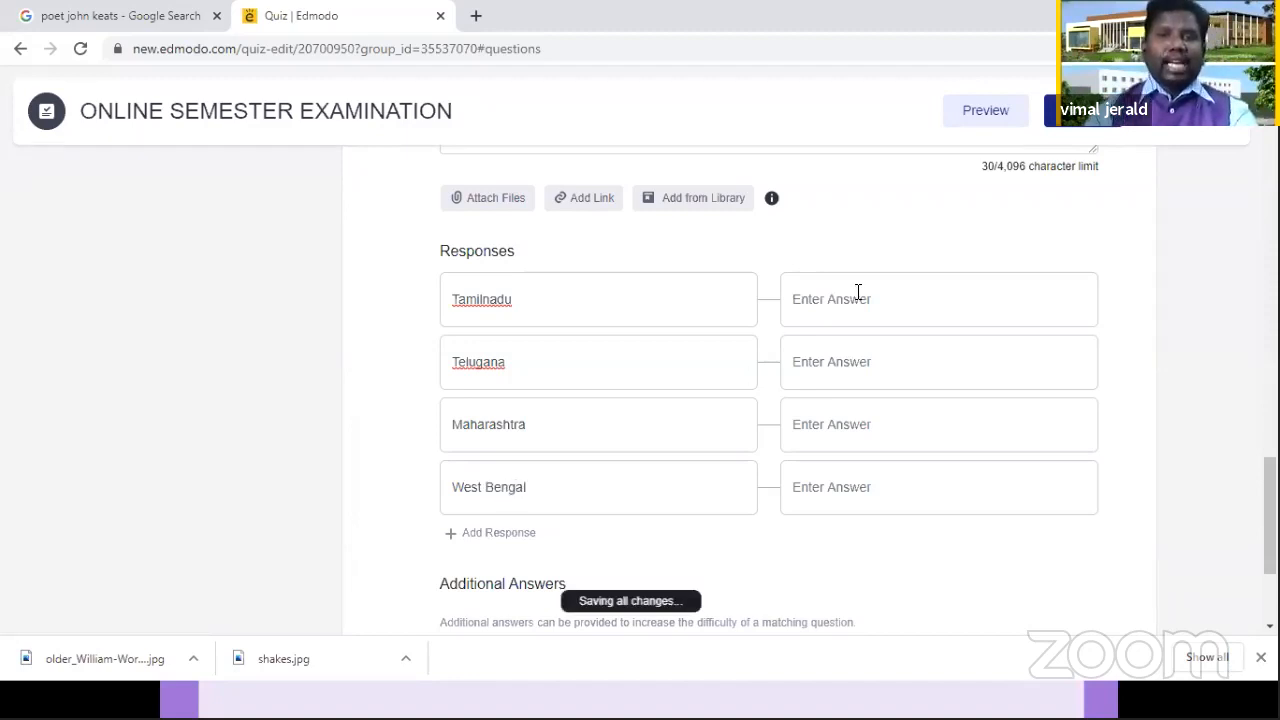
Step: Enter "Chennai" as the matching answer for Tamilnadu and "Hyderabad" as the answer for Telugana
{"action": "left_click", "coordinate": [858, 292]}
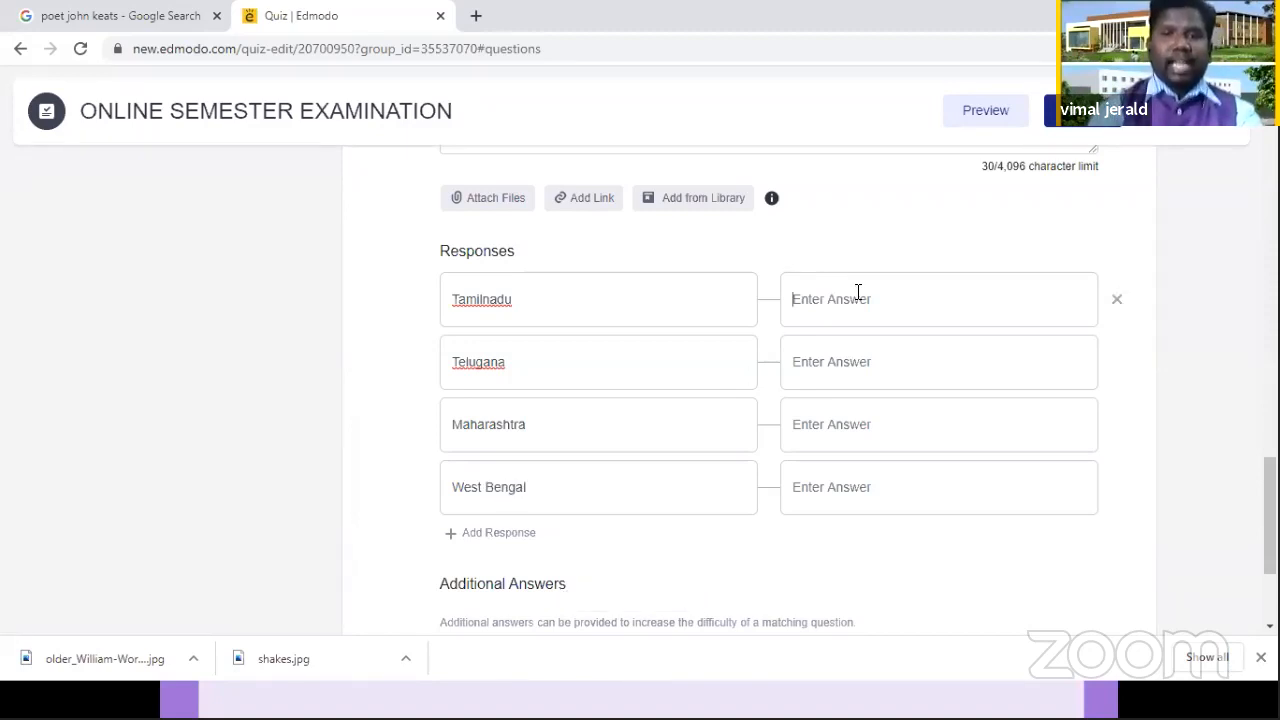
{"action": "type", "text": "Chennai"}
{"action": "left_click", "coordinate": [868, 340]}
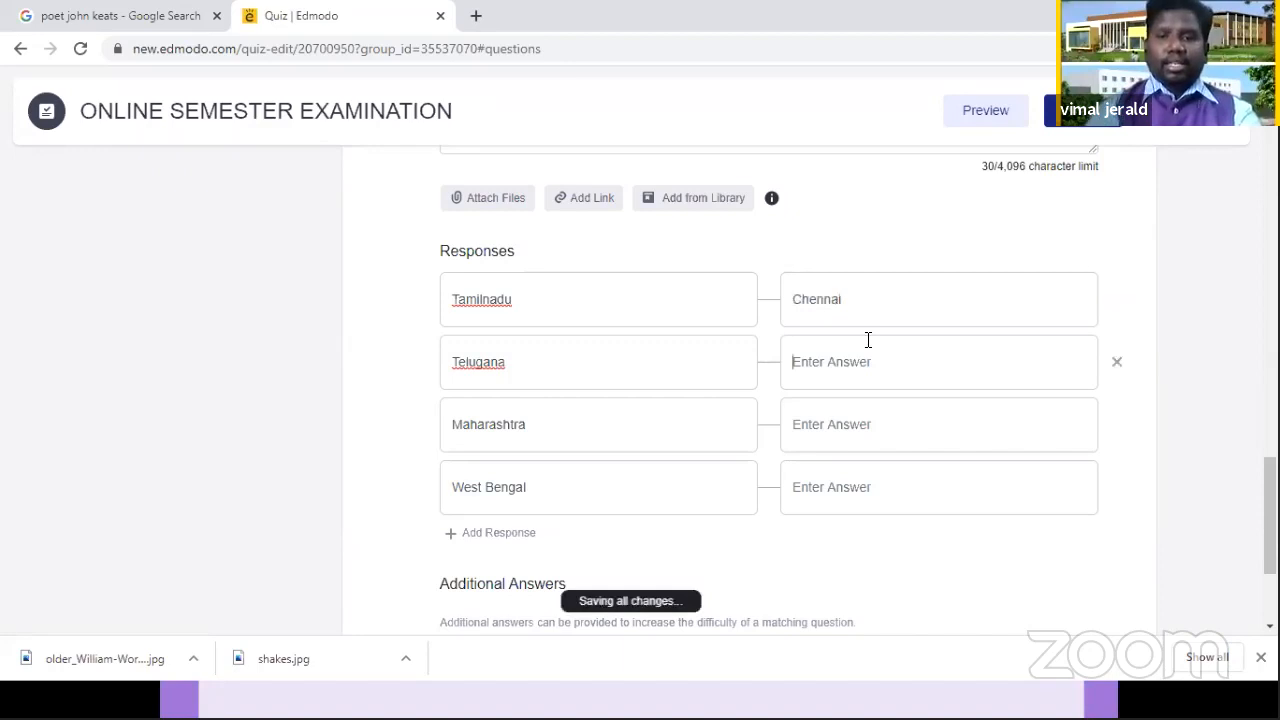
{"action": "type", "text": "H"}
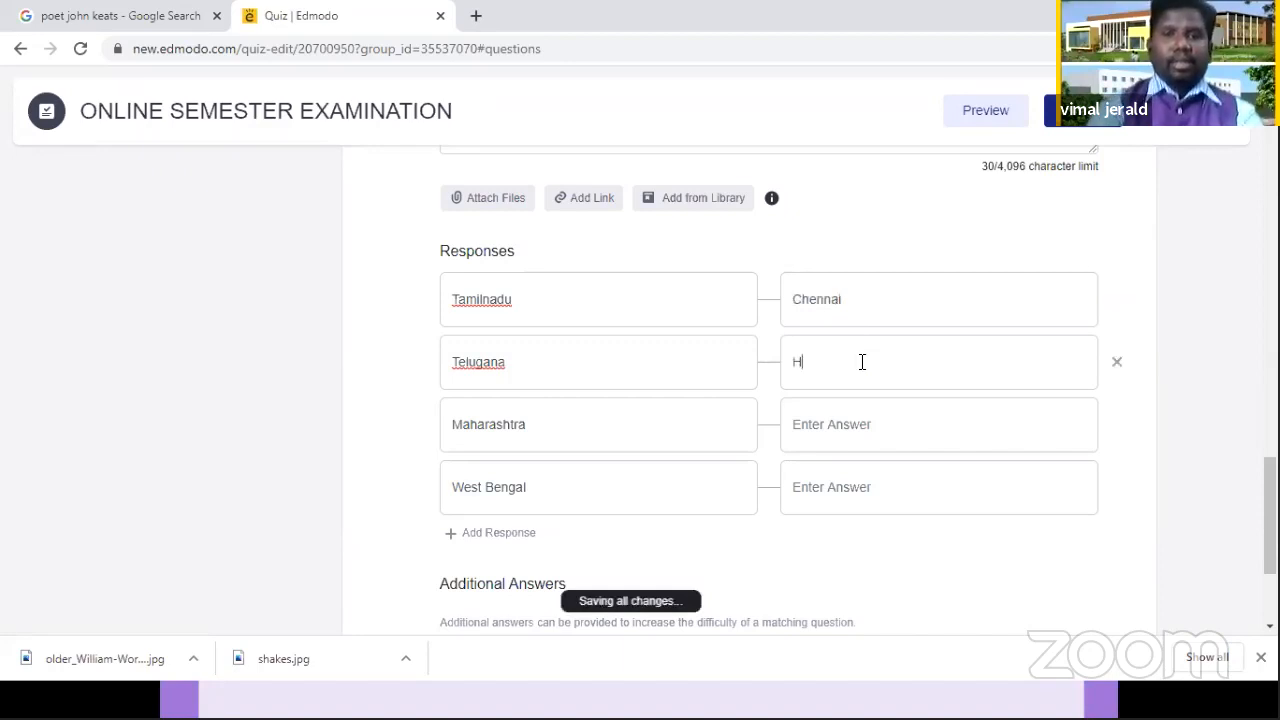
{"action": "type", "text": "yderabad"}
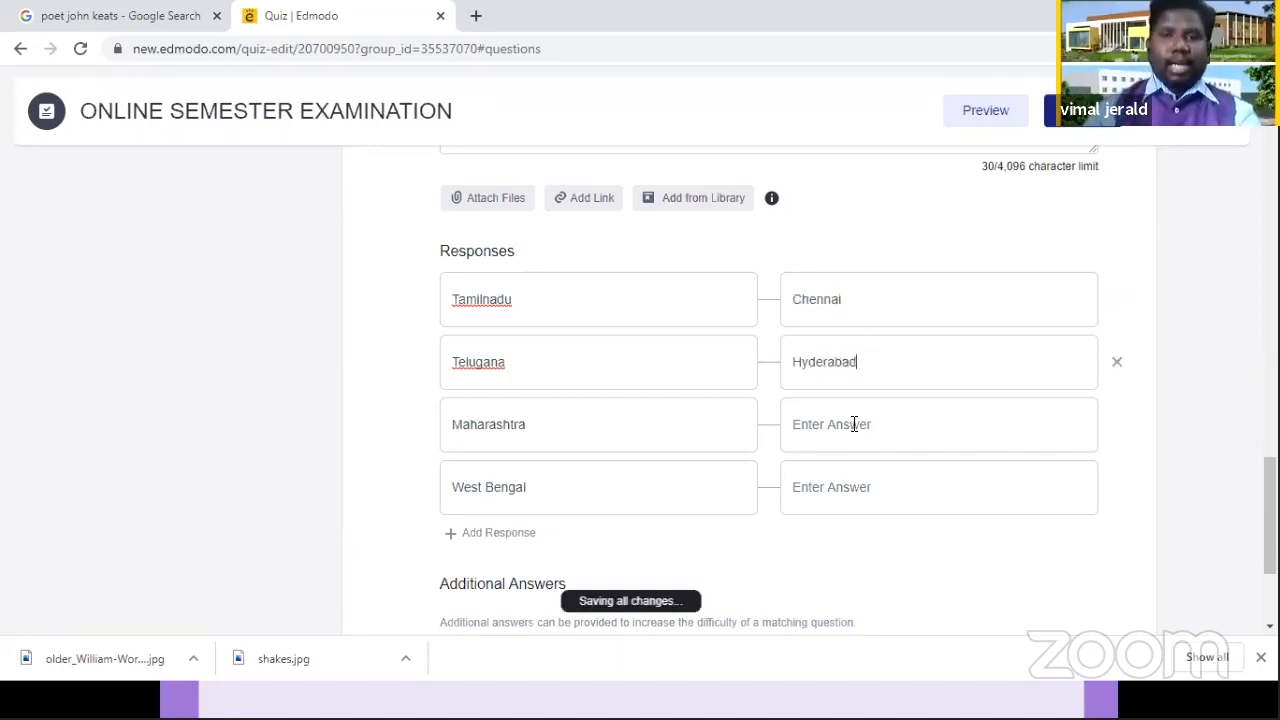
Step: Enter "Mumbai" as the matching answer for Maharashtra and "Calcutta" as the answer for West Bengal
{"action": "left_click", "coordinate": [854, 424]}
{"action": "type", "text": "Mu"}
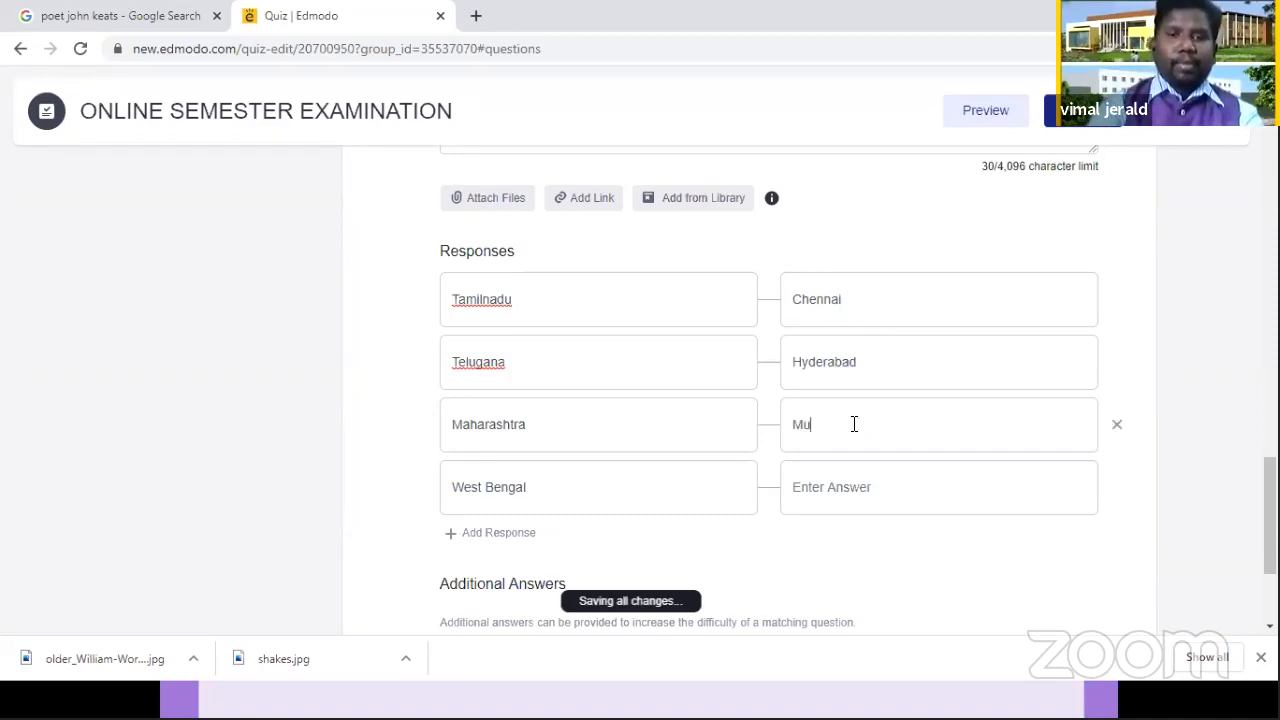
{"action": "type", "text": "mbai"}
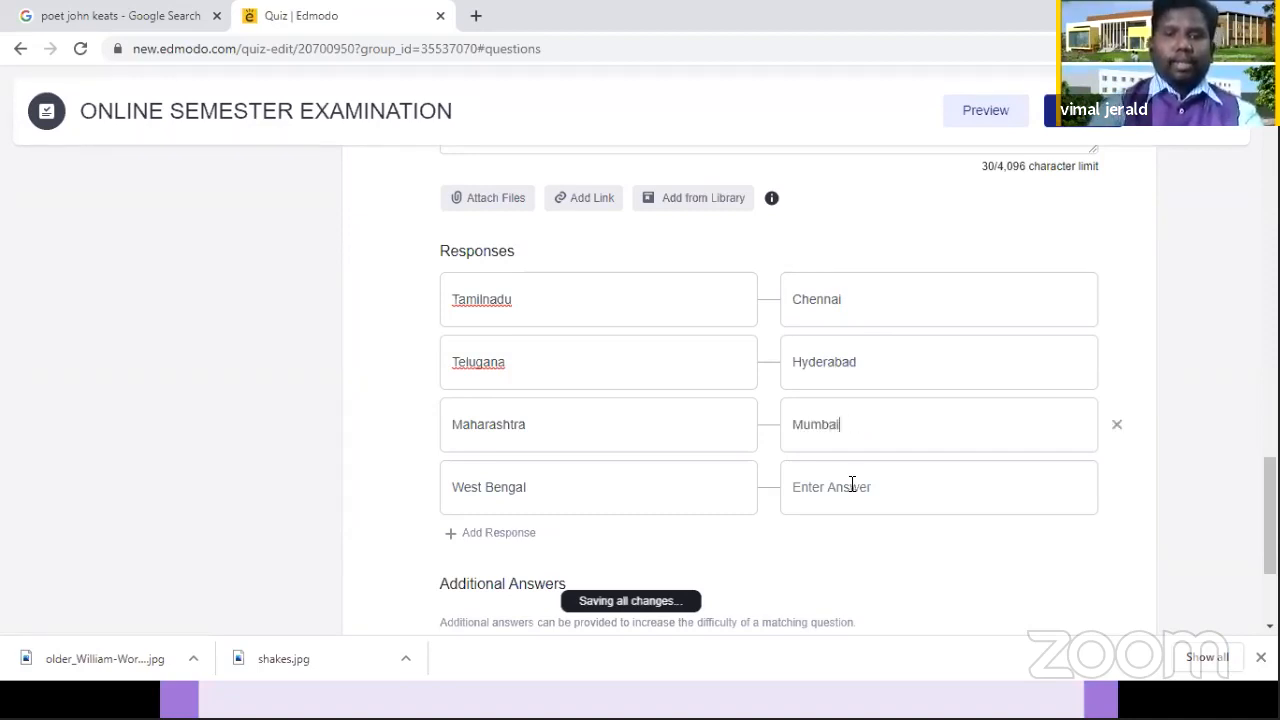
{"action": "left_click", "coordinate": [852, 484]}
{"action": "type", "text": "Ca"}
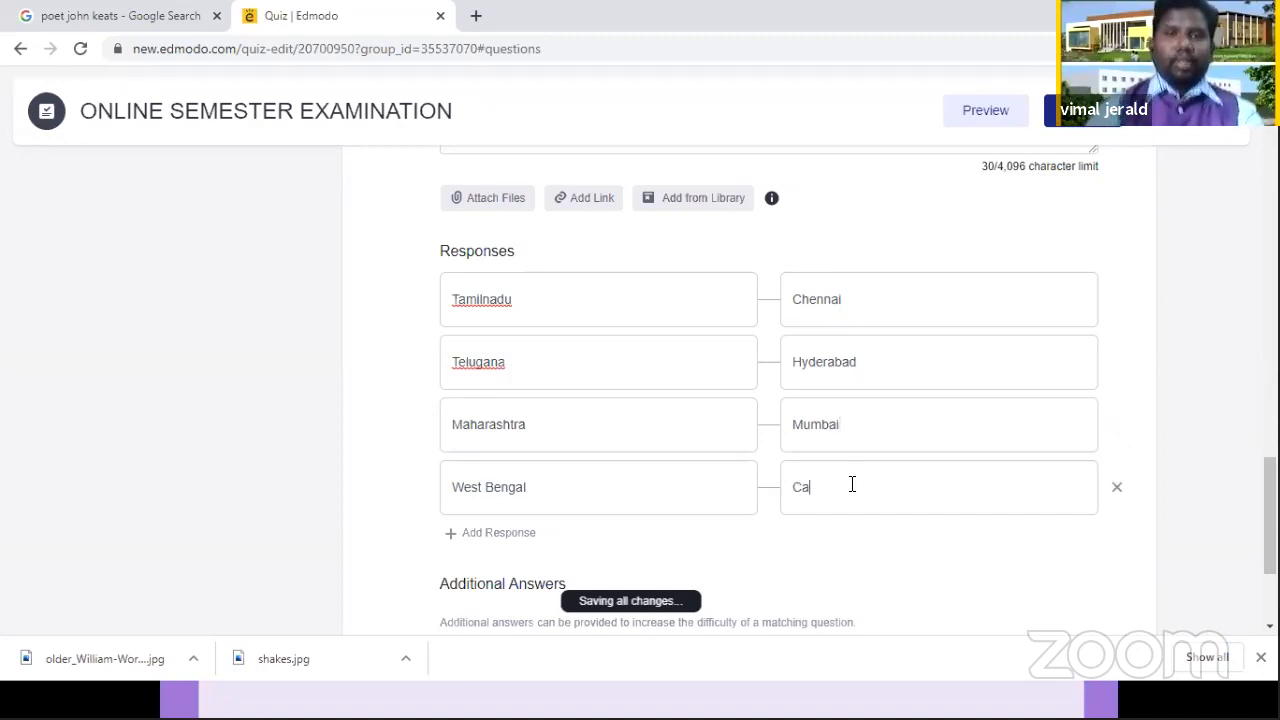
{"action": "type", "text": "lcutta"}
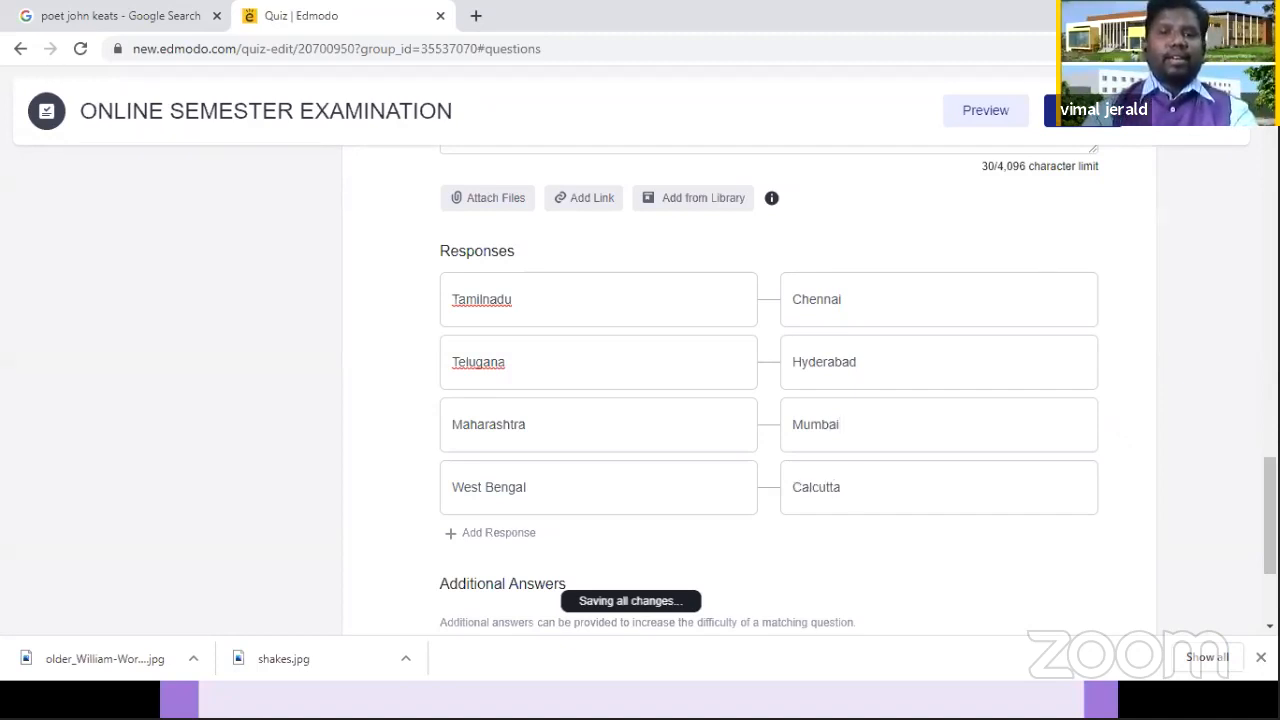
Step: Set the grading of question 4 to 2 points per correct answer
{"action": "scroll", "coordinate": [768, 400], "scroll_direction": "down", "scroll_amount": 2}
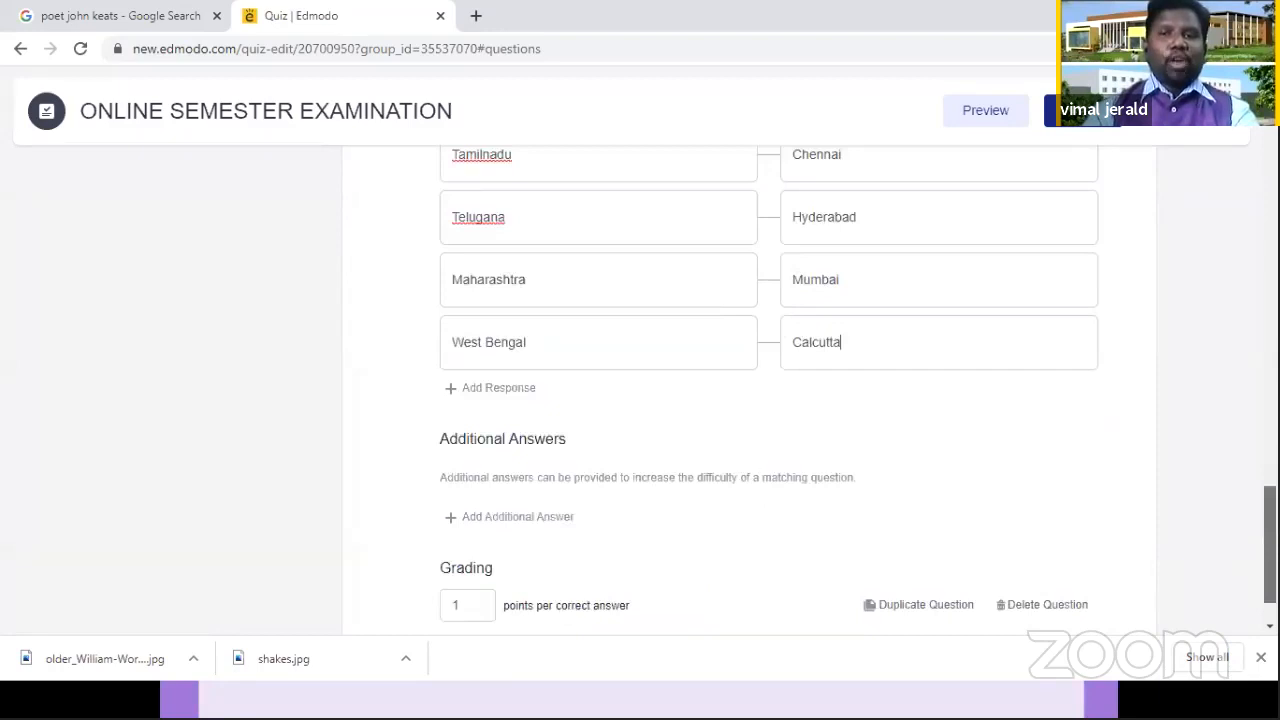
{"action": "left_click_drag", "start_coordinate": [1270, 545], "coordinate": [1270, 537]}
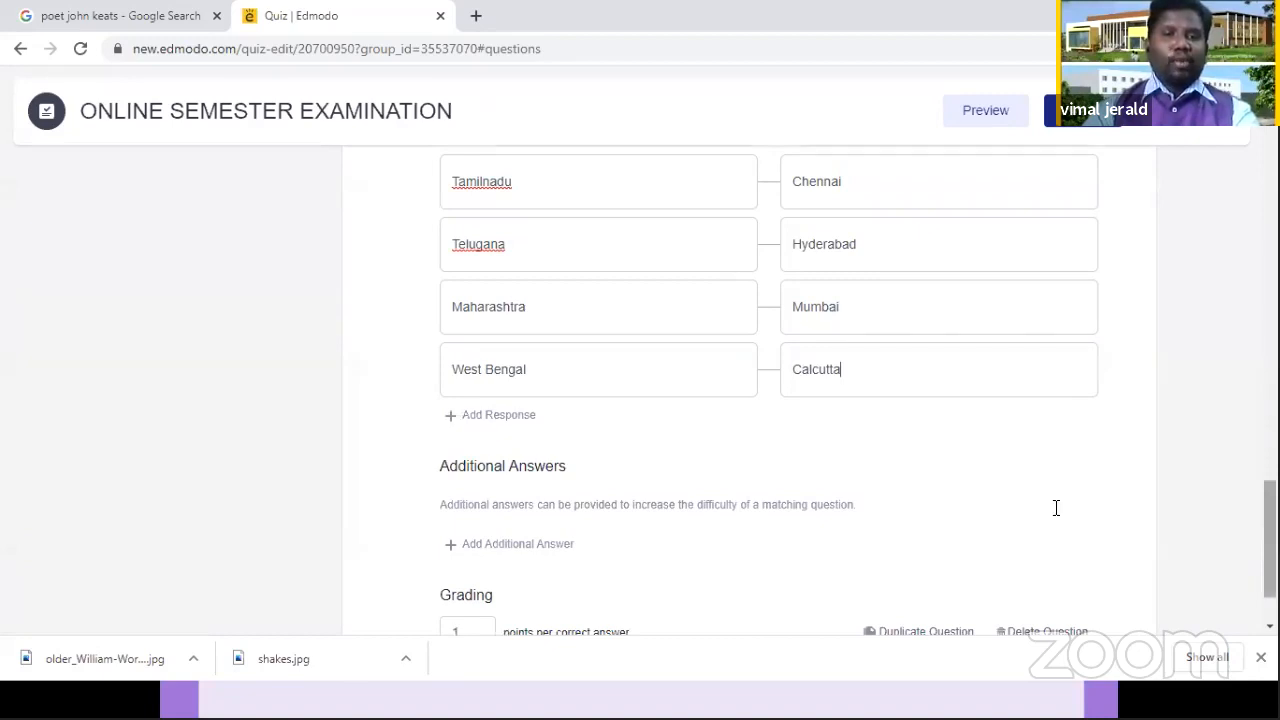
{"action": "scroll", "coordinate": [456, 531], "scroll_direction": "down", "scroll_amount": 1}
{"action": "left_click", "coordinate": [456, 531]}
{"action": "type", "text": "2"}
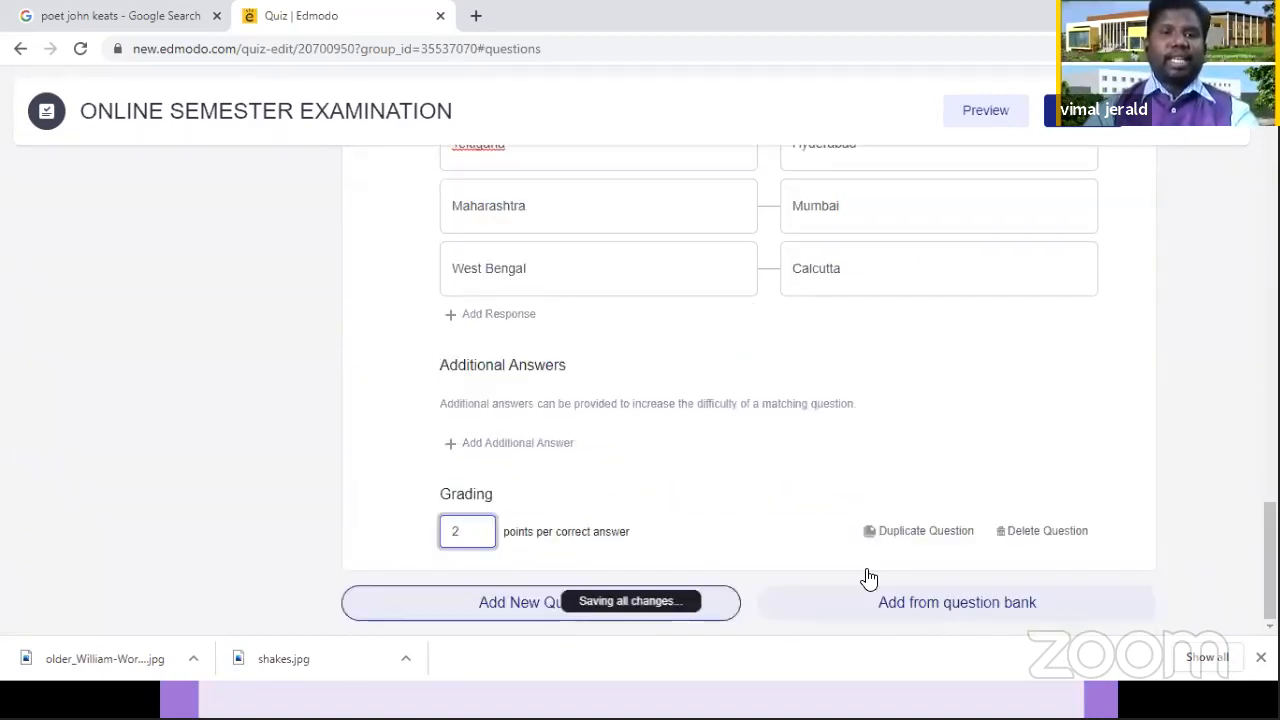
Step: Add a new question 5 to the quiz and set its type to Short Answer
{"action": "left_click", "coordinate": [541, 602]}
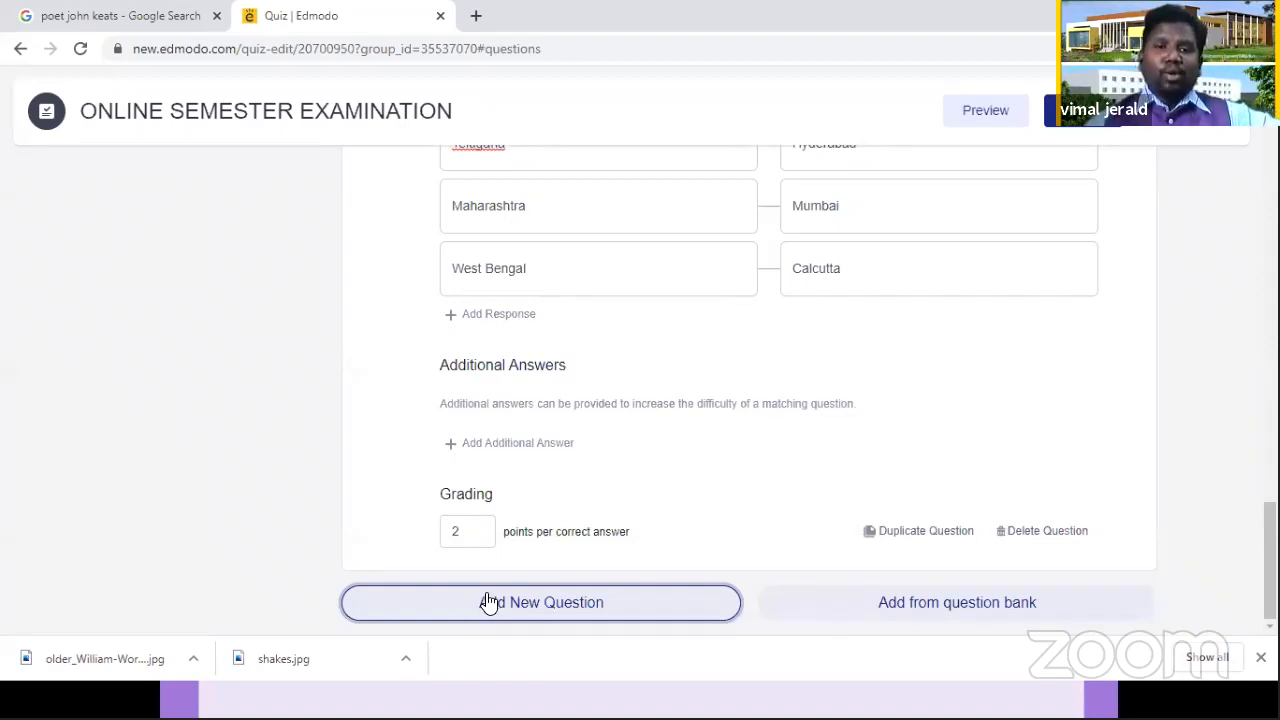
{"action": "left_click", "coordinate": [592, 605]}
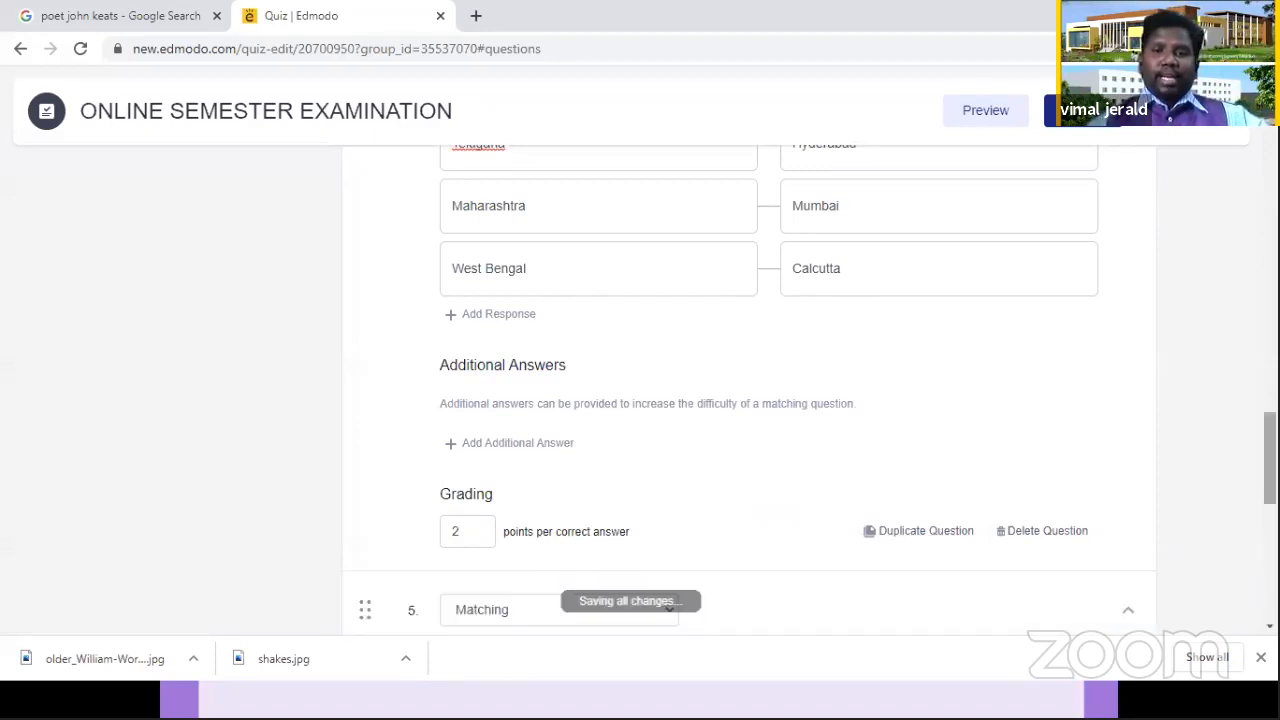
{"action": "left_click", "coordinate": [672, 256]}
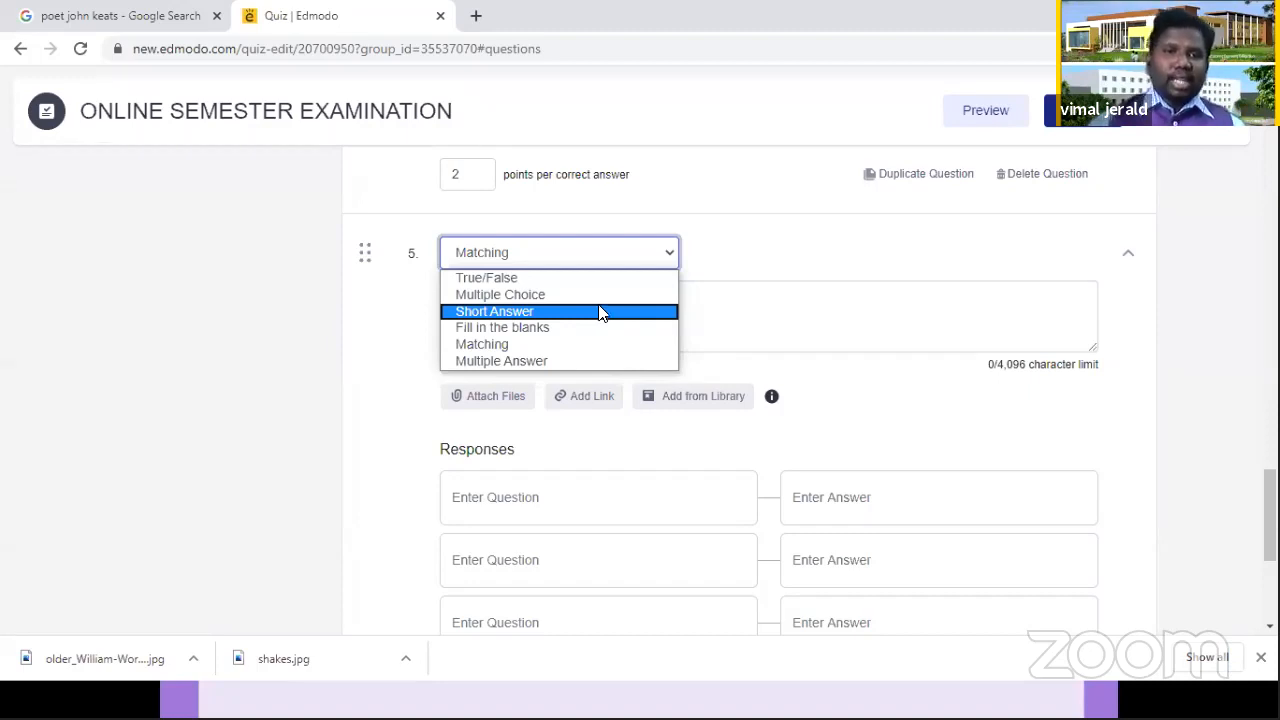
{"action": "left_click", "coordinate": [600, 311]}
Step: Enter "Discuss Solitary Reaper in detail" as the text of question 5
{"action": "left_click", "coordinate": [567, 351]}
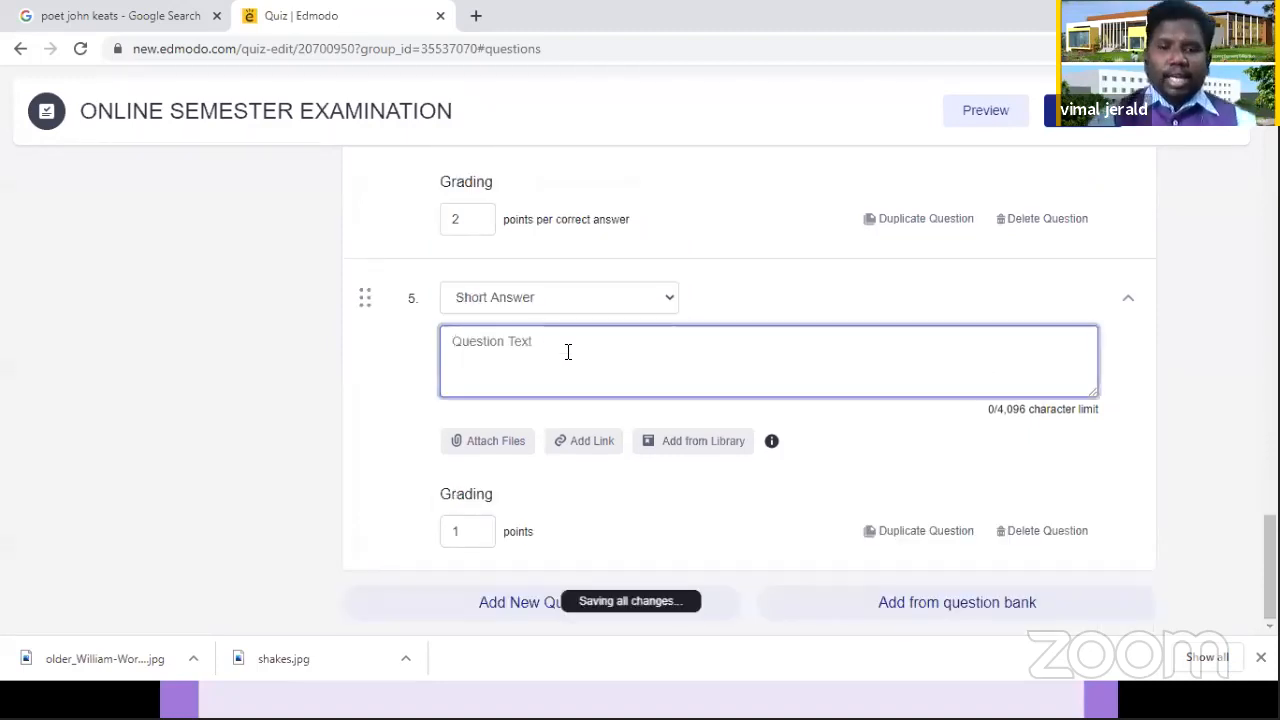
{"action": "type", "text": "W"}
{"action": "key", "text": "BackSpace"}
{"action": "type", "text": "Discuss "}
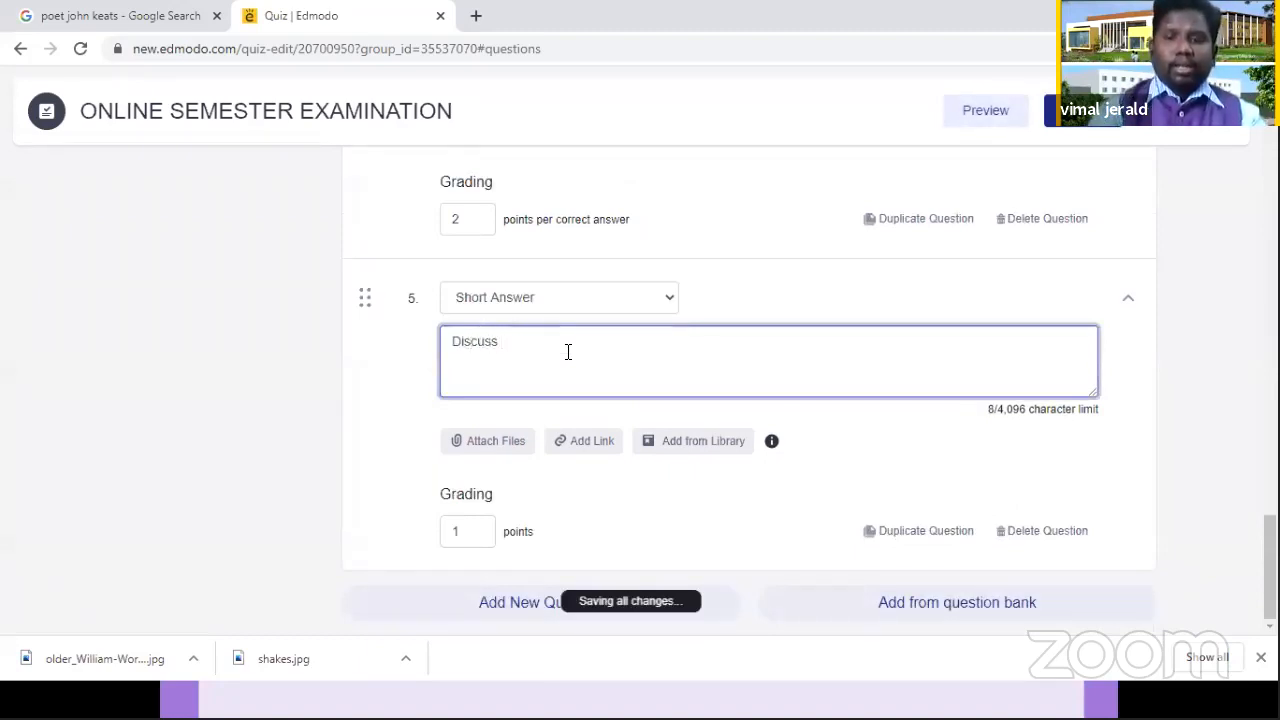
{"action": "type", "text": "S"}
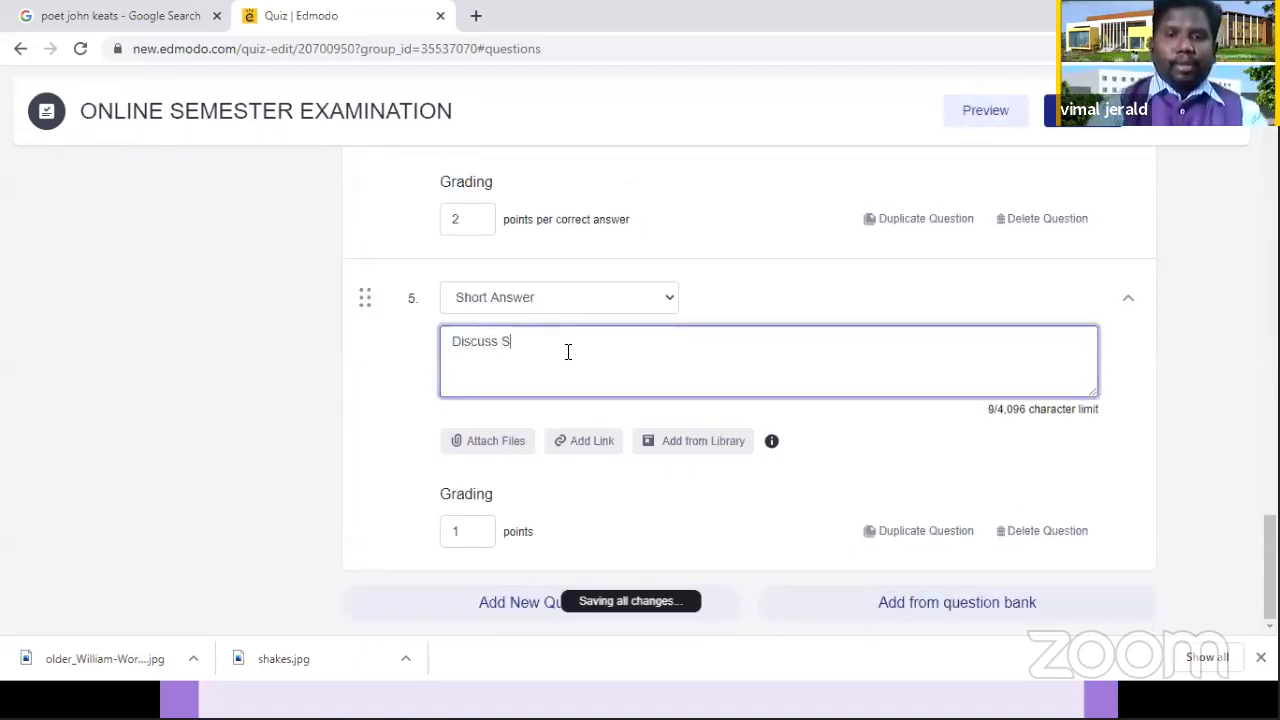
{"action": "type", "text": "olitar"}
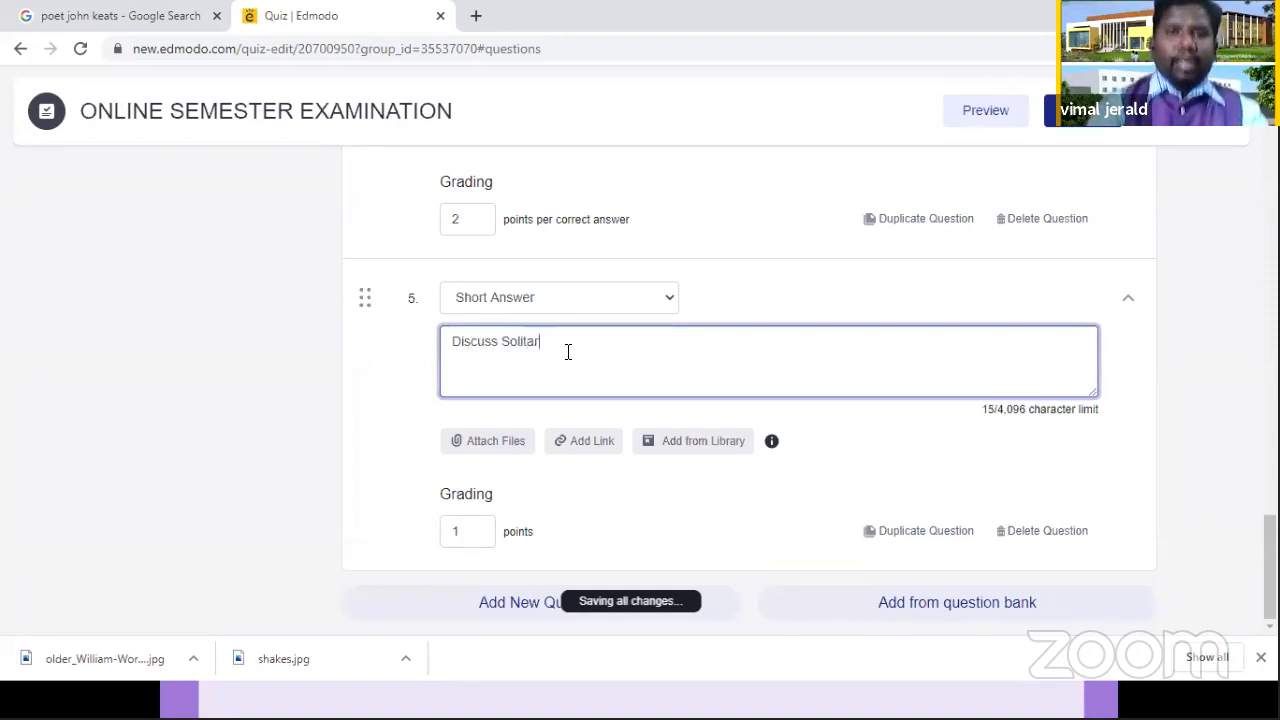
{"action": "type", "text": "y Repear"}
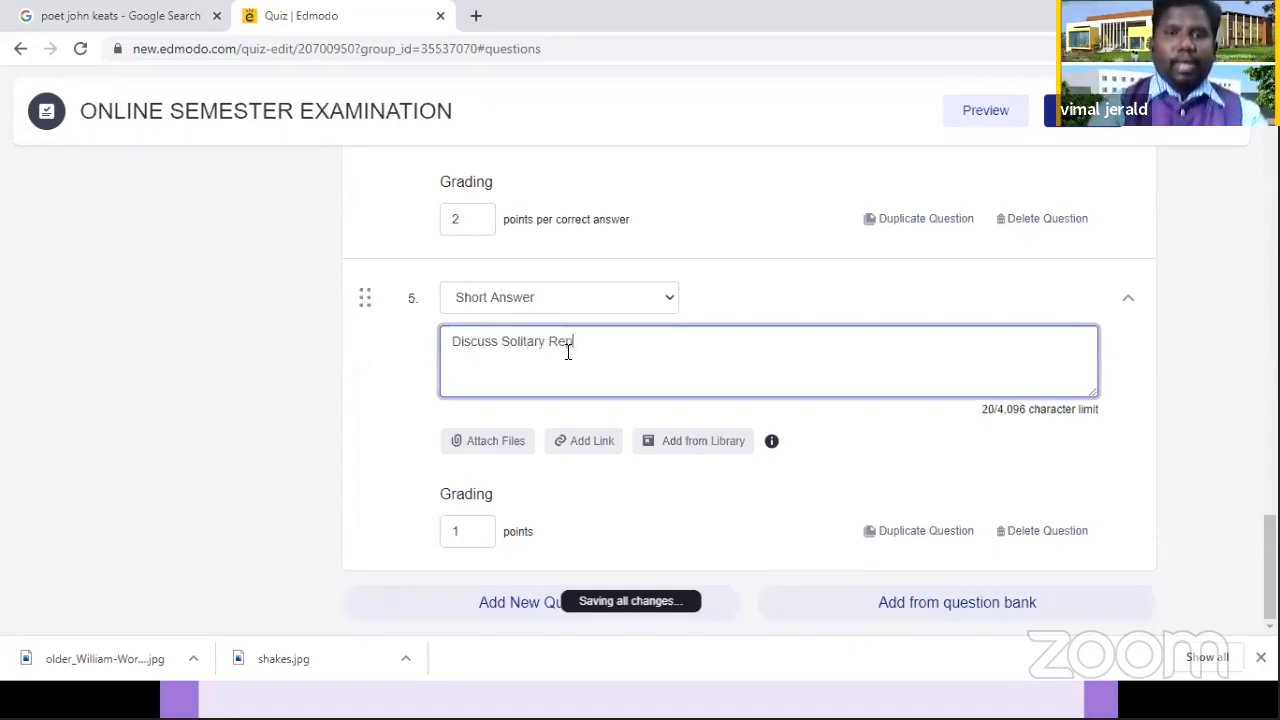
{"action": "key", "text": "BackSpace"}
{"action": "key", "text": "BackSpace"}
{"action": "key", "text": "BackSpace"}
{"action": "key", "text": "BackSpace"}
{"action": "key", "text": "BackSpace"}
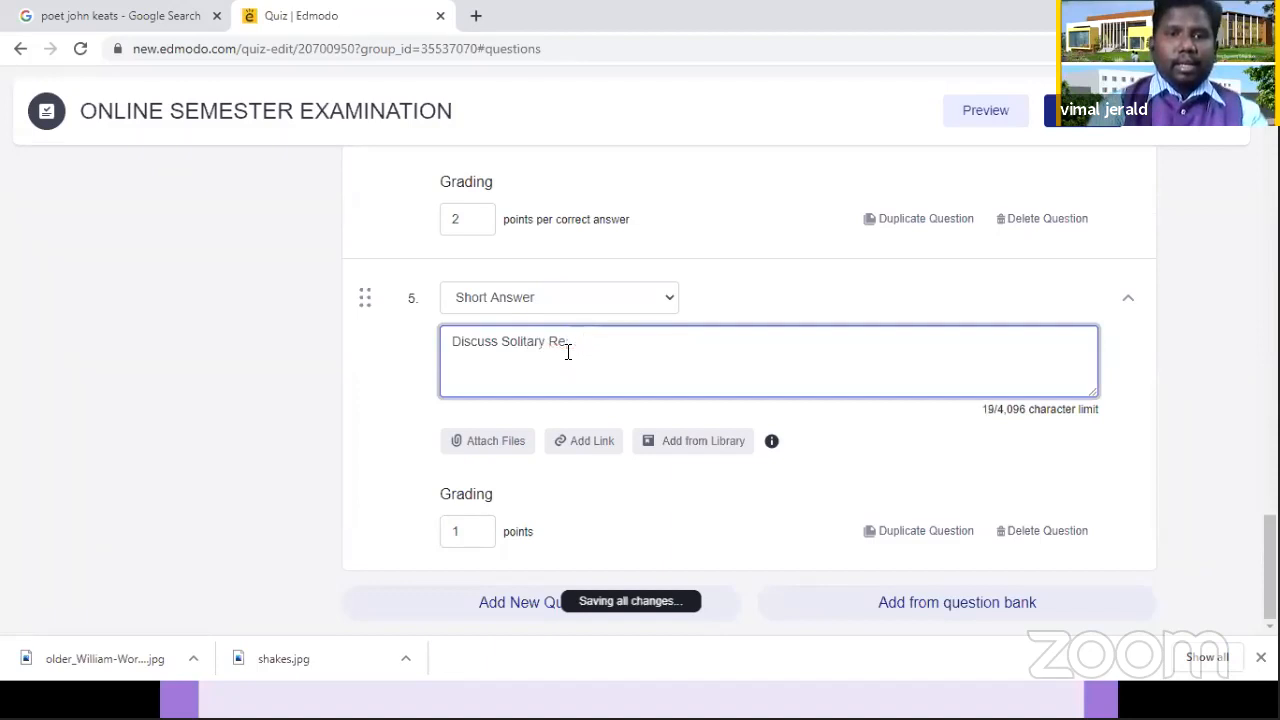
{"action": "type", "text": "aper "}
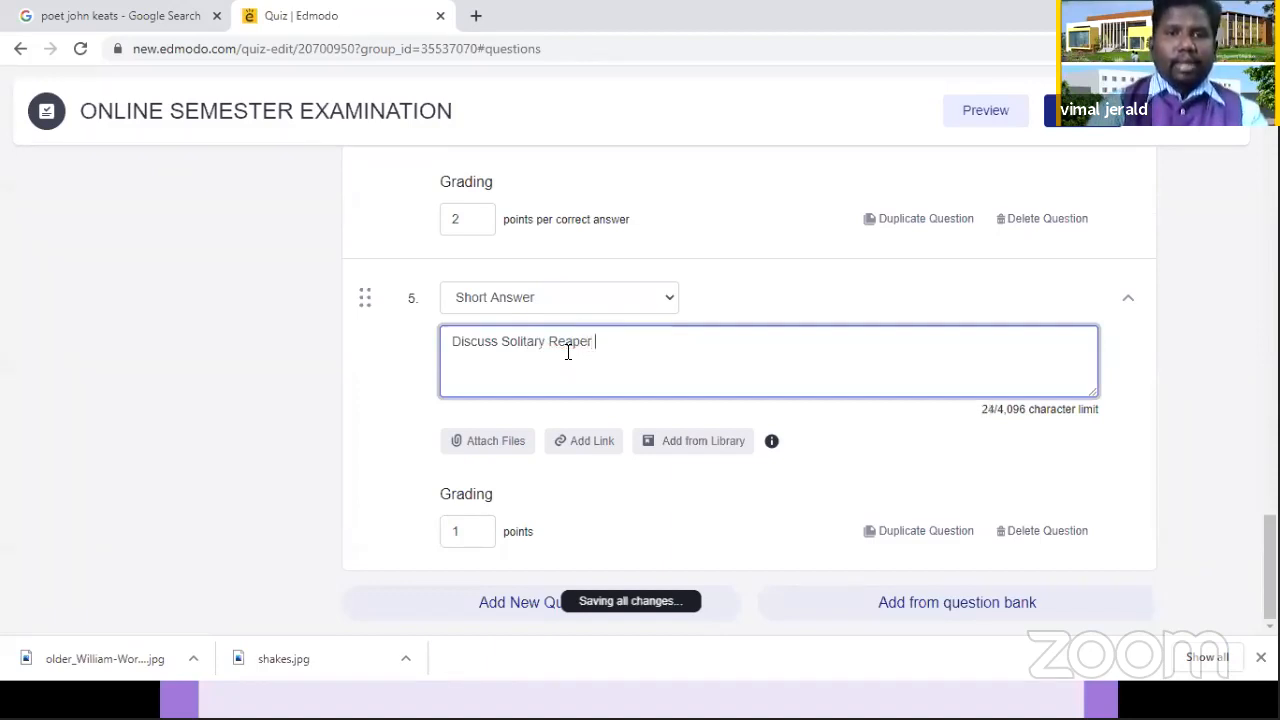
{"action": "type", "text": "in detail"}
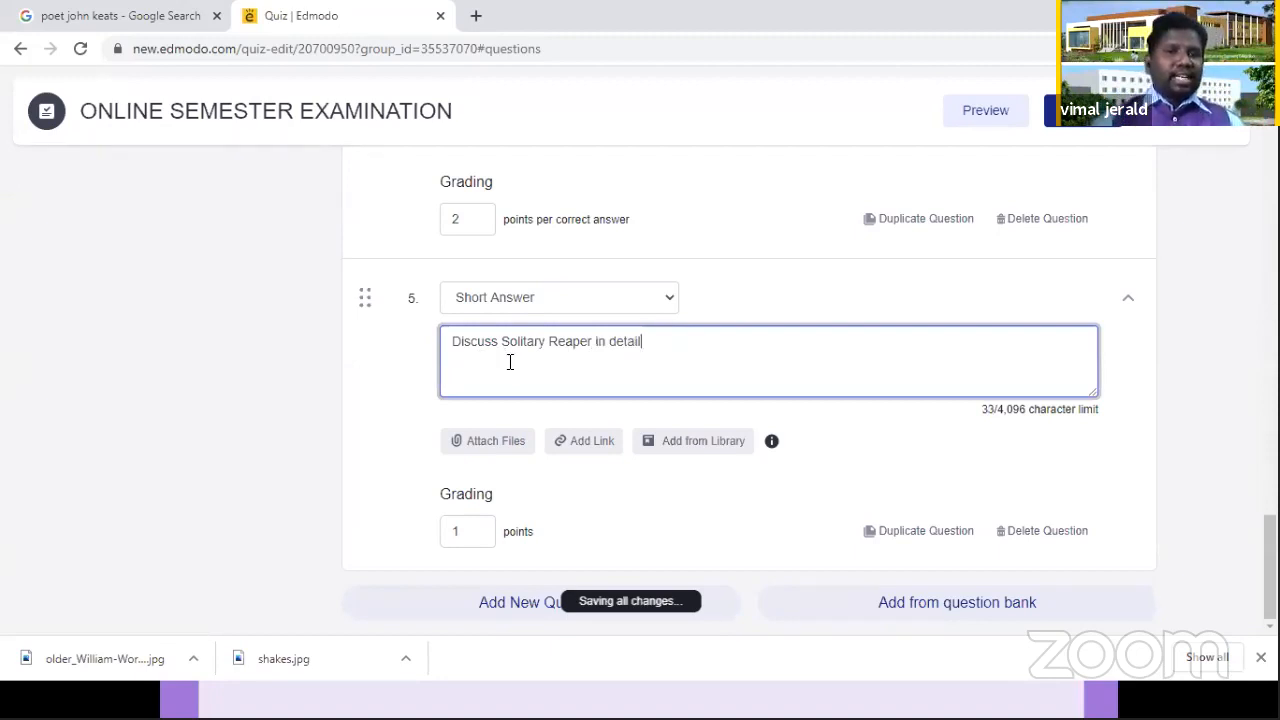
Step: Set the grading of question 5 to 10 points and open the preview of the quiz
{"action": "double_click", "coordinate": [444, 532]}
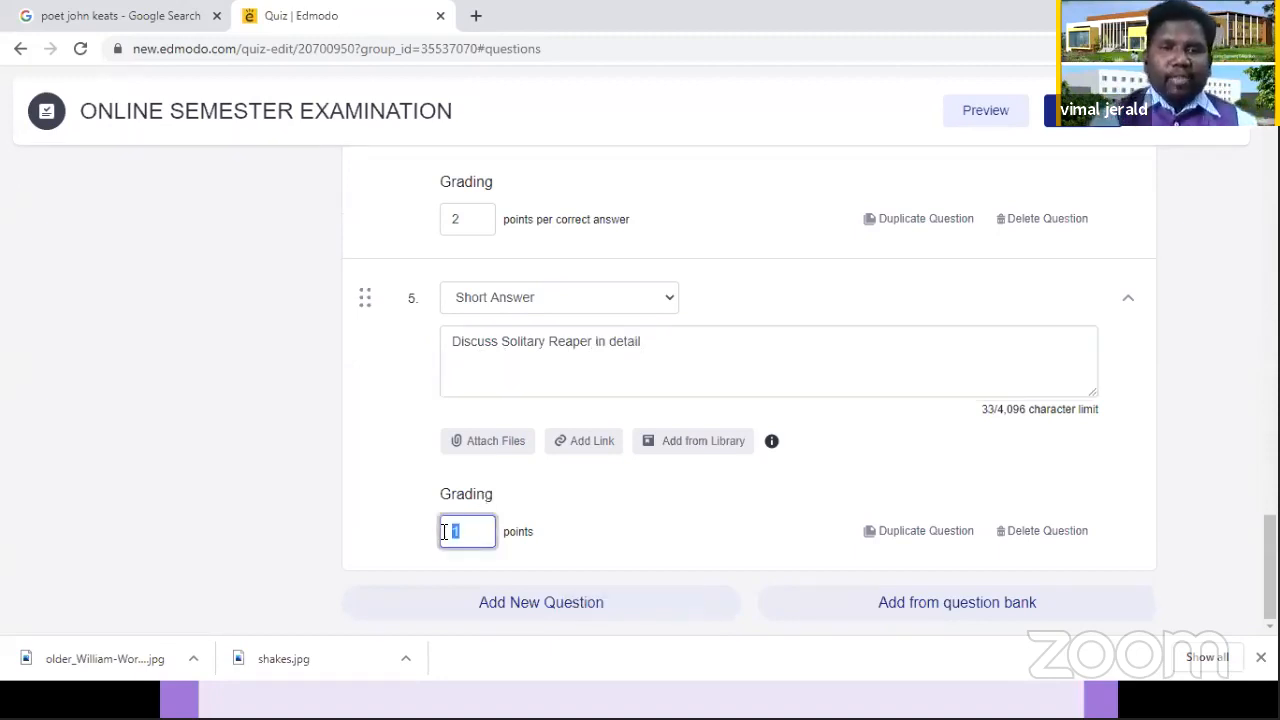
{"action": "type", "text": "10"}
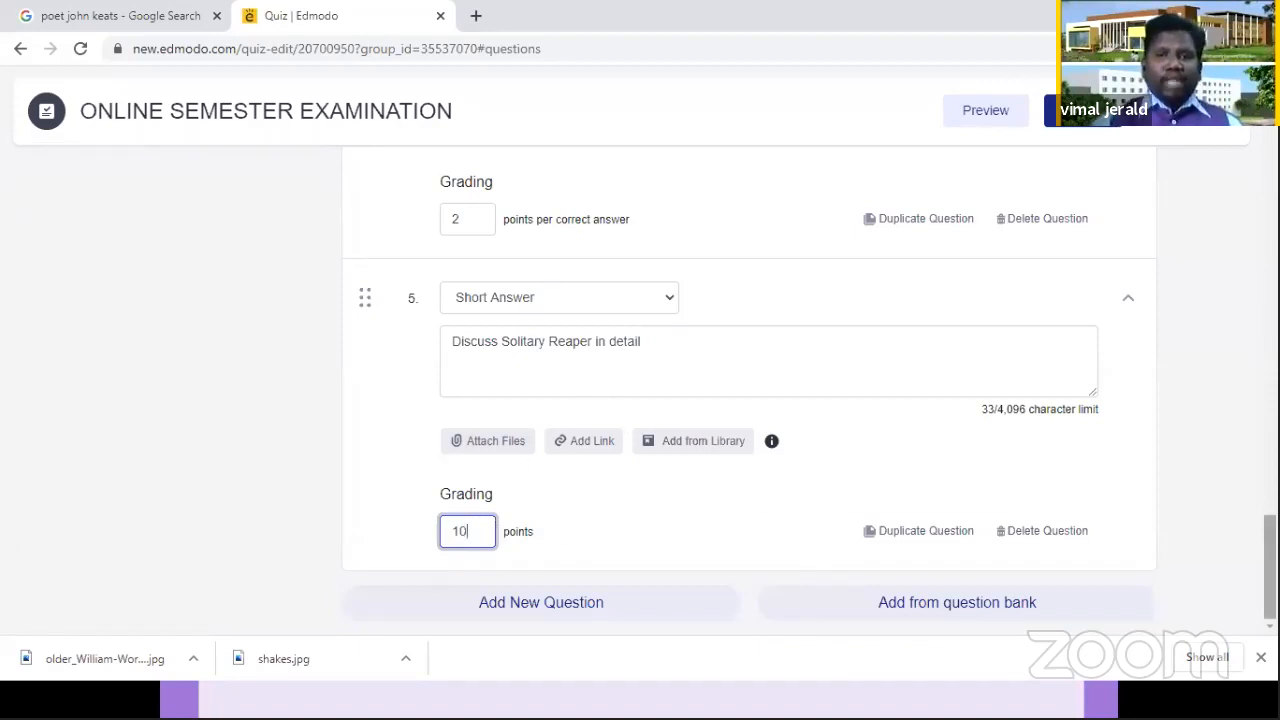
{"action": "scroll", "coordinate": [750, 390], "scroll_direction": "up", "scroll_amount": 4}
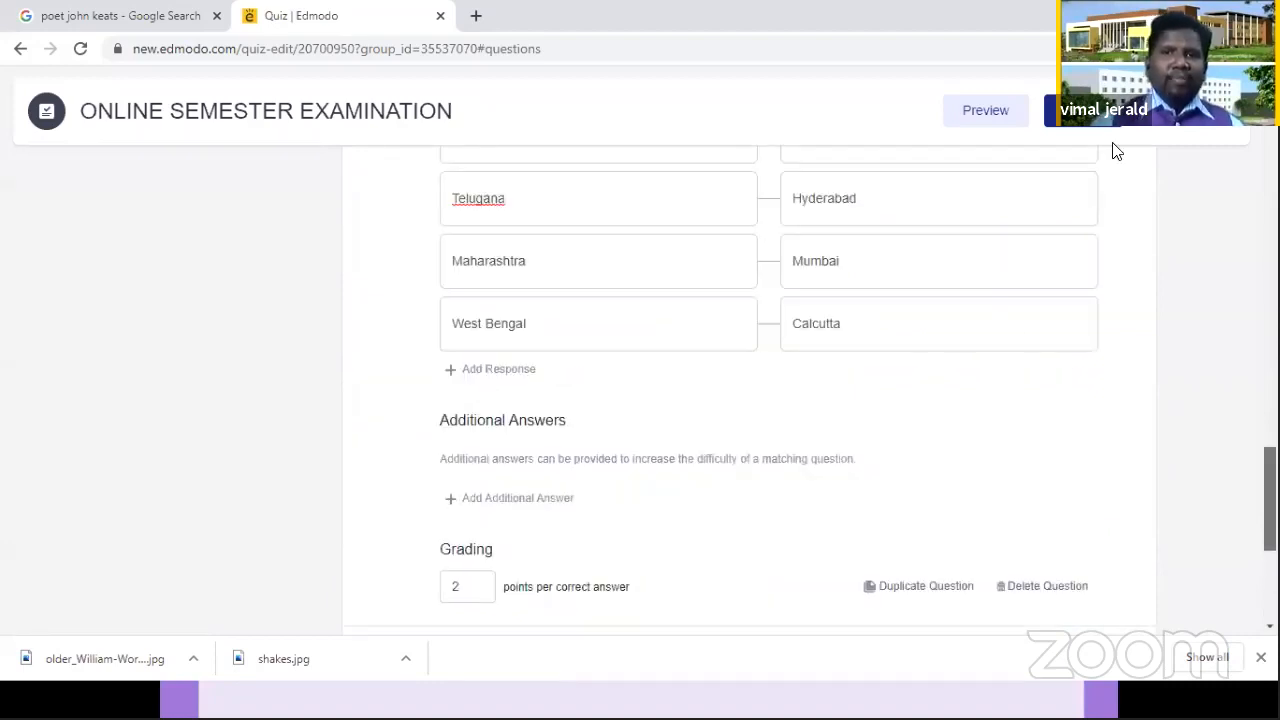
{"action": "scroll", "coordinate": [1080, 150], "scroll_direction": "up", "scroll_amount": 10}
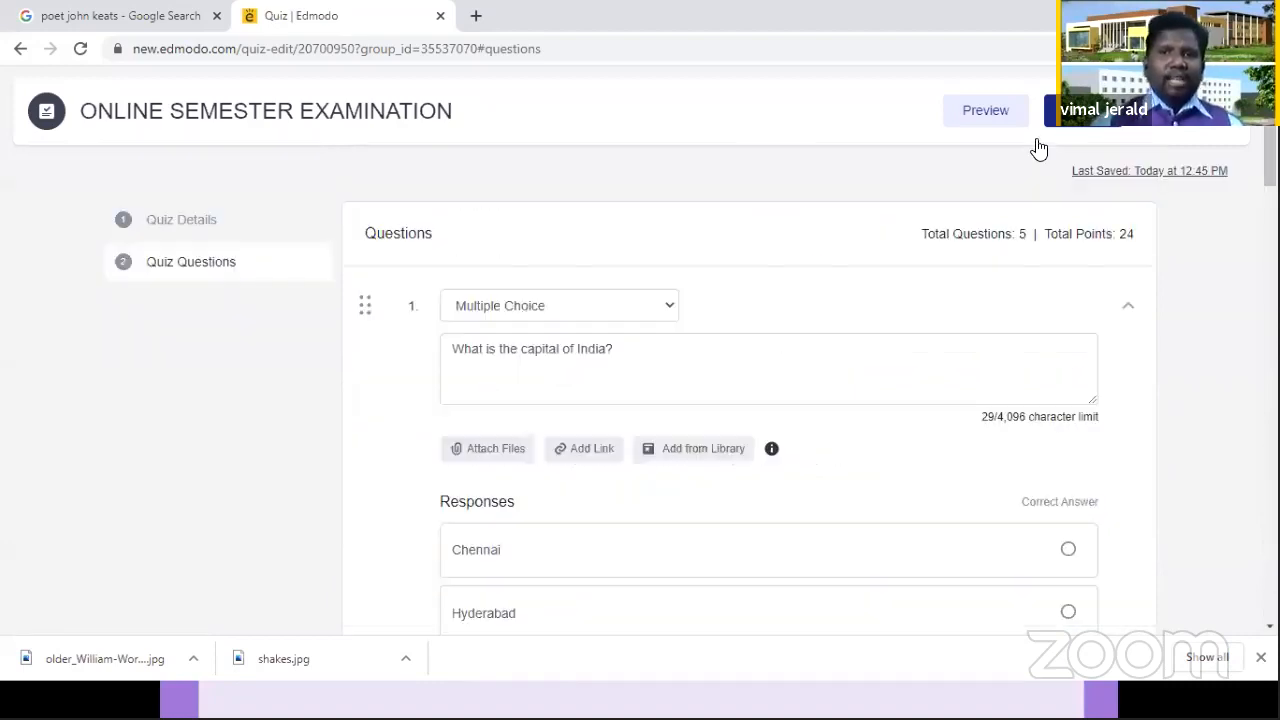
{"action": "left_click", "coordinate": [985, 112]}
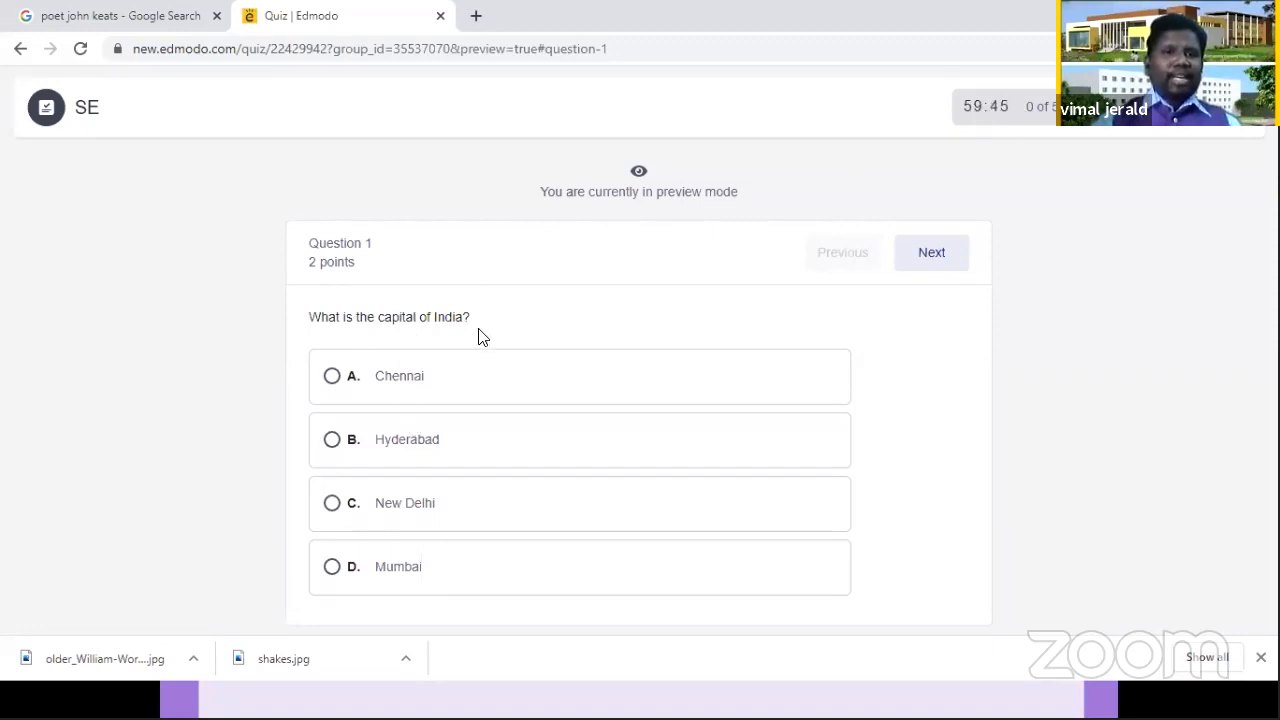
Step: In the preview, answer question 1 with "New Delhi" and question 2 with "True"
{"action": "left_click", "coordinate": [332, 506]}
{"action": "left_click", "coordinate": [946, 257]}
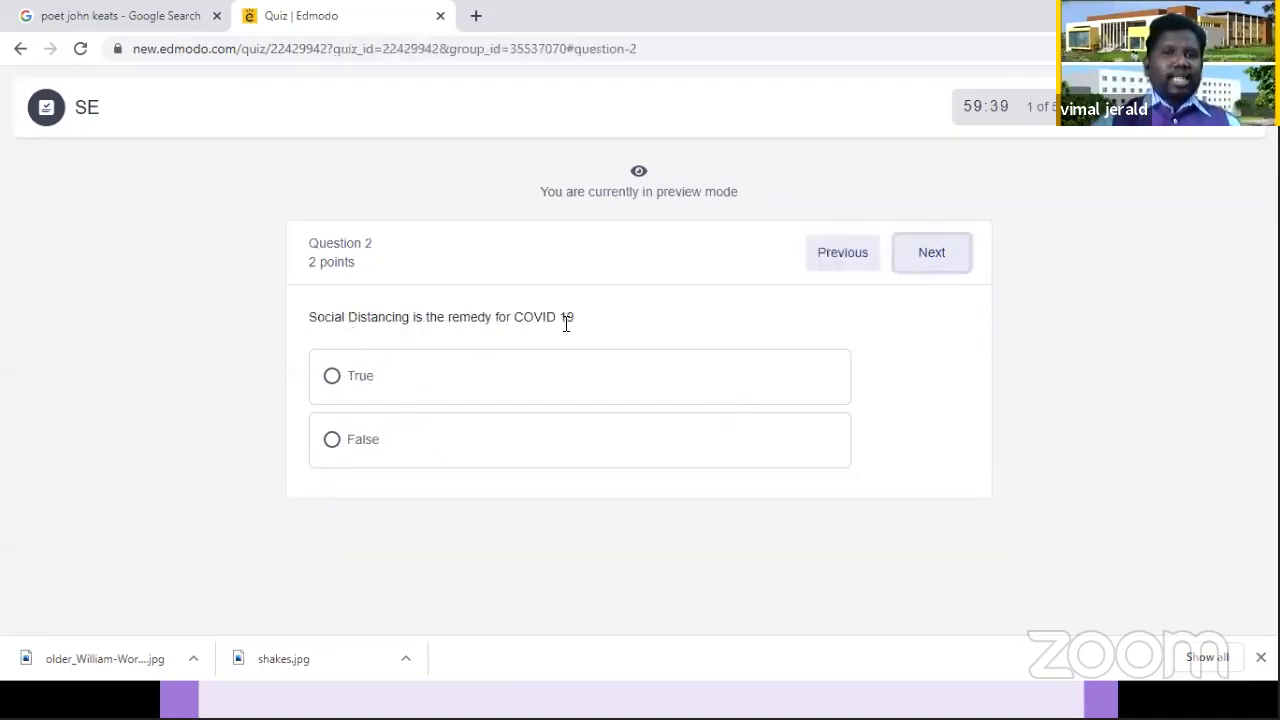
{"action": "left_click", "coordinate": [333, 381]}
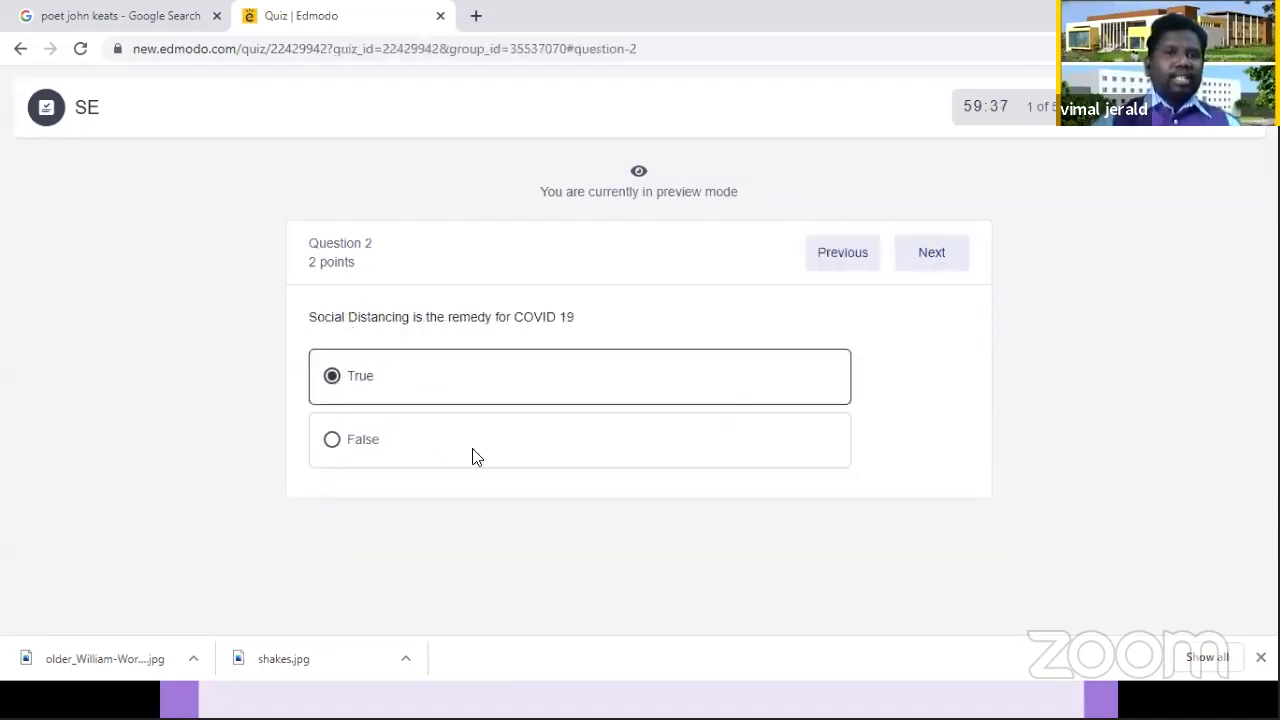
{"action": "left_click", "coordinate": [936, 266]}
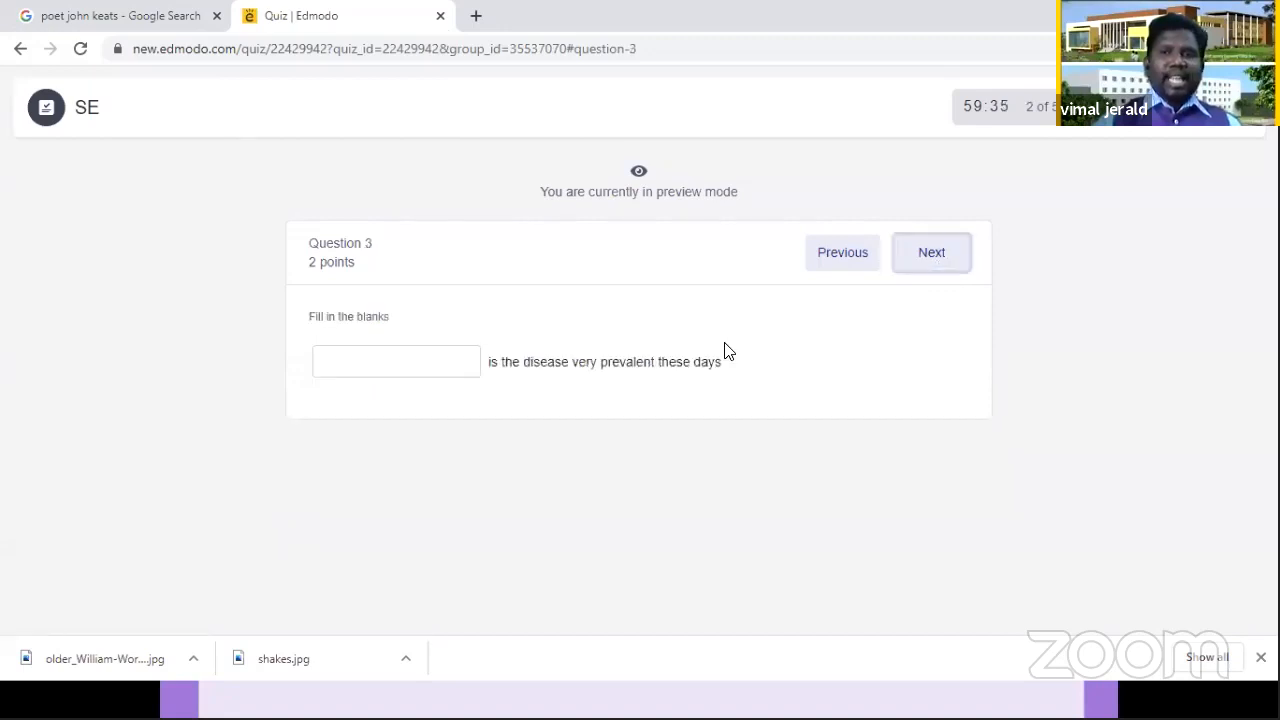
Step: Fill the blank of question 3 with "COVID 19" and go on to question 4
{"action": "left_click", "coordinate": [394, 360]}
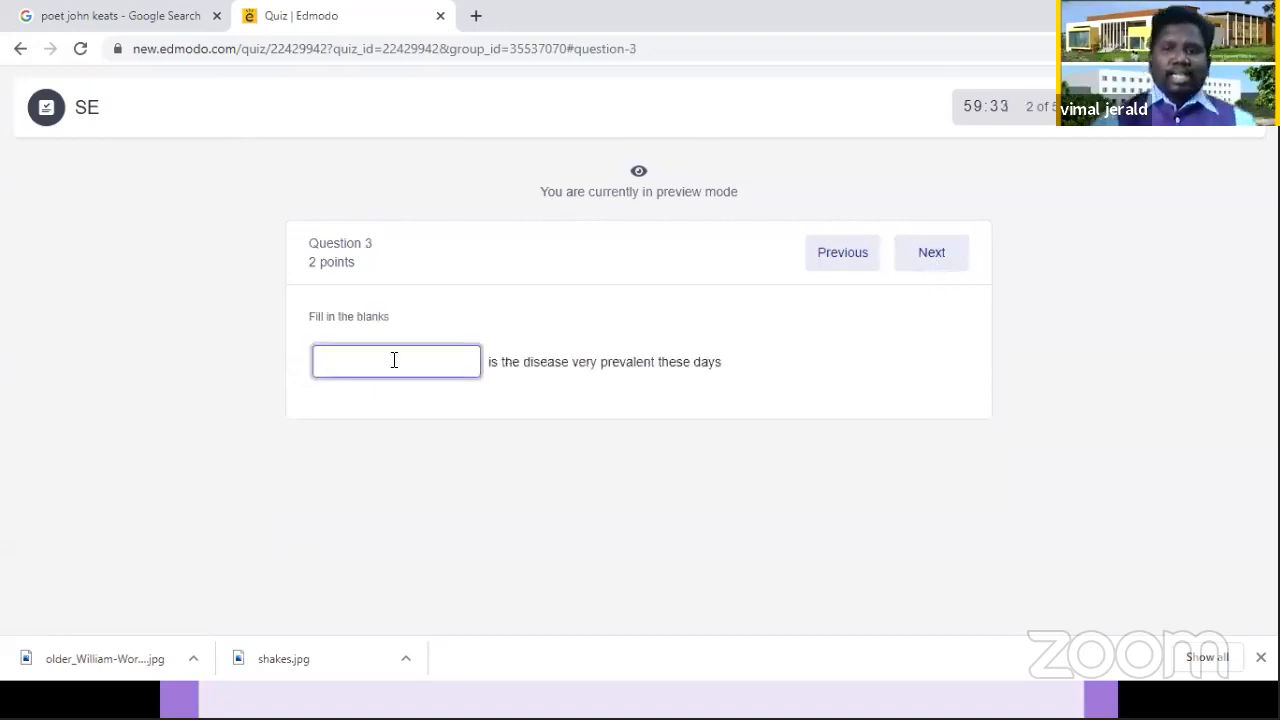
{"action": "type", "text": "COVID 19"}
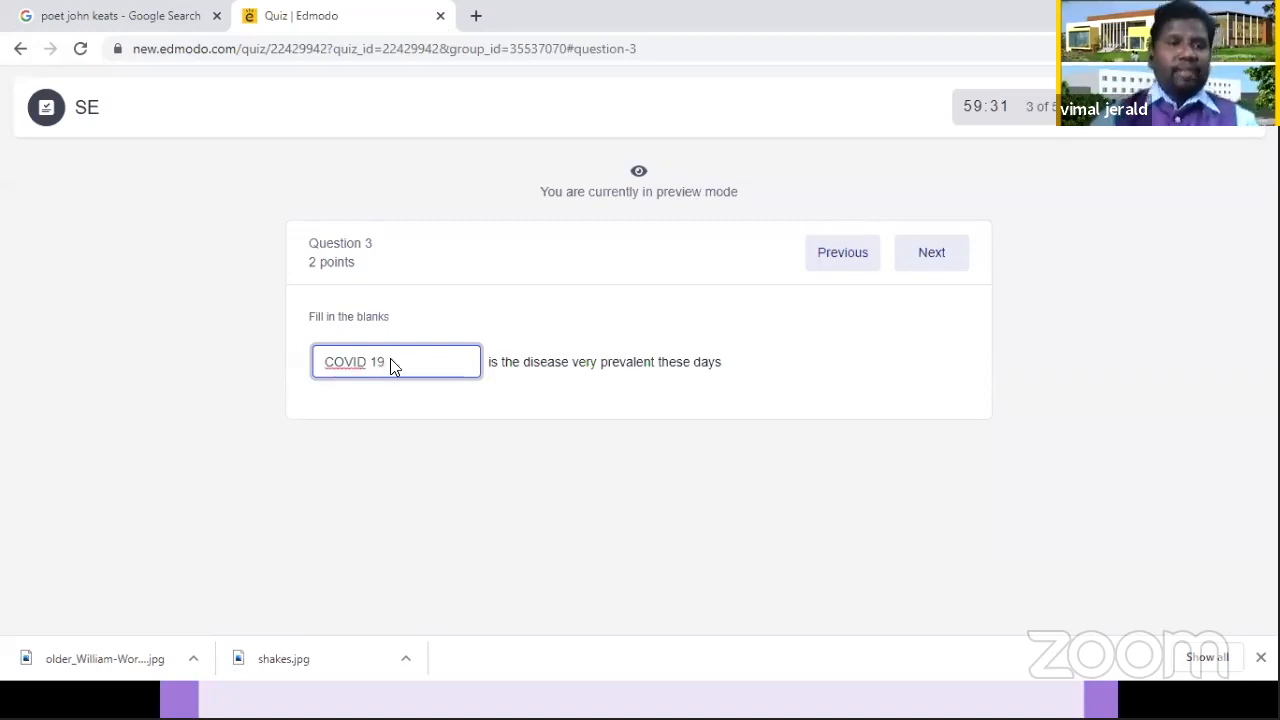
{"action": "left_click", "coordinate": [915, 262]}
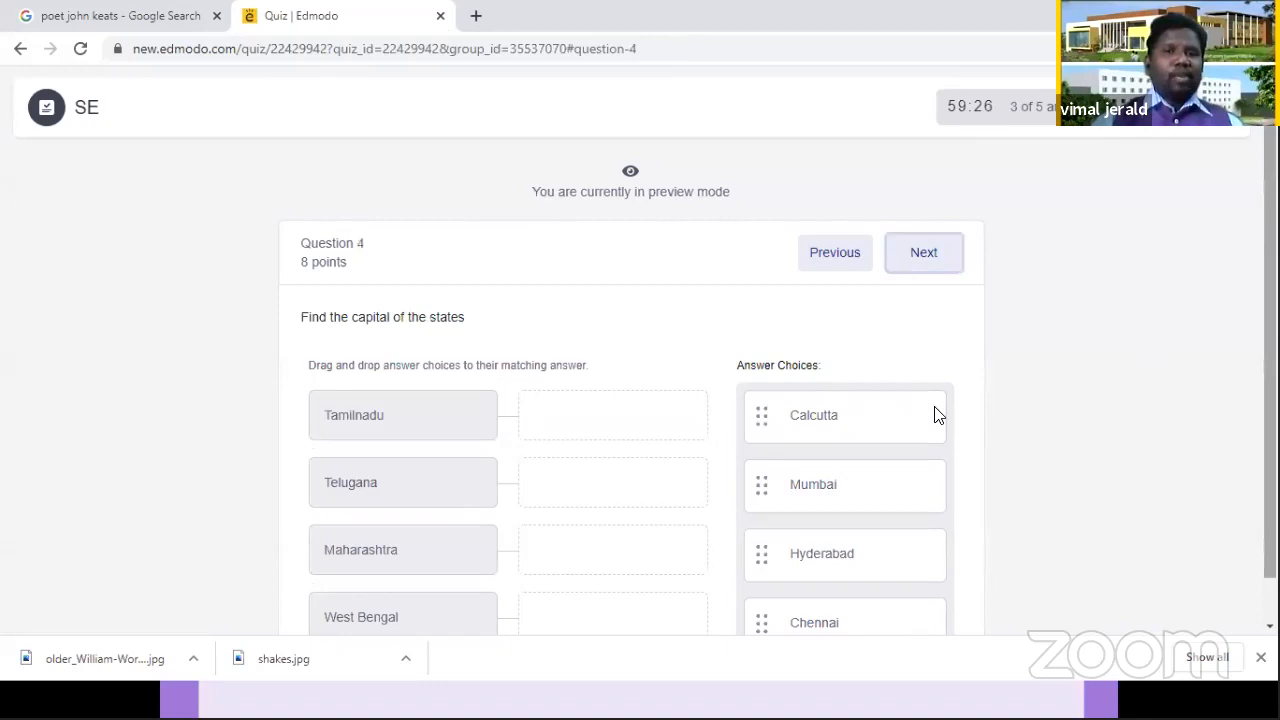
Step: Match Calcutta to West Bengal, Mumbai to Maharashtra, Hyderabad to Telugana and Chennai to Tamilnadu, and go on to question 5
{"action": "scroll", "coordinate": [936, 410], "scroll_direction": "down", "scroll_amount": 1}
{"action": "left_click_drag", "start_coordinate": [814, 378], "coordinate": [584, 572]}
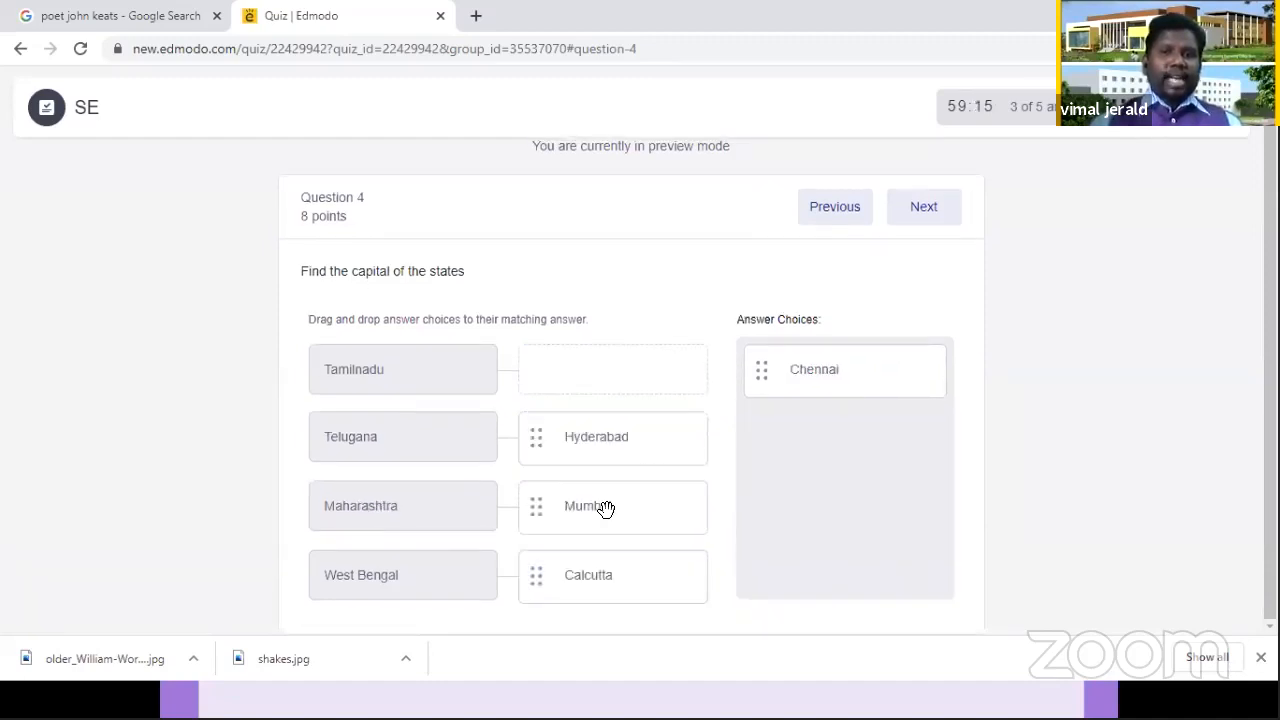
{"action": "left_click_drag", "start_coordinate": [800, 370], "coordinate": [586, 371]}
{"action": "left_click", "coordinate": [933, 208]}
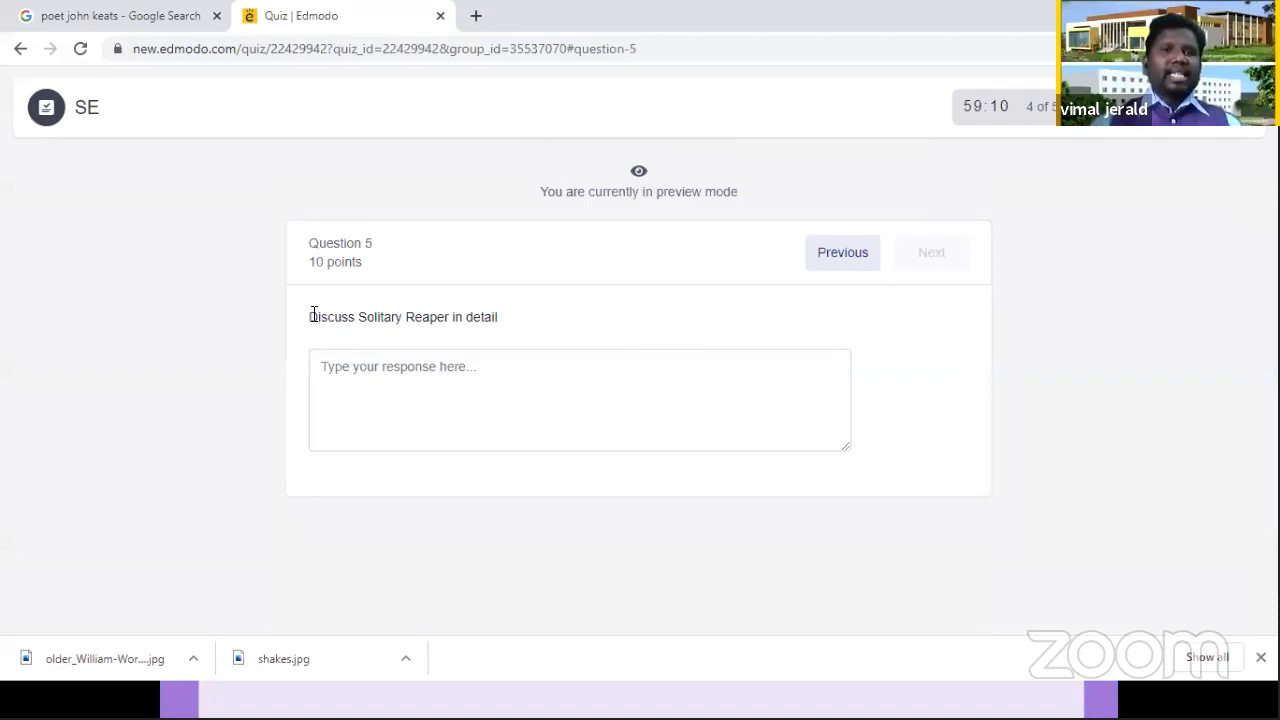
Step: Enter a line of random filler text as the response to "Discuss Solitary Reaper in detail"
{"action": "left_click", "coordinate": [418, 384]}
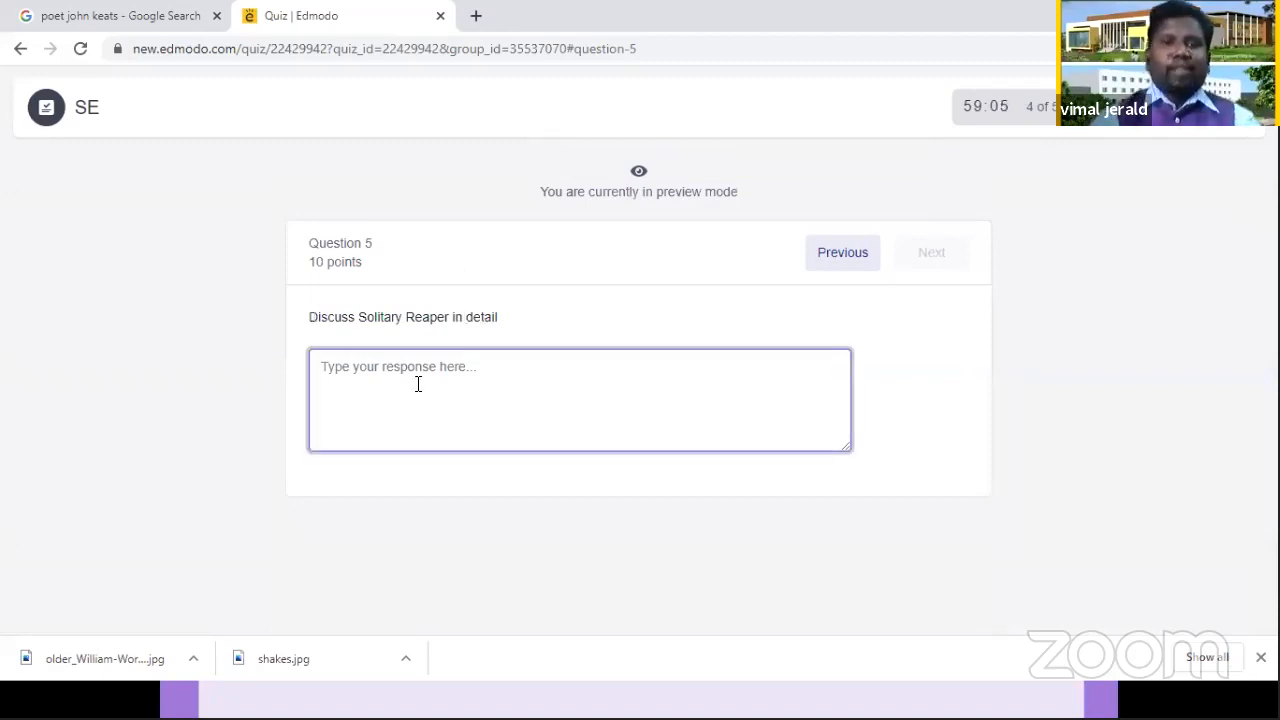
{"action": "type", "text": "a;sdklfjkl;dasjf ldlasjf"}
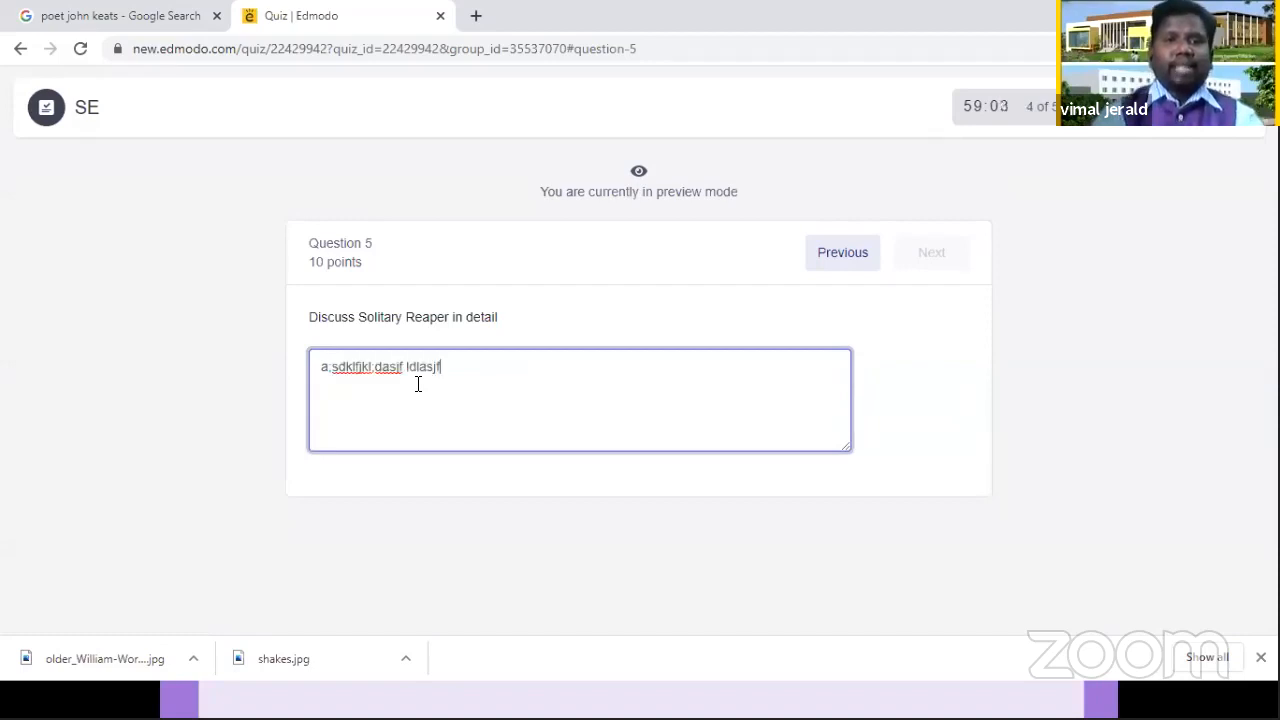
{"action": "type", "text": "k;ldjs fkldjlkf dklfjldk"}
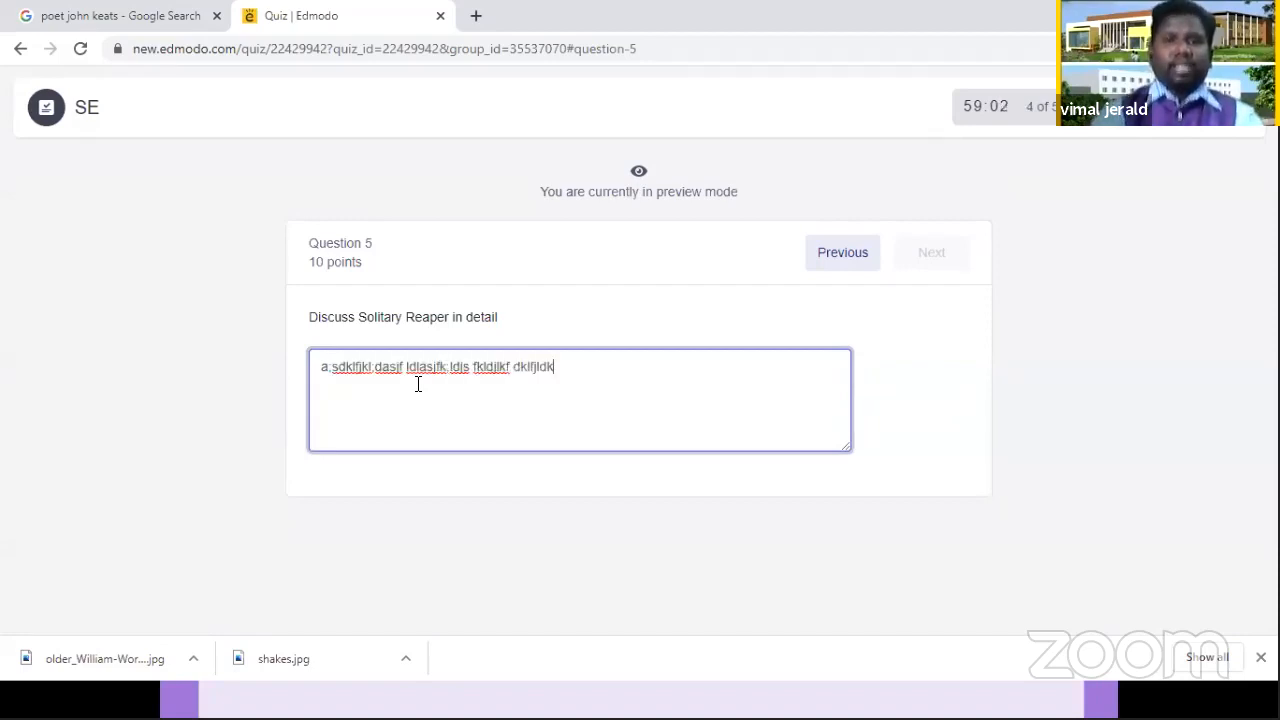
{"action": "type", "text": " jfkdjf kjdaskfj sdkfjkdjf dfkjdkfj"}
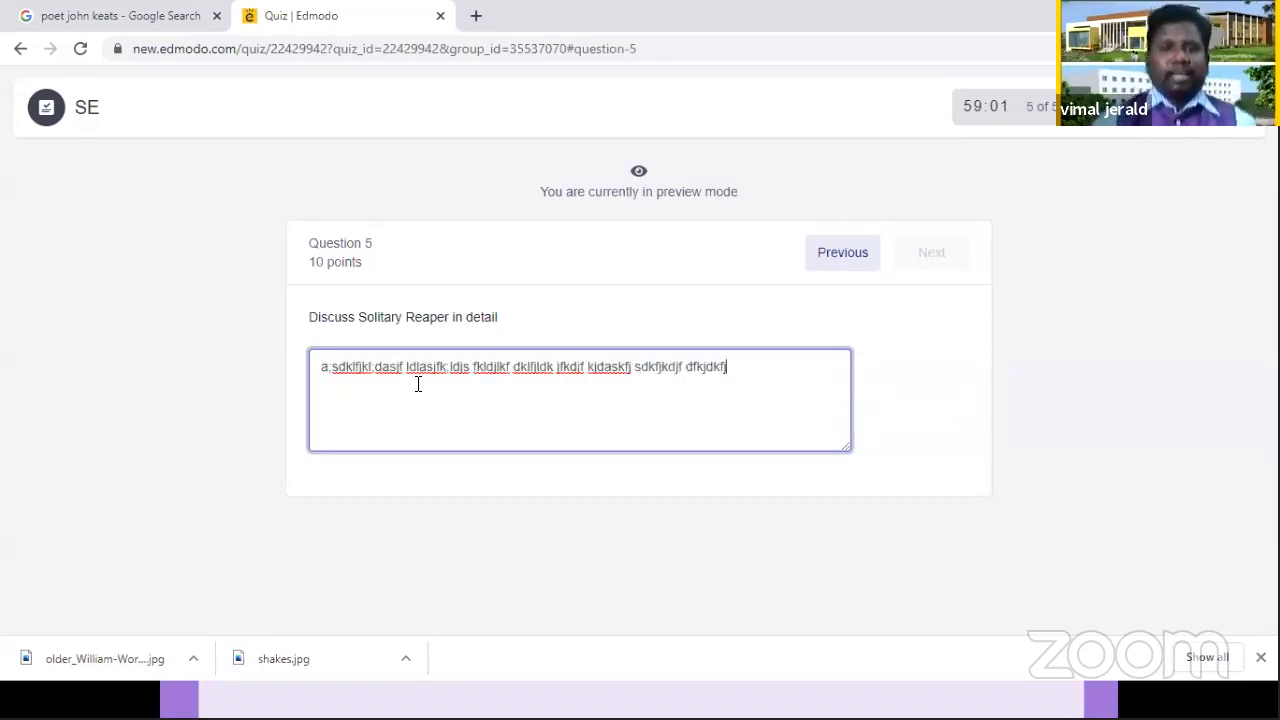
{"action": "type", "text": "dkjfkd fkdjf"}
Step: Lengthen the question 5 response by copying its whole text and pasting it repeatedly, and return to its beginning
{"action": "key", "text": "ctrl+a"}
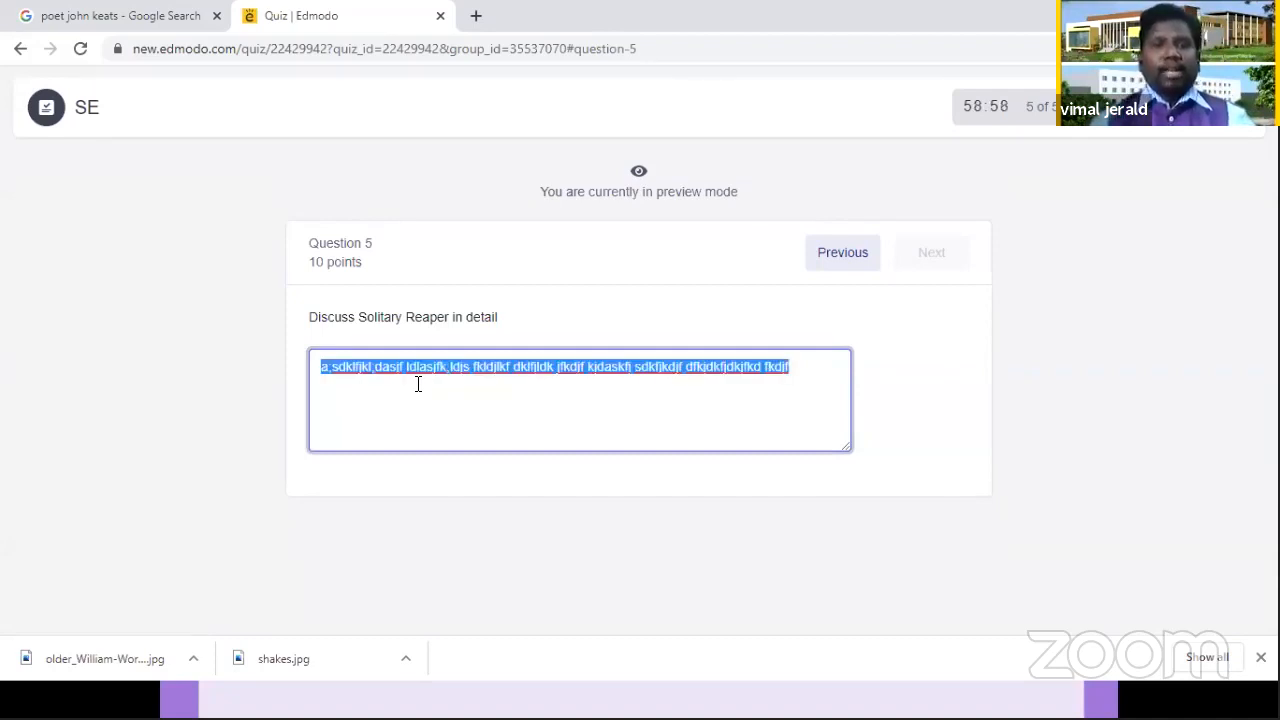
{"action": "key", "text": "ctrl+c"}
{"action": "key", "text": "Right"}
{"action": "key", "text": "ctrl+v"}
{"action": "key", "text": "ctrl+v"}
{"action": "key", "text": "ctrl+v"}
{"action": "key", "text": "ctrl+v"}
{"action": "key", "text": "ctrl+v"}
{"action": "key", "text": "ctrl+v"}
{"action": "key", "text": "ctrl+v"}
{"action": "key", "text": "ctrl+v"}
{"action": "key", "text": "ctrl+v"}
{"action": "key", "text": "ctrl+v"}
{"action": "key", "text": "ctrl+v"}
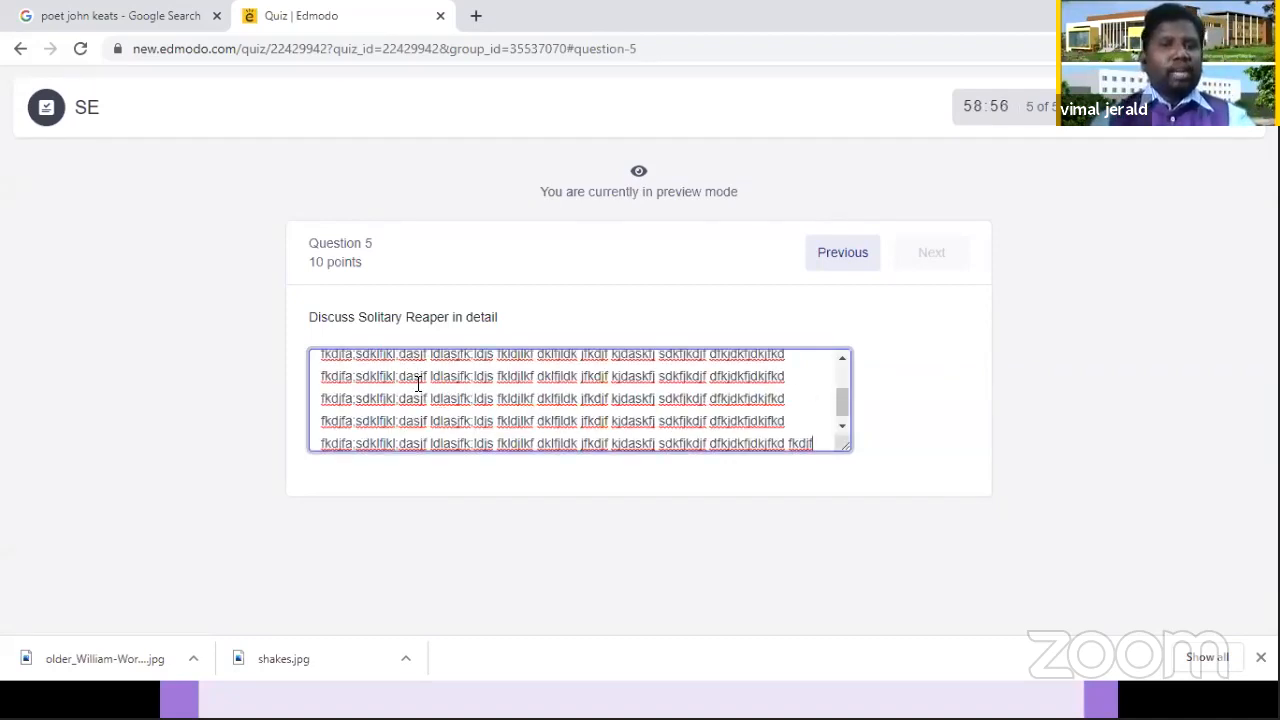
{"action": "key", "text": "ctrl+v"}
{"action": "key", "text": "ctrl+v"}
{"action": "key", "text": "ctrl+v"}
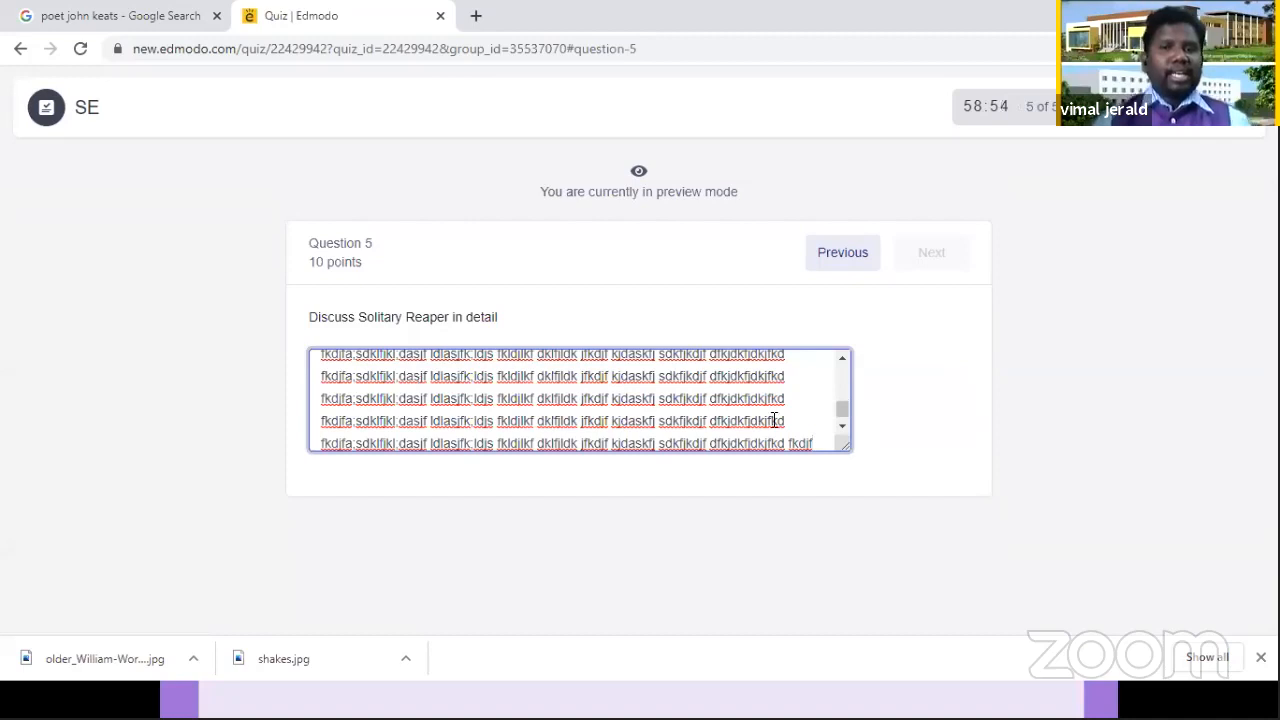
{"action": "left_click", "coordinate": [844, 370]}
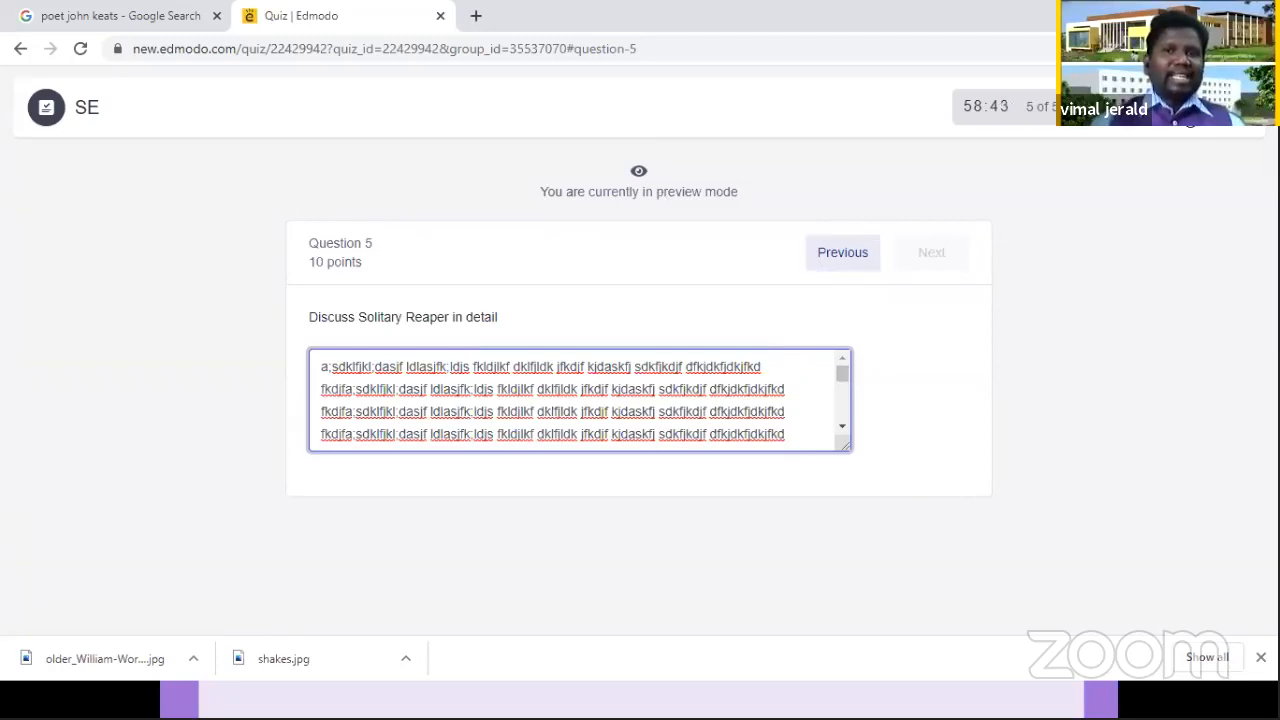
Step: Finish the preview and set the due date of the SE quiz assignment to 06/26/2020
{"action": "left_click", "coordinate": [1190, 108]}
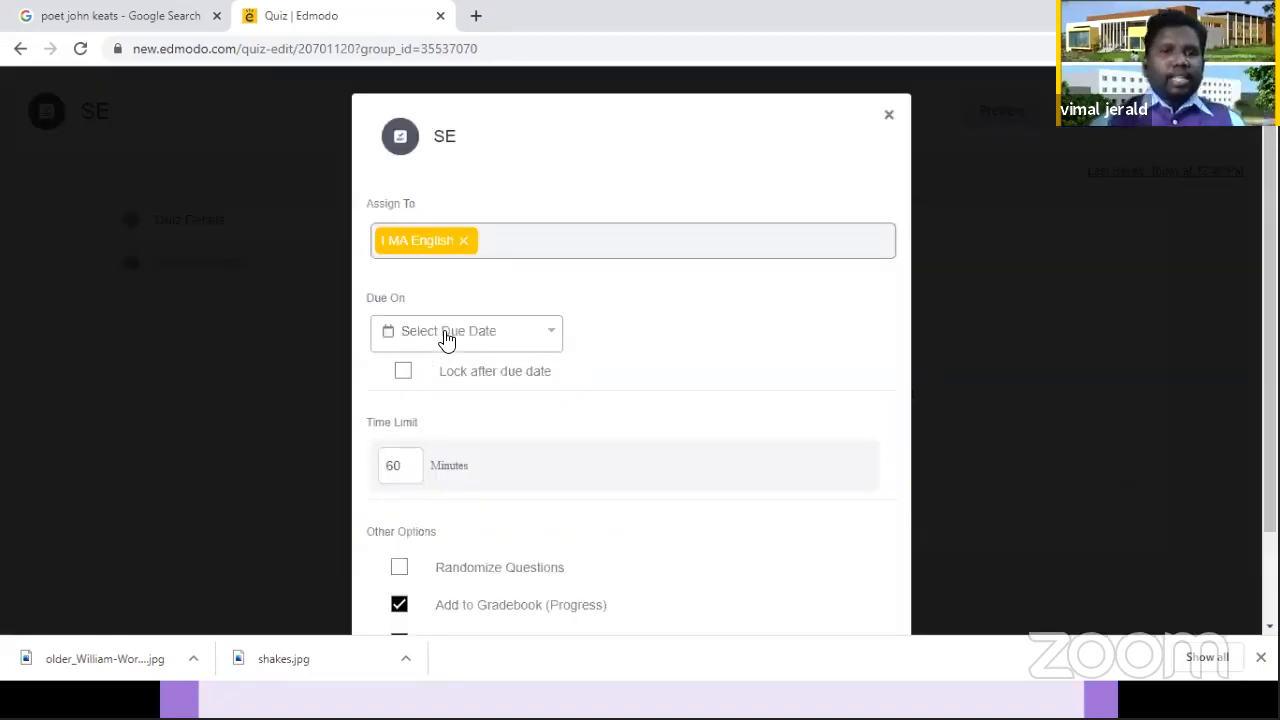
{"action": "left_click", "coordinate": [446, 336]}
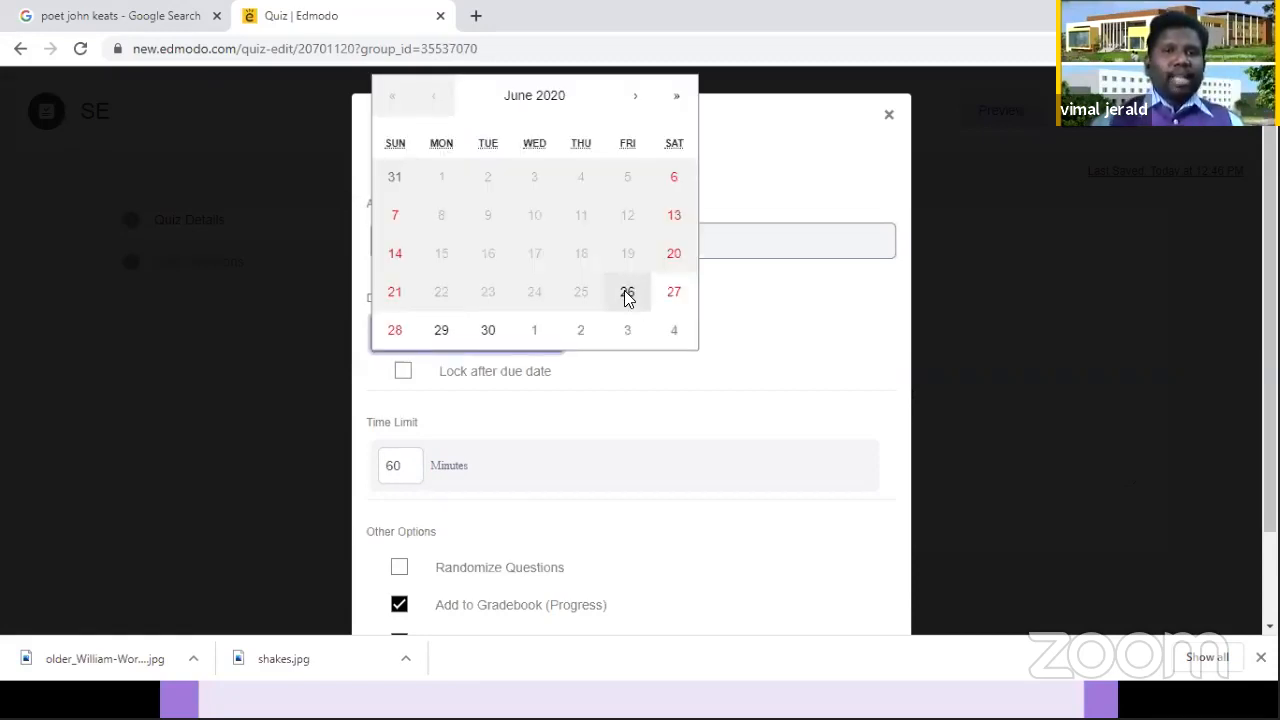
{"action": "left_click", "coordinate": [626, 294]}
{"action": "left_click", "coordinate": [627, 350]}
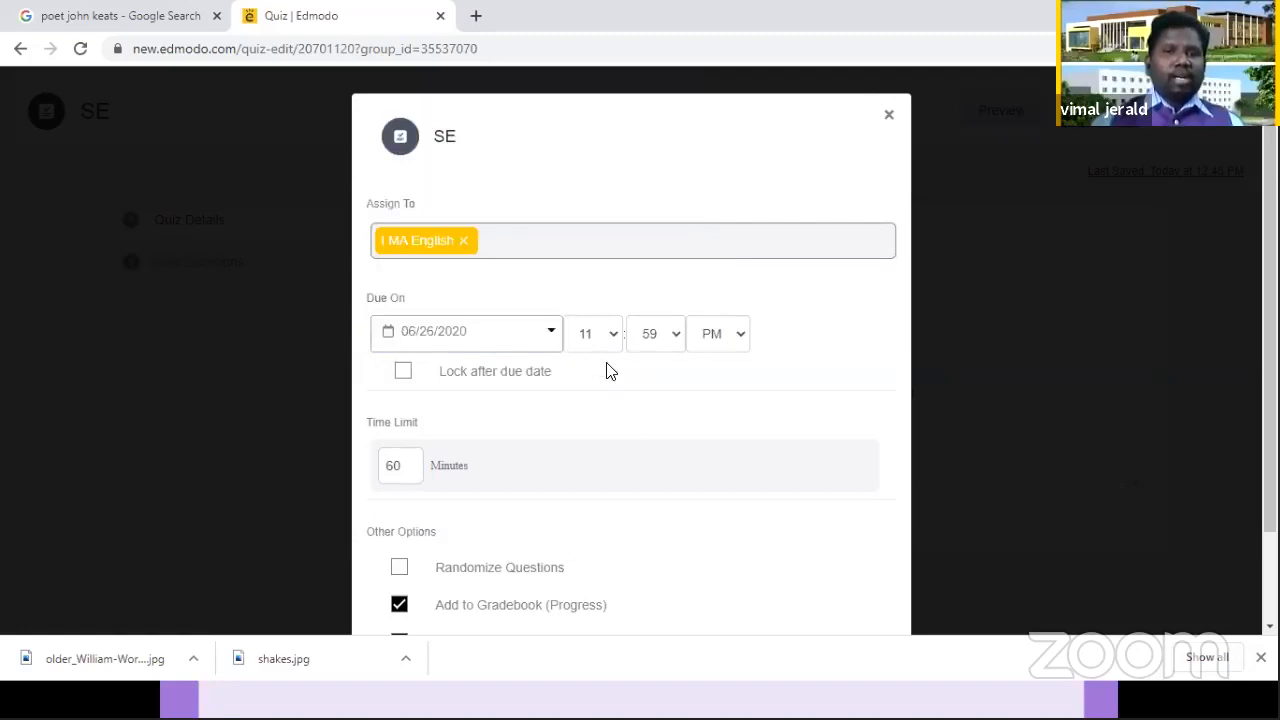
Step: Set the due time of the quiz to 2:00 PM and lock it after the due date
{"action": "left_click", "coordinate": [600, 338]}
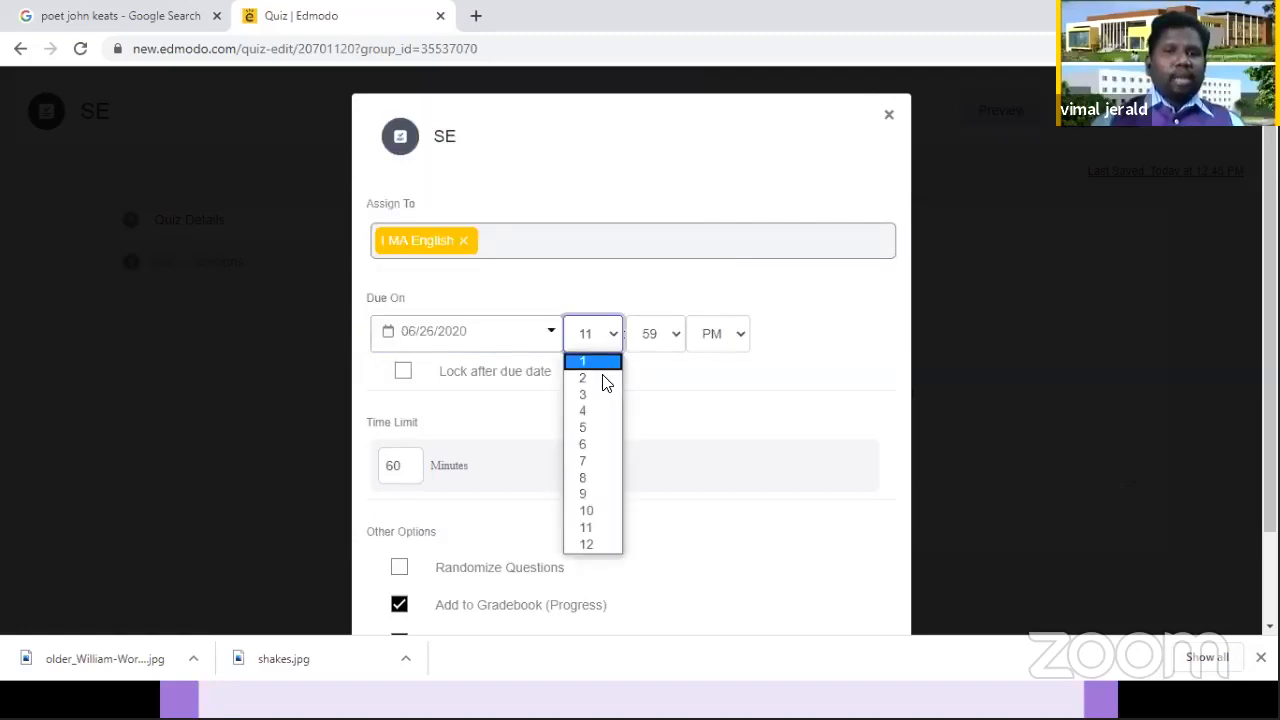
{"action": "left_click", "coordinate": [674, 345]}
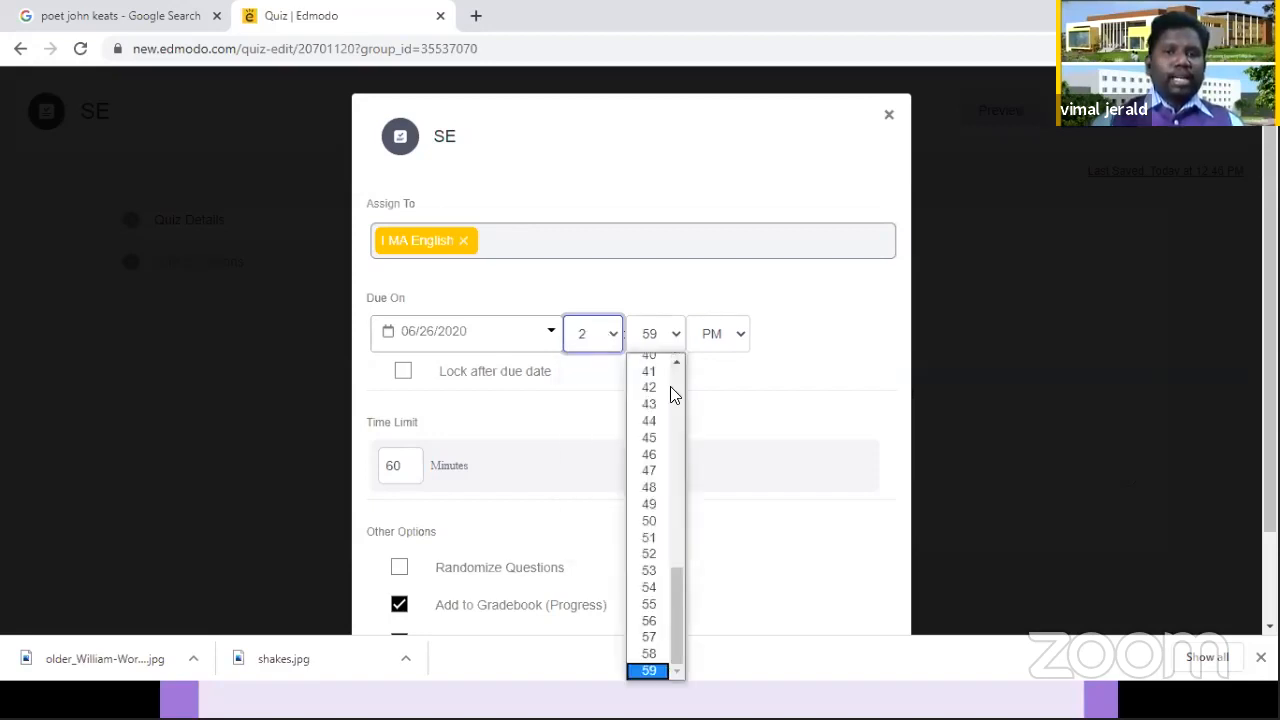
{"action": "scroll", "coordinate": [648, 365], "scroll_direction": "up", "scroll_amount": 7}
{"action": "left_click", "coordinate": [648, 365]}
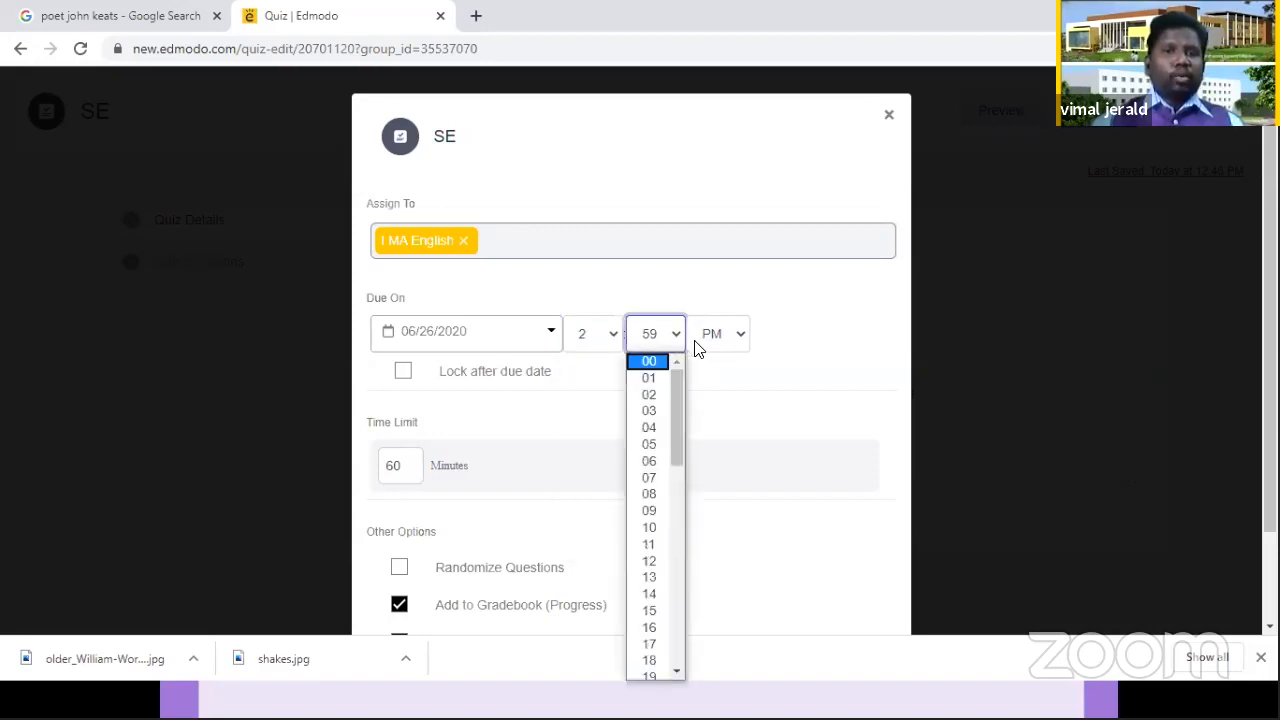
{"action": "left_click", "coordinate": [433, 399]}
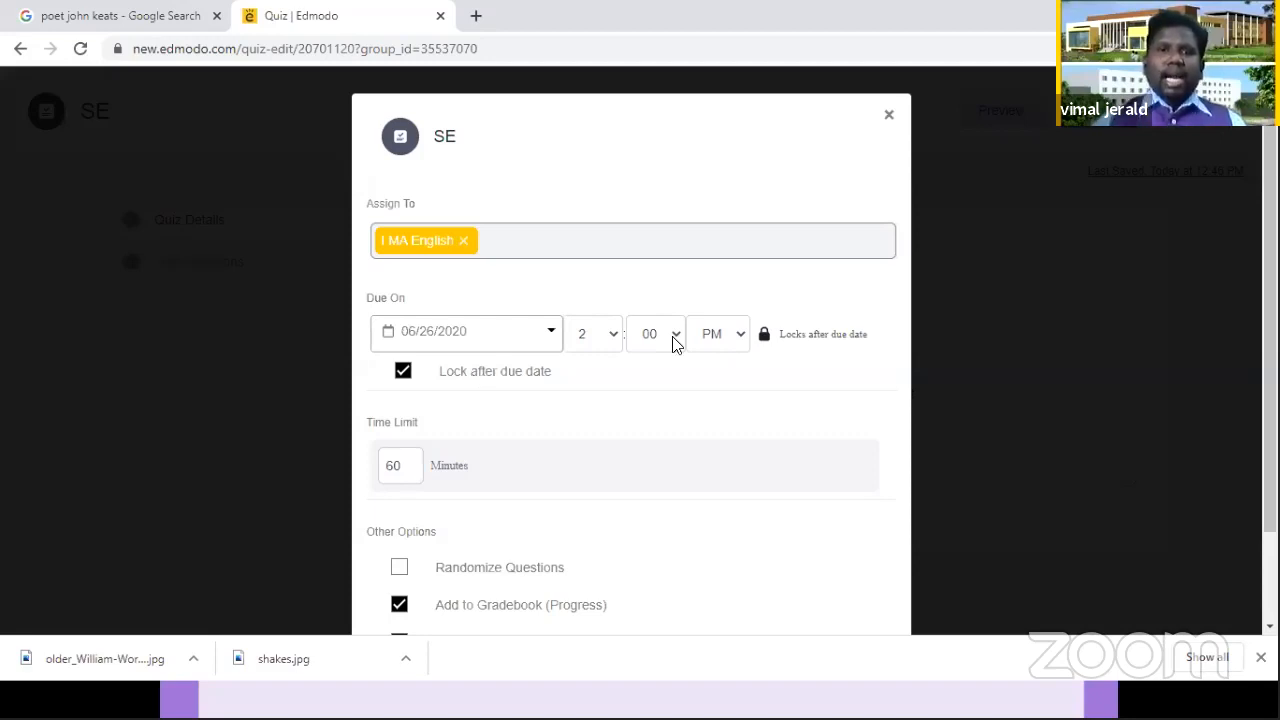
Step: Set the time limit of the quiz to 15 minutes
{"action": "double_click", "coordinate": [380, 465]}
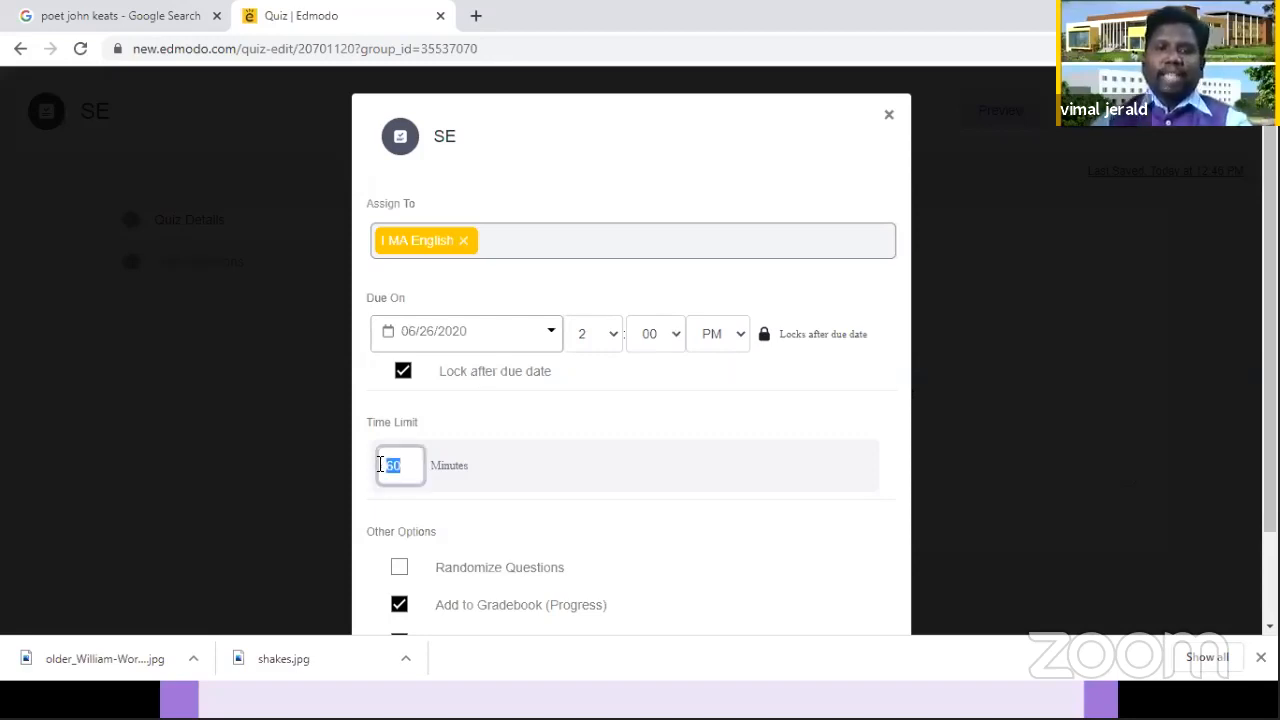
{"action": "type", "text": "15"}
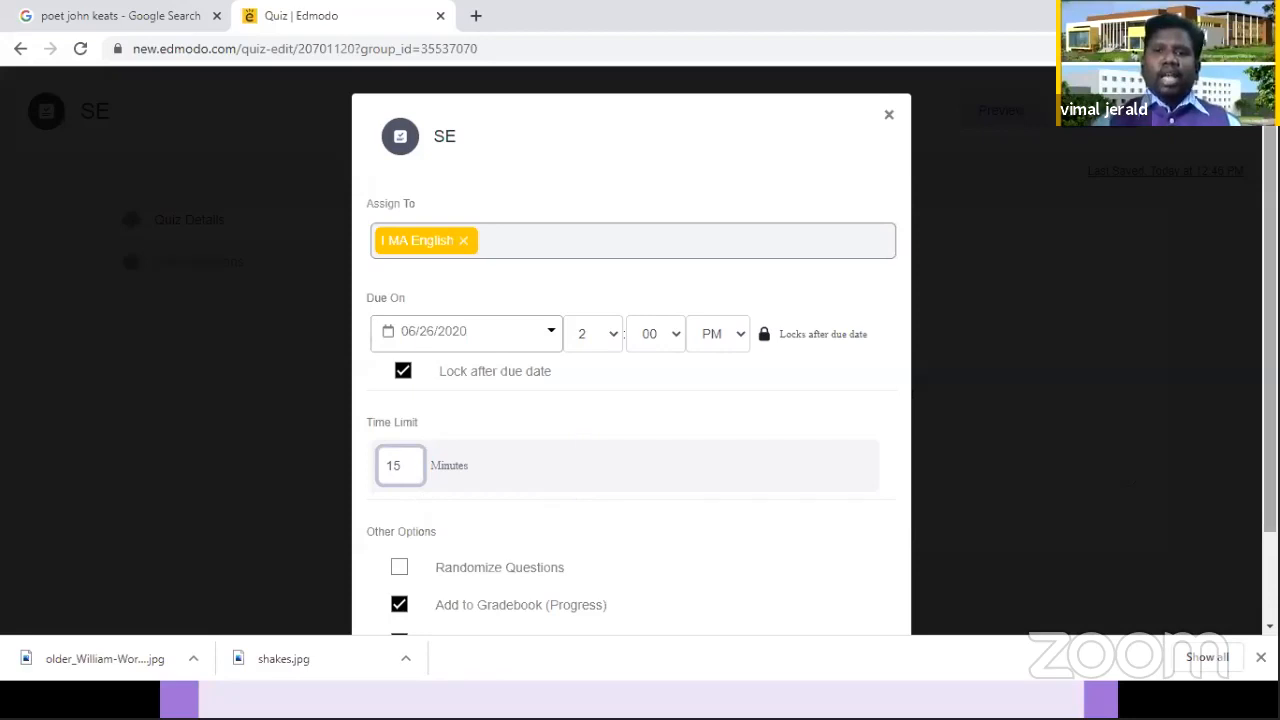
Step: Turn on Randomize Questions, assign the SE quiz to I MA English, and return to the class posts
{"action": "scroll", "coordinate": [631, 380], "scroll_direction": "down", "scroll_amount": 1}
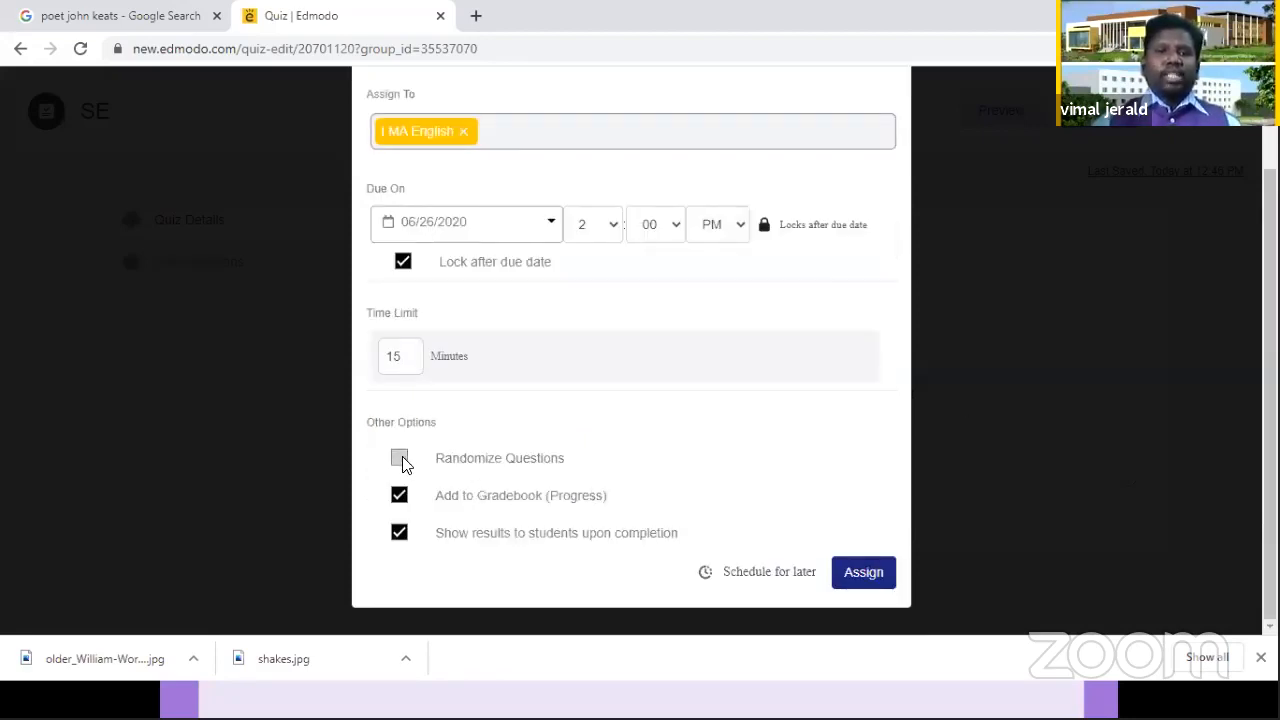
{"action": "left_click", "coordinate": [512, 459]}
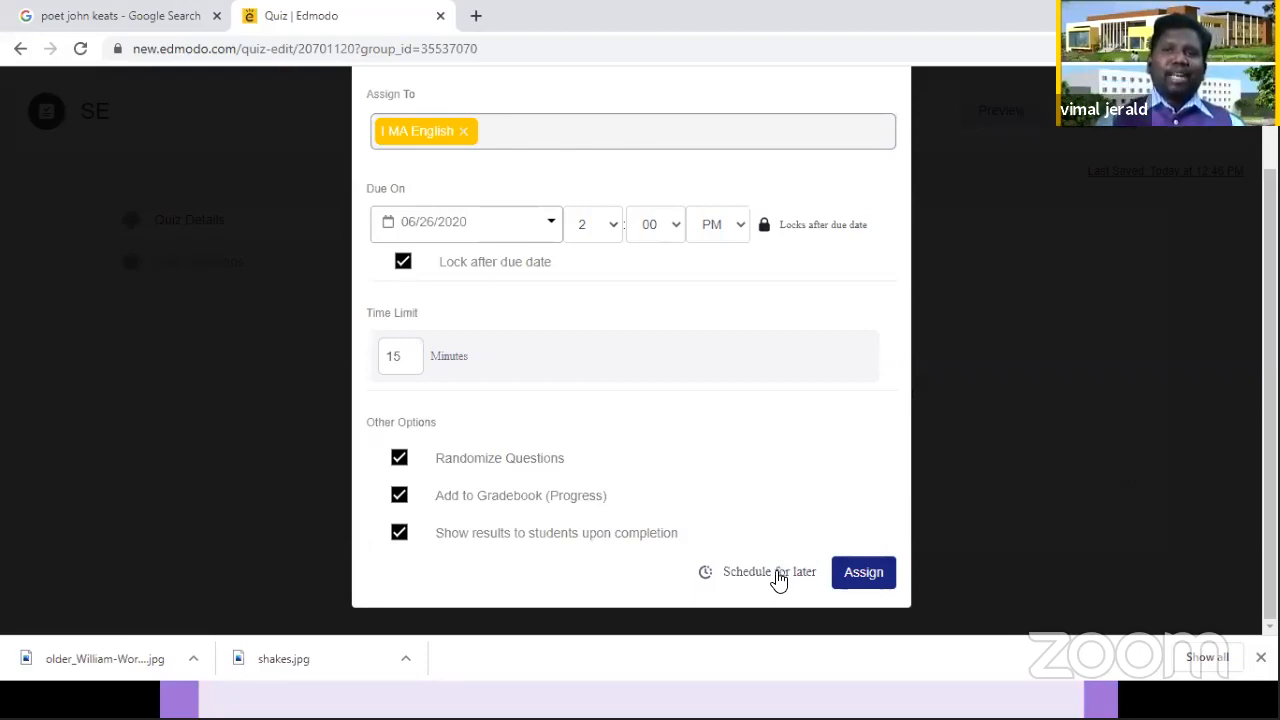
{"action": "left_click", "coordinate": [857, 580]}
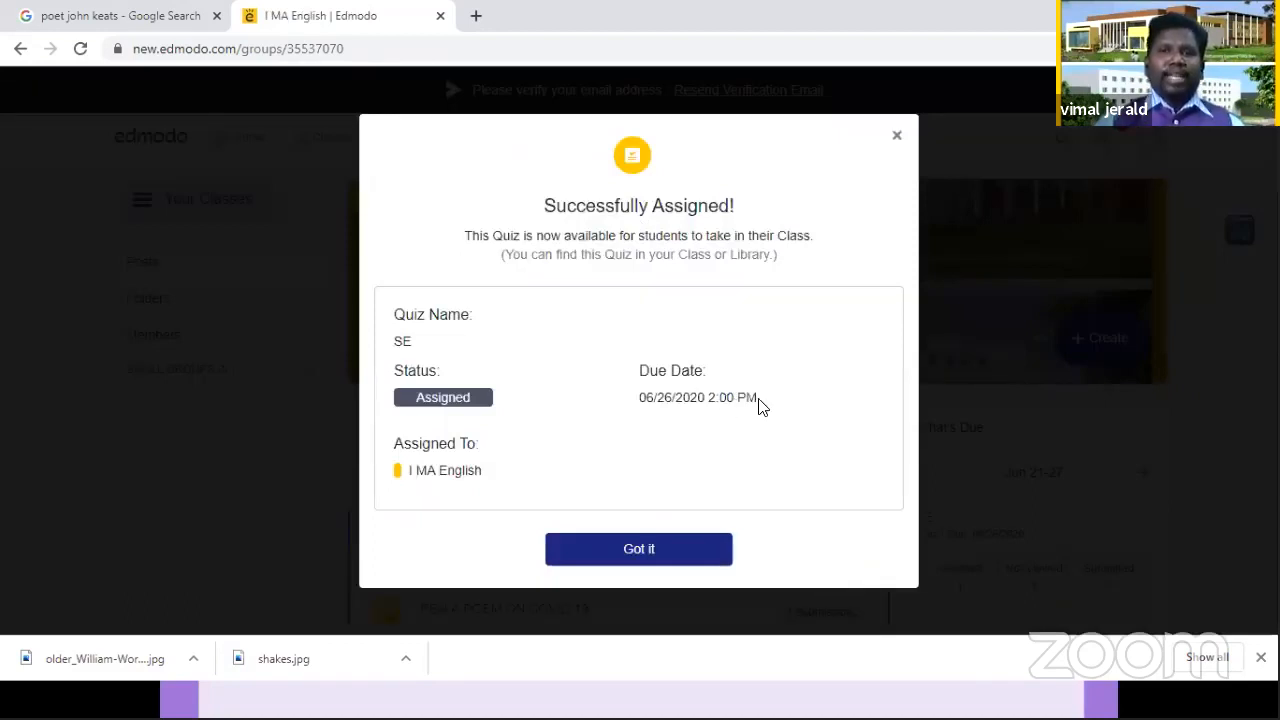
{"action": "left_click", "coordinate": [673, 556]}
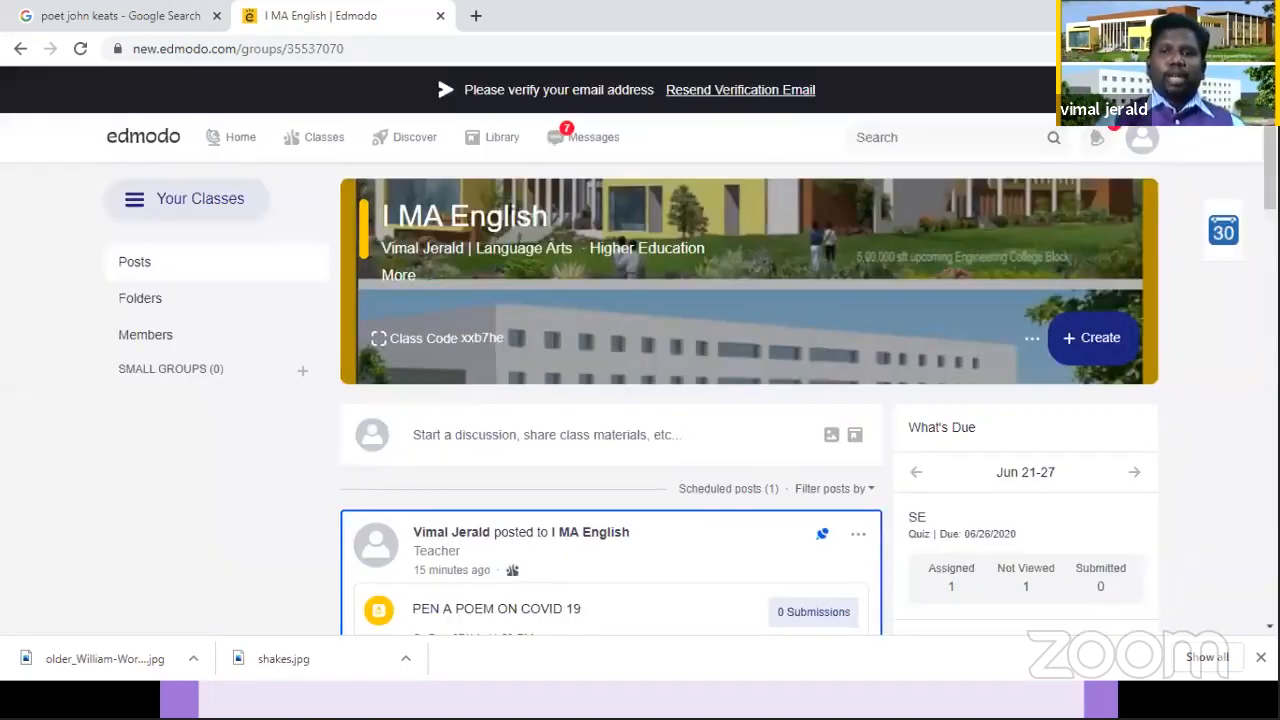
{"action": "scroll", "coordinate": [951, 383], "scroll_direction": "down", "scroll_amount": 2}
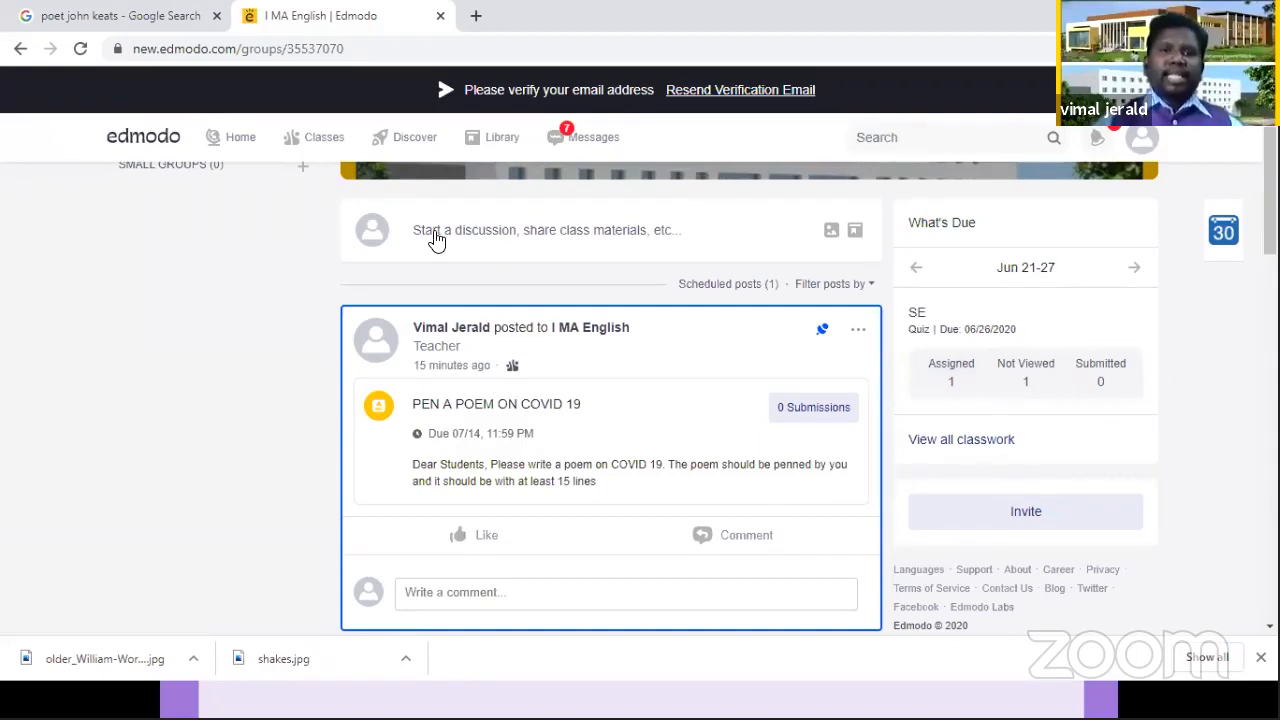
Step: Look through the list of all classes and open the FDP on DIGITAL SKILLS FOR SMART TEACHING class
{"action": "mouse_move", "coordinate": [320, 145]}
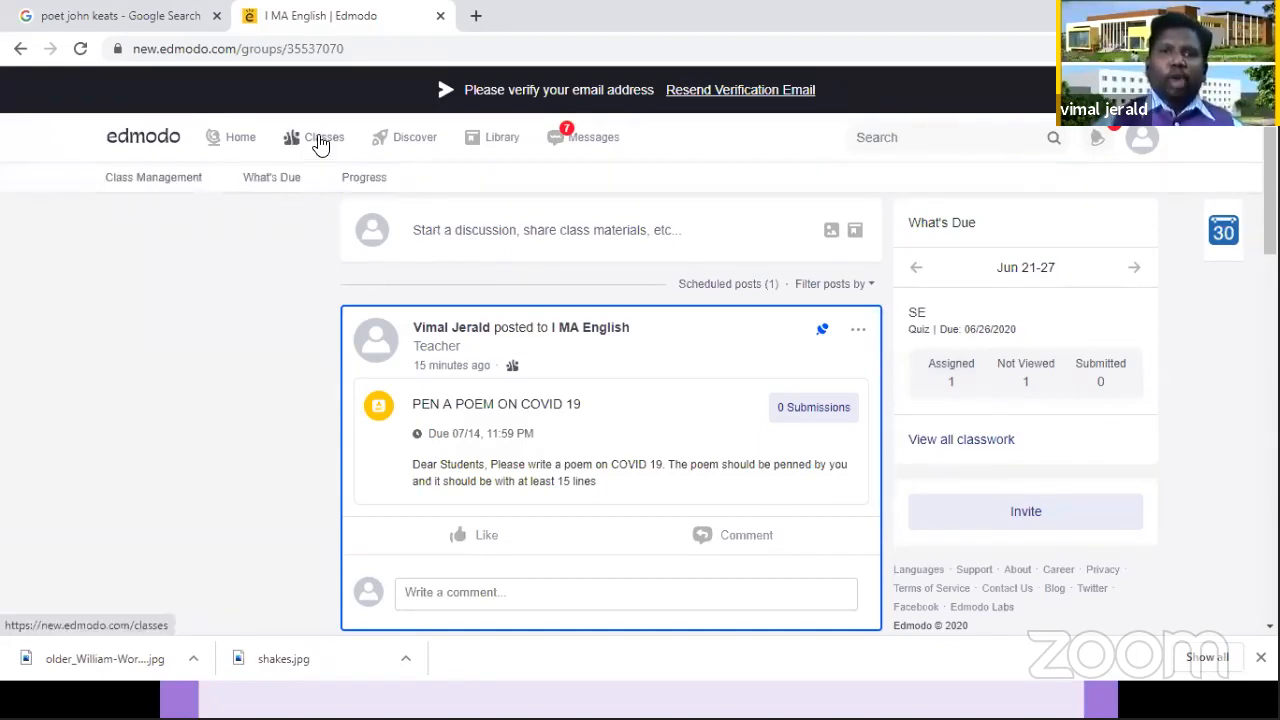
{"action": "left_click", "coordinate": [320, 145]}
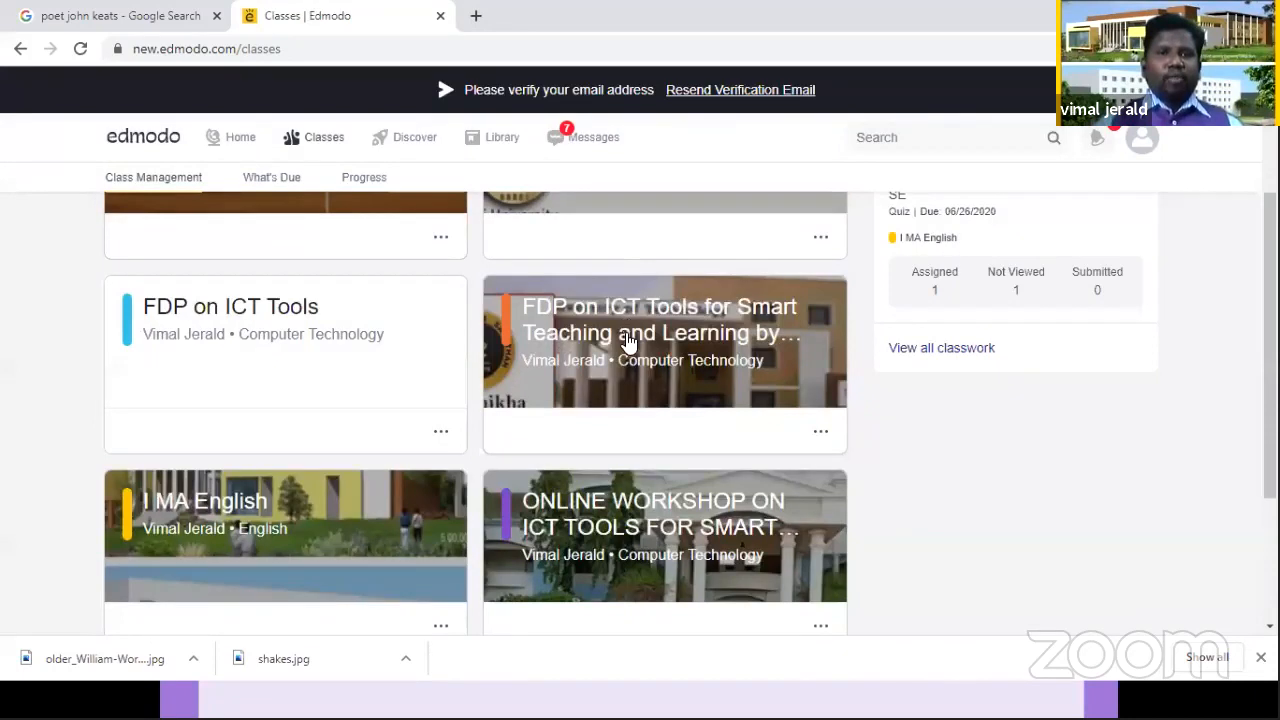
{"action": "scroll", "coordinate": [627, 340], "scroll_direction": "down", "scroll_amount": 2}
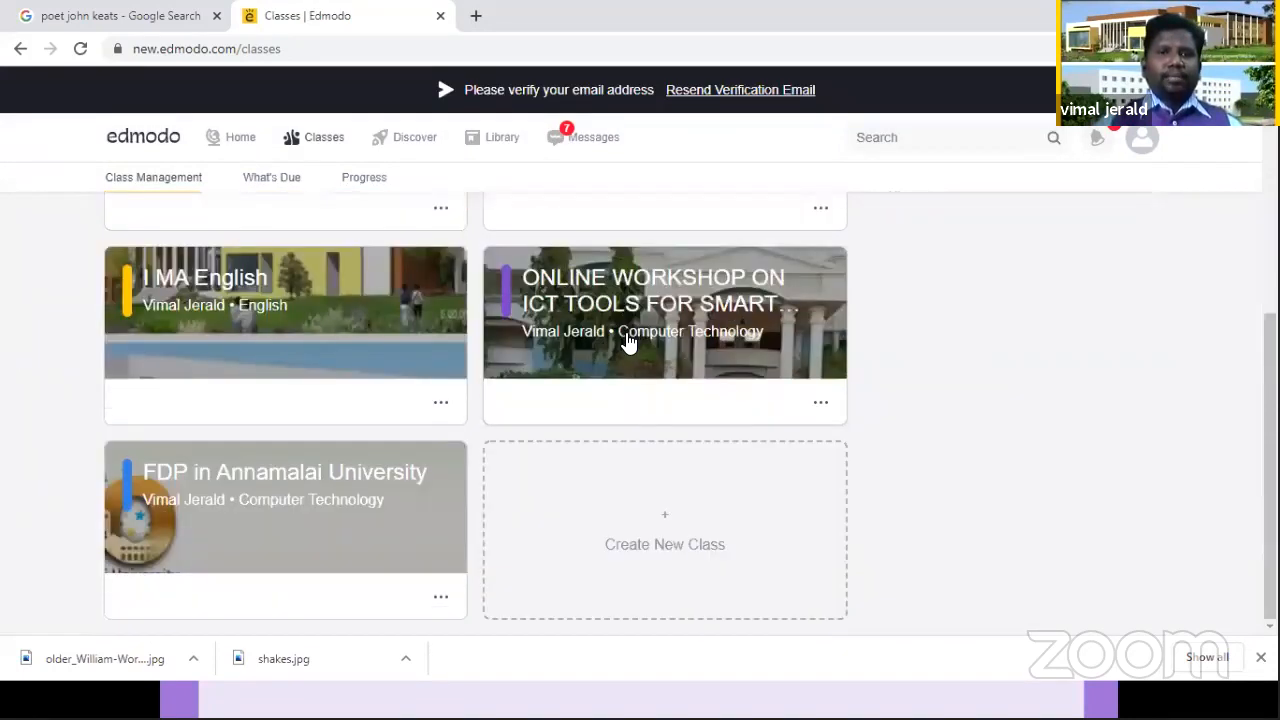
{"action": "scroll", "coordinate": [617, 342], "scroll_direction": "up", "scroll_amount": 4}
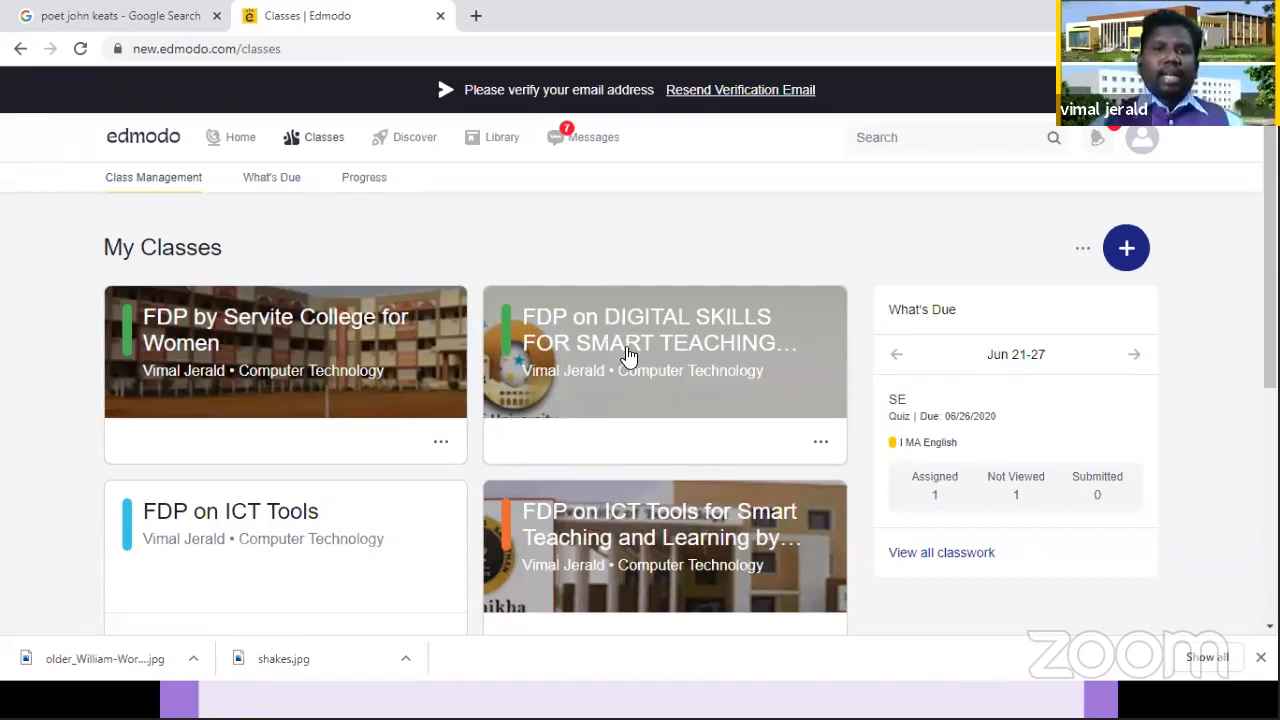
{"action": "left_click", "coordinate": [628, 341]}
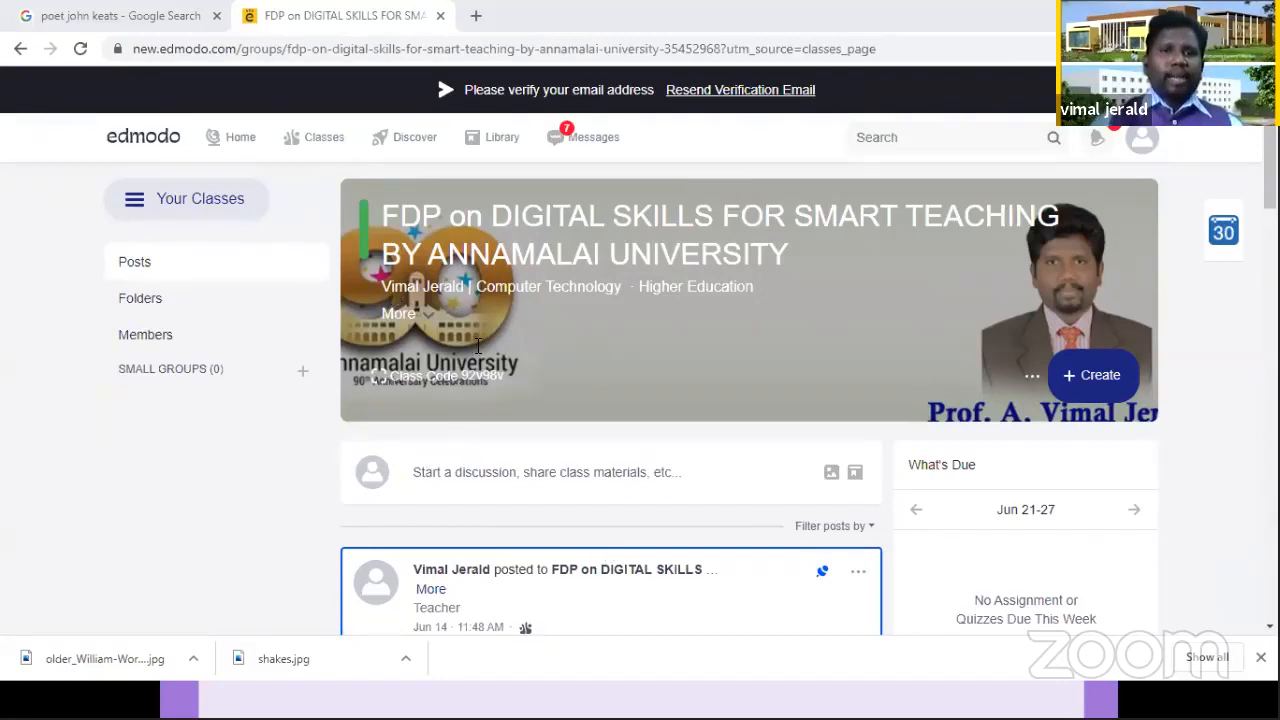
{"action": "scroll", "coordinate": [1237, 205], "scroll_direction": "down", "scroll_amount": 2}
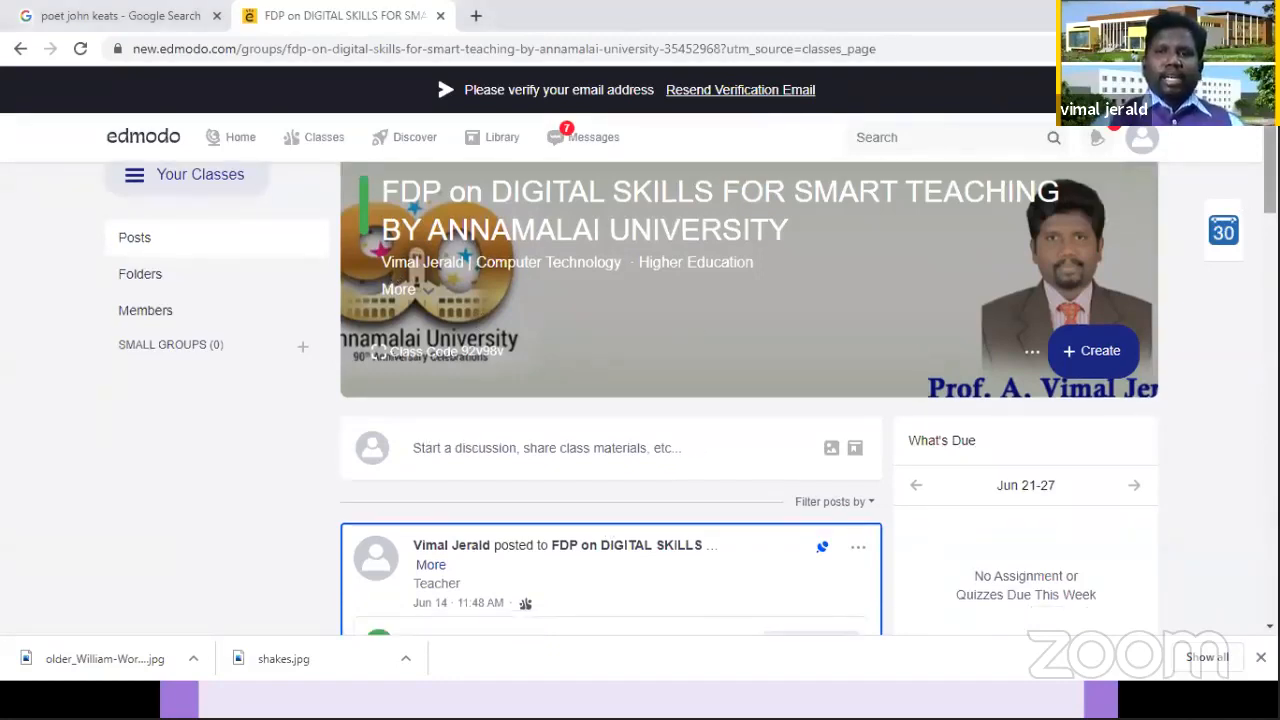
{"action": "scroll", "coordinate": [1014, 234], "scroll_direction": "up", "scroll_amount": 2}
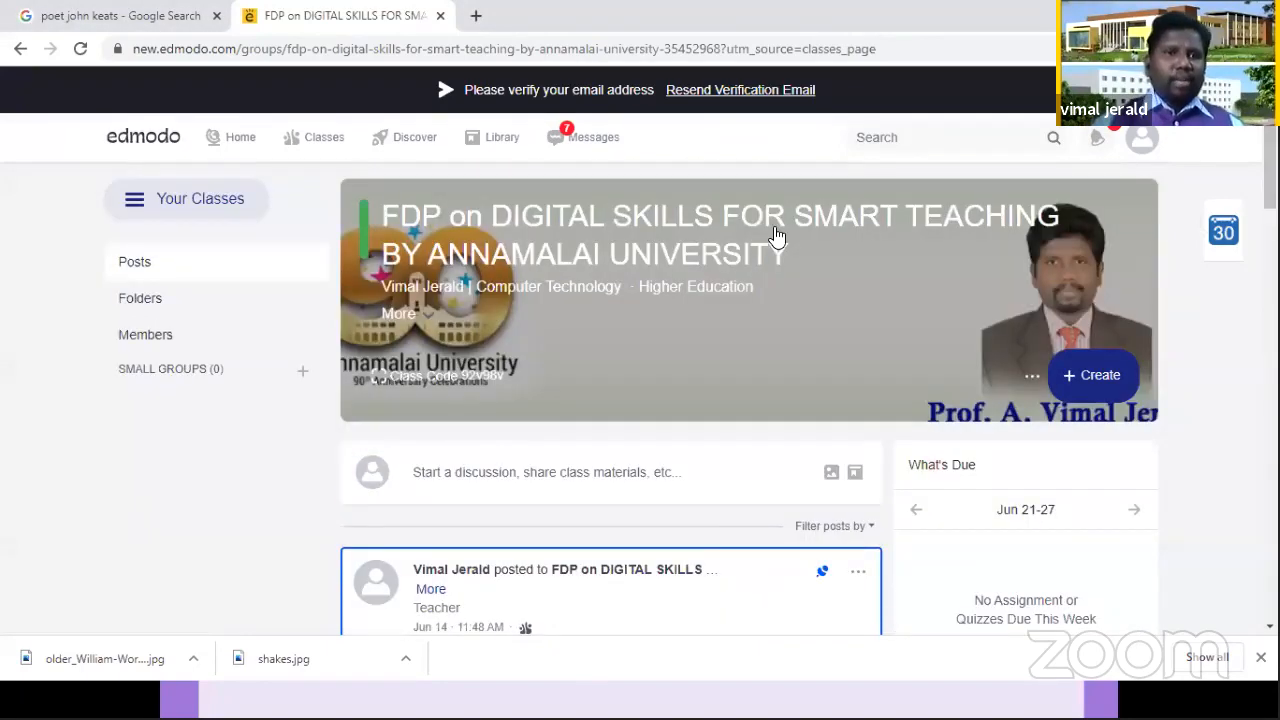
Step: Review the work due across all classes, view the grading page of Internal Test 1 for FDP in Annamalai University, and return to the class page
{"action": "mouse_move", "coordinate": [300, 134]}
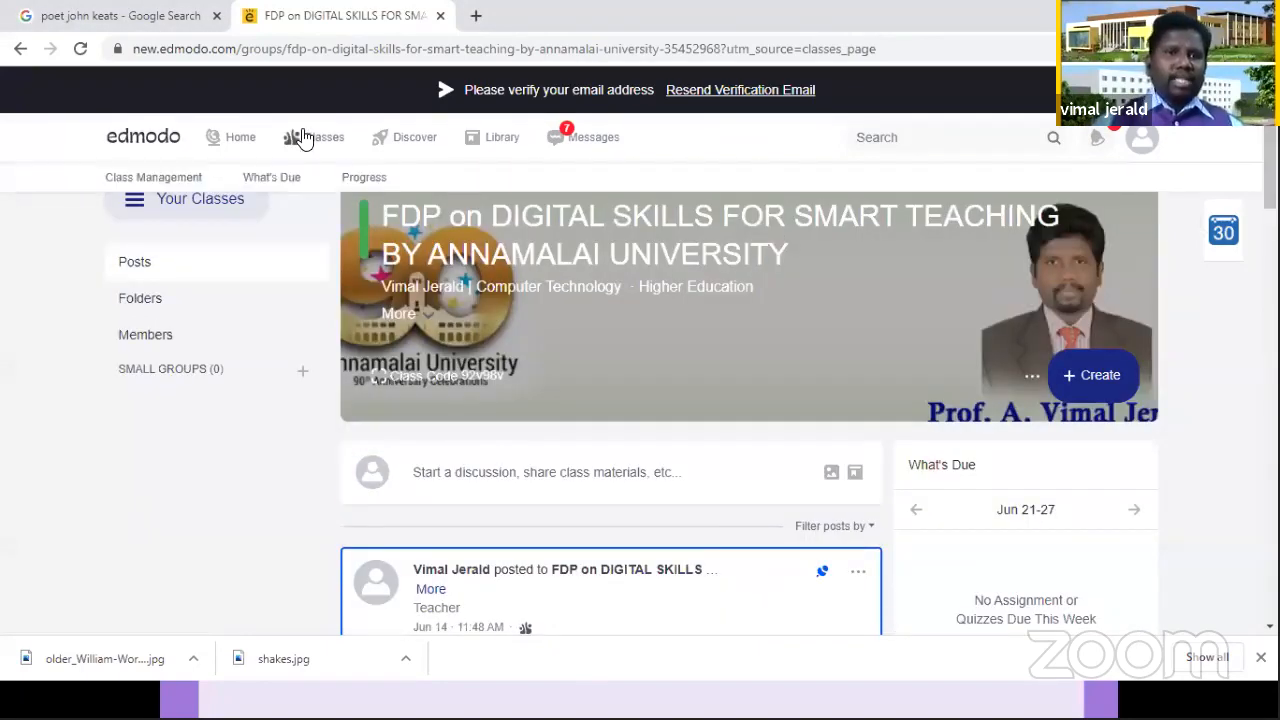
{"action": "left_click", "coordinate": [292, 180]}
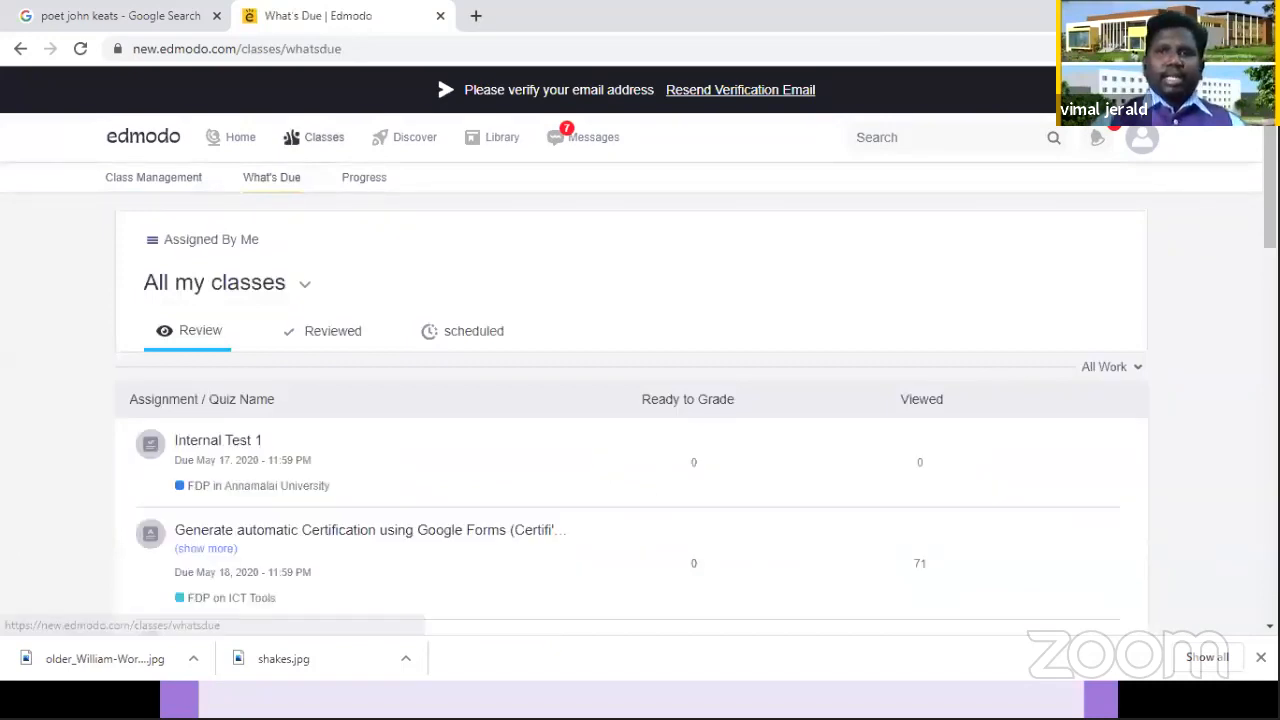
{"action": "scroll", "coordinate": [630, 400], "scroll_direction": "down", "scroll_amount": 2}
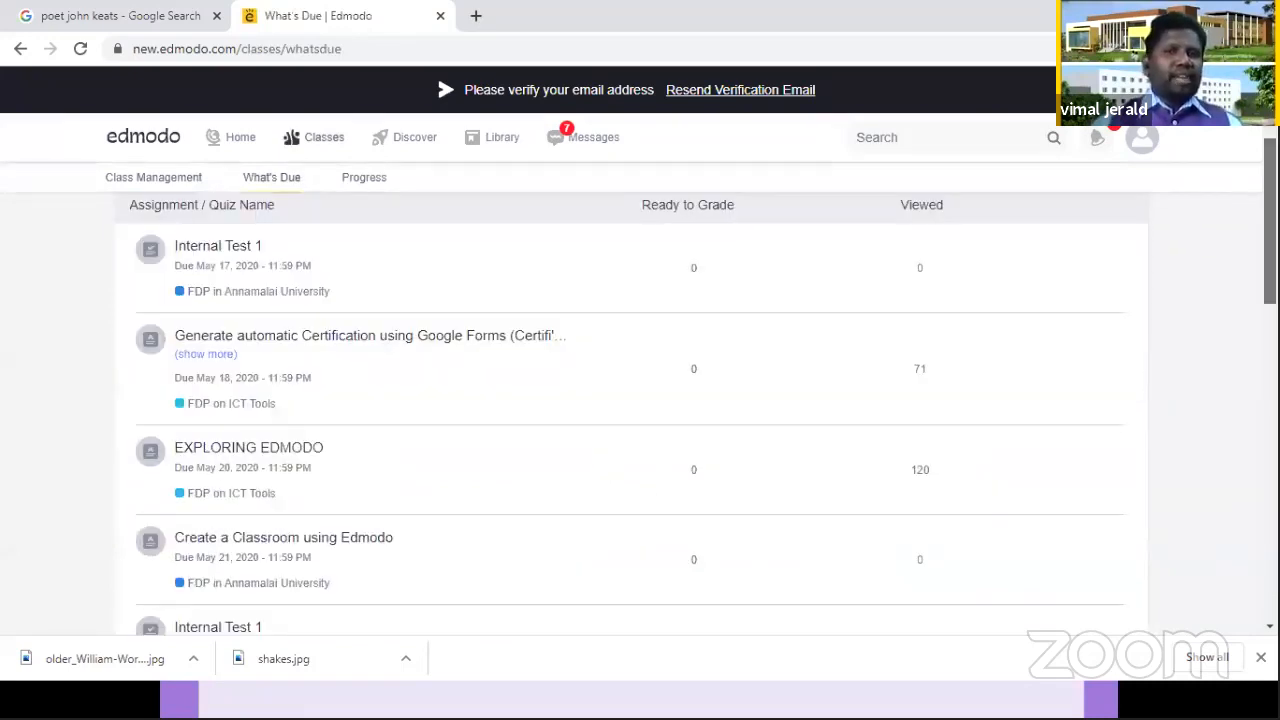
{"action": "scroll", "coordinate": [630, 410], "scroll_direction": "up", "scroll_amount": 1}
{"action": "scroll", "coordinate": [630, 410], "scroll_direction": "up", "scroll_amount": 1}
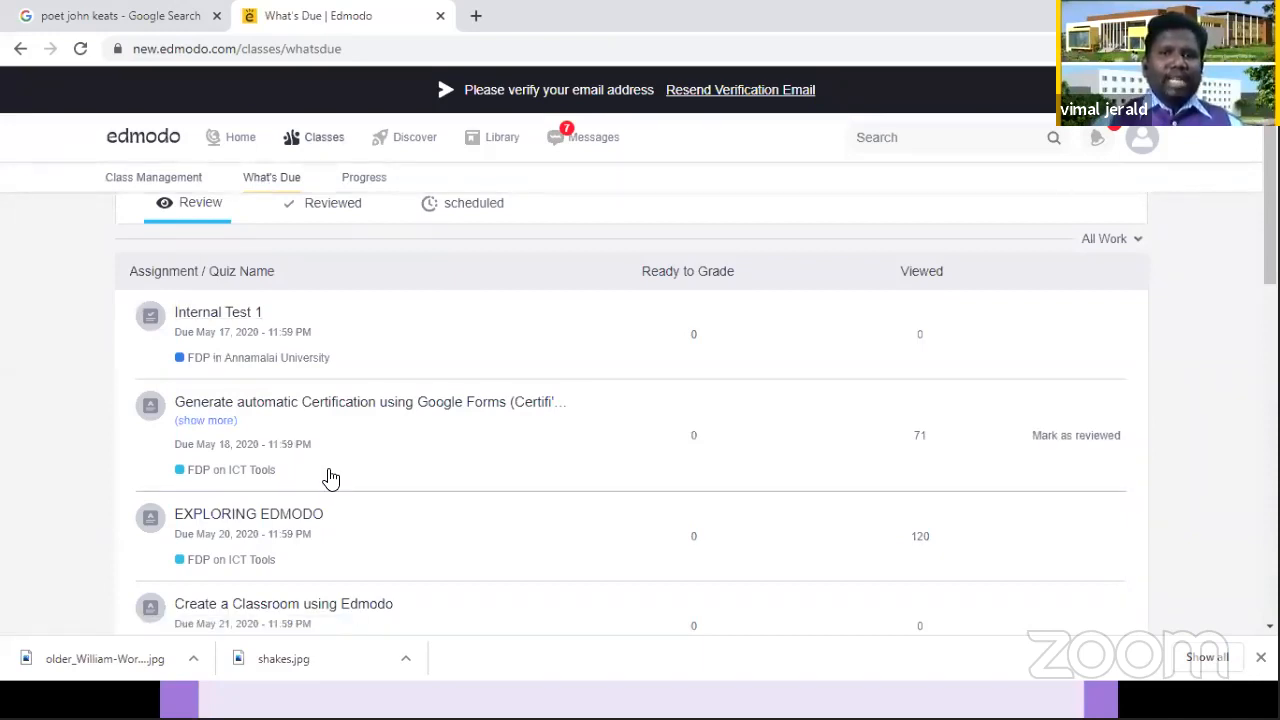
{"action": "left_click", "coordinate": [232, 314]}
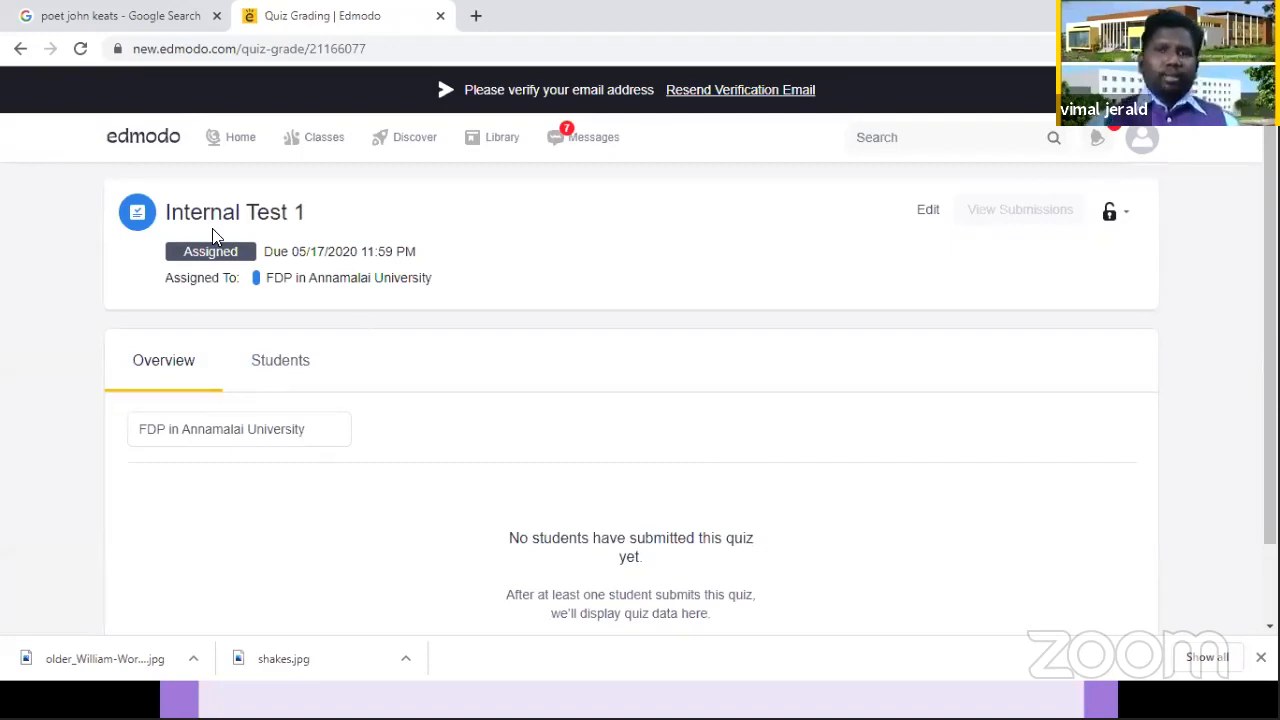
{"action": "left_click", "coordinate": [18, 49]}
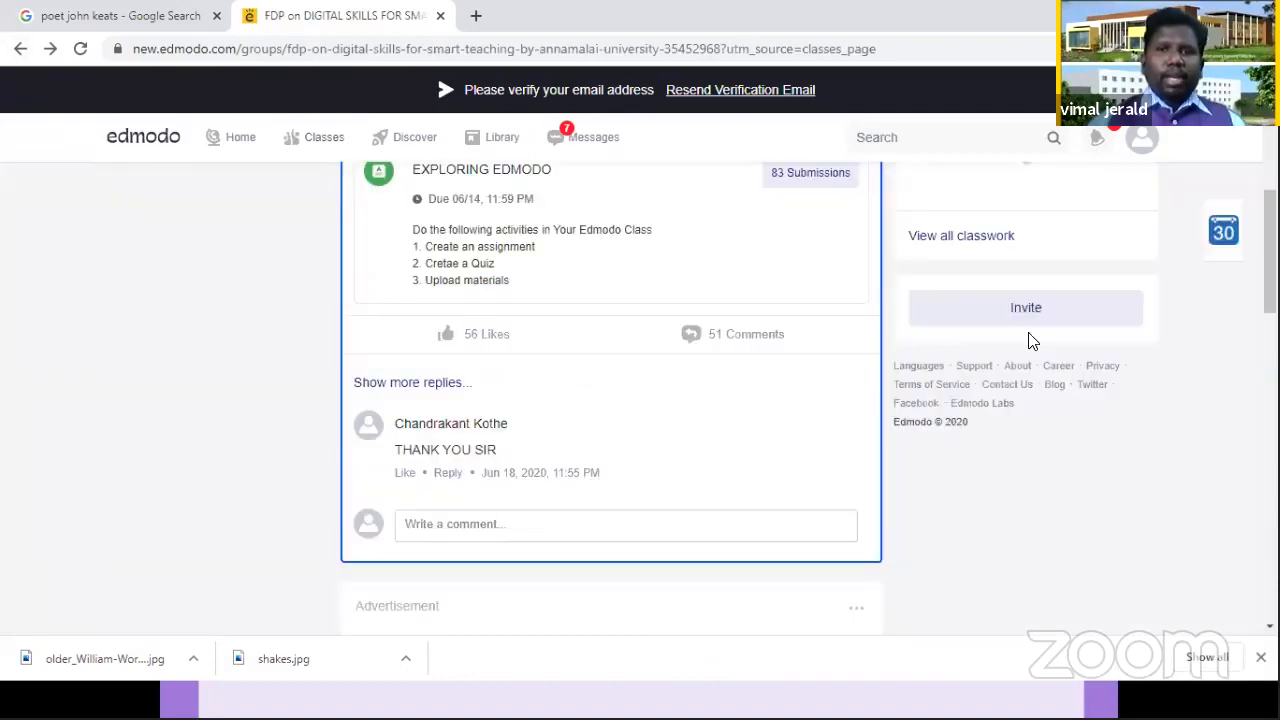
Step: Open the submissions of the EXPLORING EDMODO assignment and display the first student's attached file
{"action": "scroll", "coordinate": [660, 391], "scroll_direction": "up", "scroll_amount": 5}
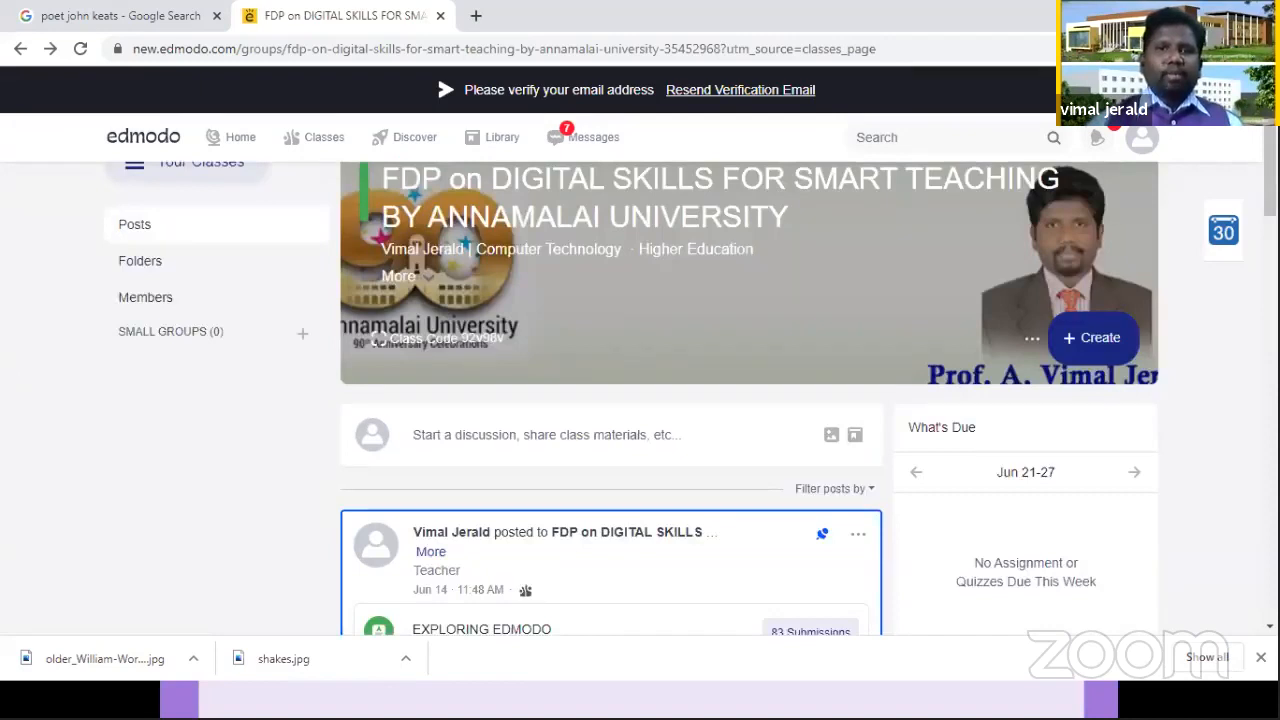
{"action": "scroll", "coordinate": [750, 400], "scroll_direction": "down", "scroll_amount": 2}
{"action": "scroll", "coordinate": [610, 400], "scroll_direction": "down", "scroll_amount": 2}
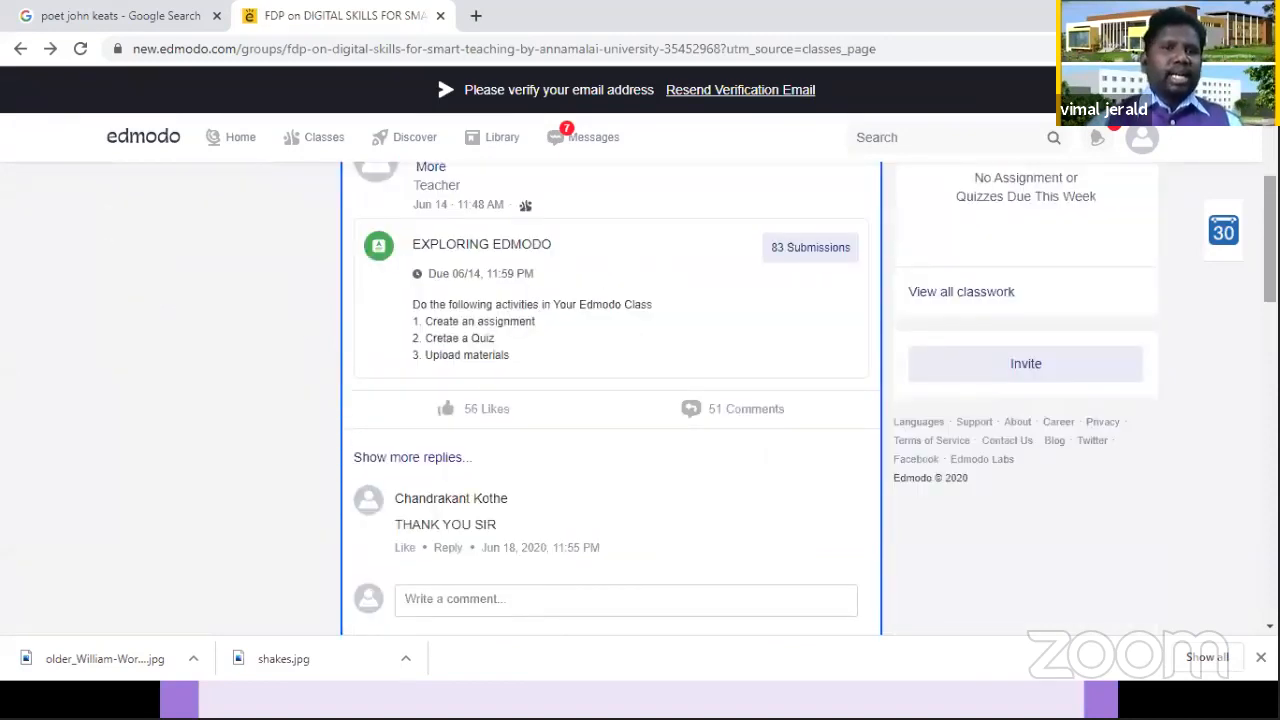
{"action": "left_click", "coordinate": [781, 257]}
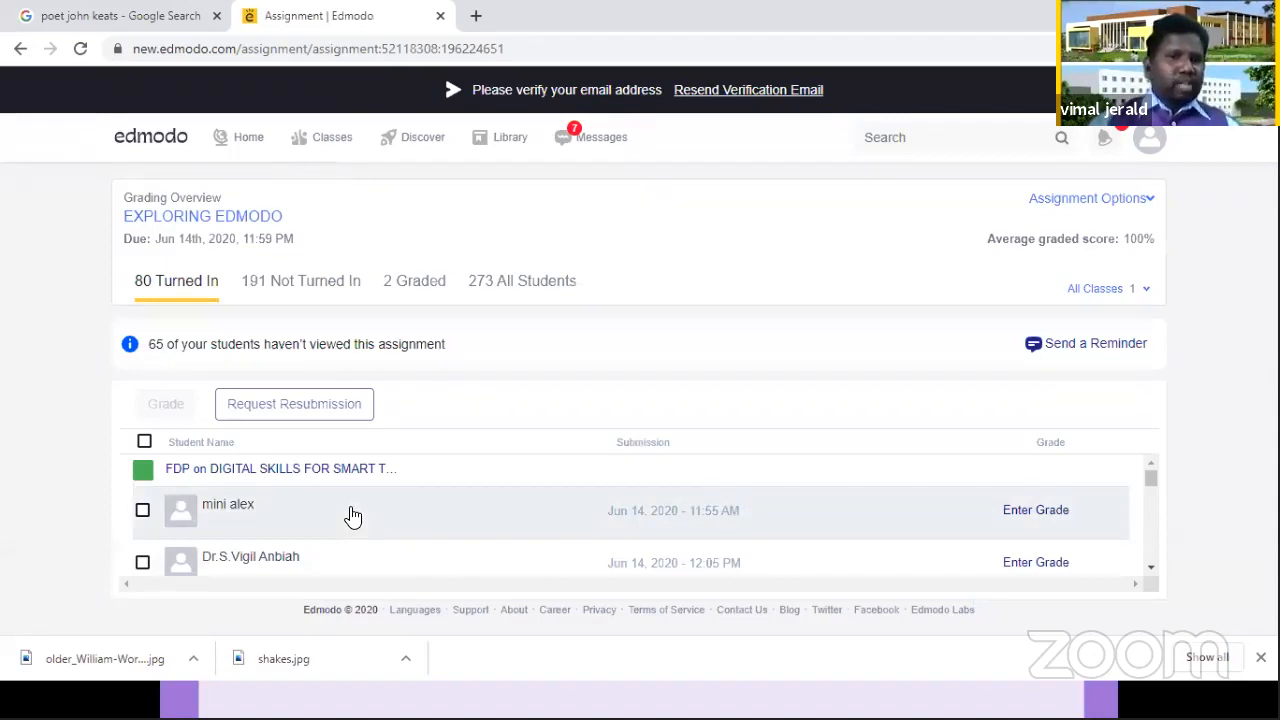
{"action": "left_click", "coordinate": [452, 516]}
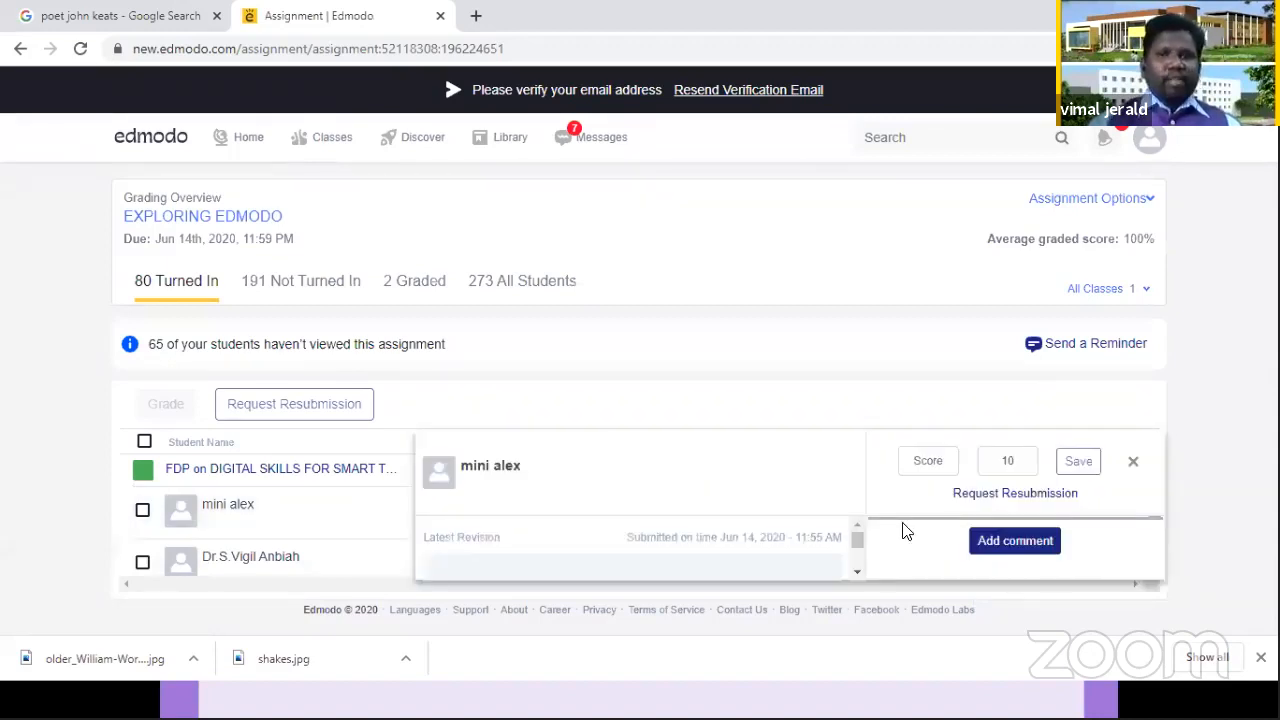
{"action": "left_click", "coordinate": [863, 552]}
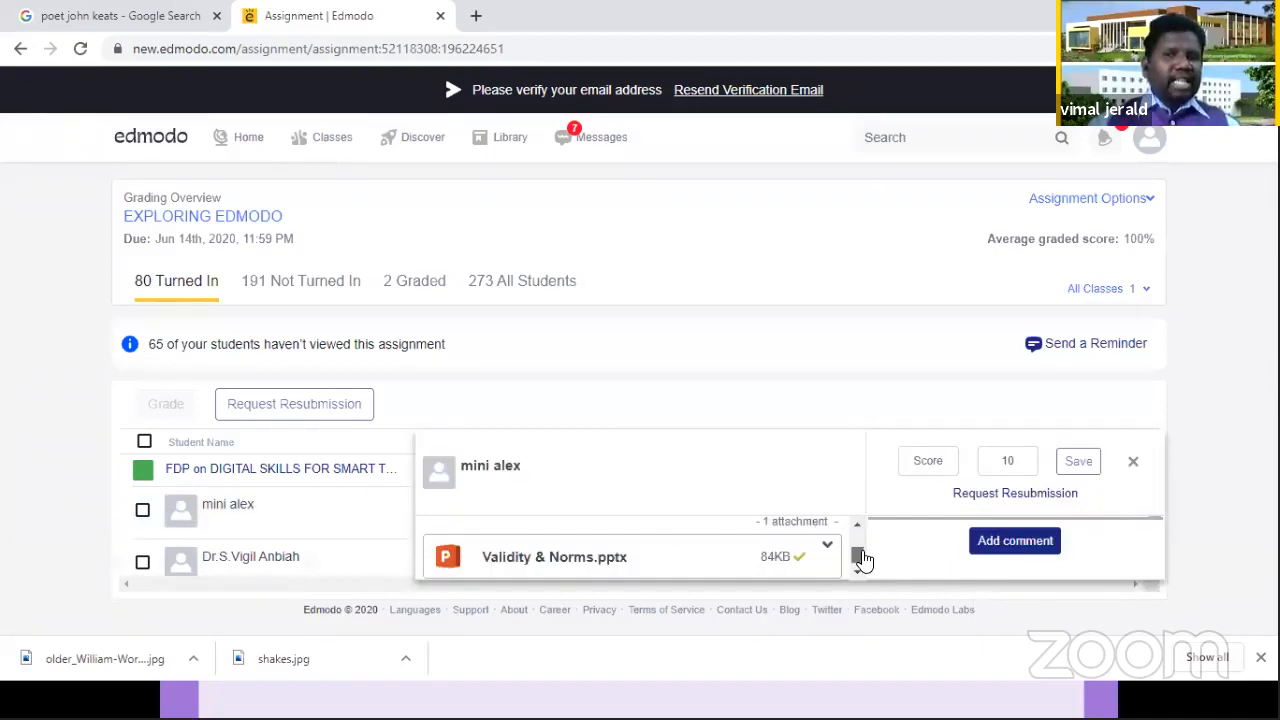
Step: Write the comment "Very good work" on the first student's submission
{"action": "left_click", "coordinate": [910, 468]}
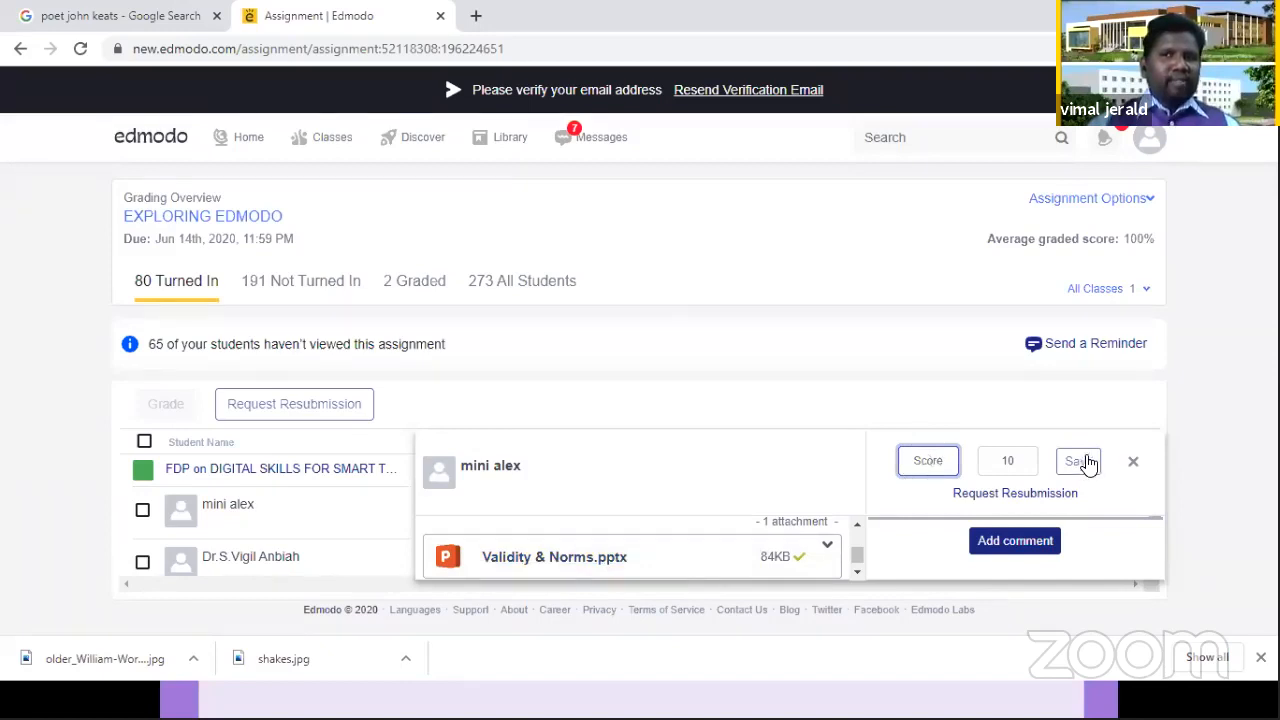
{"action": "left_click", "coordinate": [1018, 540]}
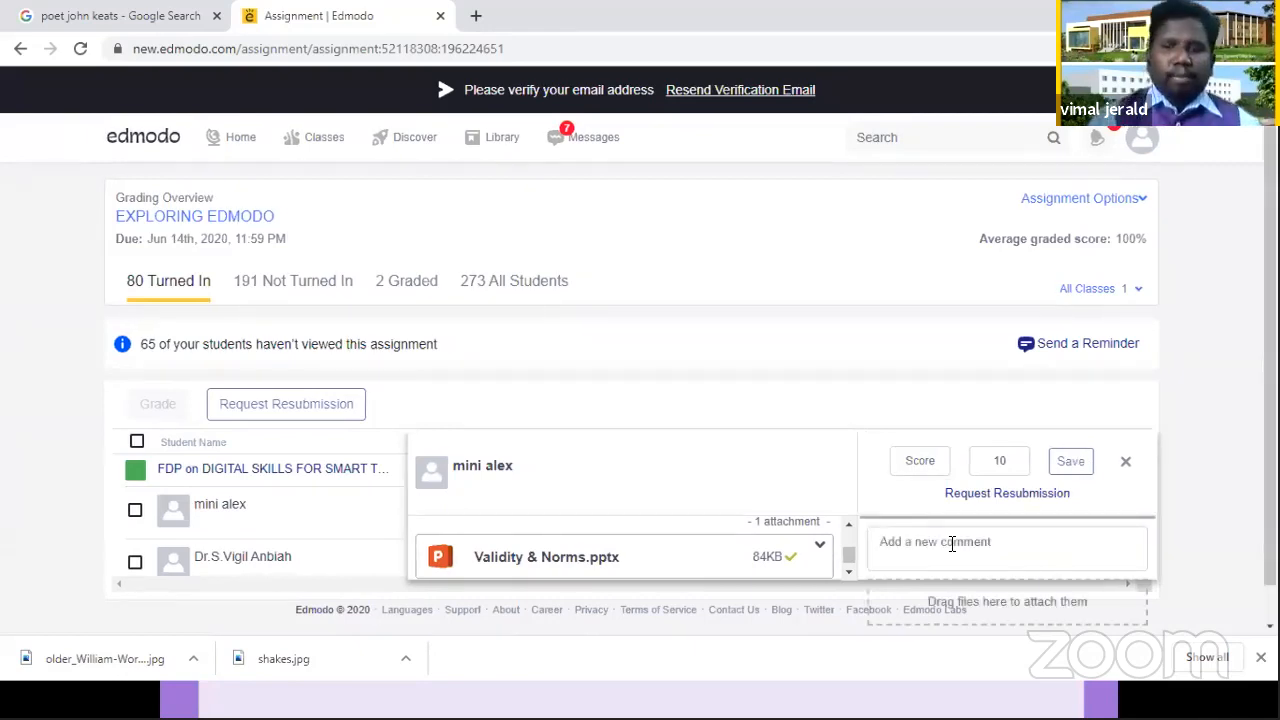
{"action": "left_click", "coordinate": [952, 544]}
{"action": "type", "text": "Ver"}
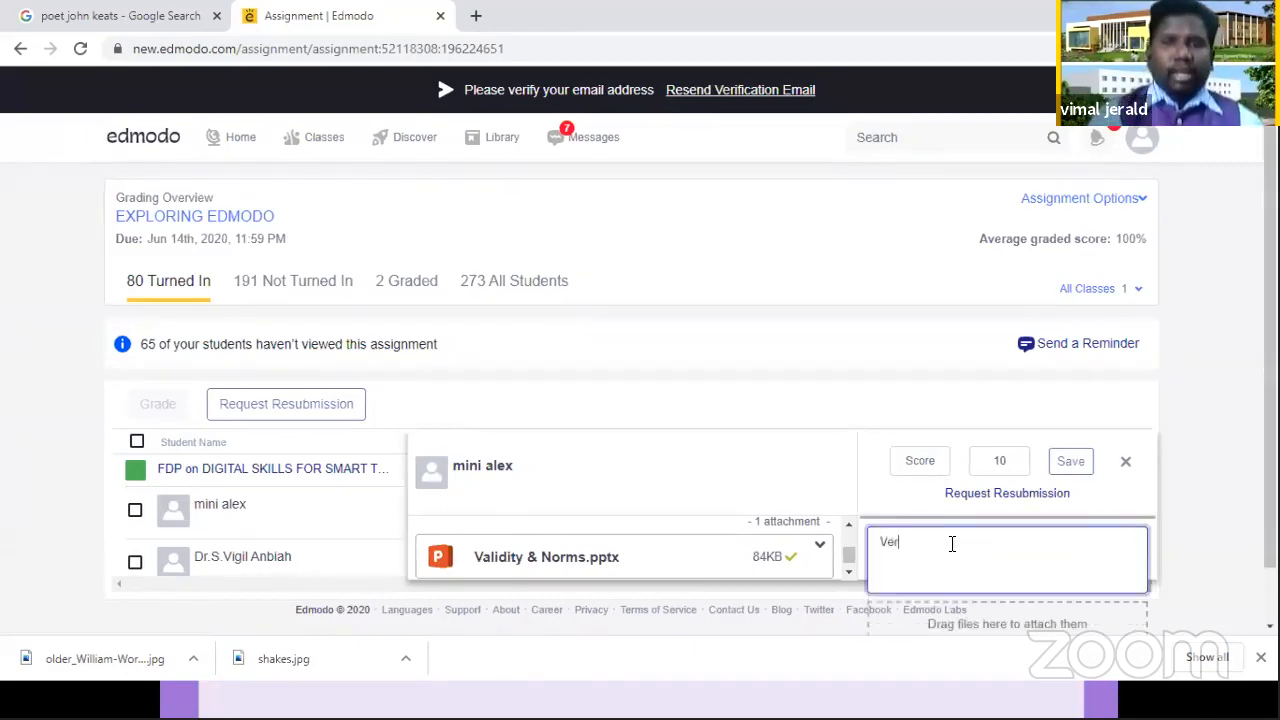
{"action": "type", "text": "y good work"}
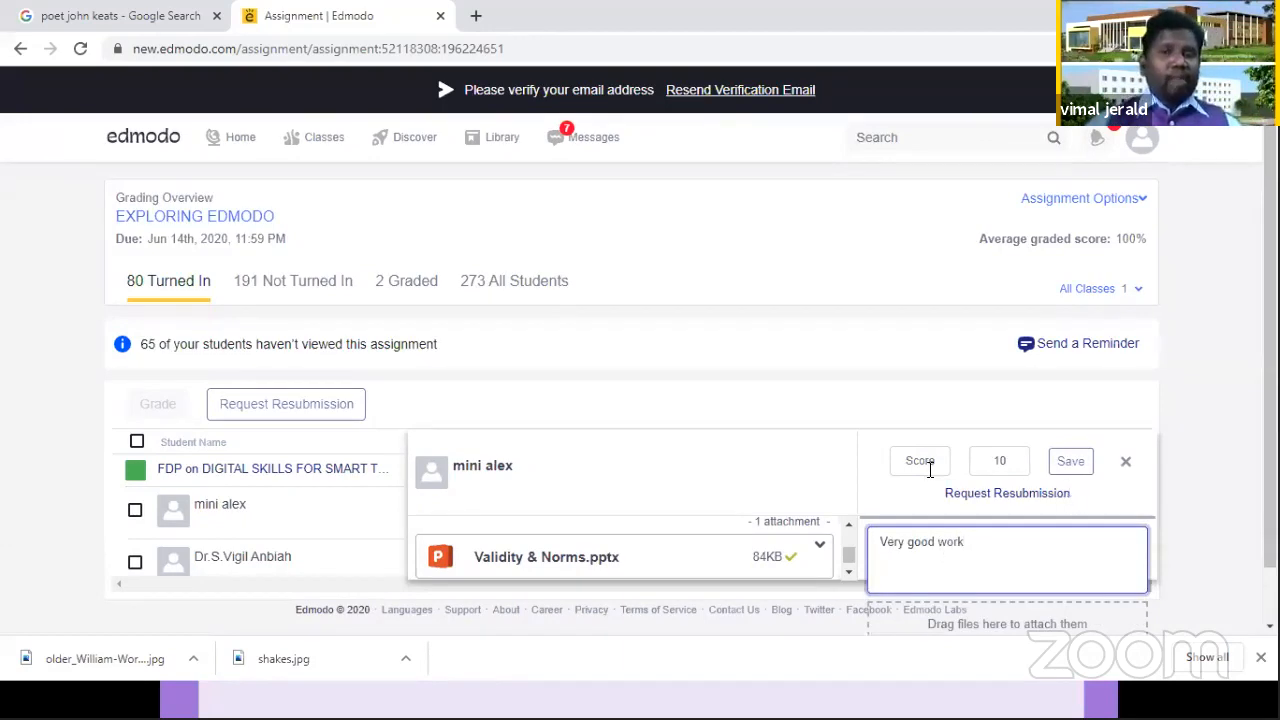
Step: Give the submission a score of 10 out of 10 and save the grade
{"action": "left_click", "coordinate": [974, 461]}
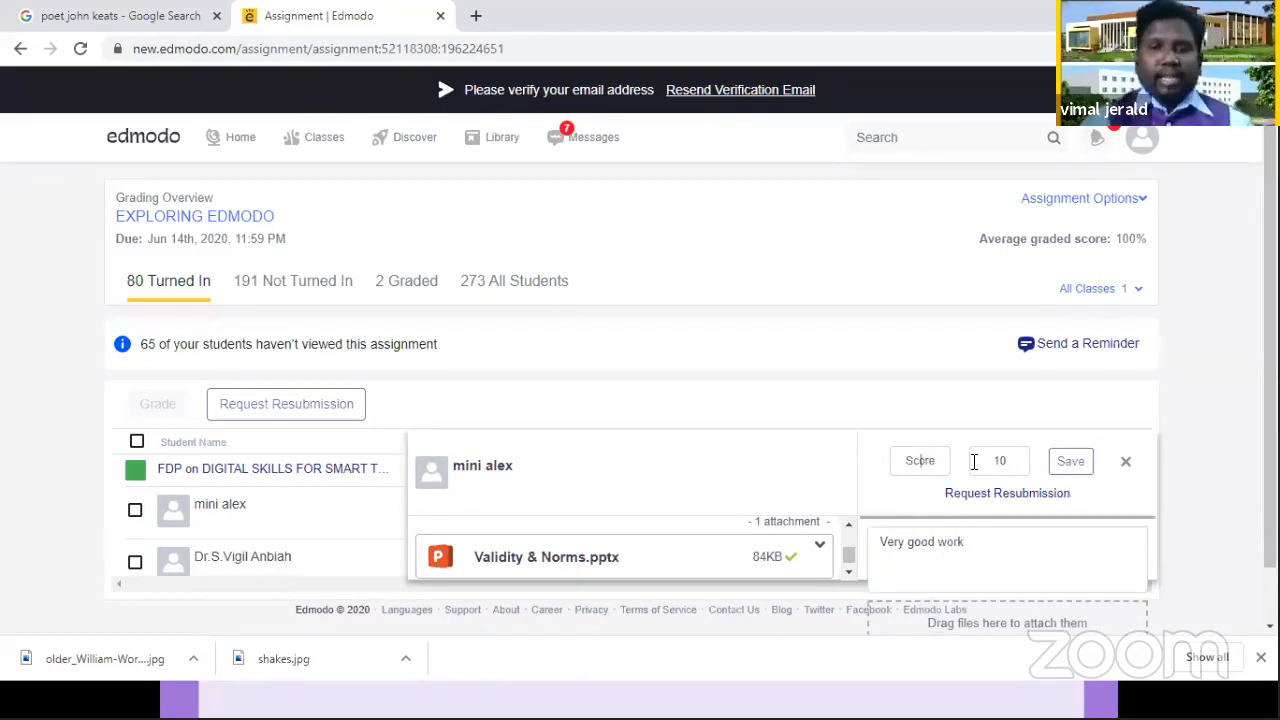
{"action": "type", "text": "10"}
{"action": "left_click", "coordinate": [1070, 461]}
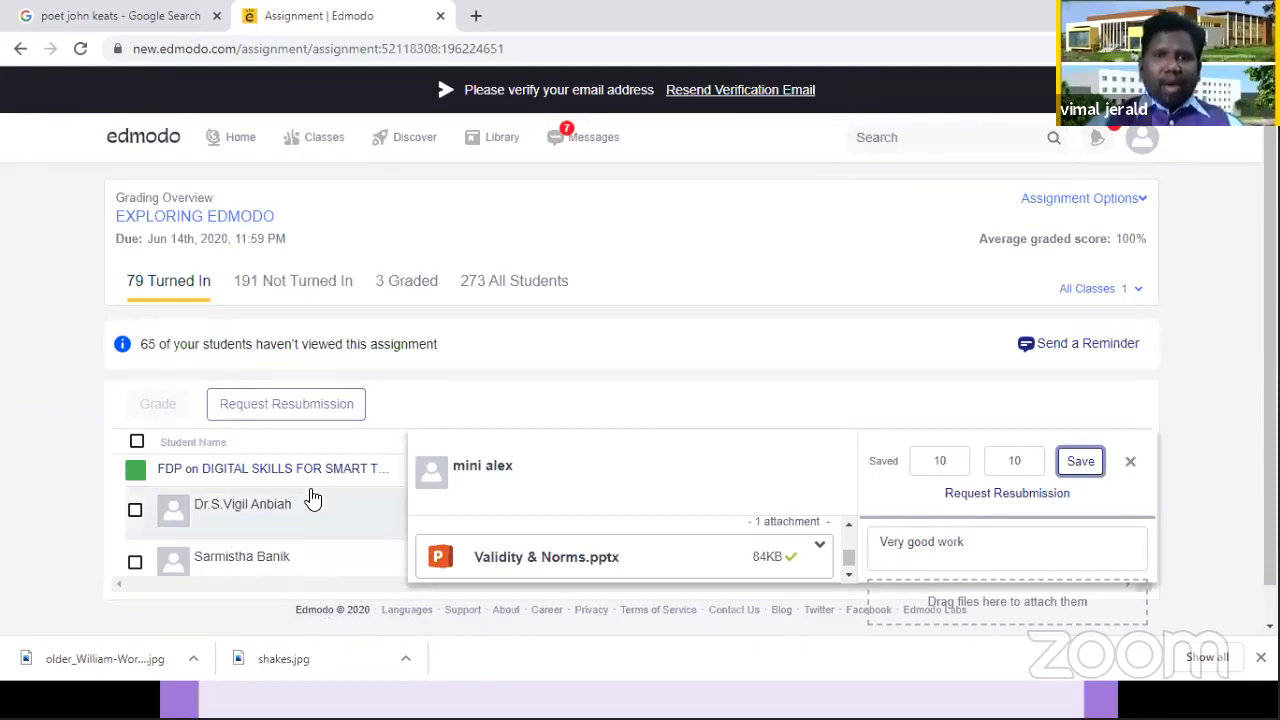
Step: From the due work of all classes, open Internal Test 1 due Jun 12, 2020 and view its student submissions
{"action": "mouse_move", "coordinate": [277, 135]}
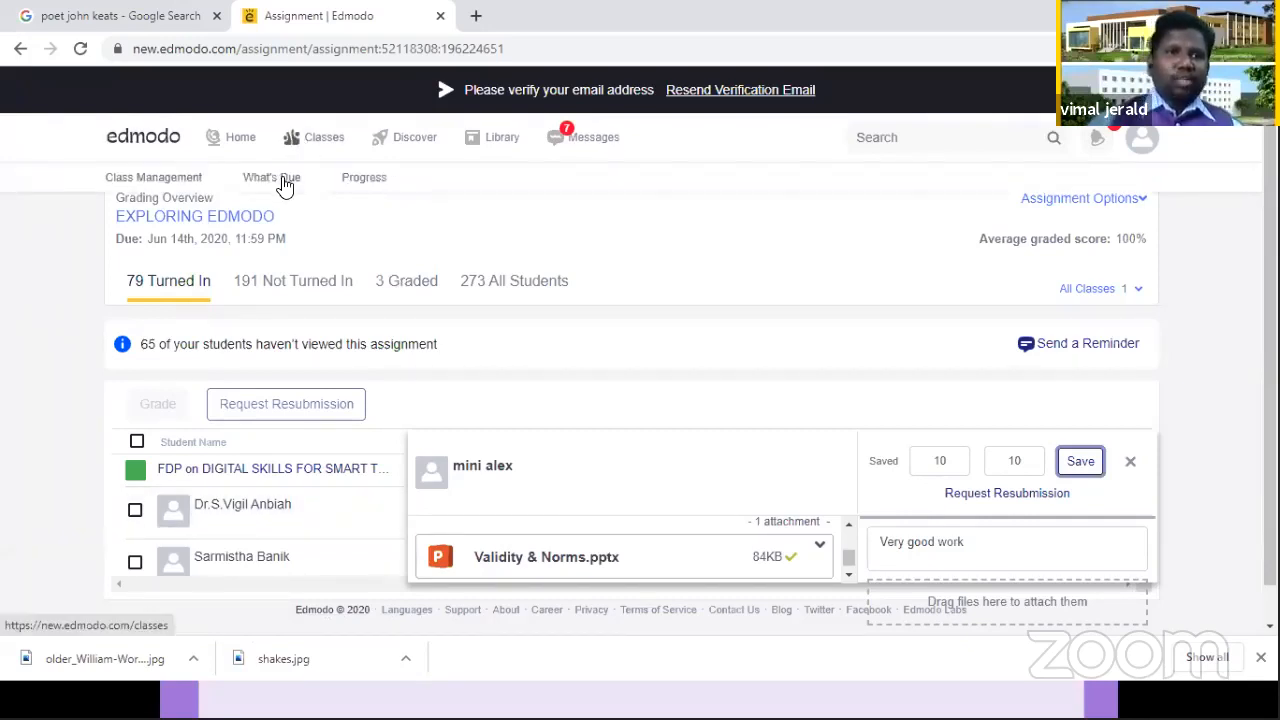
{"action": "left_click", "coordinate": [285, 182]}
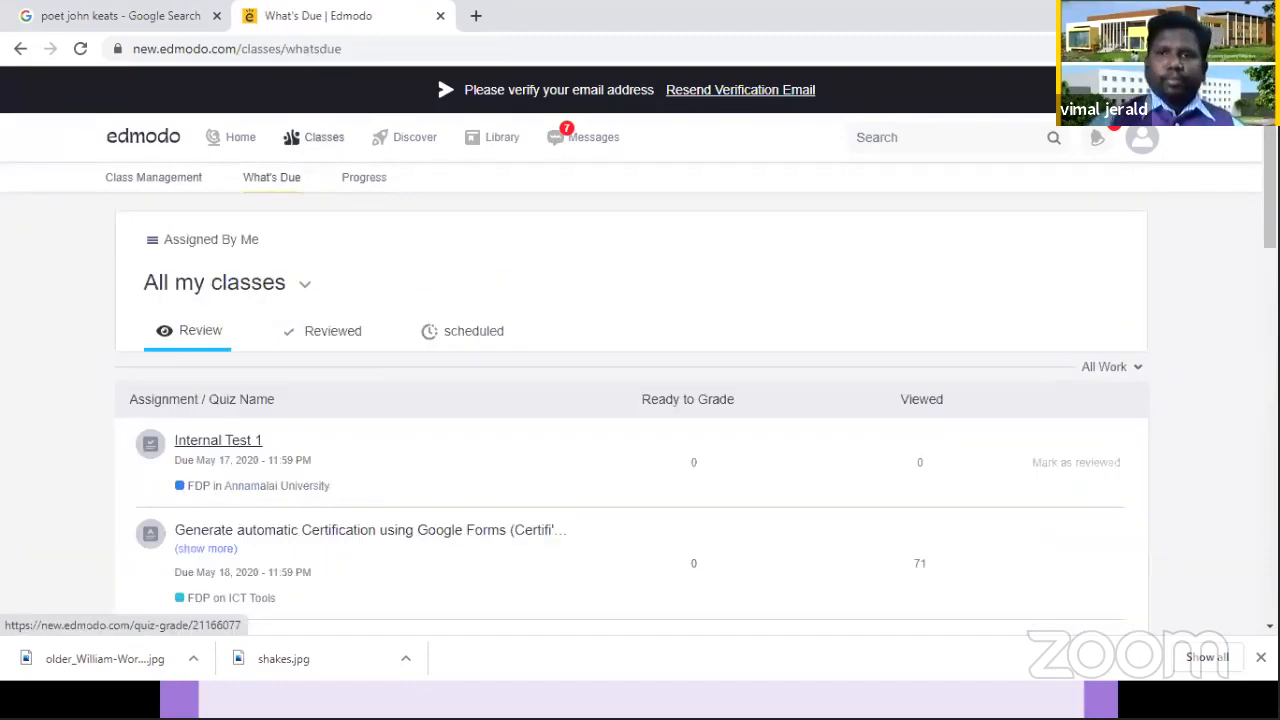
{"action": "scroll", "coordinate": [218, 440], "scroll_direction": "down", "scroll_amount": 3}
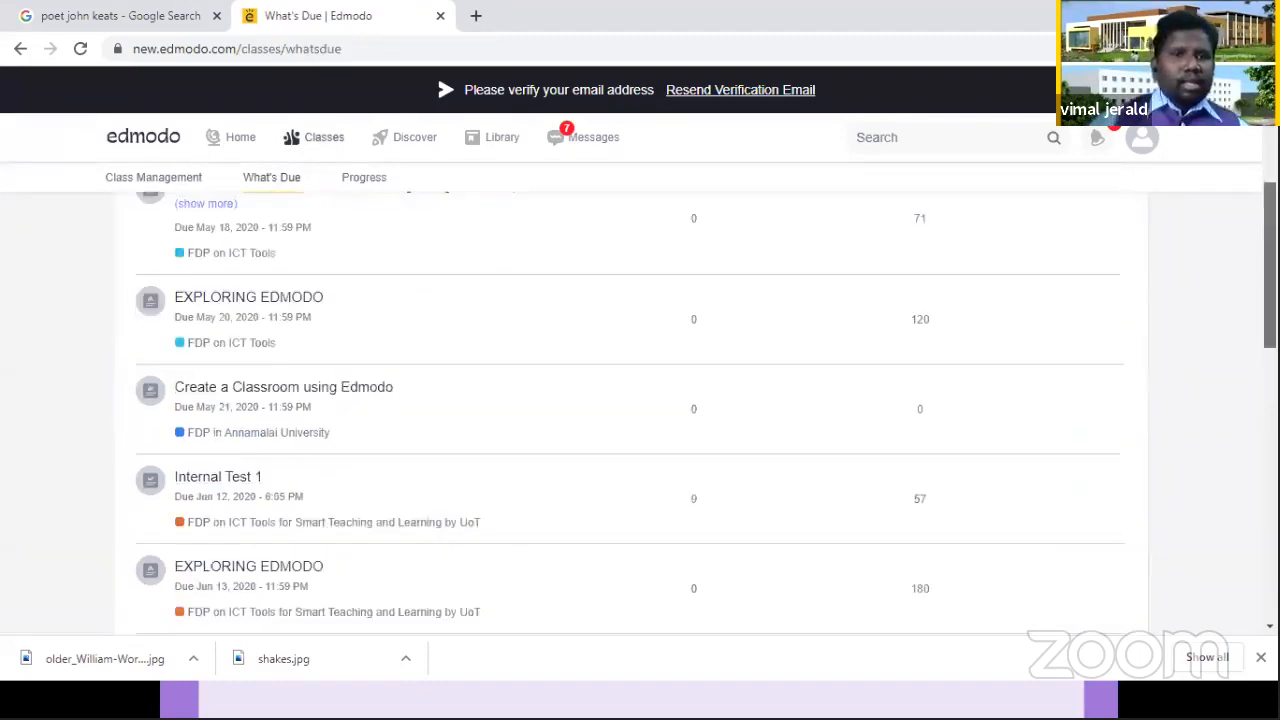
{"action": "scroll", "coordinate": [1166, 326], "scroll_direction": "down", "scroll_amount": 1}
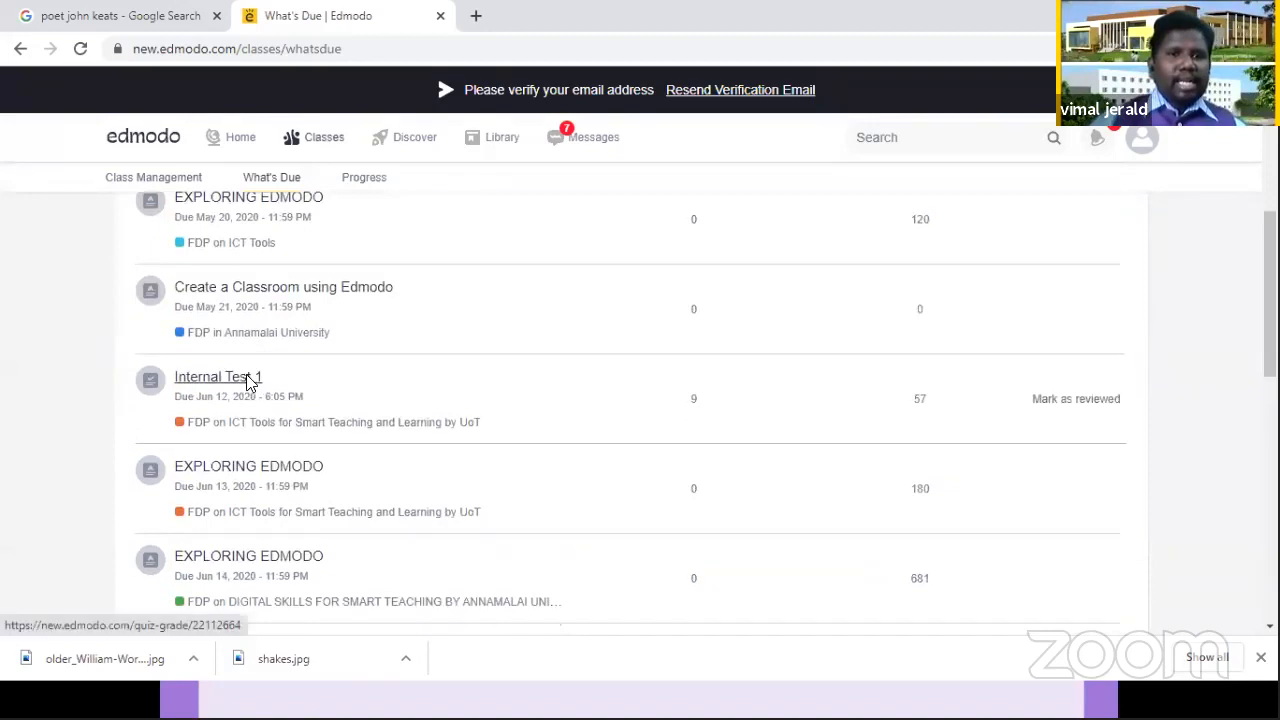
{"action": "left_click", "coordinate": [250, 381]}
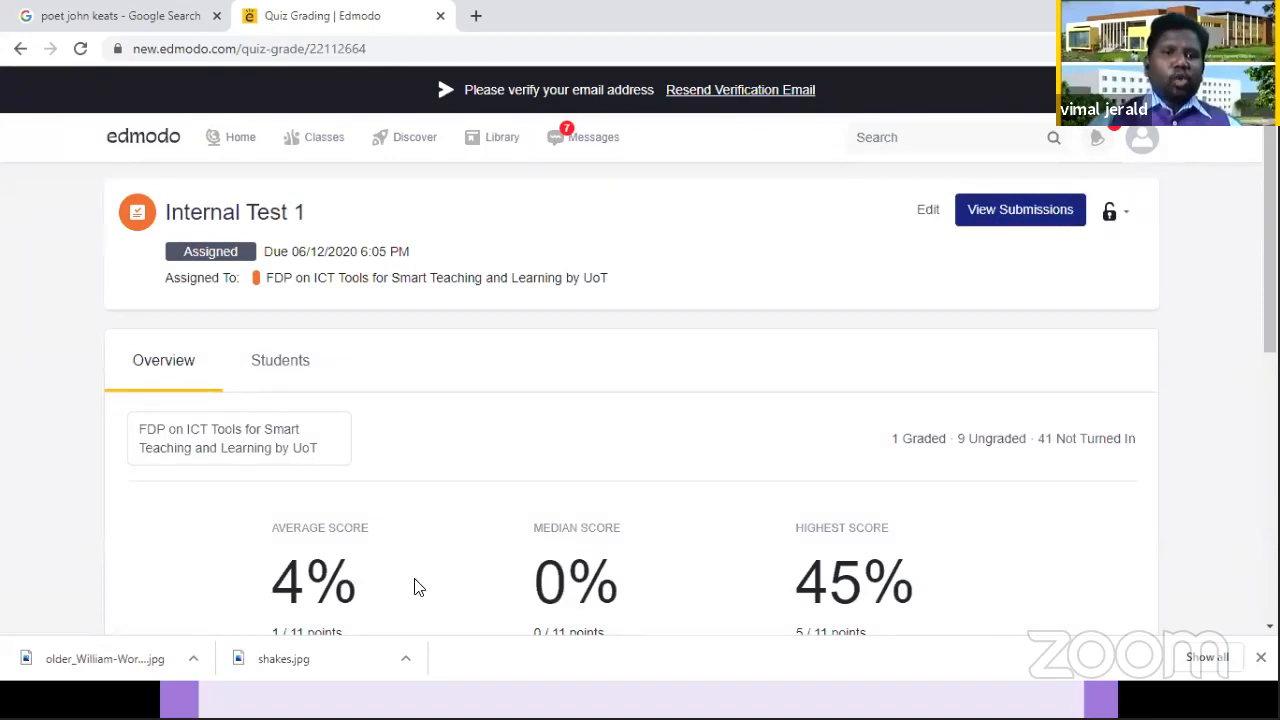
{"action": "left_click", "coordinate": [990, 215]}
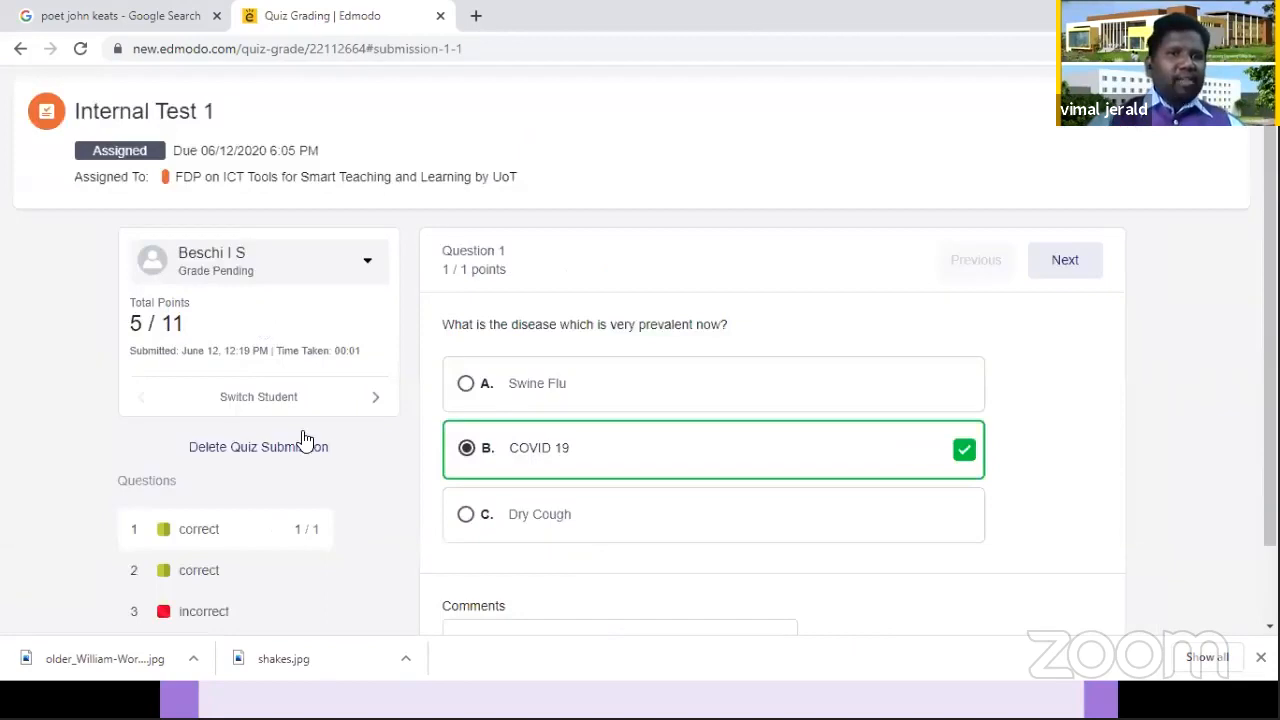
Step: Switch to the fourth student's quiz submission and go through the answers up to the COVID 19 symptoms answer in question 5
{"action": "scroll", "coordinate": [386, 456], "scroll_direction": "down", "scroll_amount": 1}
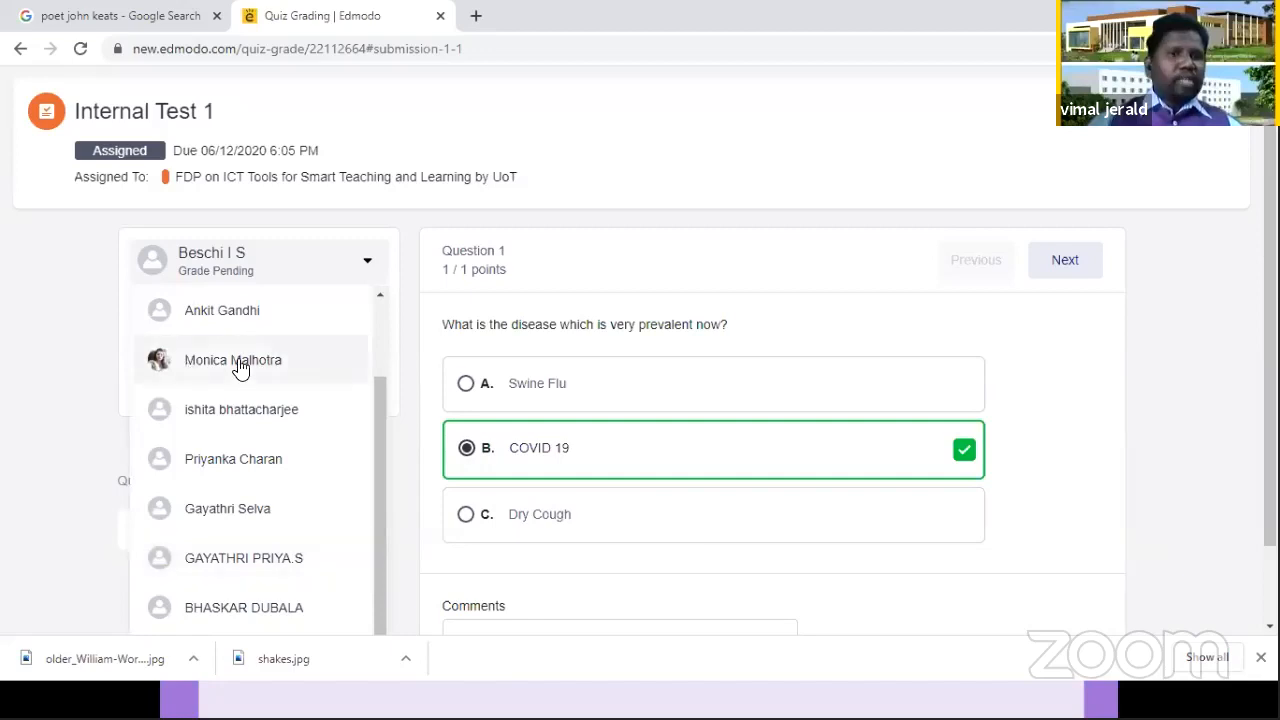
{"action": "left_click", "coordinate": [352, 342]}
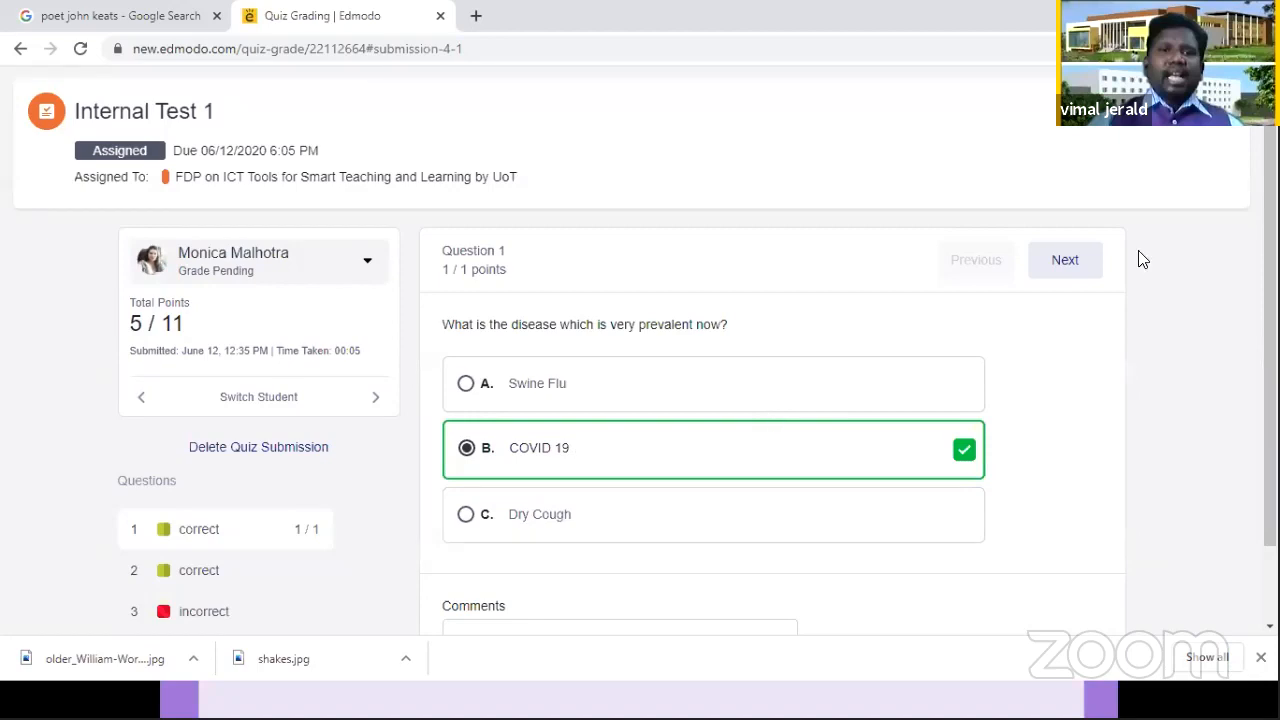
{"action": "left_click", "coordinate": [1066, 261]}
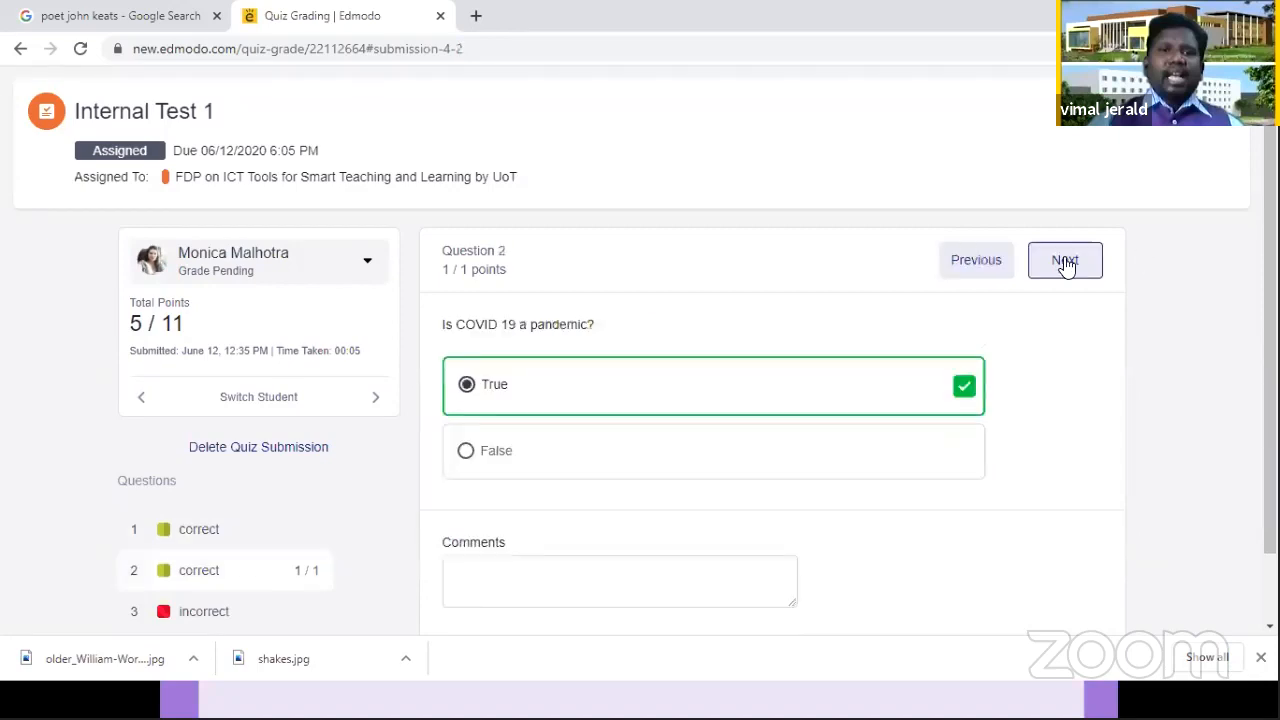
{"action": "left_click", "coordinate": [1065, 261]}
{"action": "left_click", "coordinate": [1064, 261]}
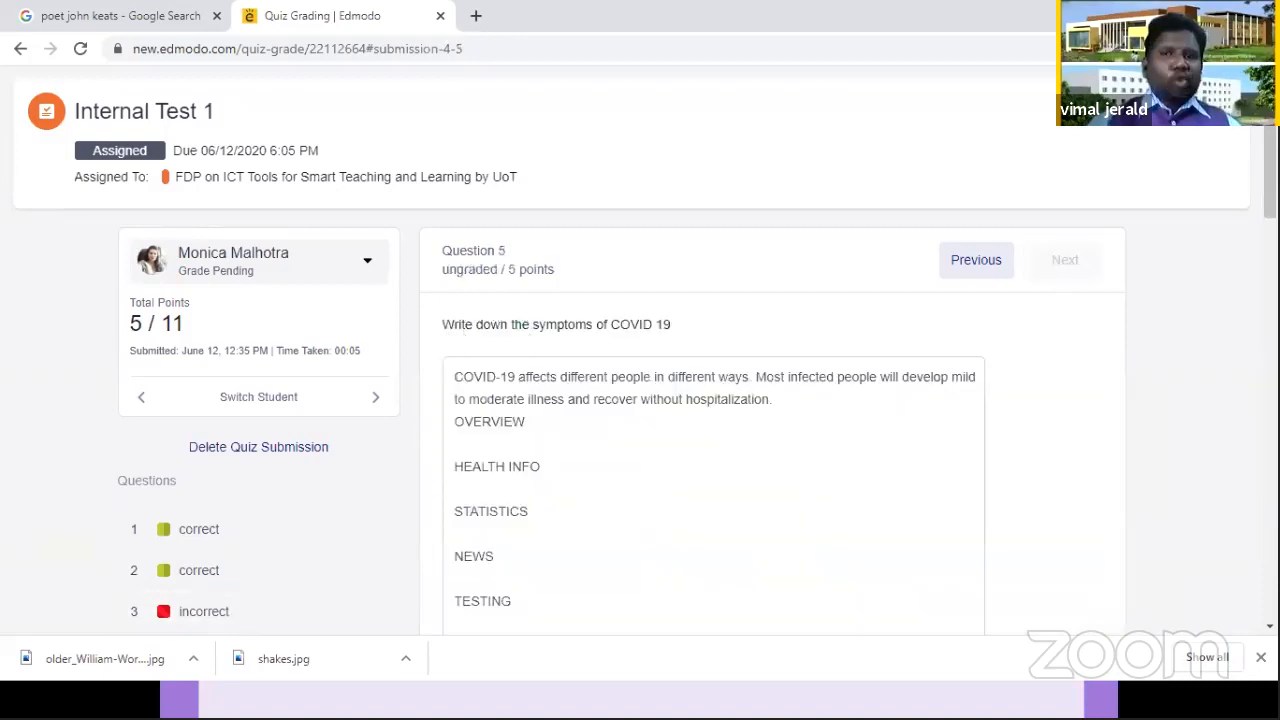
{"action": "scroll", "coordinate": [640, 420], "scroll_direction": "down", "scroll_amount": 10}
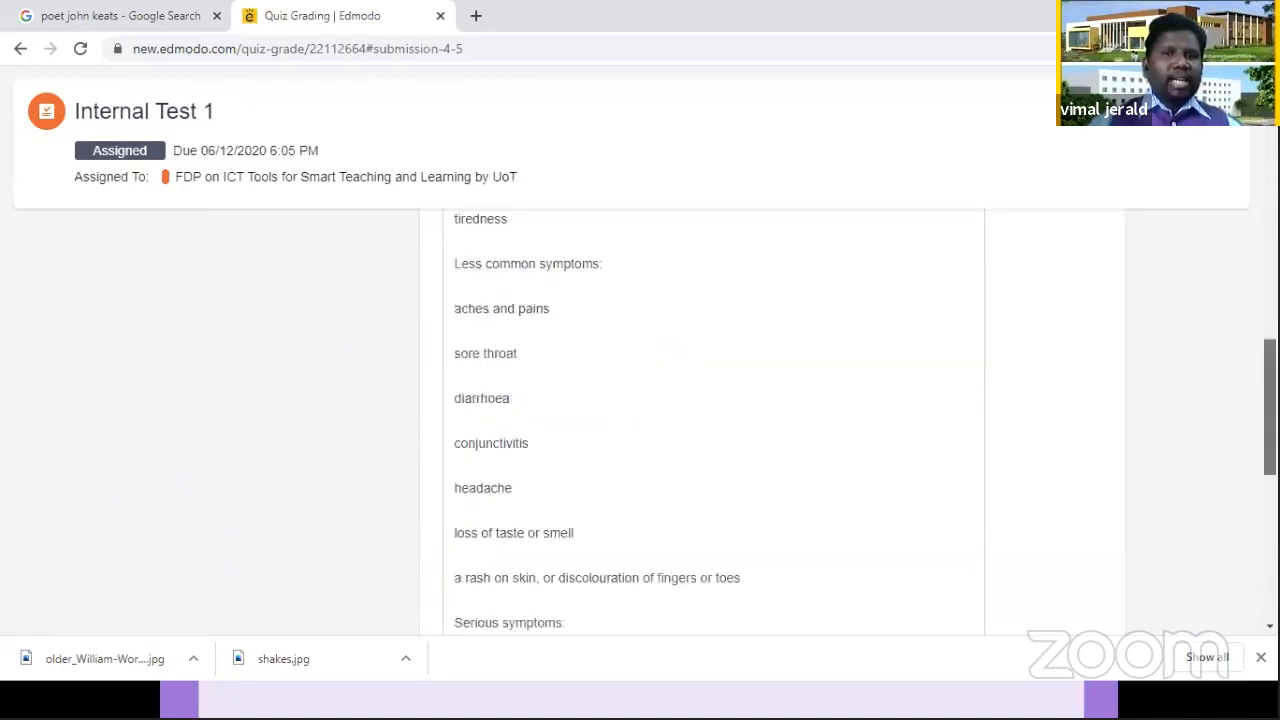
Step: Read through the fourth student's COVID 19 symptoms answer in question 5 and mark it as correct
{"action": "scroll", "coordinate": [640, 420], "scroll_direction": "up", "scroll_amount": 10}
{"action": "scroll", "coordinate": [640, 420], "scroll_direction": "down", "scroll_amount": 2}
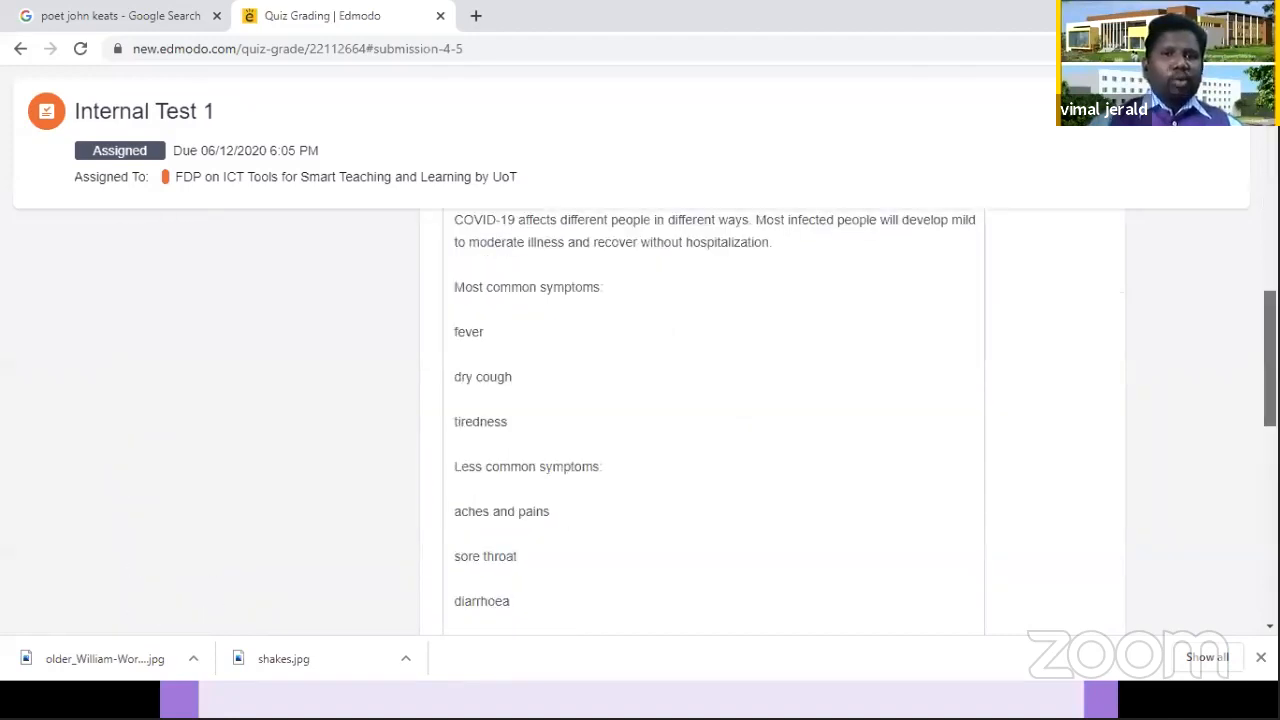
{"action": "scroll", "coordinate": [526, 451], "scroll_direction": "down", "scroll_amount": 8}
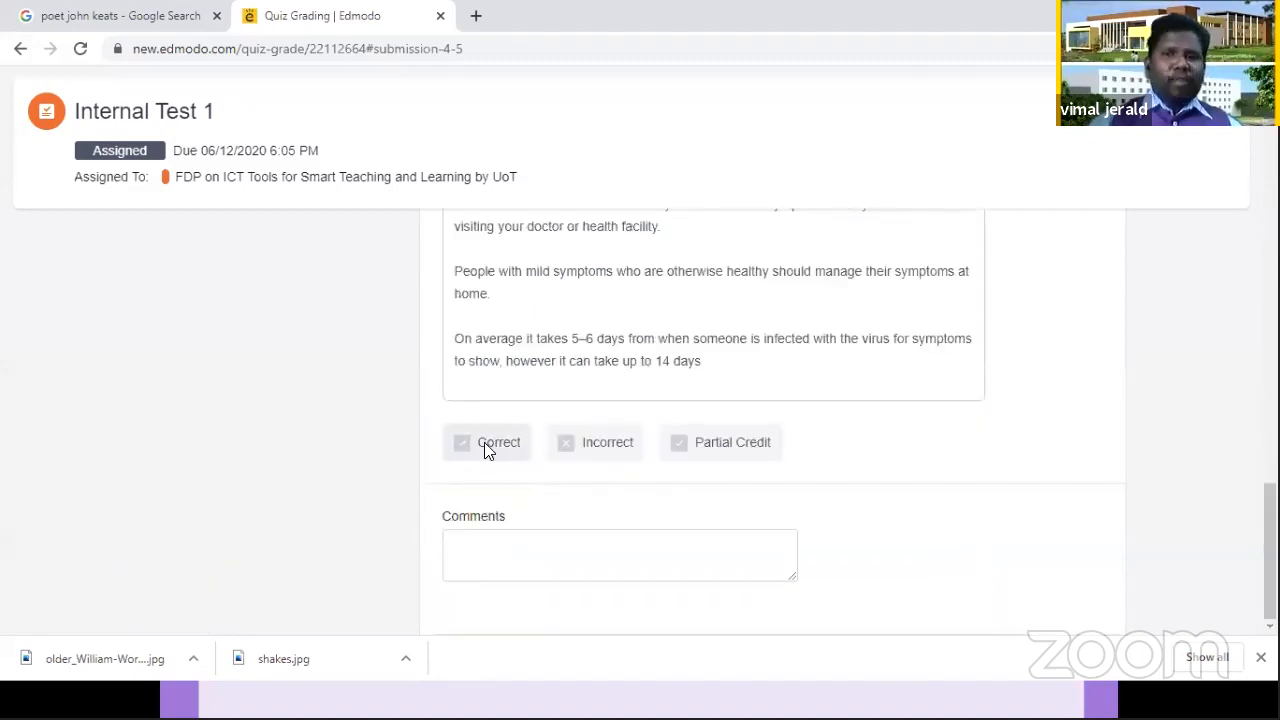
{"action": "left_click", "coordinate": [488, 446]}
{"action": "scroll", "coordinate": [1229, 260], "scroll_direction": "up", "scroll_amount": 8}
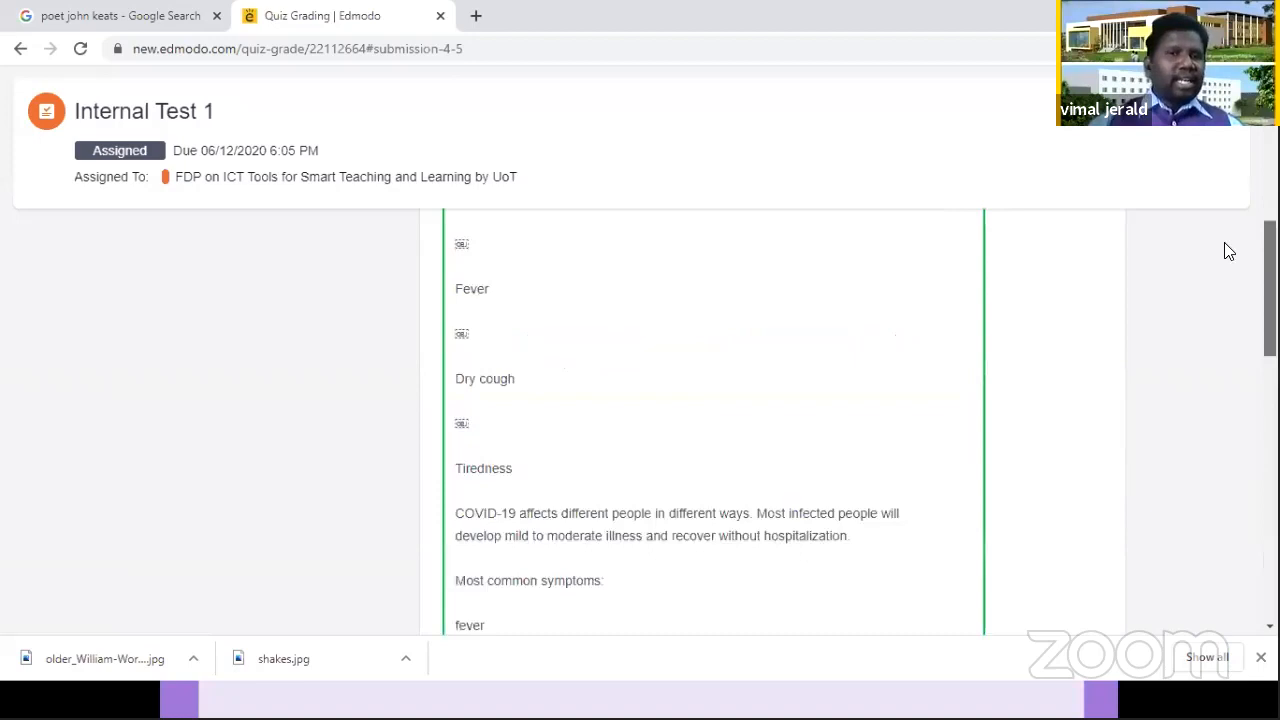
{"action": "scroll", "coordinate": [1229, 220], "scroll_direction": "up", "scroll_amount": 5}
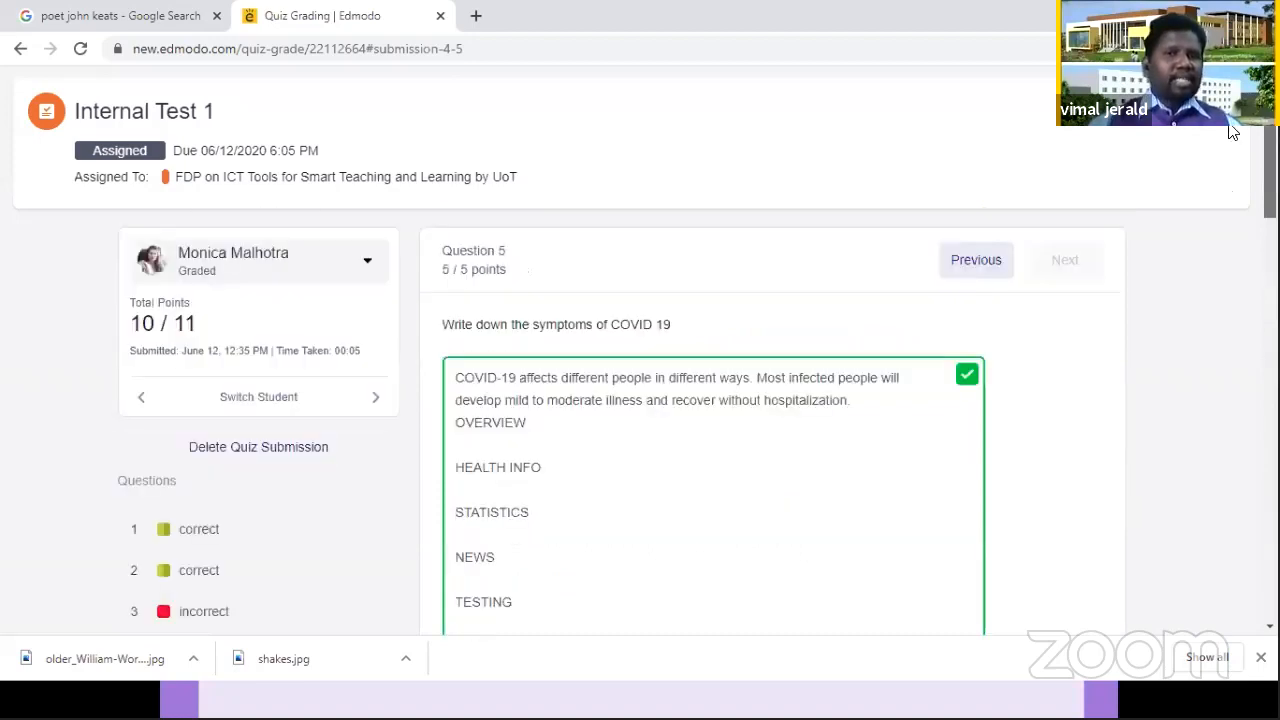
{"action": "scroll", "coordinate": [1235, 138], "scroll_direction": "down", "scroll_amount": 1}
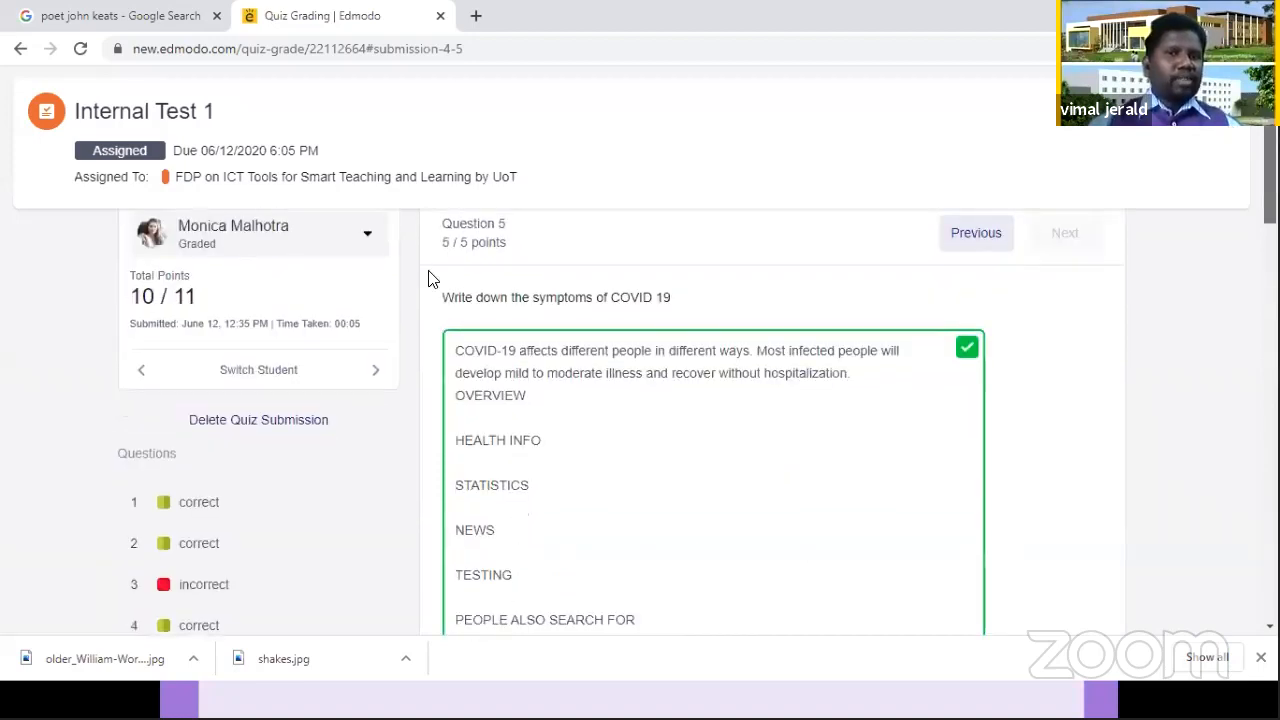
{"action": "scroll", "coordinate": [448, 277], "scroll_direction": "up", "scroll_amount": 1}
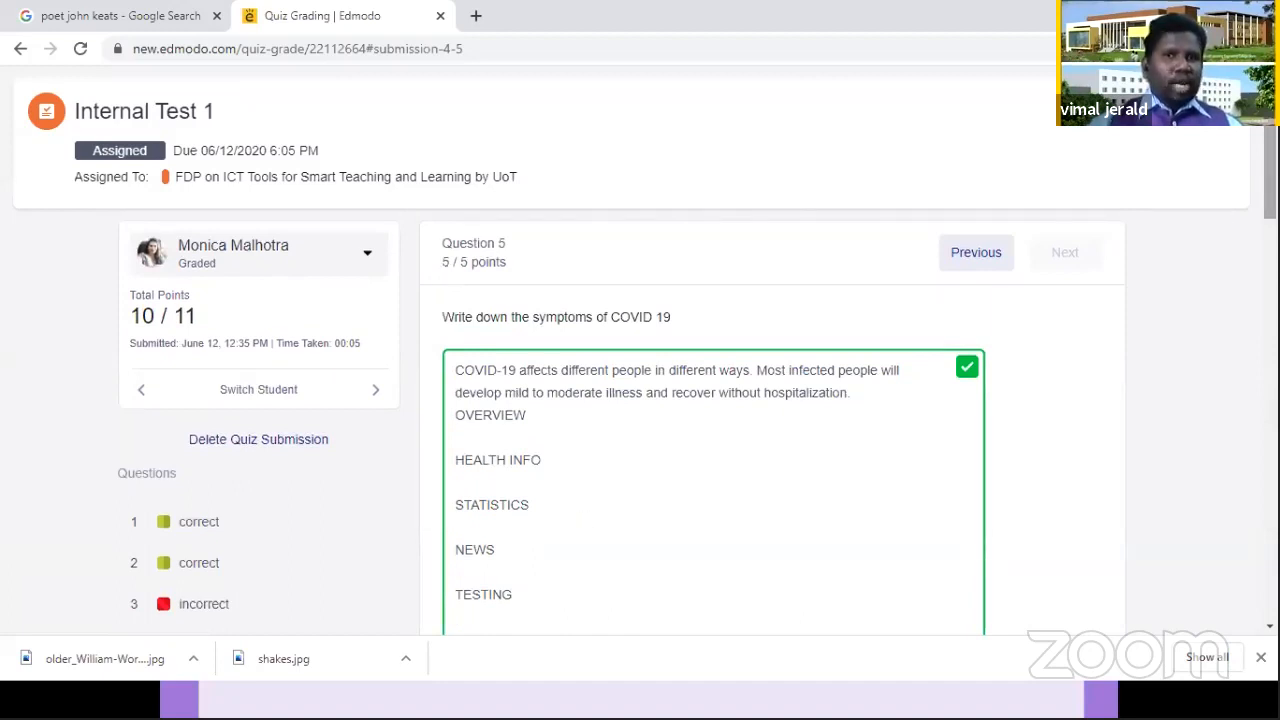
Step: Change the grading of the fourth student's question 5 answer to partial credit with 4 out of 5 points
{"action": "left_click_drag", "start_coordinate": [1270, 175], "coordinate": [1270, 575]}
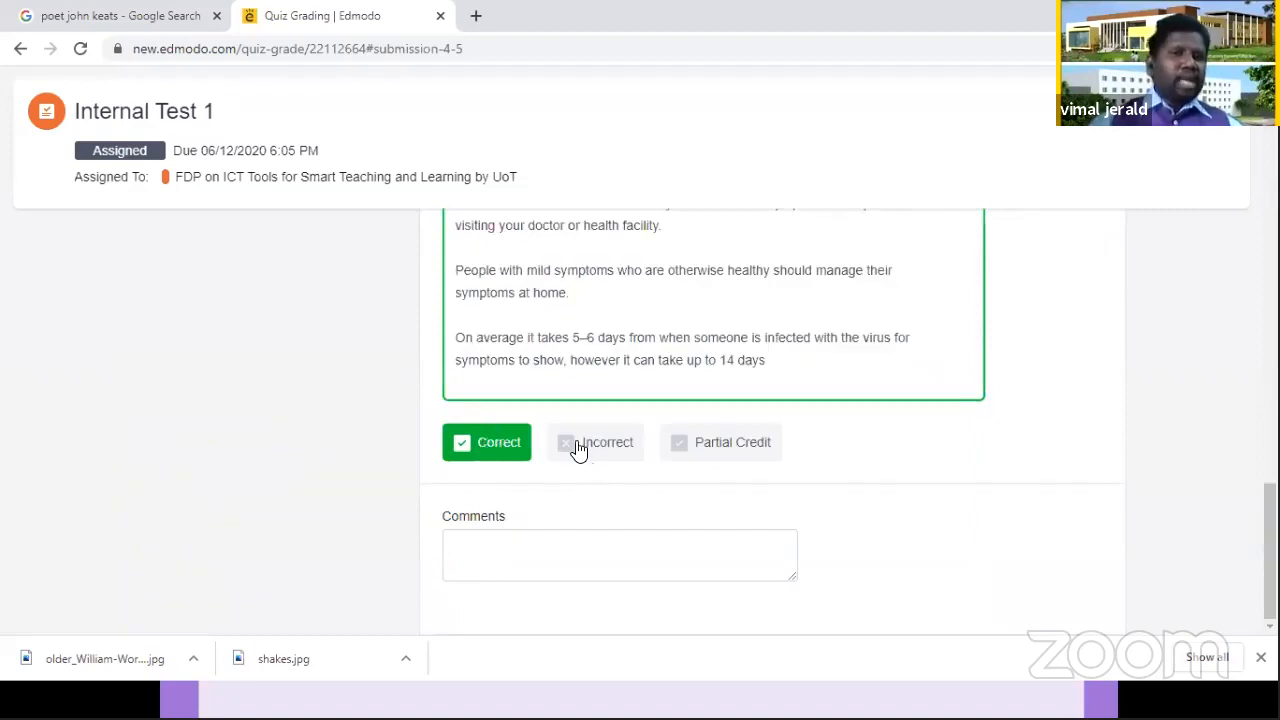
{"action": "left_click", "coordinate": [735, 446]}
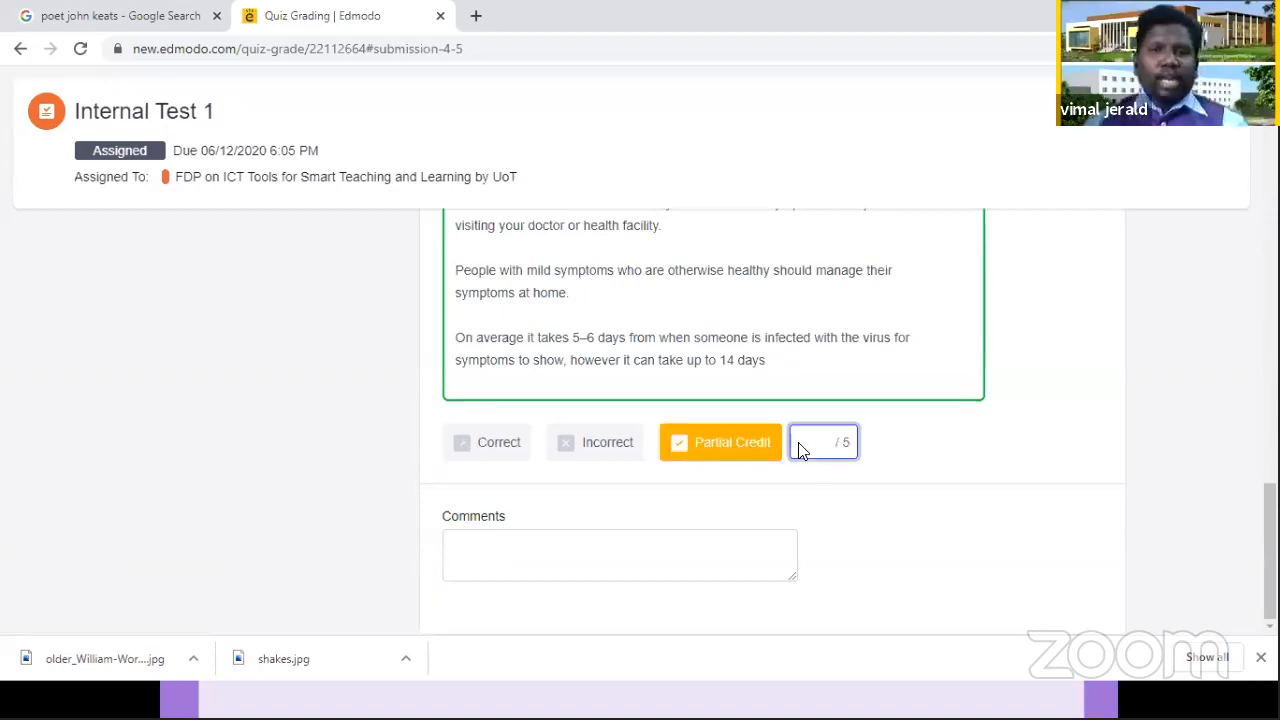
{"action": "type", "text": "4"}
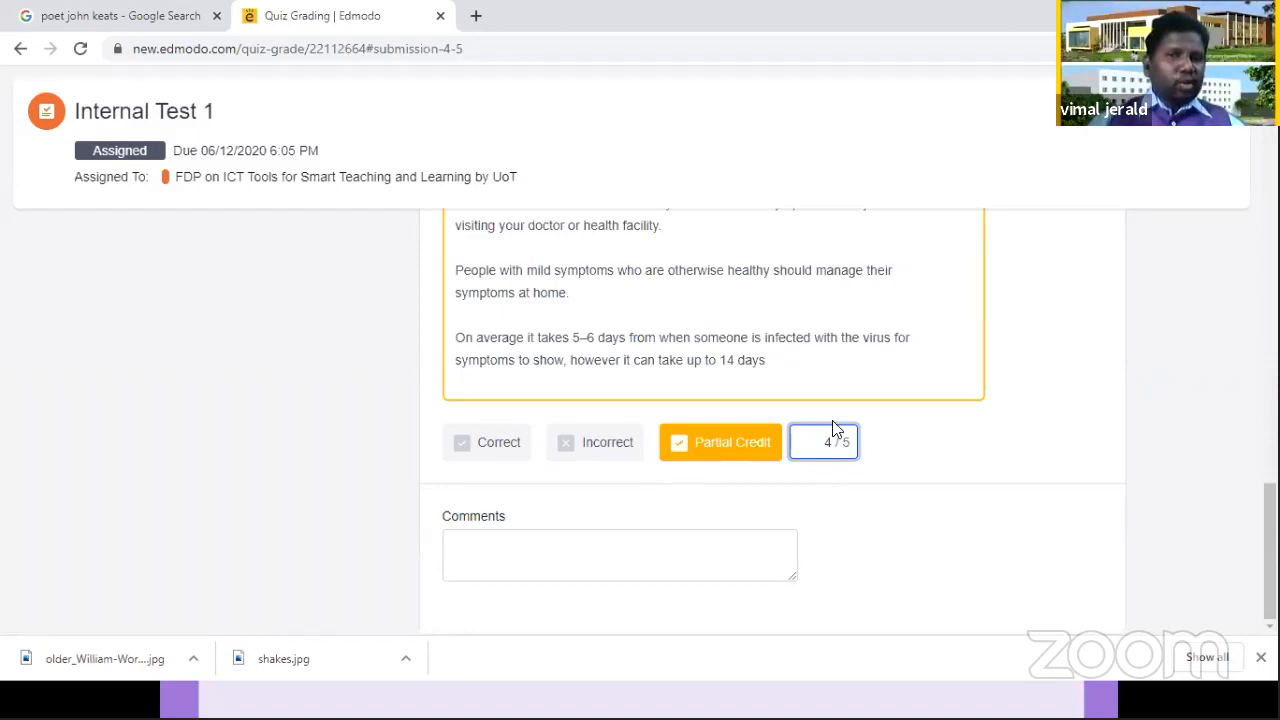
Step: Write the comment "Some more are missing" on the fourth student's question 5 answer
{"action": "left_click", "coordinate": [616, 564]}
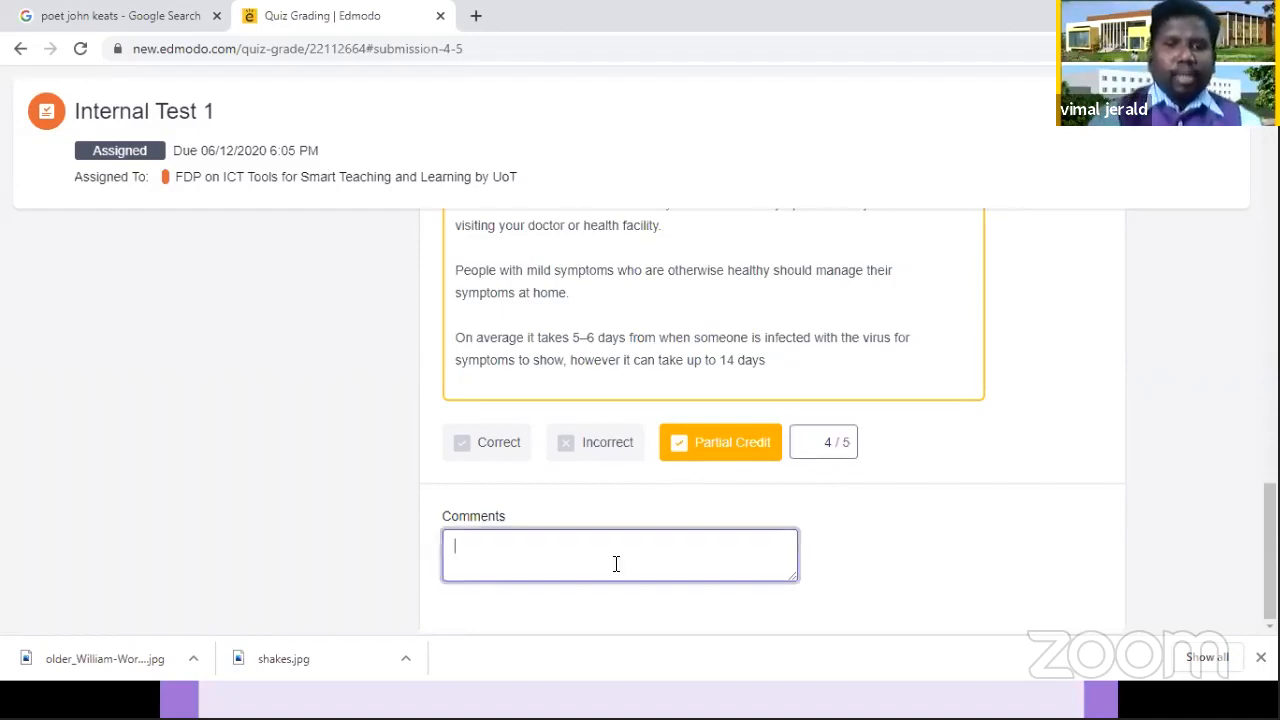
{"action": "type", "text": "Very "}
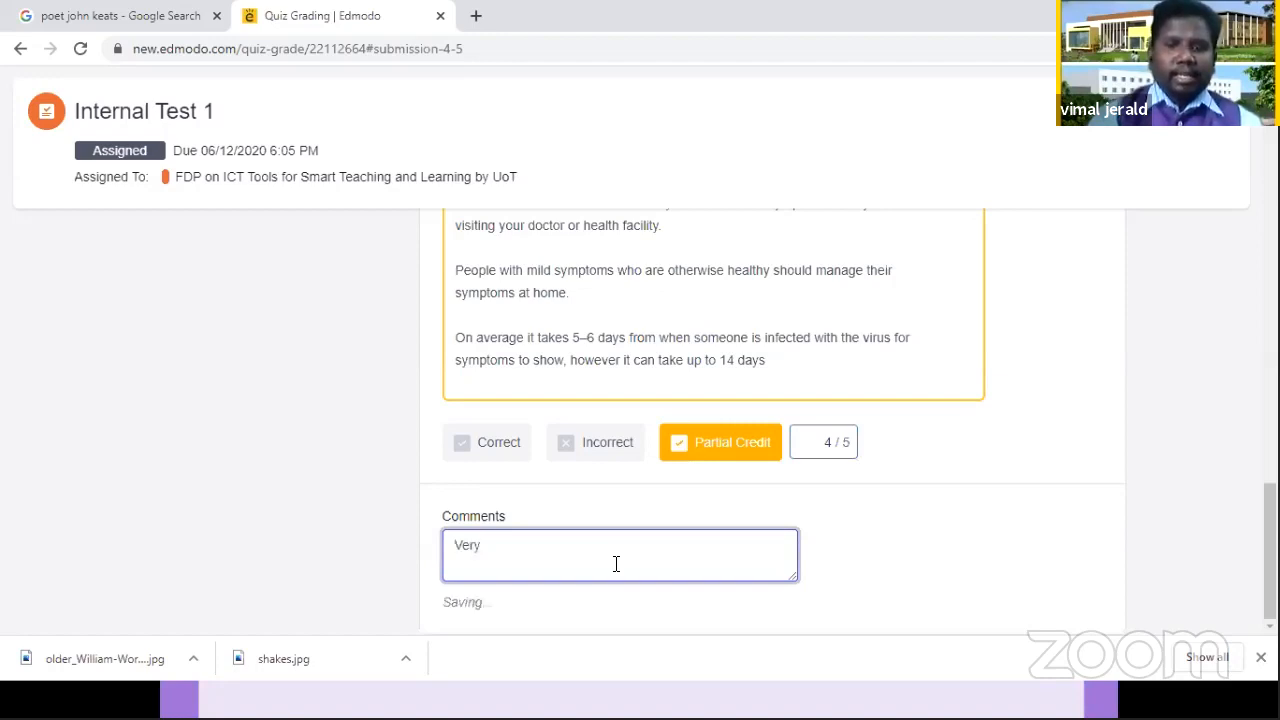
{"action": "type", "text": "So"}
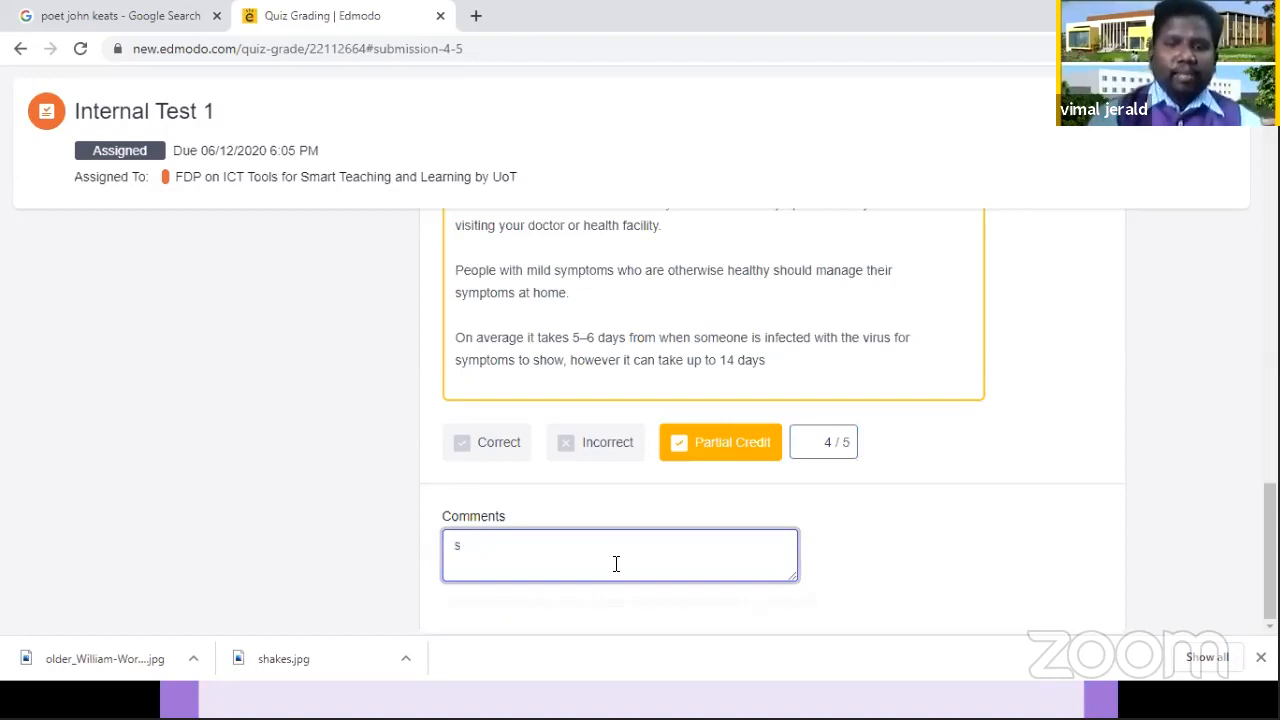
{"action": "type", "text": "me more "}
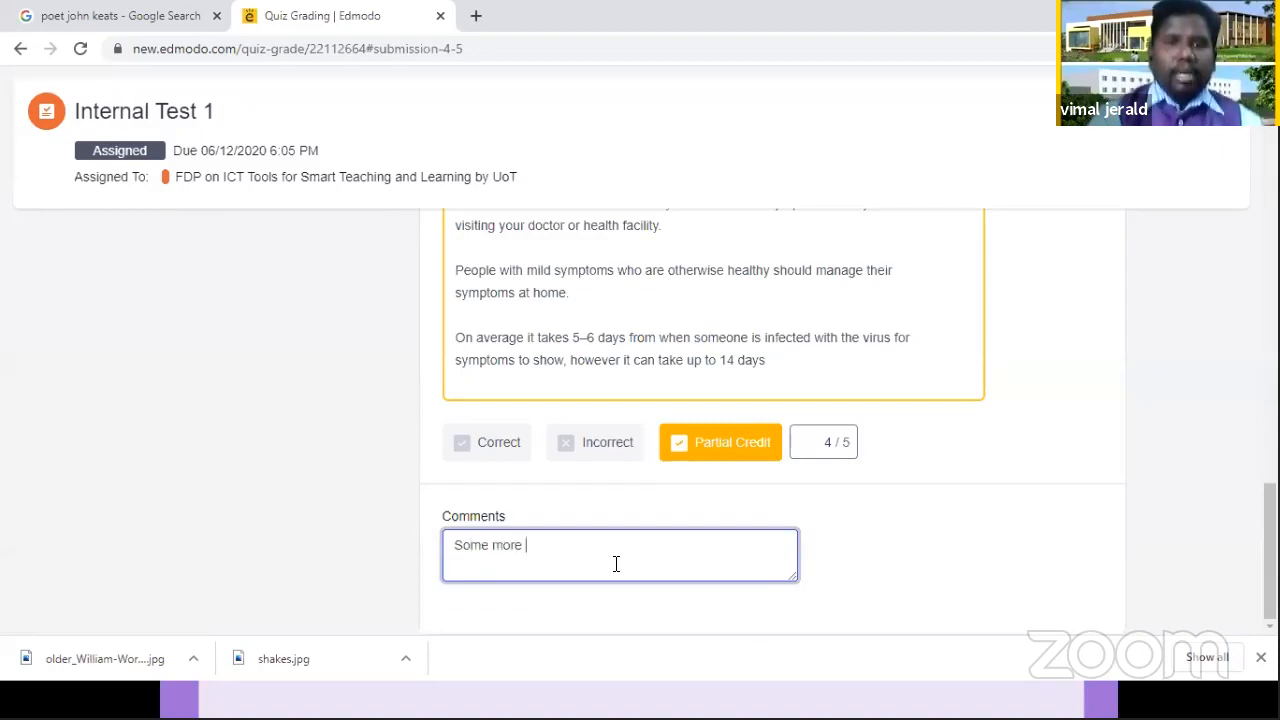
{"action": "type", "text": "are"}
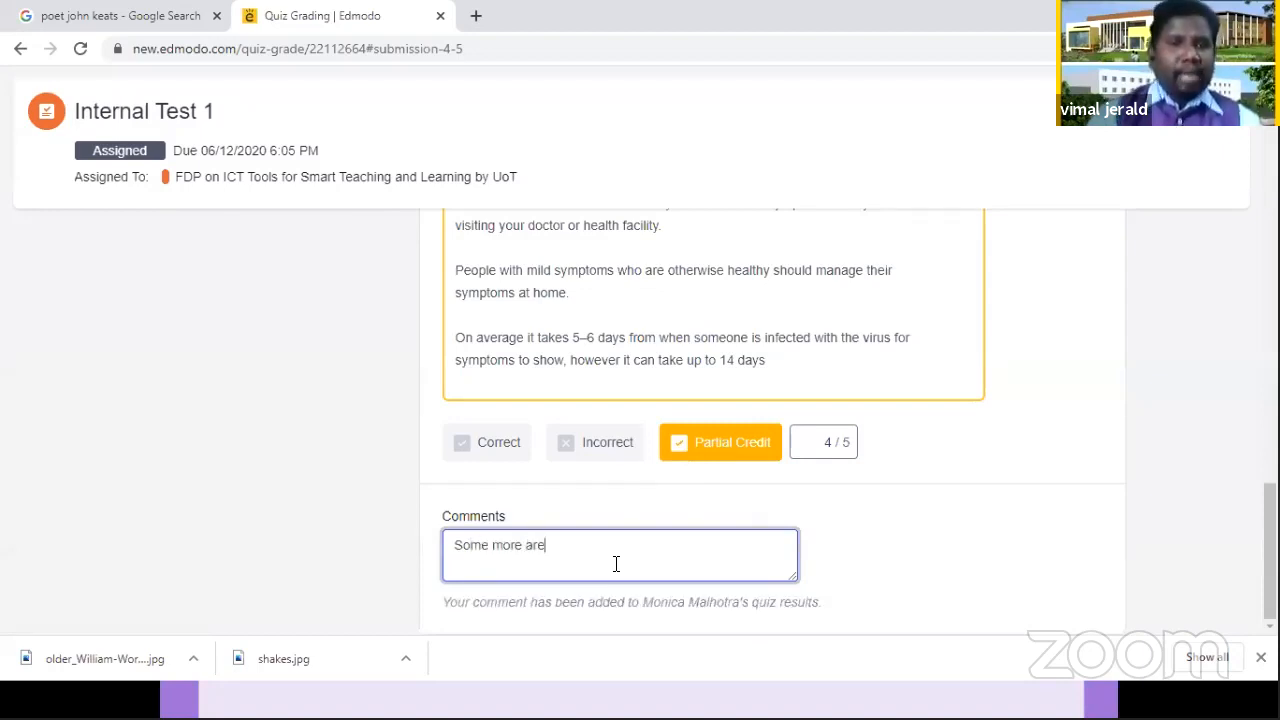
{"action": "type", "text": " missing"}
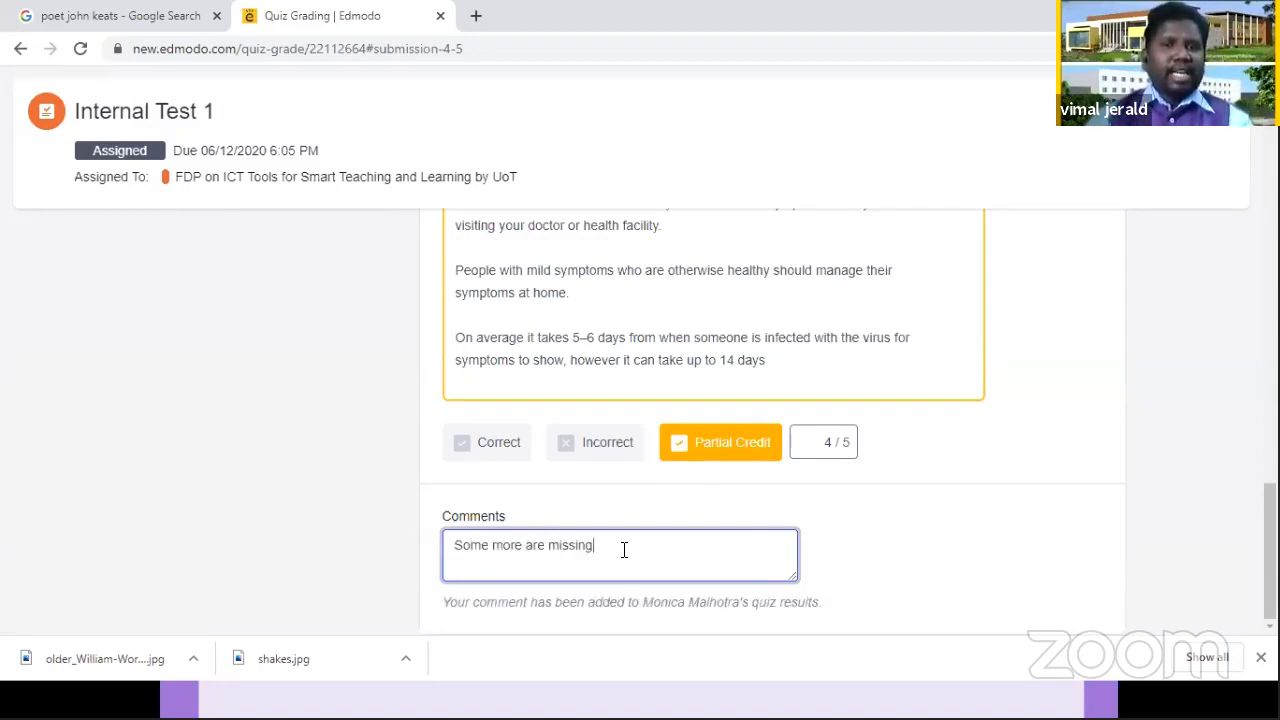
{"action": "triple_click", "coordinate": [480, 550]}
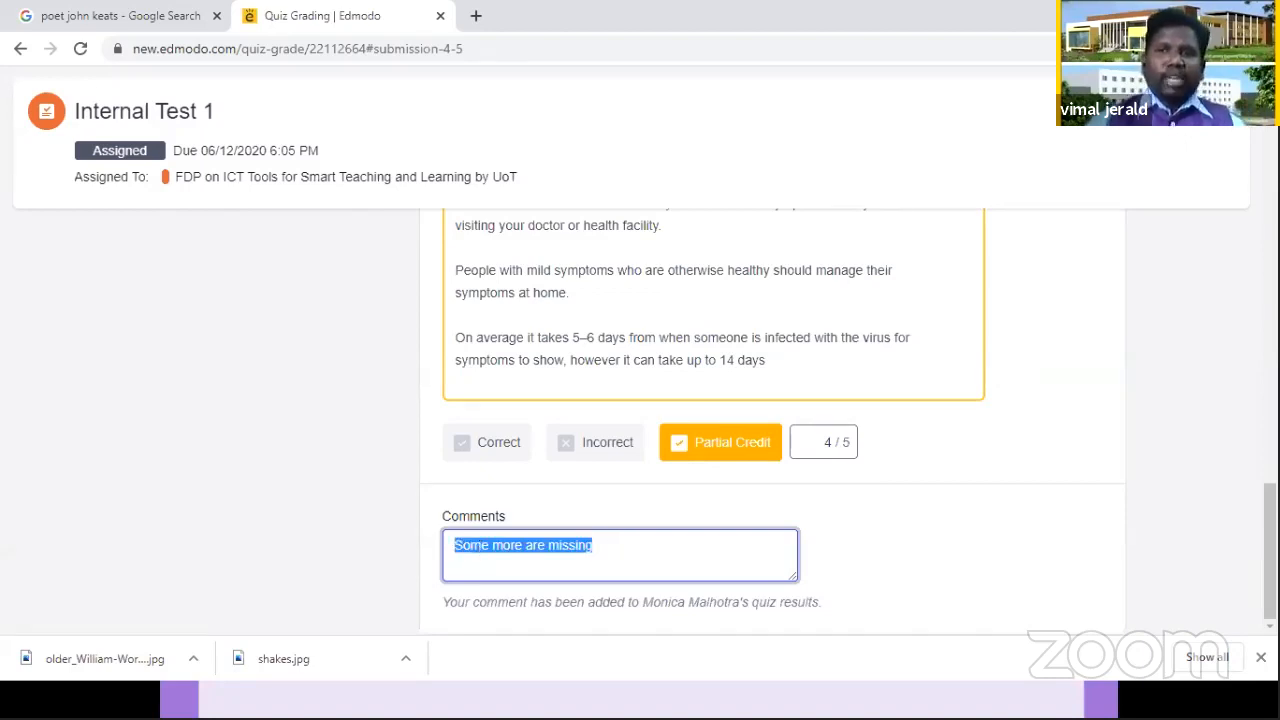
Step: Review the fourth student's total points, the list of students, and the partial credit and comment given for question 5
{"action": "left_click_drag", "start_coordinate": [1270, 570], "coordinate": [1244, 214]}
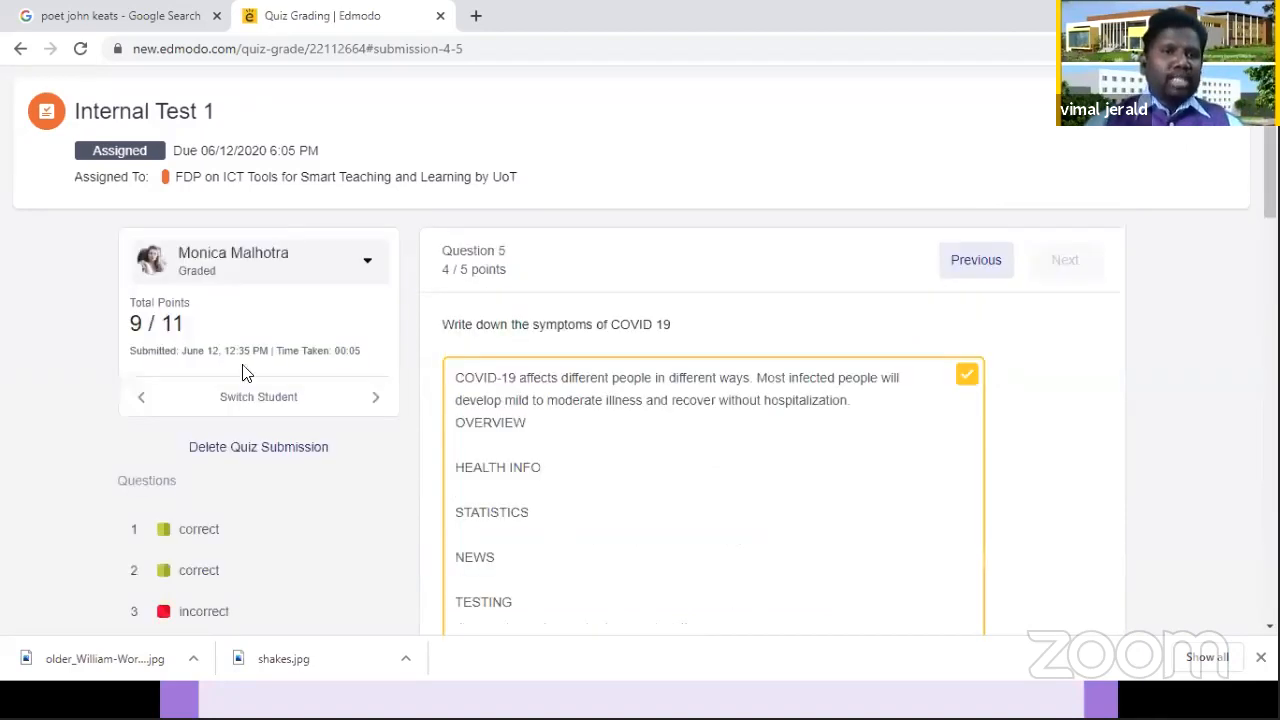
{"action": "left_click", "coordinate": [245, 374]}
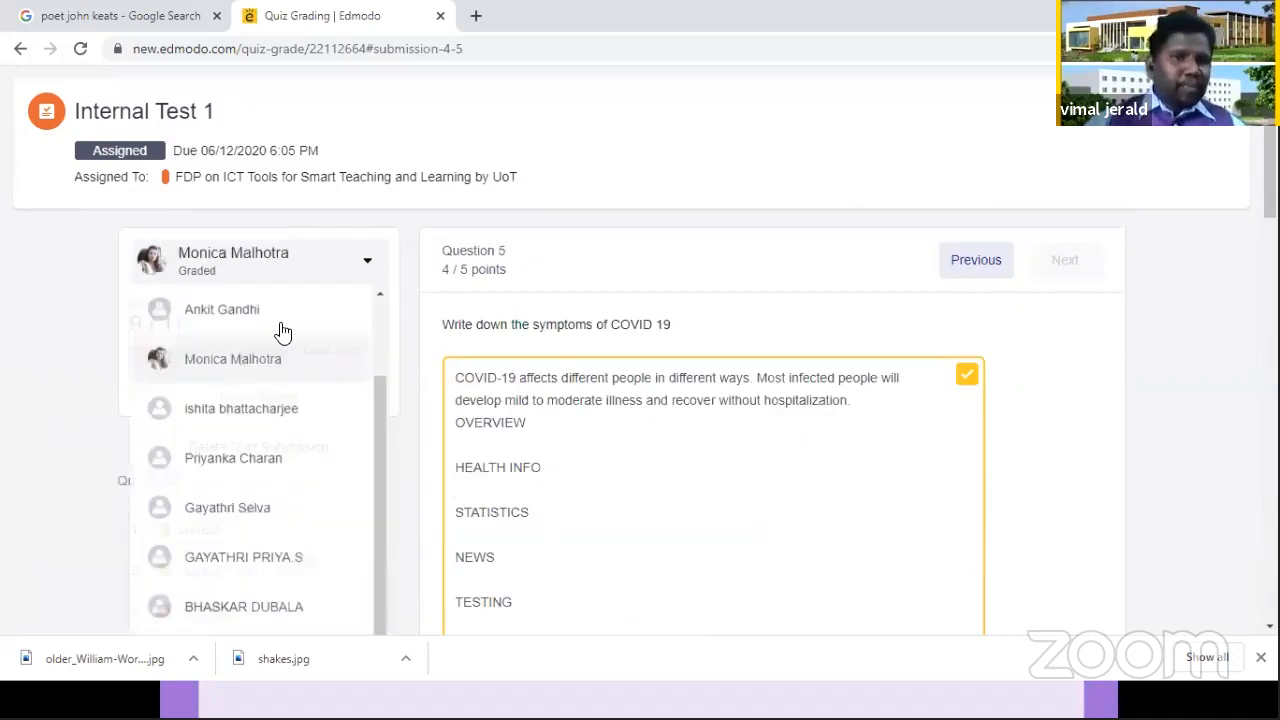
{"action": "left_click", "coordinate": [379, 321]}
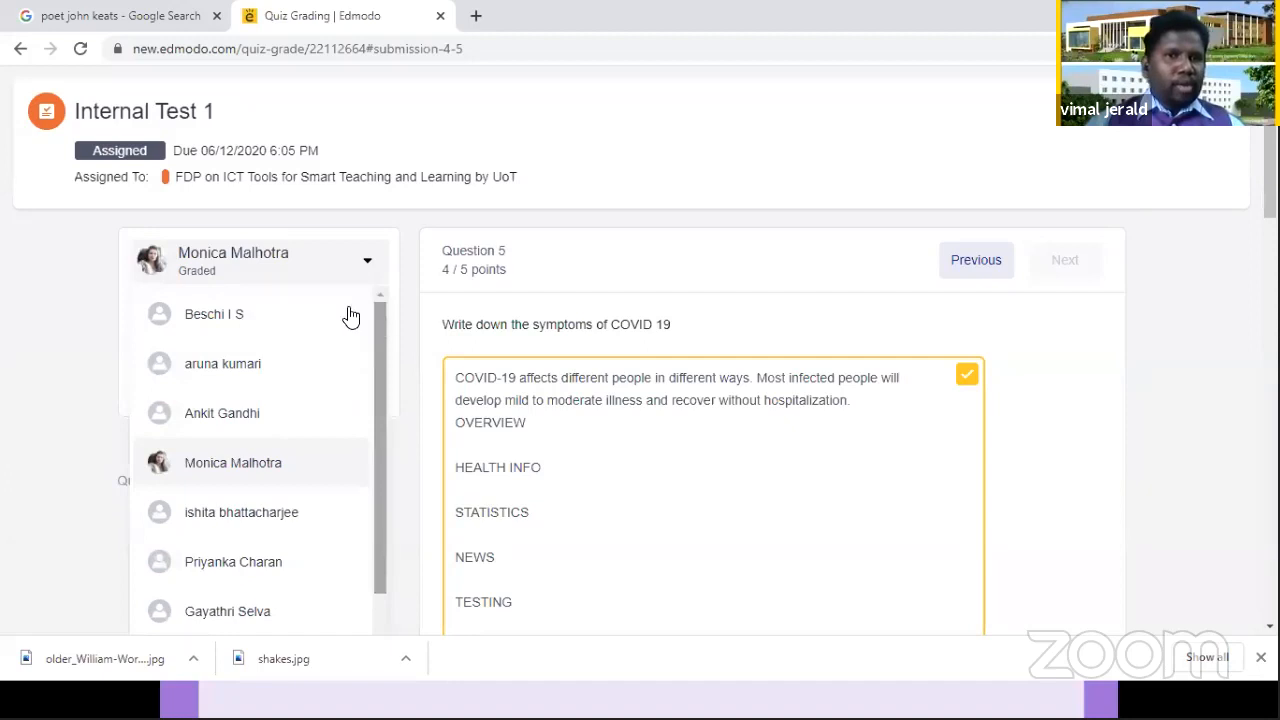
{"action": "left_click", "coordinate": [1034, 281]}
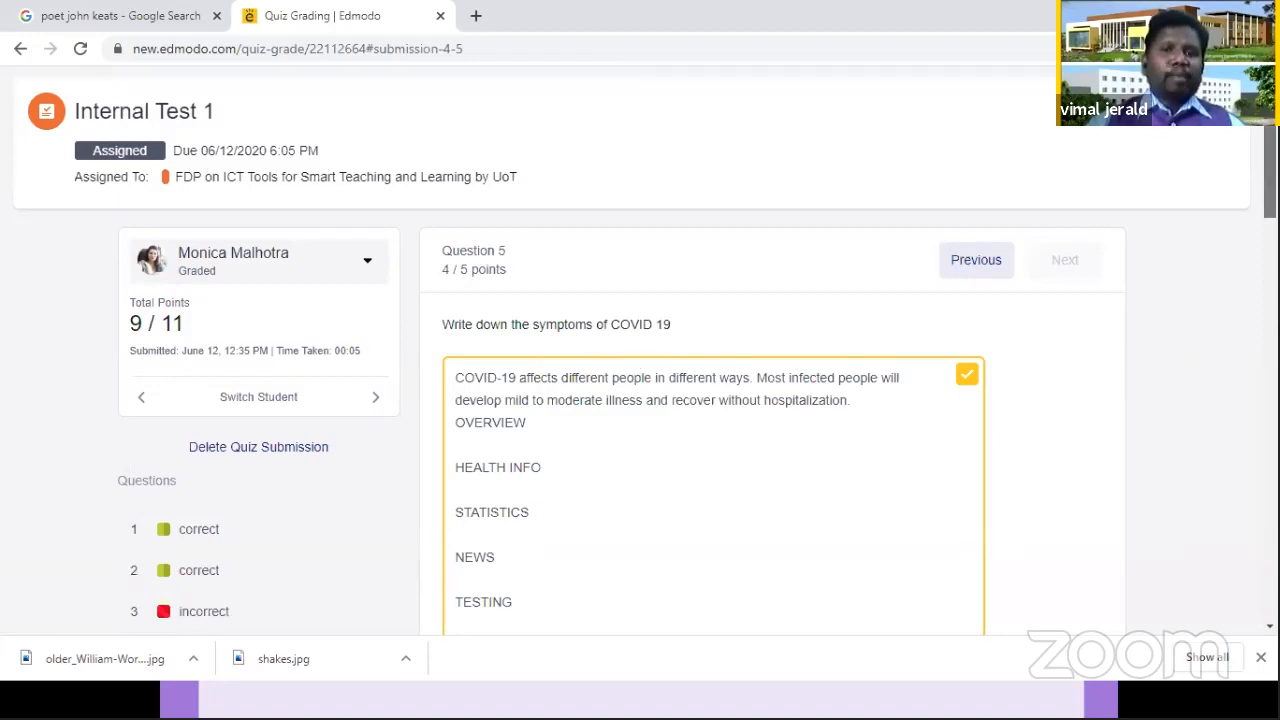
{"action": "scroll", "coordinate": [700, 420], "scroll_direction": "down", "scroll_amount": 5}
{"action": "scroll", "coordinate": [700, 420], "scroll_direction": "down", "scroll_amount": 10}
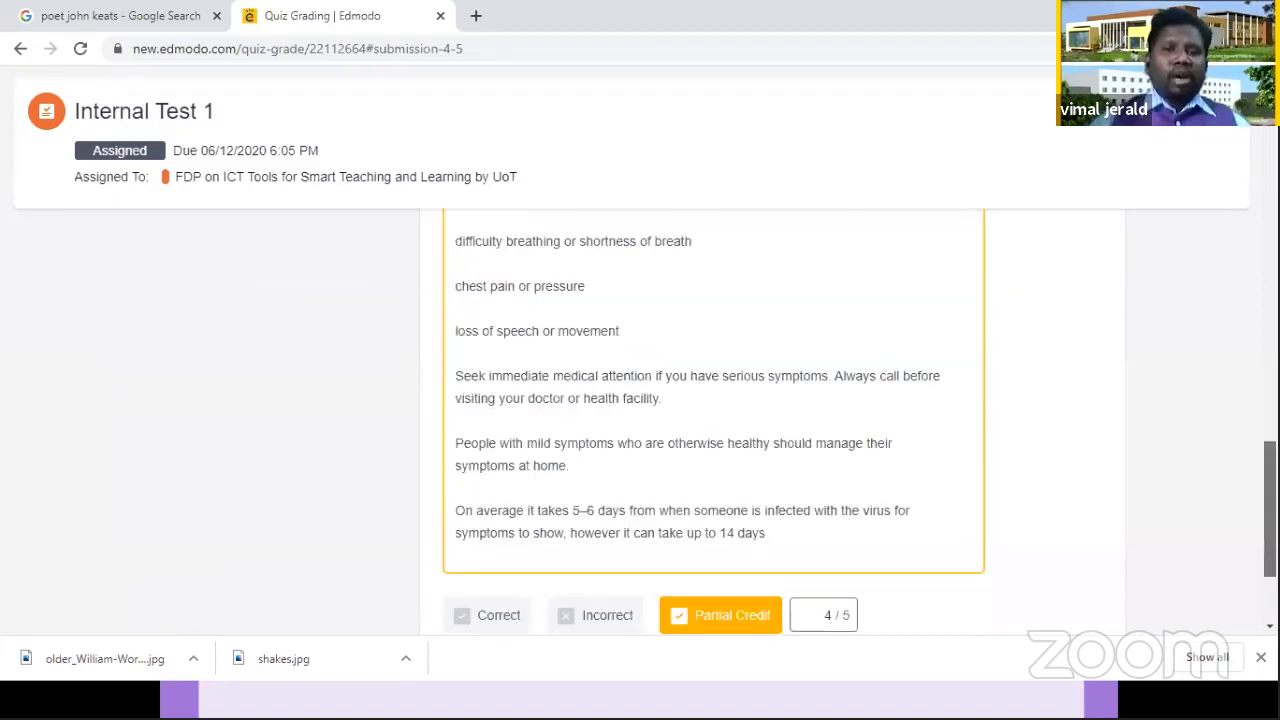
{"action": "scroll", "coordinate": [700, 420], "scroll_direction": "down", "scroll_amount": 1}
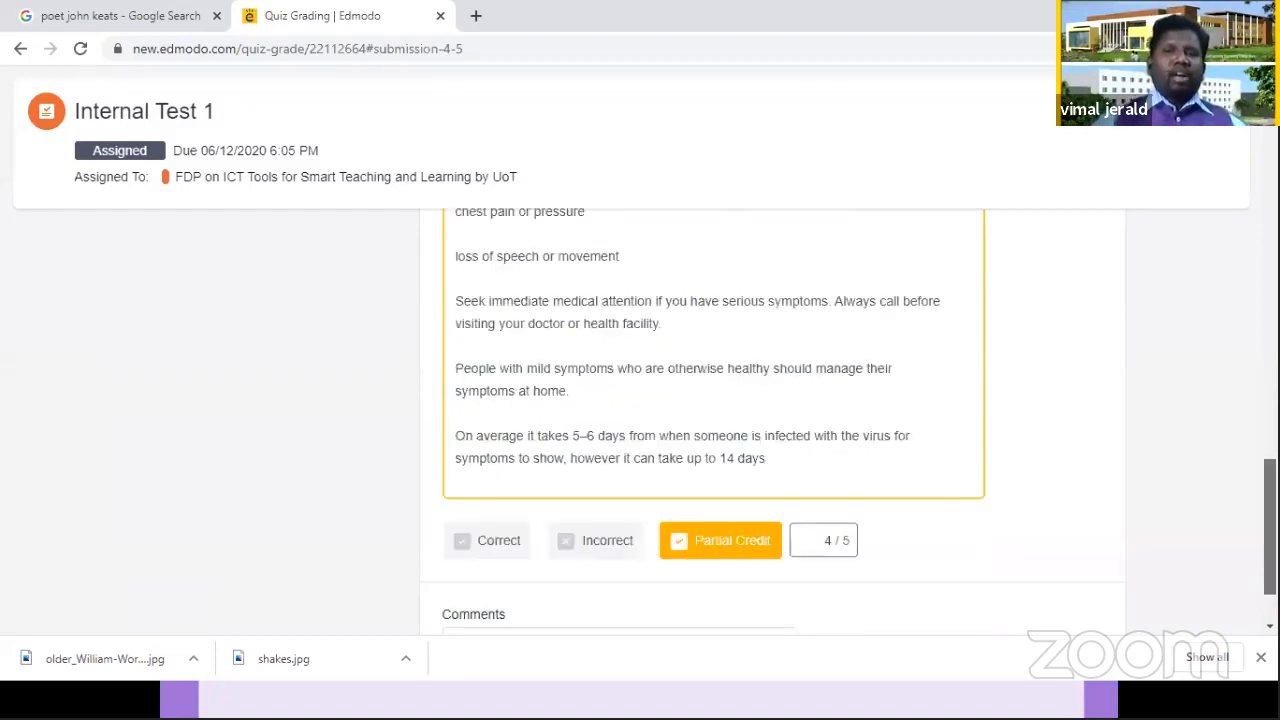
{"action": "scroll", "coordinate": [1074, 429], "scroll_direction": "down", "scroll_amount": 1}
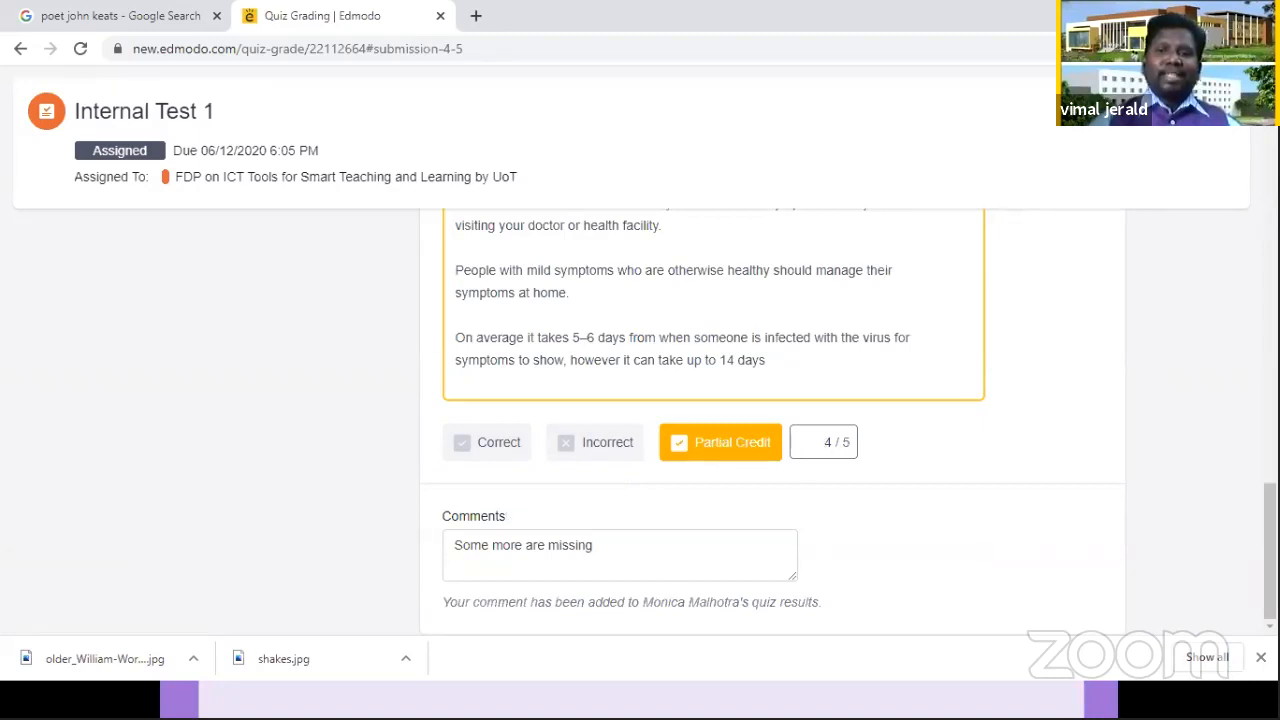
{"action": "left_click_drag", "start_coordinate": [1270, 550], "coordinate": [1270, 150]}
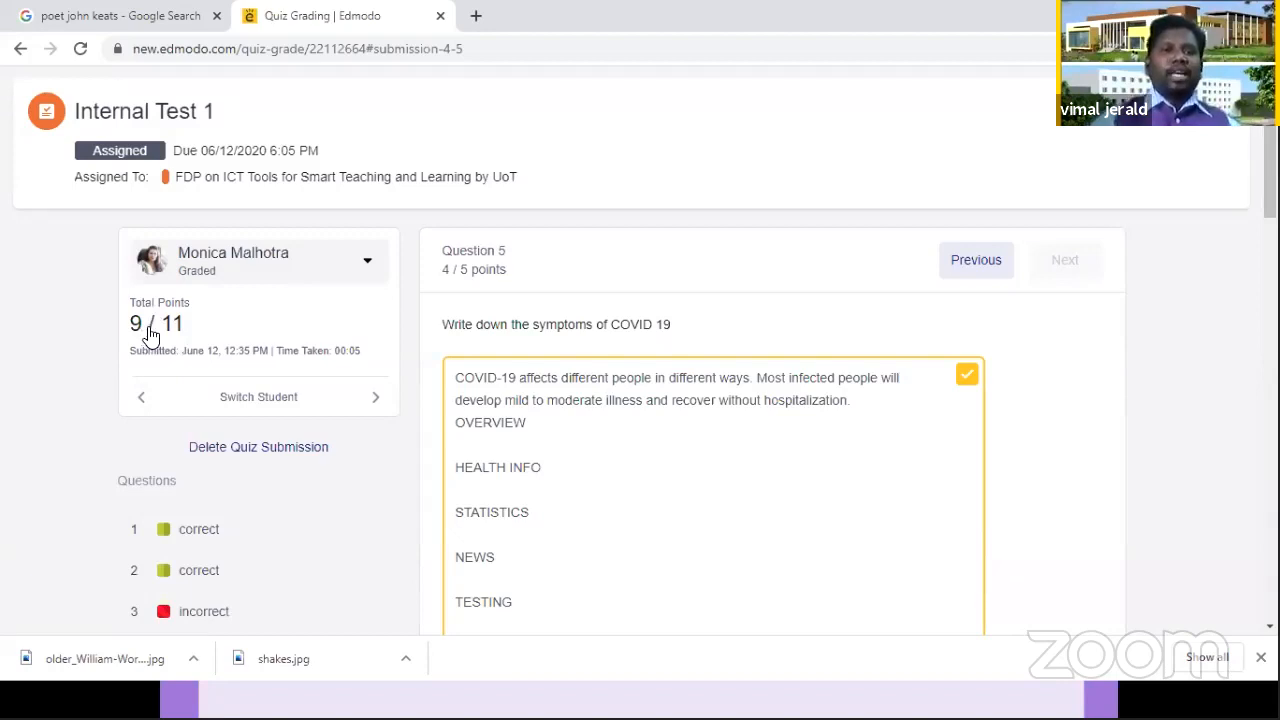
Step: Switch to the fifth student's submission, give question 5 partial credit of 3 out of 5, and check the question results
{"action": "left_click", "coordinate": [253, 274]}
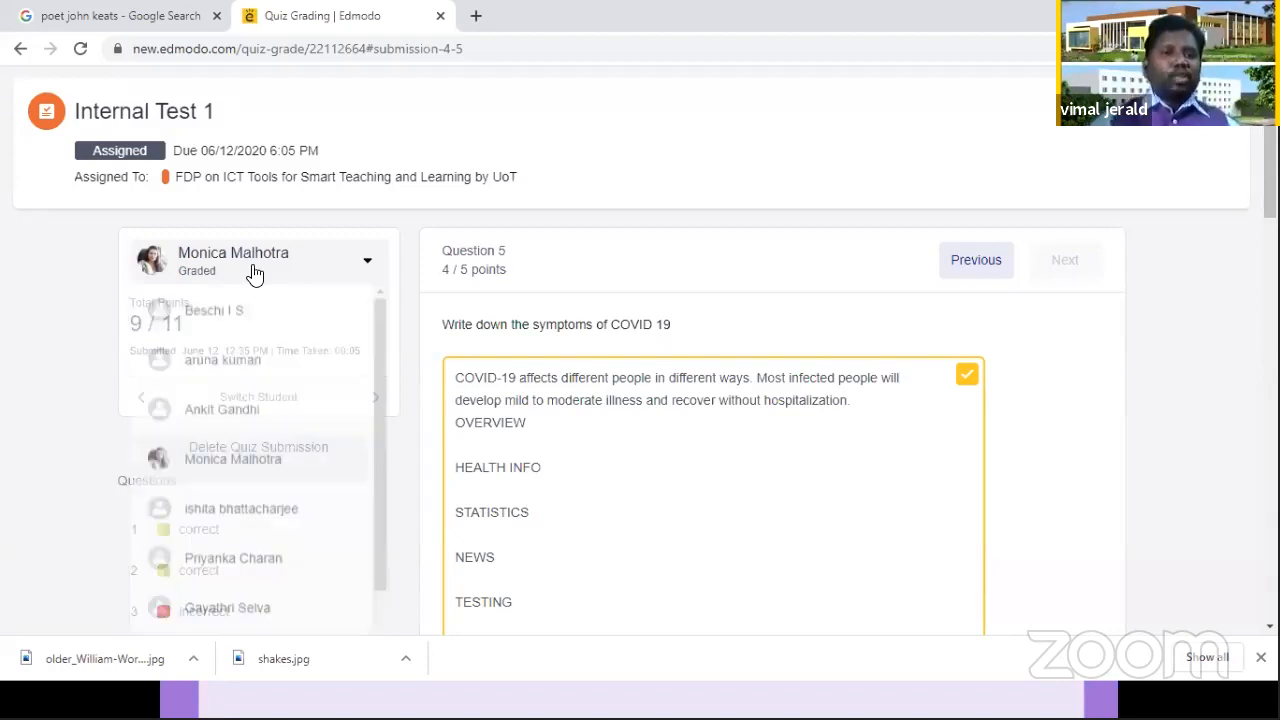
{"action": "left_click", "coordinate": [264, 518]}
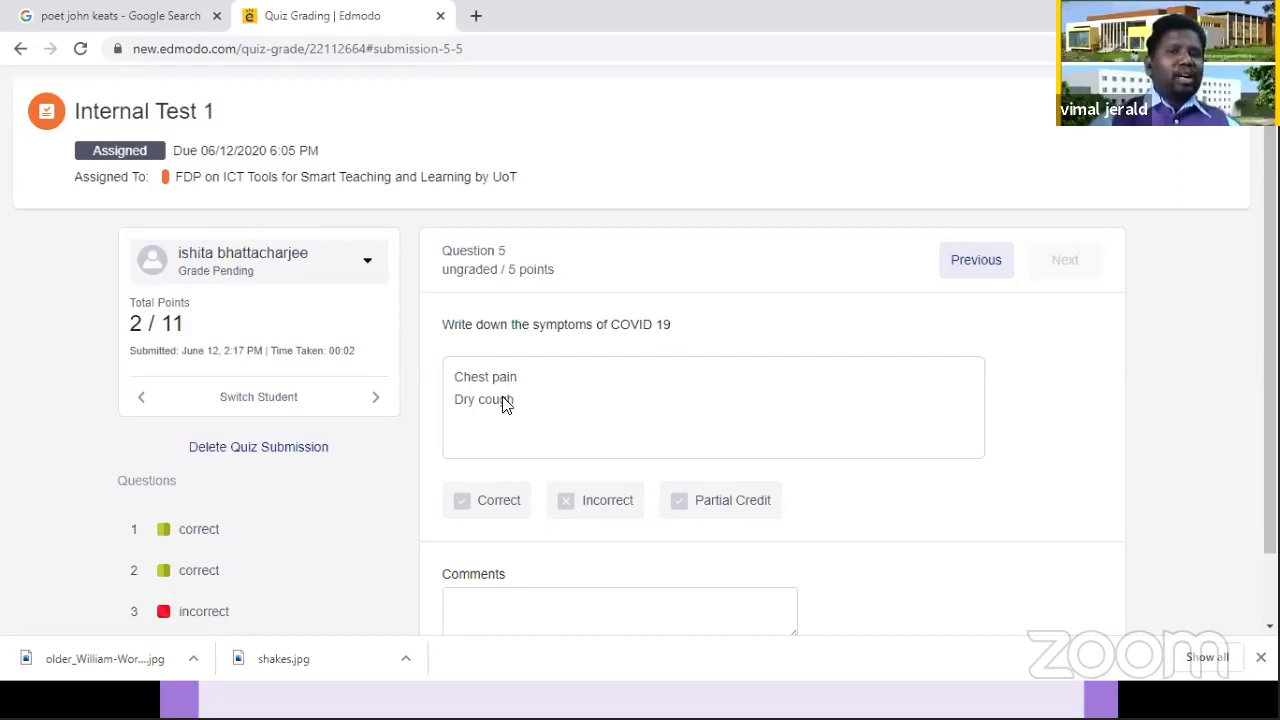
{"action": "left_click", "coordinate": [766, 503]}
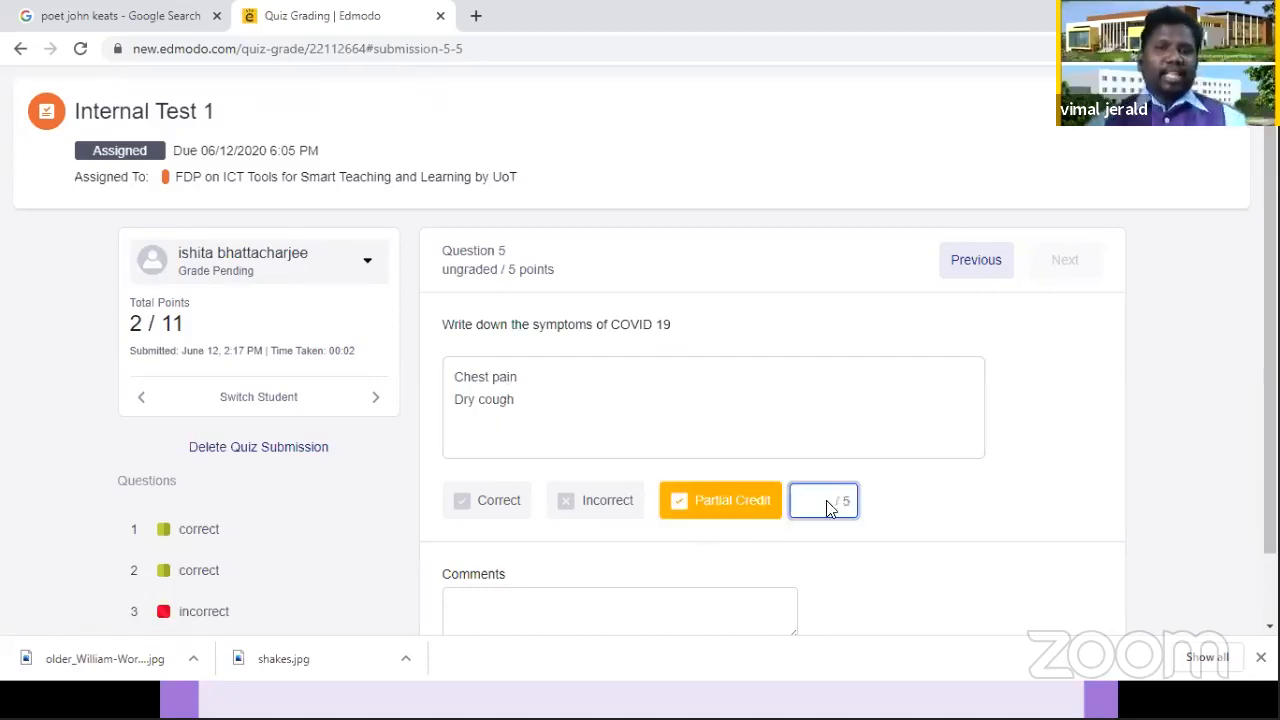
{"action": "type", "text": "3"}
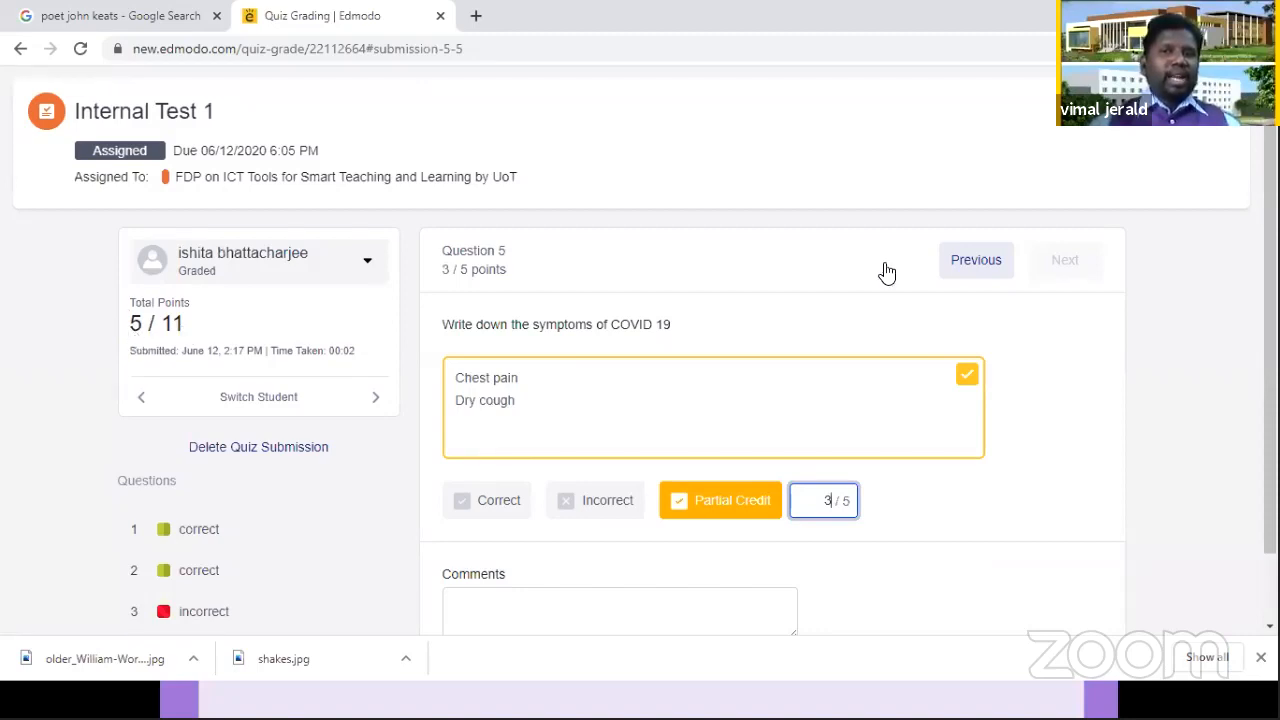
{"action": "left_click", "coordinate": [958, 267]}
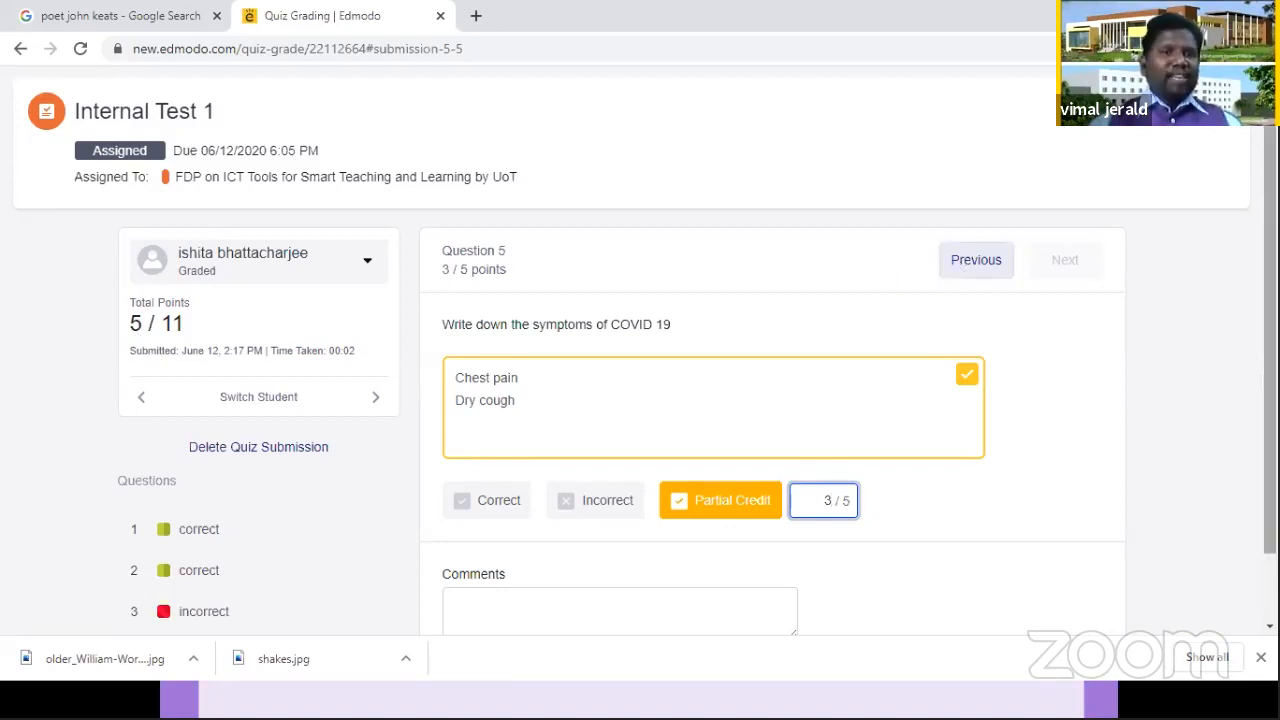
{"action": "scroll", "coordinate": [240, 289], "scroll_direction": "down", "scroll_amount": 1}
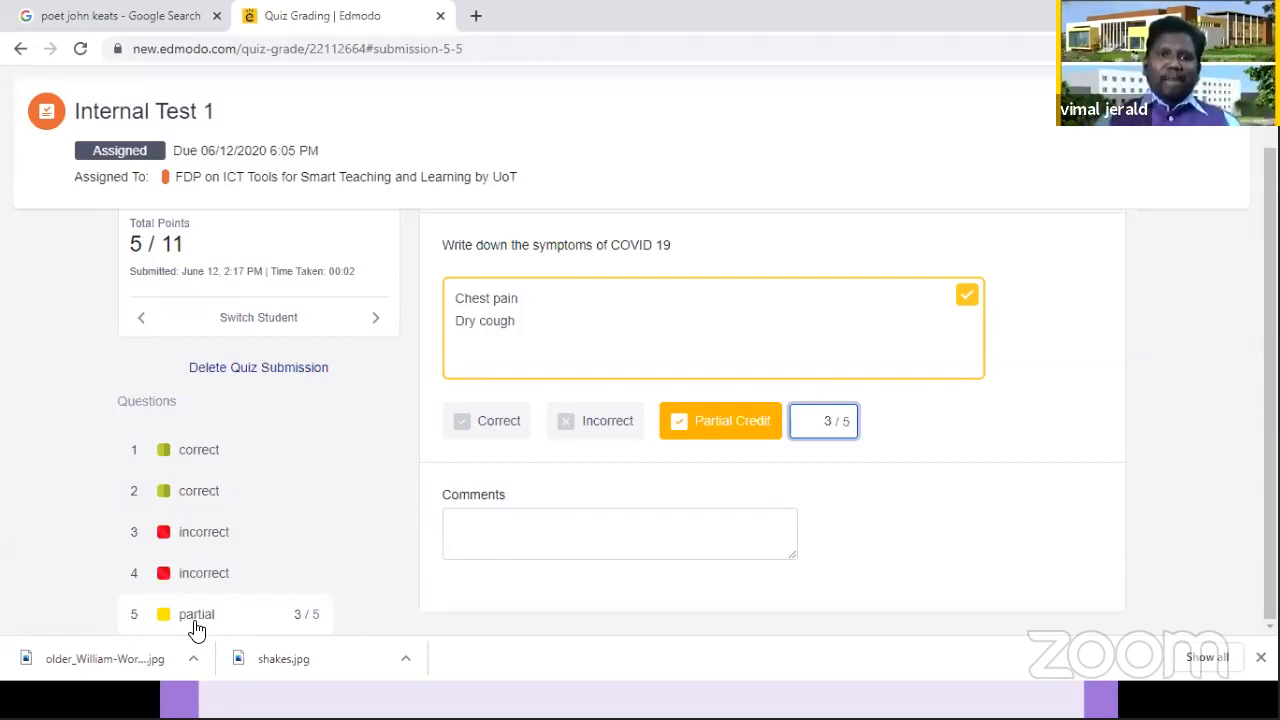
{"action": "scroll", "coordinate": [220, 566], "scroll_direction": "up", "scroll_amount": 1}
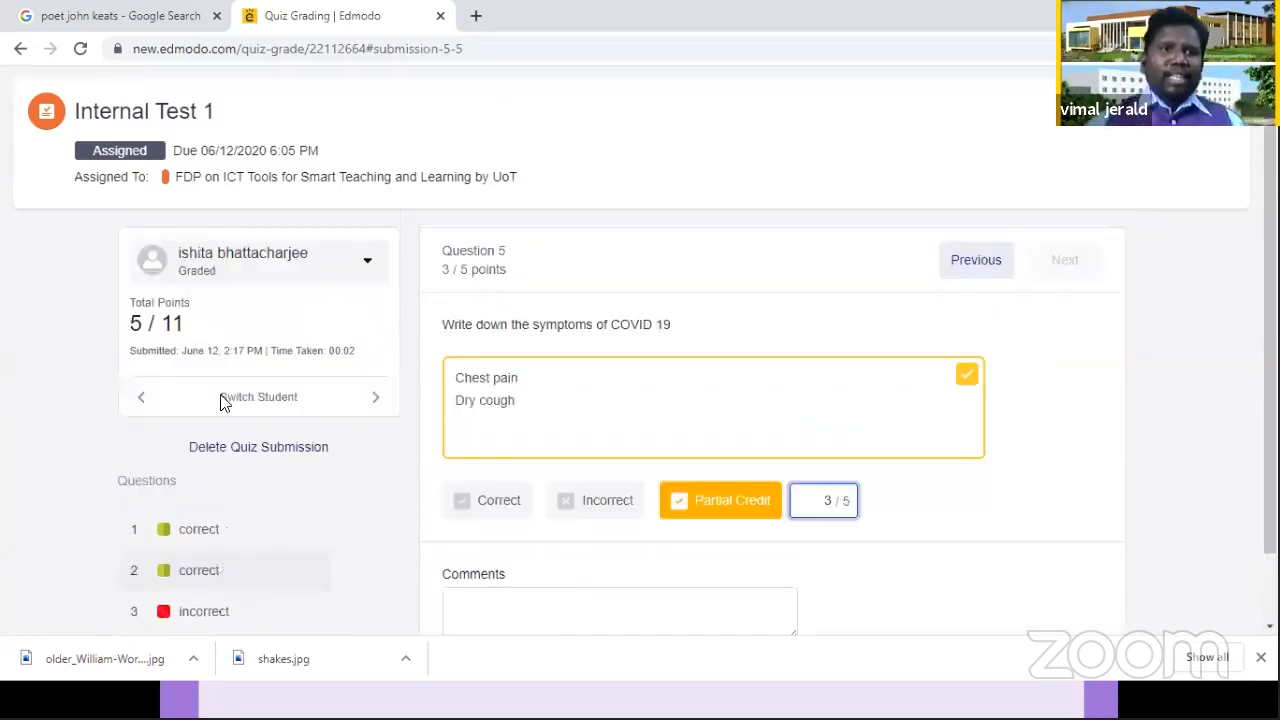
Step: Leave the student submissions and return to the overview page of the Internal Test 1 quiz
{"action": "left_click", "coordinate": [21, 50]}
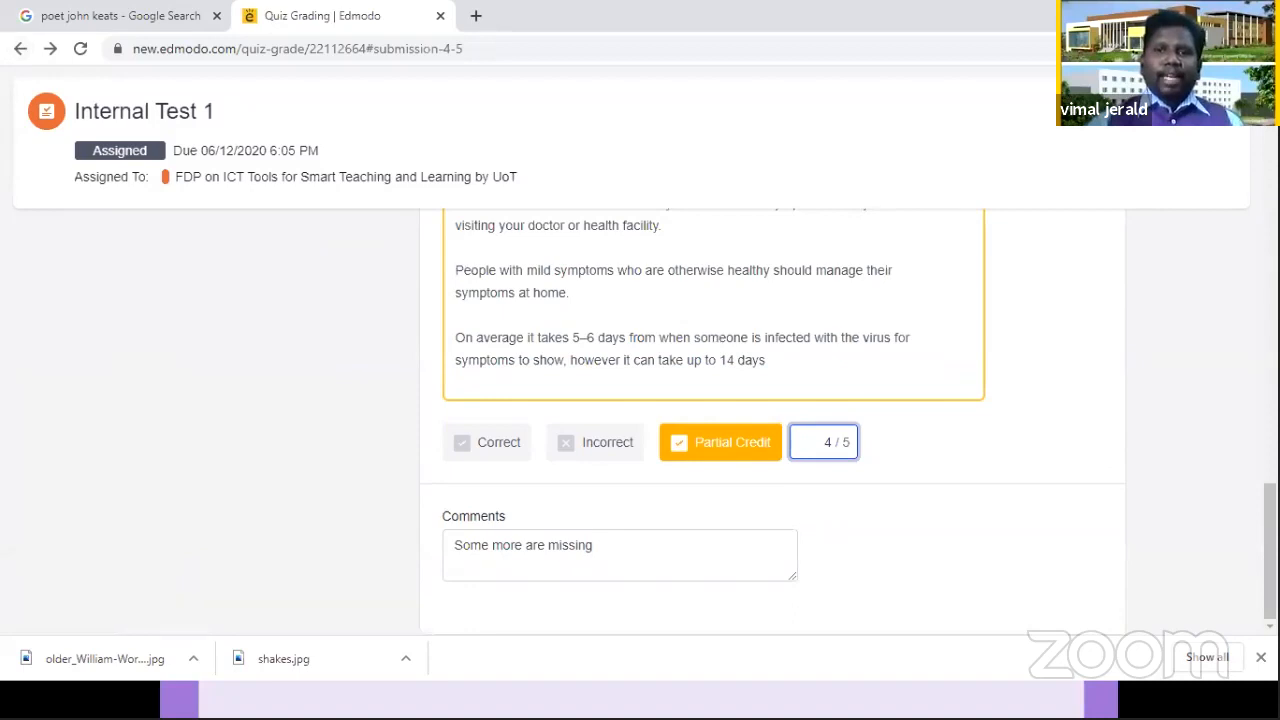
{"action": "scroll", "coordinate": [1100, 313], "scroll_direction": "up", "scroll_amount": 5}
{"action": "scroll", "coordinate": [1097, 305], "scroll_direction": "up", "scroll_amount": 1}
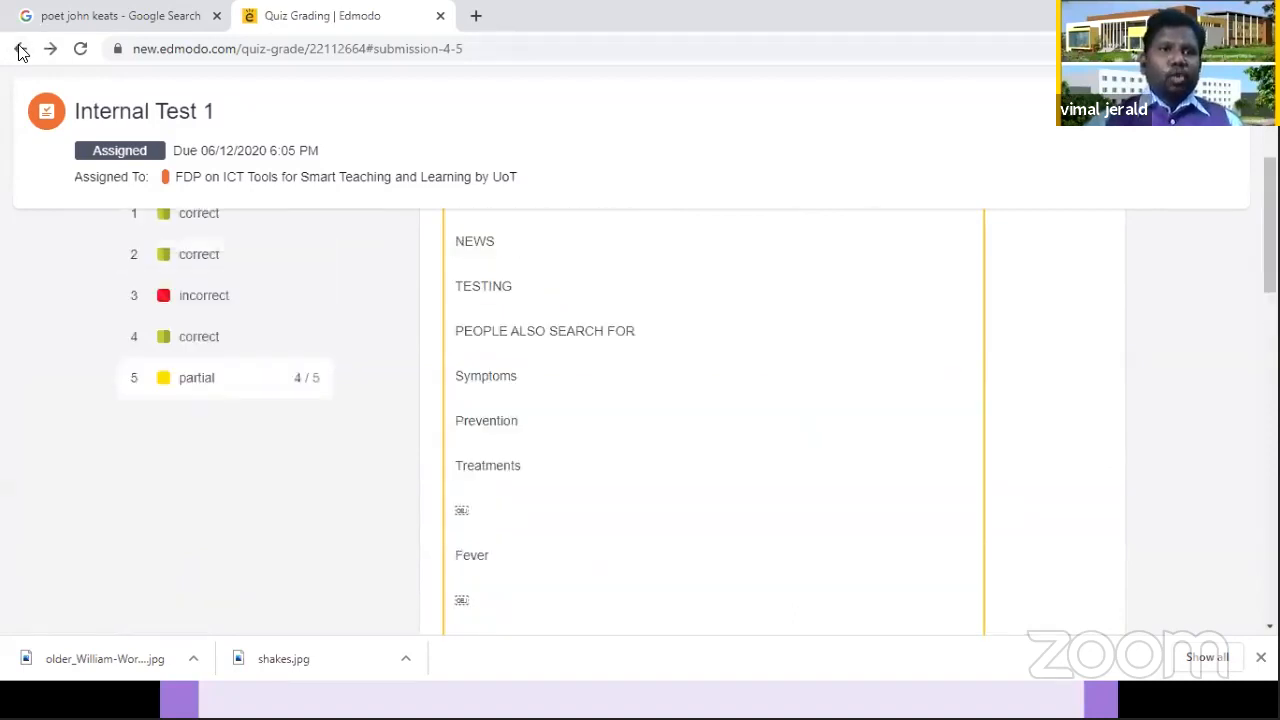
{"action": "left_click", "coordinate": [20, 52]}
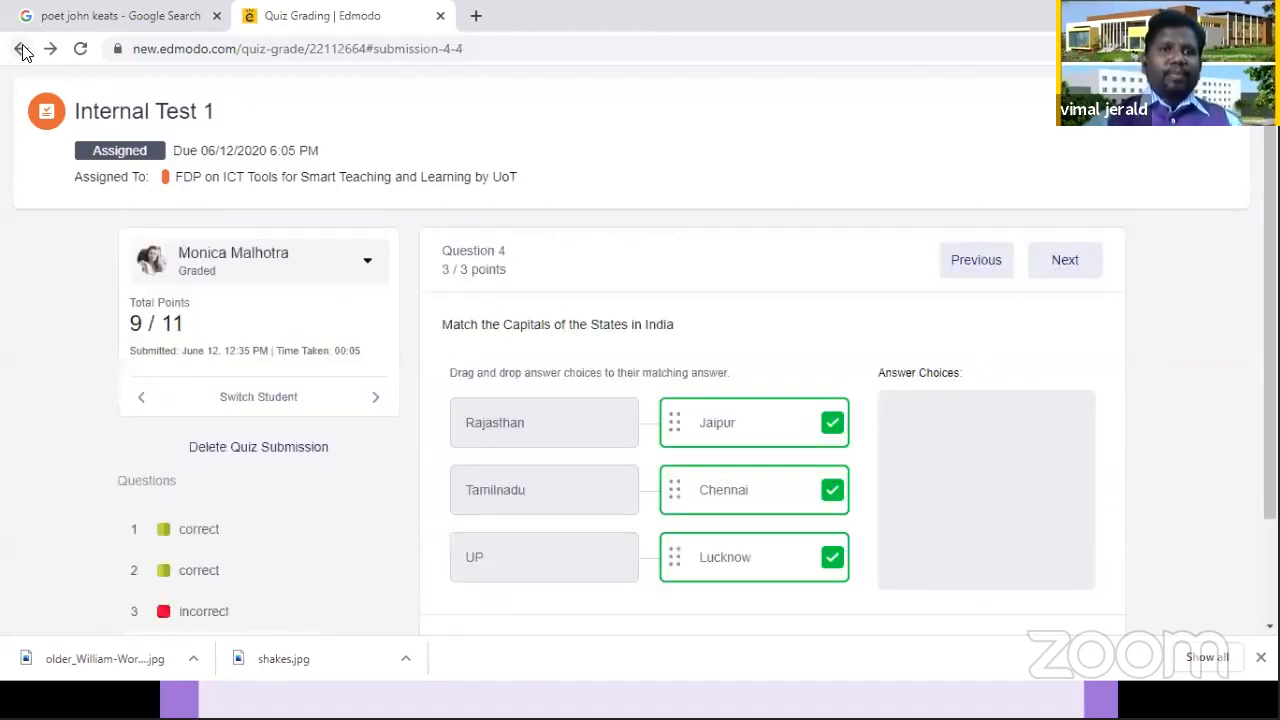
{"action": "left_click", "coordinate": [20, 50]}
{"action": "left_click", "coordinate": [20, 50]}
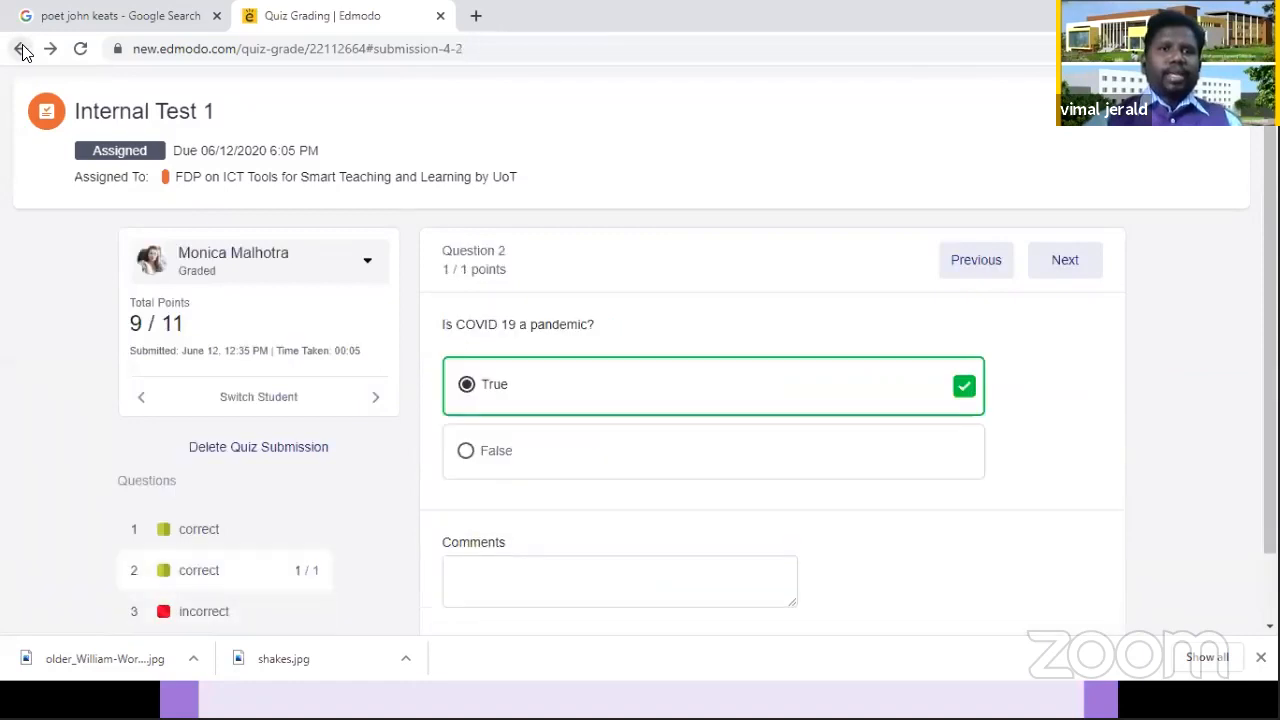
{"action": "left_click", "coordinate": [20, 50]}
{"action": "left_click", "coordinate": [20, 50]}
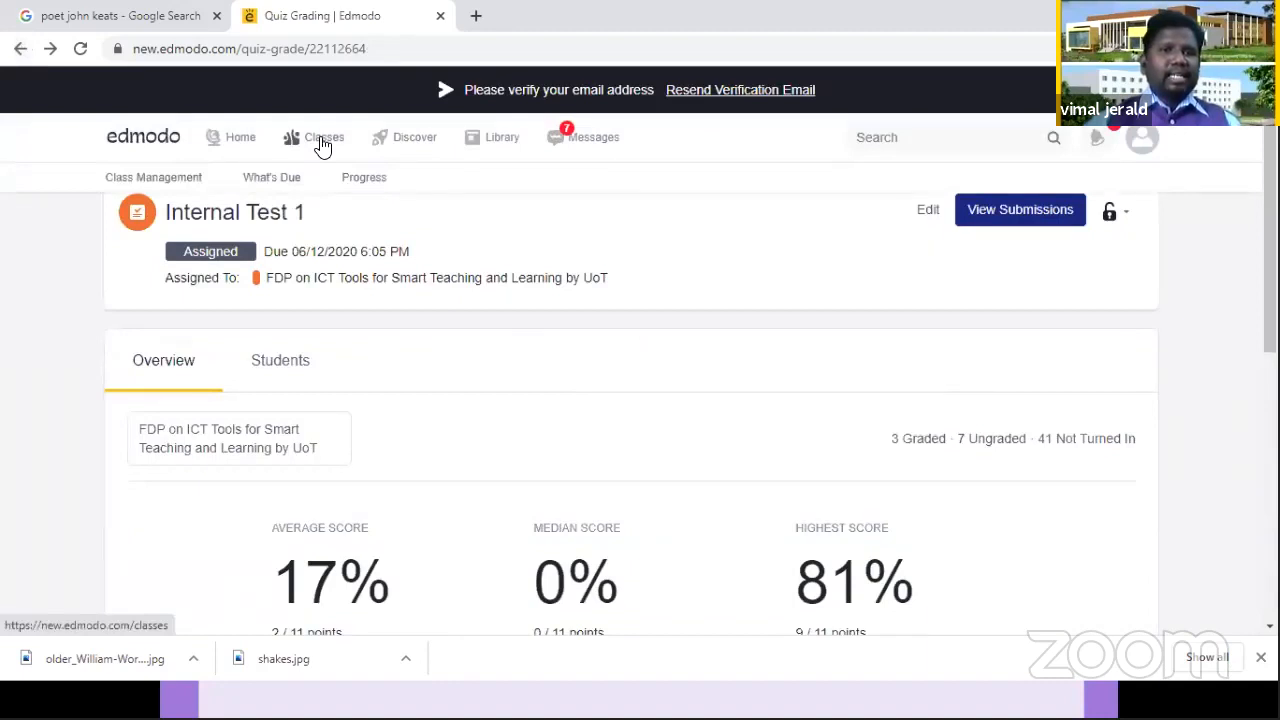
Step: Open the progress gradebook of the FDP on ICT Tools class and look through the students' grades
{"action": "left_click", "coordinate": [322, 146]}
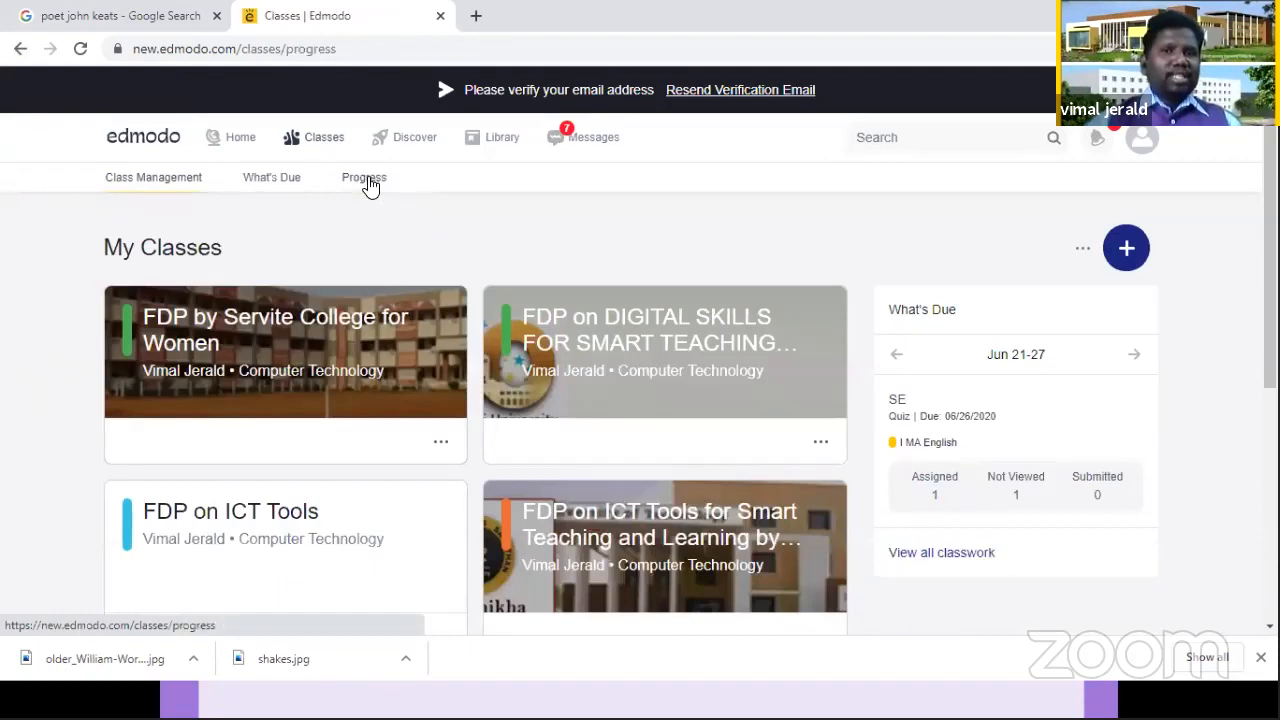
{"action": "left_click", "coordinate": [366, 181]}
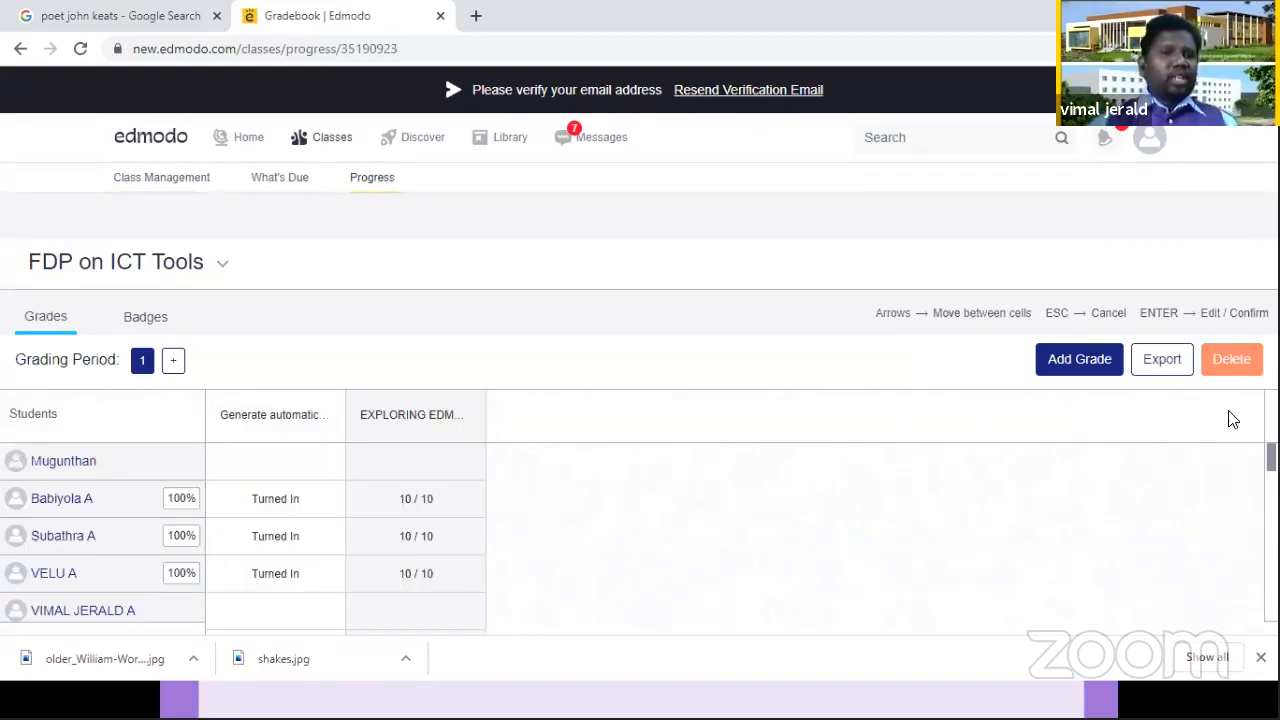
{"action": "scroll", "coordinate": [731, 437], "scroll_direction": "down", "scroll_amount": 3}
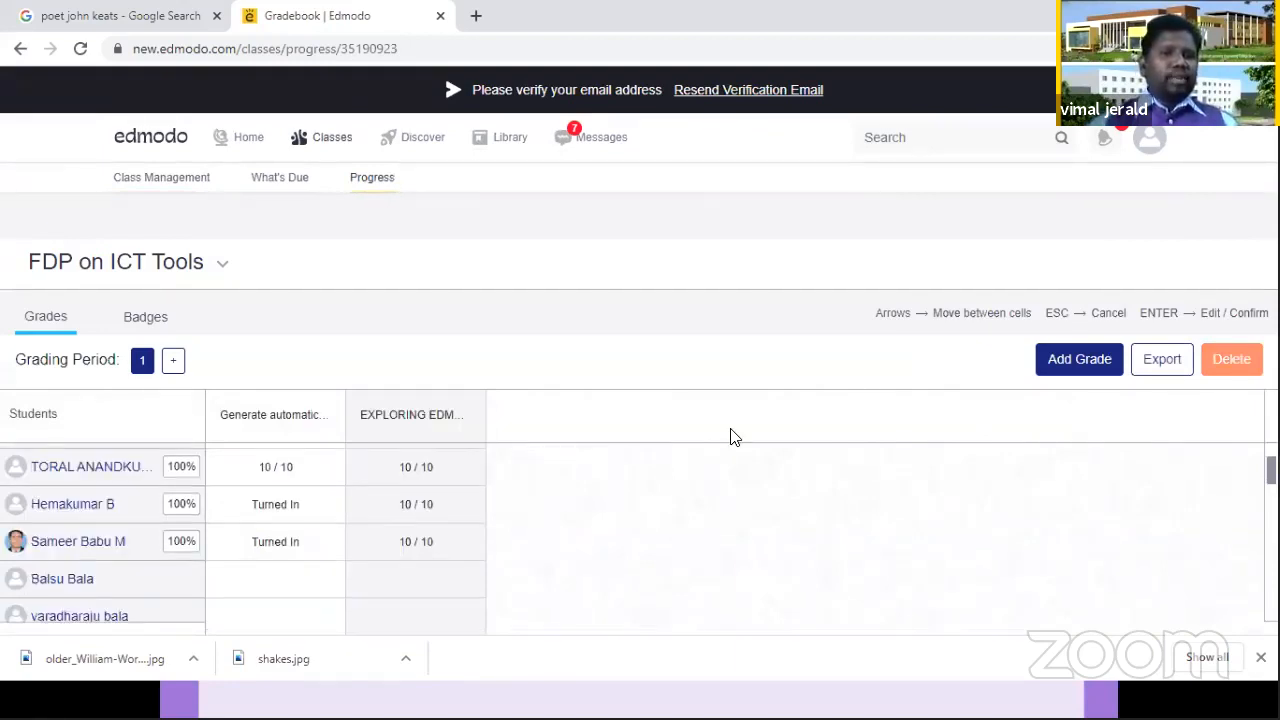
{"action": "scroll", "coordinate": [196, 490], "scroll_direction": "up", "scroll_amount": 3}
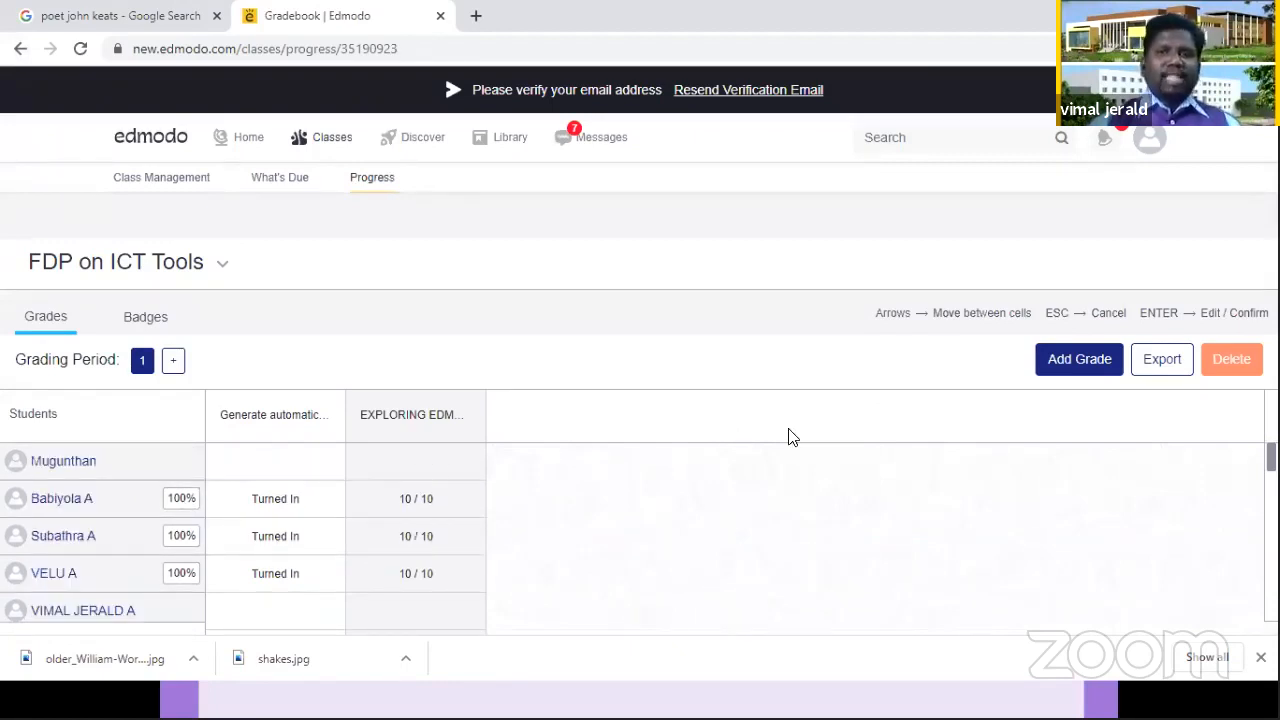
Step: Export the FDP on ICT Tools gradebook as a CSV file and open the downloaded file in Excel
{"action": "left_click", "coordinate": [1151, 363]}
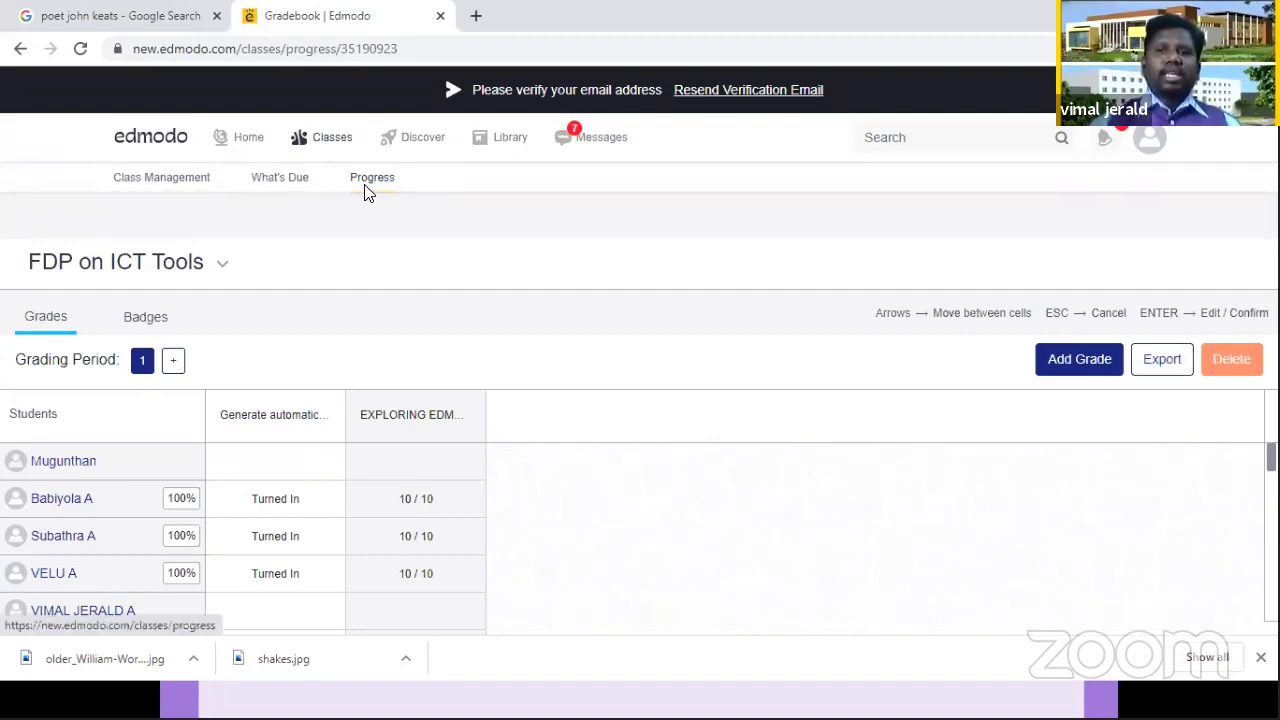
{"action": "left_click", "coordinate": [1165, 361]}
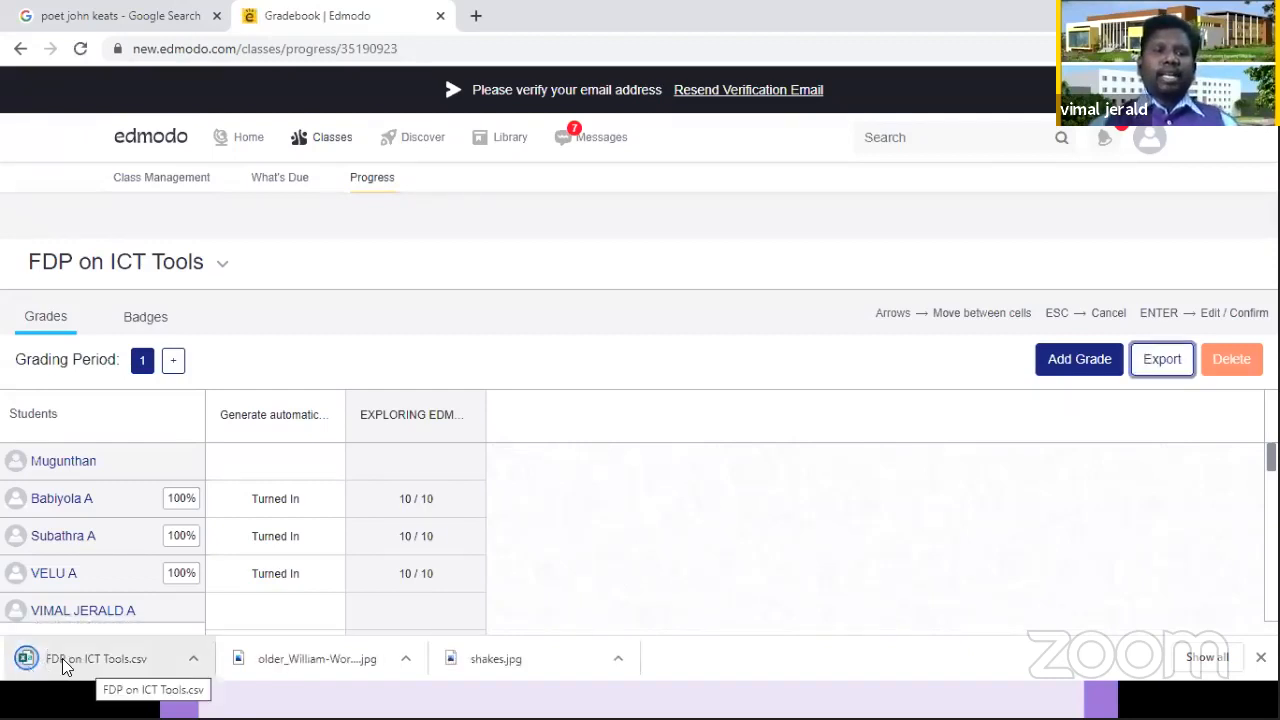
{"action": "left_click", "coordinate": [62, 658]}
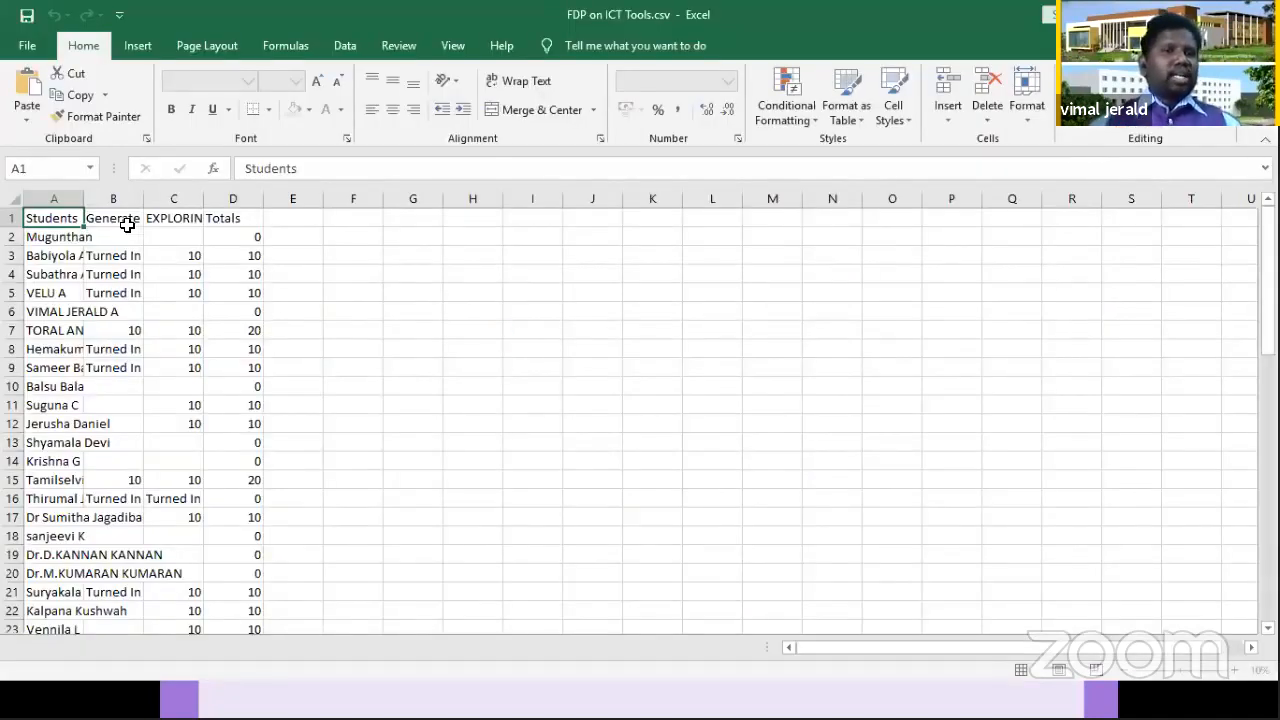
Step: Fit the widths of columns A, B and C to their contents and check students' marks in the Totals column
{"action": "double_click", "coordinate": [81, 199]}
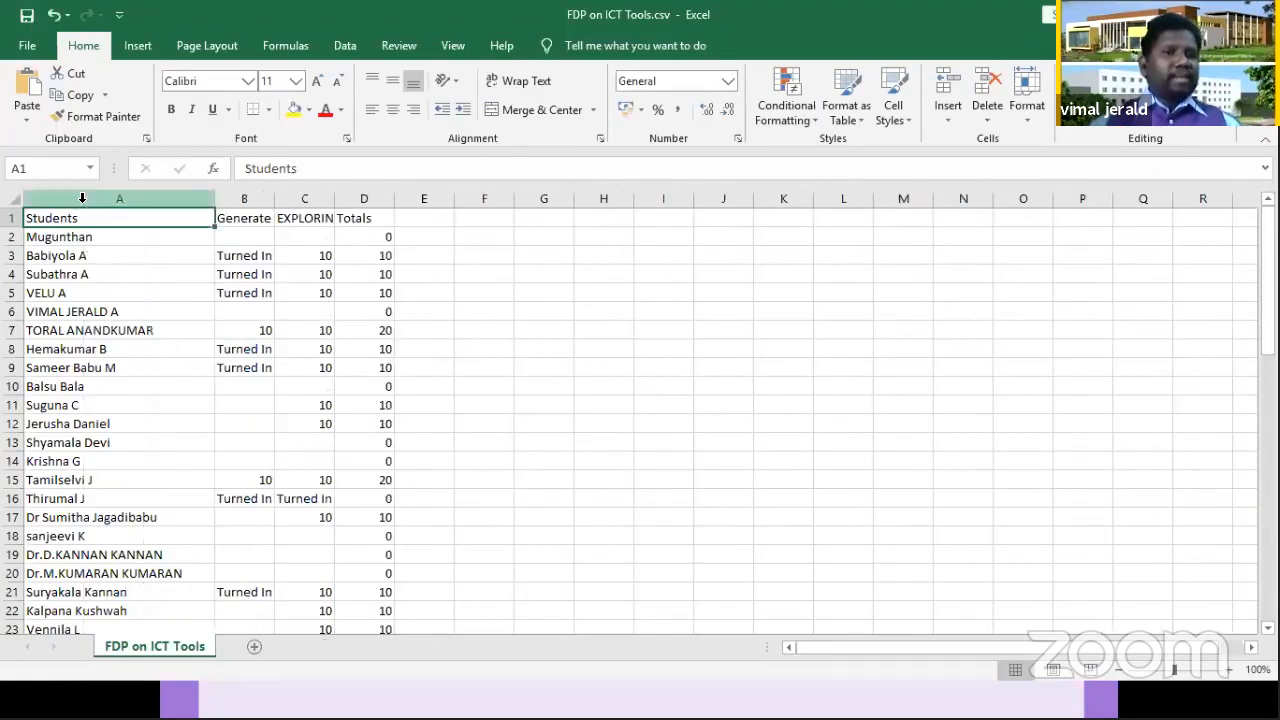
{"action": "double_click", "coordinate": [275, 199]}
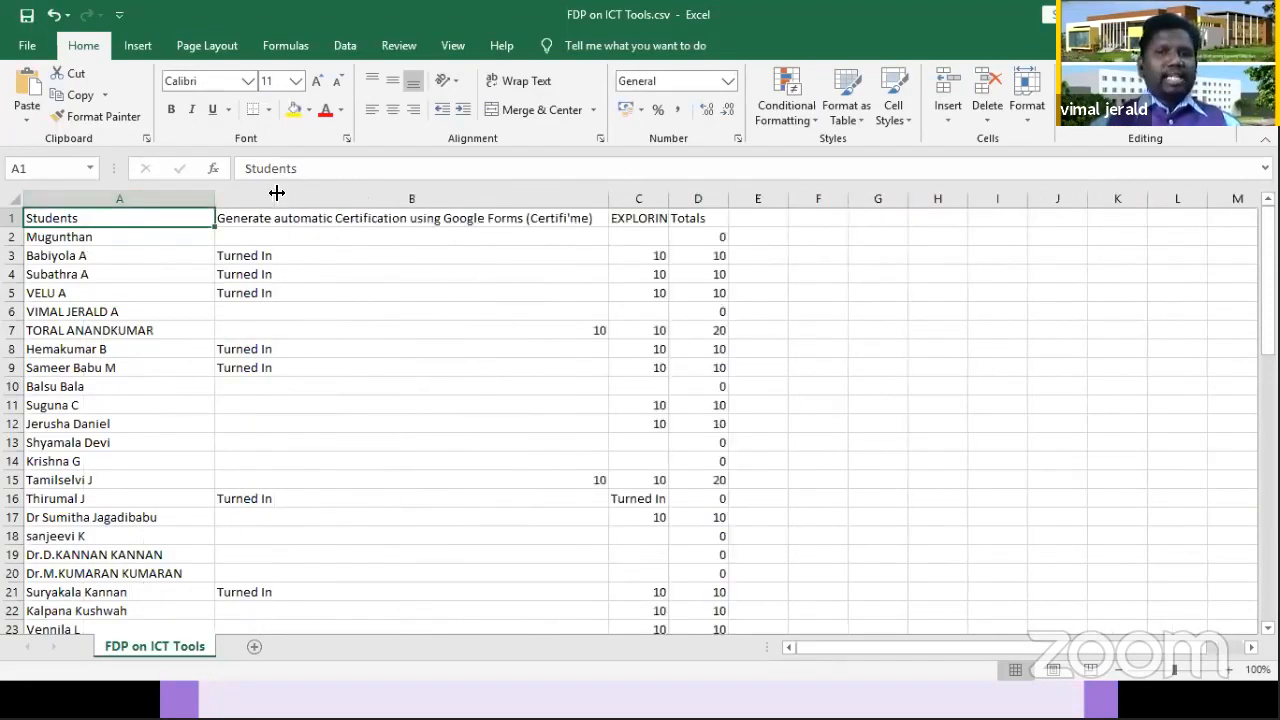
{"action": "double_click", "coordinate": [668, 199]}
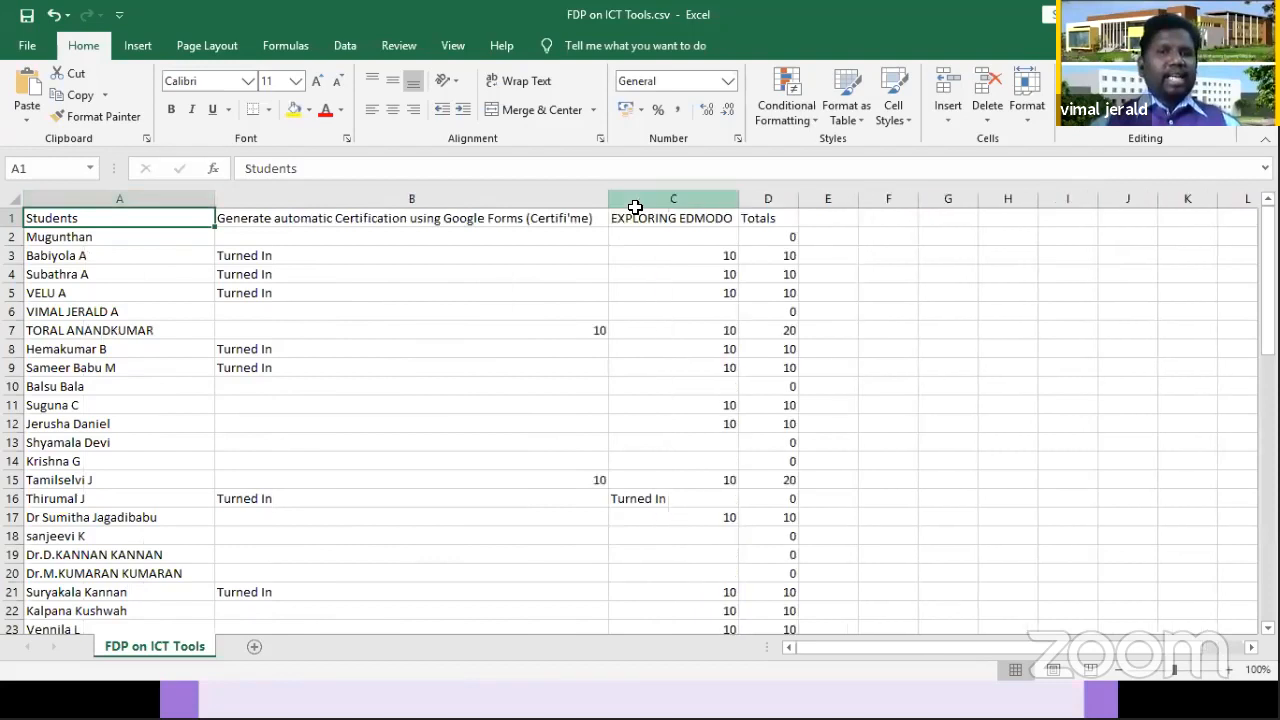
{"action": "left_click", "coordinate": [775, 331]}
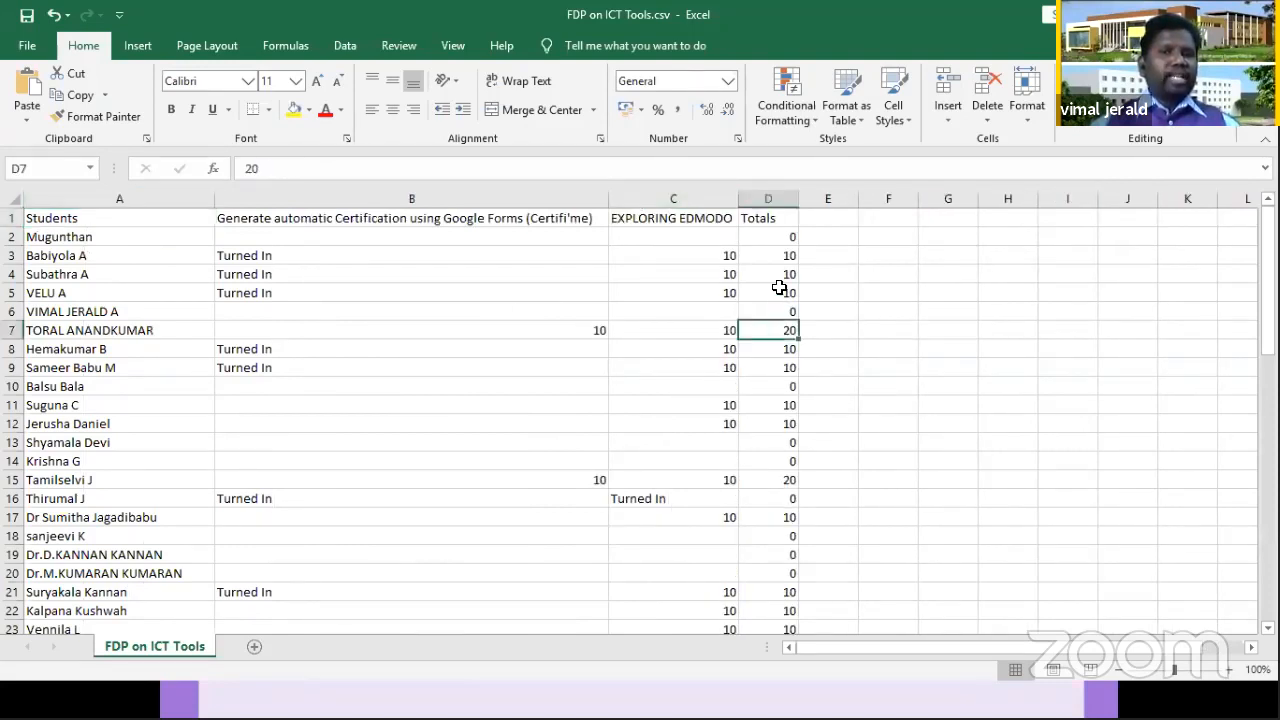
{"action": "left_click", "coordinate": [778, 287]}
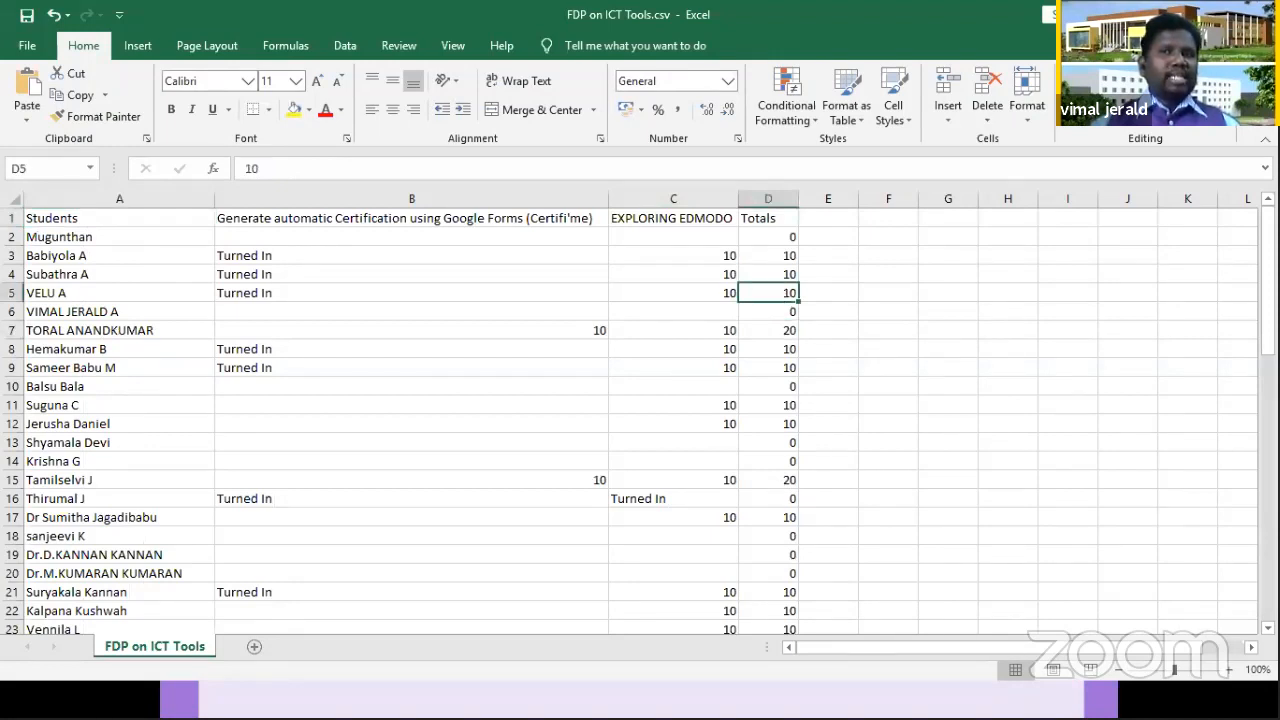
Step: Close the exported spreadsheet without saving the changes and go to the Edmodo home page
{"action": "key", "text": "alt+F4"}
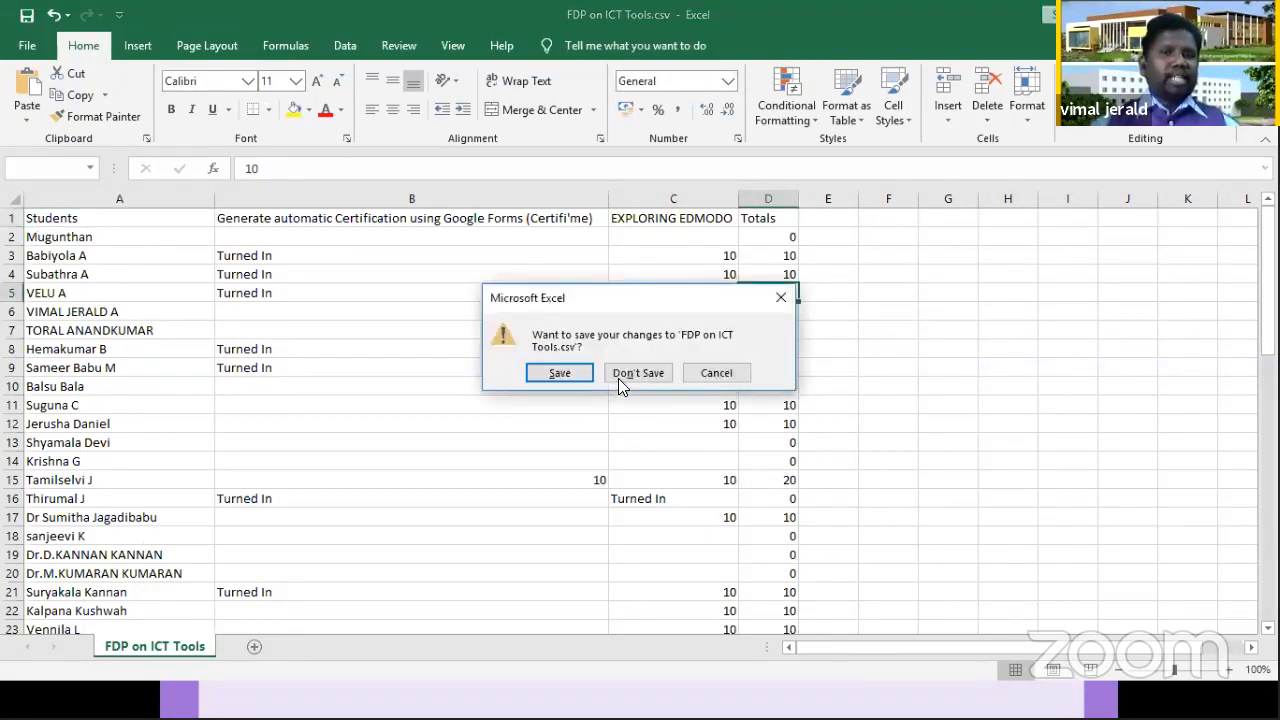
{"action": "left_click", "coordinate": [620, 378]}
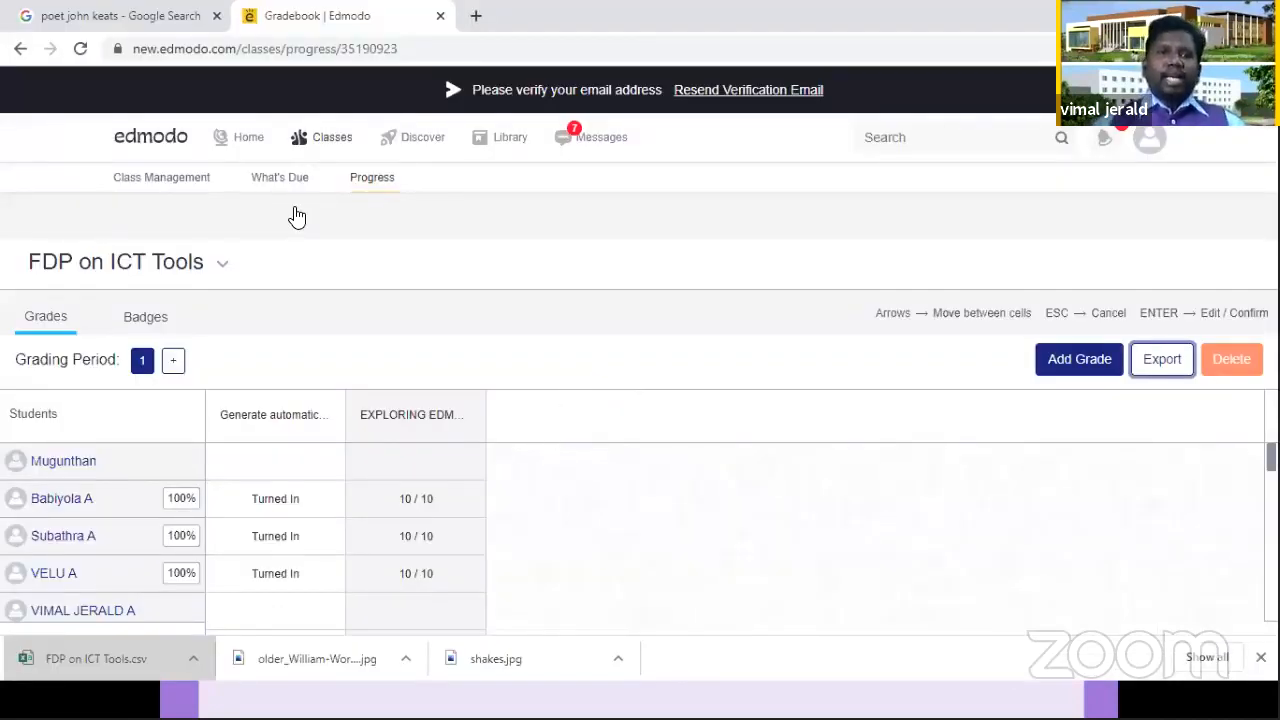
{"action": "left_click", "coordinate": [247, 138]}
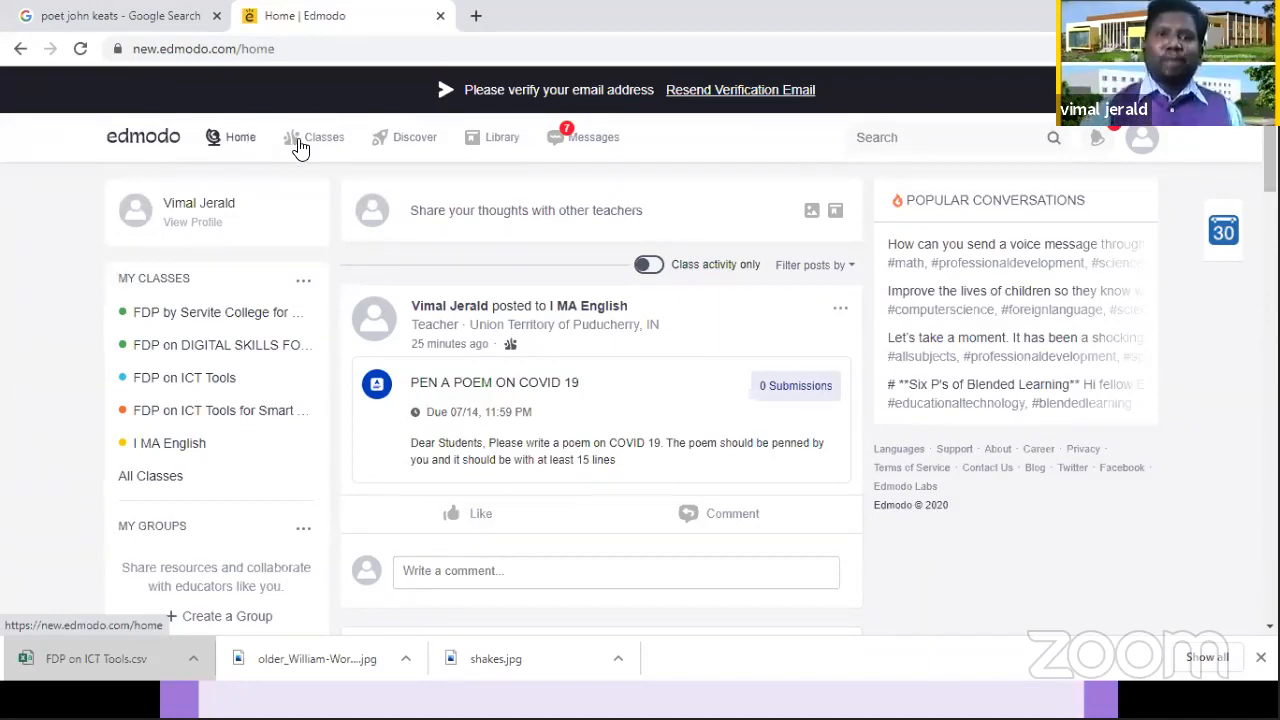
{"action": "mouse_move", "coordinate": [300, 147]}
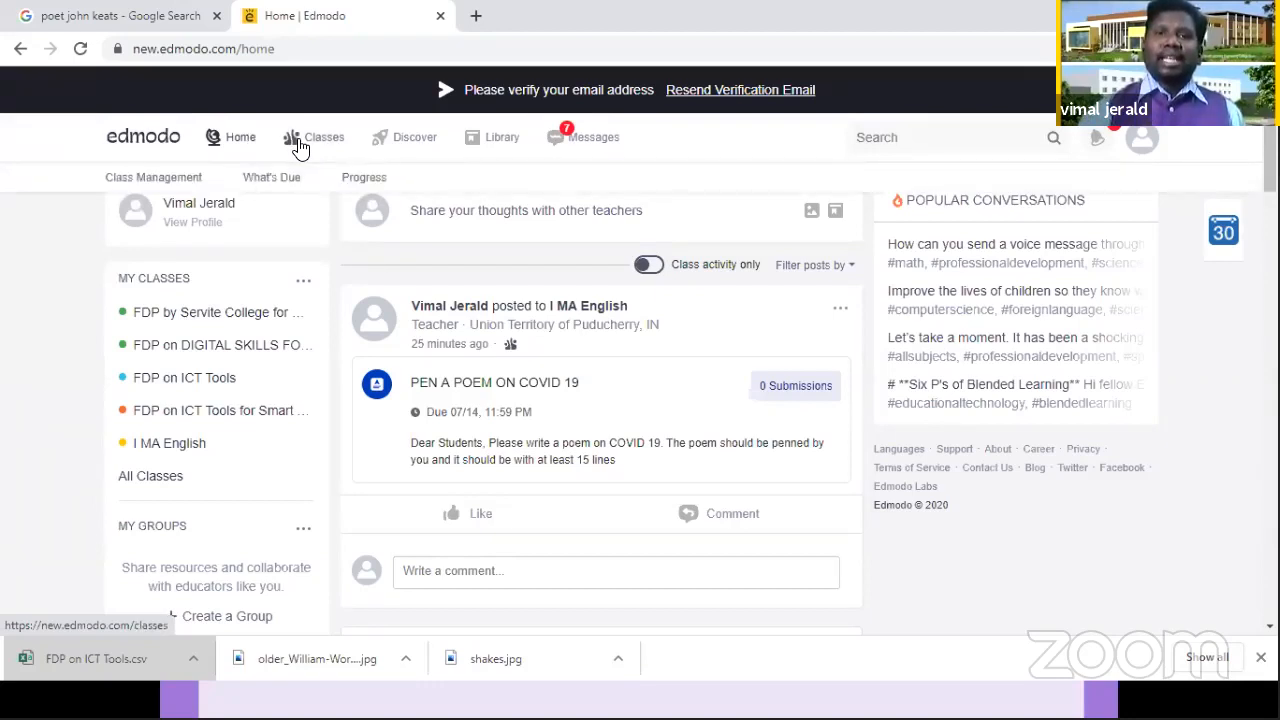